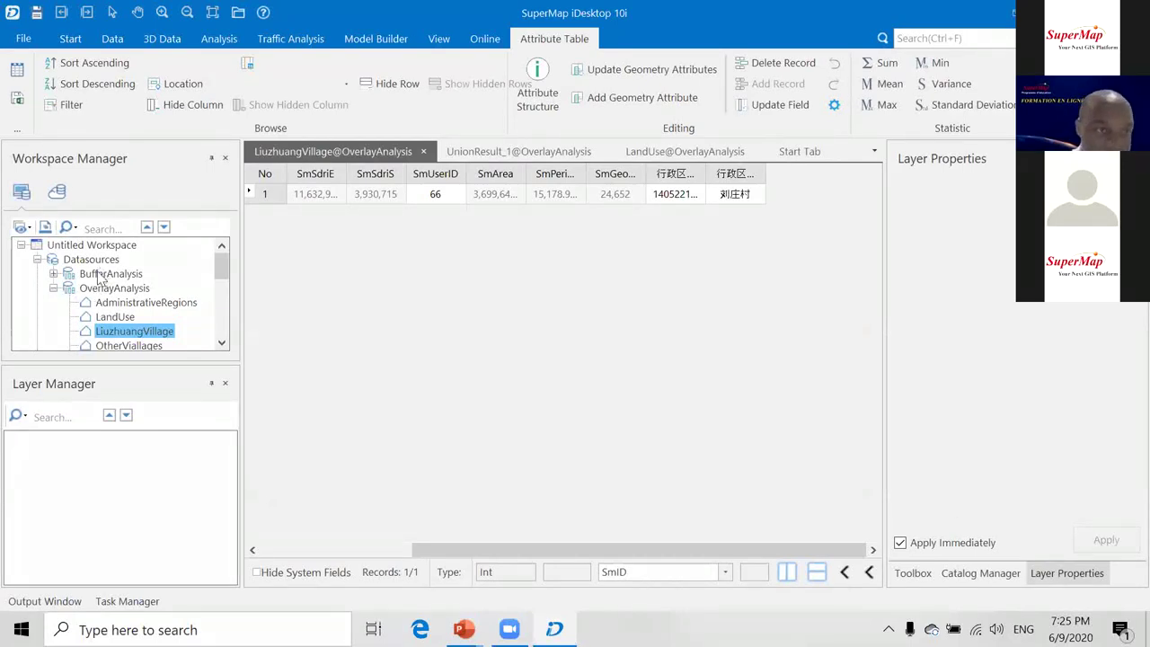
# Close all datasources currently open in the workspace.
pyautogui.rightClick(95, 260)
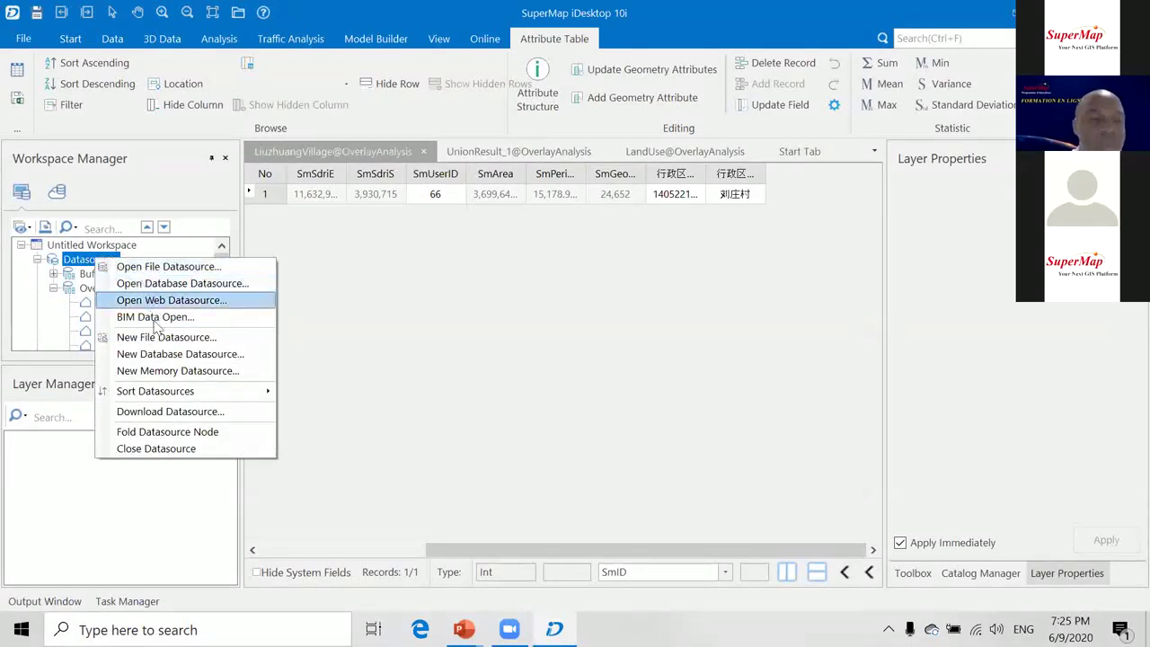
pyautogui.click(154, 447)
pyautogui.click(620, 373)
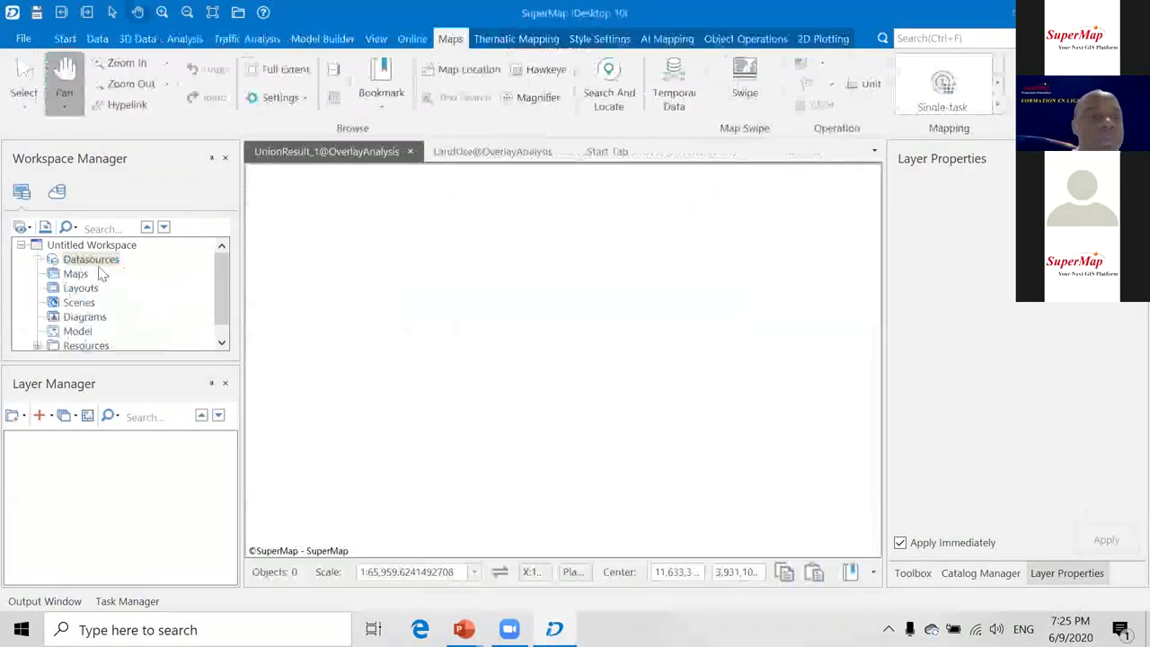
# Open the RasterAnalysis file datasource from the Raster folder.
pyautogui.rightClick(81, 260)
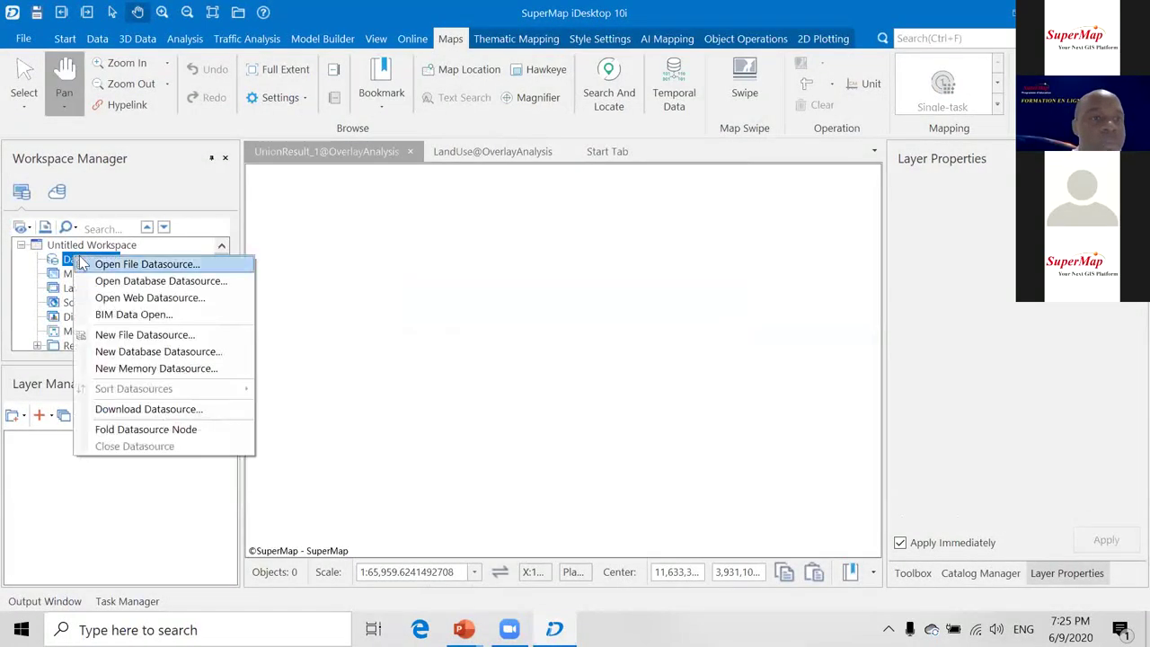
pyautogui.click(134, 264)
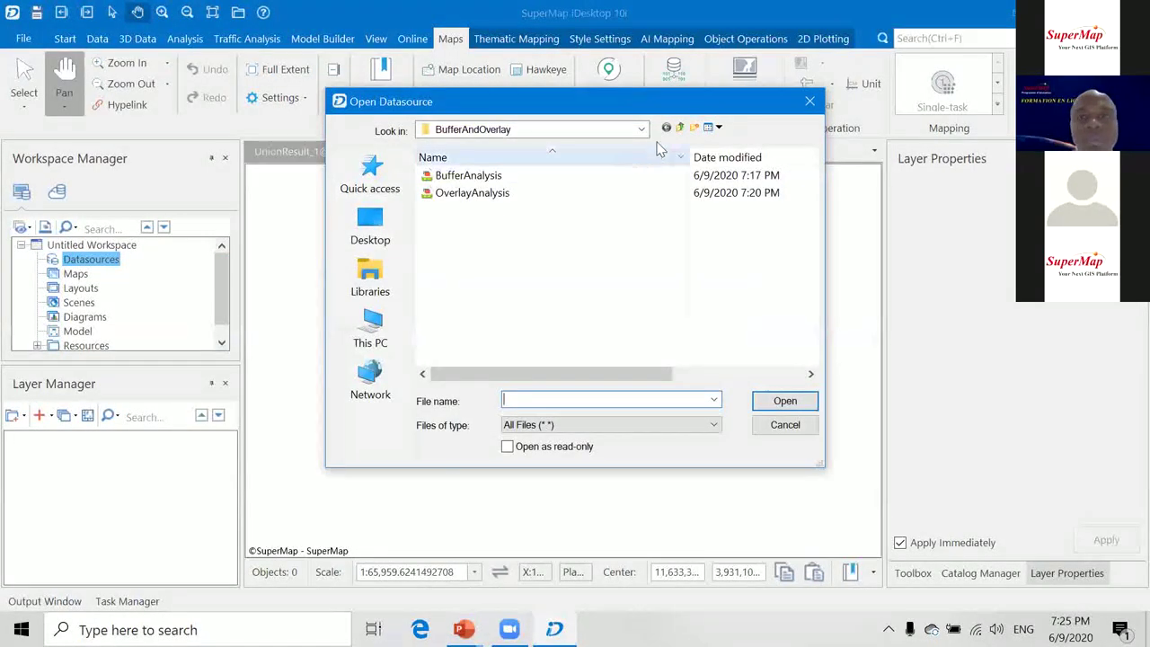
pyautogui.click(680, 128)
pyautogui.doubleClick(454, 247)
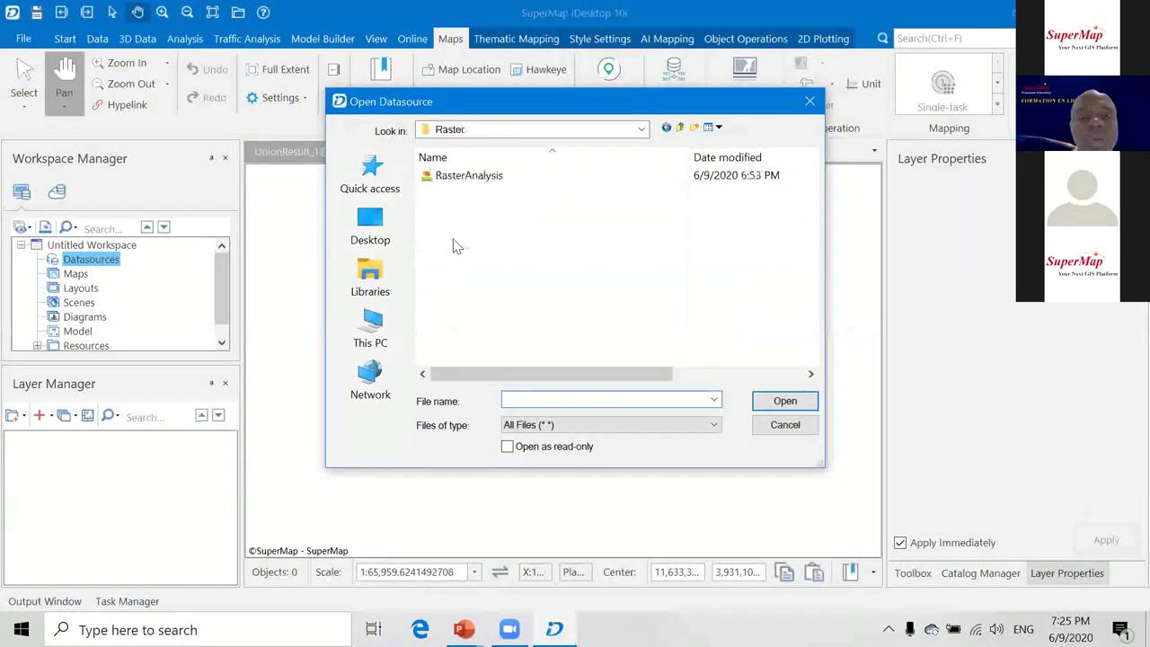
pyautogui.click(469, 177)
pyautogui.click(784, 401)
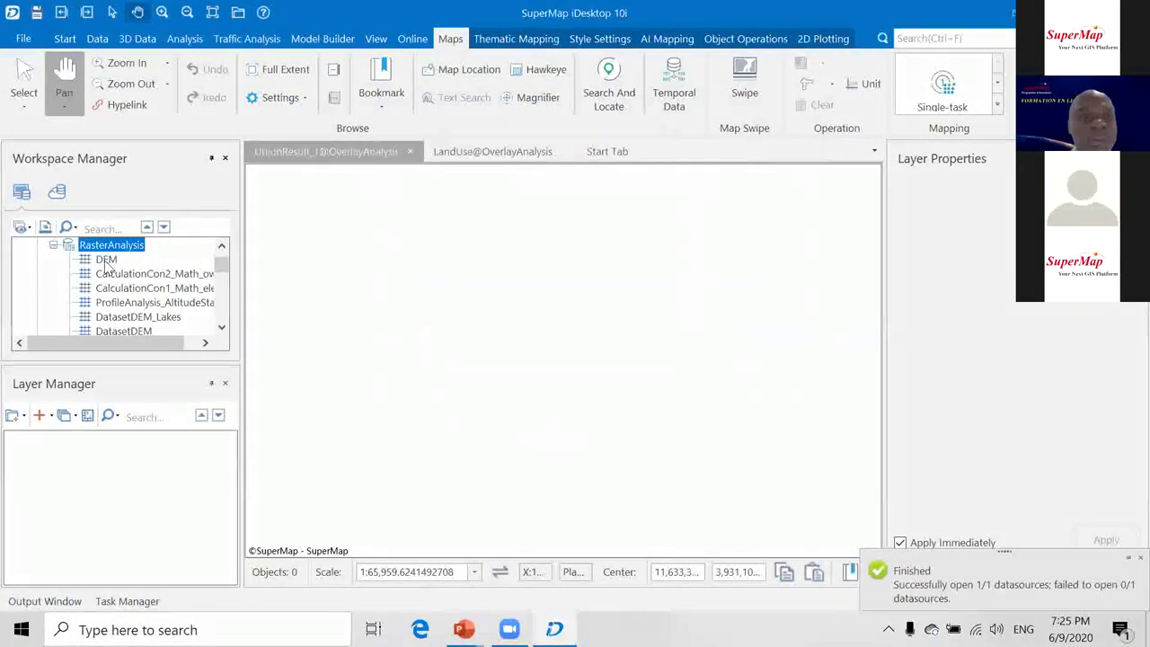
# Close the leftover OverlayAnalysis map windows and display the AWS point dataset in a new map.
pyautogui.click(105, 260)
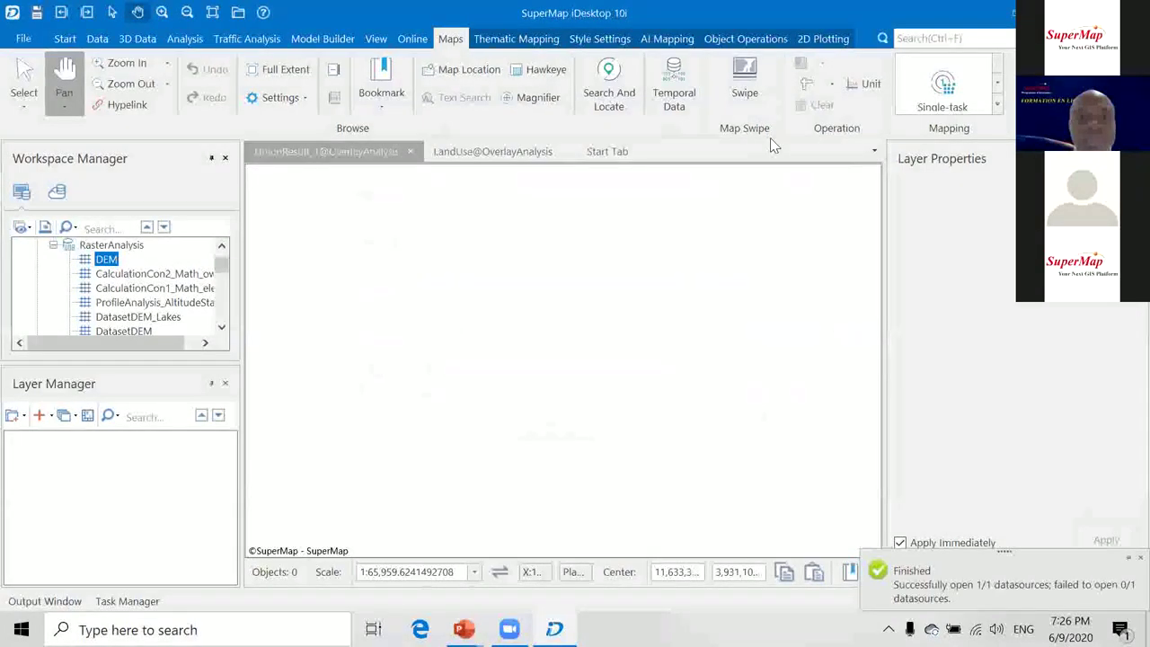
pyautogui.click(411, 152)
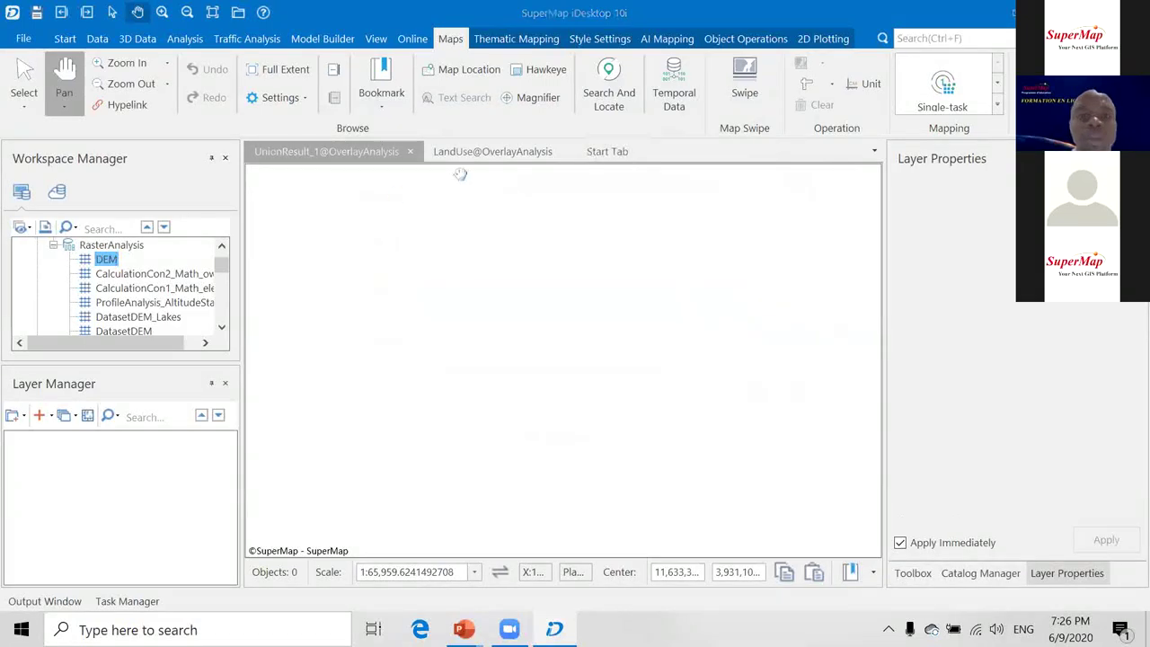
pyautogui.scroll(-3, 126, 279)
pyautogui.click(105, 273)
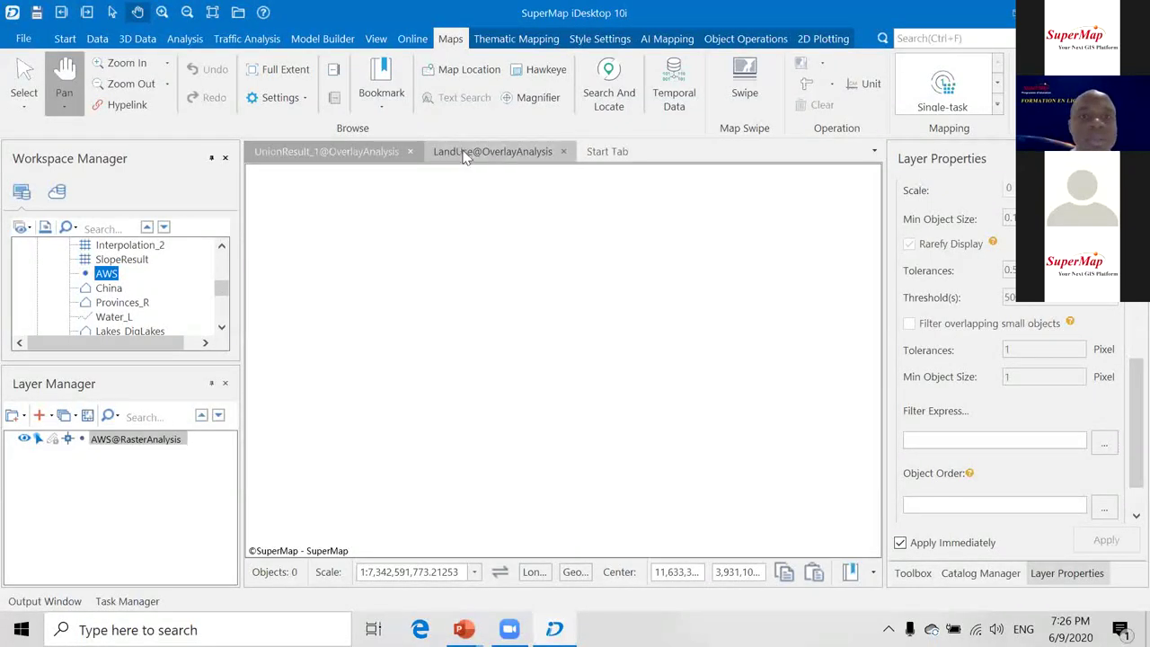
pyautogui.middleClick(367, 148)
pyautogui.click(662, 460)
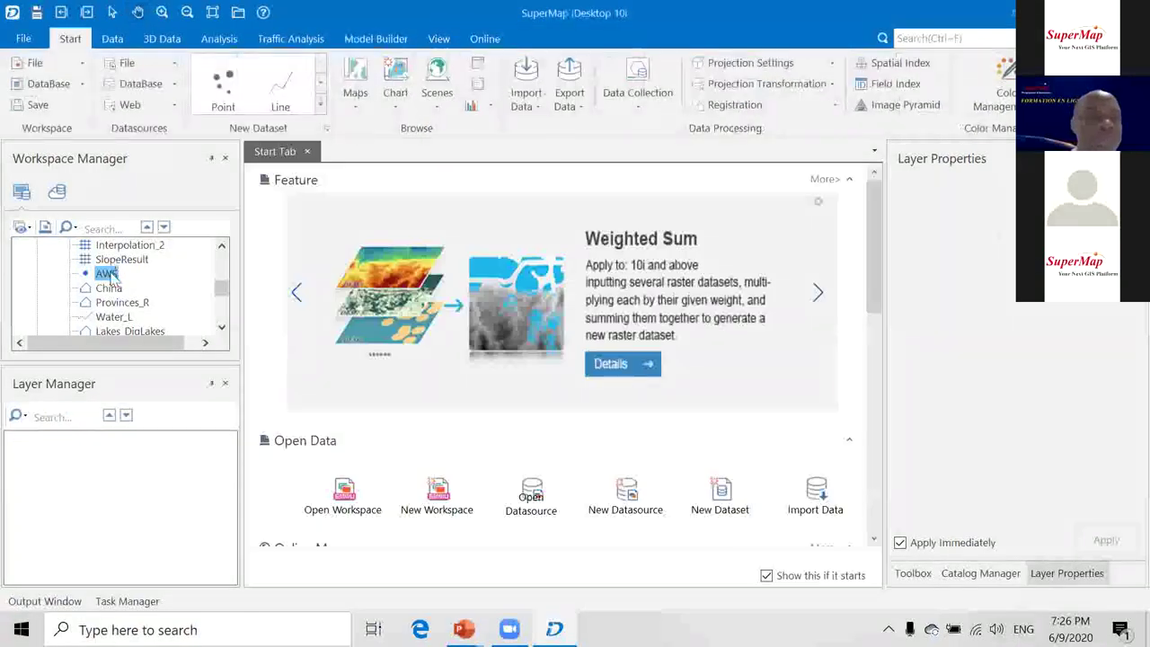
pyautogui.doubleClick(110, 273)
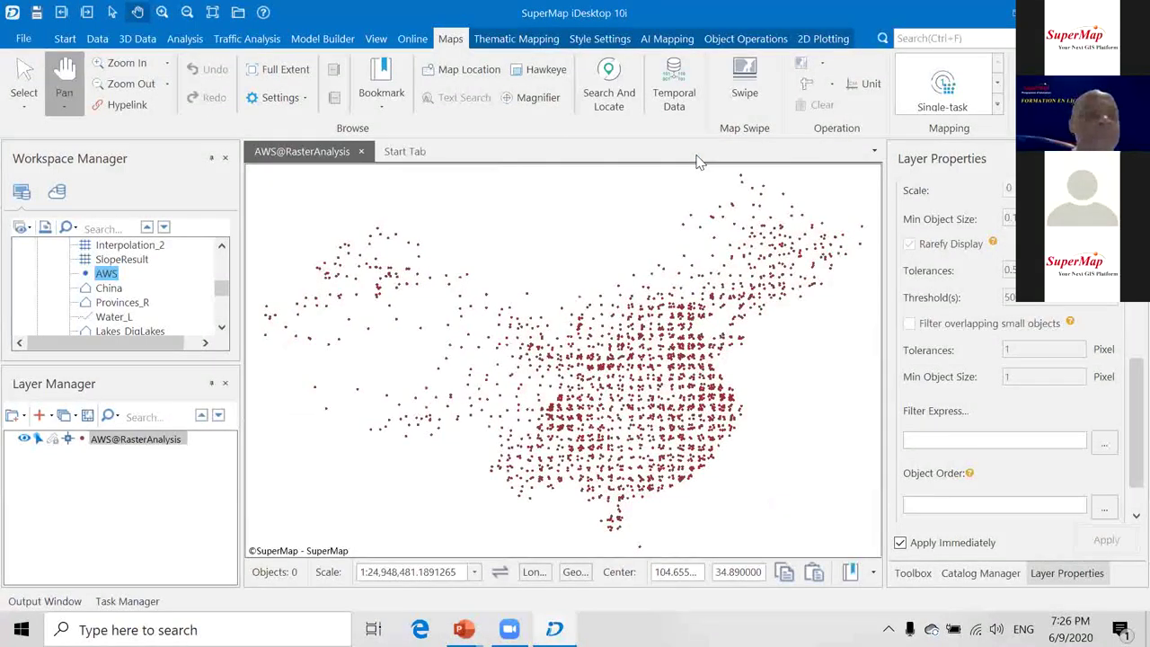
# Interpolate the AWS points with Inverse Distance Weighted on the temperature field, keeping the default result and sample point settings.
pyautogui.click(184, 39)
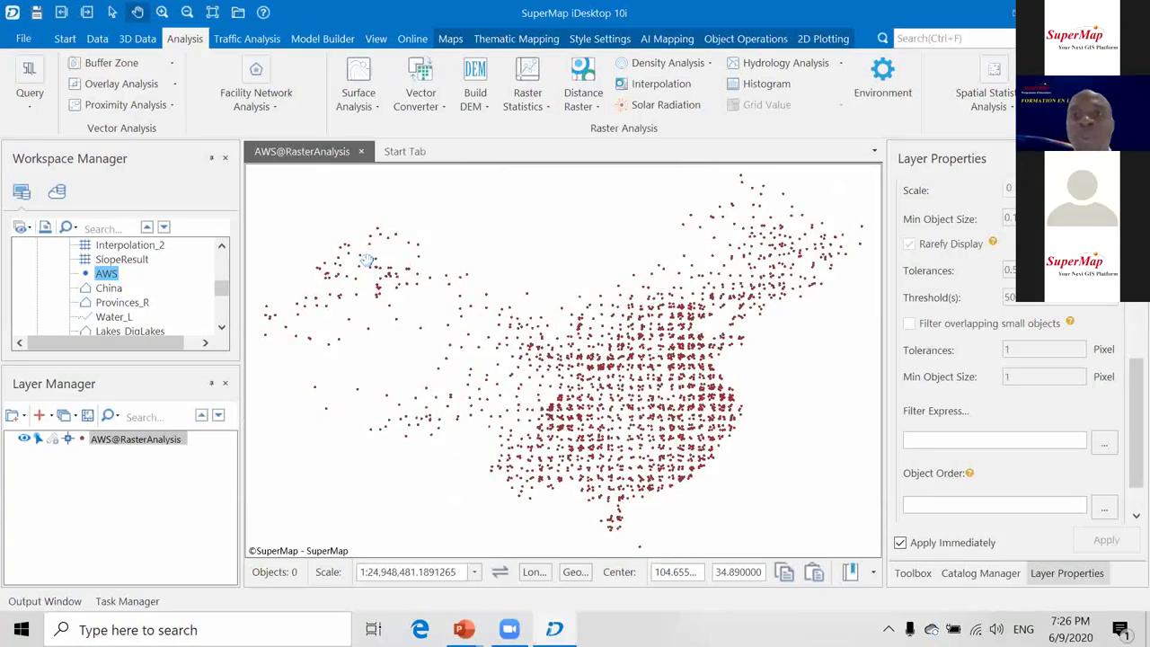
pyautogui.click(648, 83)
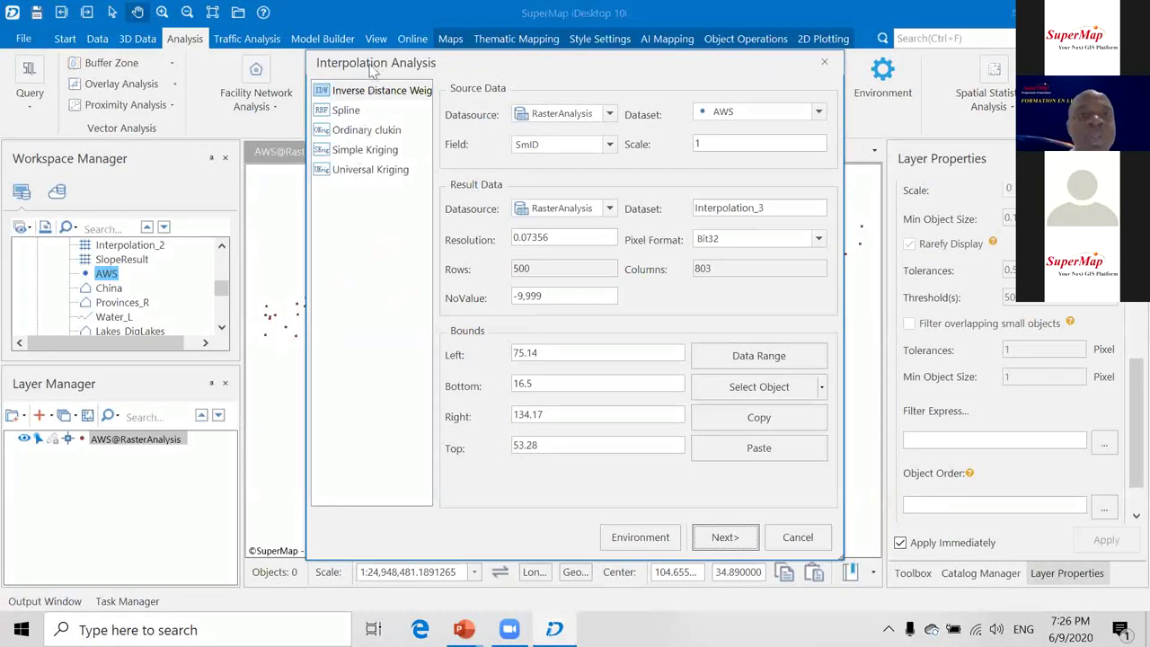
pyautogui.click(609, 145)
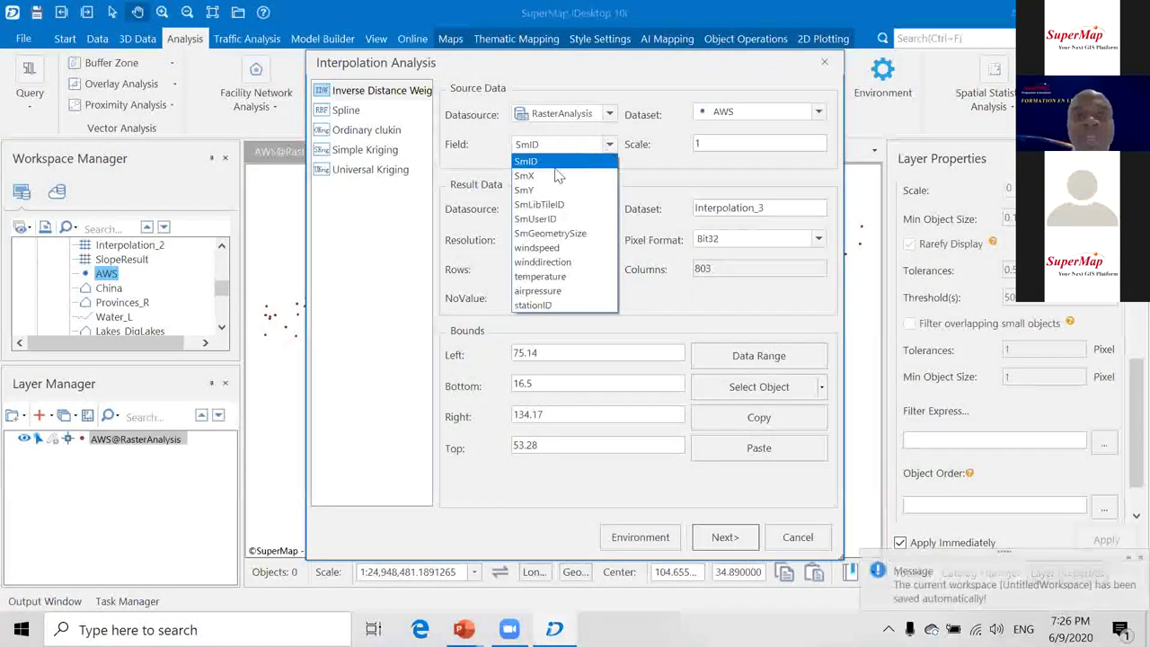
pyautogui.click(541, 275)
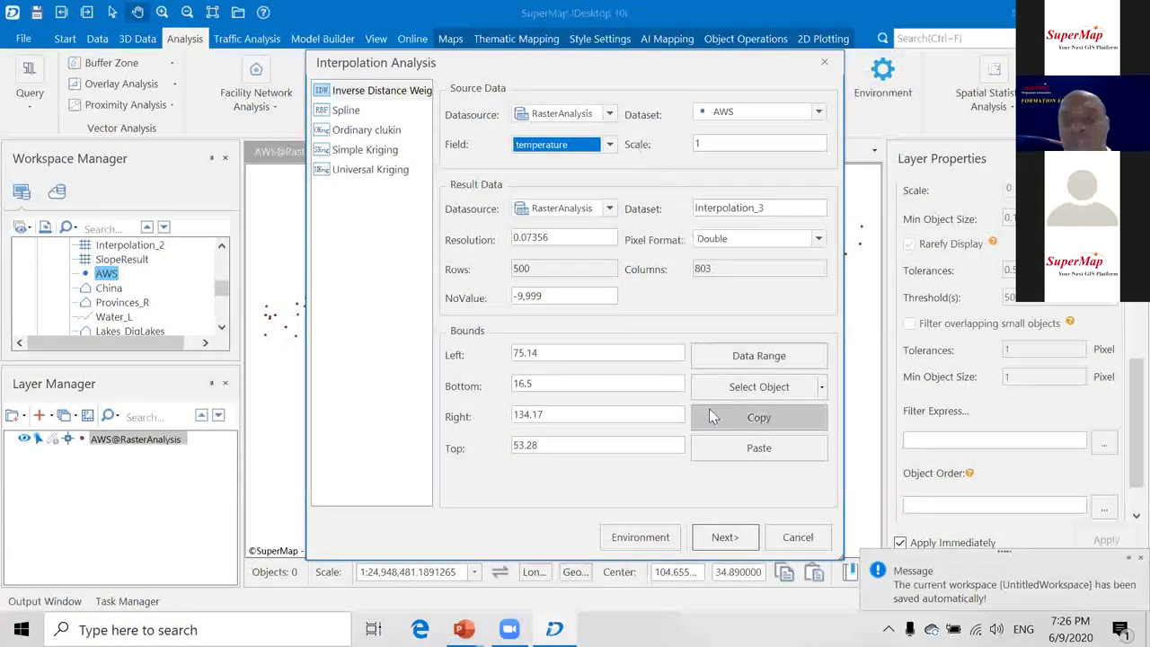
pyautogui.click(727, 536)
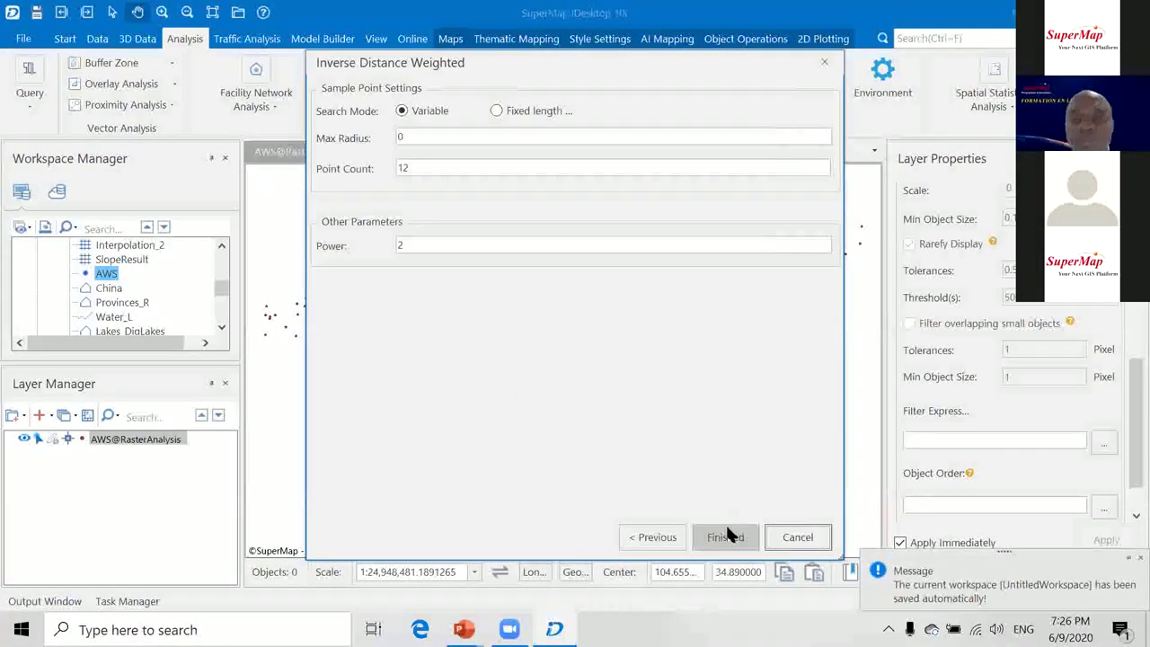
pyautogui.click(726, 535)
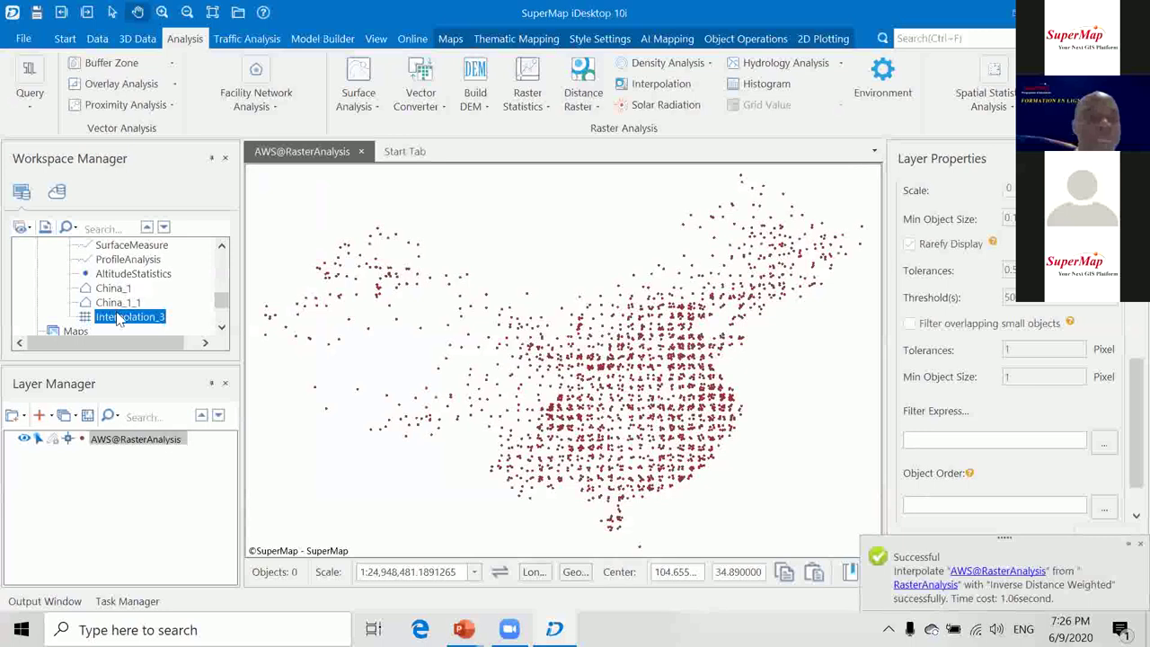
# Add the Interpolation_3 raster to a new map, building image pyramids for it.
pyautogui.click(117, 316)
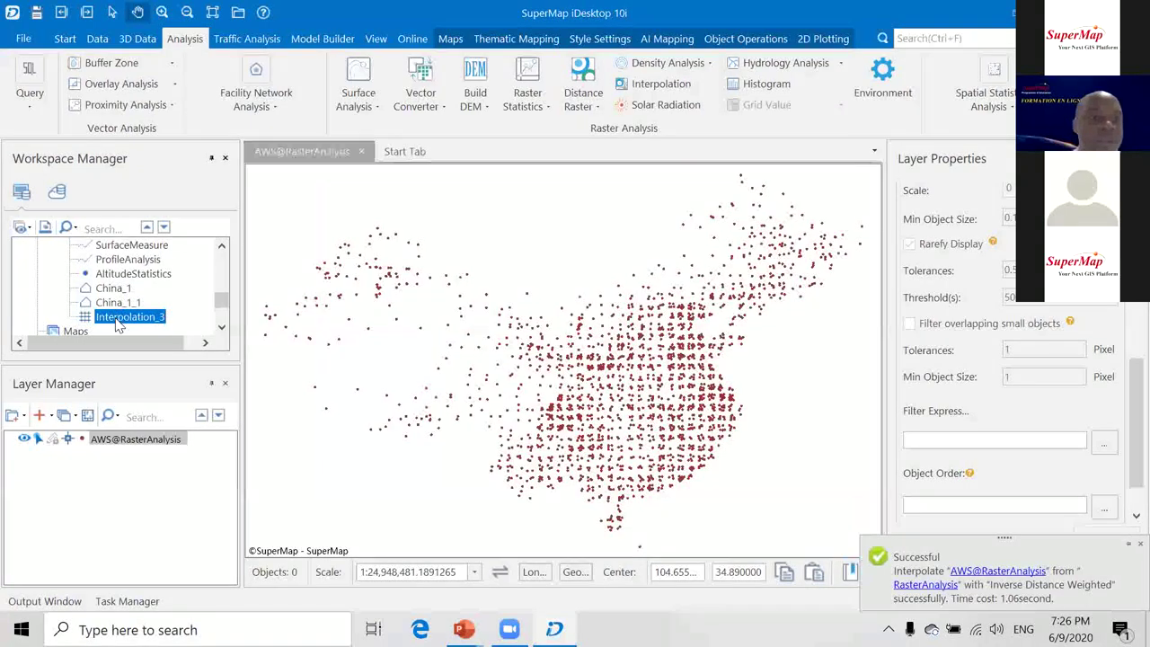
pyautogui.scroll(1, 113, 287)
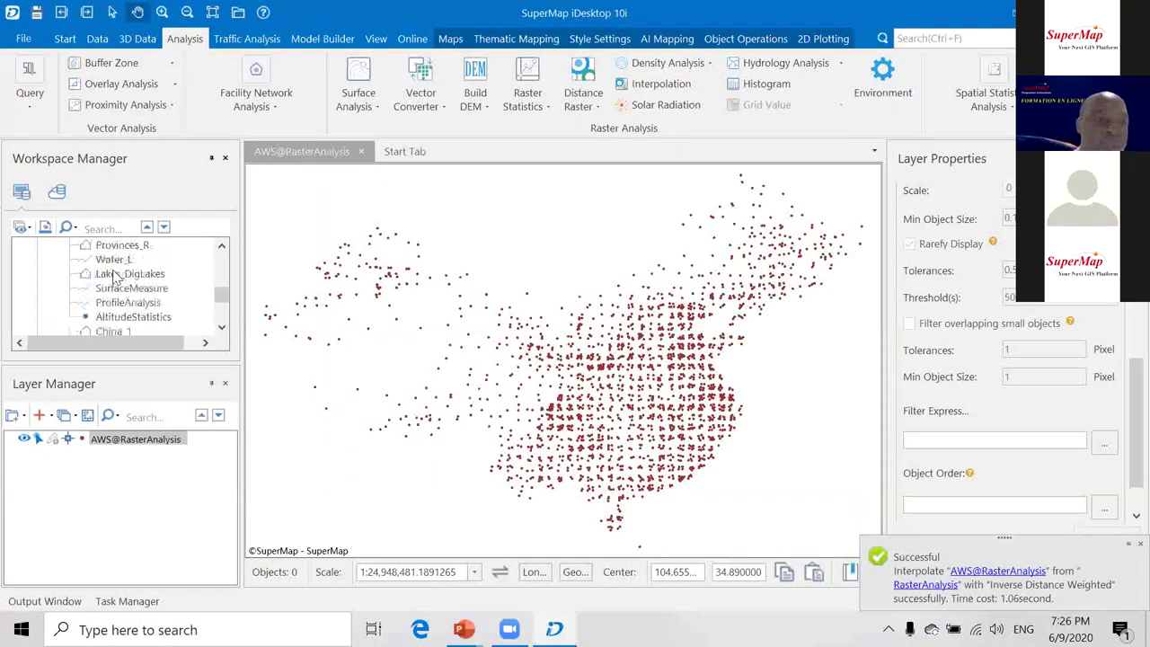
pyautogui.scroll(-1, 120, 308)
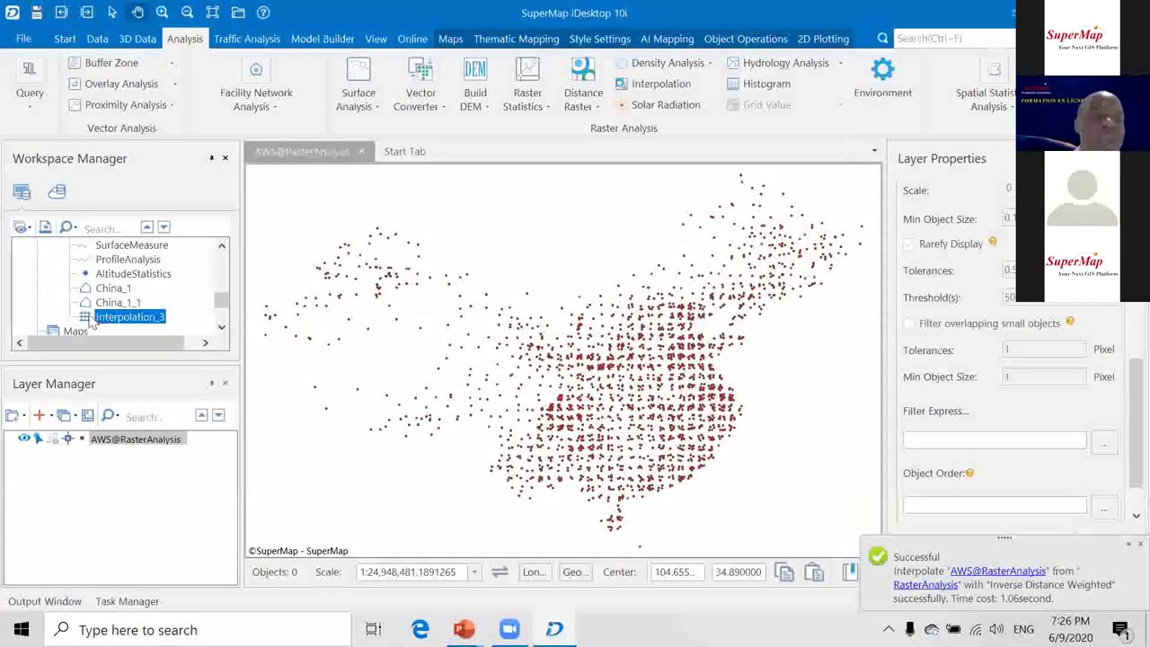
pyautogui.rightClick(124, 321)
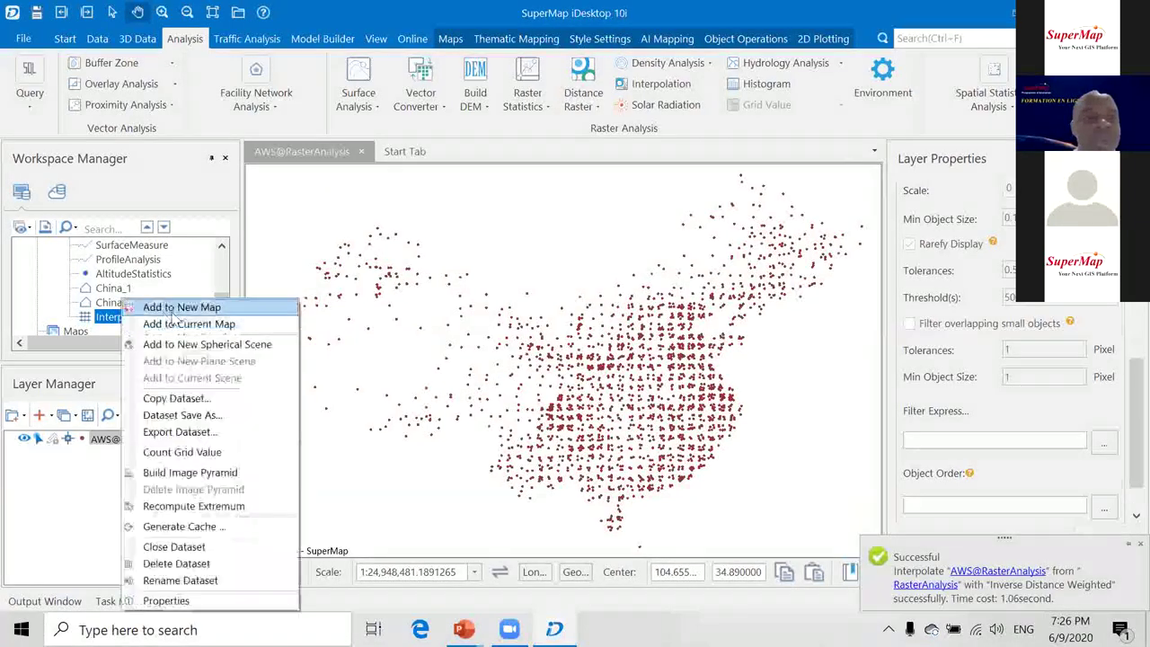
pyautogui.click(162, 305)
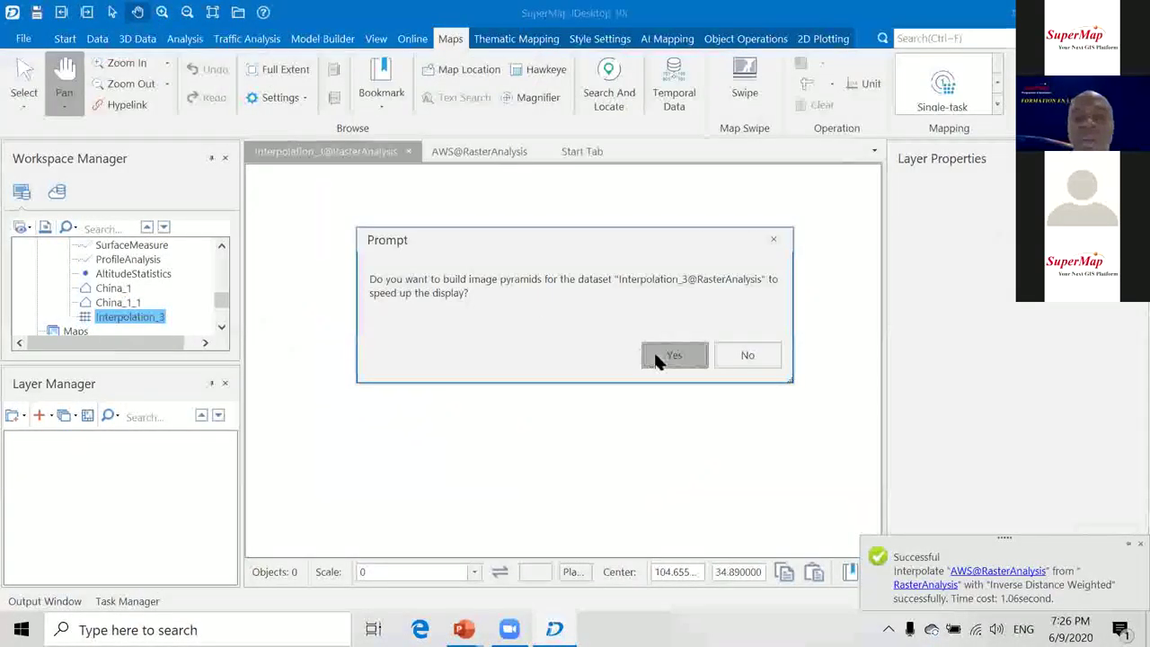
pyautogui.click(673, 354)
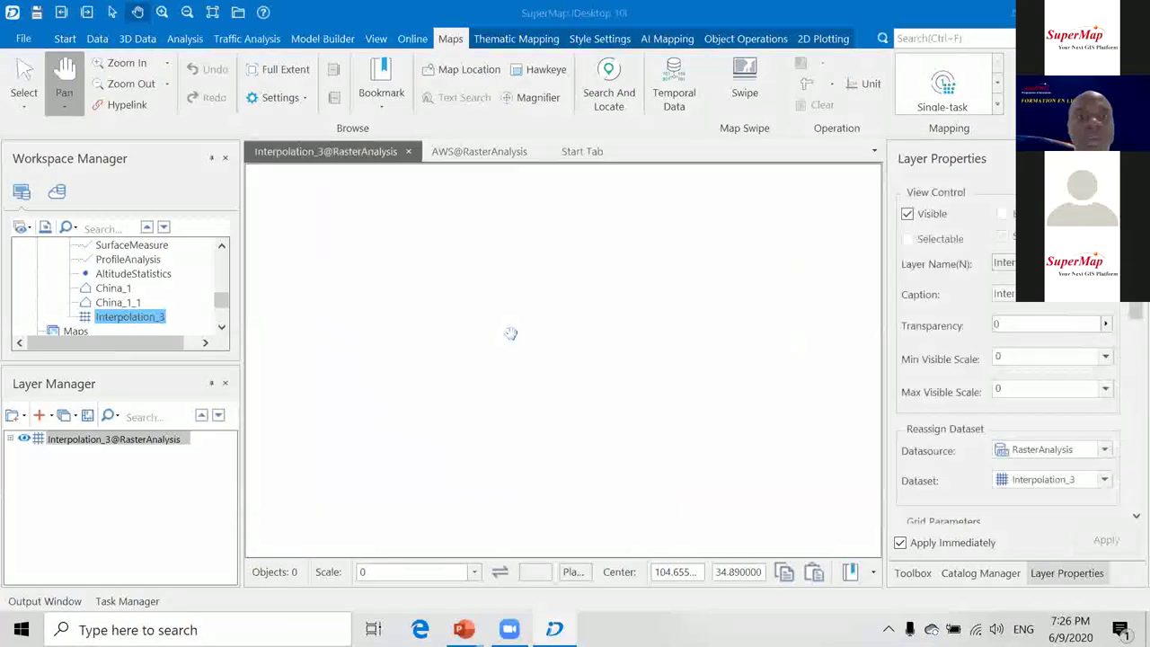
pyautogui.scroll(2, 500, 312)
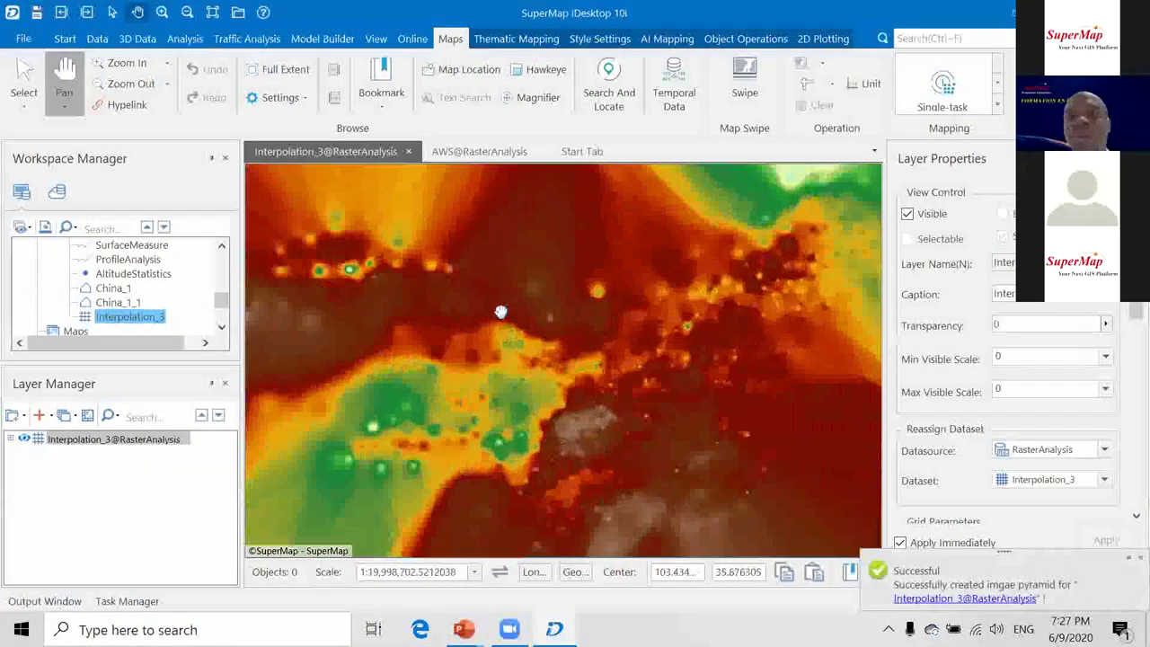
# Switch to the PowerPoint slide show to read the interpolation and clipping exercises, and return to SuperMap iDesktop.
pyautogui.moveTo(464, 629)
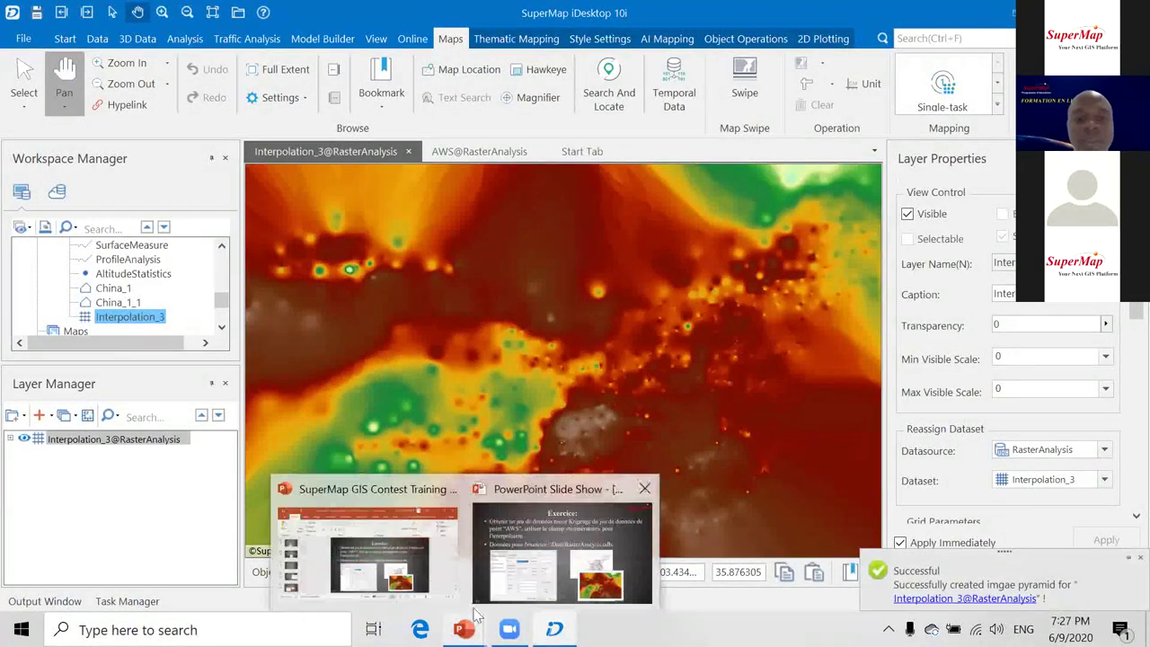
pyautogui.click(566, 539)
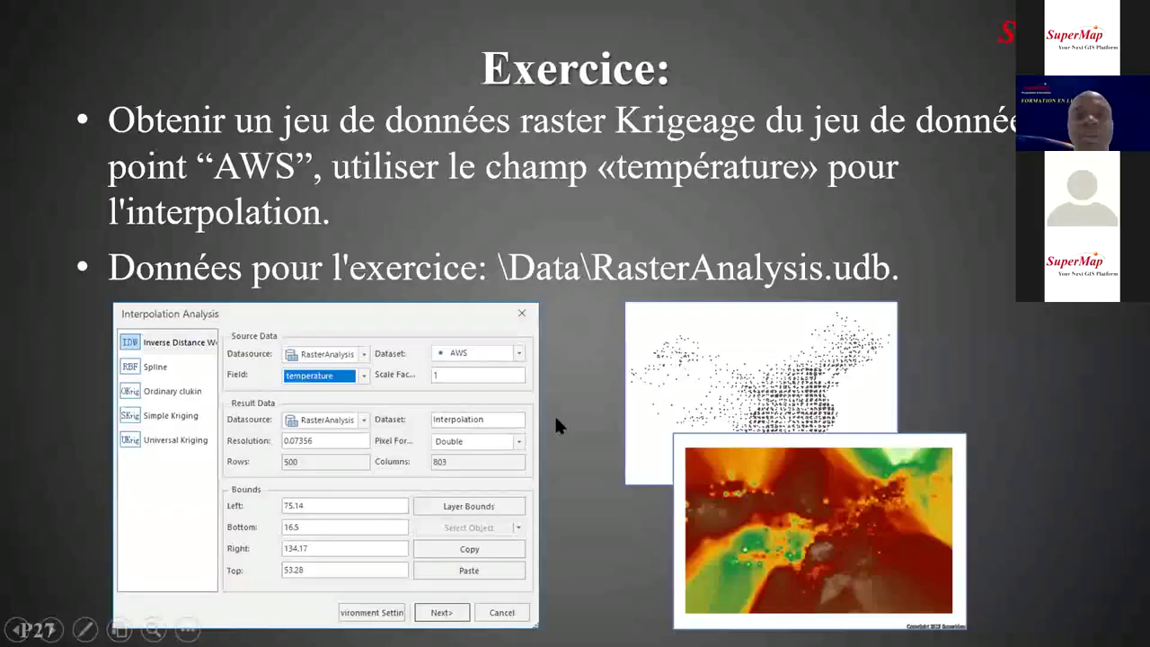
pyautogui.click(634, 271)
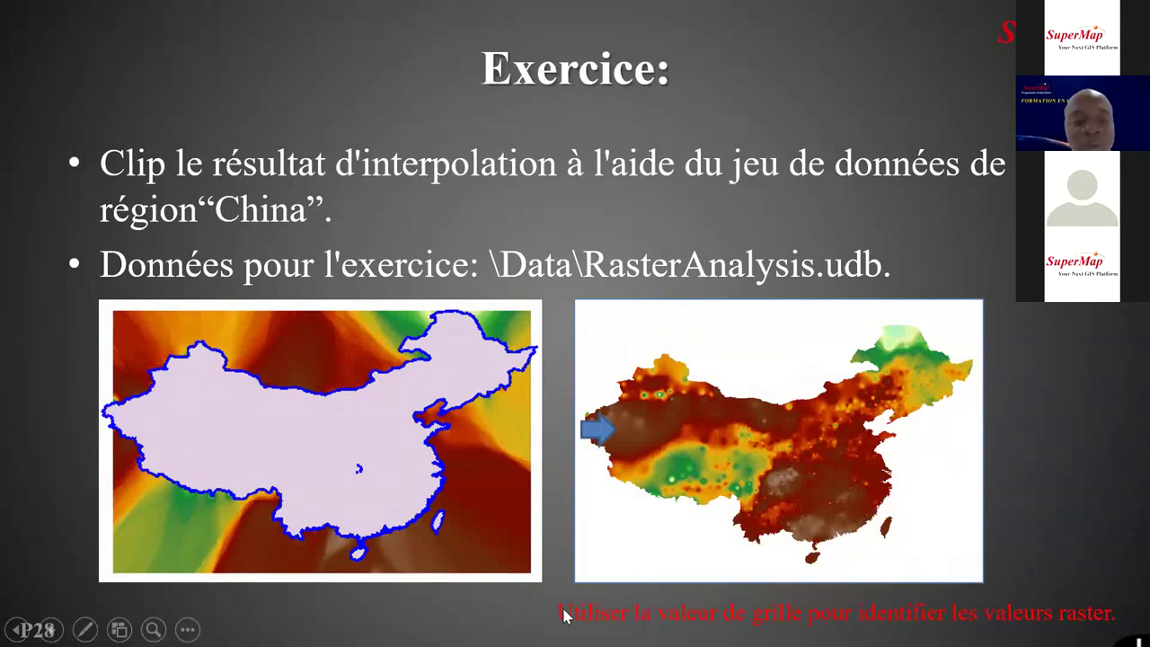
pyautogui.press('super+Tab')
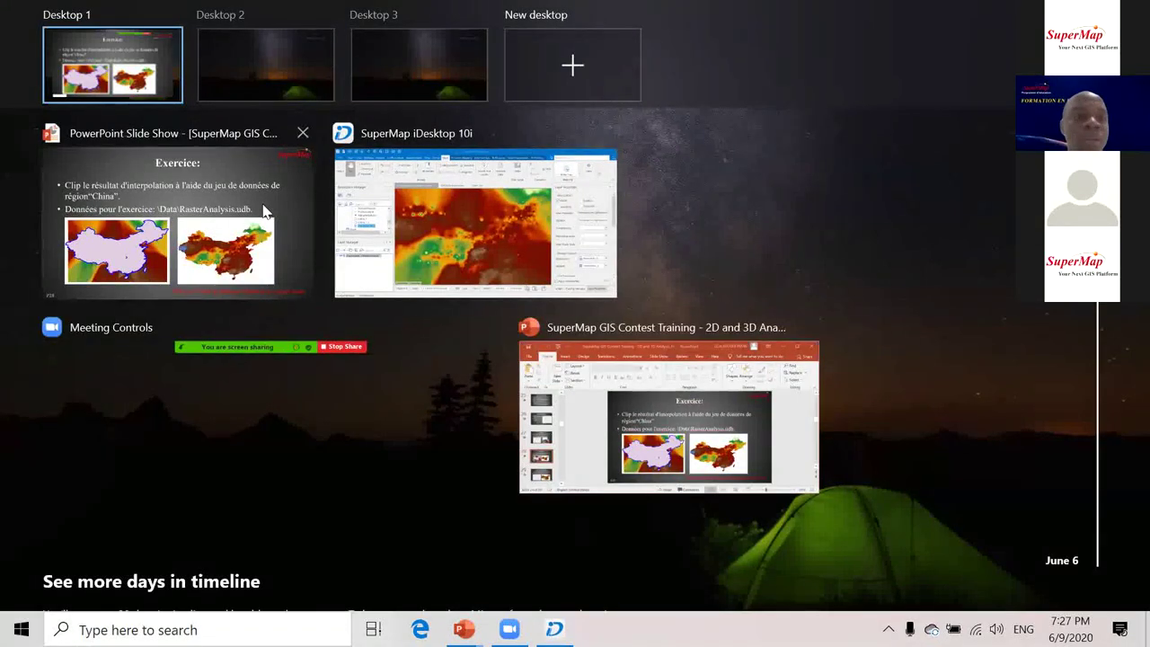
pyautogui.click(399, 210)
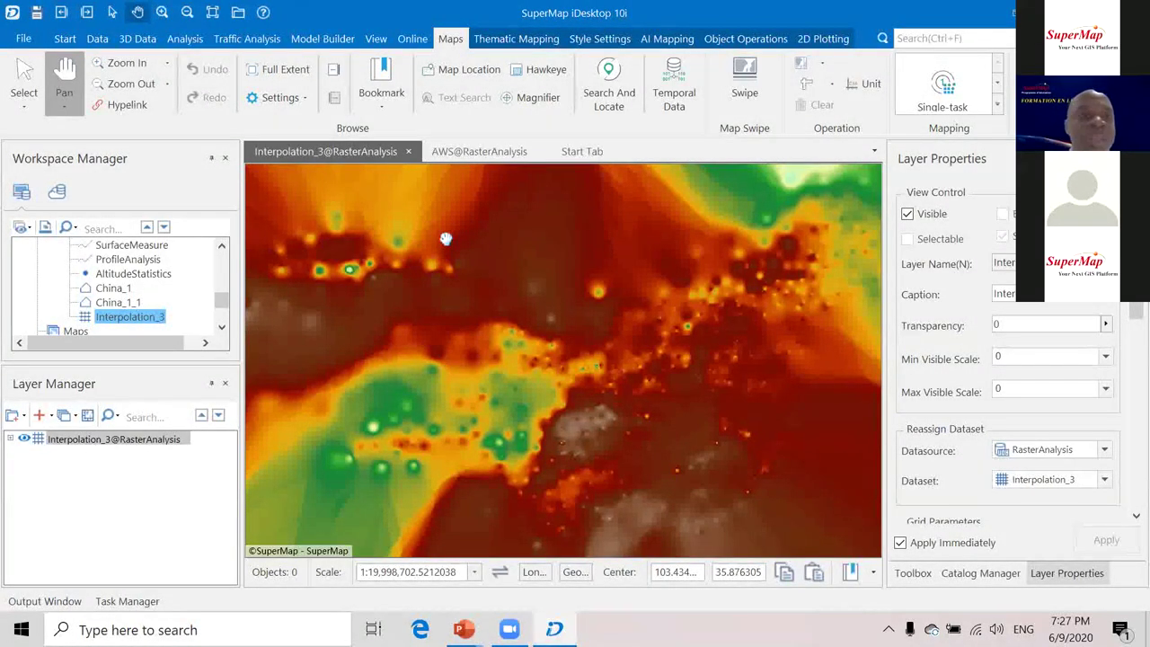
# Overlay the China_1 region dataset on the Interpolation_3 map.
pyautogui.click(112, 288)
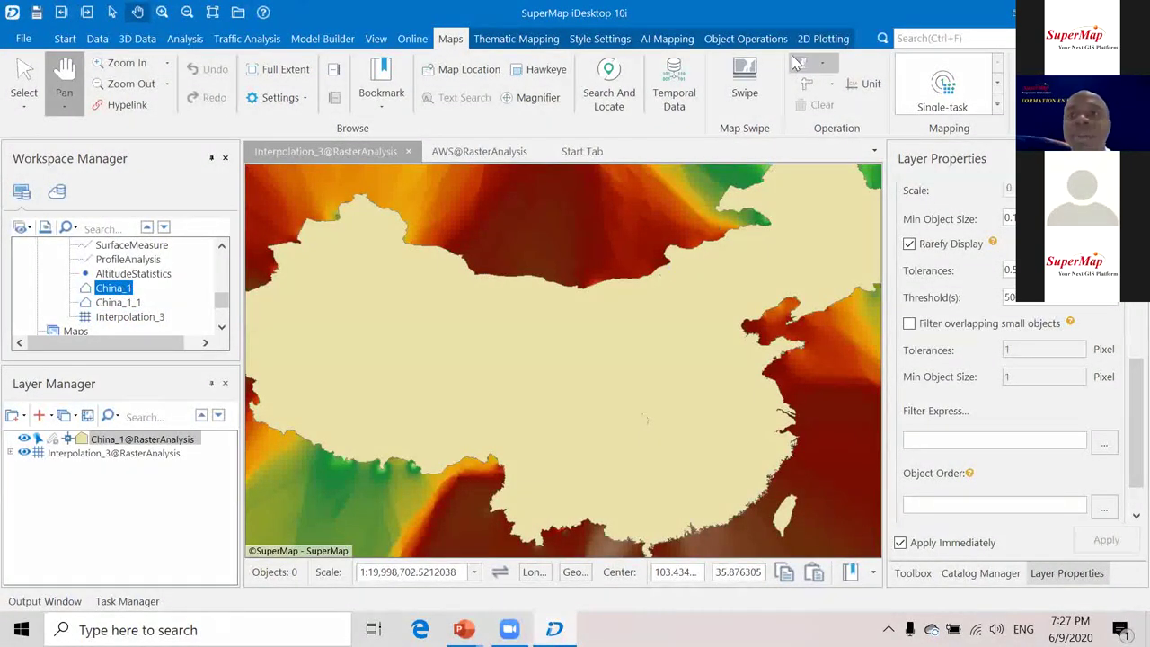
pyautogui.click(819, 67)
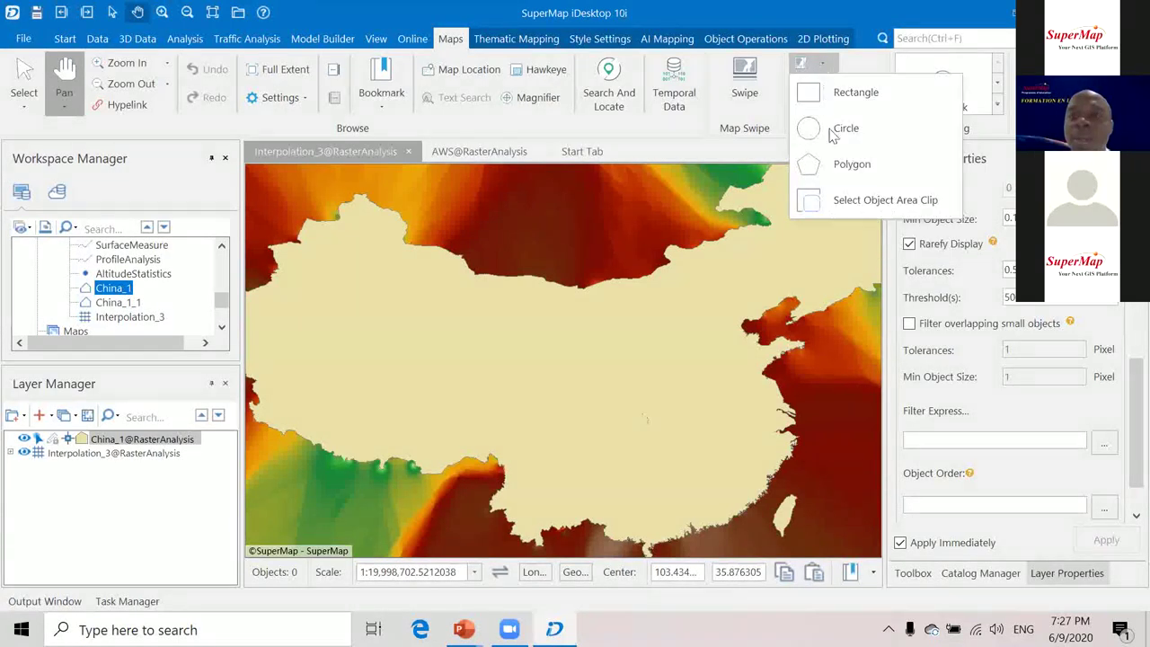
pyautogui.click(304, 329)
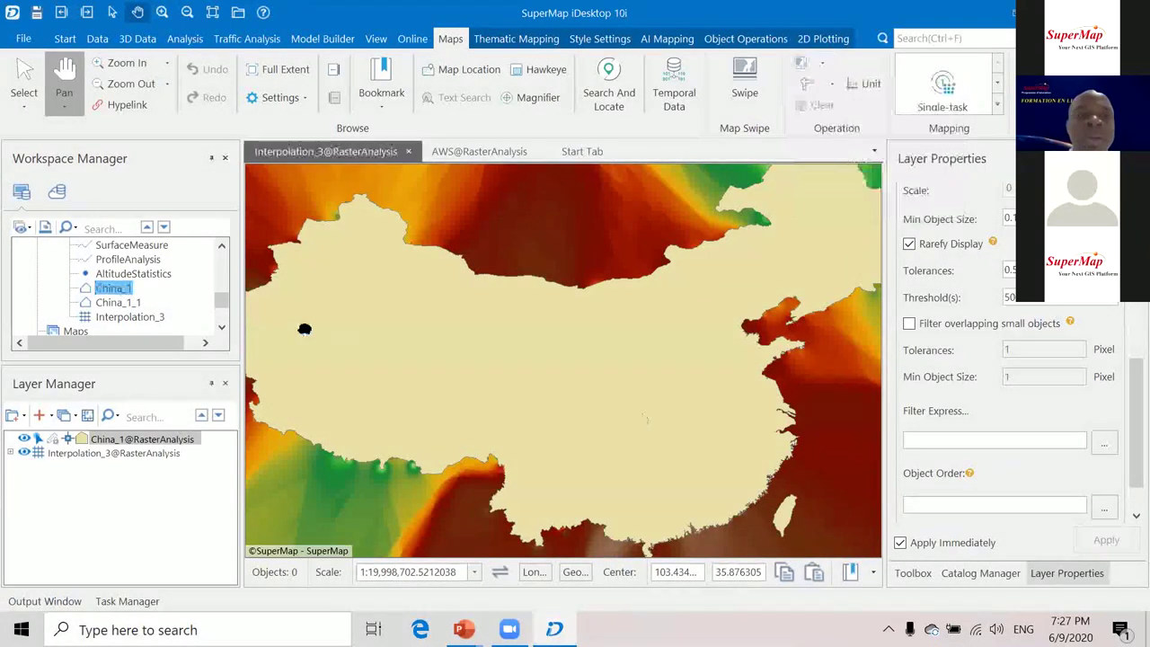
# Make the China_1 layer editable, select the mainland China region, and clip both map layers inside the selected object with the default Map Clip settings.
pyautogui.click(52, 440)
pyautogui.click(435, 361)
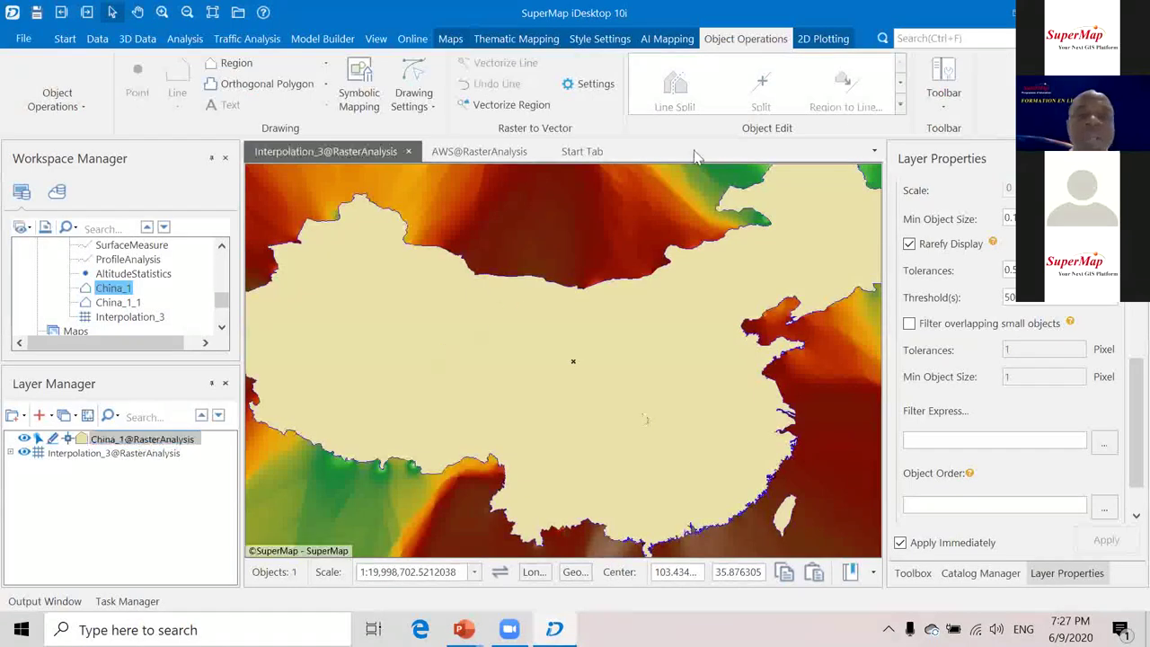
pyautogui.click(451, 39)
pyautogui.click(821, 63)
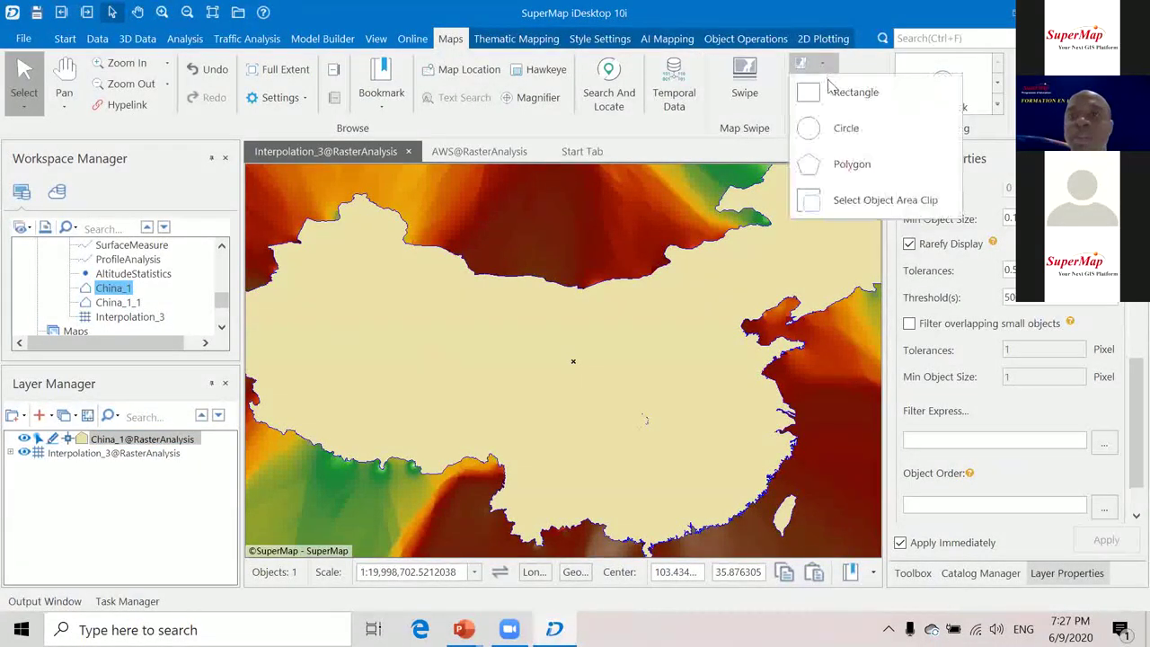
pyautogui.click(842, 203)
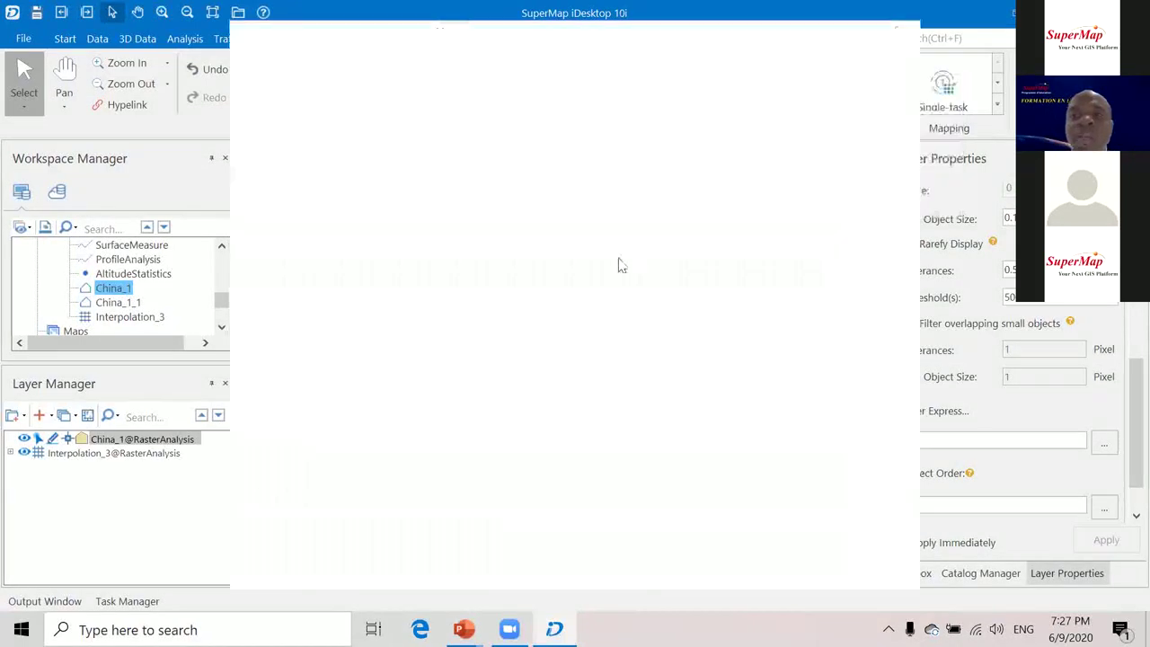
pyautogui.click(334, 177)
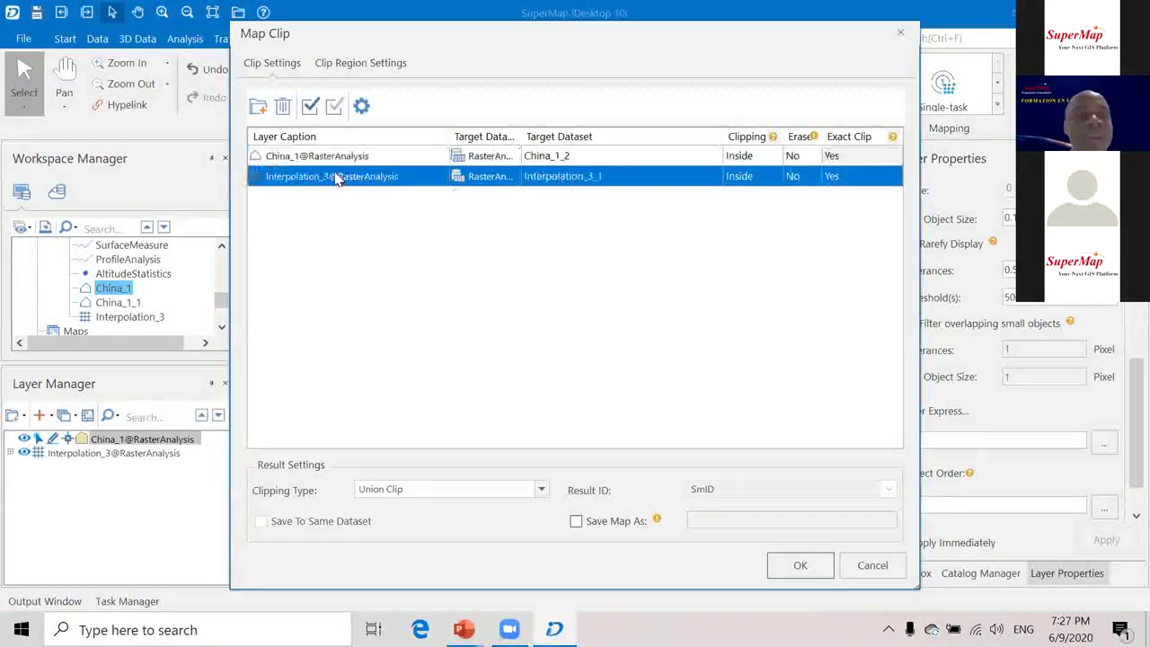
pyautogui.click(778, 566)
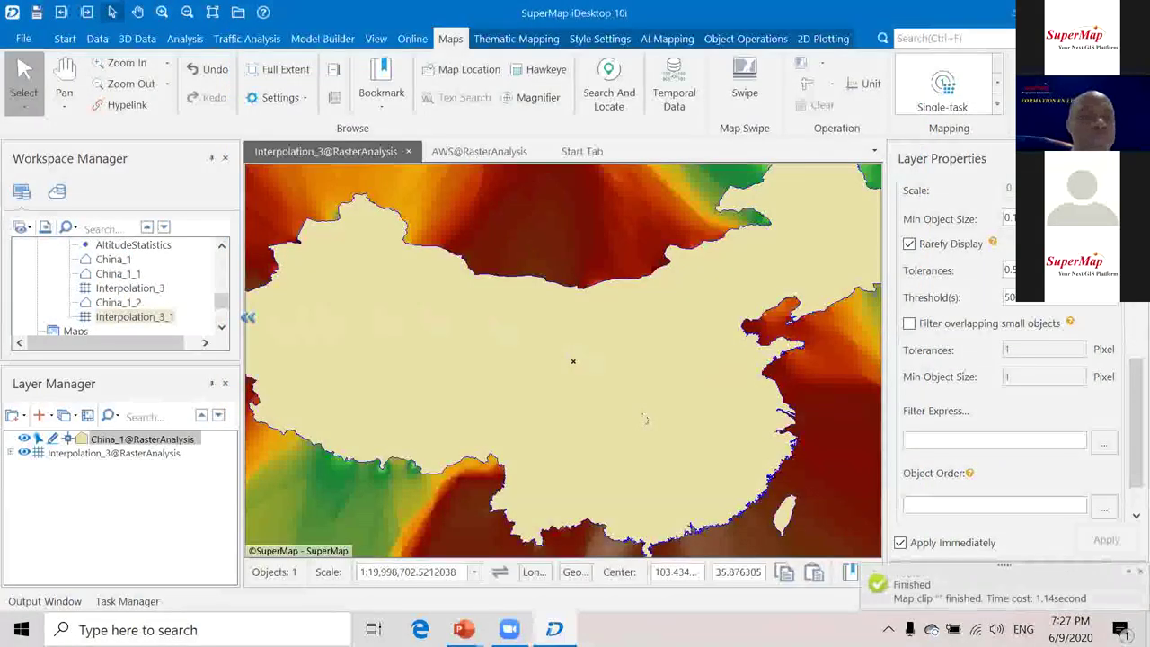
# Add the clipped Interpolation_3_1 raster to a new map, building image pyramids for it.
pyautogui.rightClick(149, 320)
pyautogui.click(207, 307)
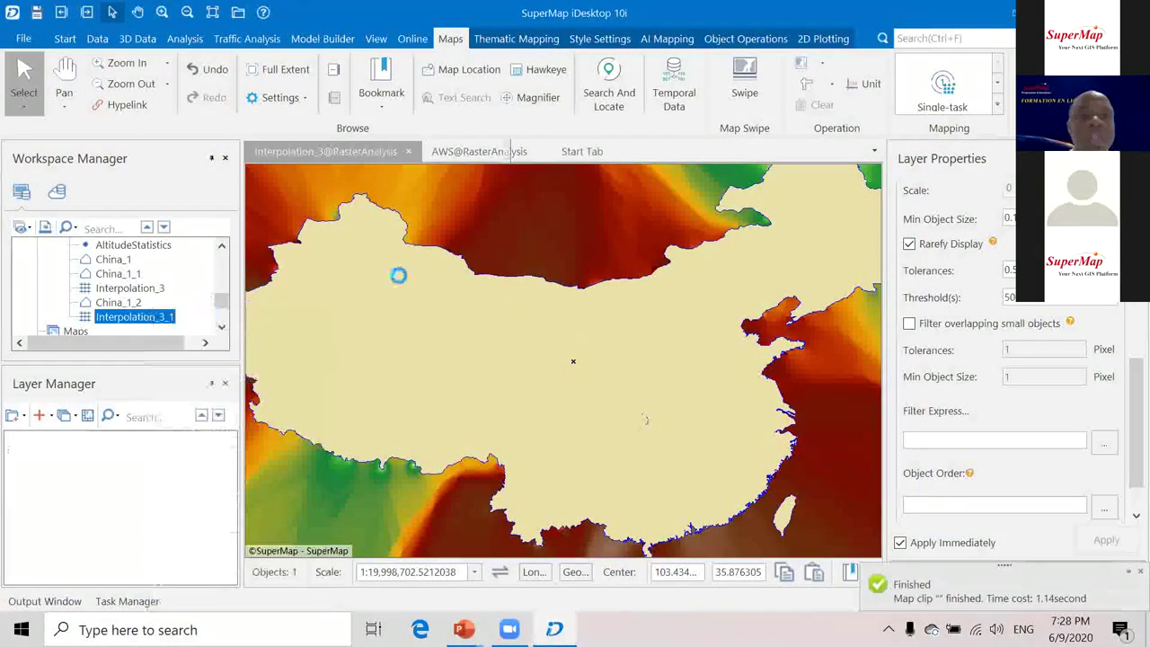
pyautogui.click(675, 353)
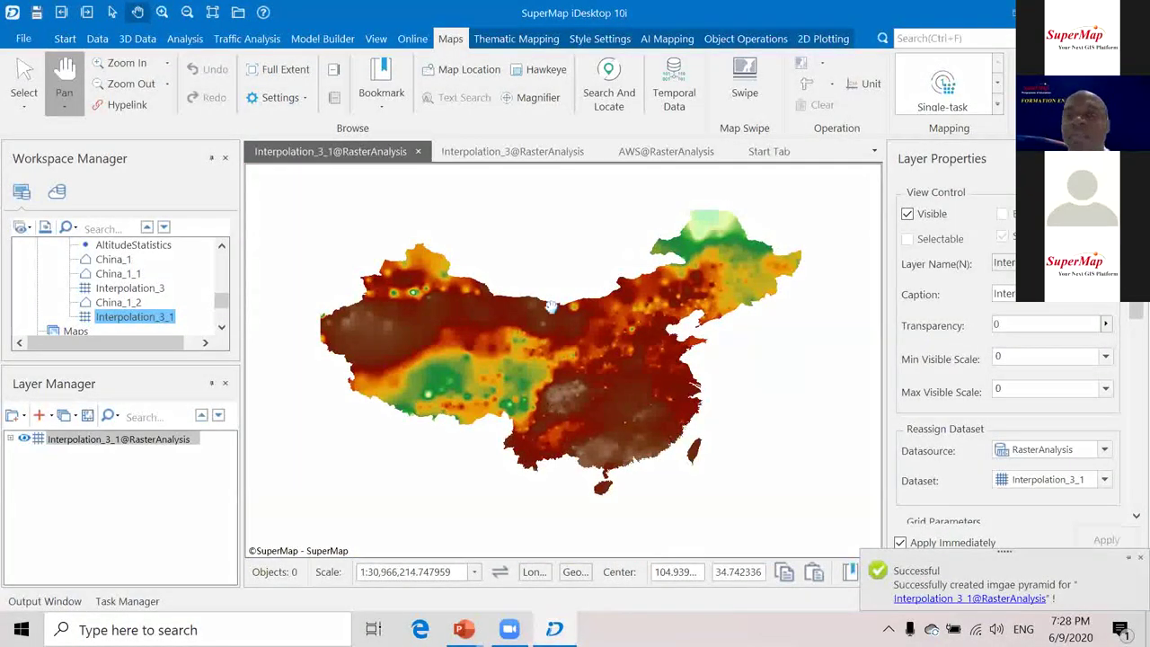
# Open the AWS point dataset from the RasterAnalysis datasource in a new map.
pyautogui.rightClick(388, 156)
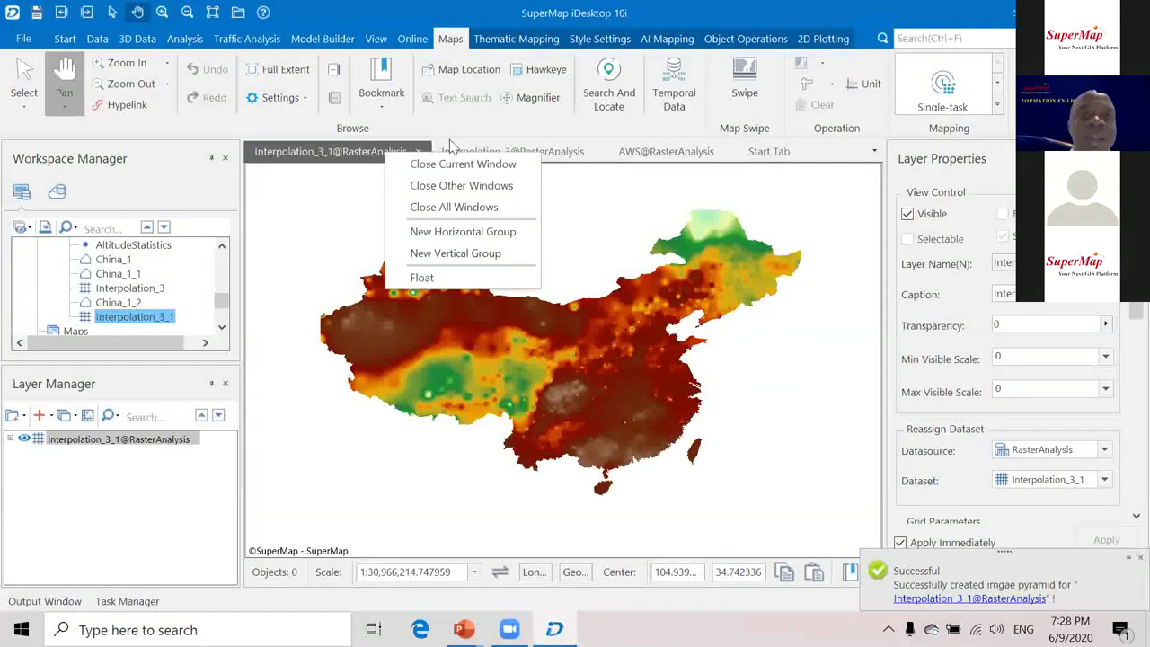
pyautogui.click(486, 151)
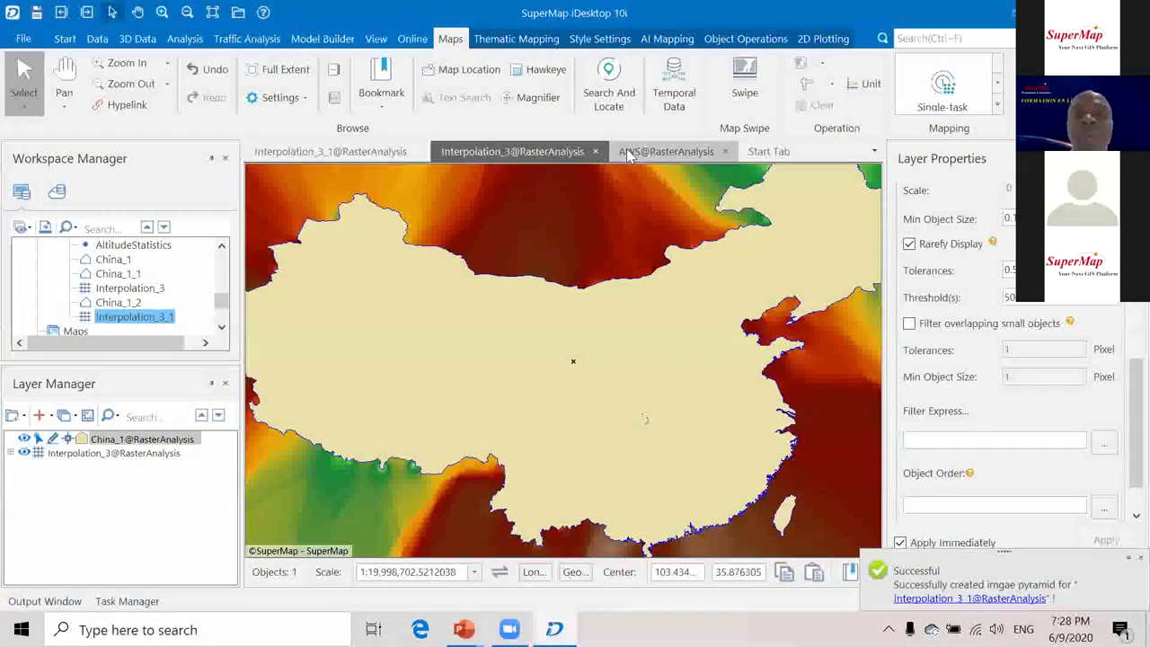
pyautogui.scroll(10, 131, 287)
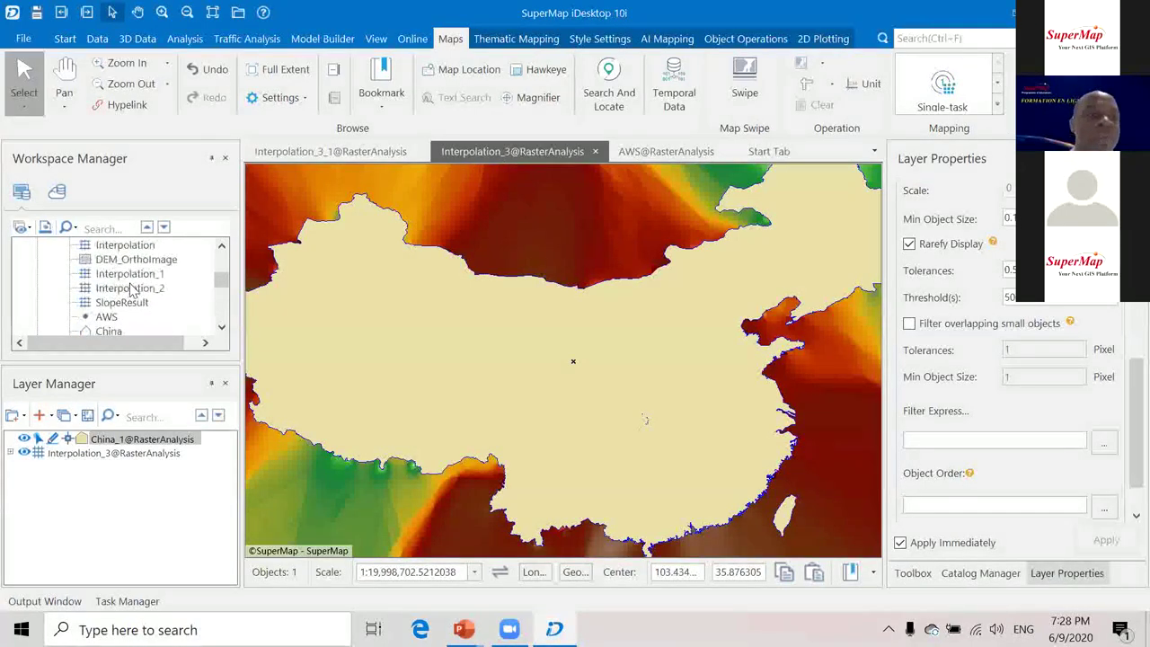
pyautogui.scroll(-6, 130, 287)
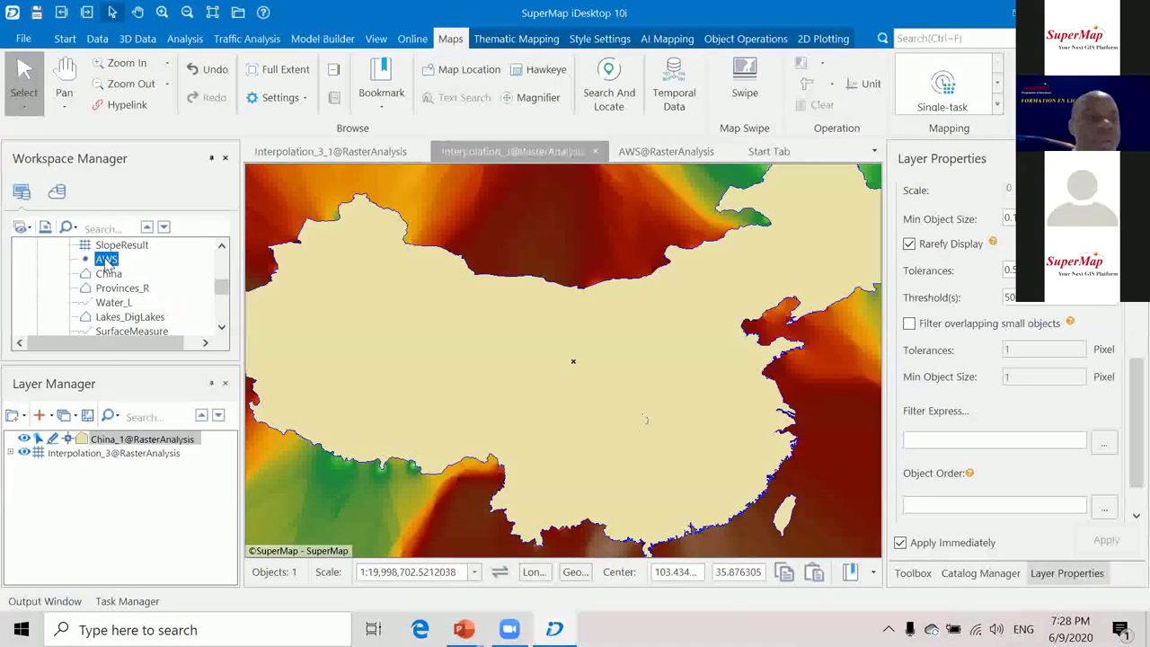
pyautogui.rightClick(106, 261)
pyautogui.click(159, 272)
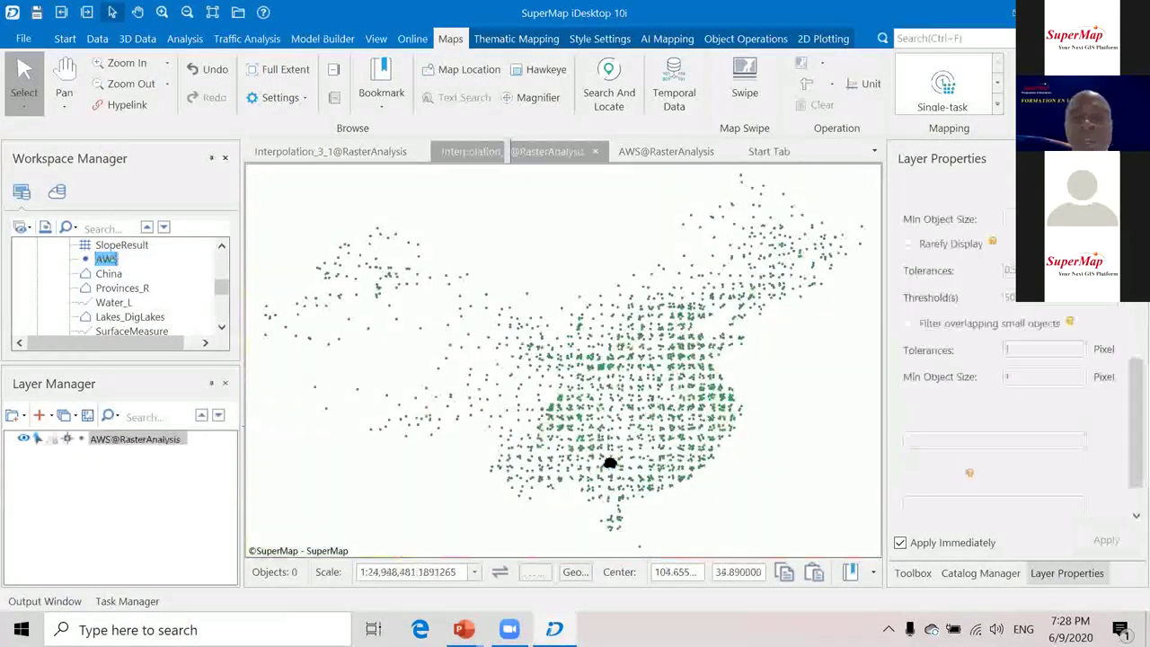
pyautogui.scroll(-4, 572, 321)
pyautogui.scroll(5, 570, 321)
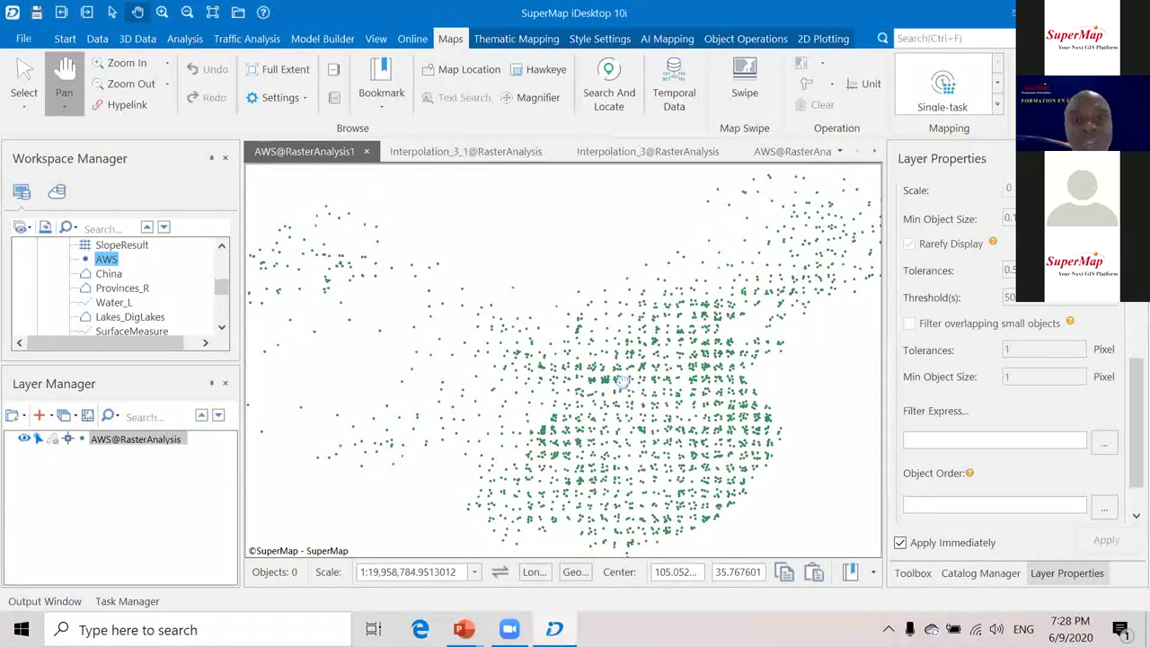
# Start an Inverse Distance Weighted interpolation of the AWS points on the temperature field.
pyautogui.click(184, 38)
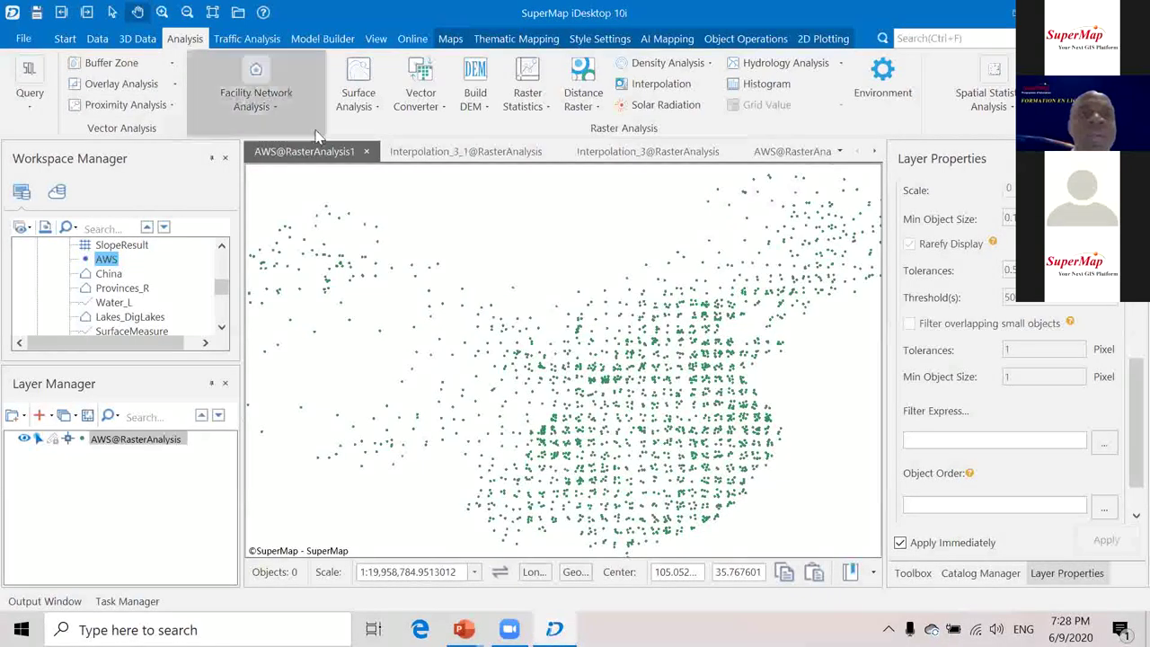
pyautogui.click(656, 90)
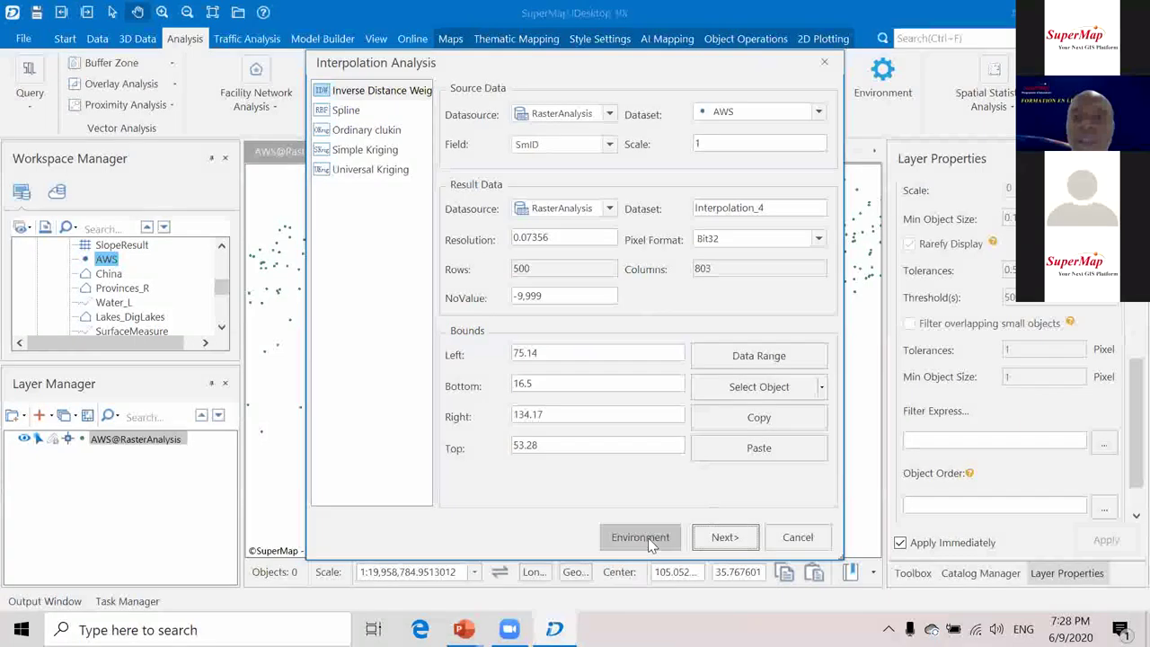
pyautogui.click(553, 144)
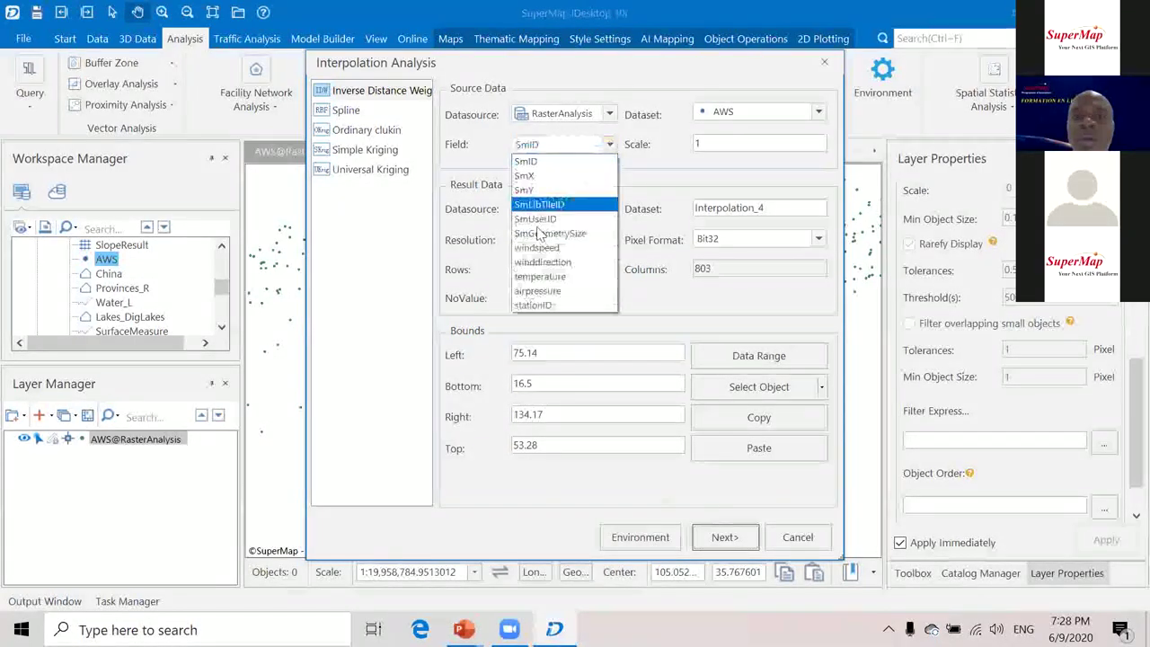
pyautogui.click(538, 290)
pyautogui.click(609, 145)
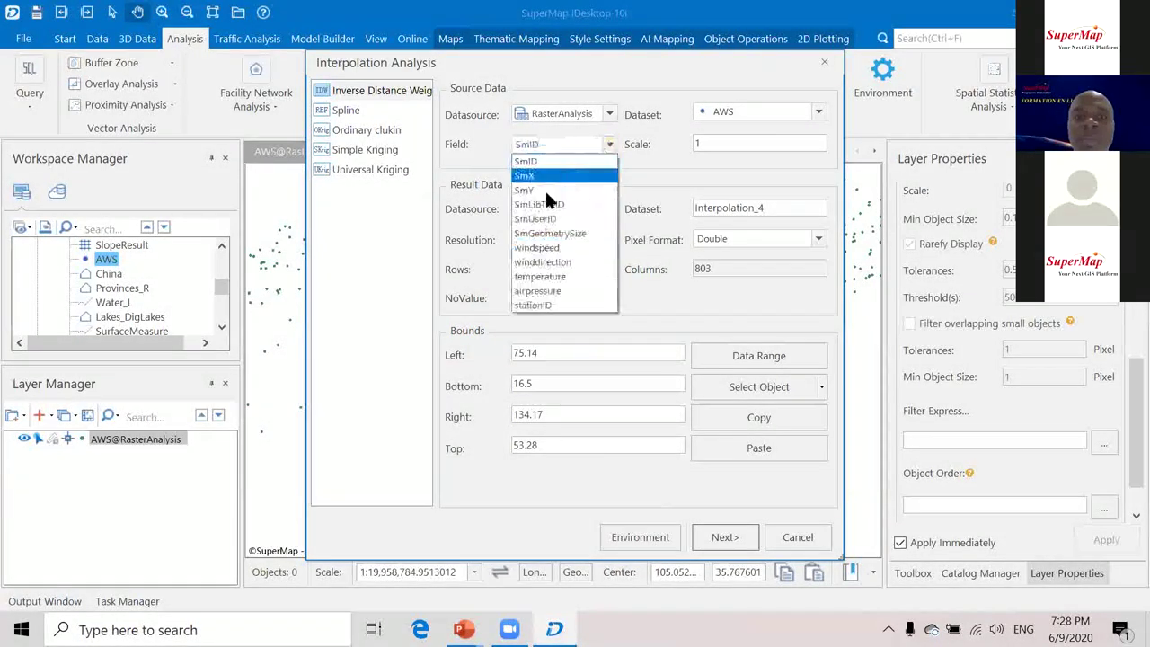
pyautogui.click(544, 261)
# Set the China dataset from RasterAnalysis as the clip bounds in the raster analysis environment settings.
pyautogui.click(661, 534)
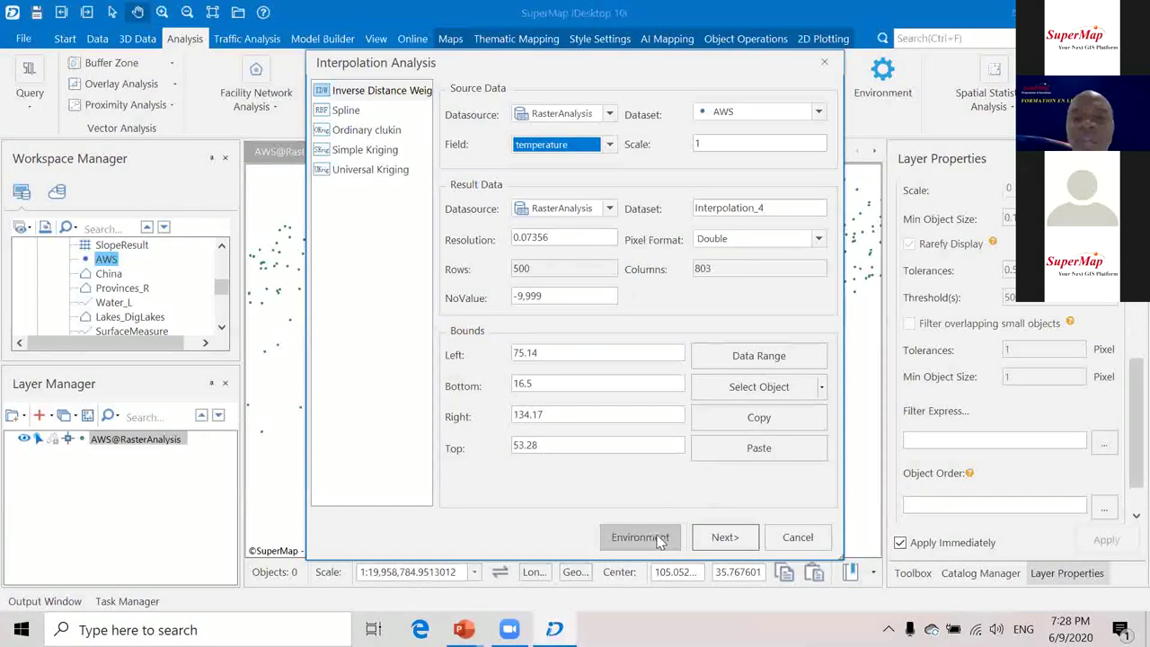
pyautogui.click(665, 530)
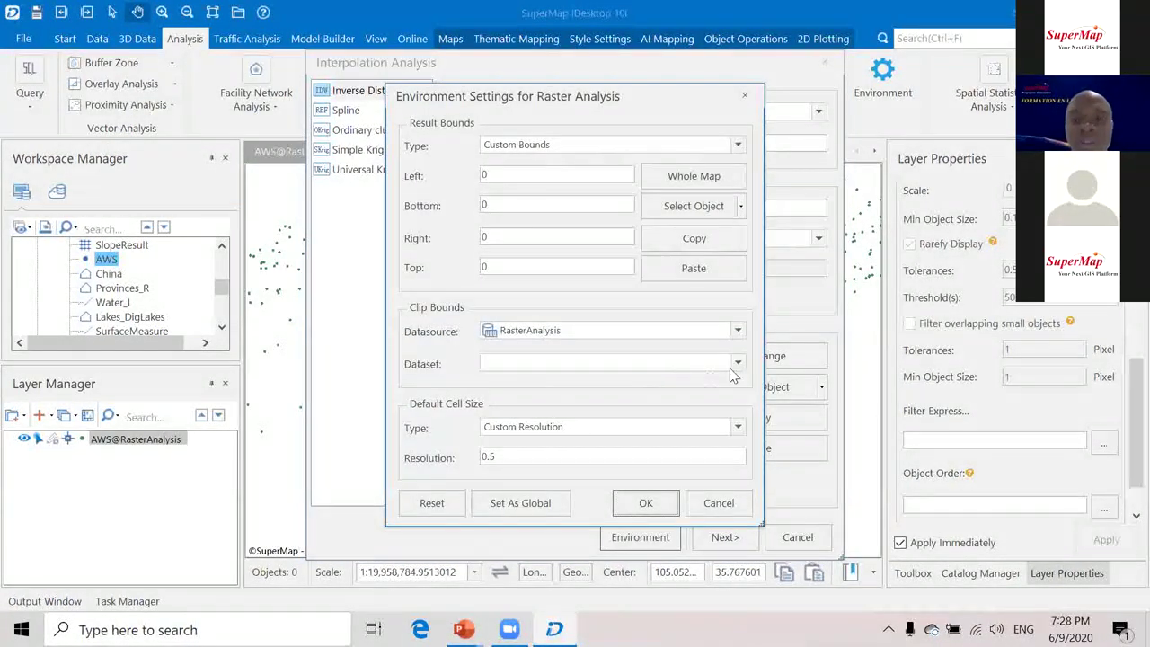
pyautogui.click(736, 362)
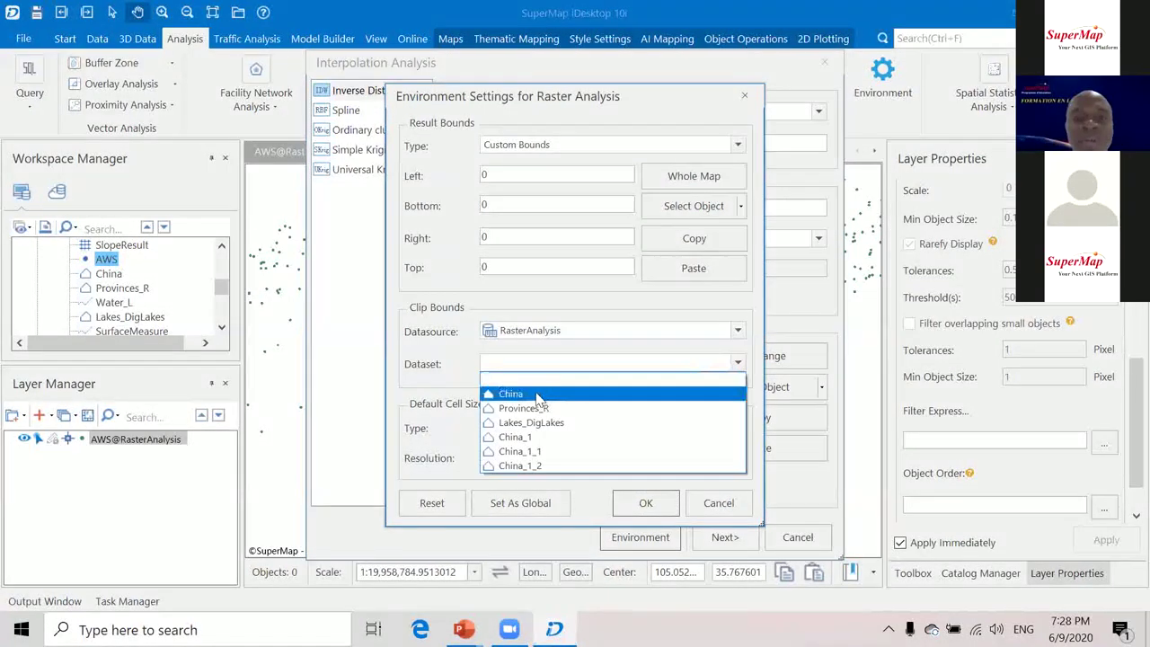
pyautogui.click(536, 394)
pyautogui.click(659, 497)
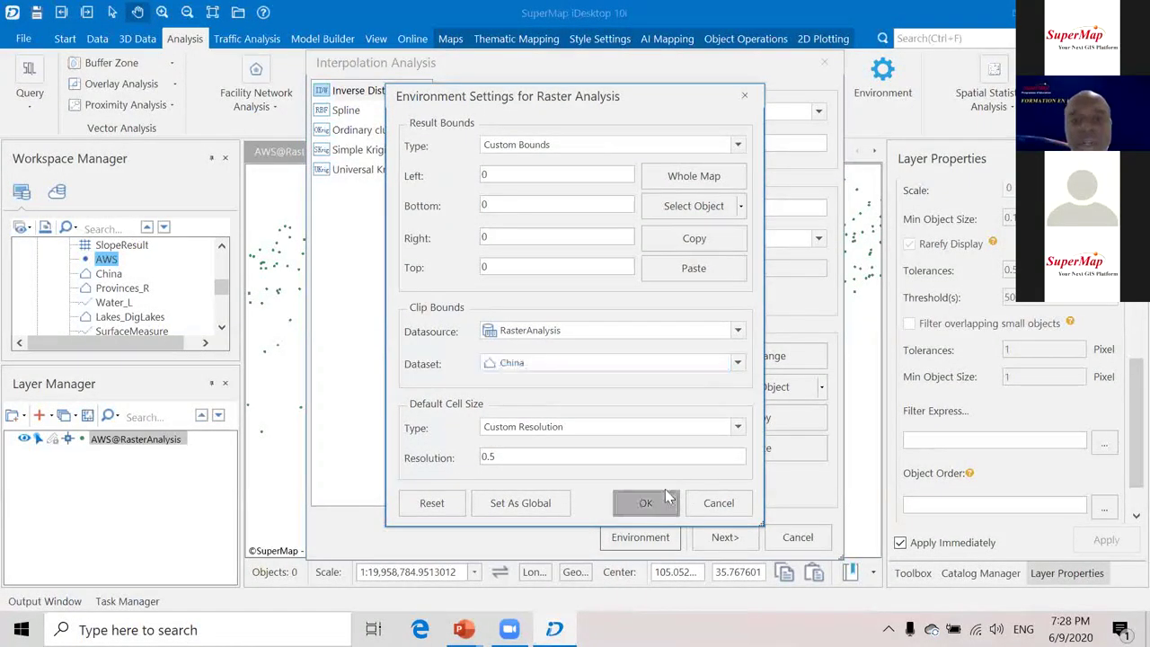
# Run the interpolation with the default sample point settings and add the resulting Interpolation_4 raster to a new map.
pyautogui.click(726, 537)
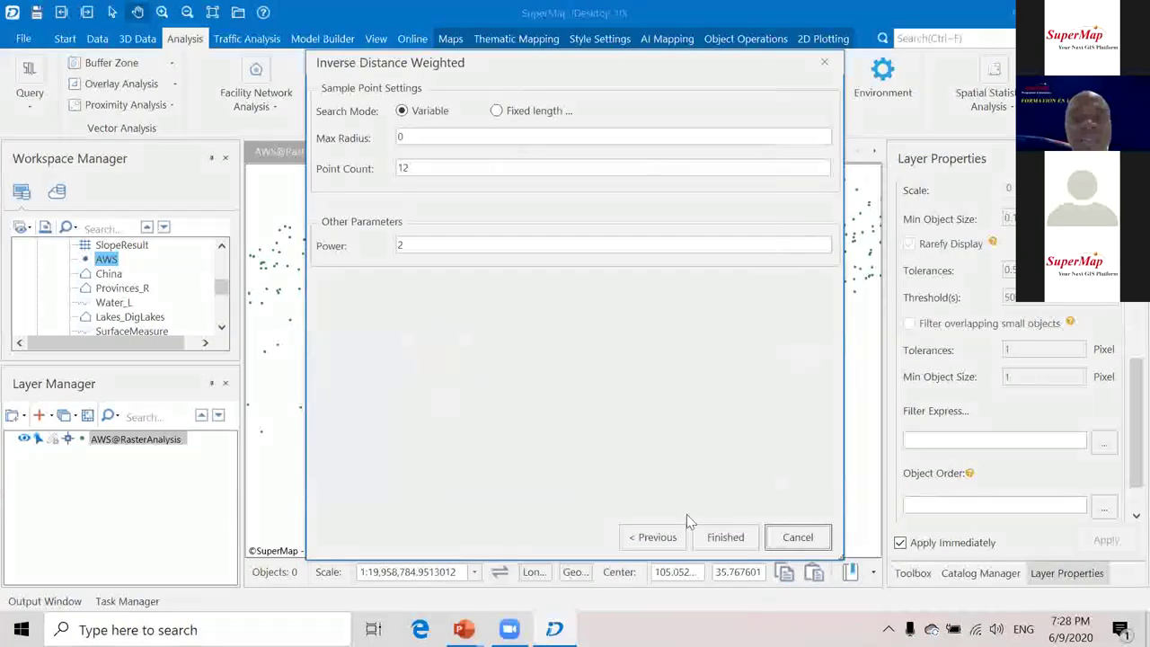
pyautogui.click(725, 538)
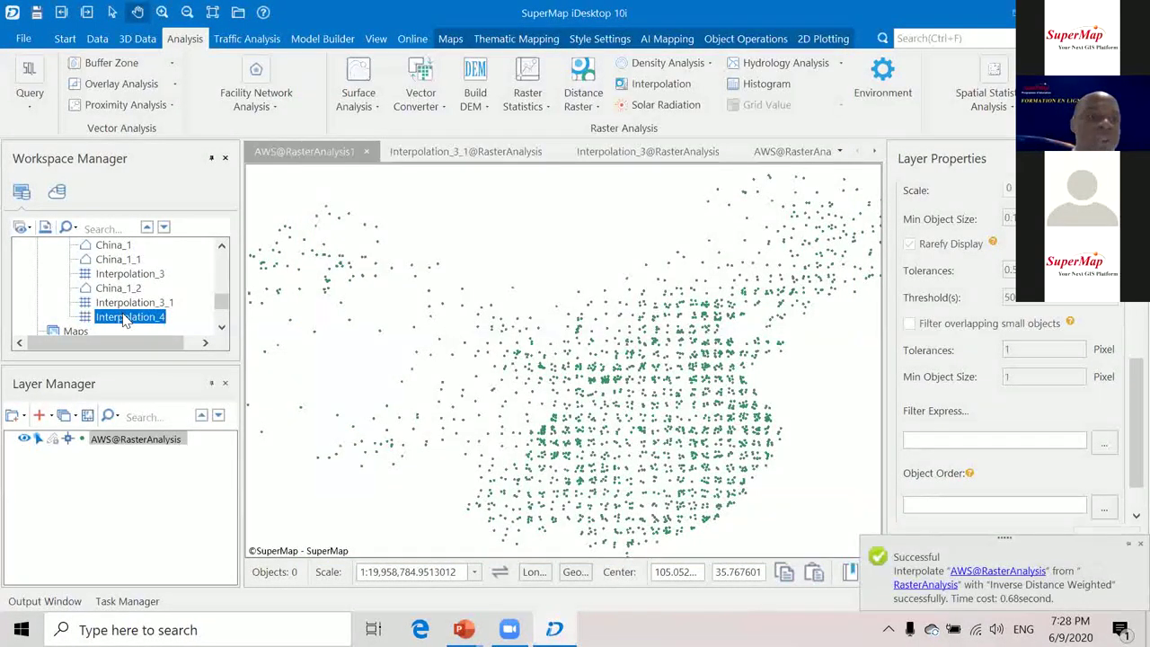
pyautogui.rightClick(129, 316)
pyautogui.click(170, 308)
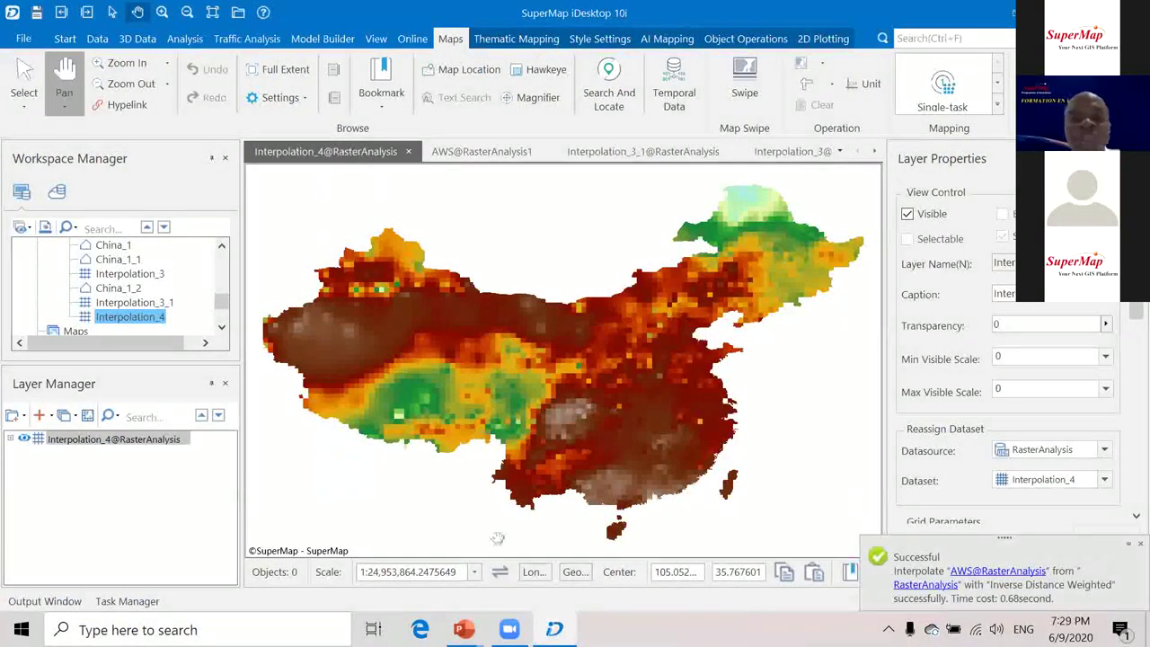
# Switch to the PowerPoint slide show to read the isoline and isoregion extraction slides, and return to SuperMap iDesktop.
pyautogui.moveTo(466, 619)
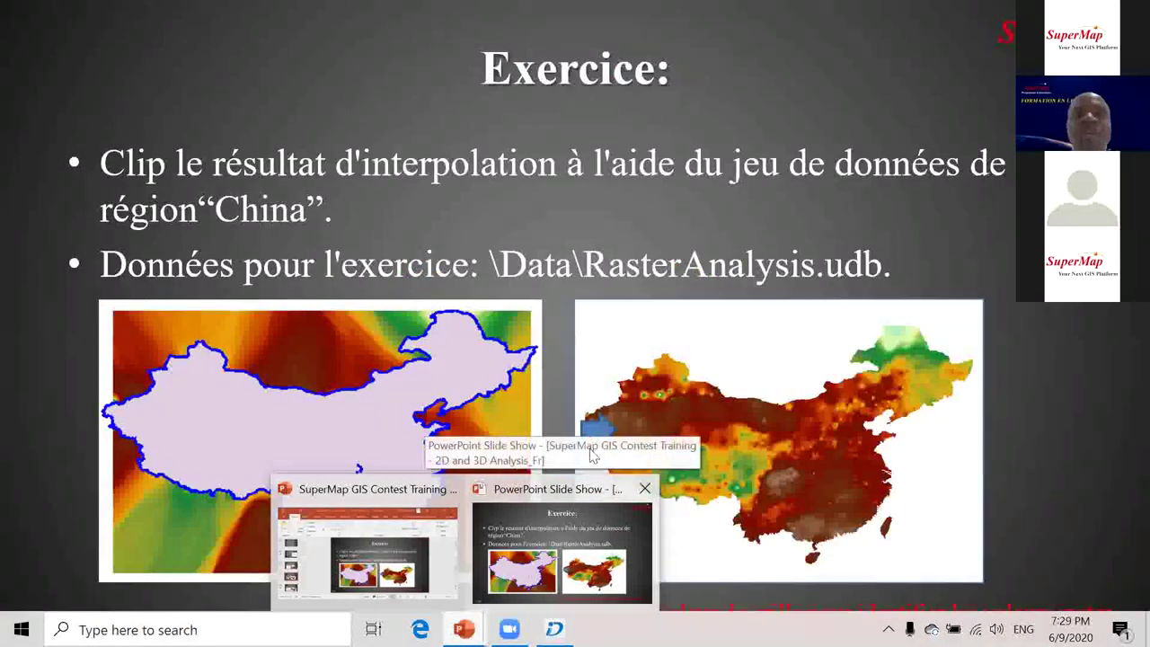
pyautogui.click(562, 544)
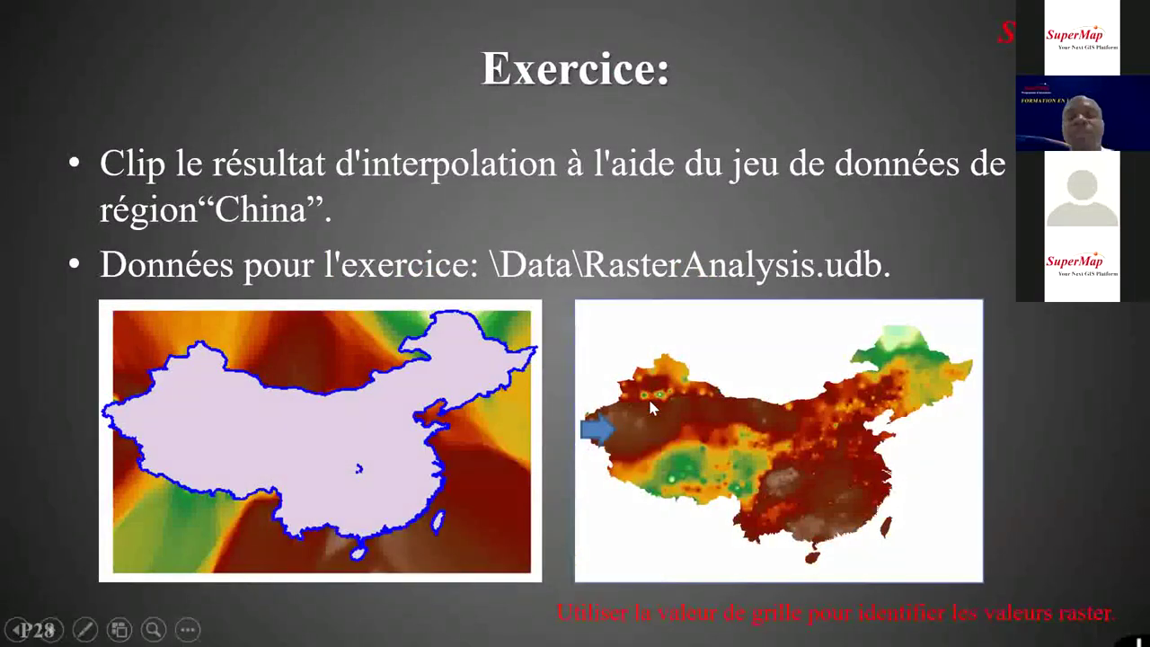
pyautogui.click(623, 448)
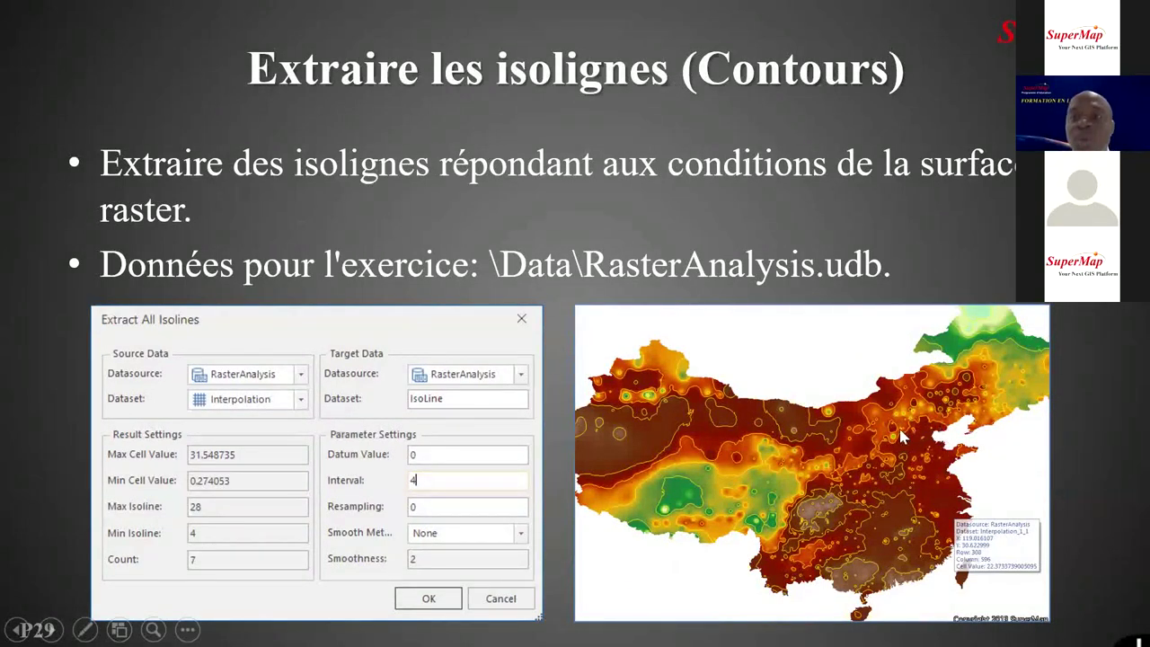
pyautogui.click(575, 195)
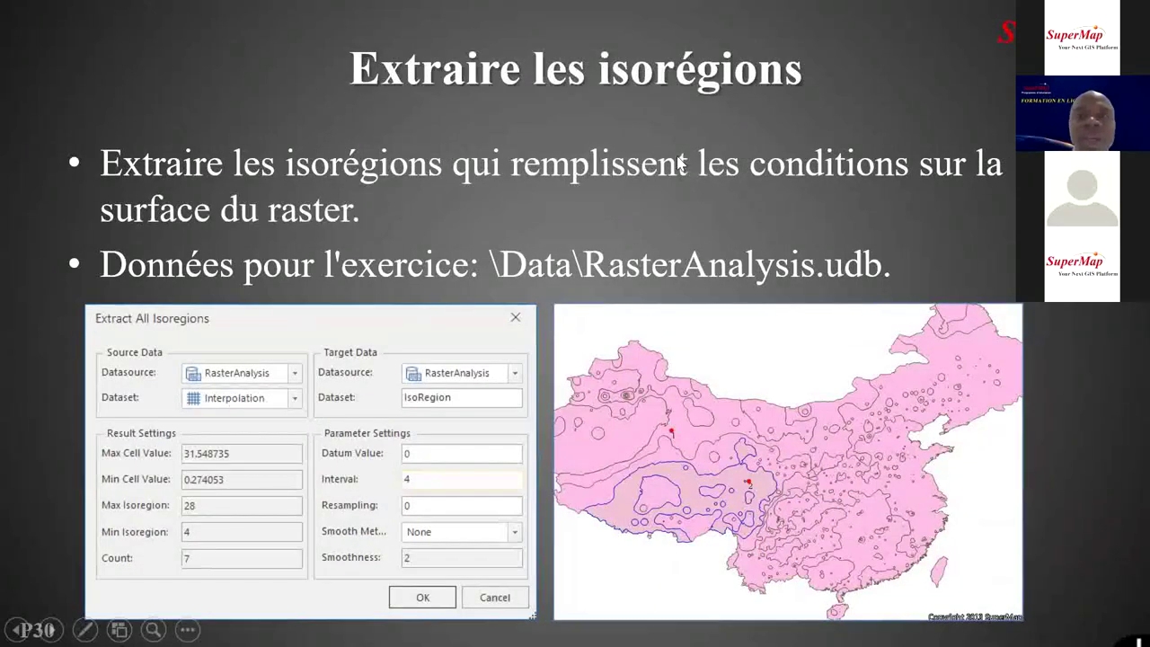
pyautogui.click(629, 115)
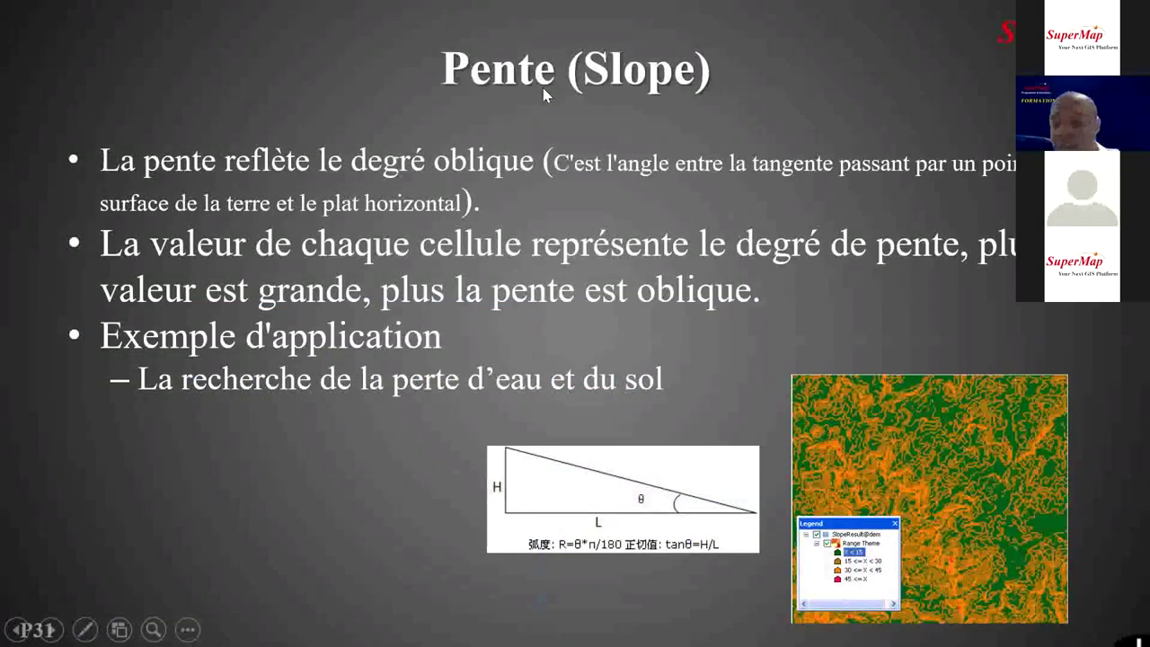
pyautogui.press('Left')
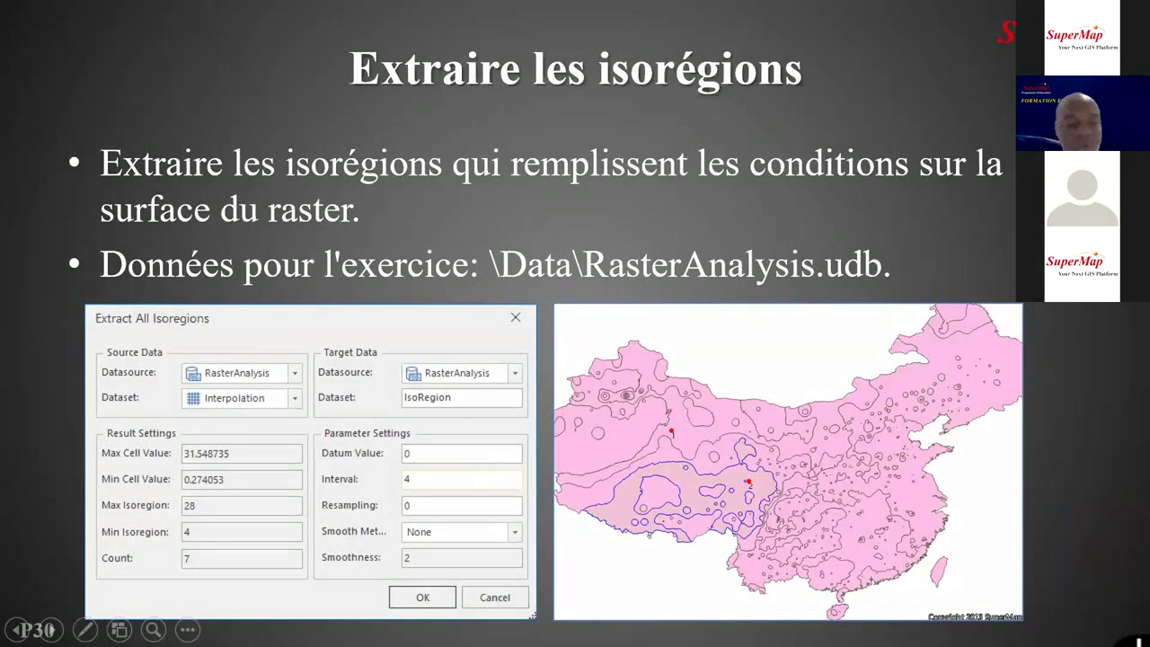
pyautogui.press('super+Tab')
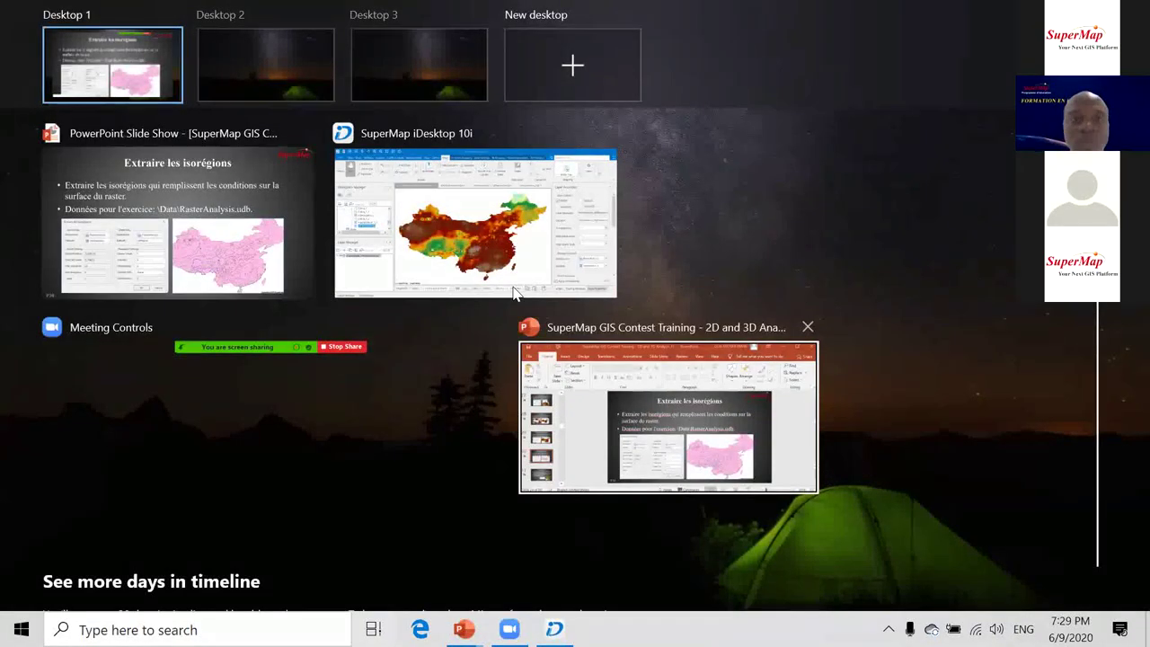
pyautogui.click(526, 297)
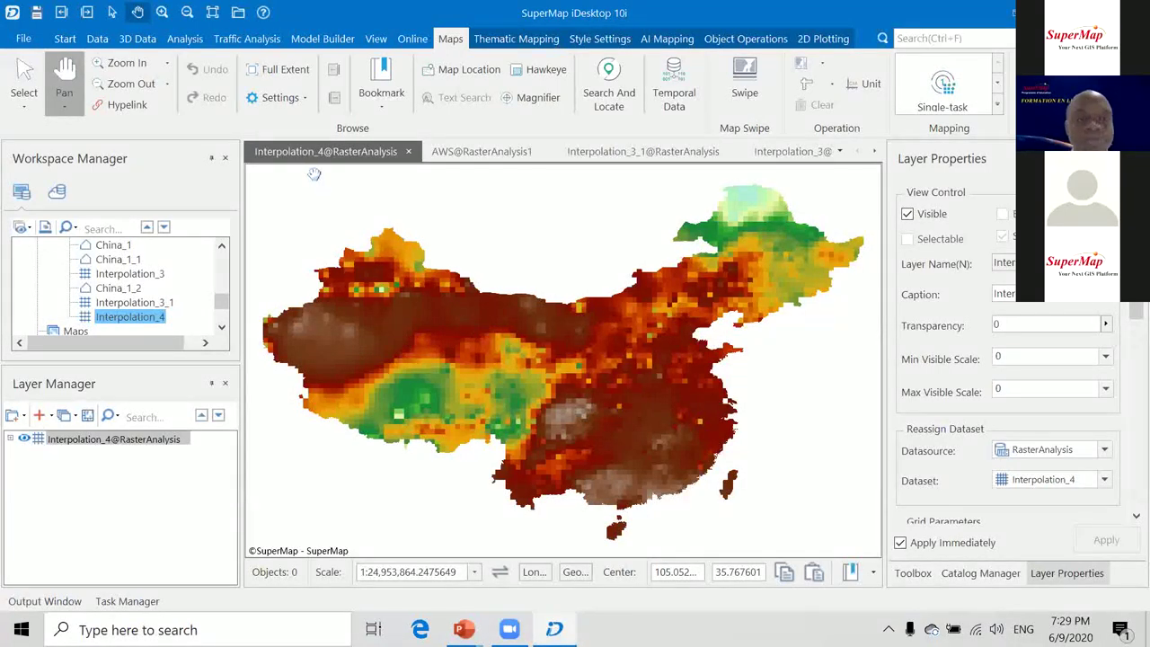
# Extract all isolines from the Interpolation_4 raster with a datum value of 0, an interval of 2 and no smoothing.
pyautogui.click(184, 38)
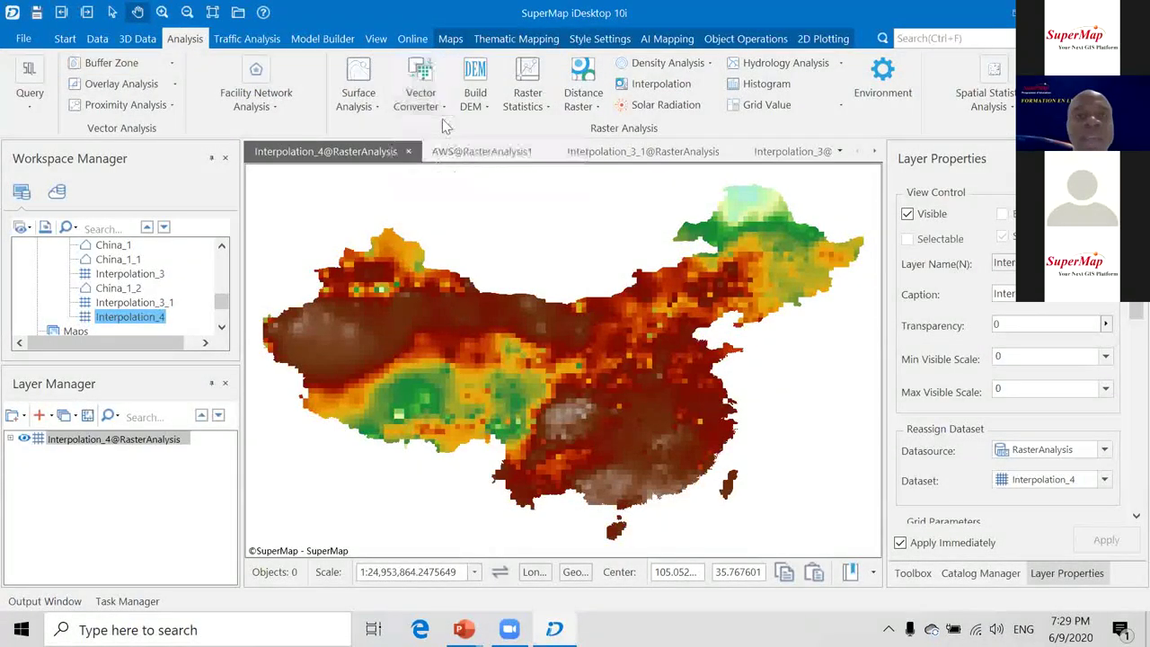
pyautogui.click(275, 113)
pyautogui.click(375, 121)
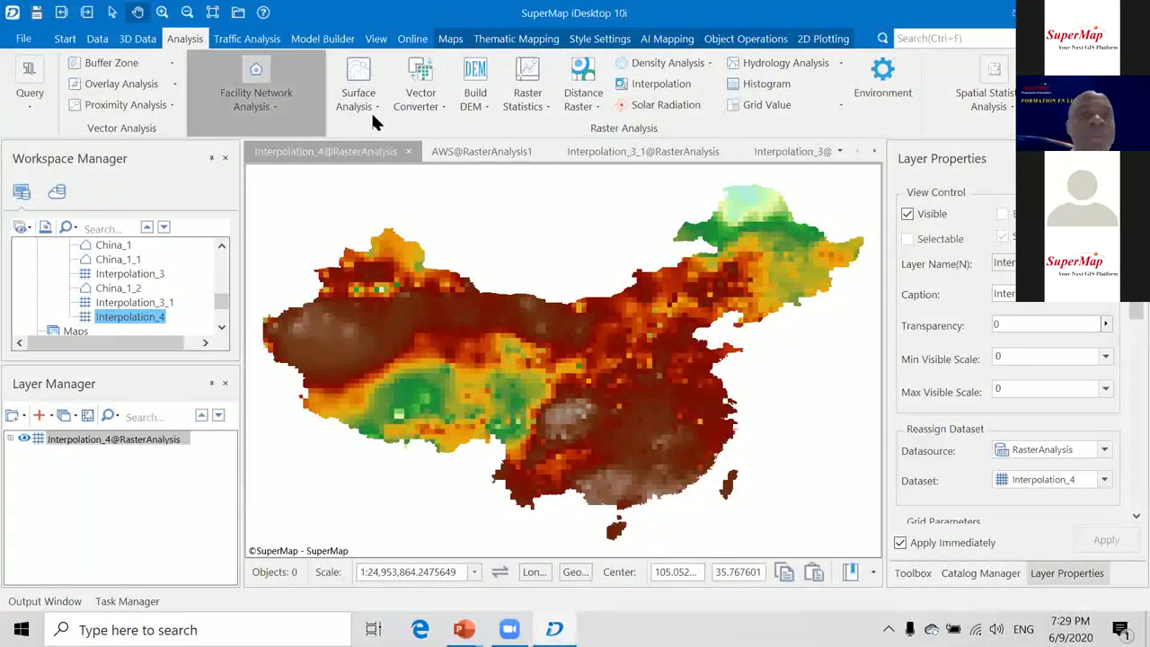
pyautogui.click(373, 110)
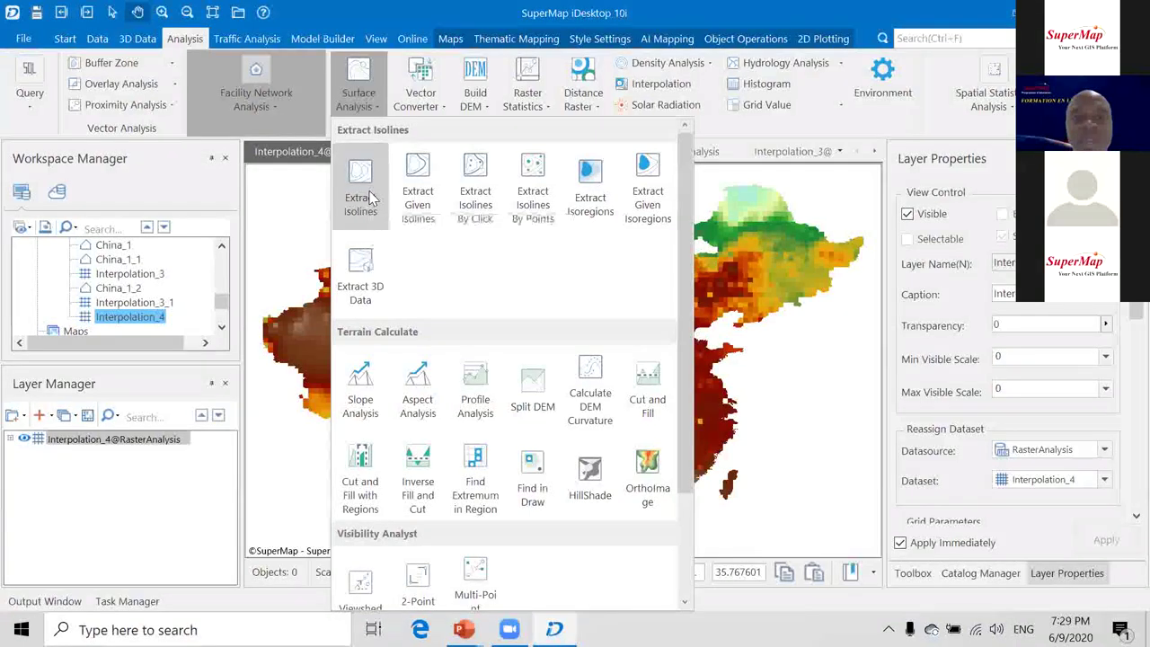
pyautogui.click(370, 194)
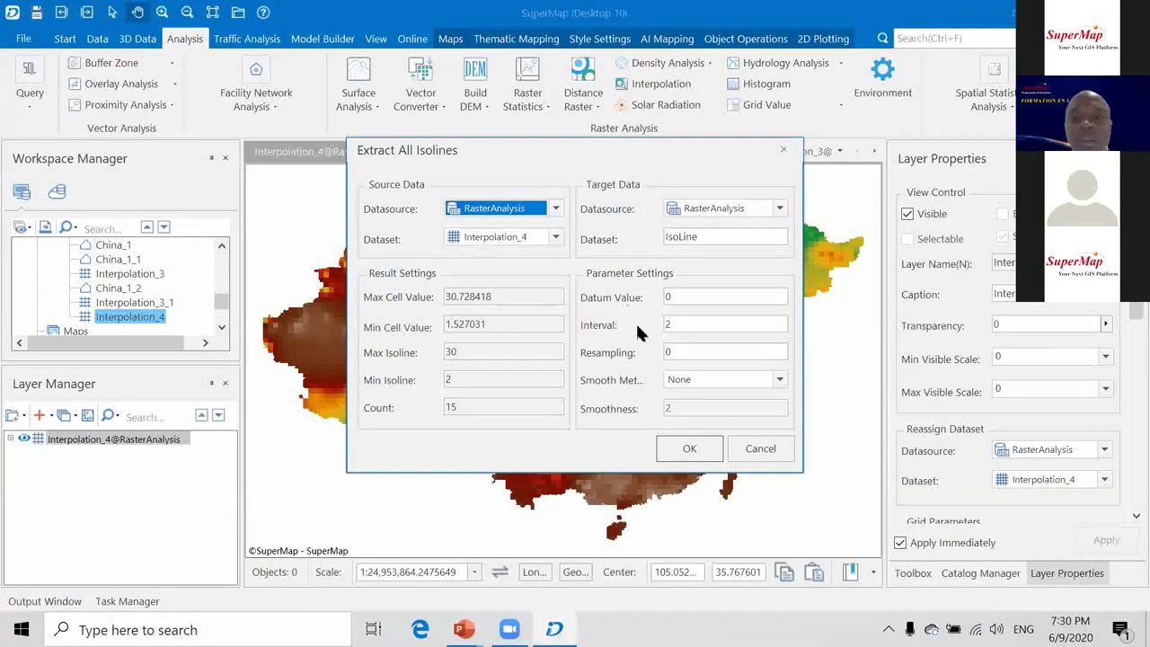
pyautogui.click(692, 452)
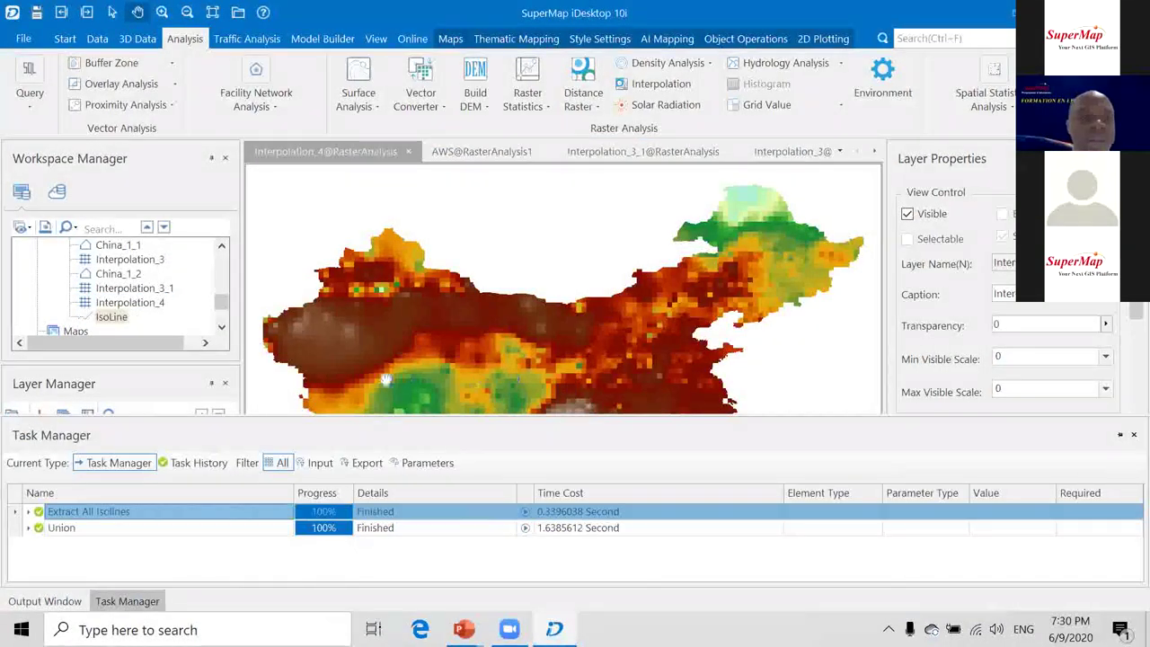
# Add the IsoLine dataset to a new map and inspect the extracted temperature contours up close.
pyautogui.click(110, 318)
pyautogui.rightClick(110, 318)
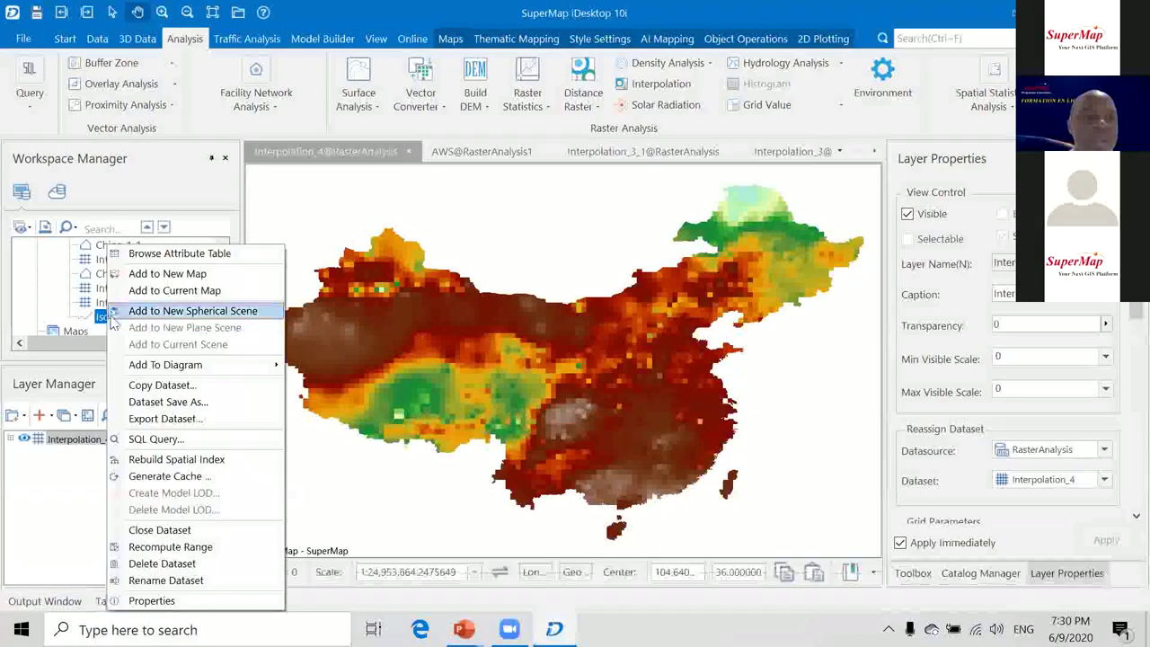
pyautogui.click(171, 274)
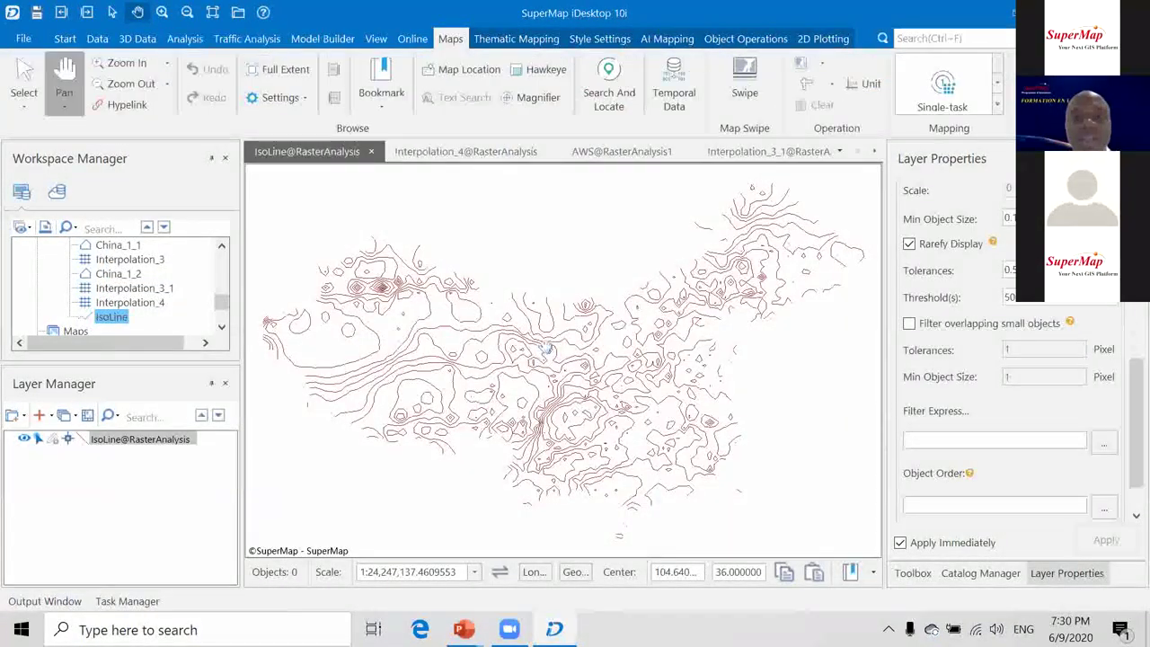
pyautogui.scroll(1, 545, 349)
pyautogui.scroll(-2, 545, 349)
pyautogui.scroll(2, 462, 353)
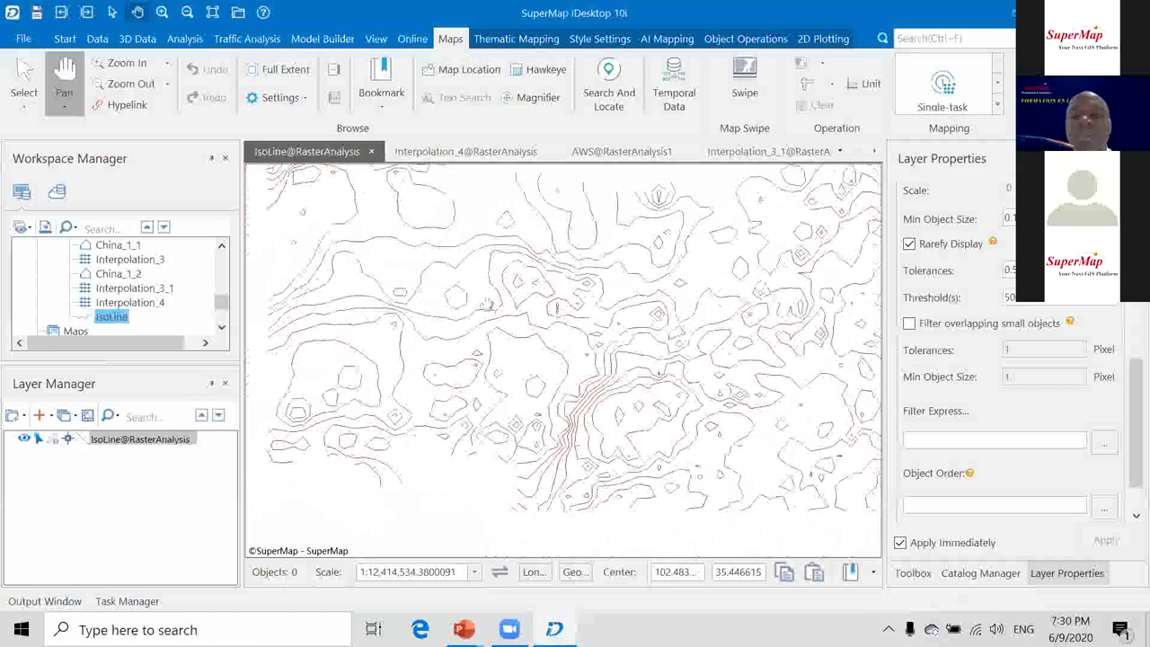
pyautogui.scroll(-1, 457, 197)
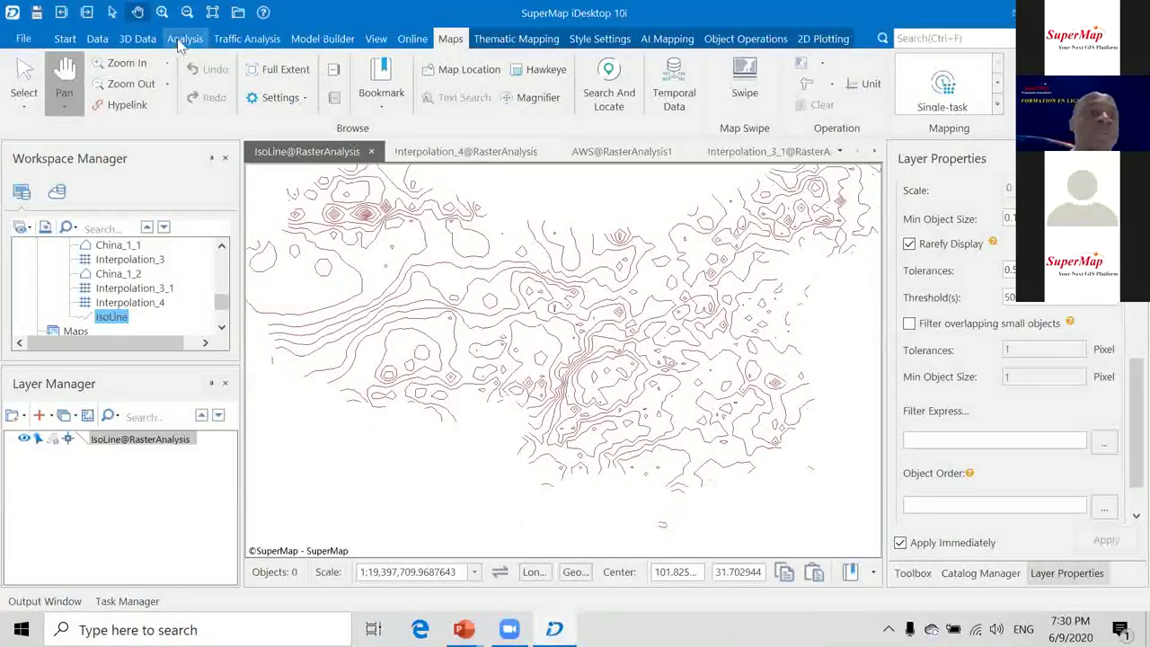
pyautogui.click(135, 438)
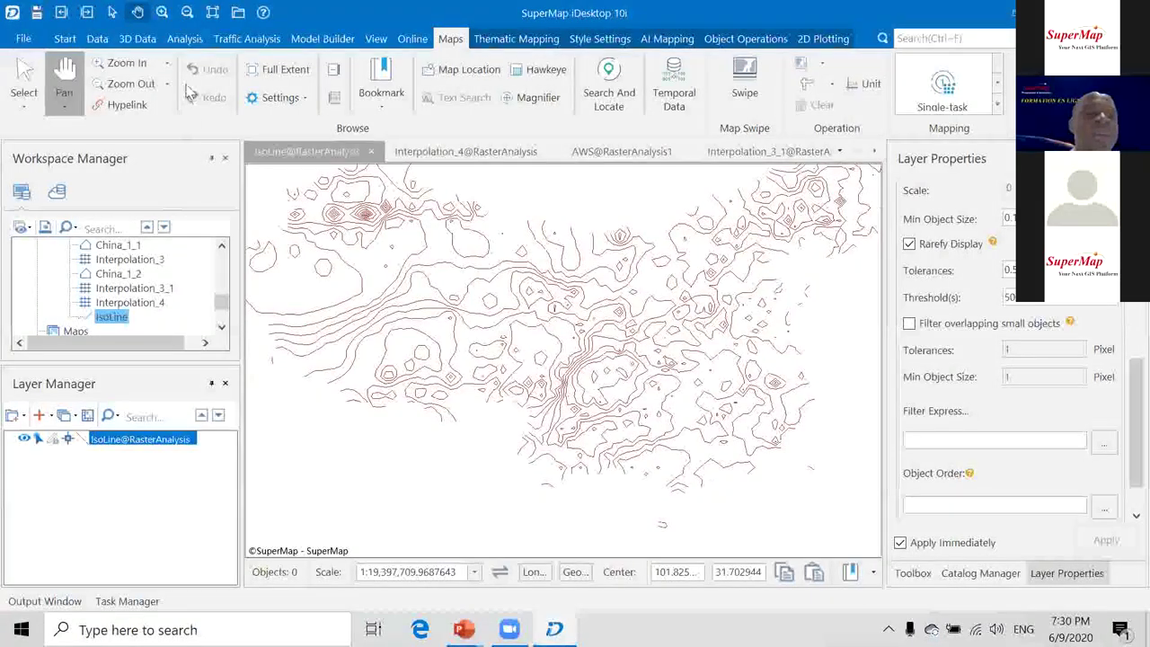
pyautogui.click(184, 38)
pyautogui.click(381, 107)
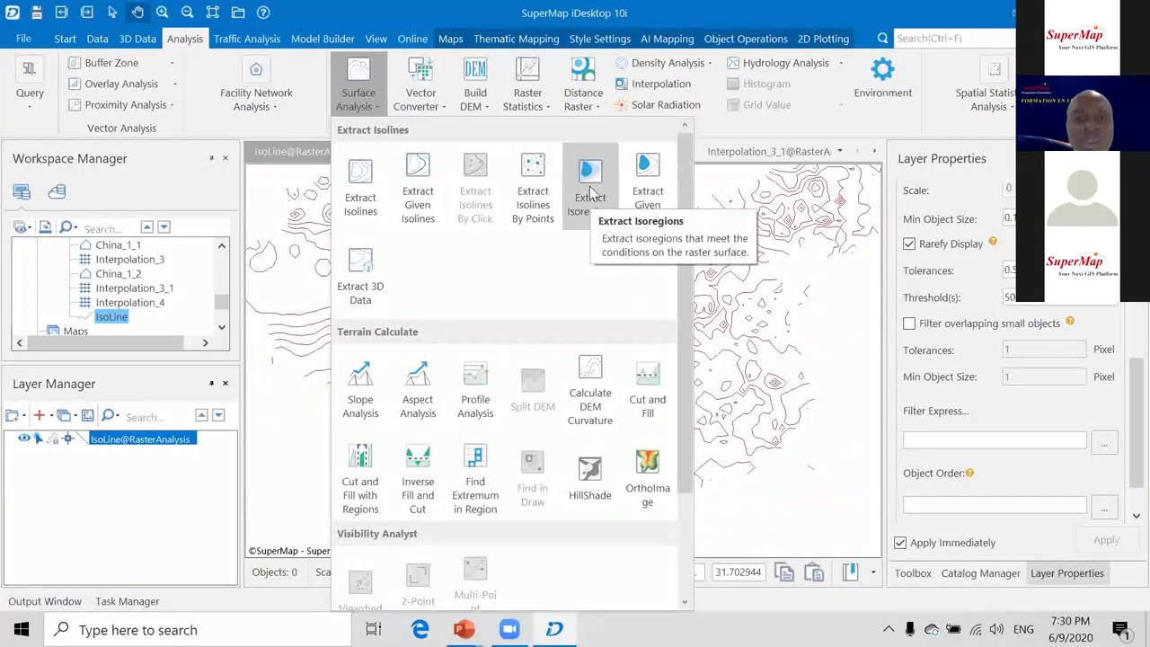
pyautogui.click(536, 205)
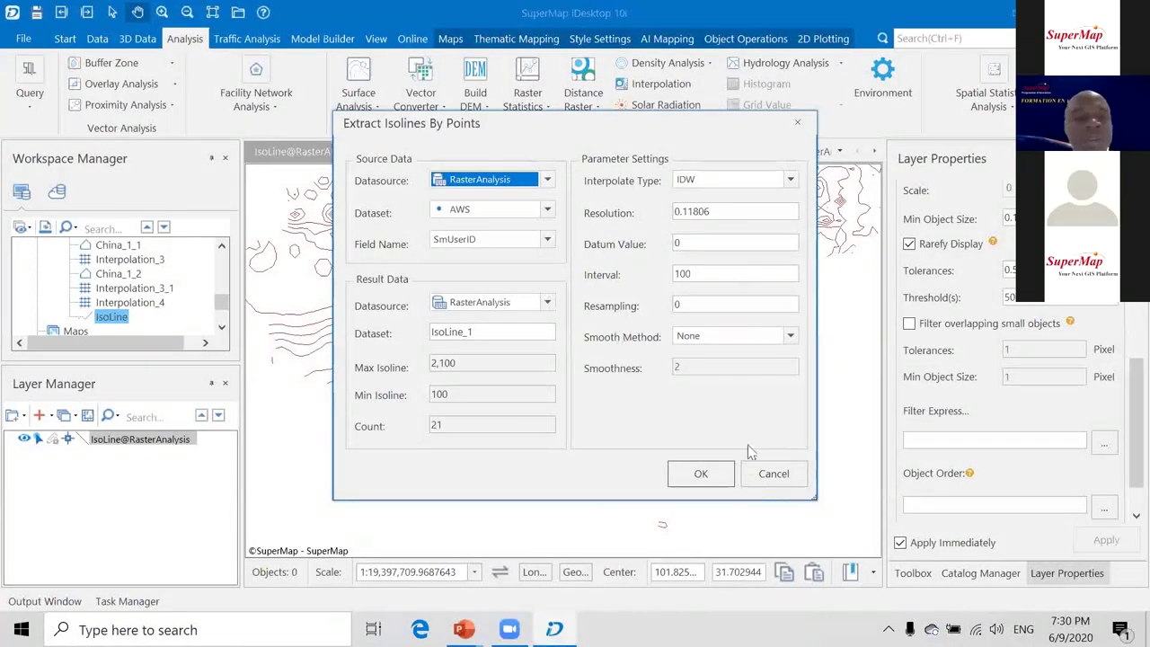
pyautogui.click(770, 474)
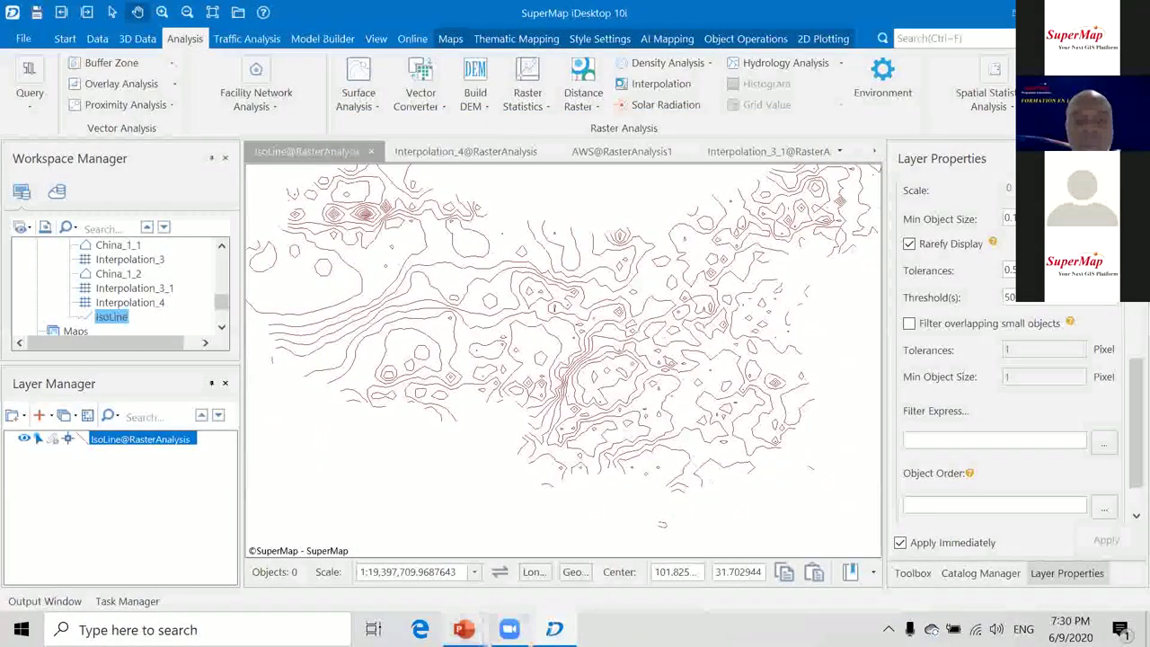
# Switch to the PowerPoint slide show to read the isoregion, slope and DEM slope exercise slides, and return to SuperMap iDesktop.
pyautogui.click(464, 629)
pyautogui.click(540, 589)
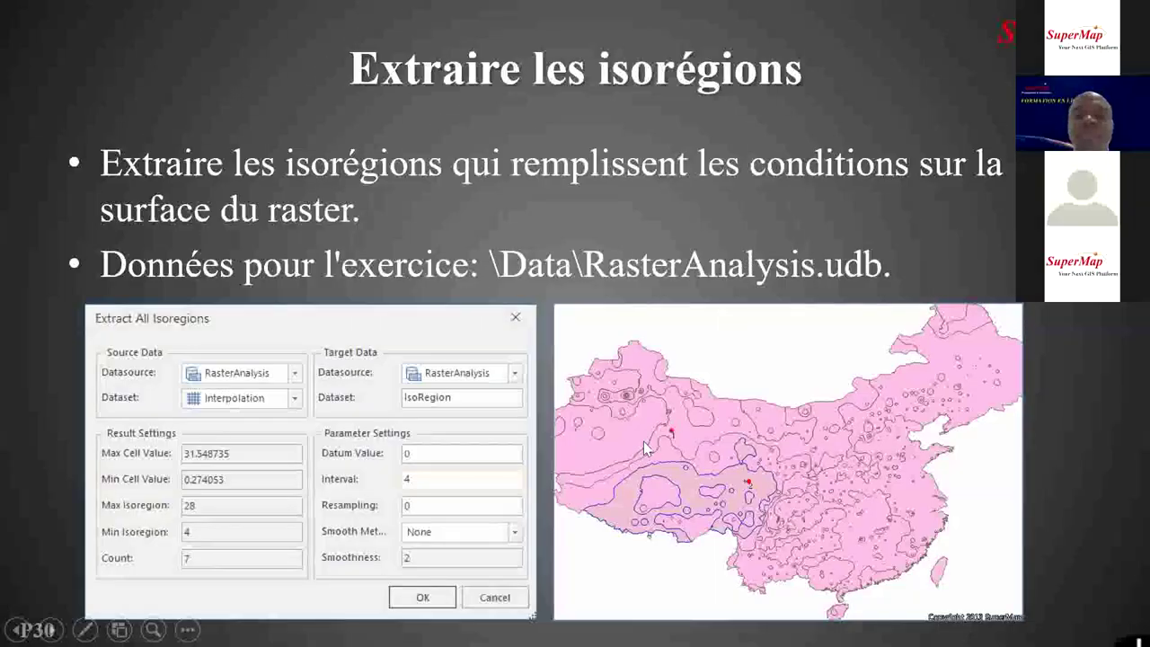
pyautogui.click(668, 441)
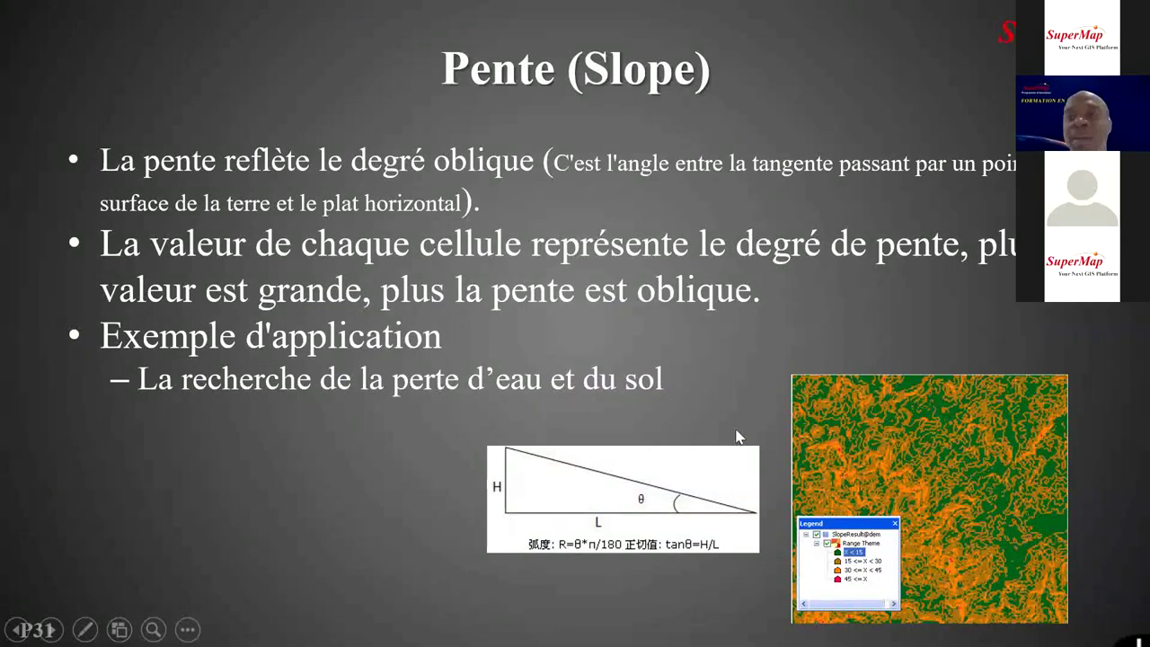
pyautogui.click(668, 341)
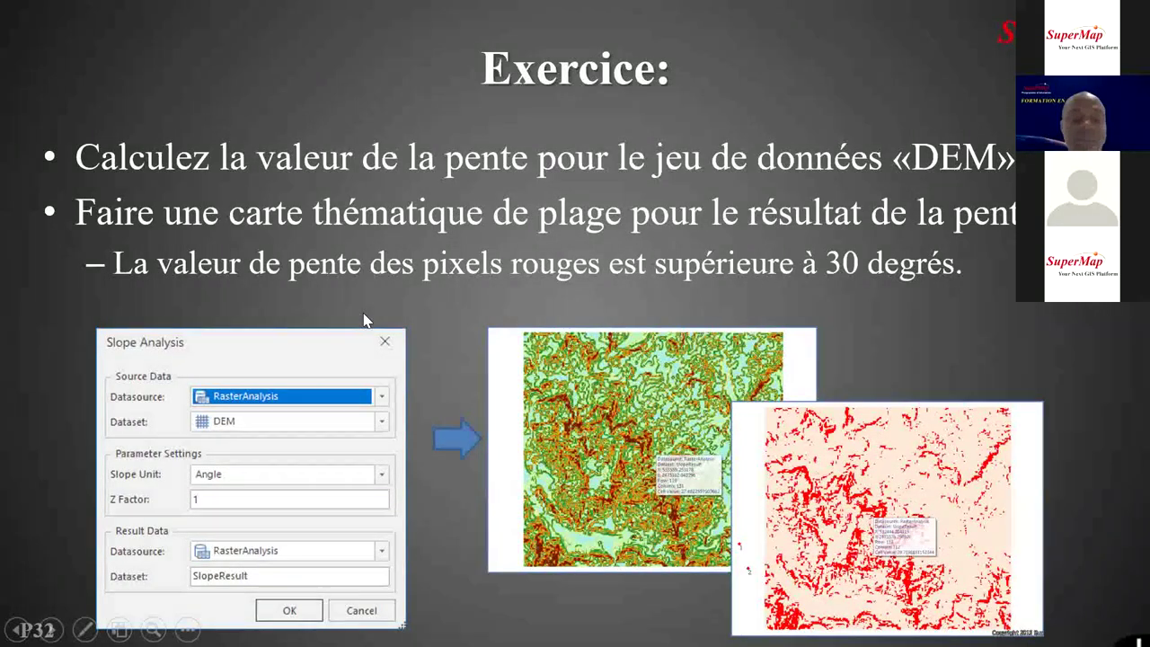
pyautogui.press('super+d')
pyautogui.press('super+d')
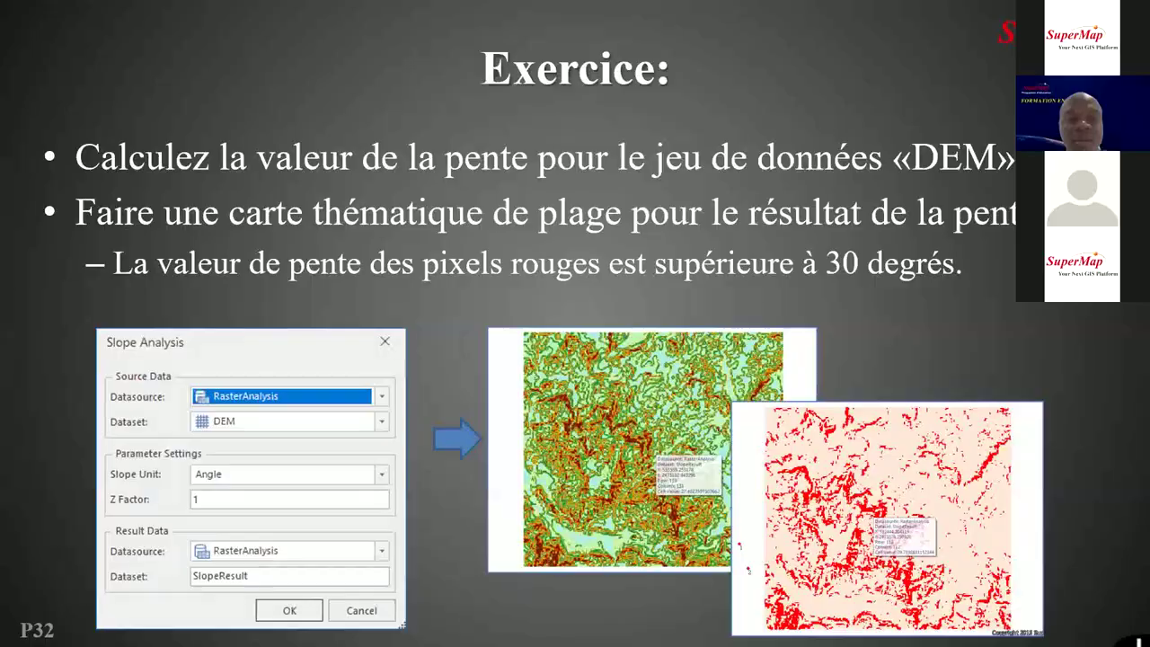
pyautogui.press('super')
pyautogui.click(553, 624)
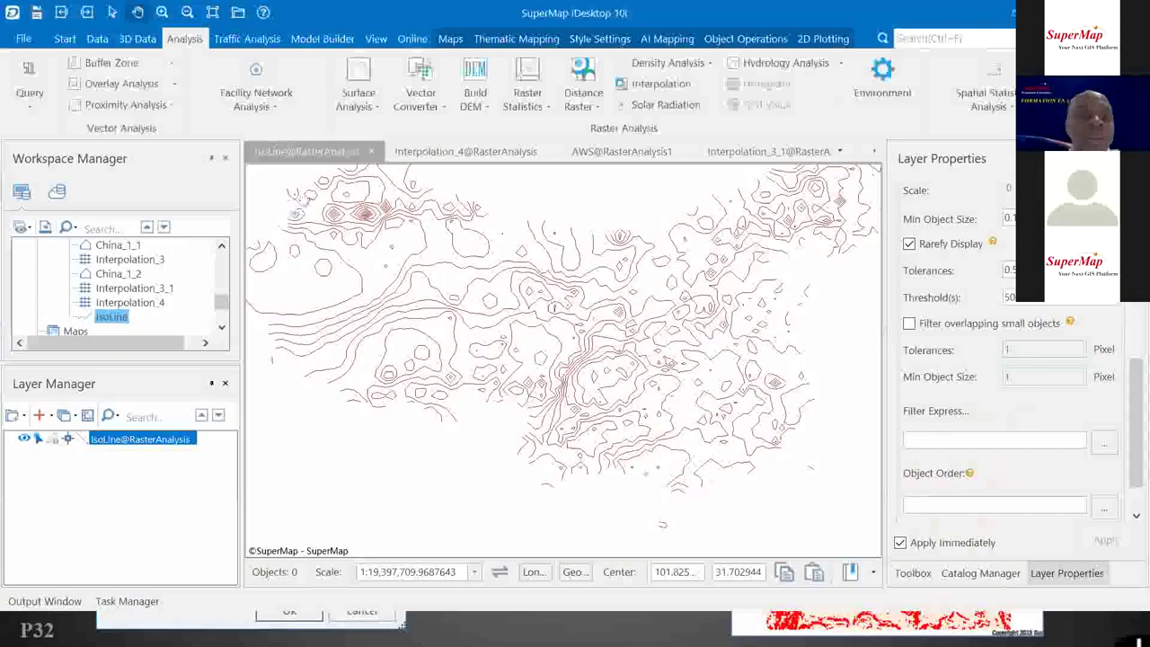
# Close all open map windows and display the DEM dataset from RasterAnalysis in a new map.
pyautogui.rightClick(330, 155)
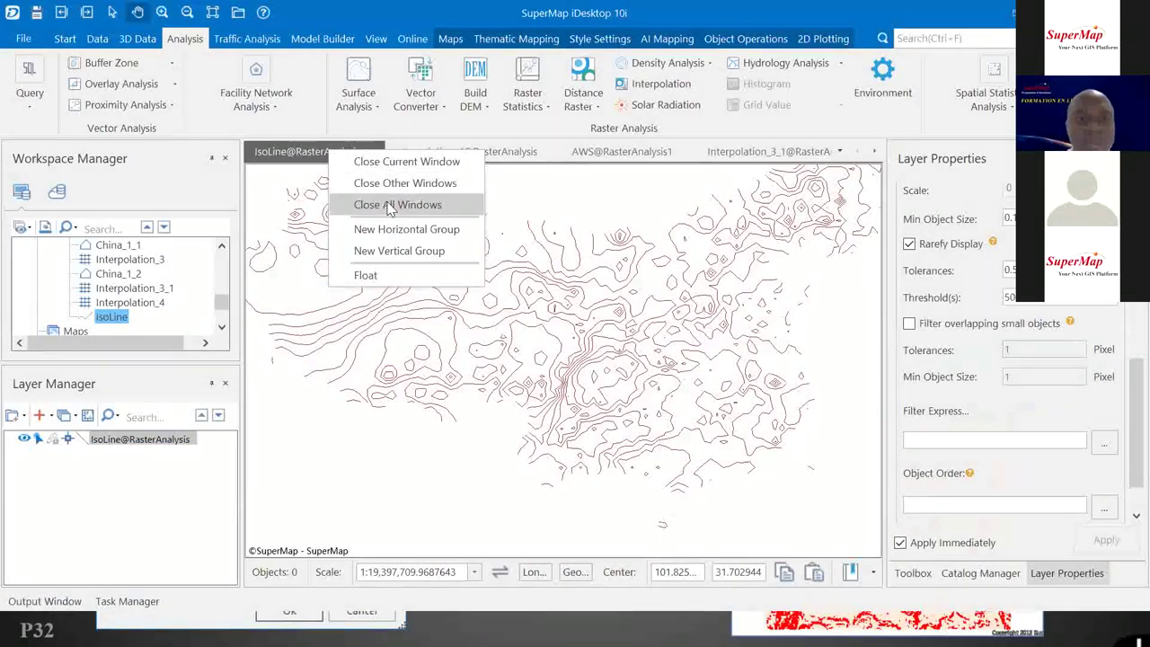
pyautogui.click(398, 205)
pyautogui.click(662, 462)
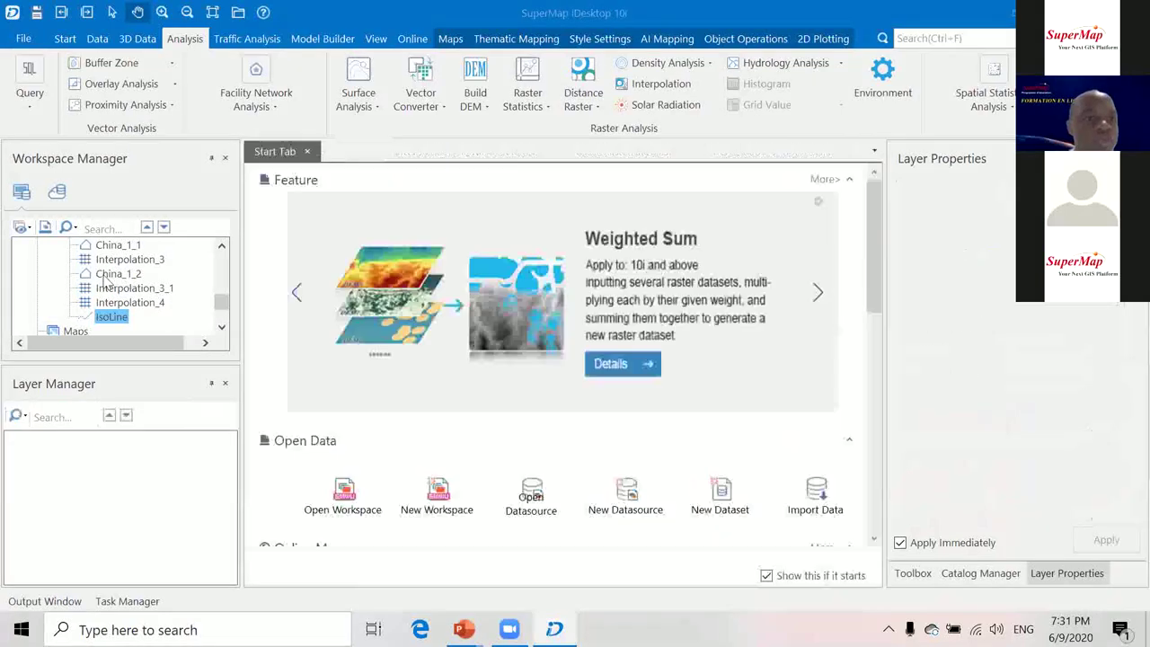
pyautogui.click(105, 288)
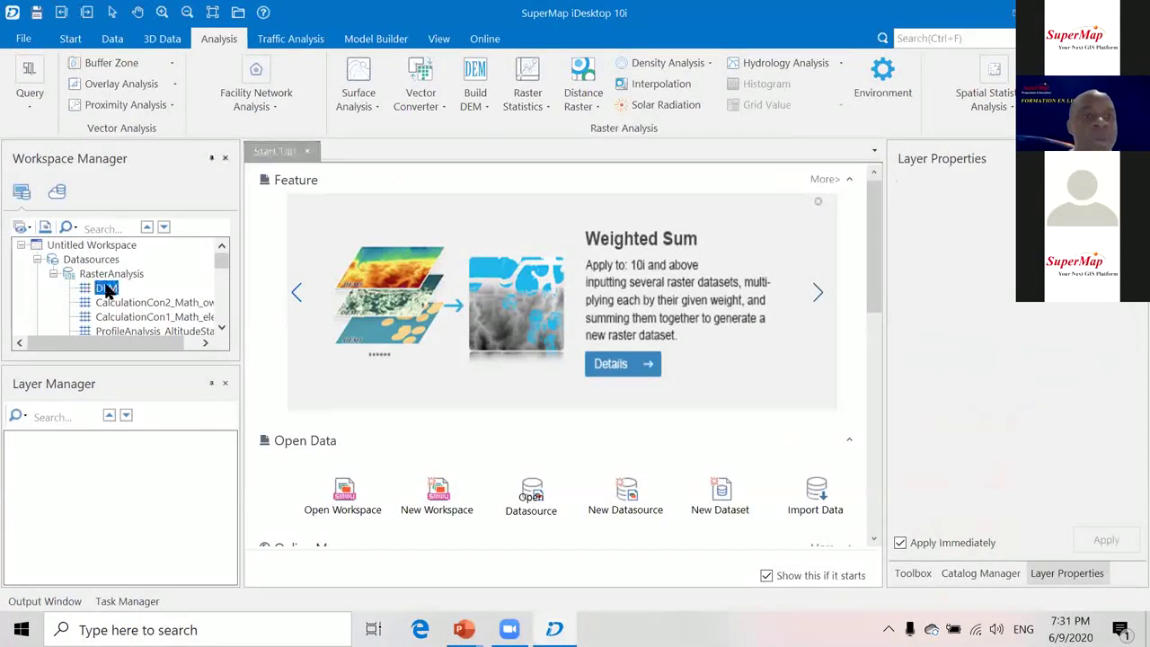
pyautogui.moveTo(105, 288); pyautogui.dragTo(433, 280)
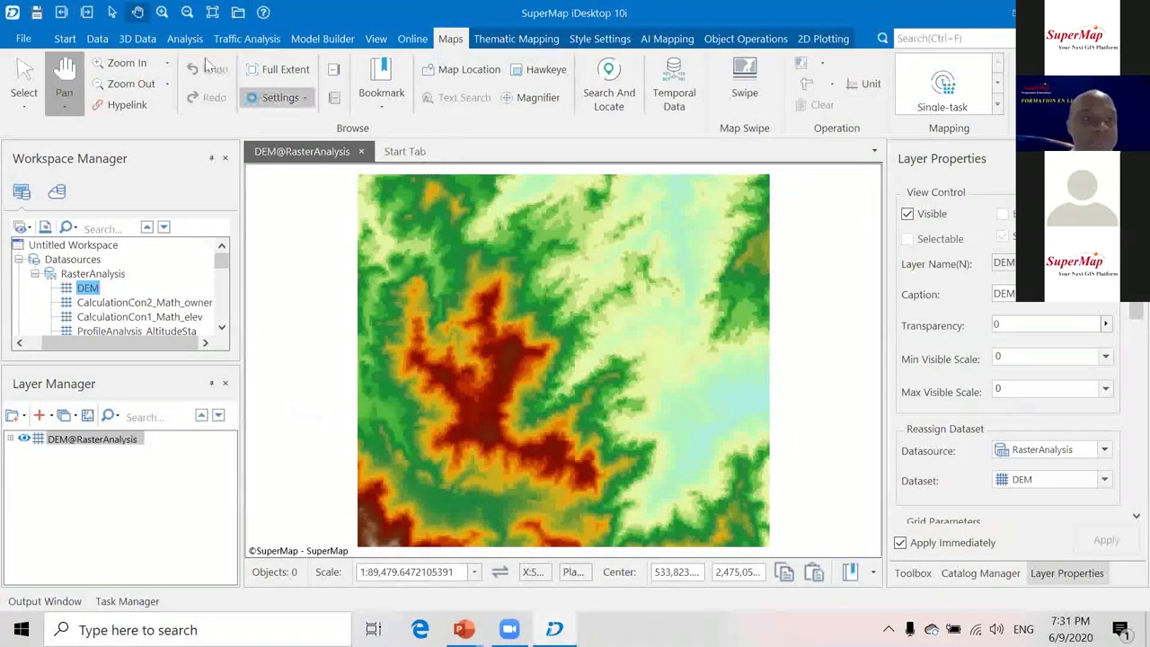
# Run a slope analysis on the DEM dataset with the slope unit Angle and a Z factor of 1.
pyautogui.click(185, 38)
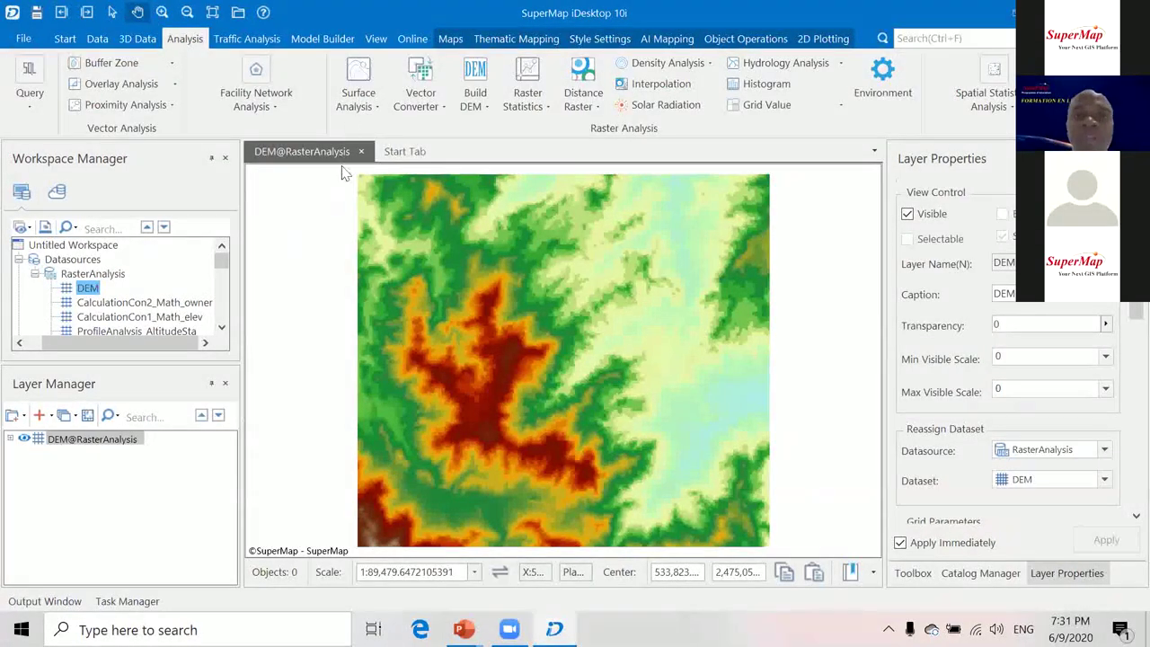
pyautogui.click(377, 103)
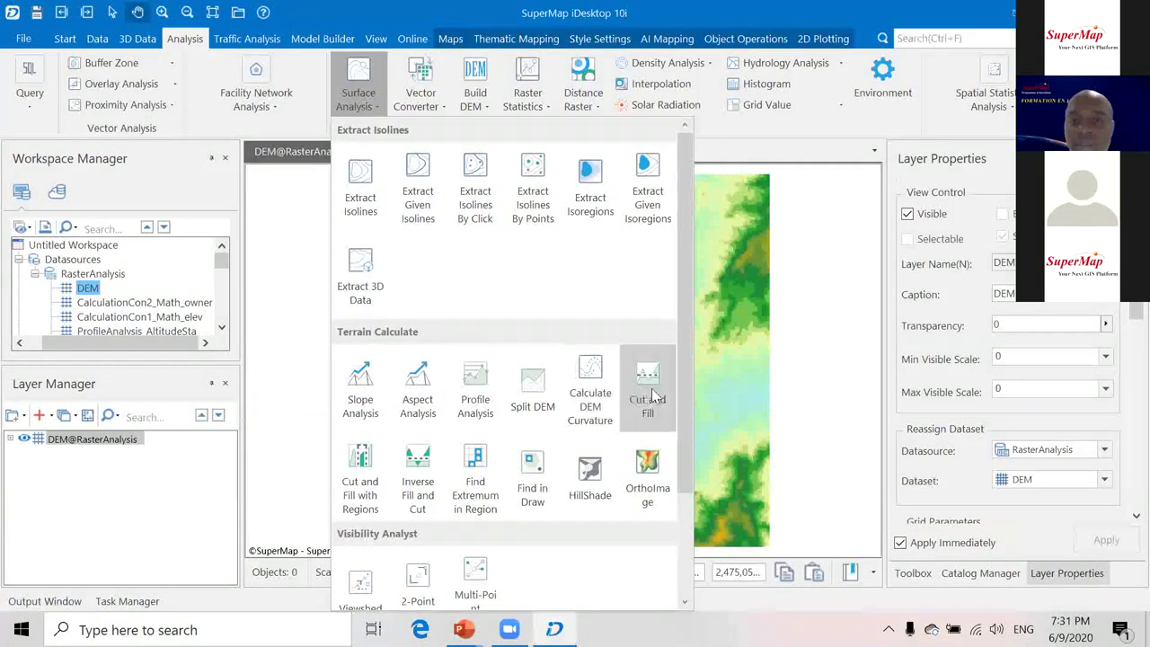
pyautogui.click(370, 395)
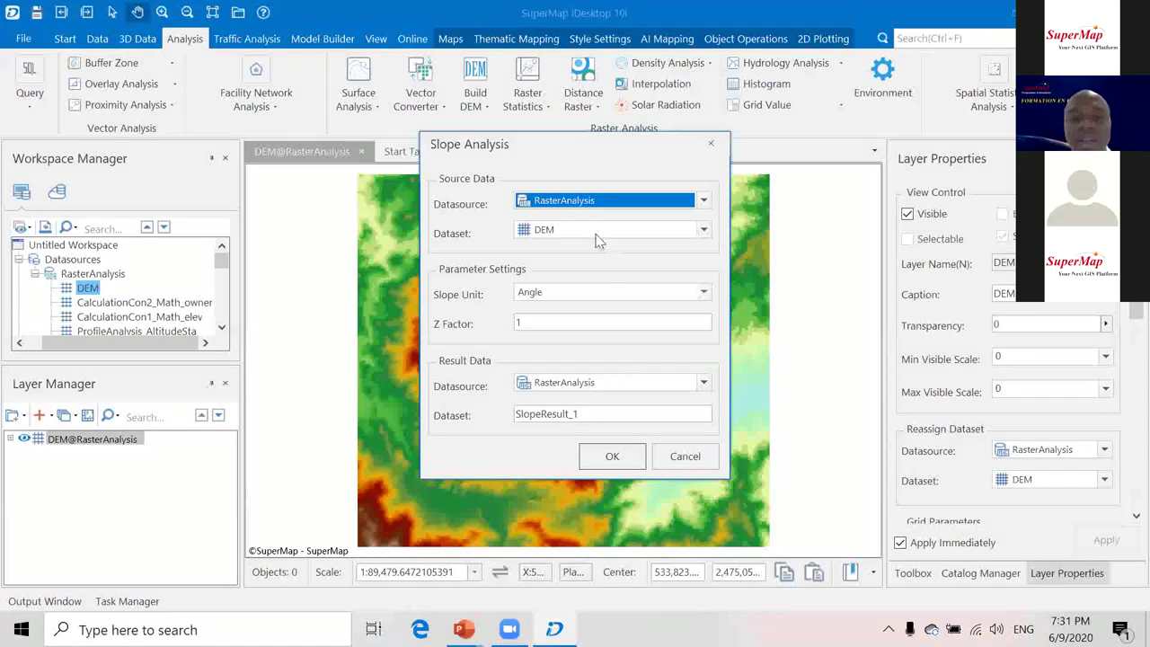
pyautogui.click(624, 458)
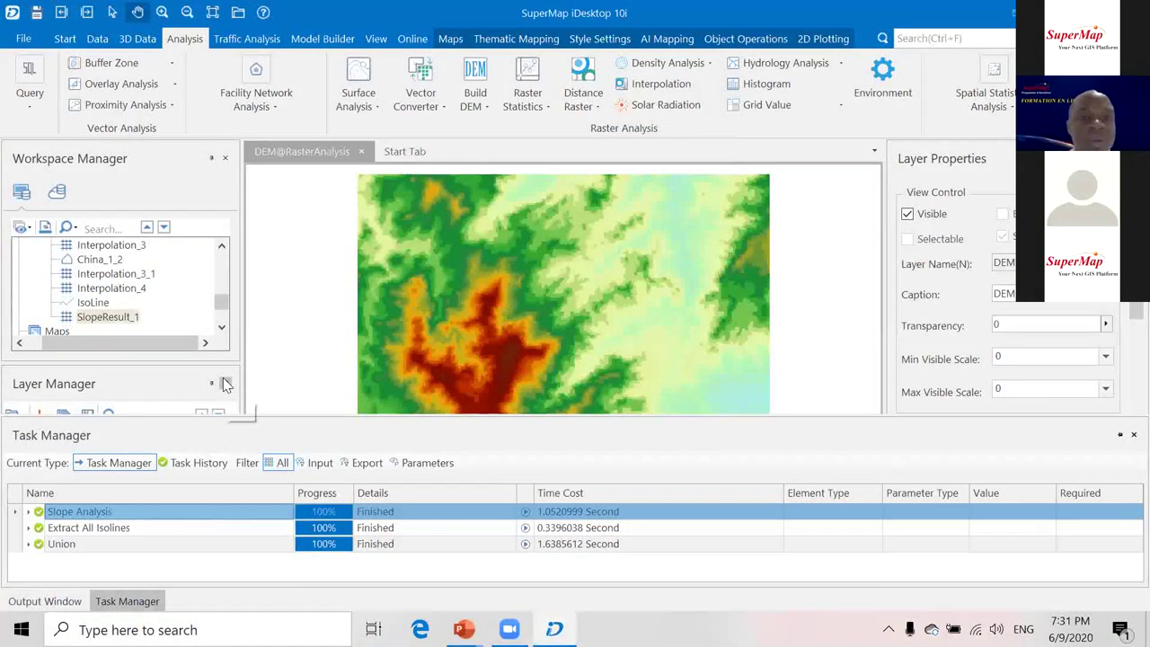
# Add the SlopeResult_1 raster to a new map and look over the slope pattern.
pyautogui.rightClick(123, 316)
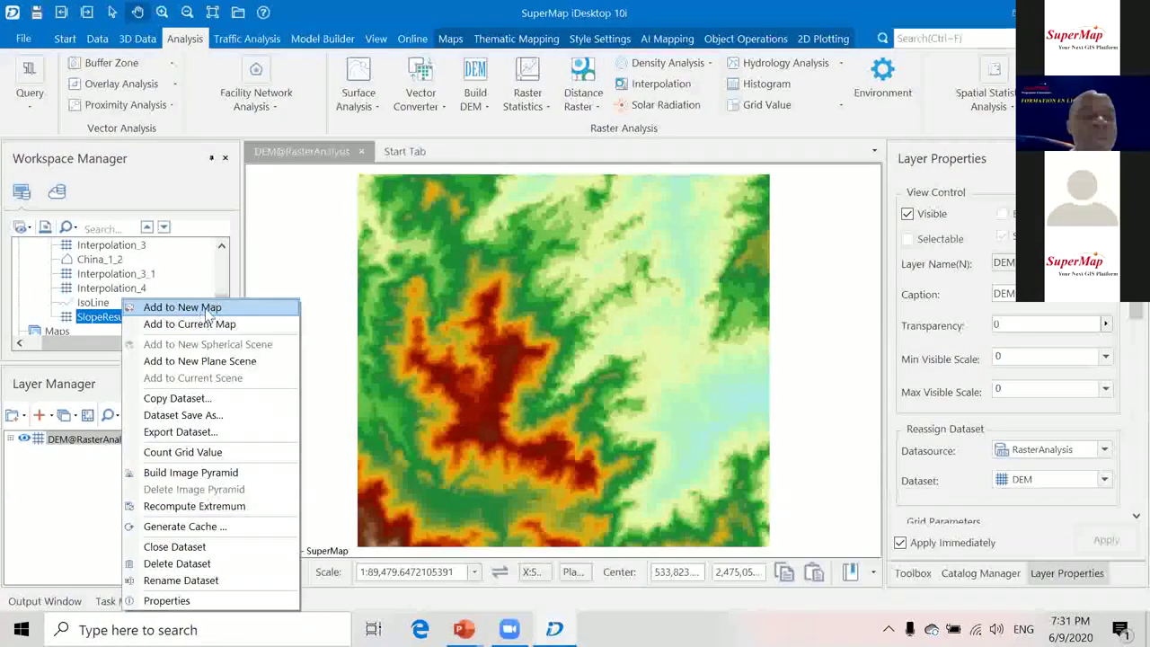
pyautogui.click(179, 307)
pyautogui.click(668, 353)
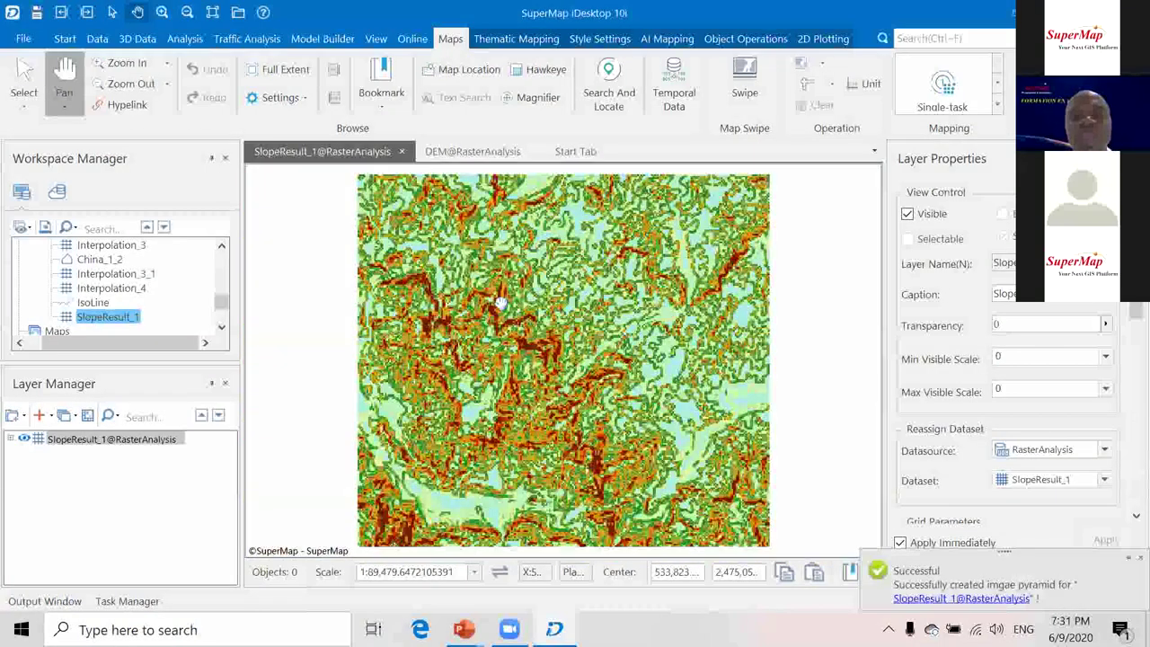
pyautogui.moveTo(500, 304); pyautogui.dragTo(465, 311)
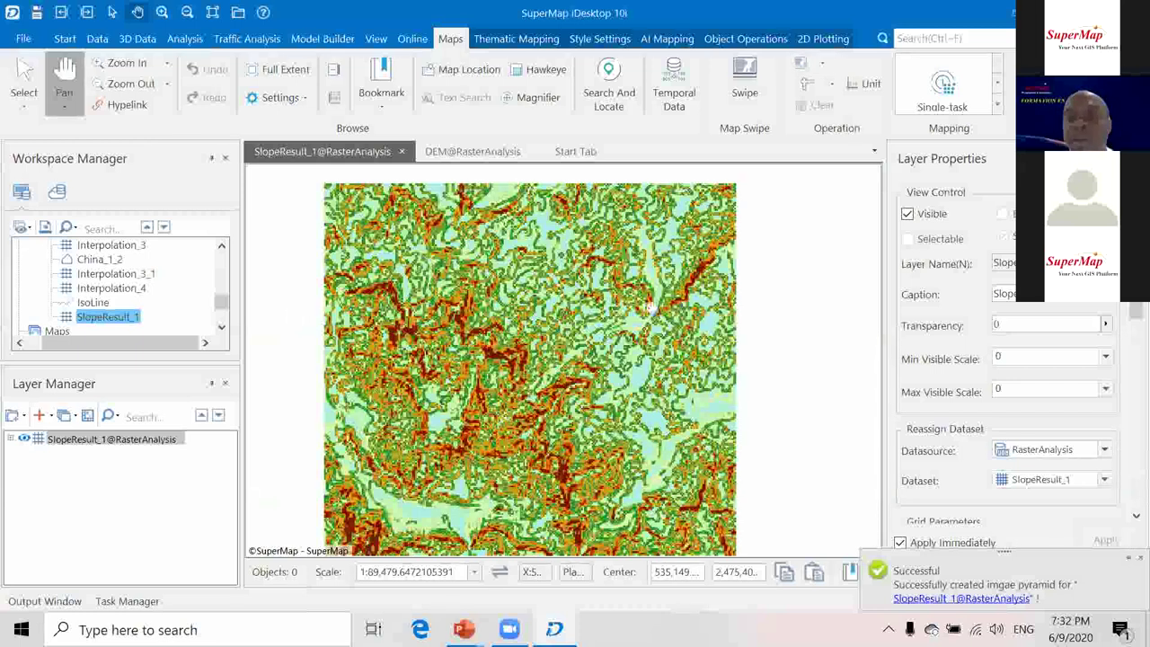
pyautogui.moveTo(652, 308); pyautogui.dragTo(652, 315)
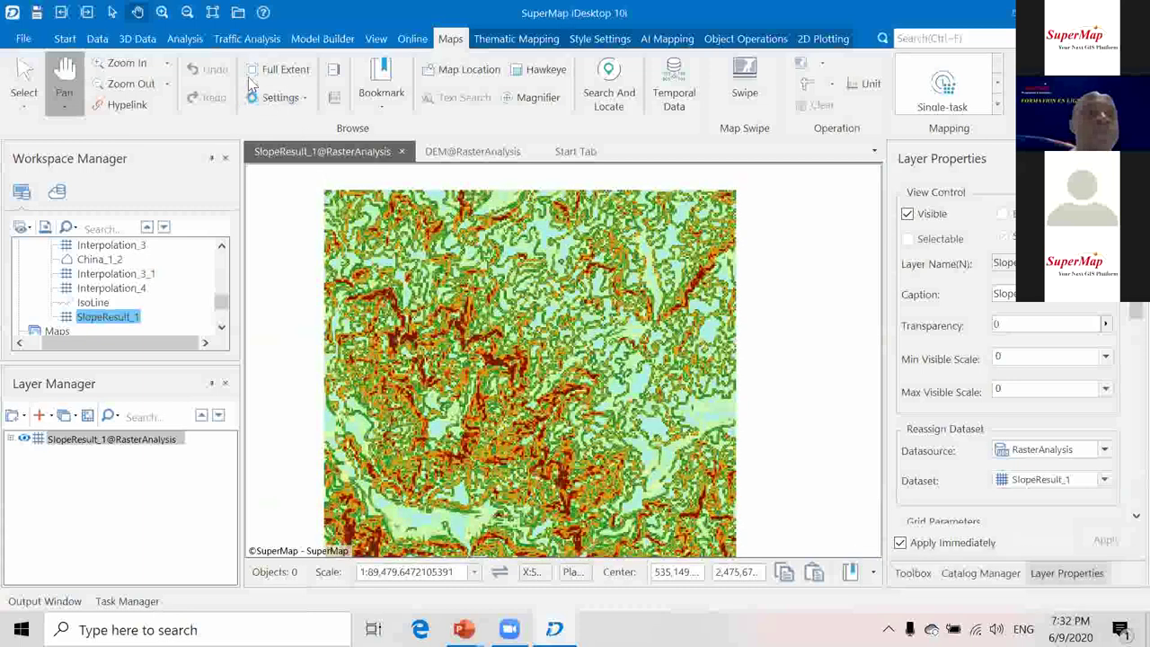
# Query the grid cell values at several points of the SlopeResult_1 raster.
pyautogui.click(95, 40)
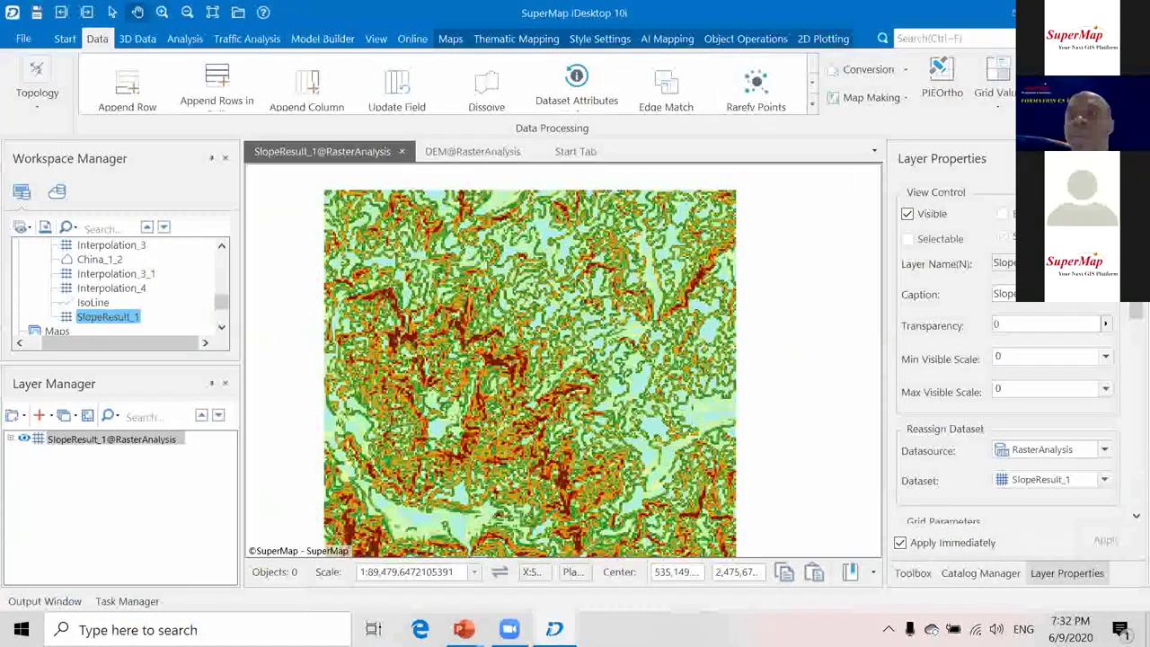
pyautogui.click(1003, 103)
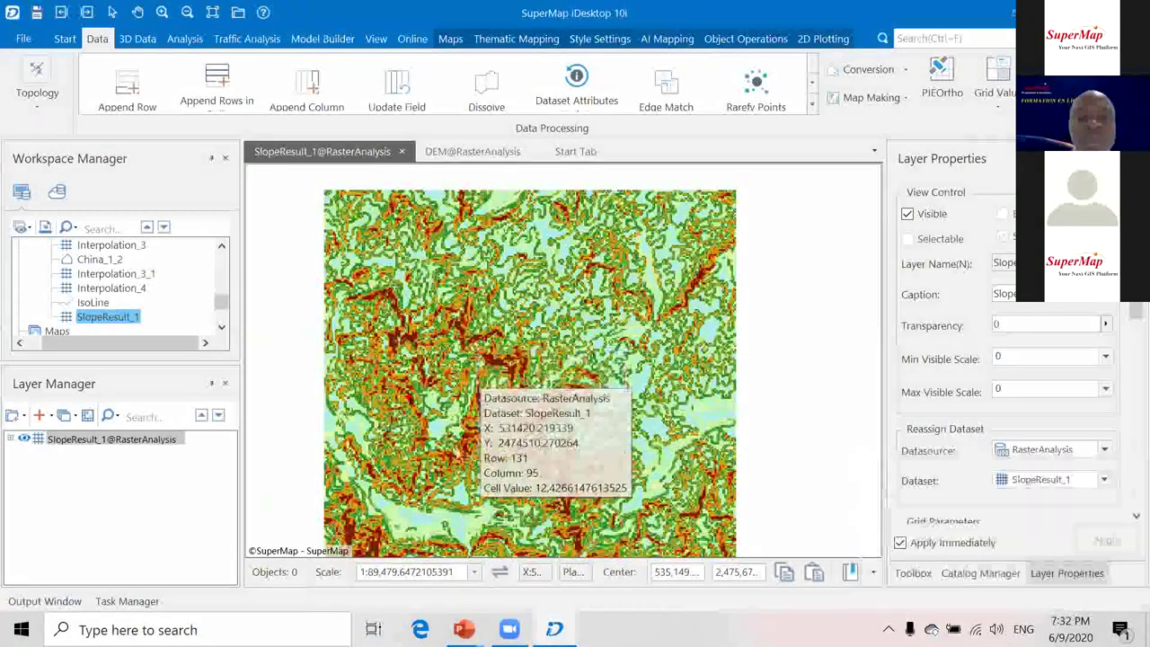
pyautogui.click(457, 447)
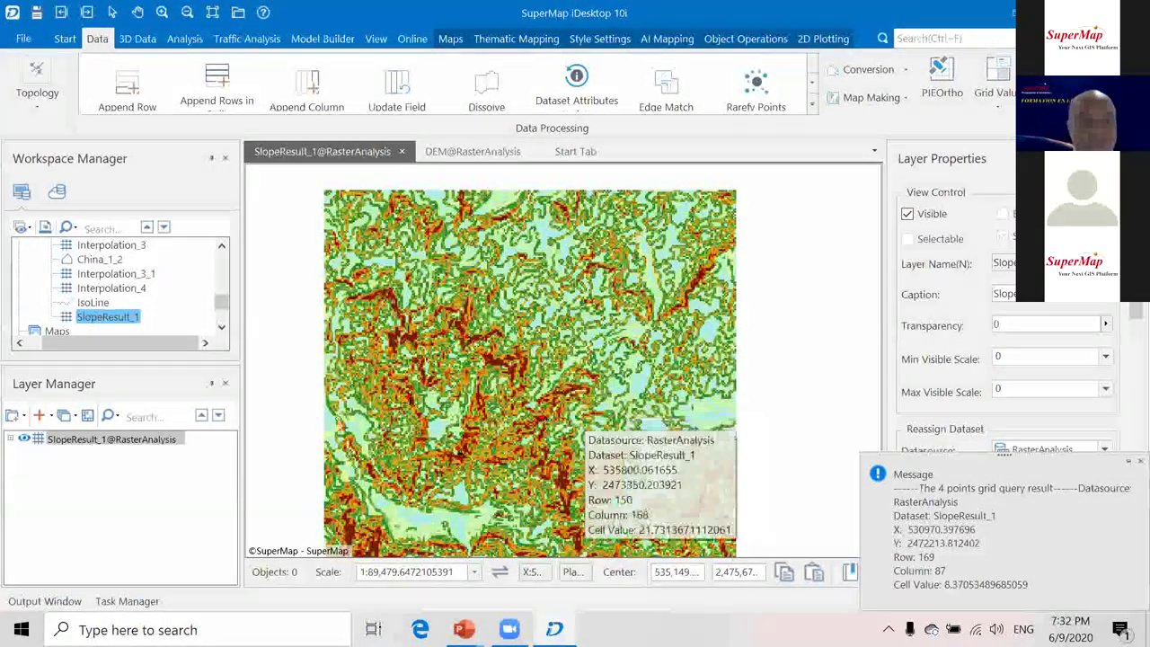
# Create a grid ranges thematic map from the SlopeResult_1 layer using the Default template.
pyautogui.click(150, 441)
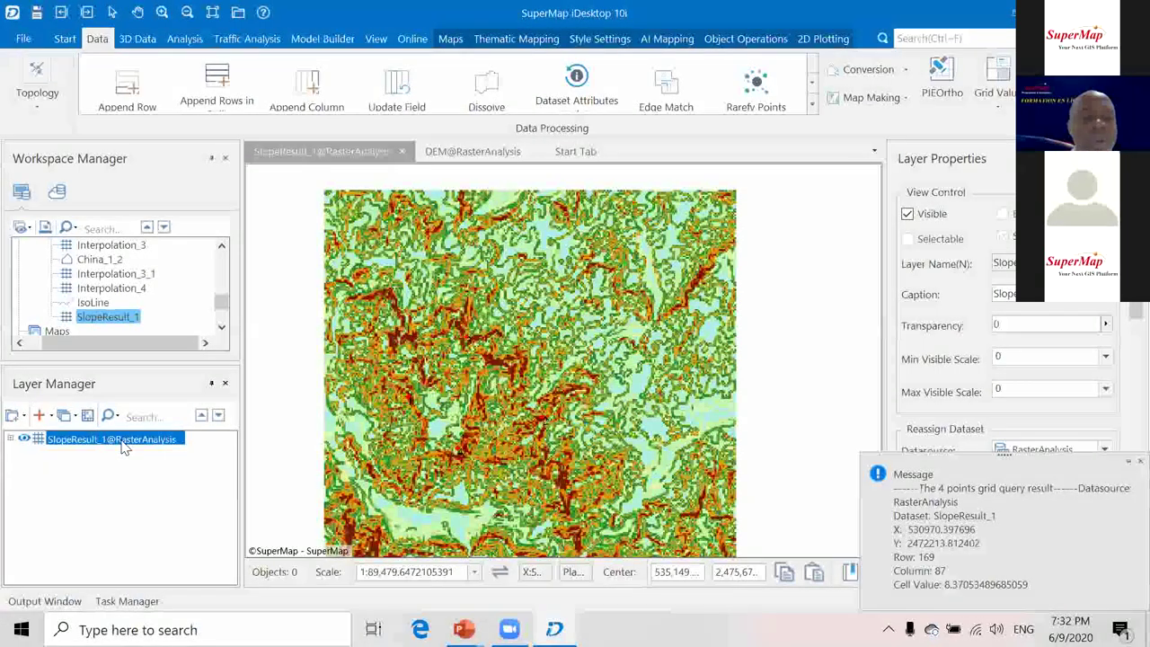
pyautogui.rightClick(131, 444)
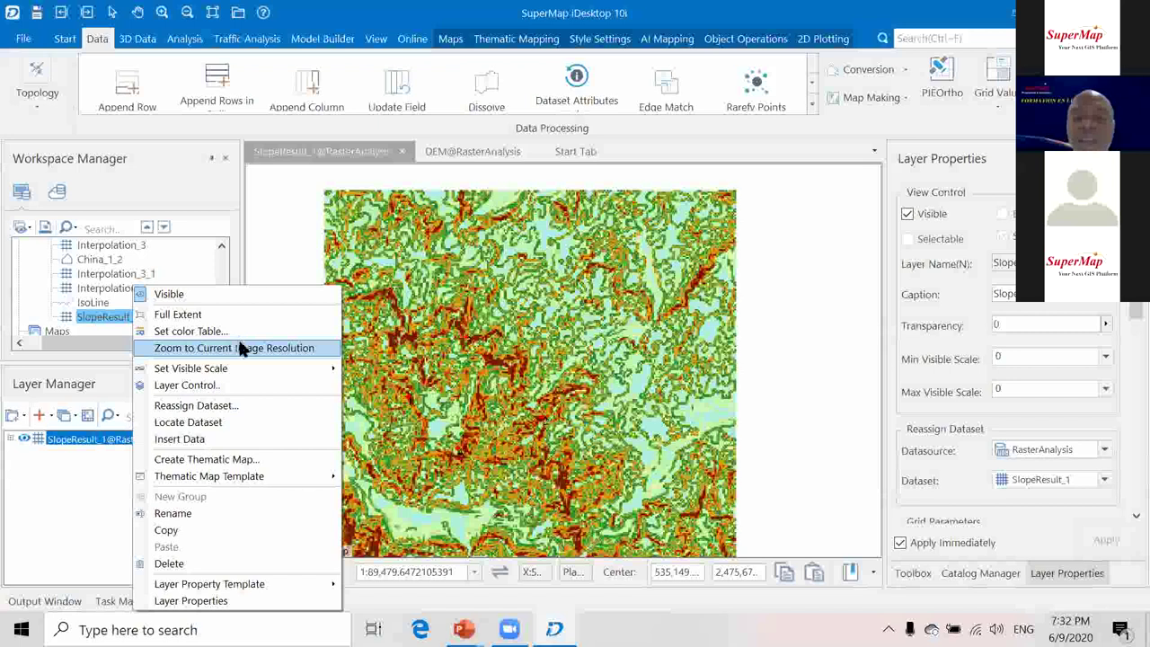
pyautogui.click(207, 459)
pyautogui.click(438, 186)
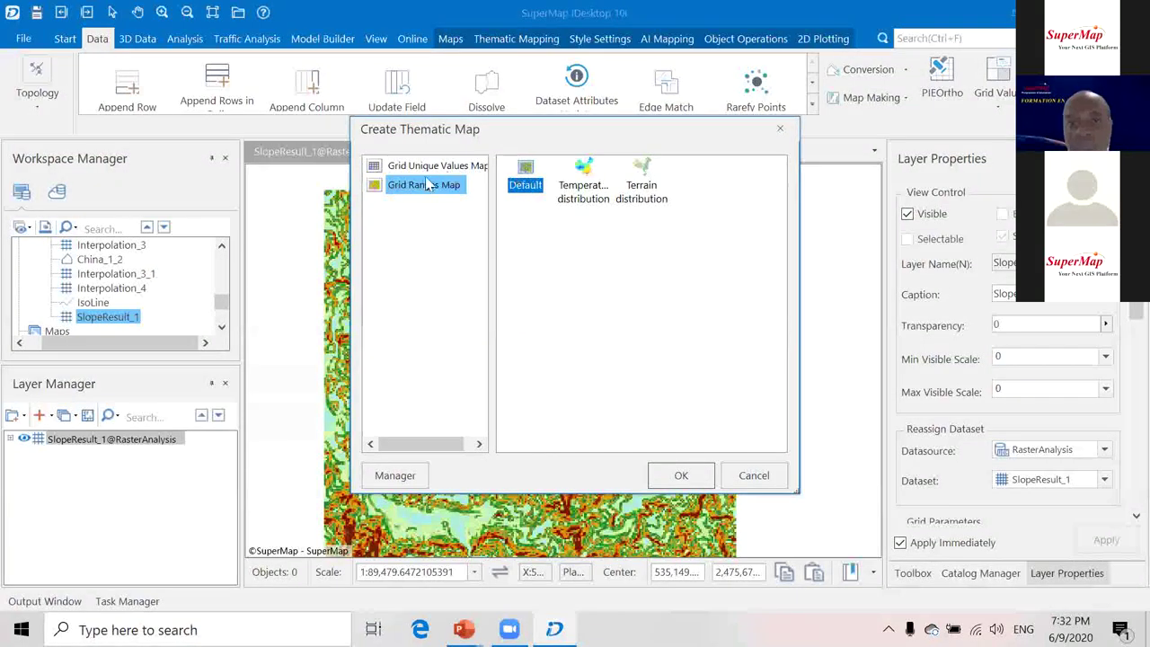
pyautogui.click(681, 474)
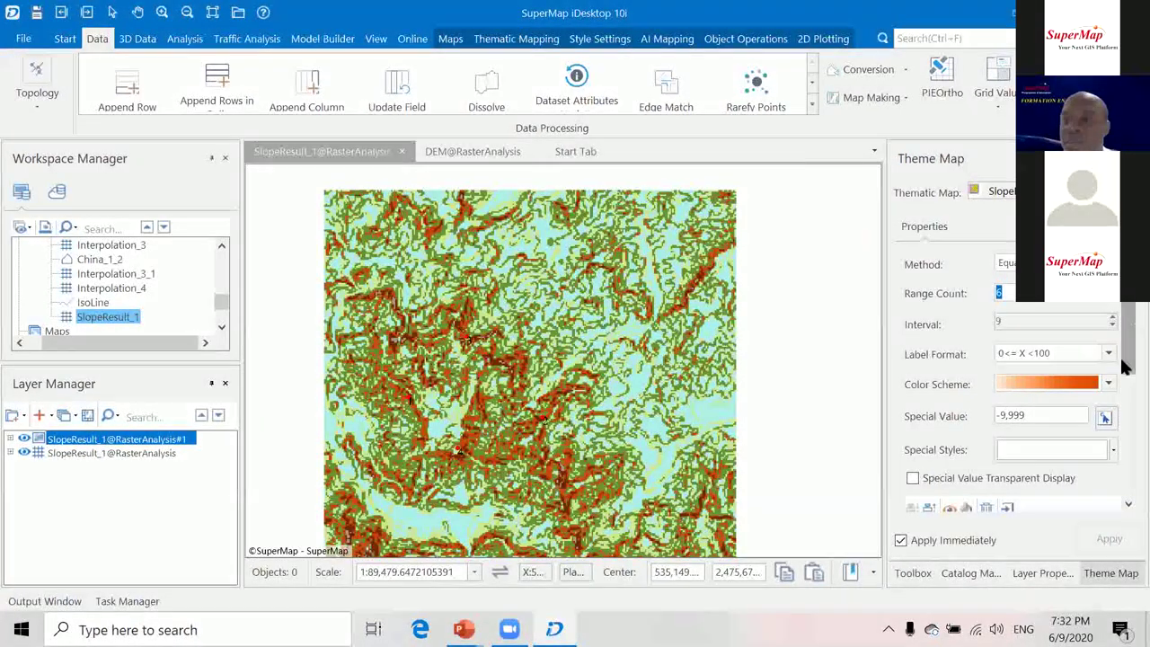
# Set the range count of the slope thematic map to 2.
pyautogui.scroll(-5, 1125, 364)
pyautogui.scroll(5, 1124, 364)
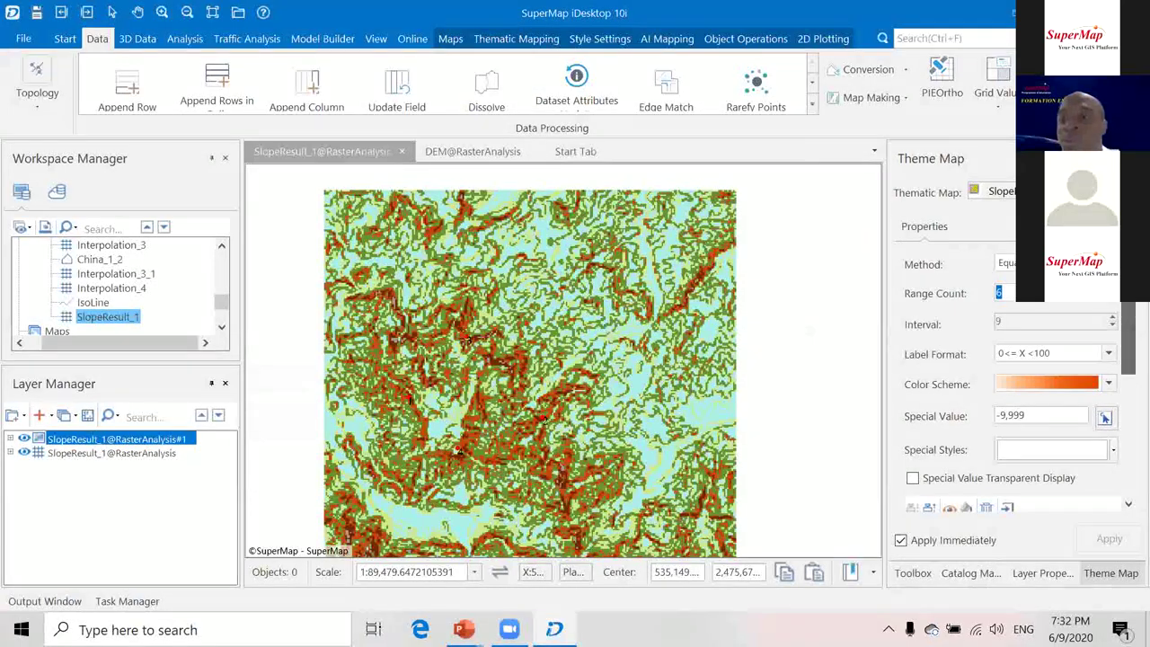
pyautogui.click(1110, 292)
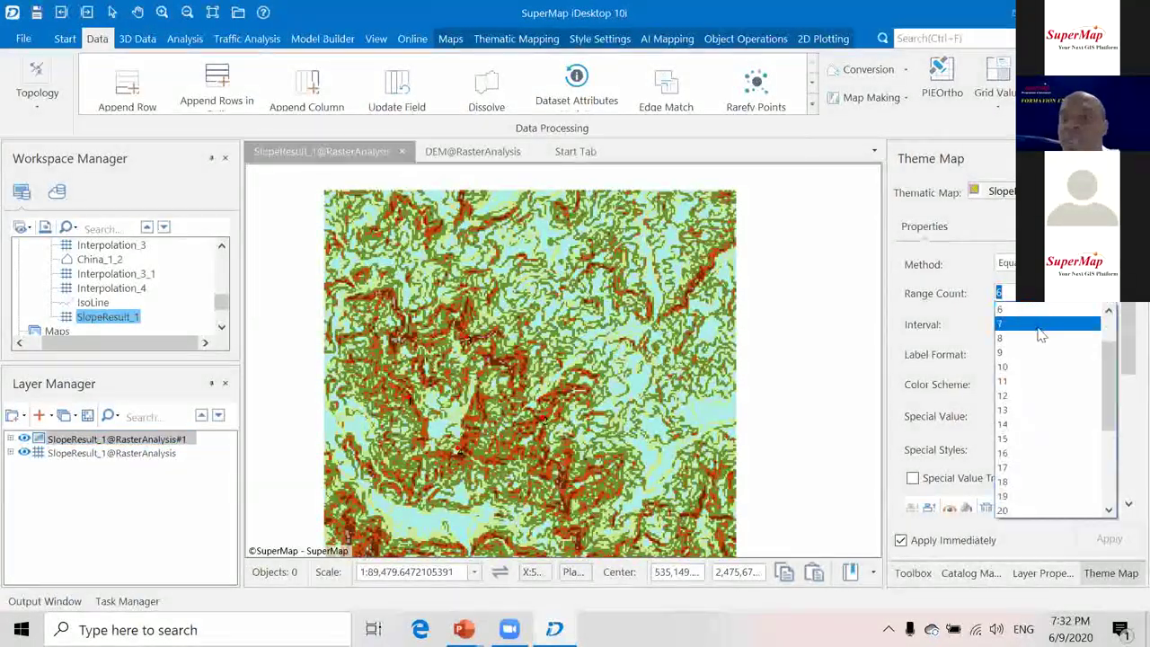
pyautogui.scroll(2, 1042, 332)
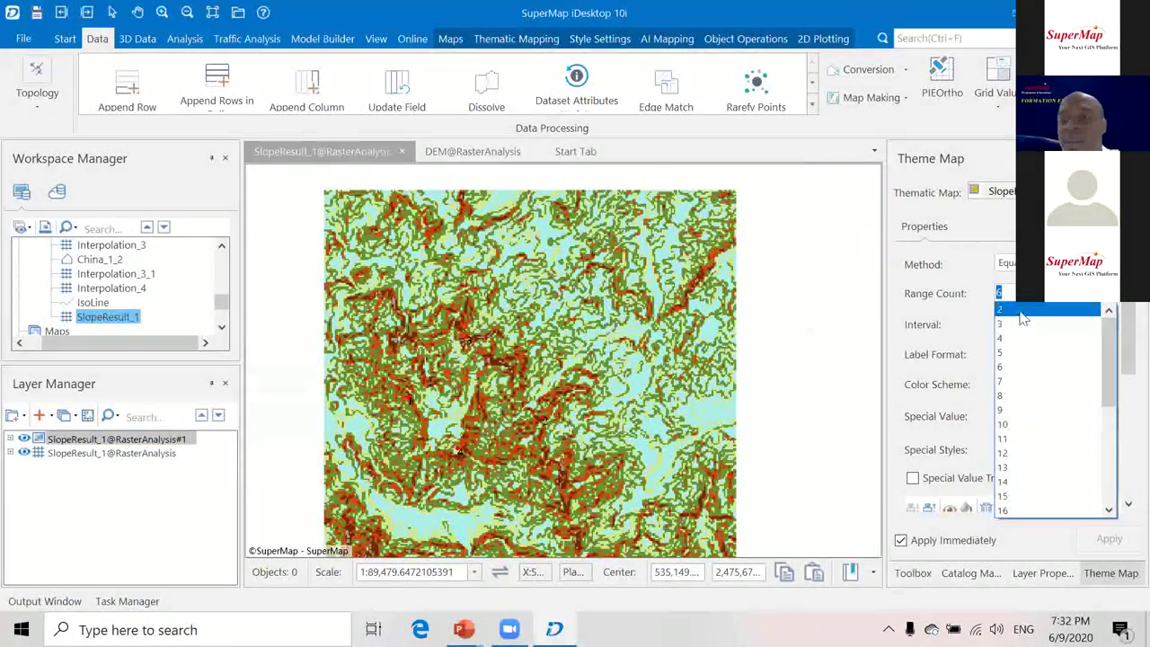
pyautogui.click(1022, 312)
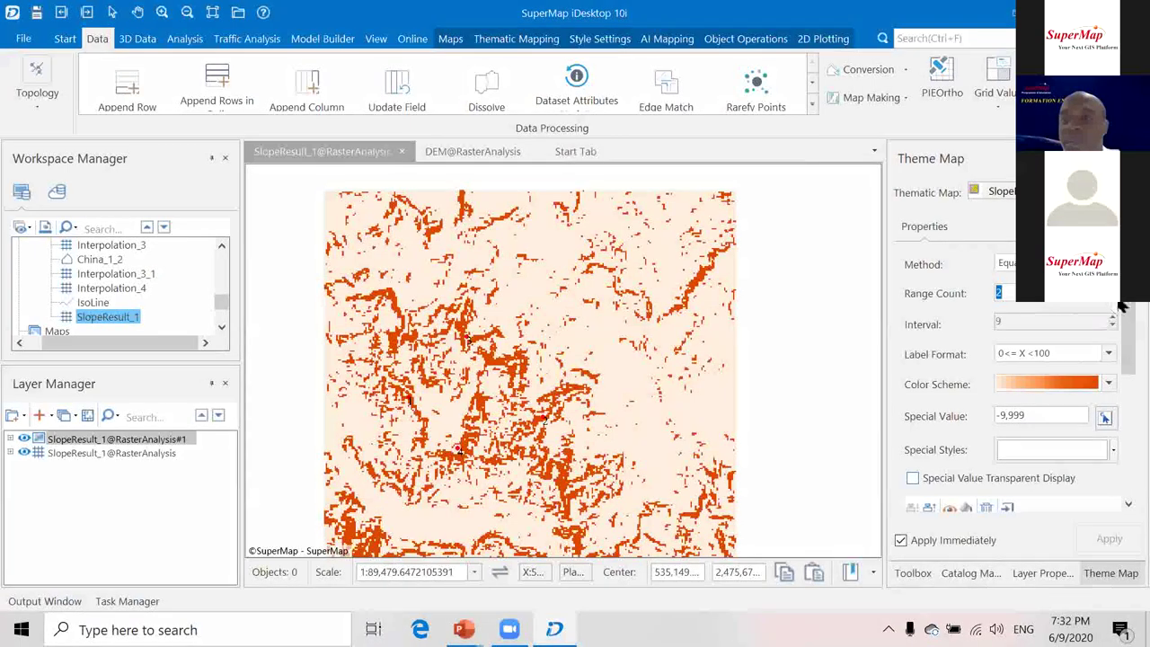
# Change the break value between the two slope ranges to 30 and look over the updated map.
pyautogui.scroll(-2, 1123, 303)
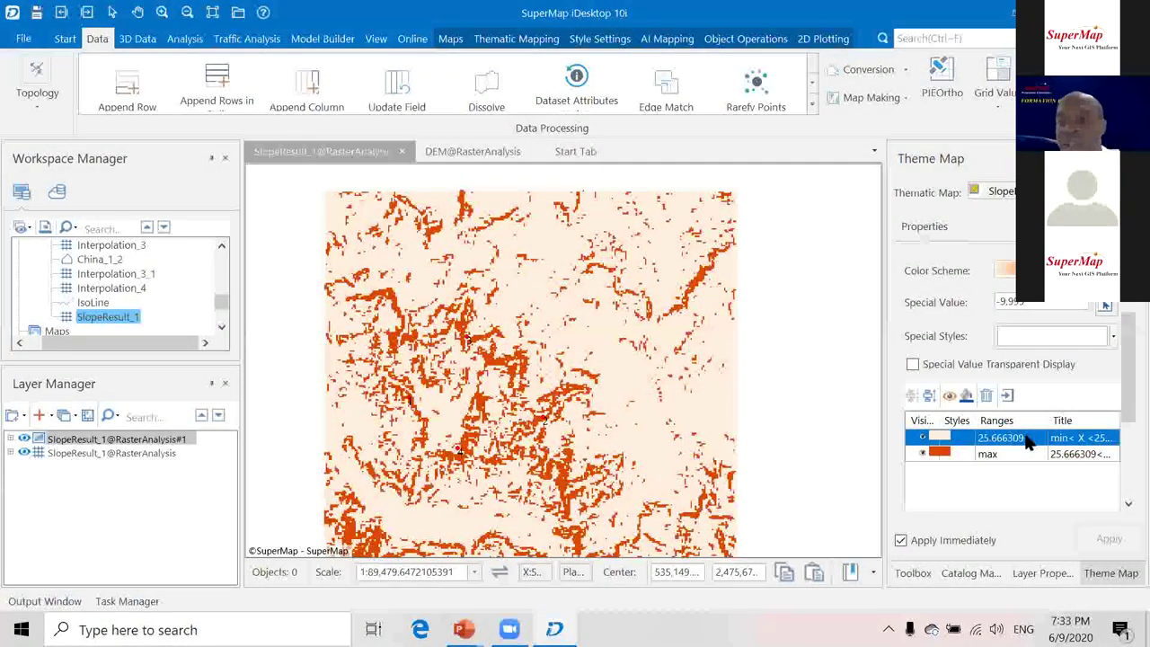
pyautogui.scroll(-2, 1028, 441)
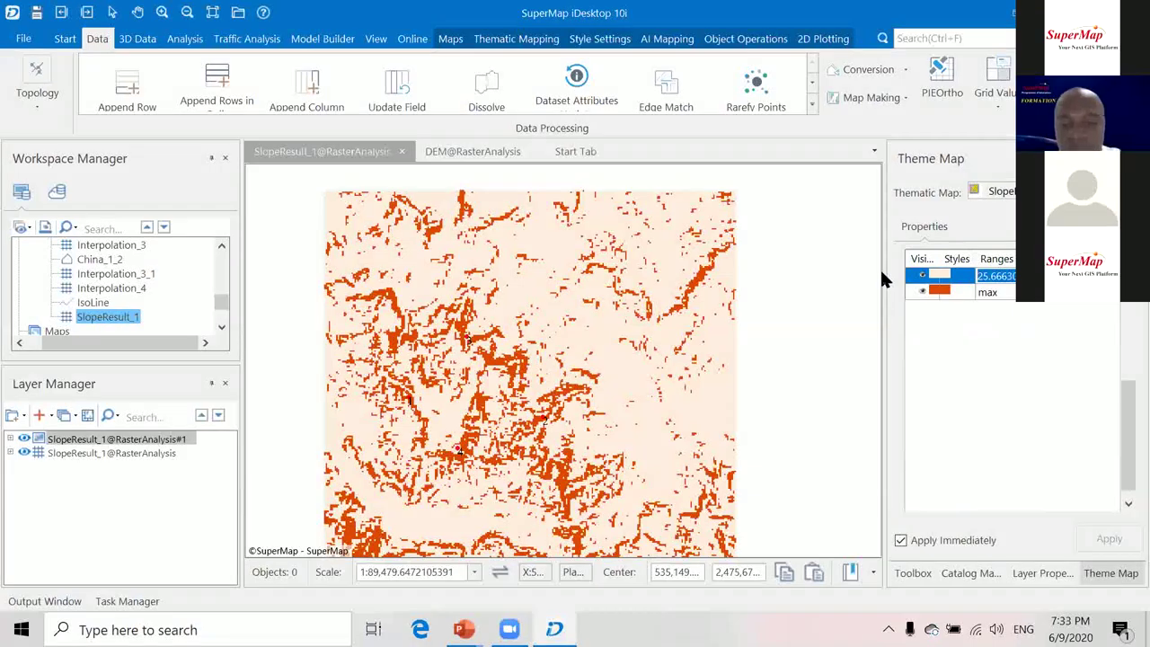
pyautogui.press('Return')
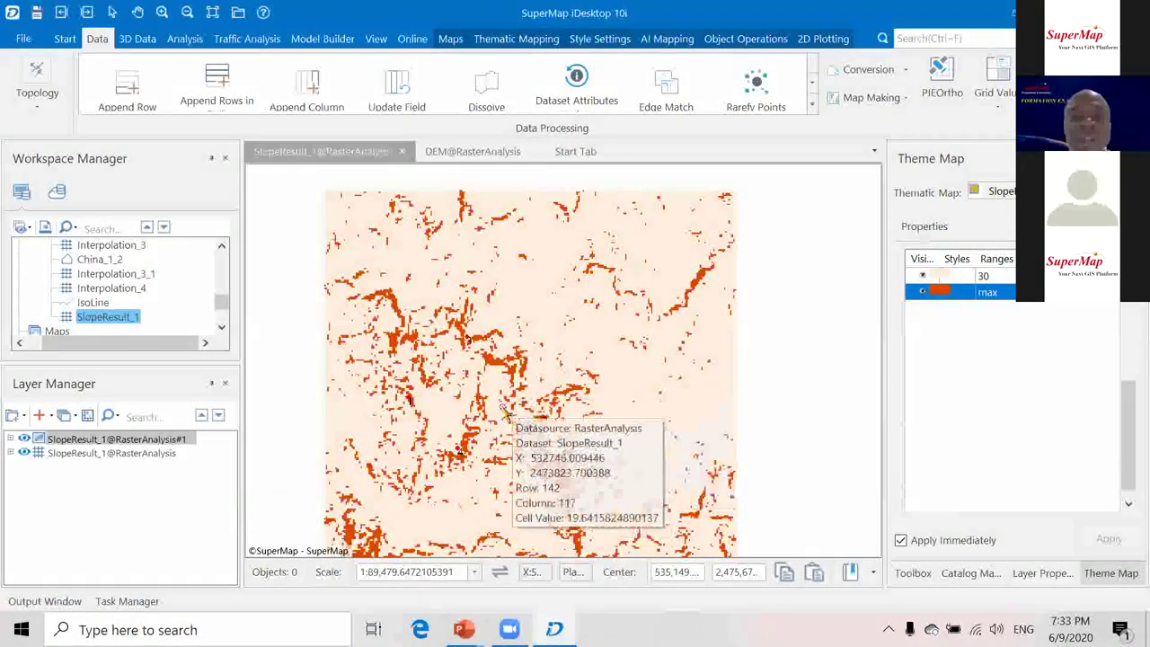
pyautogui.scroll(5, 557, 449)
pyautogui.scroll(-3, 538, 315)
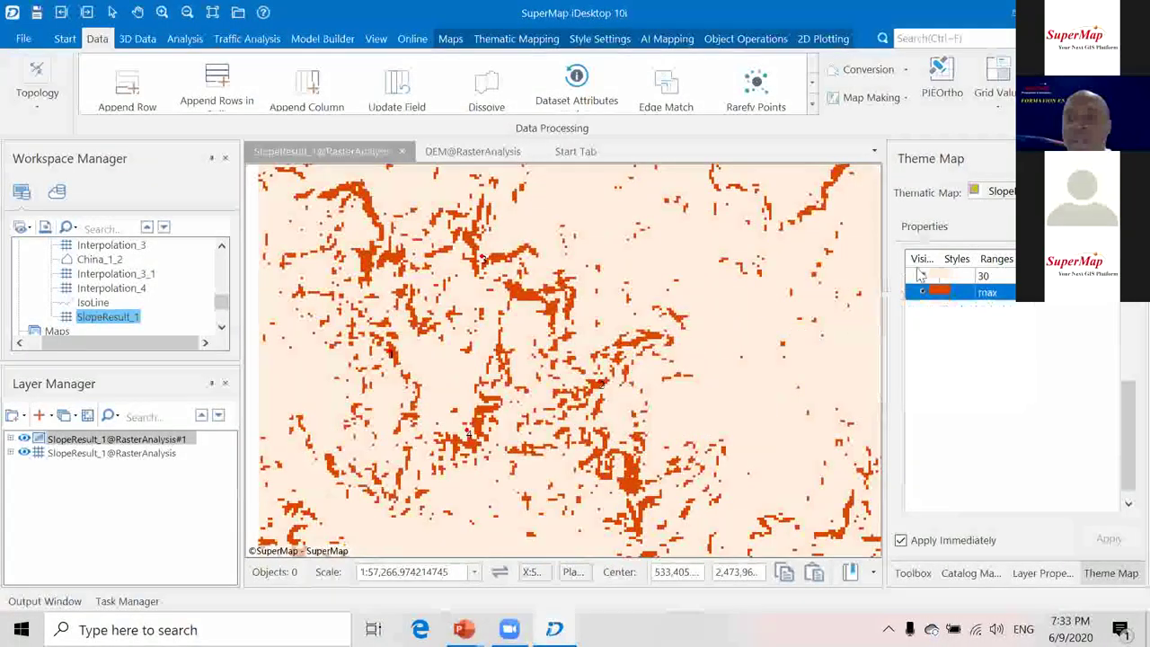
# Color the slope range below 30 green and inspect its distribution on the map.
pyautogui.click(946, 278)
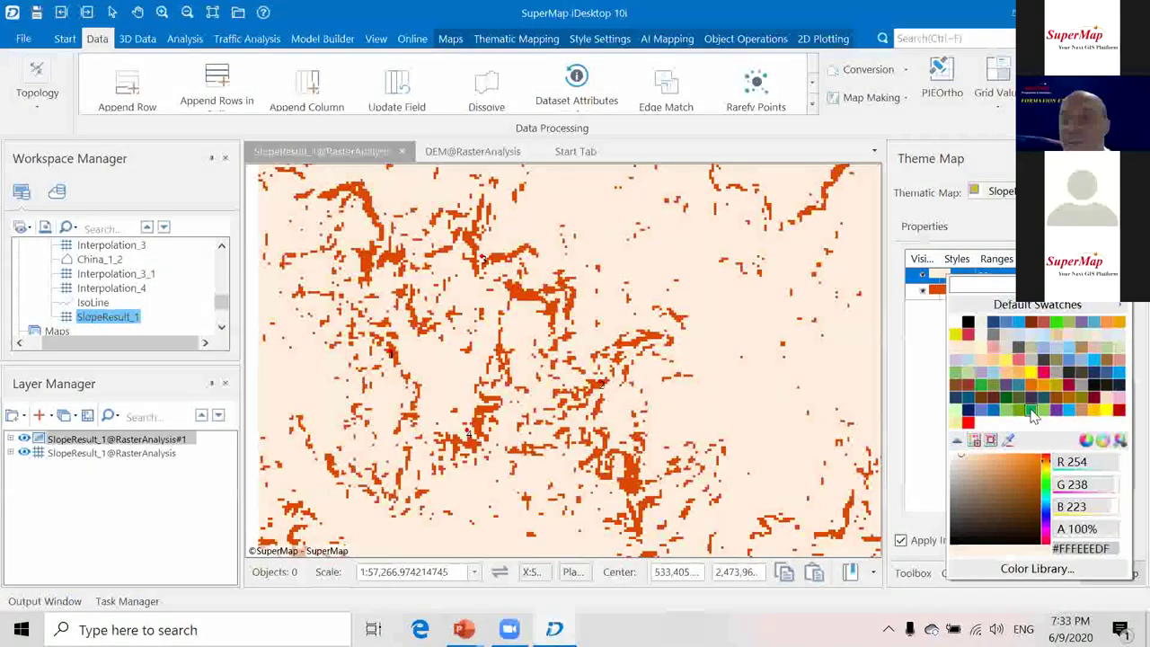
pyautogui.click(1030, 409)
pyautogui.scroll(5, 539, 329)
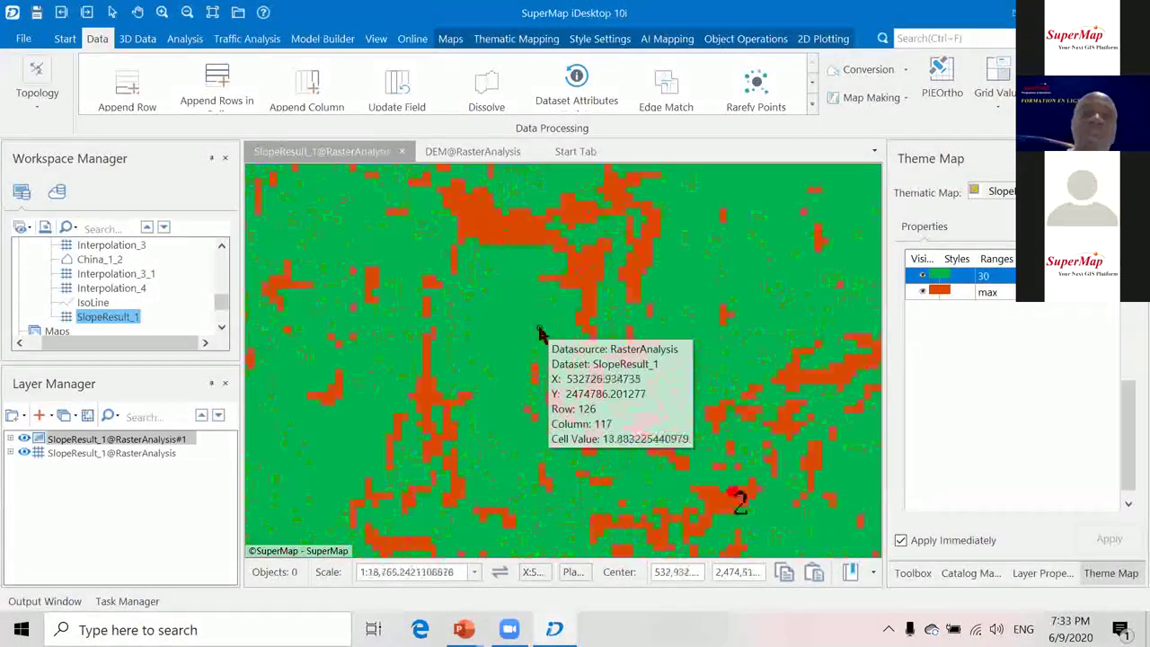
pyautogui.scroll(-7, 541, 330)
pyautogui.scroll(2, 542, 330)
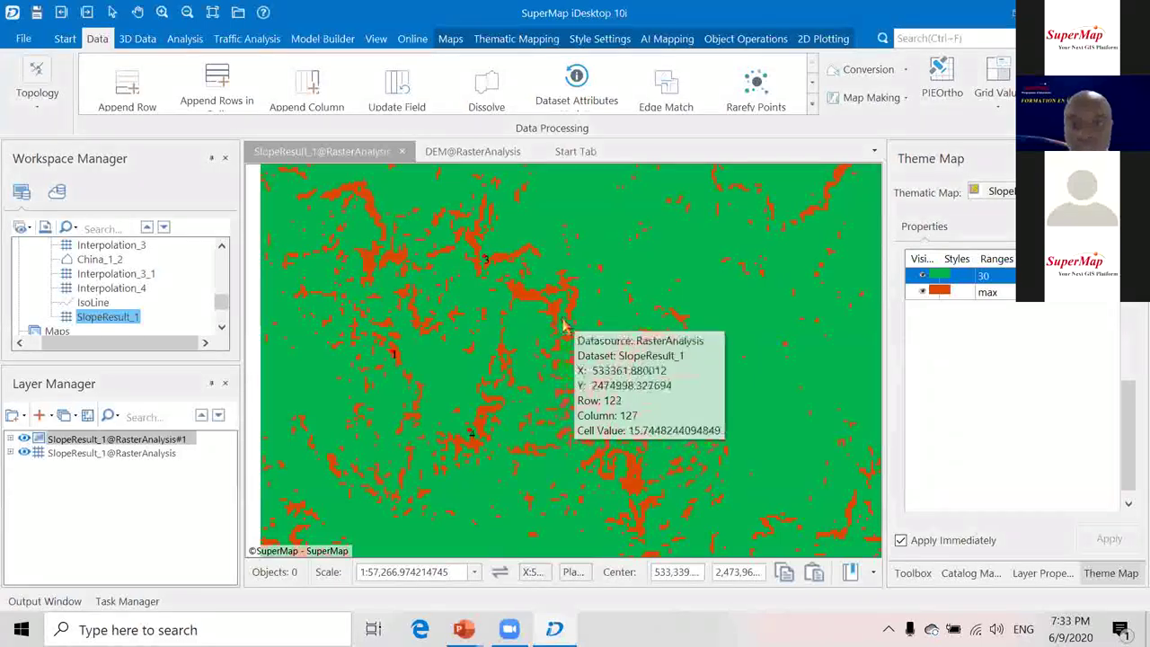
pyautogui.scroll(-1, 564, 325)
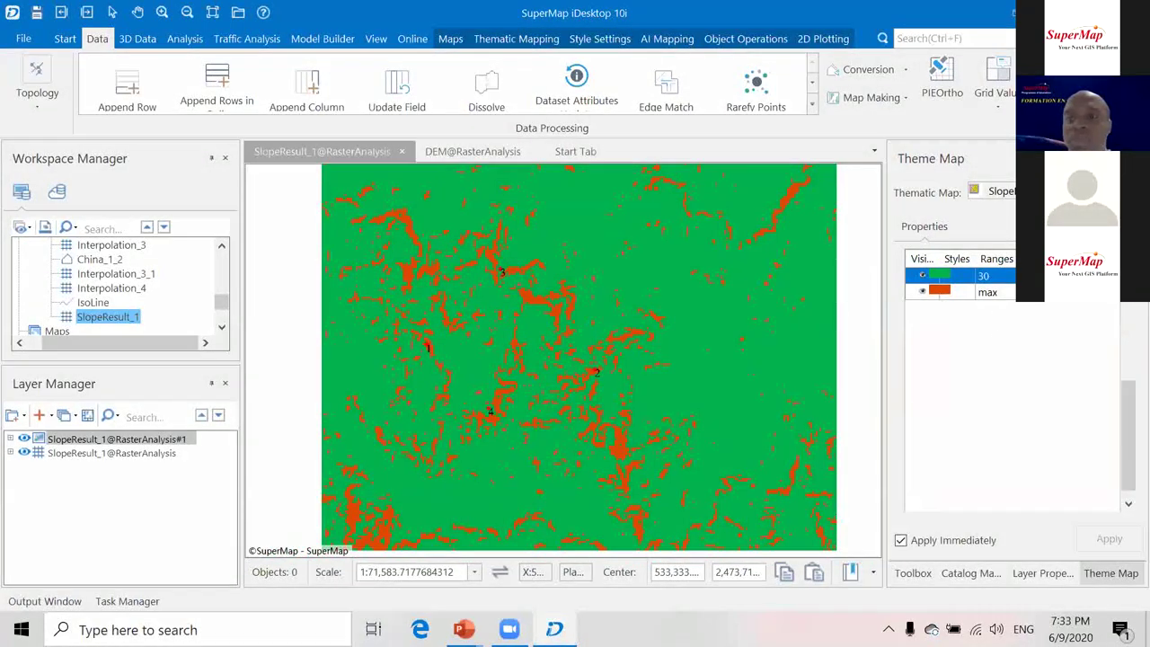
# Open the layer properties of the original SlopeResult_1 raster layer and look through its settings.
pyautogui.click(510, 568)
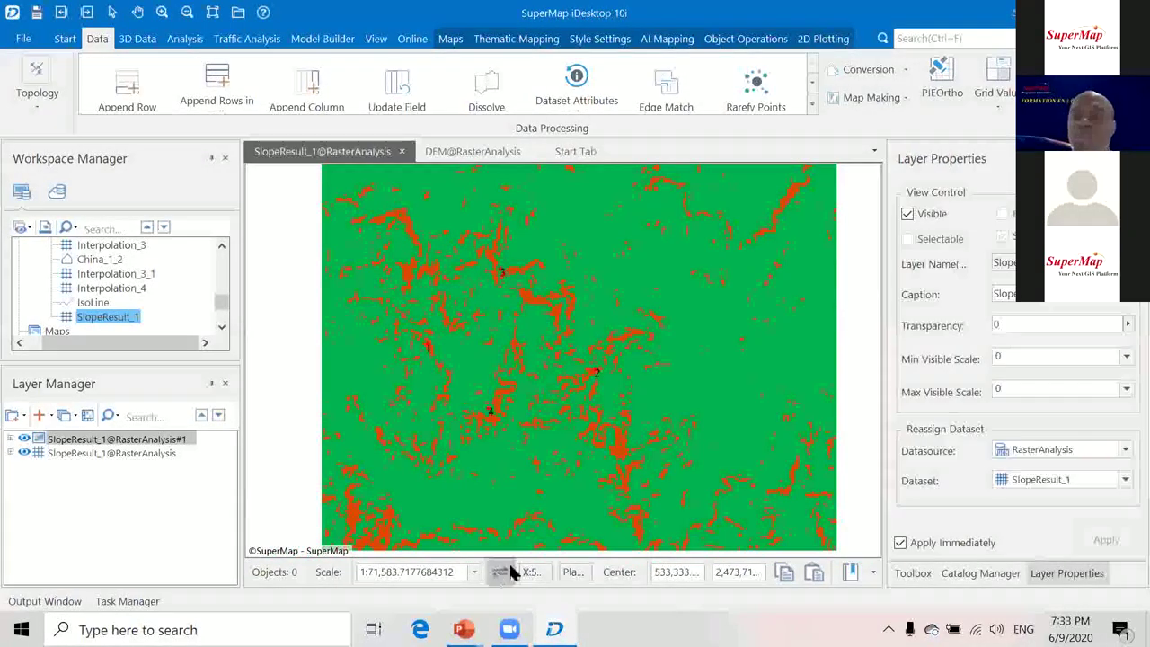
pyautogui.click(89, 453)
pyautogui.rightClick(89, 453)
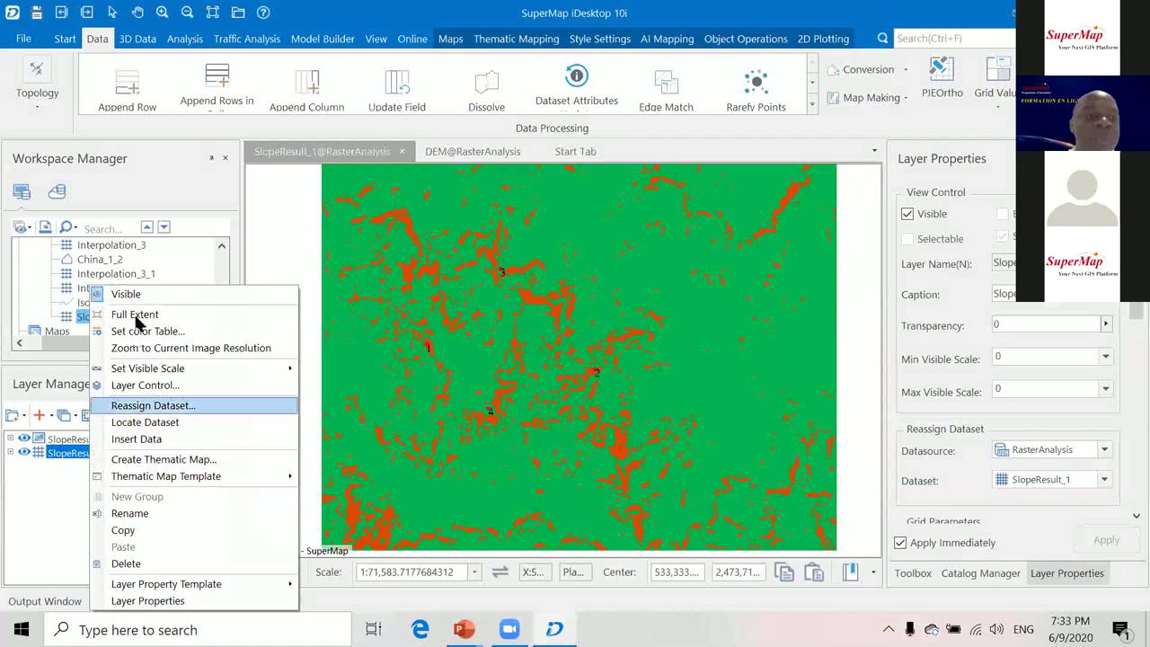
pyautogui.click(147, 601)
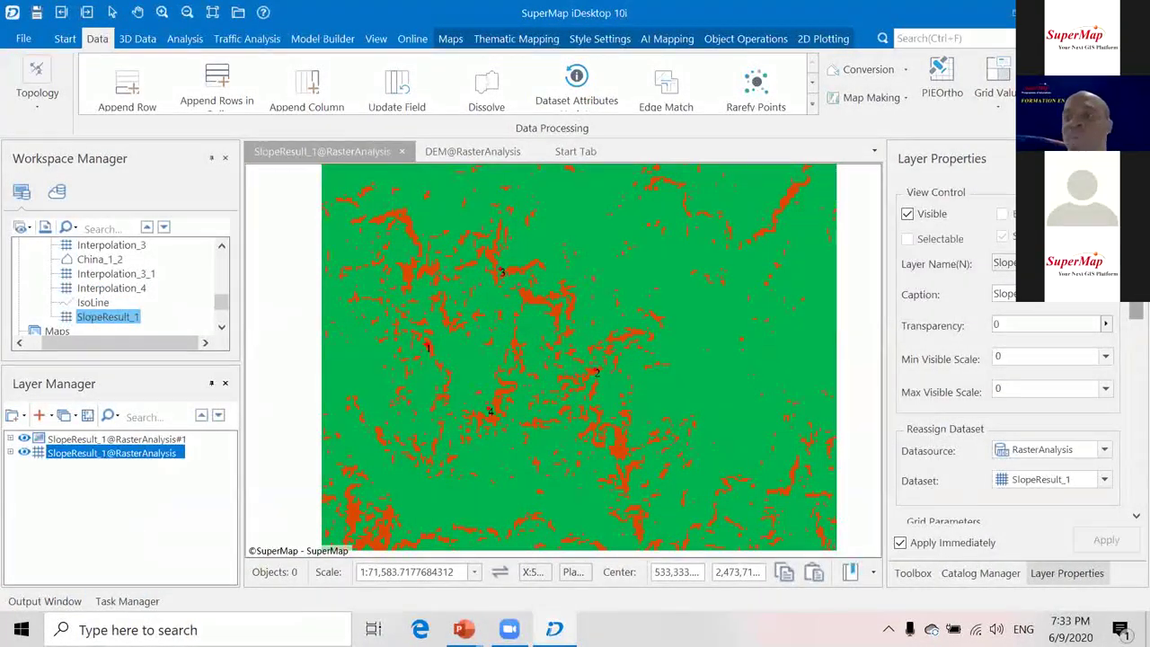
pyautogui.scroll(-10, 1006, 377)
pyautogui.scroll(10, 1006, 377)
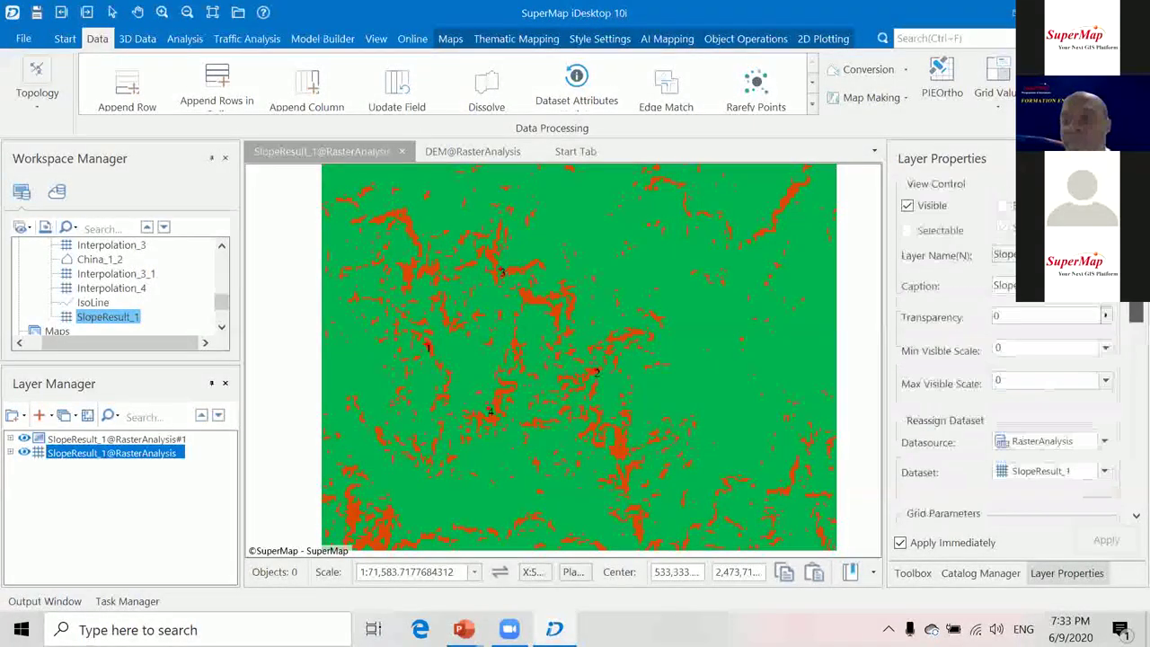
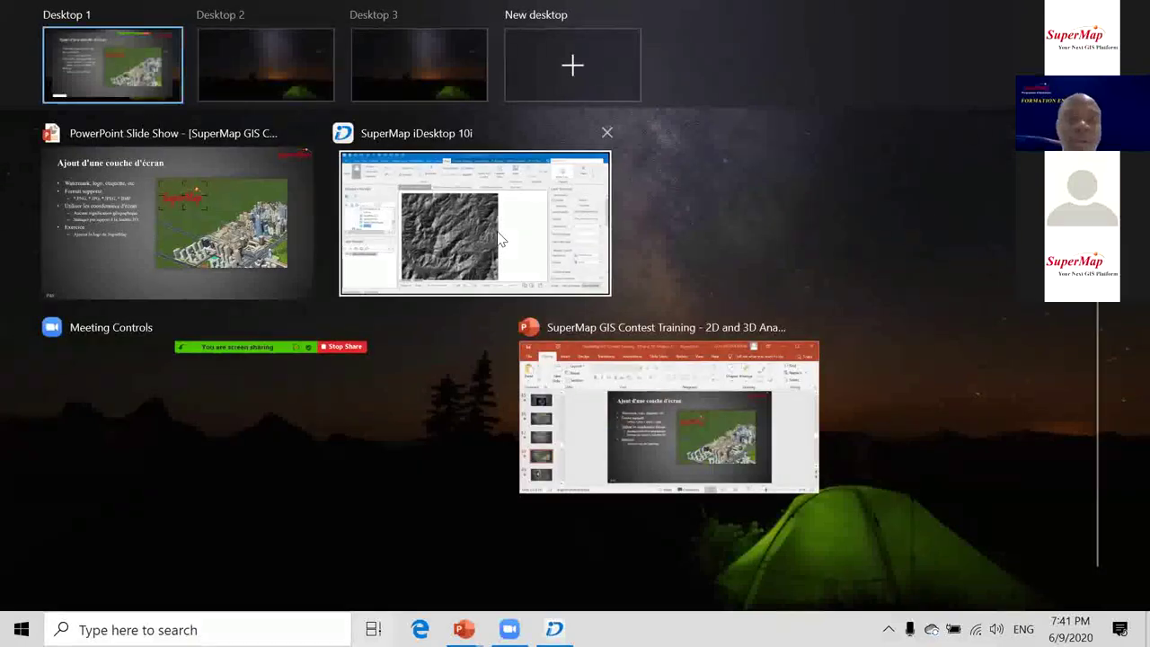
# Switch to SuperMap iDesktop and close all open map windows.
pyautogui.click(508, 277)
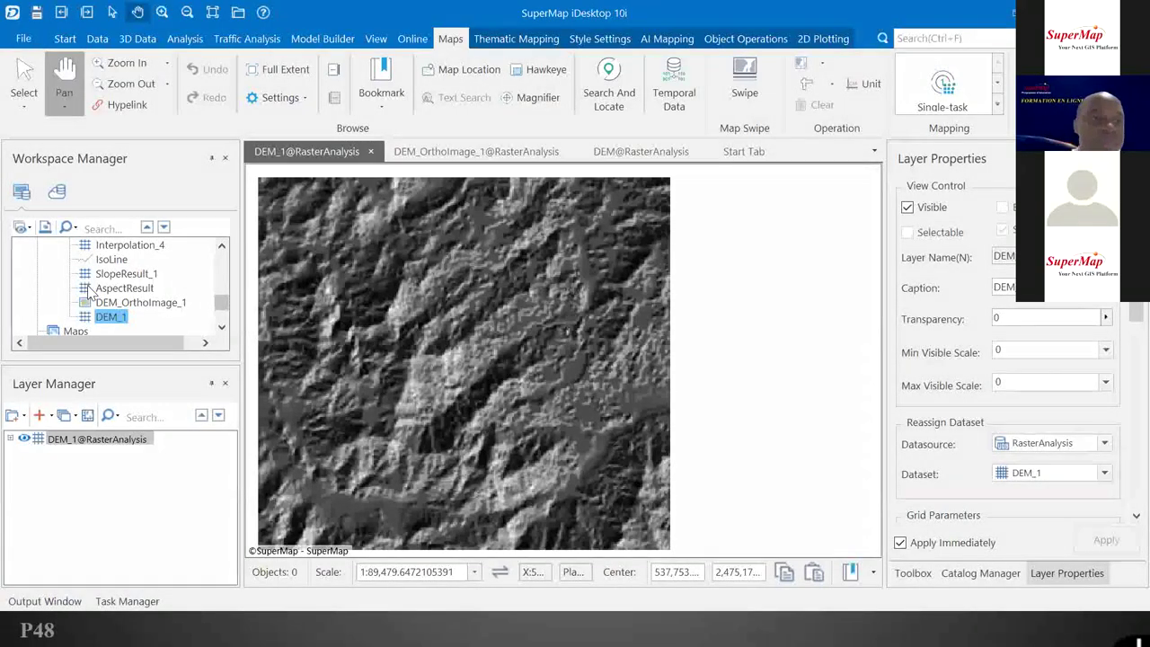
pyautogui.scroll(10, 90, 292)
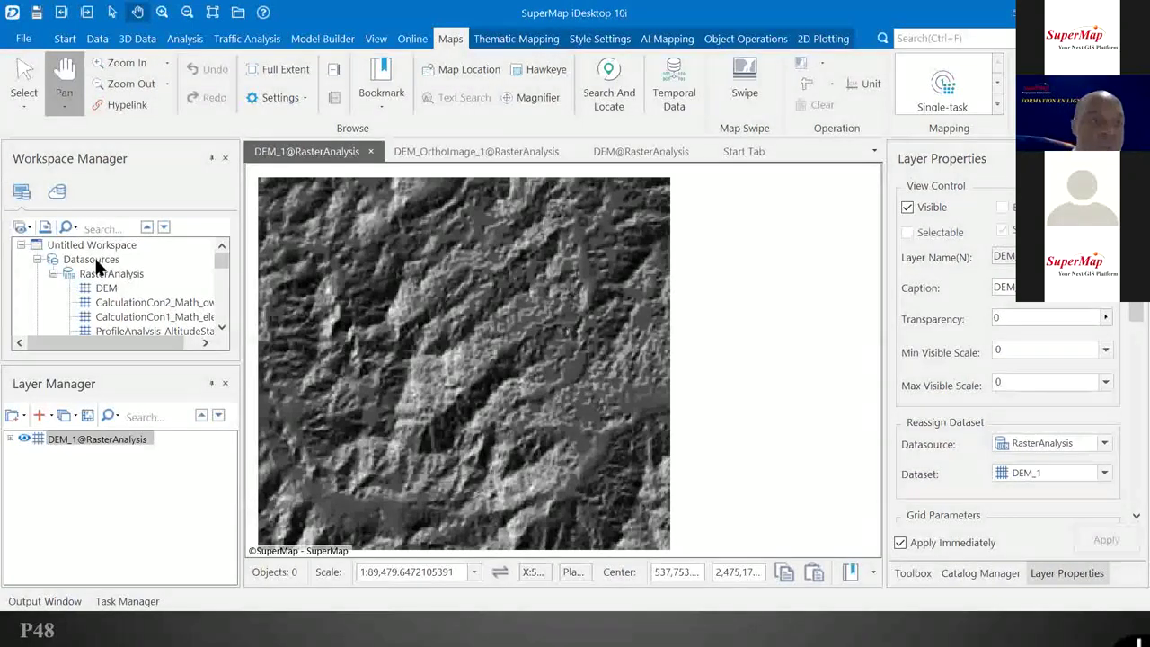
pyautogui.rightClick(351, 158)
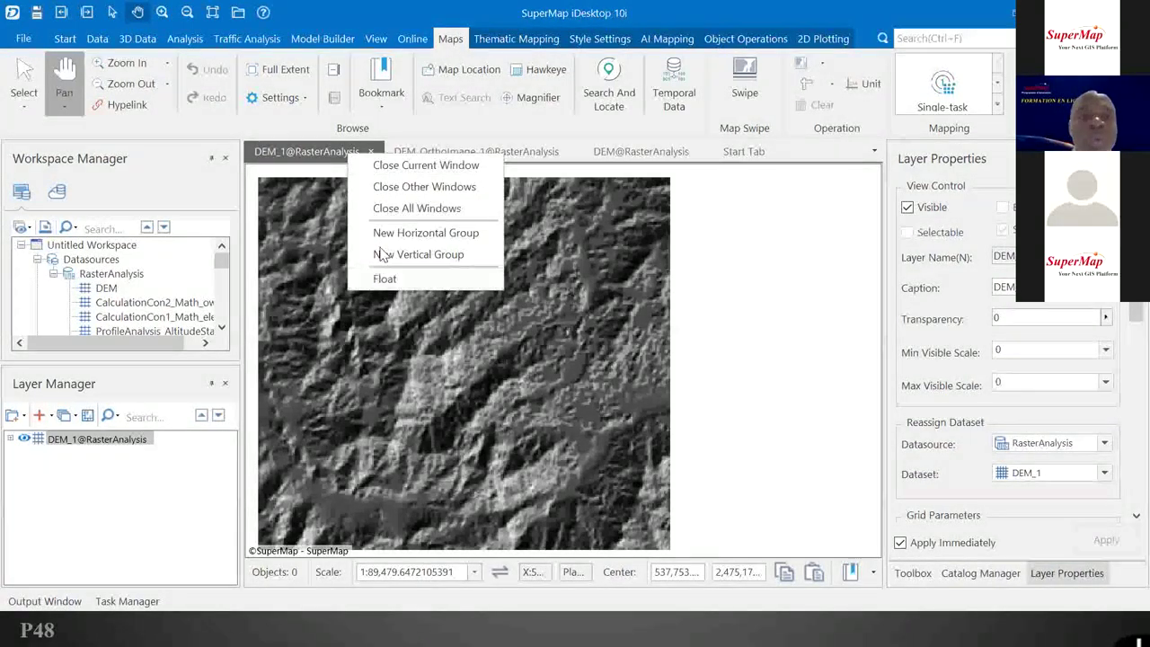
pyautogui.click(406, 210)
pyautogui.click(664, 461)
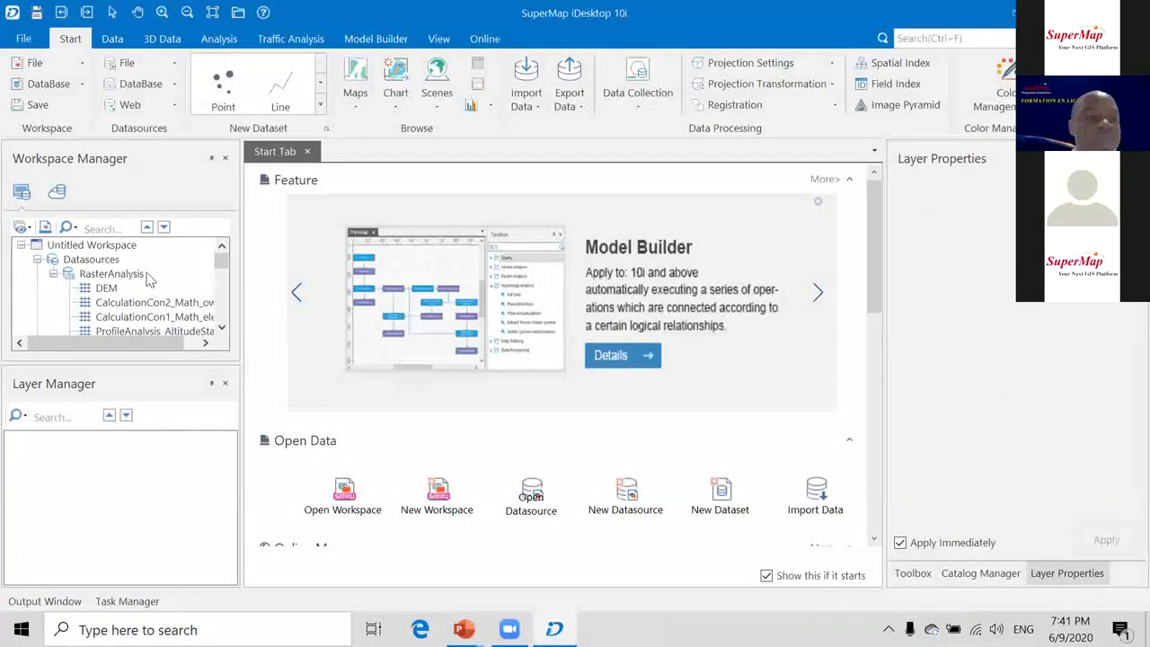
# Close all datasources in the workspace.
pyautogui.click(90, 260)
pyautogui.rightClick(96, 261)
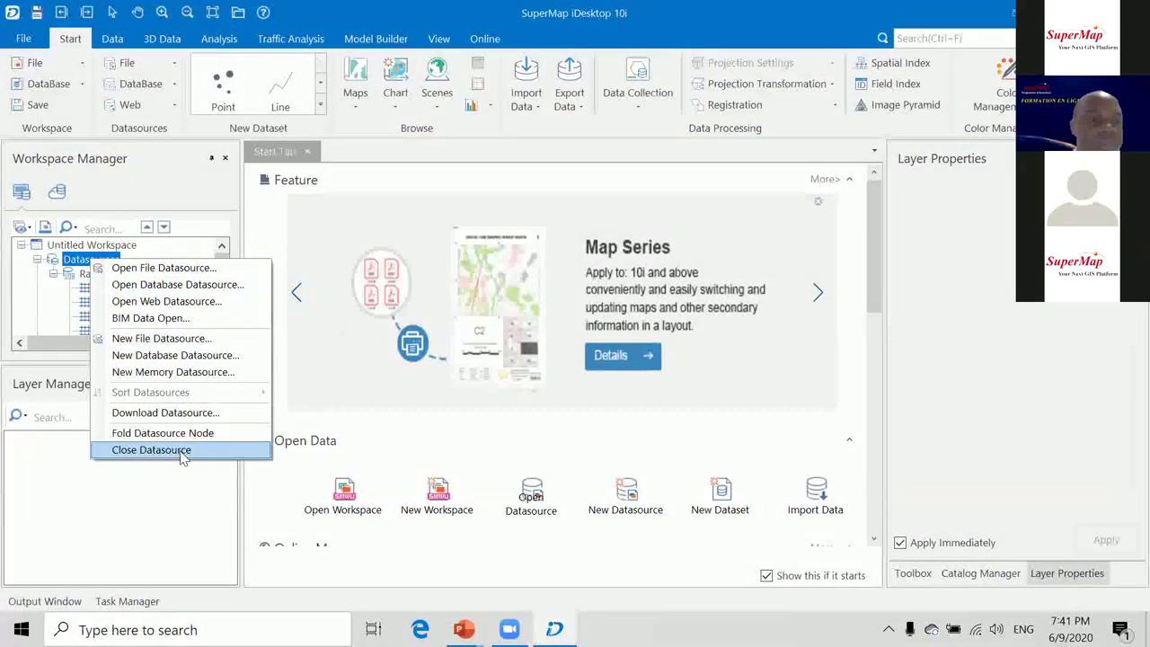
pyautogui.click(153, 449)
pyautogui.click(582, 375)
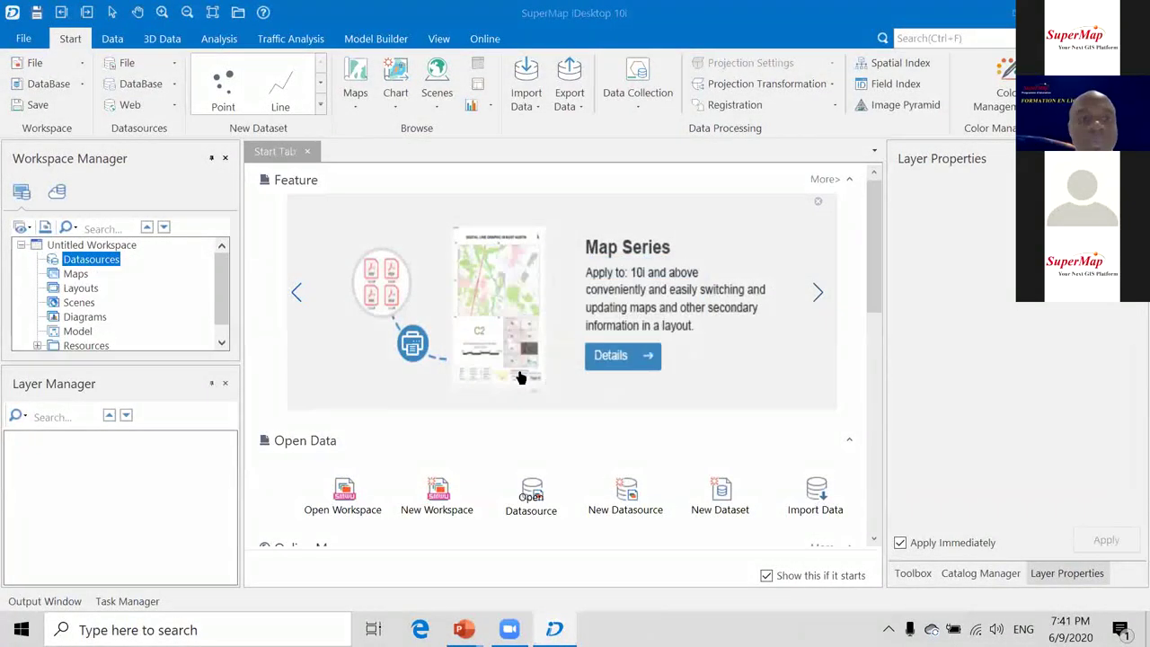
# Open the BIM, CBD, DEM, ForbiddenCity and World file datasources together from the 3DScene folder.
pyautogui.rightClick(102, 263)
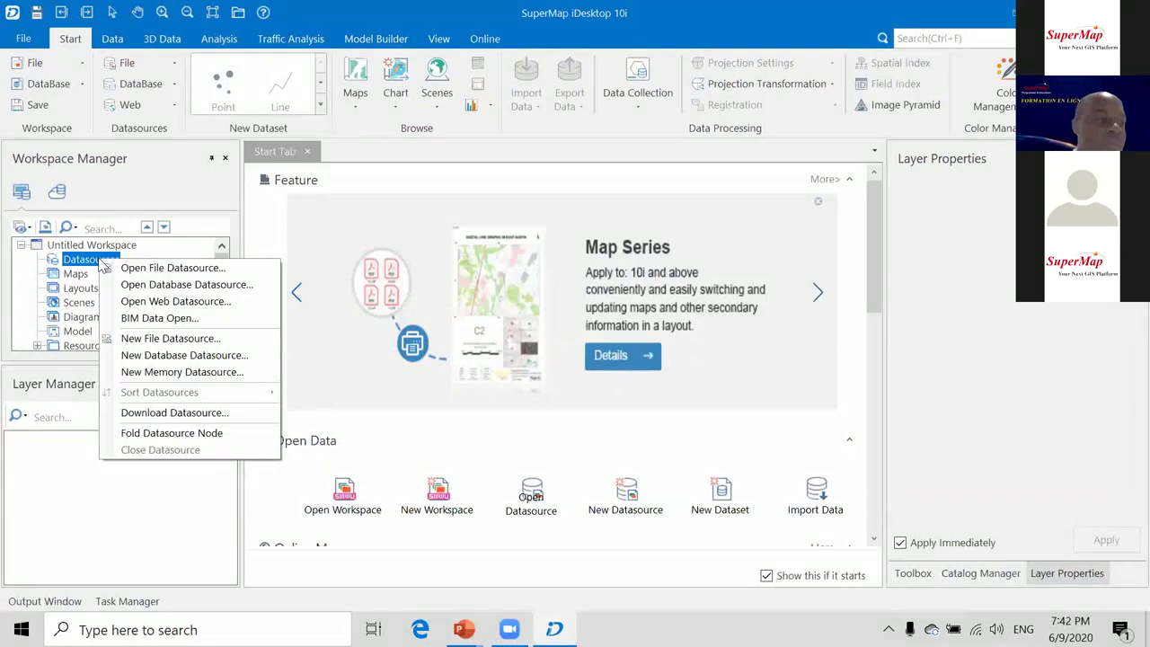
pyautogui.click(158, 267)
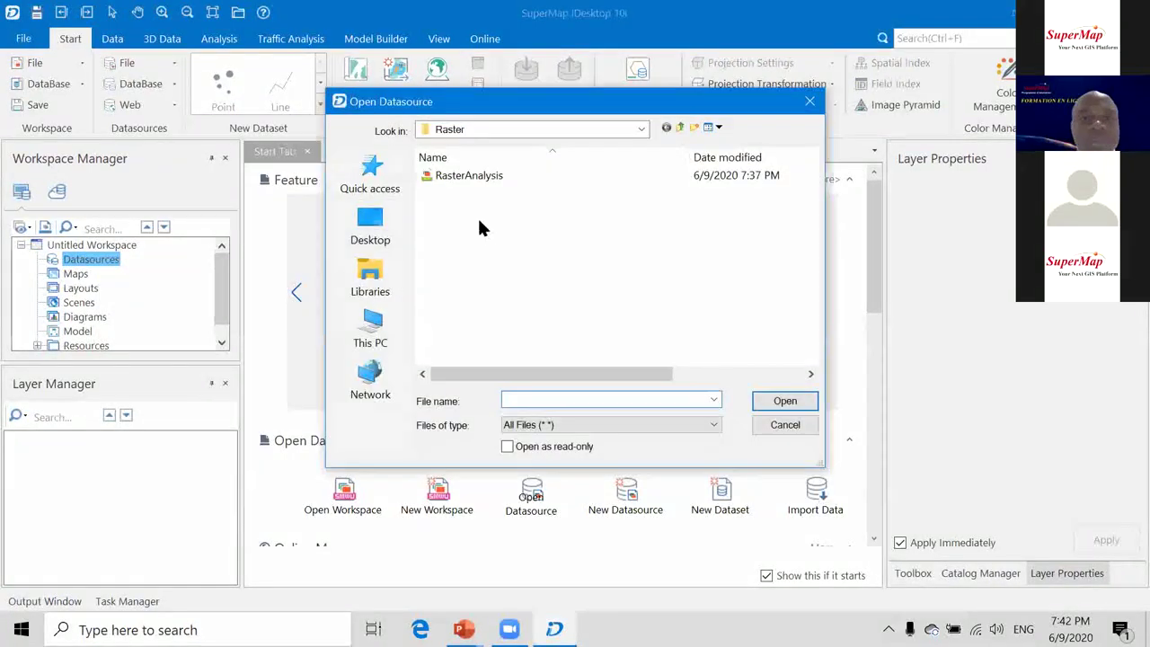
pyautogui.click(681, 127)
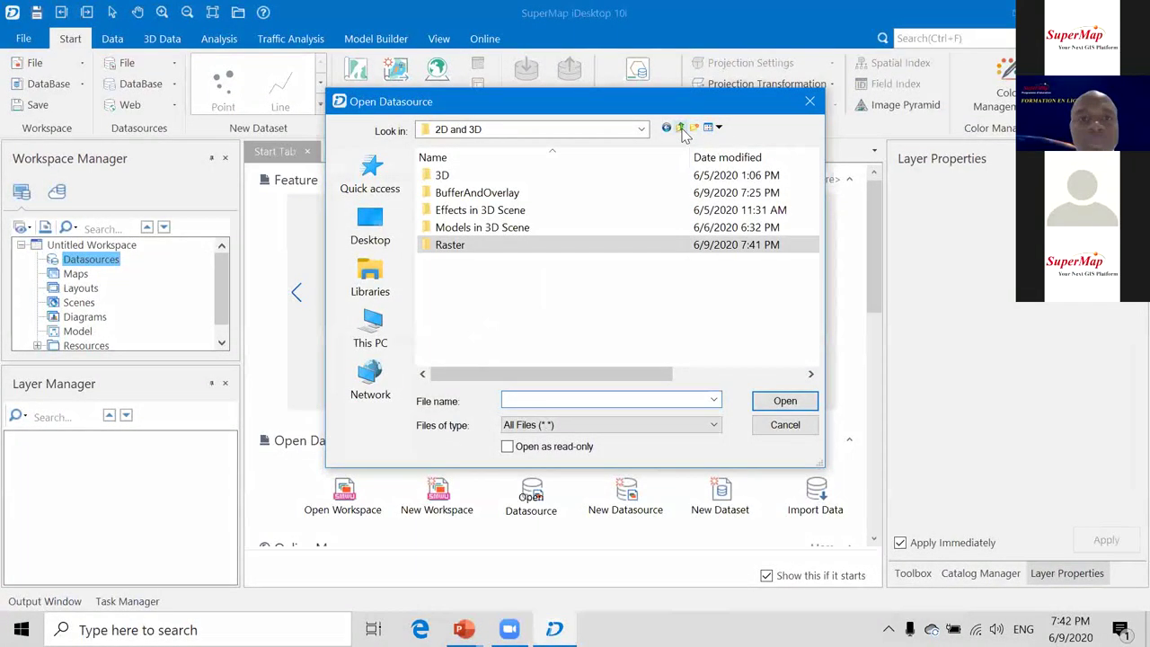
pyautogui.doubleClick(507, 175)
pyautogui.doubleClick(505, 174)
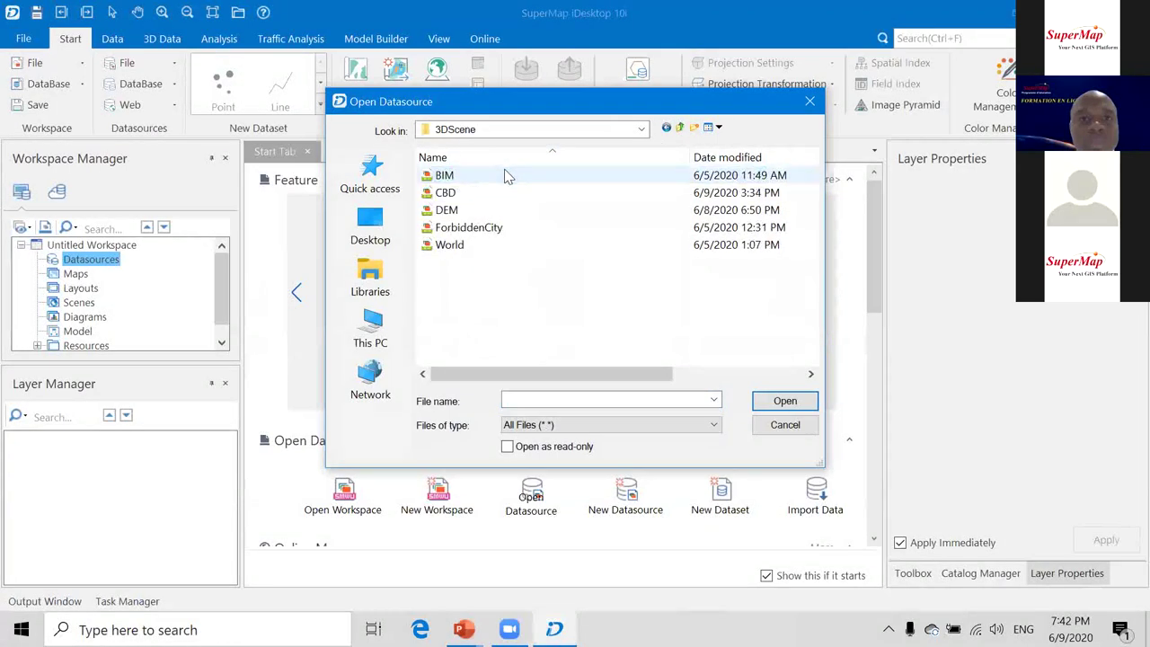
pyautogui.click(474, 211)
pyautogui.hotkey('ctrl', 'a')
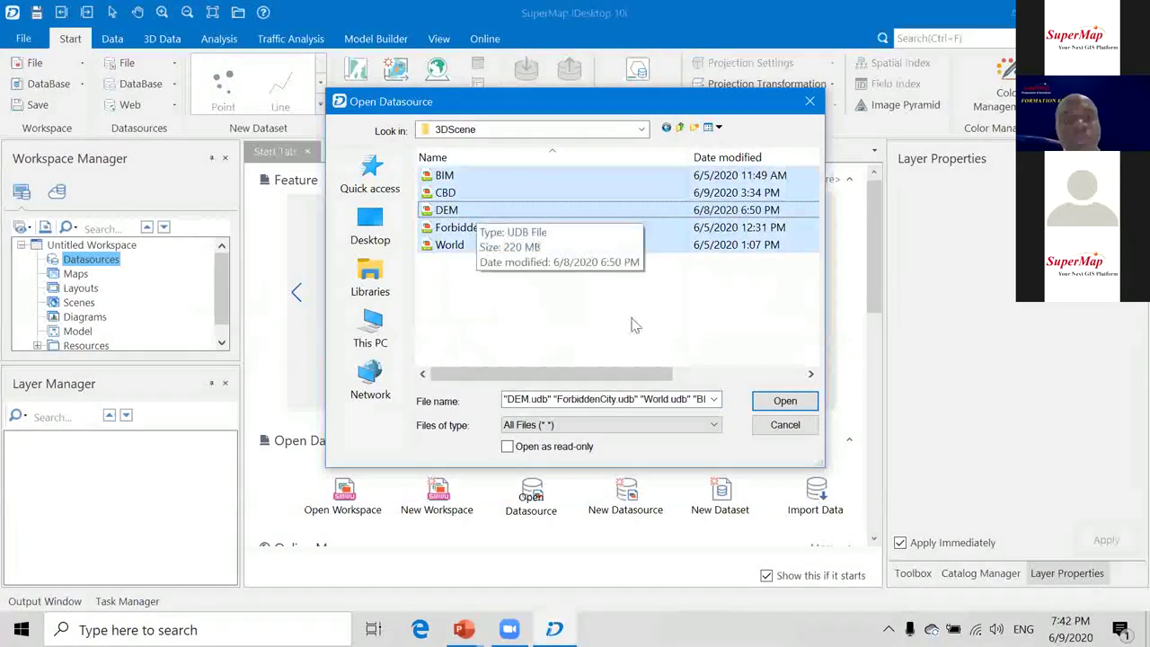
pyautogui.click(791, 401)
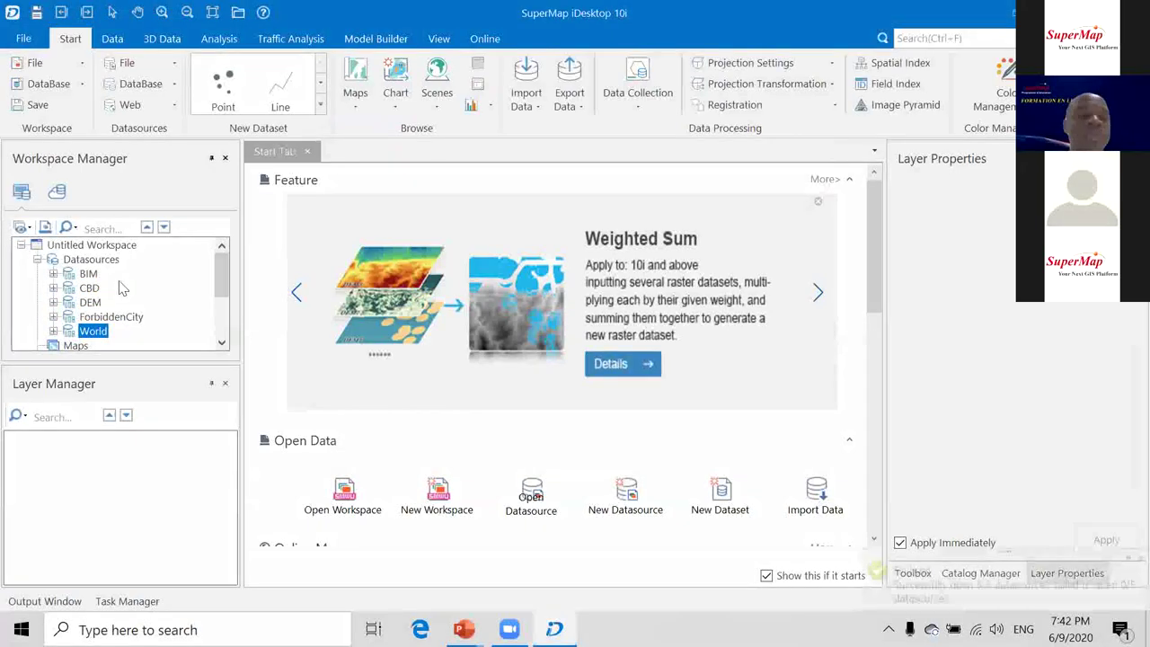
pyautogui.scroll(-2, 76, 282)
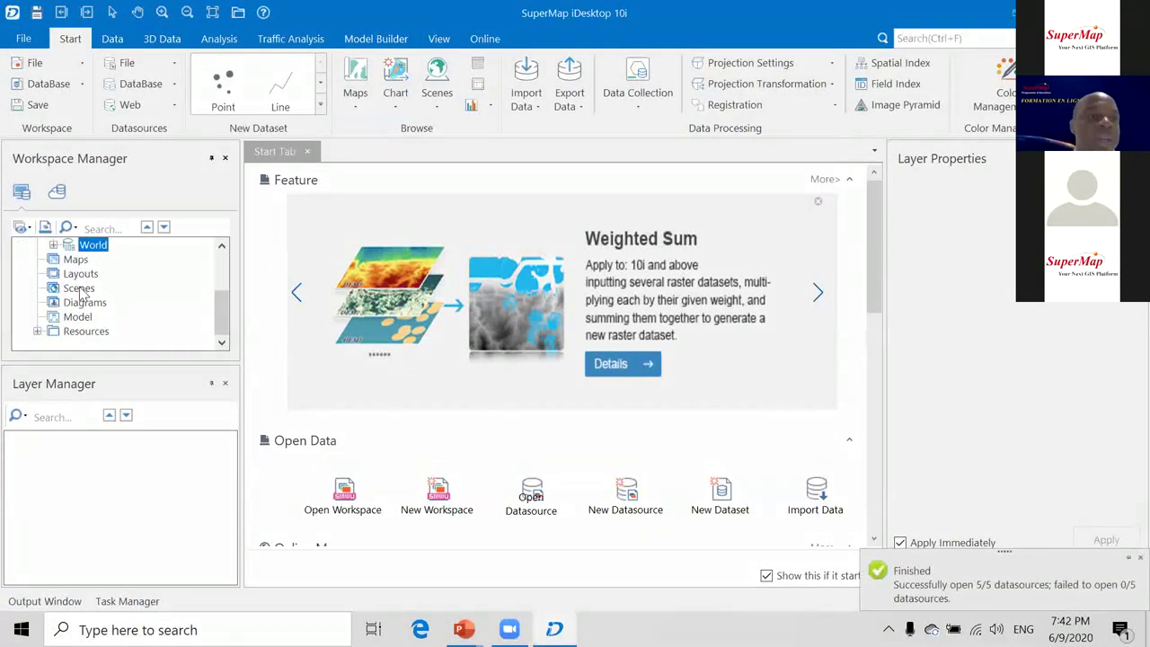
pyautogui.scroll(2, 78, 263)
pyautogui.scroll(-1, 79, 267)
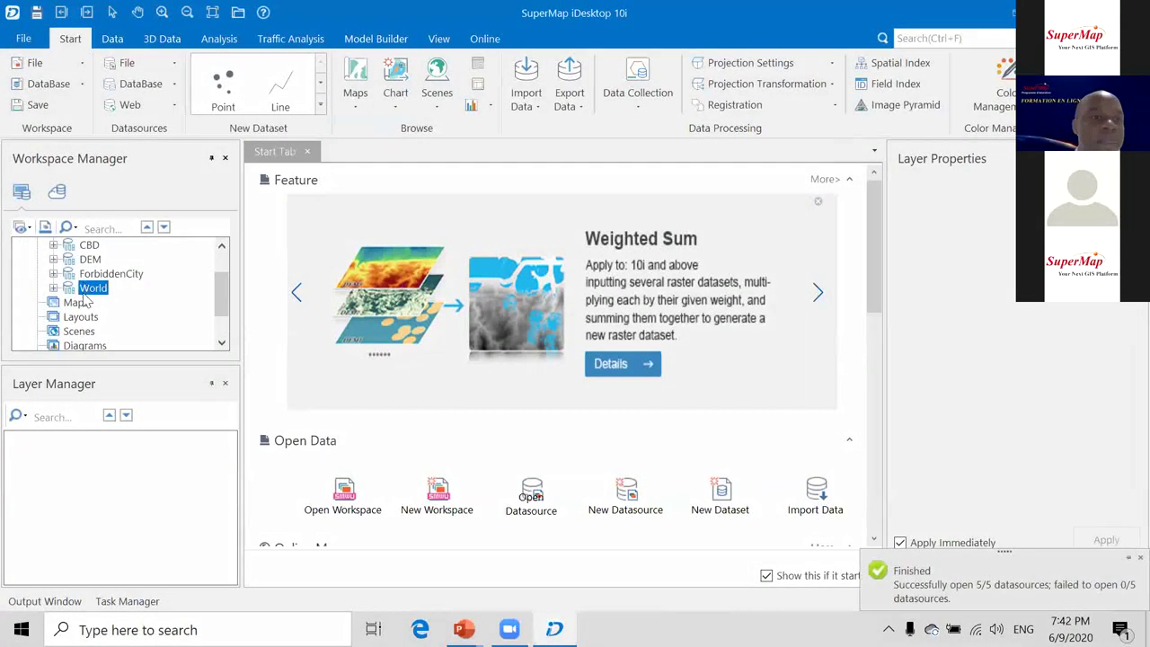
# Create a new spherical scene and turn the globe to show Africa.
pyautogui.rightClick(79, 331)
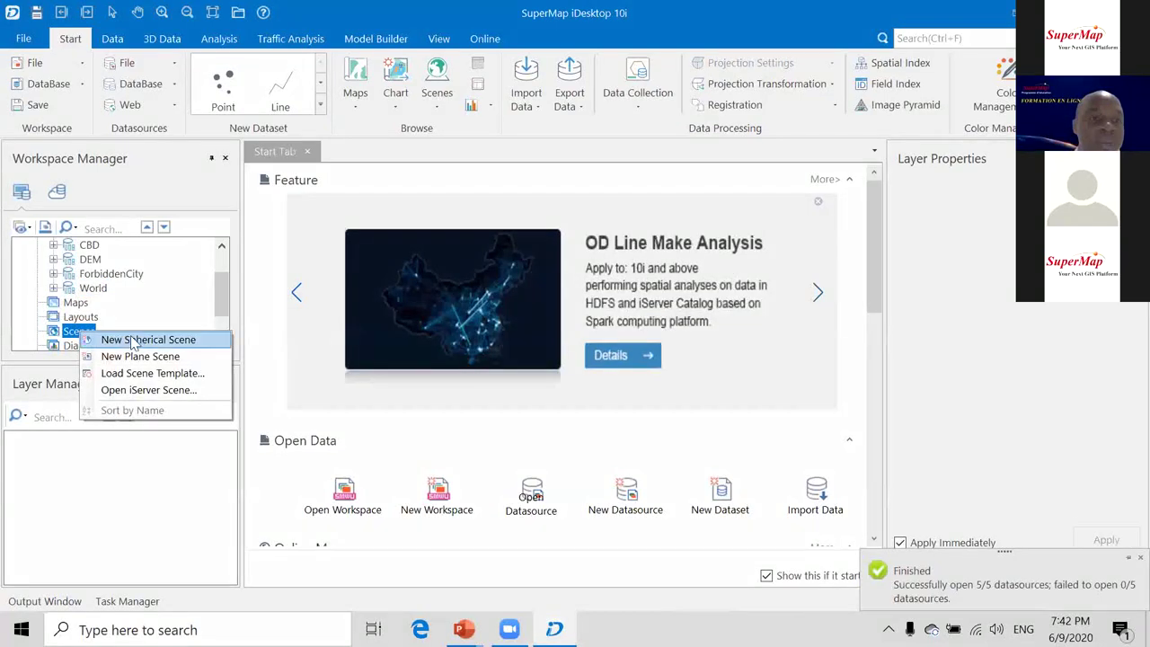
pyautogui.click(139, 340)
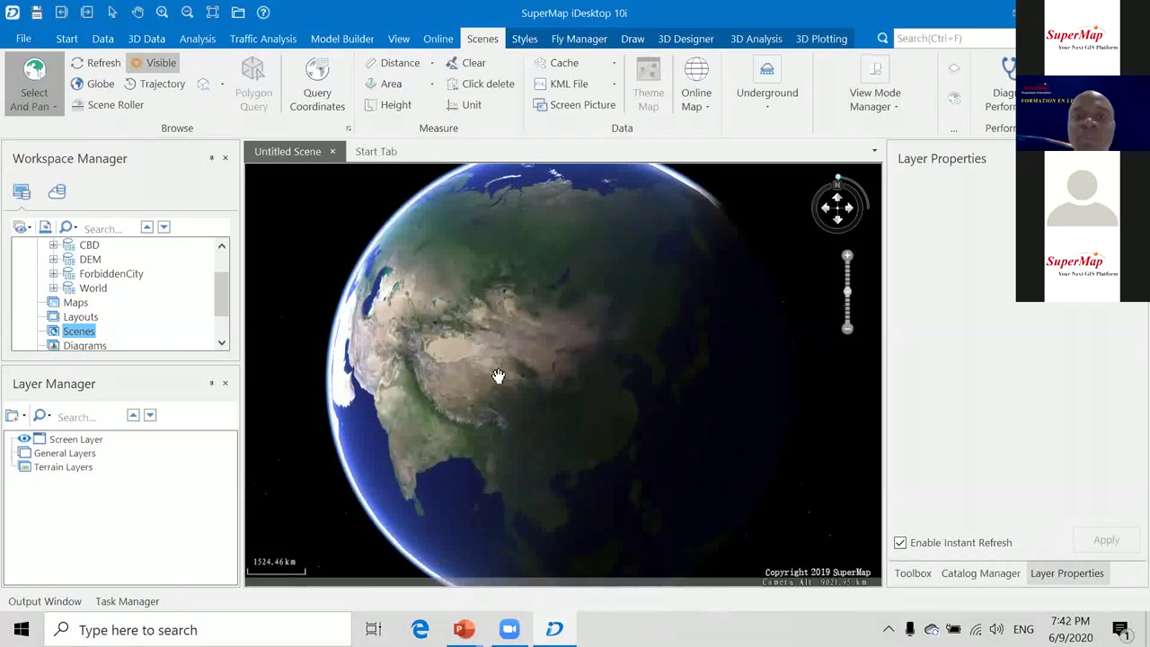
pyautogui.moveTo(546, 378); pyautogui.dragTo(458, 372)
pyautogui.moveTo(587, 356); pyautogui.dragTo(620, 377)
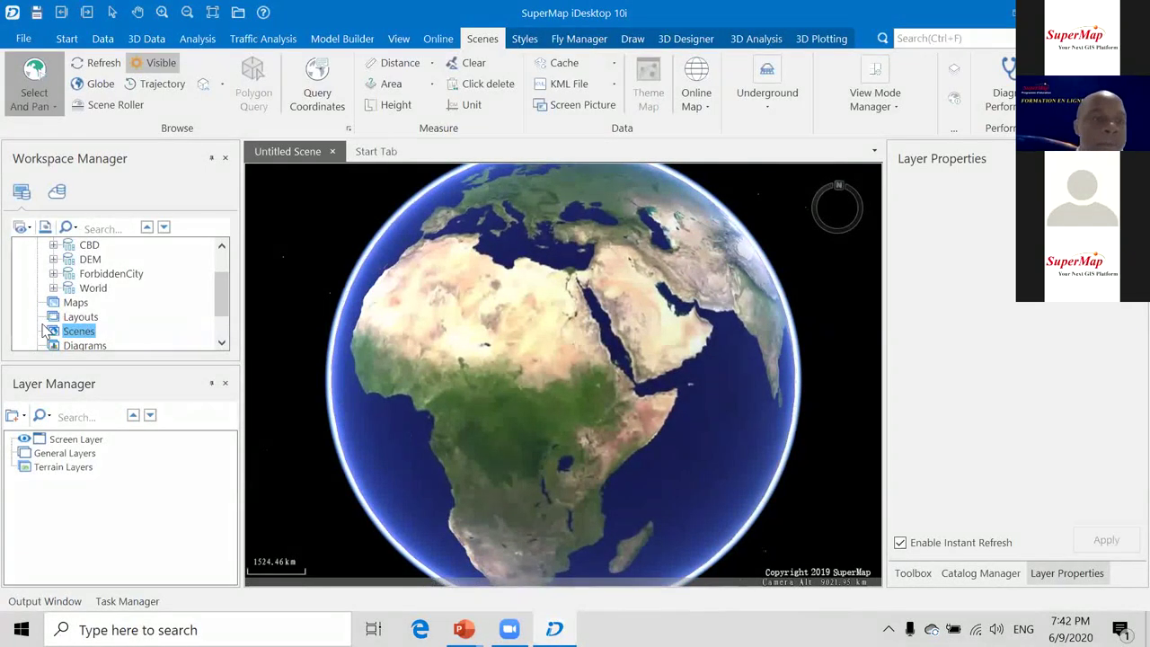
# Add the logo picture from the 2D and 3D\3D folder as an object in the scene's screen layer.
pyautogui.scroll(-1, 98, 303)
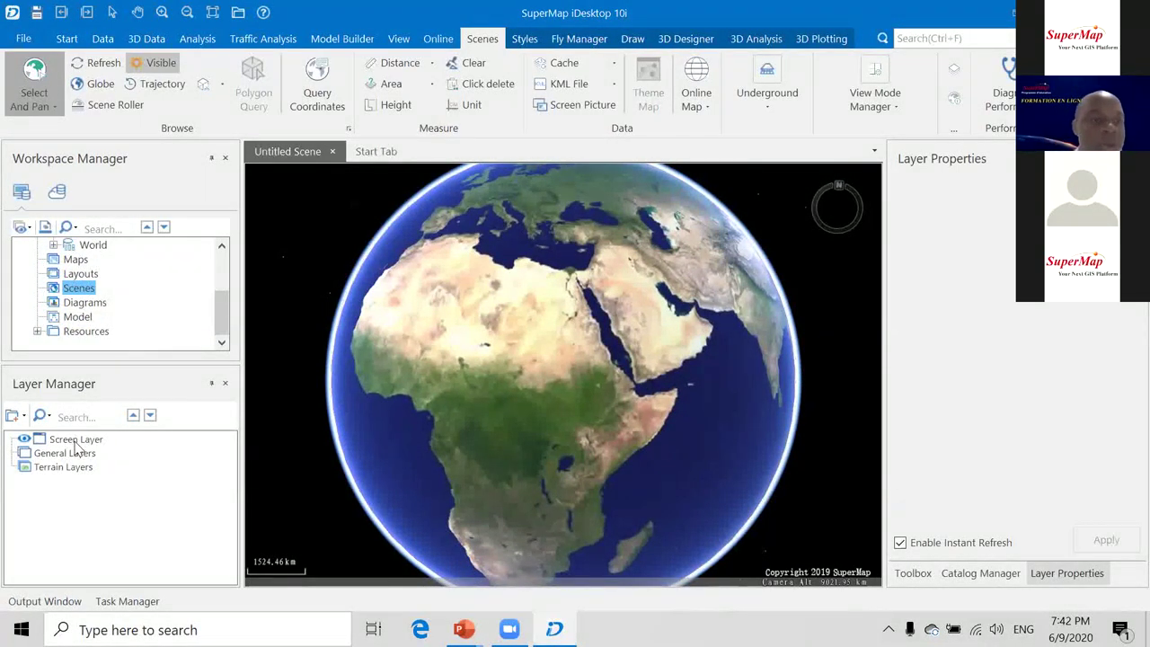
pyautogui.rightClick(78, 440)
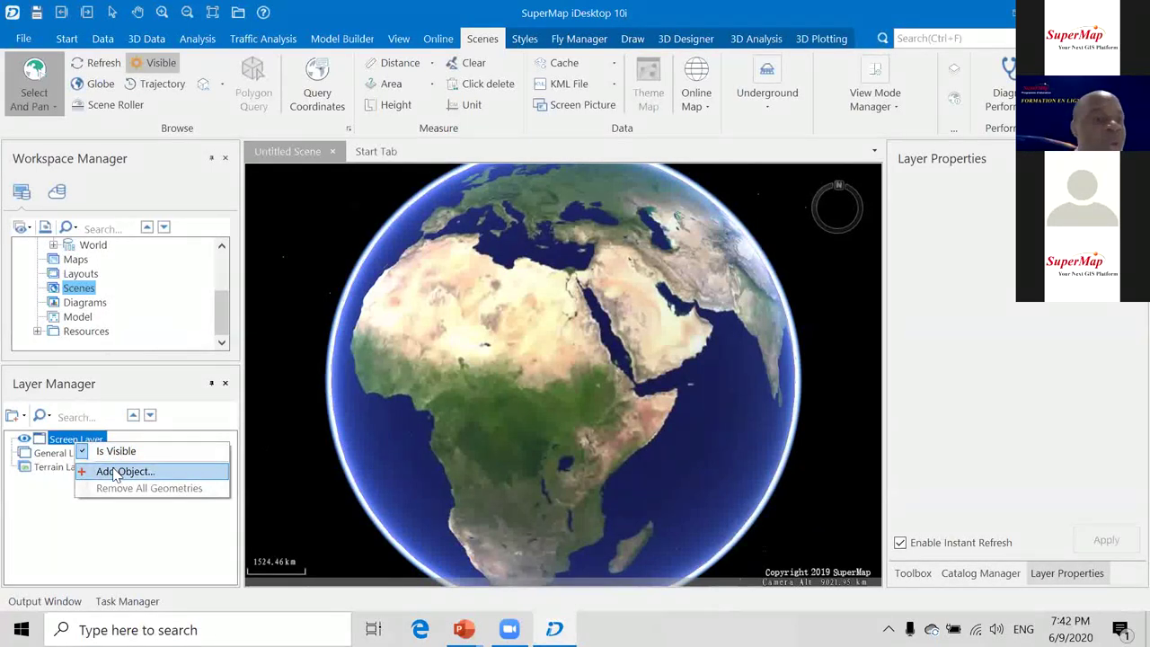
pyautogui.click(116, 471)
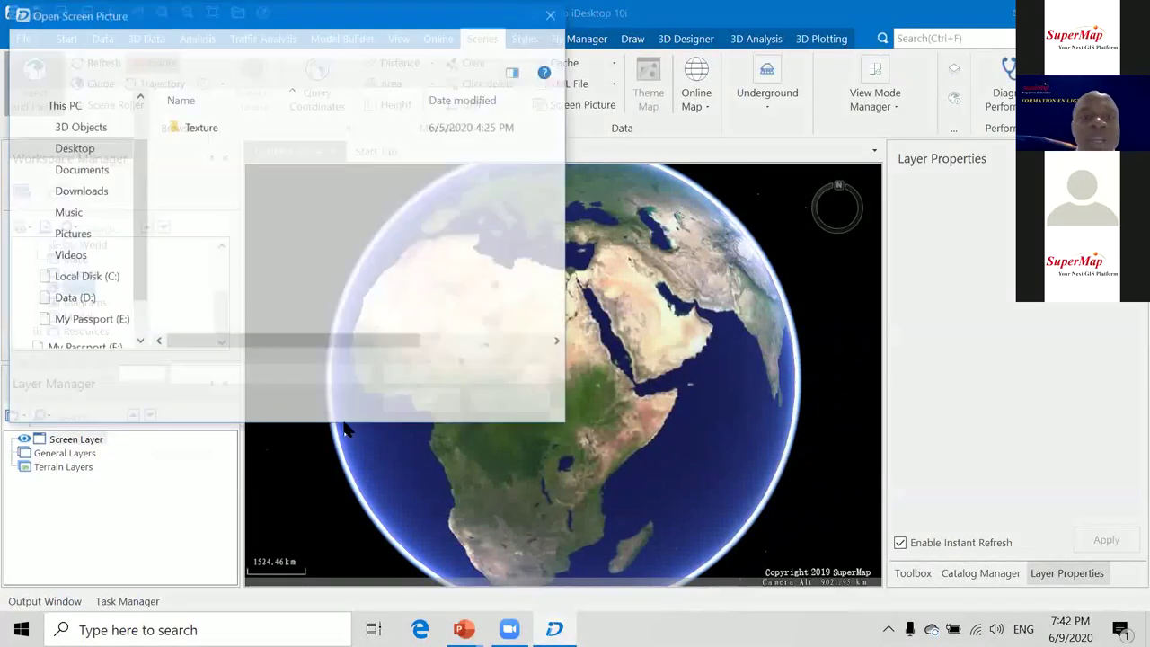
pyautogui.click(167, 43)
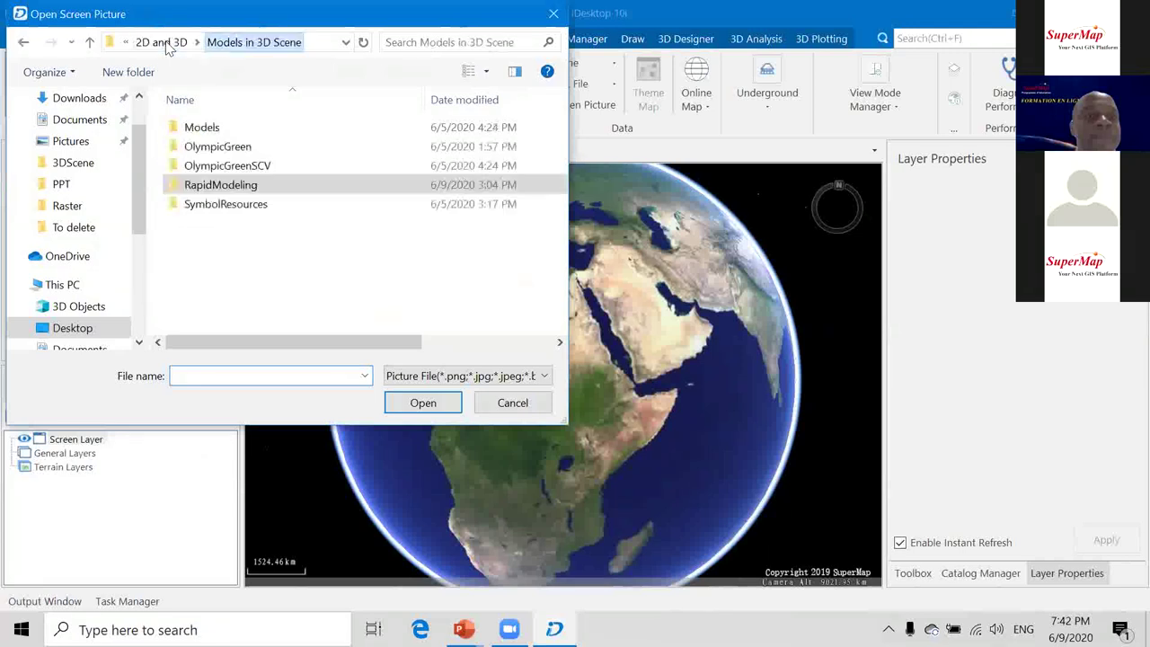
pyautogui.click(157, 43)
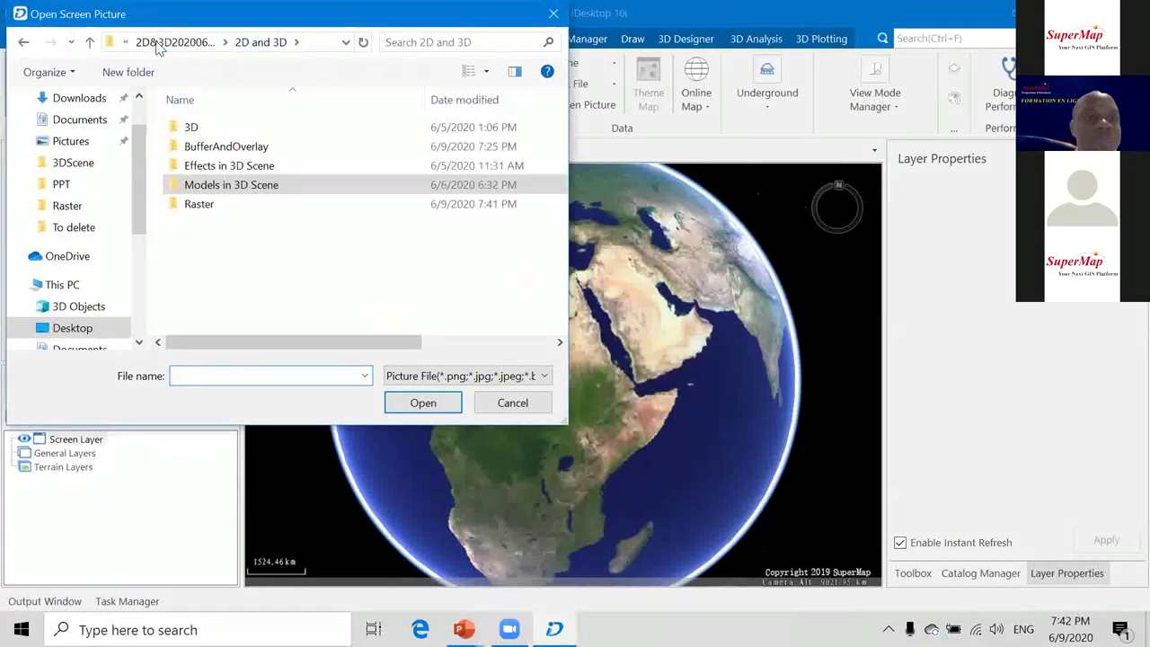
pyautogui.click(169, 42)
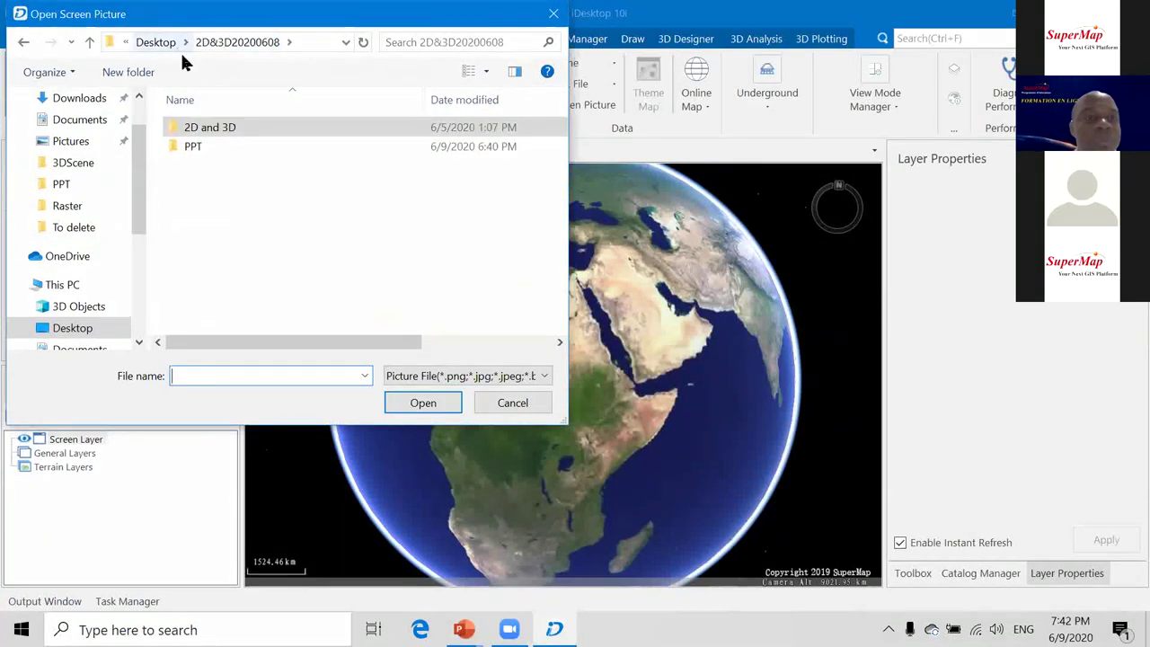
pyautogui.doubleClick(216, 129)
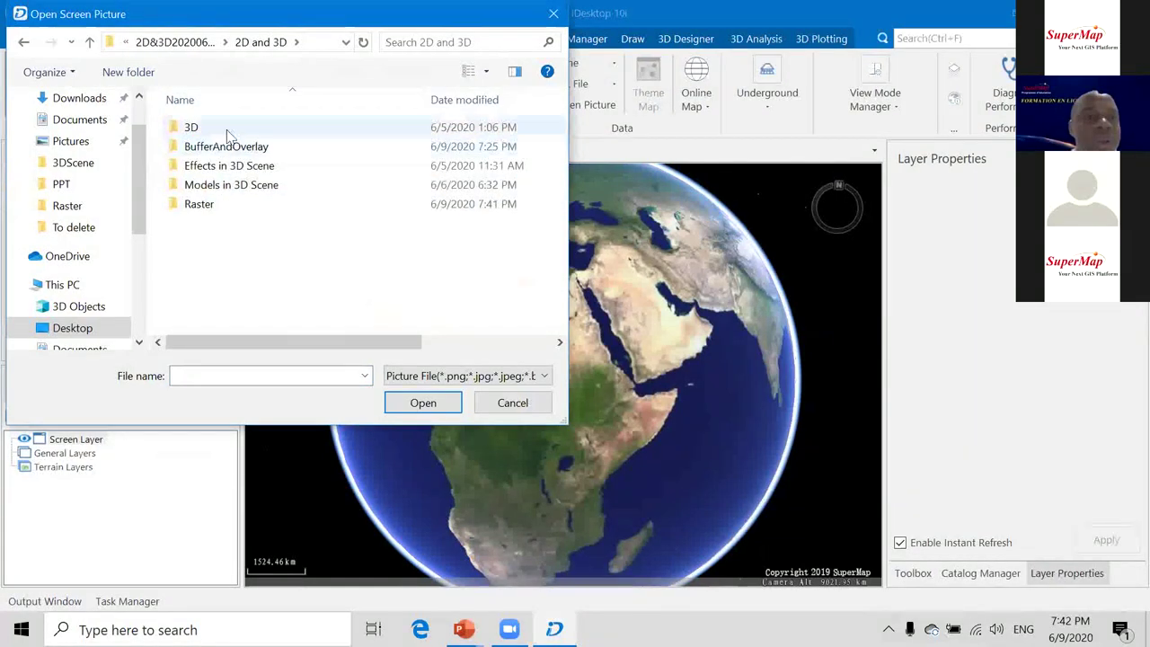
pyautogui.doubleClick(228, 129)
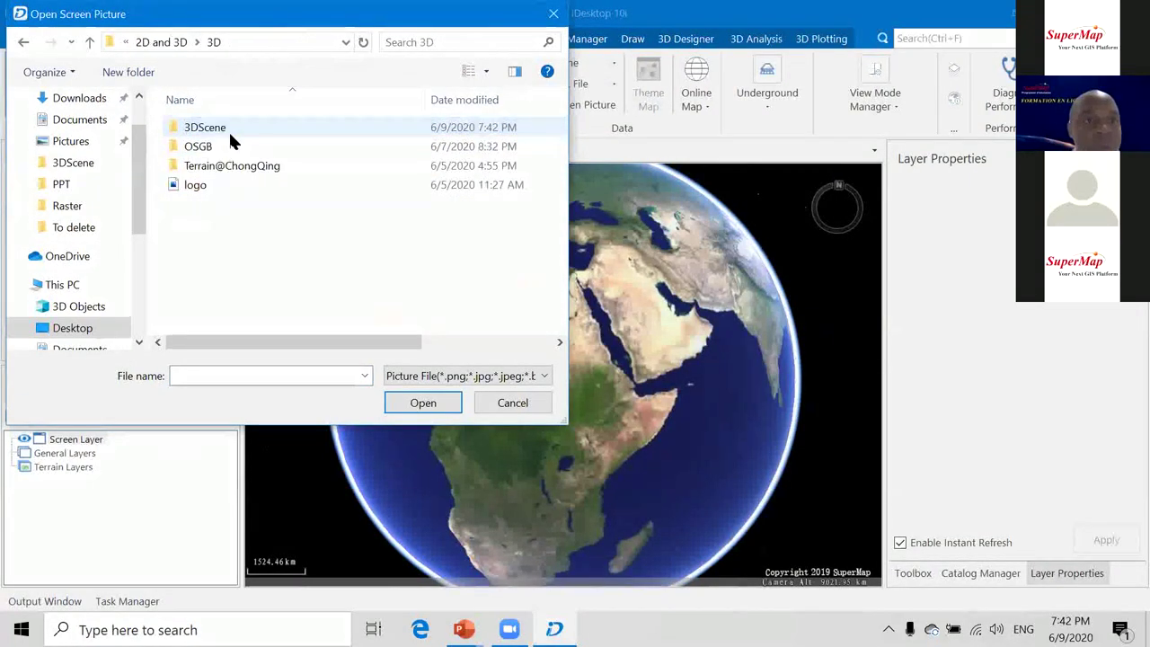
pyautogui.click(210, 190)
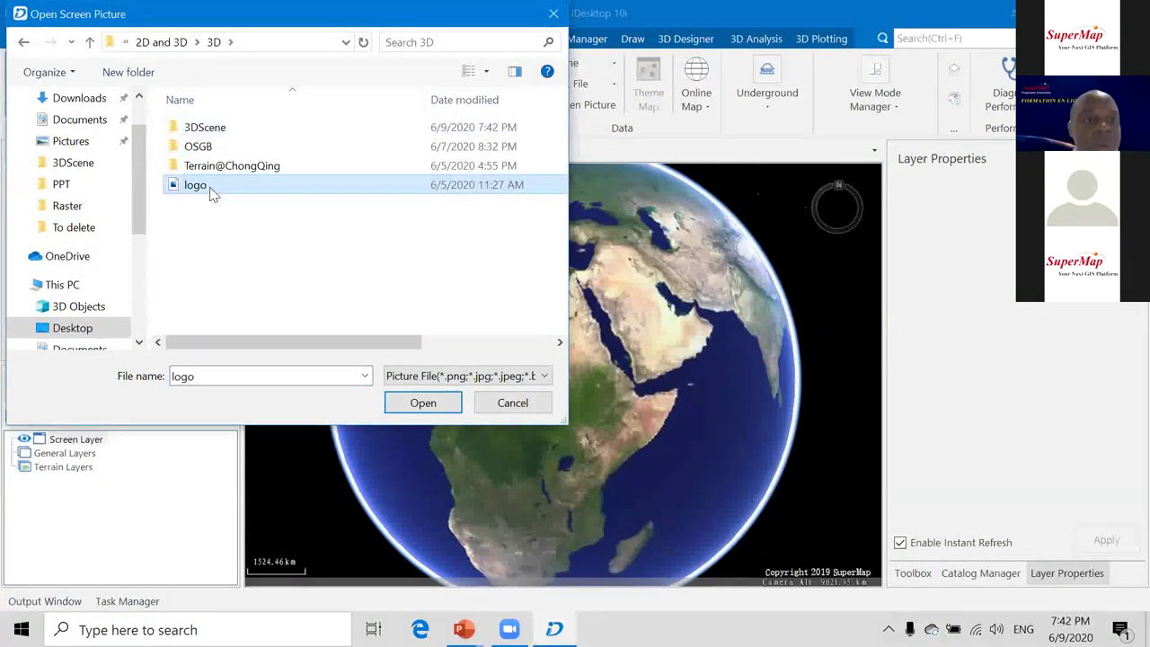
pyautogui.click(409, 405)
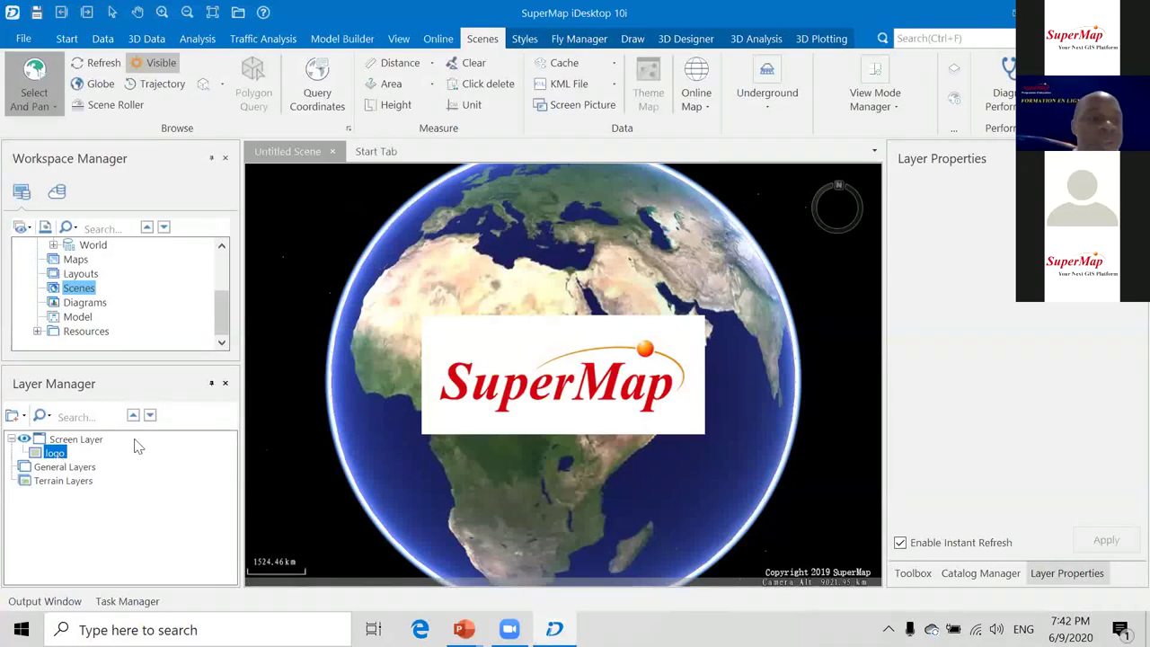
# Enable Edit by Mouse for the logo picture, shrink it and place it in the scene's upper-left corner.
pyautogui.rightClick(56, 453)
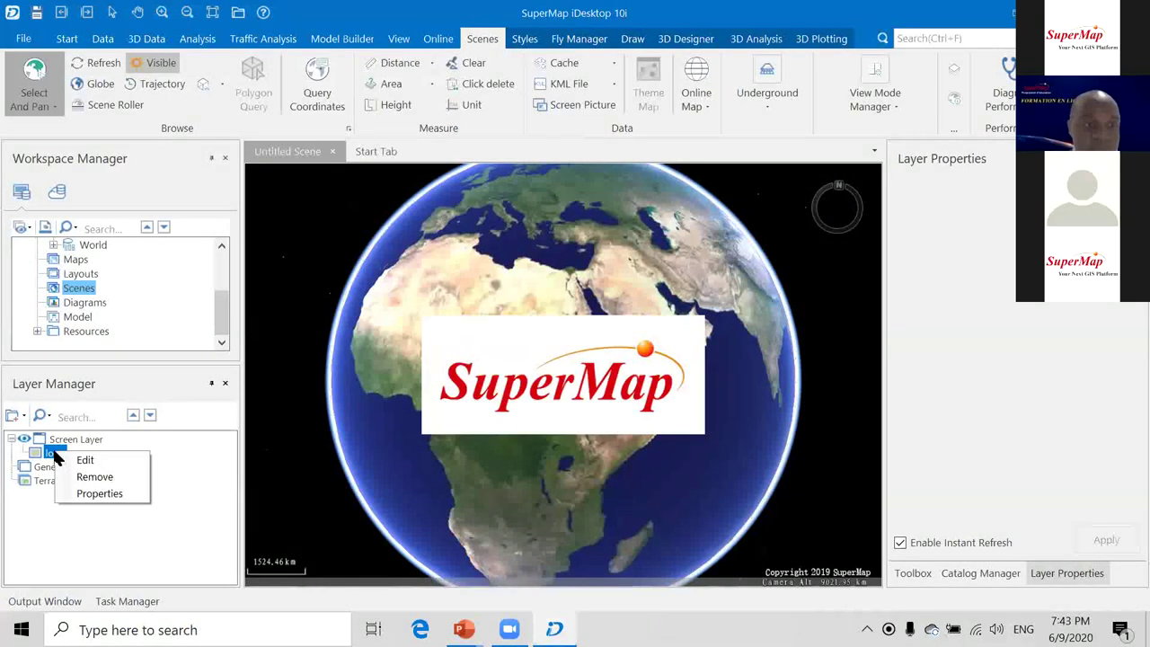
pyautogui.click(100, 493)
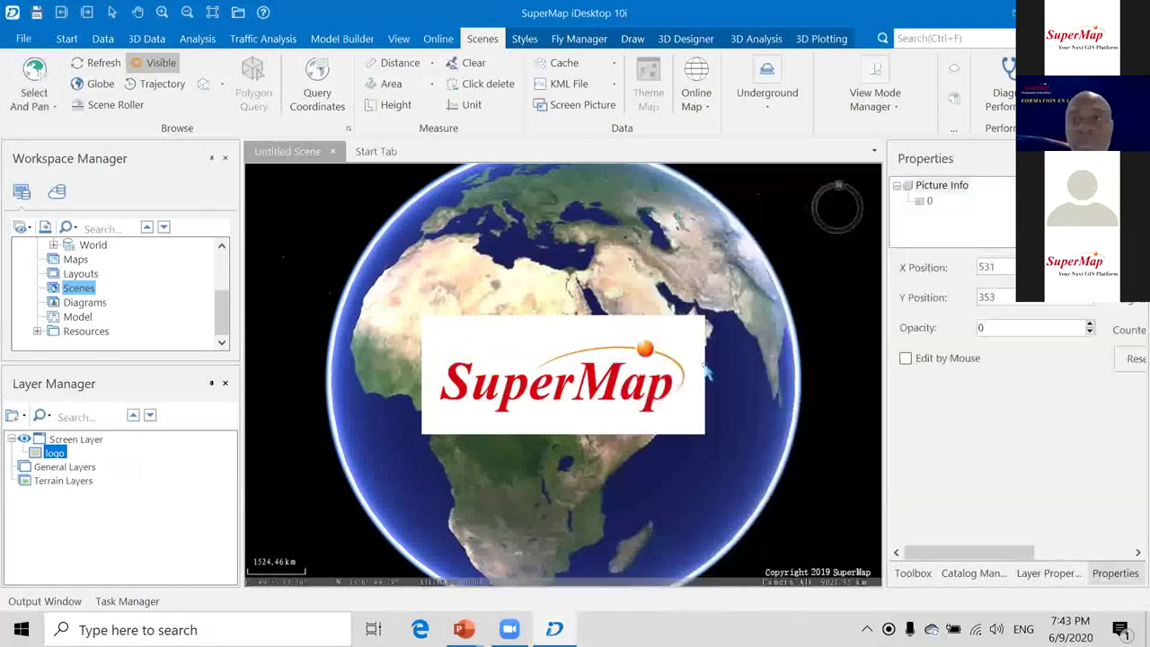
pyautogui.click(906, 358)
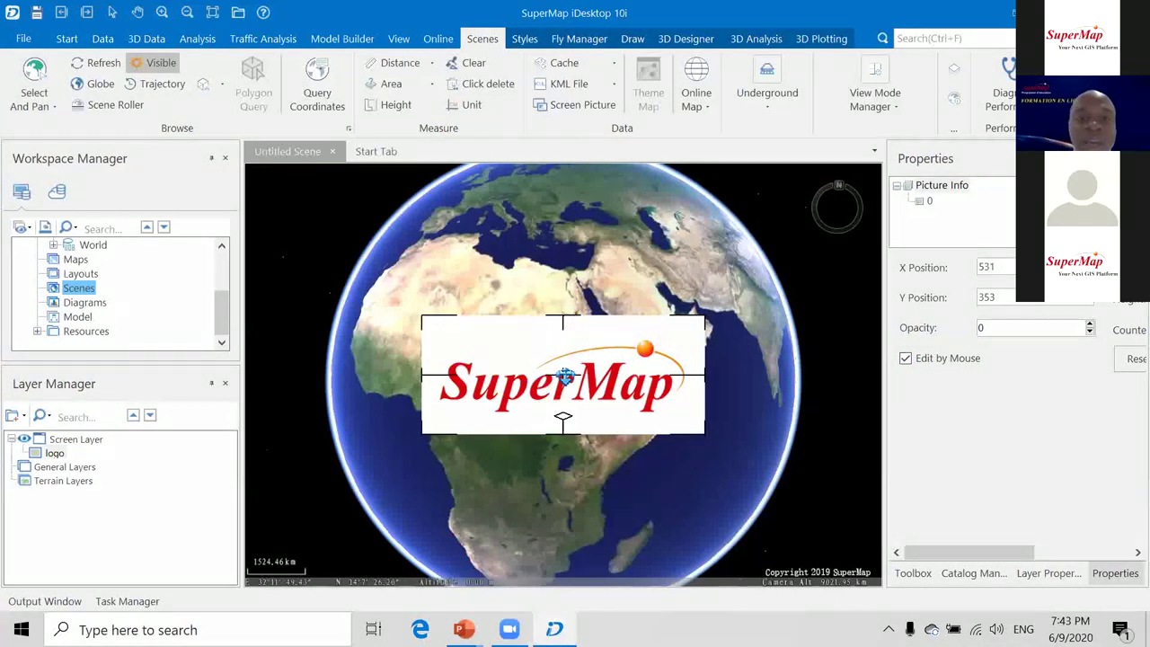
pyautogui.moveTo(563, 376); pyautogui.dragTo(393, 221)
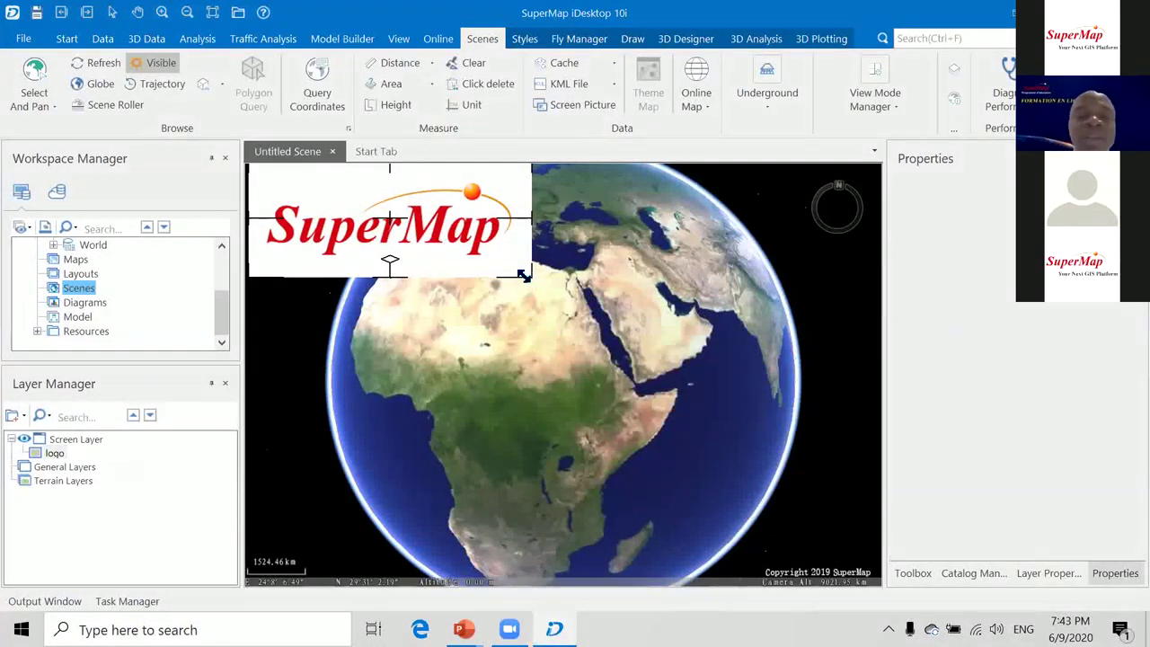
pyautogui.moveTo(524, 275); pyautogui.dragTo(462, 248)
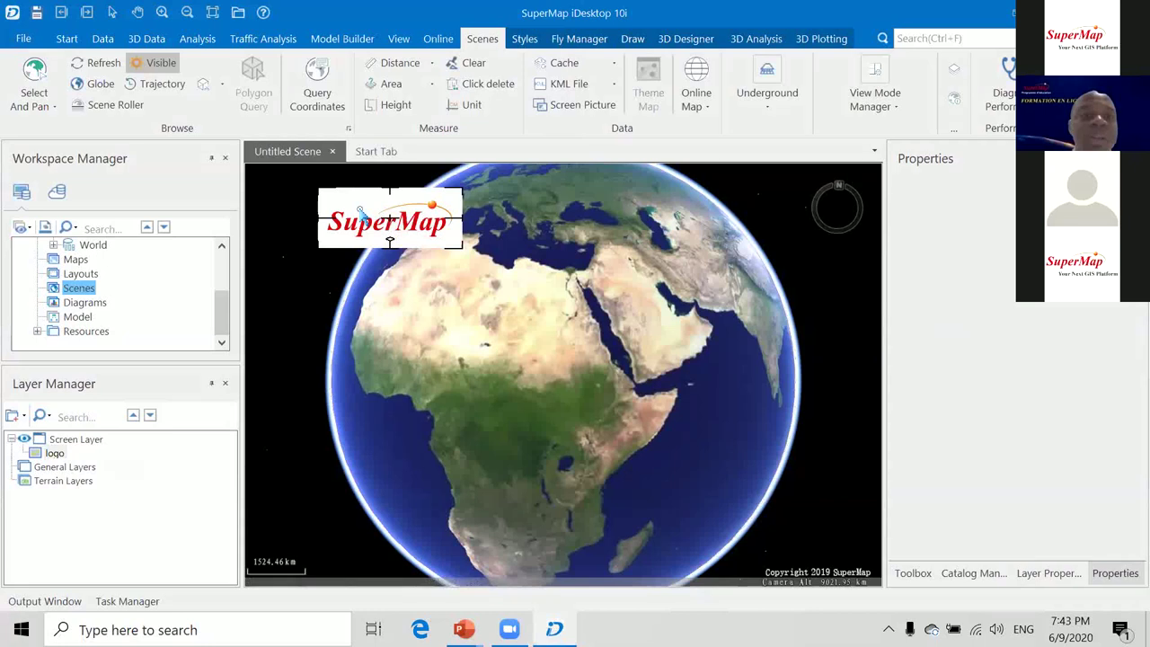
pyautogui.moveTo(392, 223); pyautogui.dragTo(325, 199)
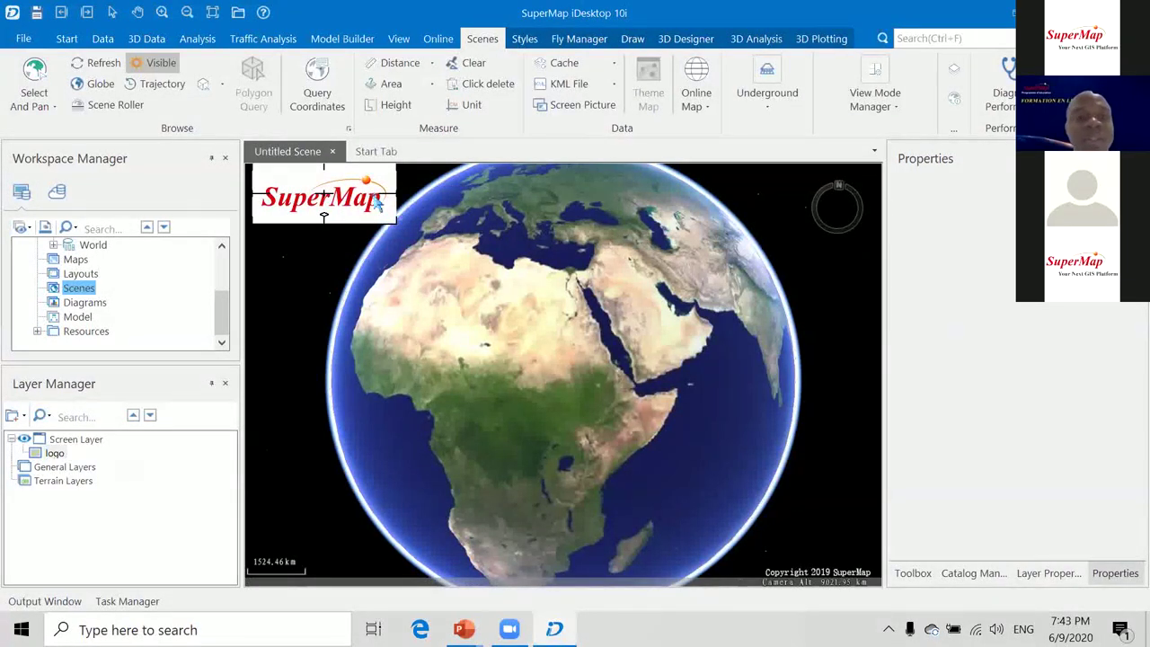
pyautogui.moveTo(392, 220); pyautogui.dragTo(289, 184)
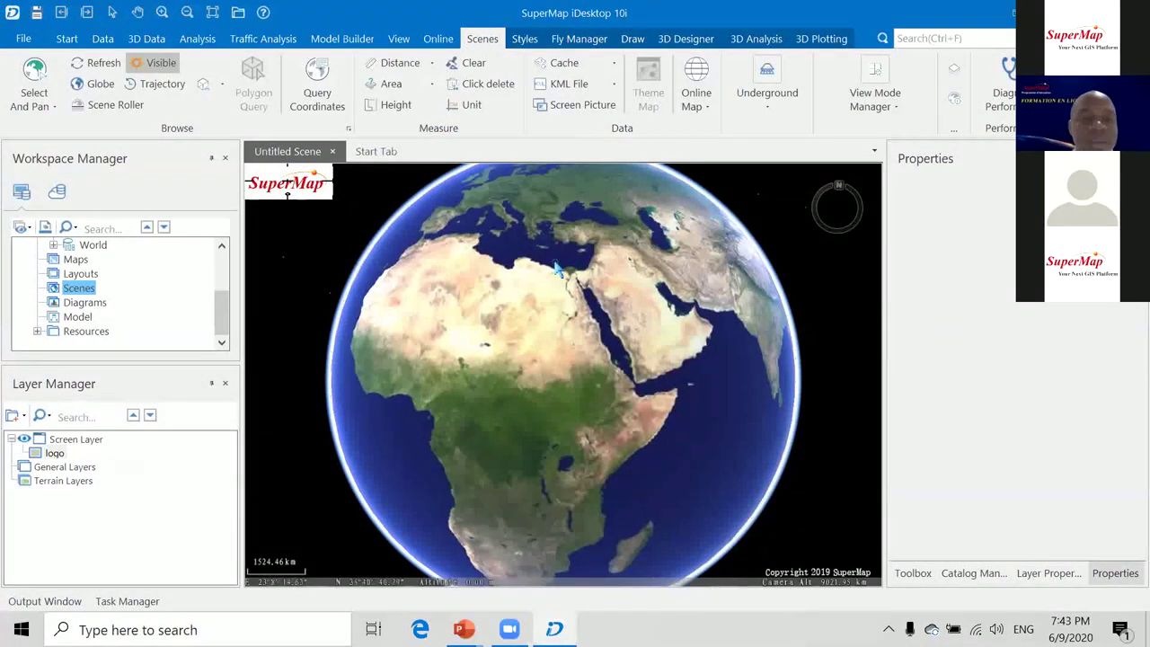
# Switch to the PowerPoint slide show to check the slide on adding a screen layer, and return to SuperMap iDesktop.
pyautogui.click(464, 629)
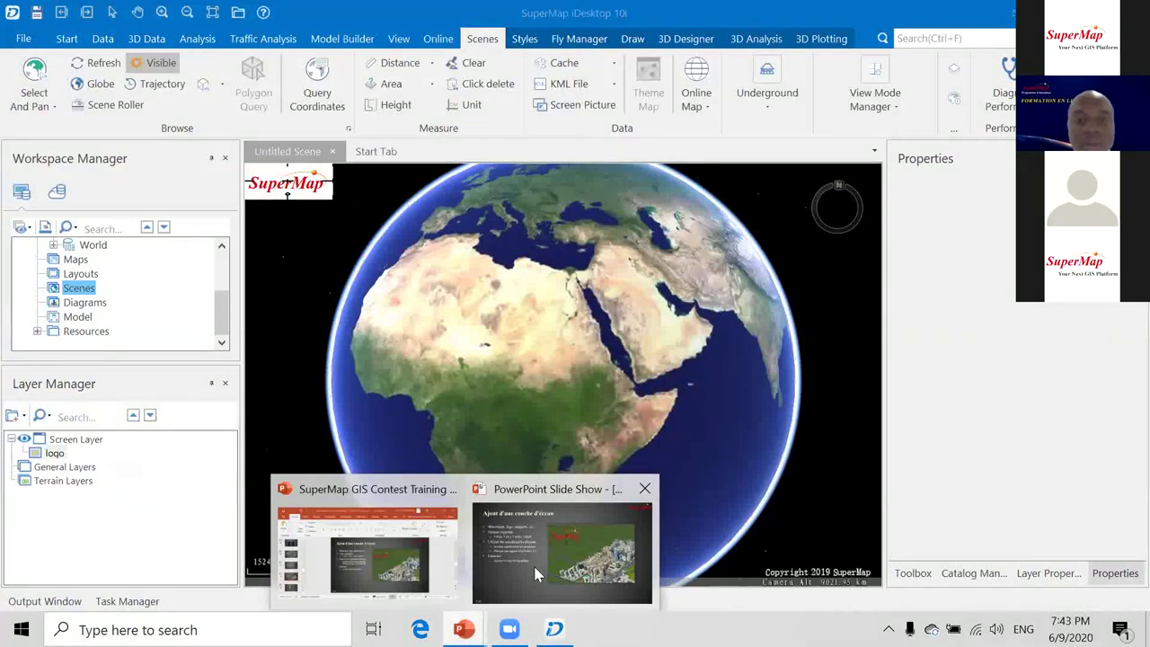
pyautogui.click(561, 504)
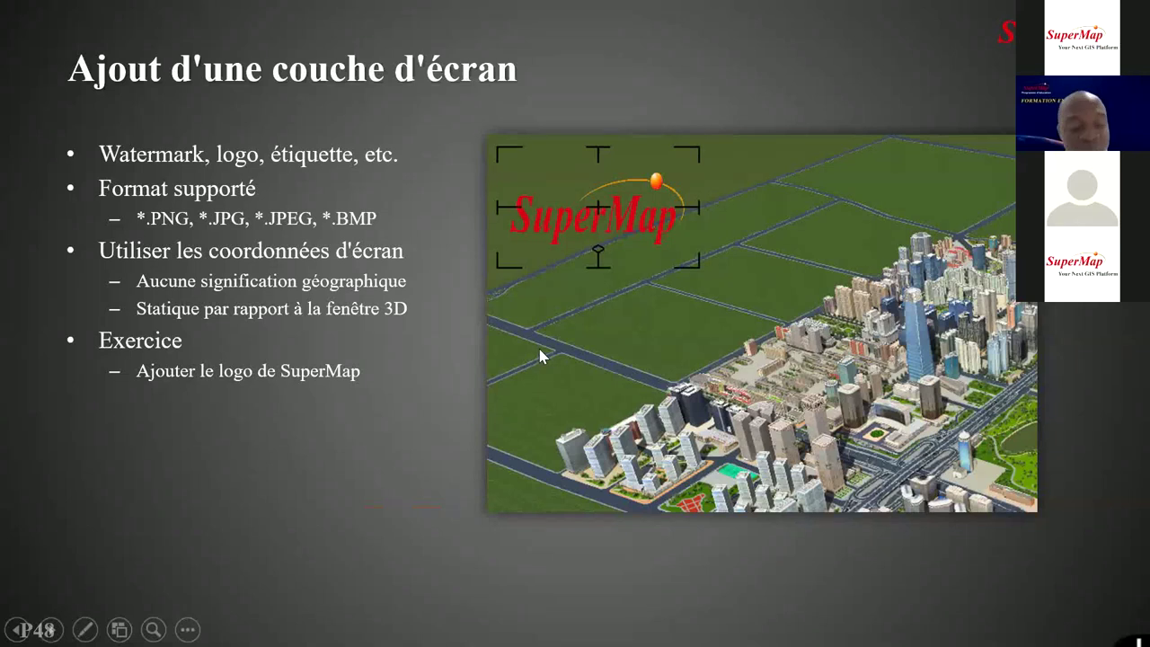
pyautogui.hotkey('alt', 'Tab')
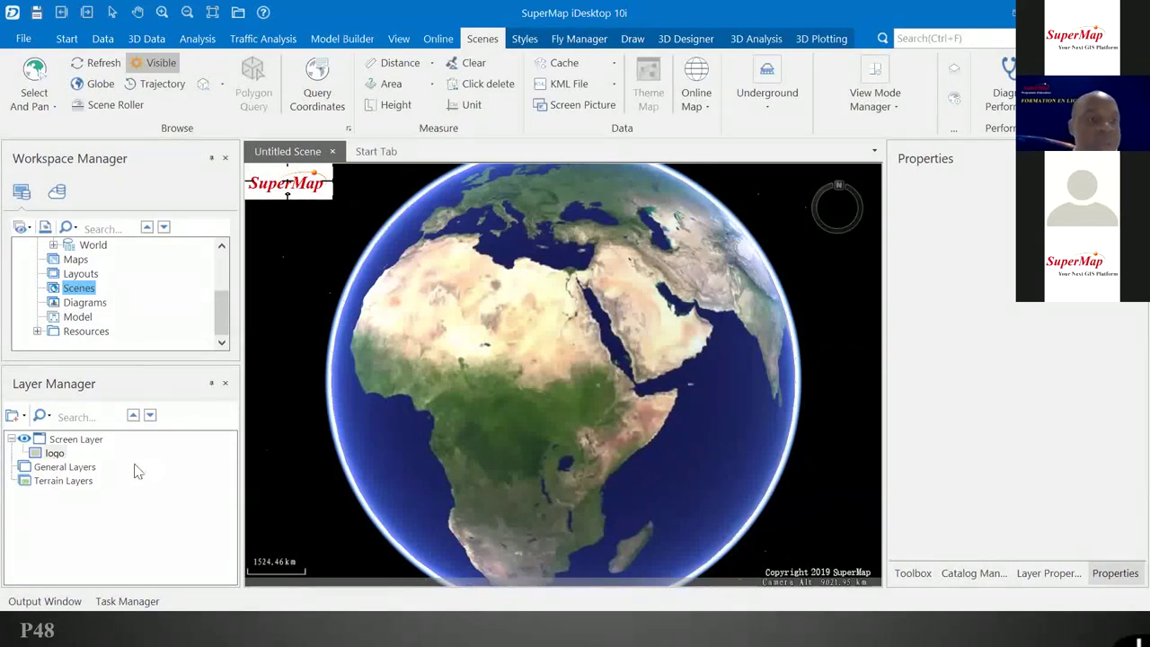
# Start adding an image cache layer to General Layers and set the file type to All Supported 3D Cache Files.
pyautogui.click(65, 467)
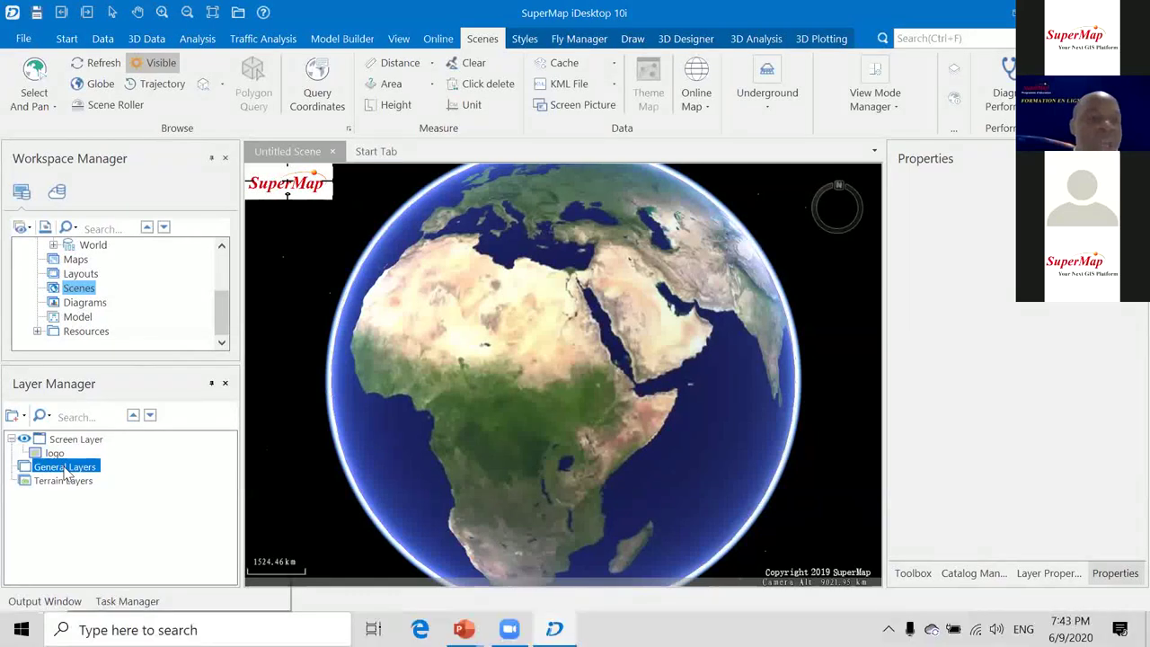
pyautogui.rightClick(70, 469)
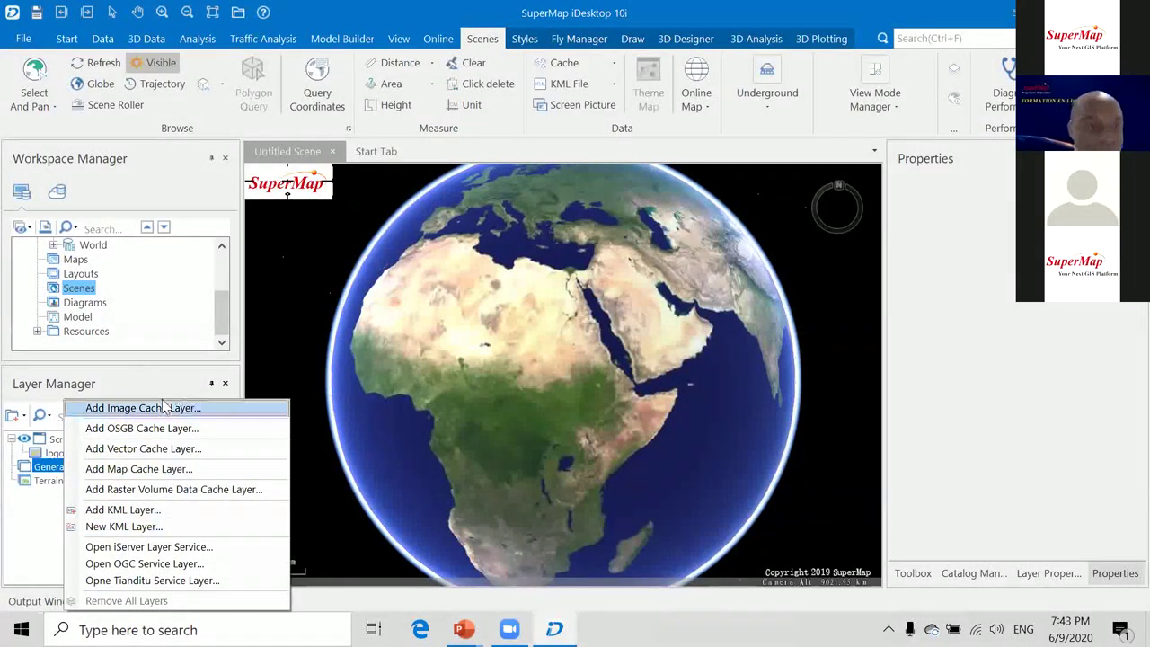
pyautogui.click(521, 373)
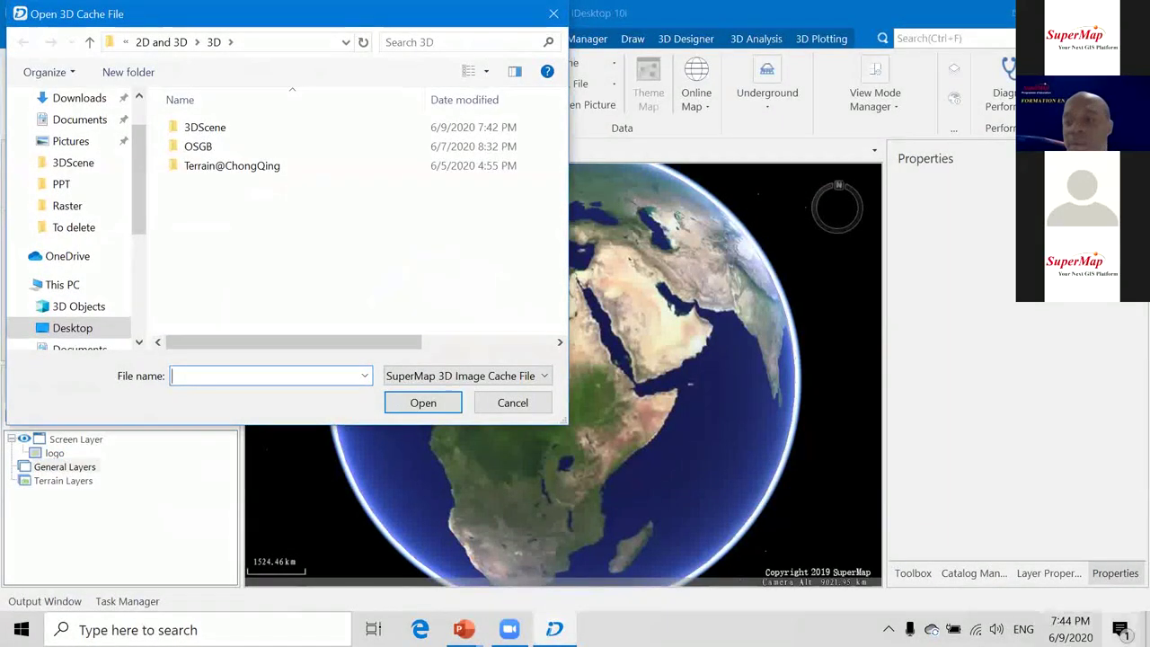
pyautogui.click(1120, 628)
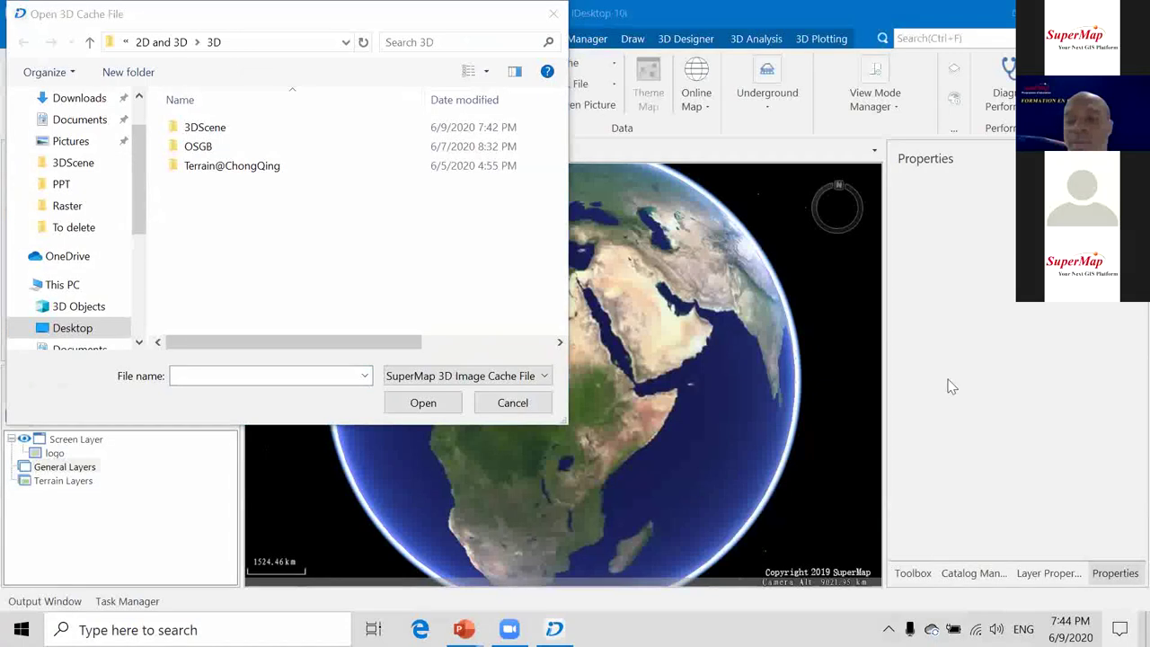
pyautogui.click(857, 451)
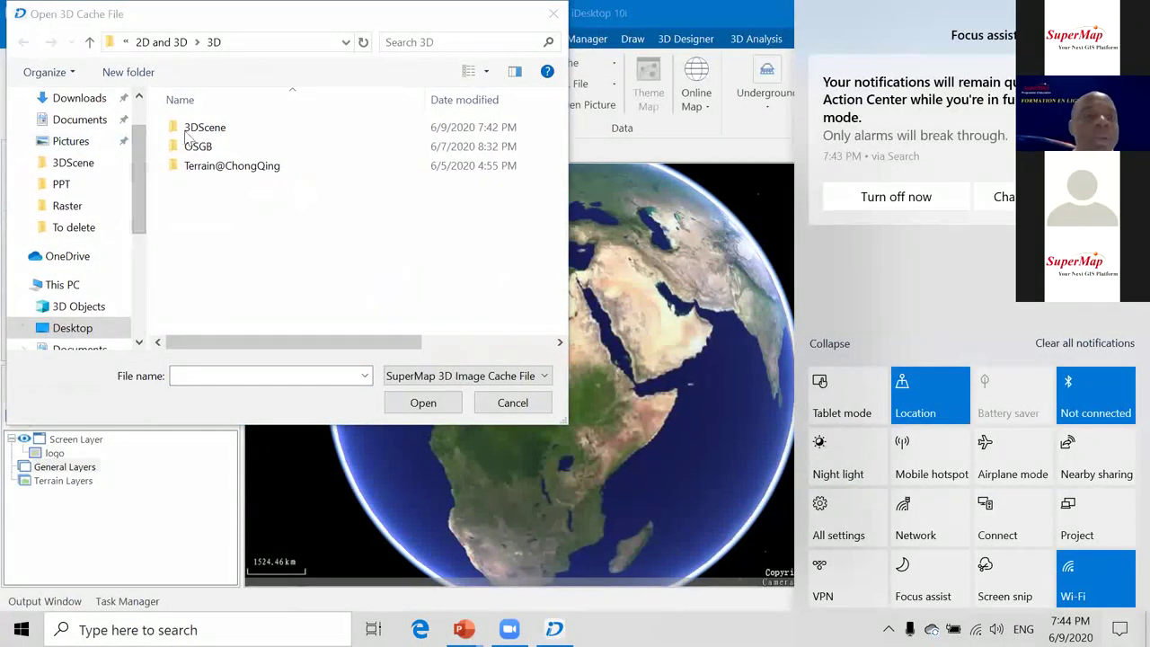
pyautogui.click(218, 131)
pyautogui.doubleClick(218, 131)
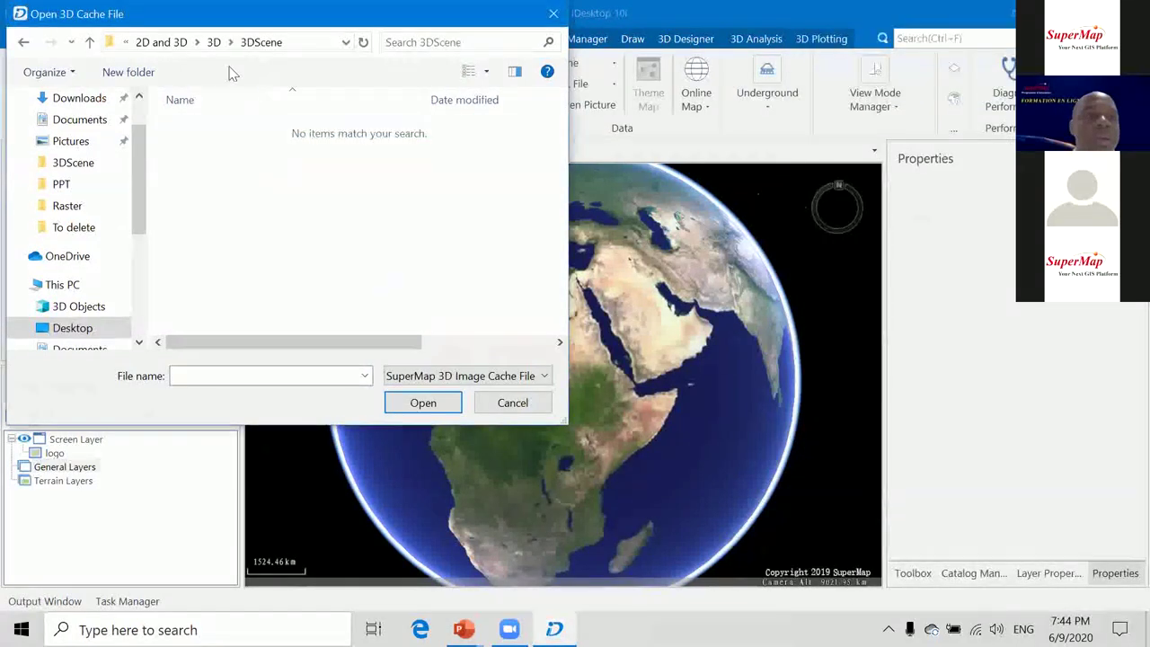
pyautogui.click(539, 376)
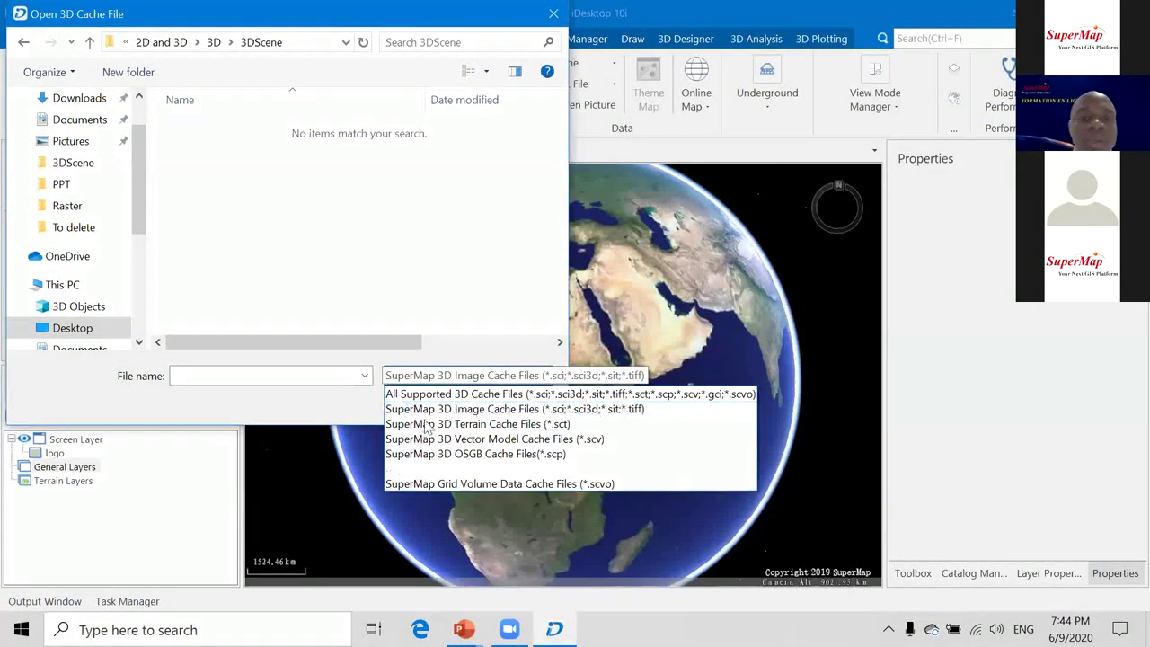
pyautogui.click(431, 393)
# Load the compressed cache file from the 3D\OSGB folder into General Layers and select its layer.
pyautogui.click(214, 42)
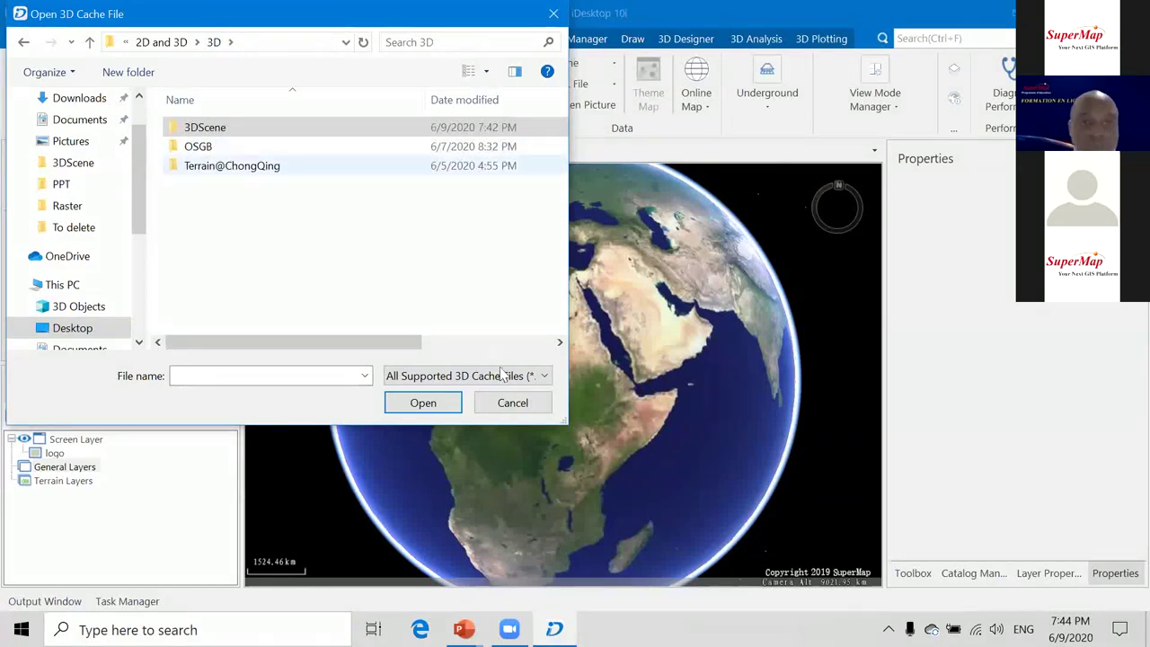
pyautogui.doubleClick(223, 147)
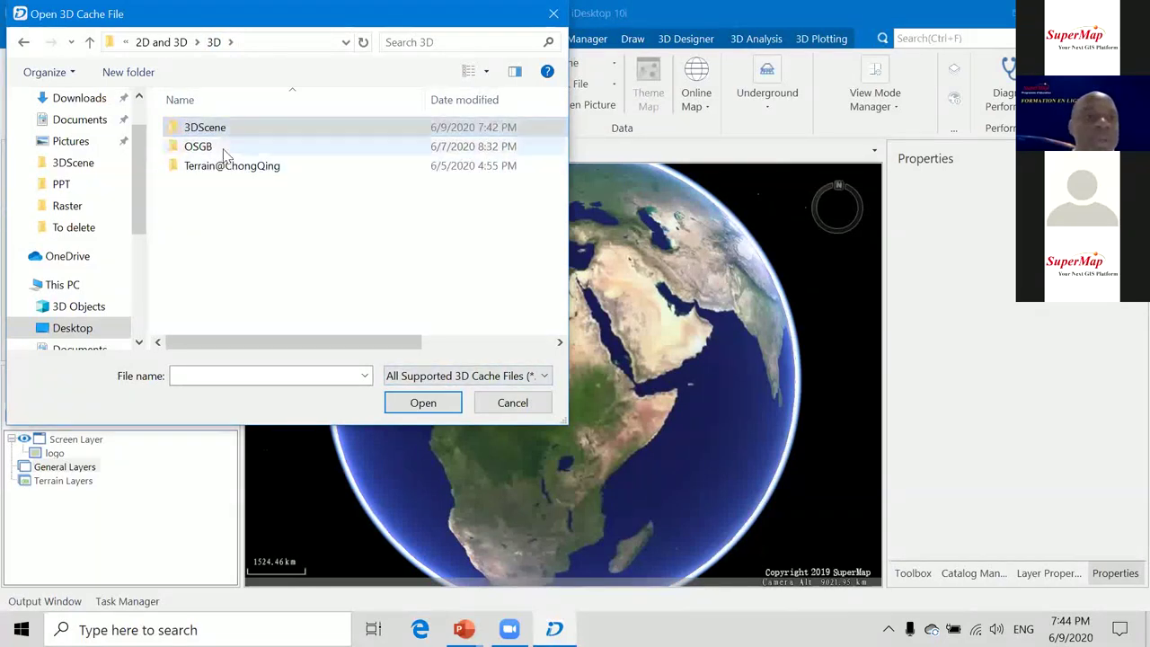
pyautogui.click(224, 146)
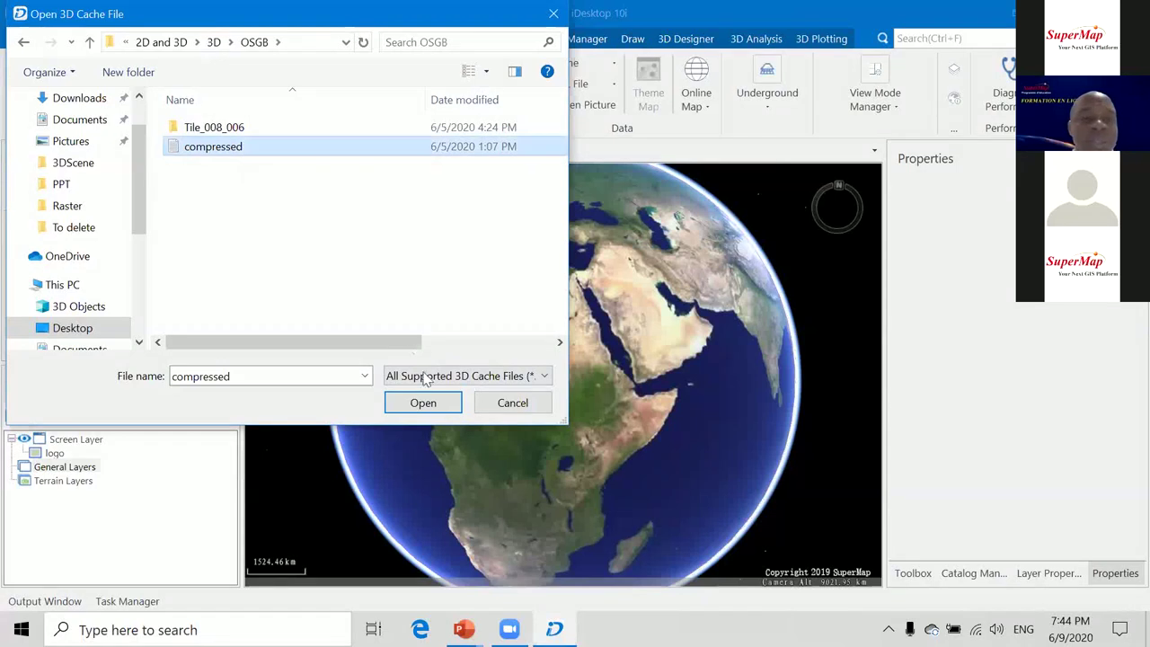
pyautogui.click(429, 404)
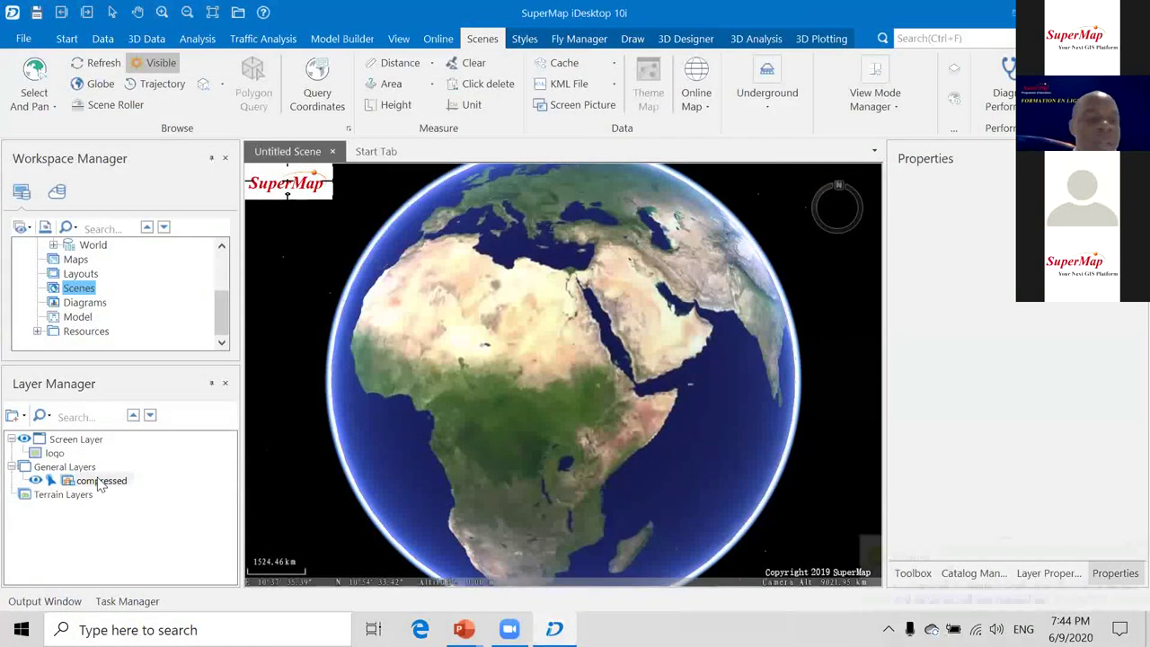
pyautogui.click(102, 480)
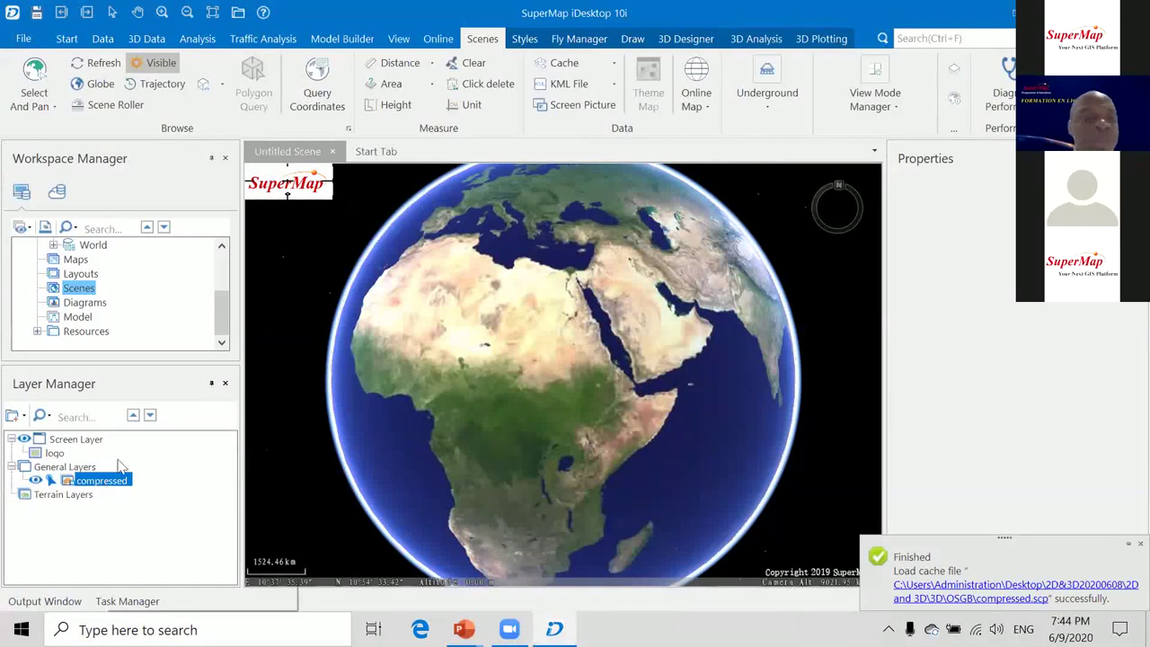
# Zoom the scene to the extent of the compressed layer.
pyautogui.rightClick(104, 481)
pyautogui.click(154, 368)
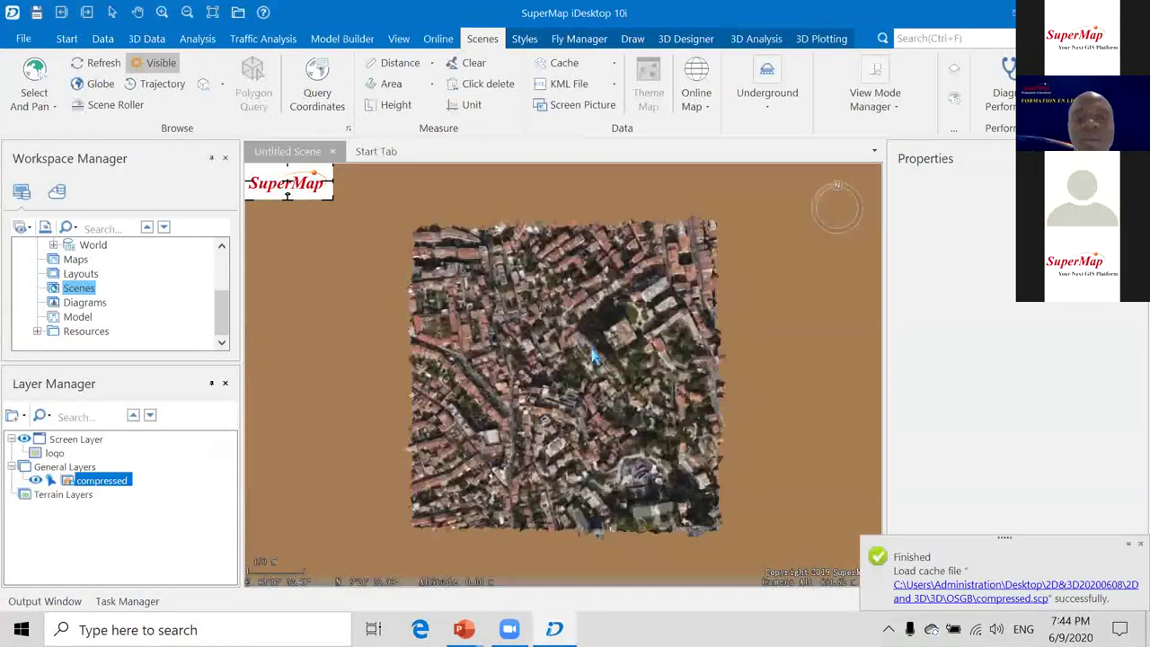
pyautogui.scroll(3, 602, 343)
pyautogui.scroll(-1, 601, 343)
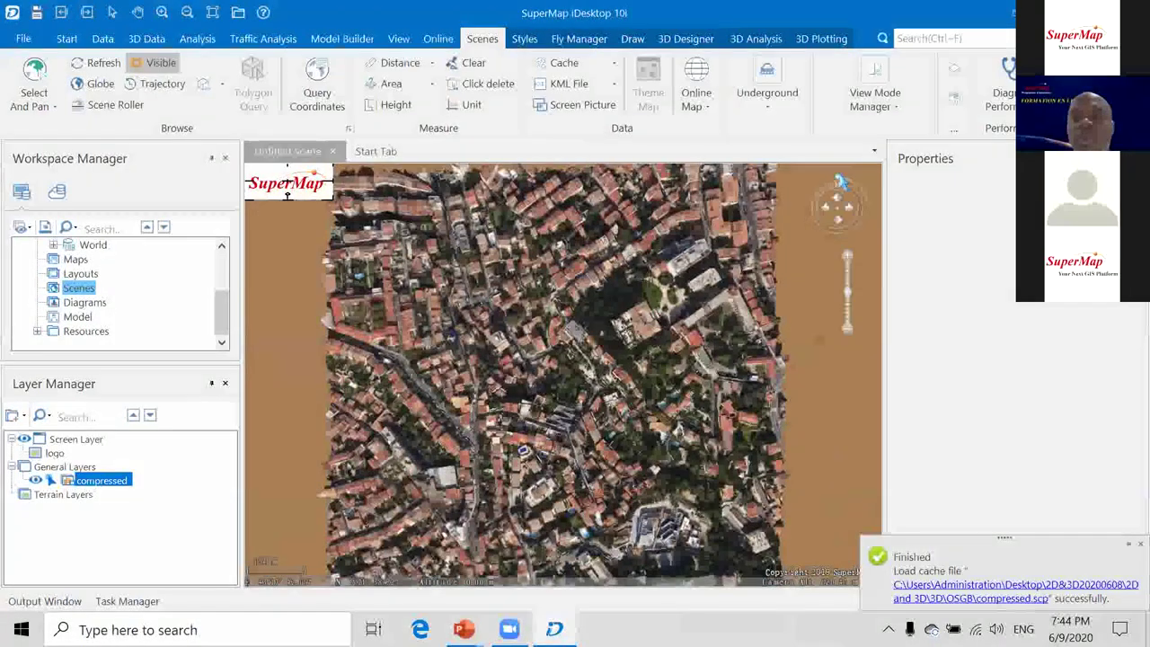
# Examine the compressed layer's city model from above, tilted toward the horizon and close up around its buildings and streets.
pyautogui.click(839, 185)
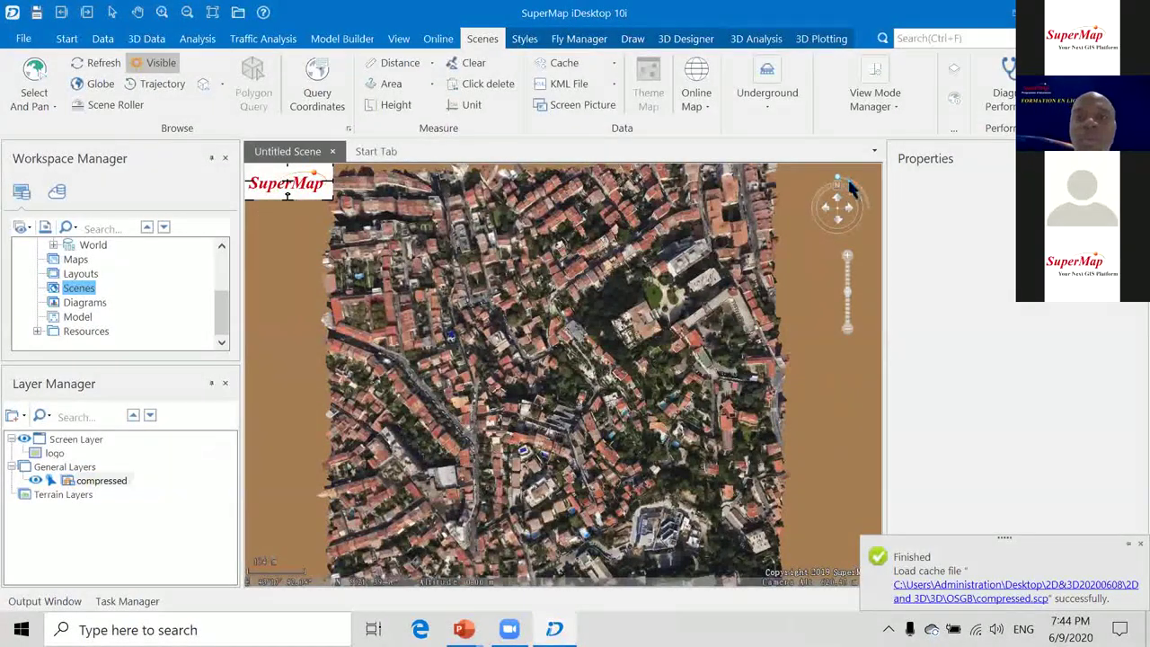
pyautogui.moveTo(849, 181); pyautogui.dragTo(857, 184)
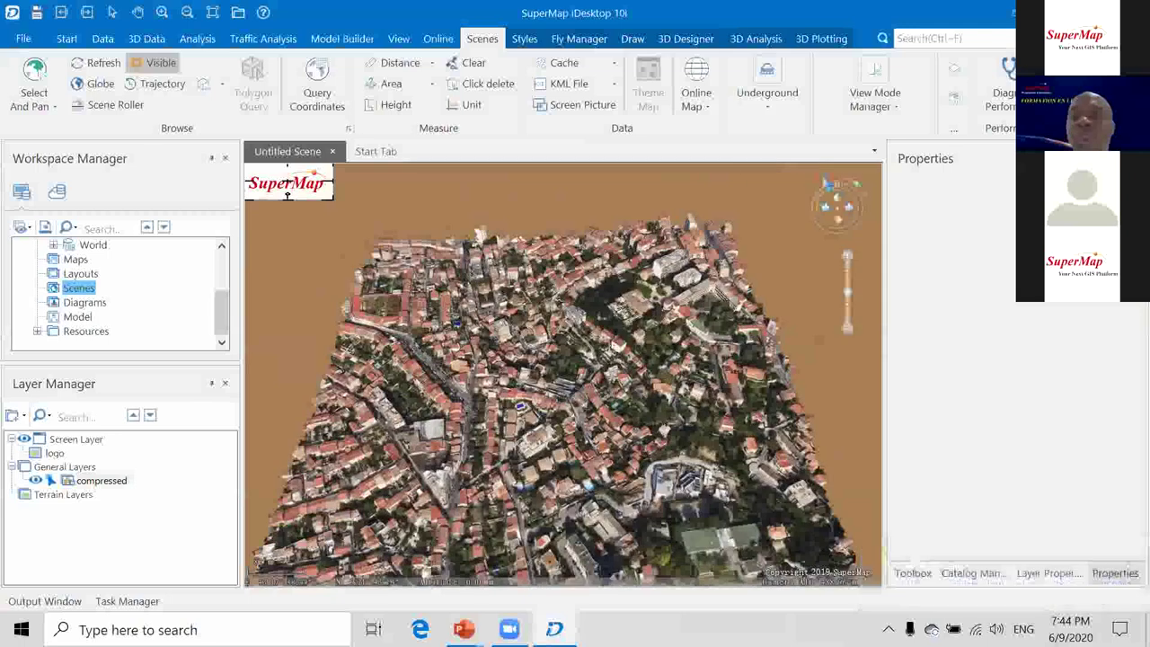
pyautogui.moveTo(867, 200); pyautogui.dragTo(848, 184)
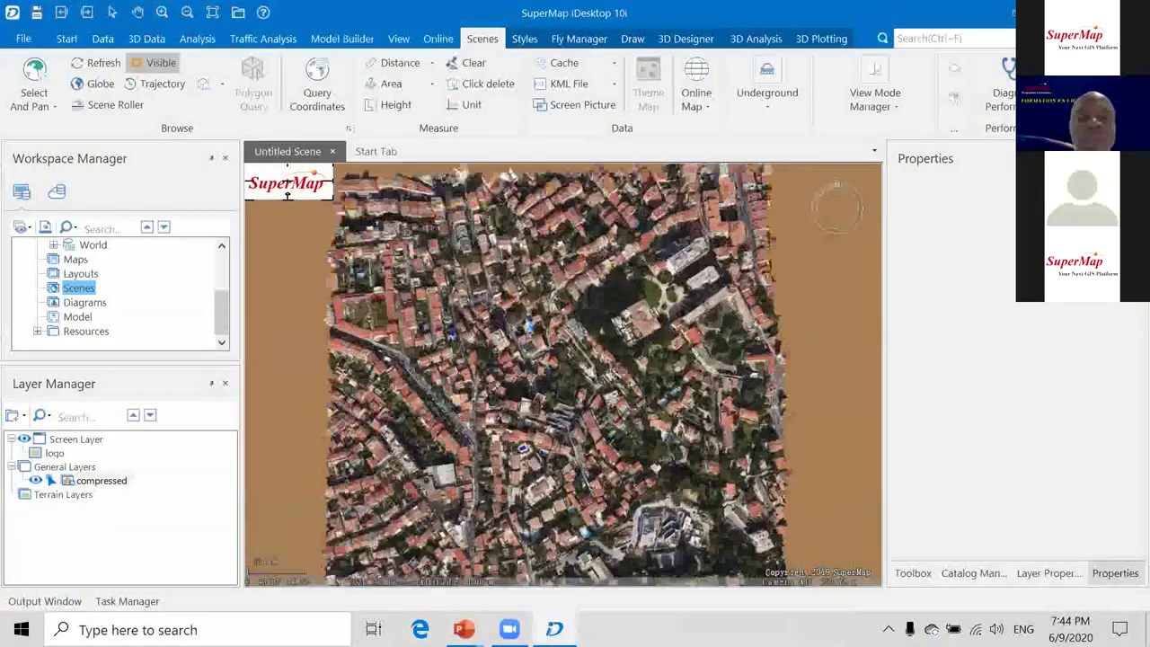
pyautogui.scroll(2, 528, 320)
pyautogui.scroll(-4, 530, 316)
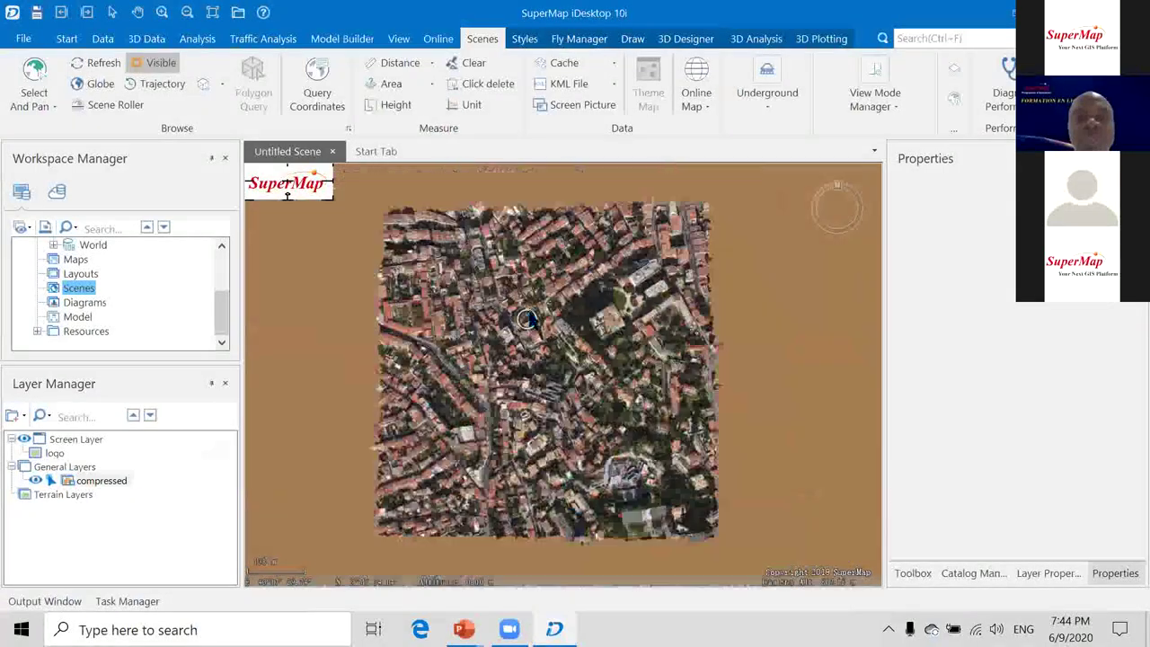
pyautogui.scroll(8, 531, 313)
pyautogui.scroll(-1, 531, 314)
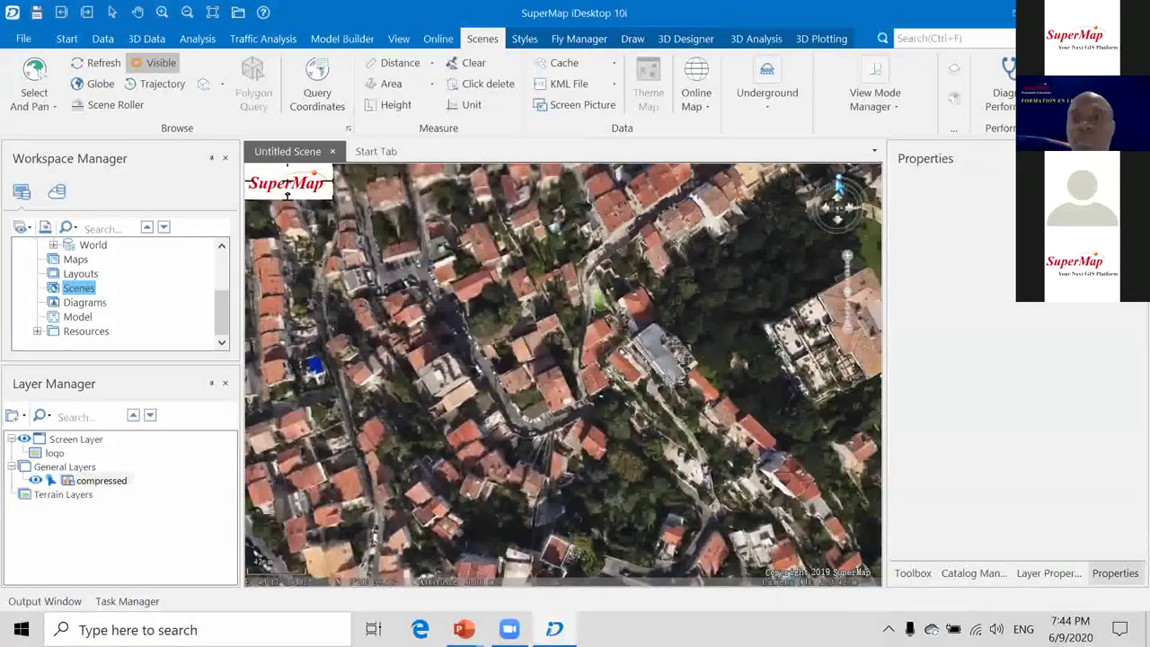
pyautogui.click(850, 190)
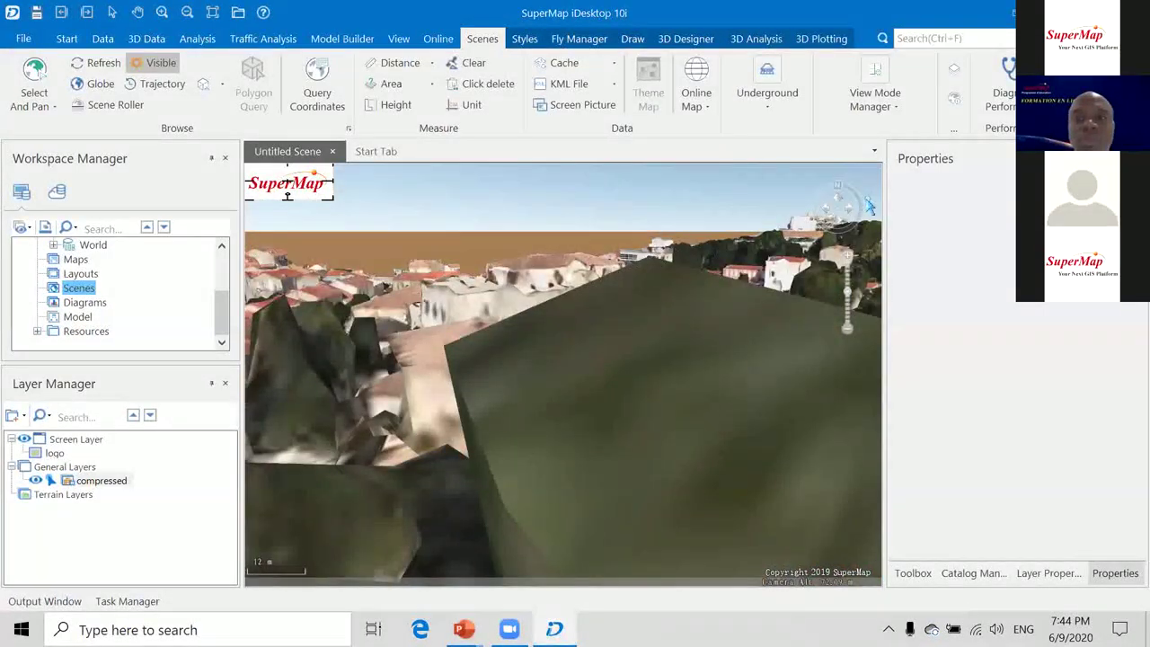
pyautogui.click(864, 195)
pyautogui.scroll(4, 532, 390)
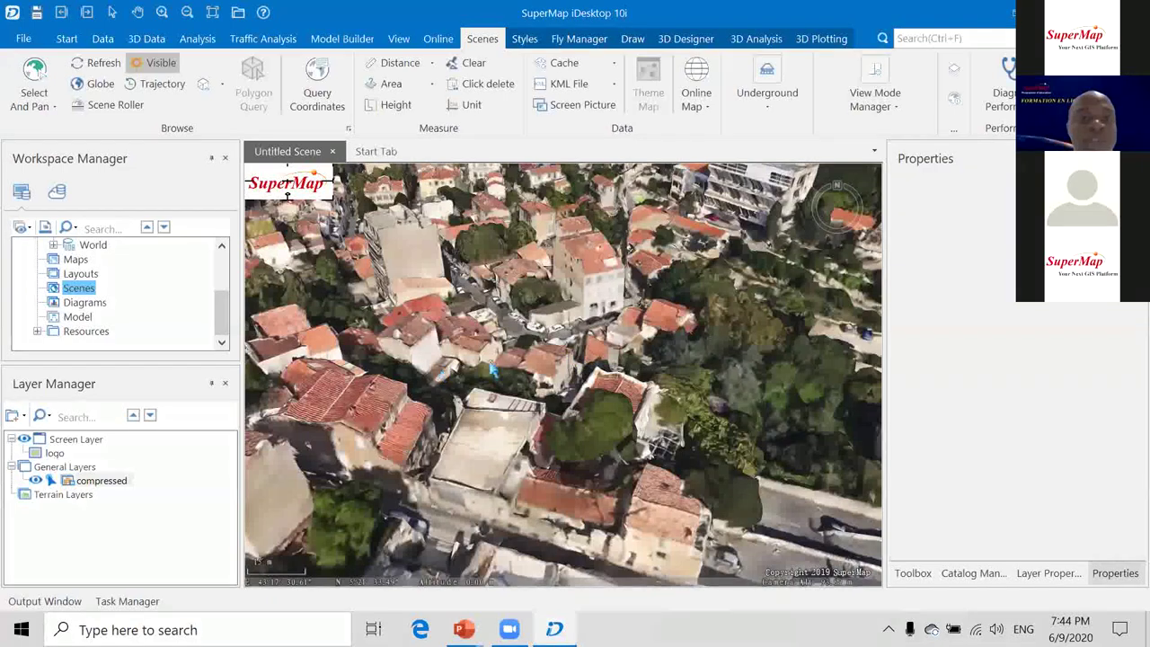
pyautogui.scroll(5, 527, 346)
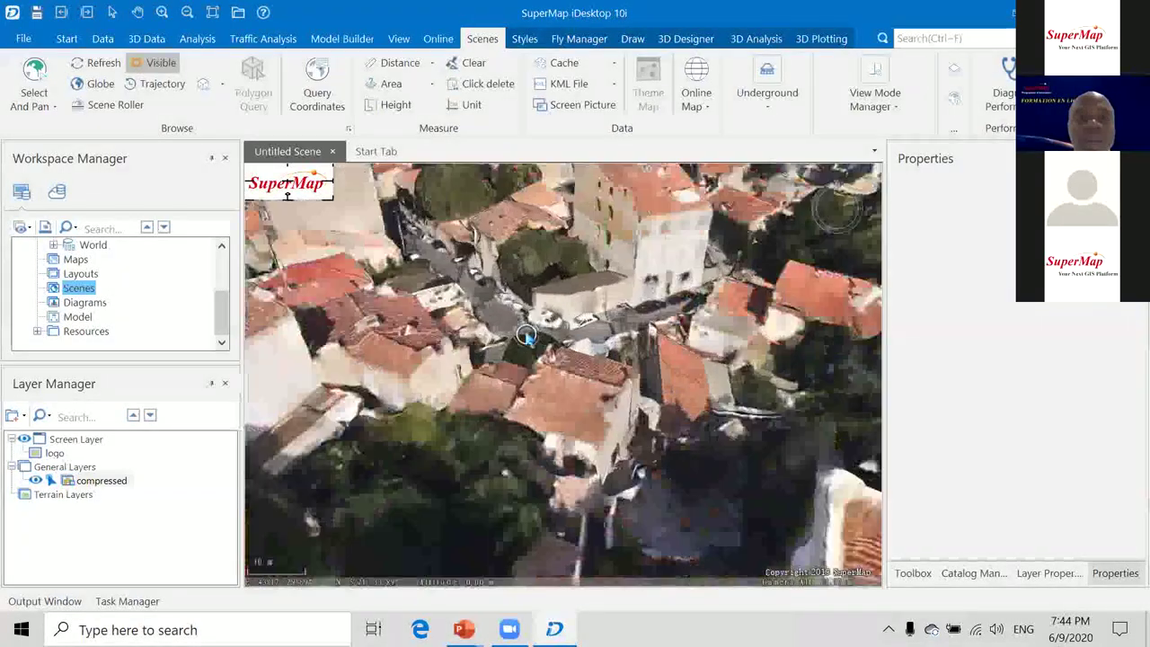
pyautogui.scroll(-5, 528, 335)
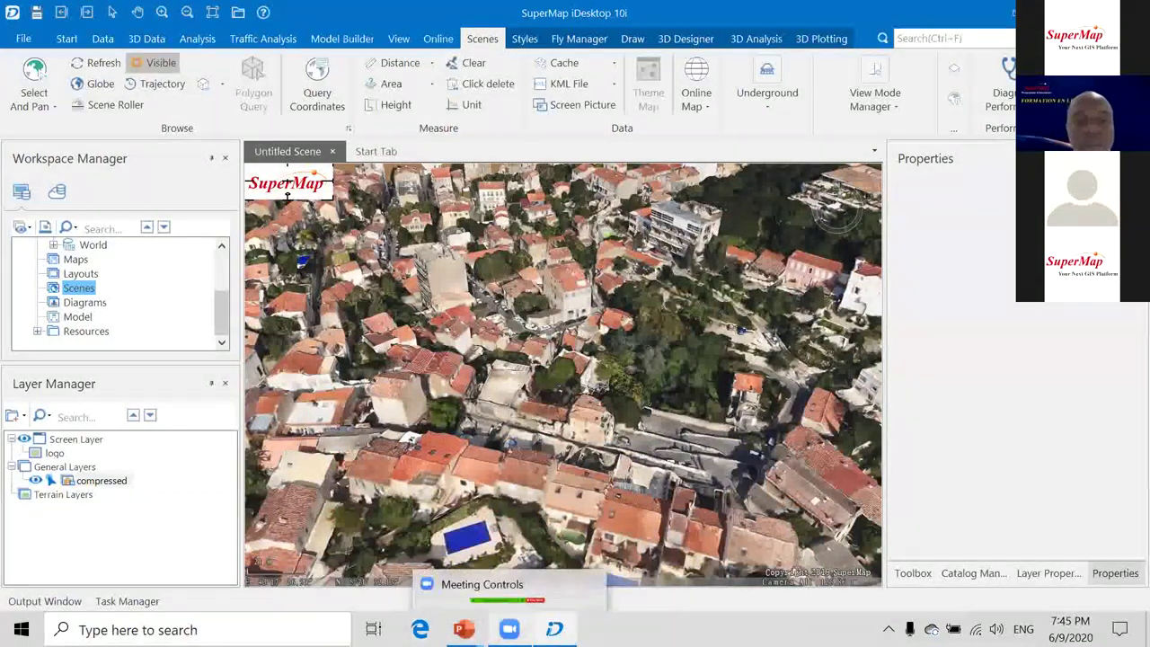
# Switch to the PowerPoint slide show to check the slide on adding a general layer, and return to SuperMap iDesktop.
pyautogui.moveTo(464, 629)
pyautogui.click(579, 539)
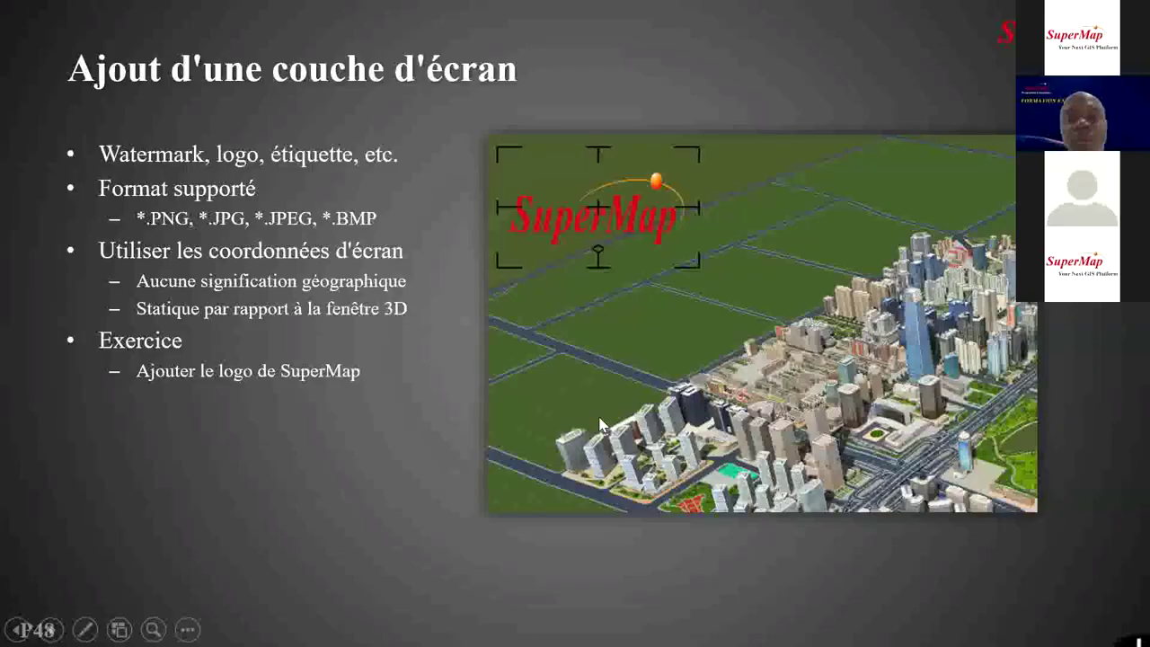
pyautogui.click(601, 424)
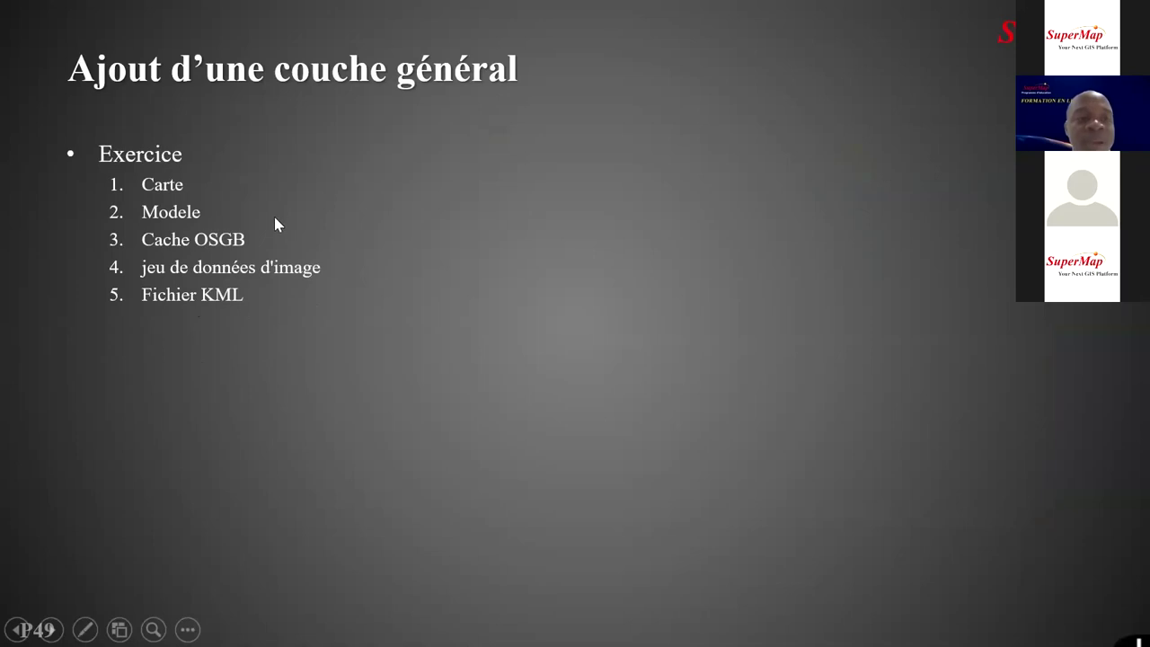
pyautogui.press('super+d')
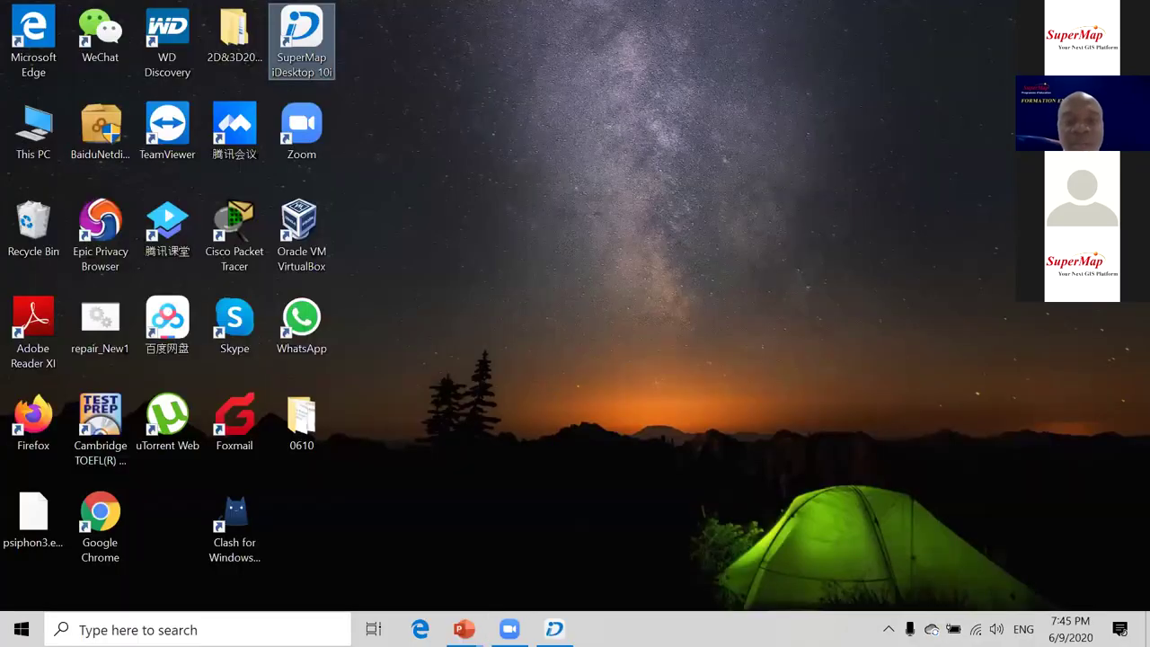
pyautogui.click(555, 628)
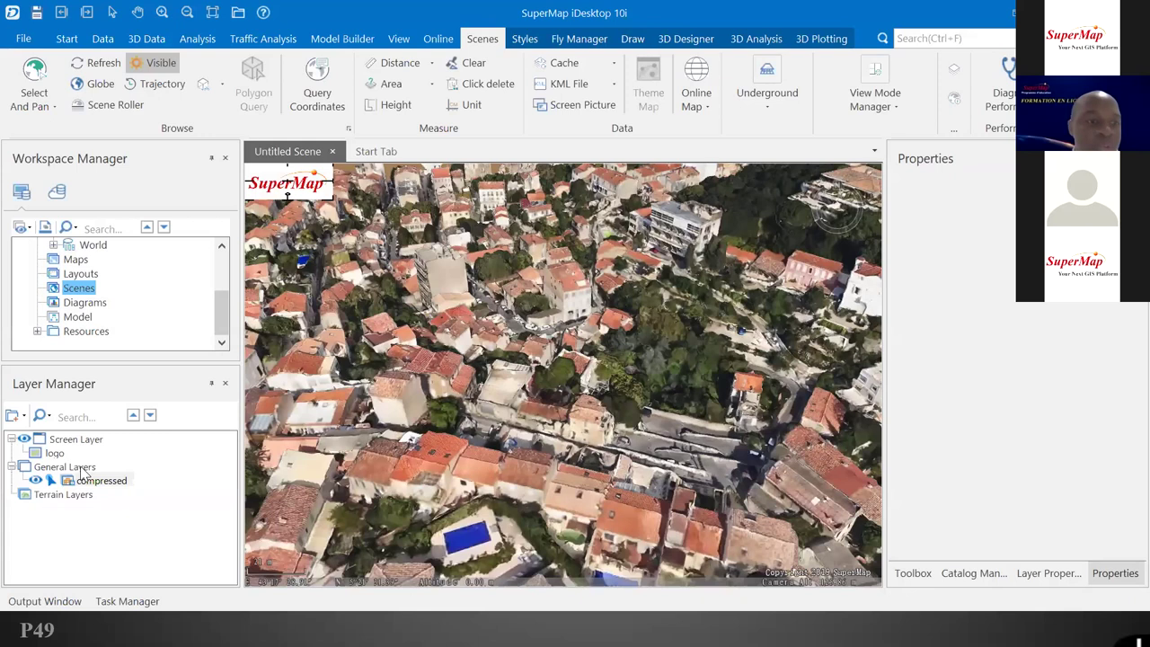
# Create a new KML layer under General Layers, saved on the Desktop with the file name Test.
pyautogui.click(80, 469)
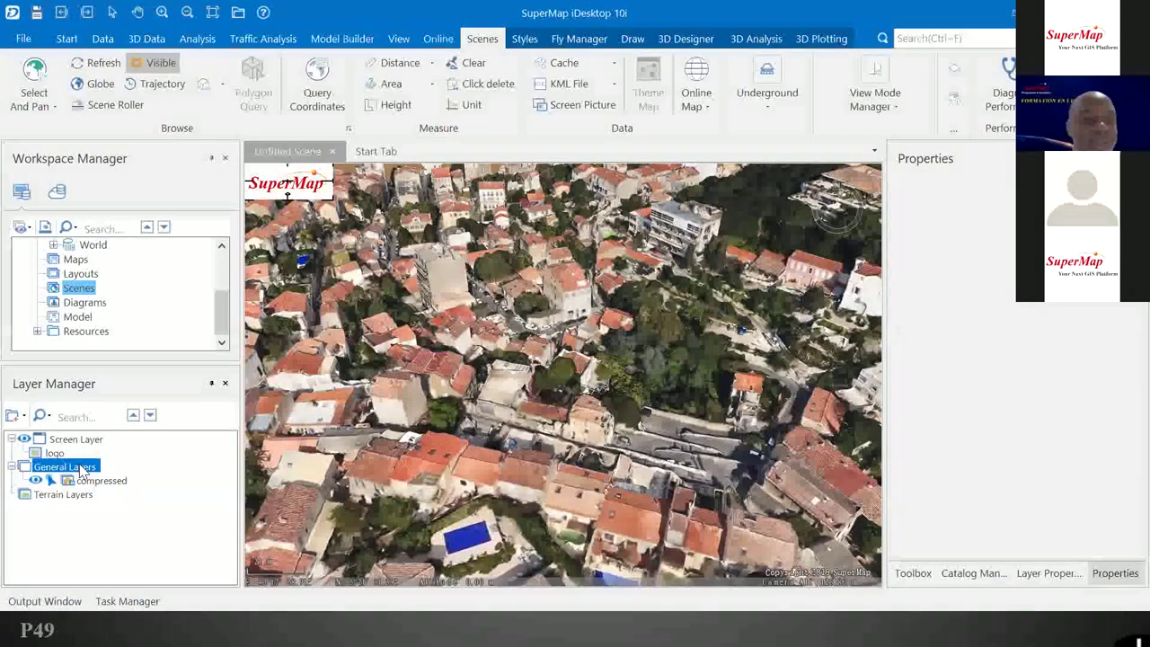
pyautogui.rightClick(81, 469)
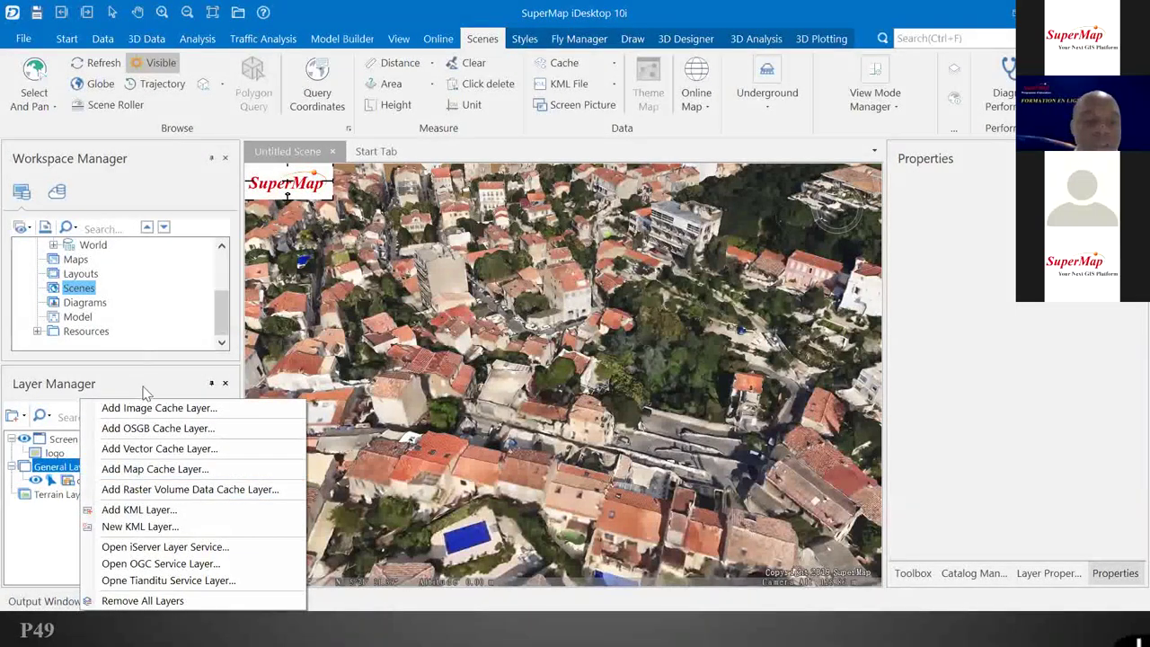
pyautogui.click(61, 469)
pyautogui.rightClick(63, 473)
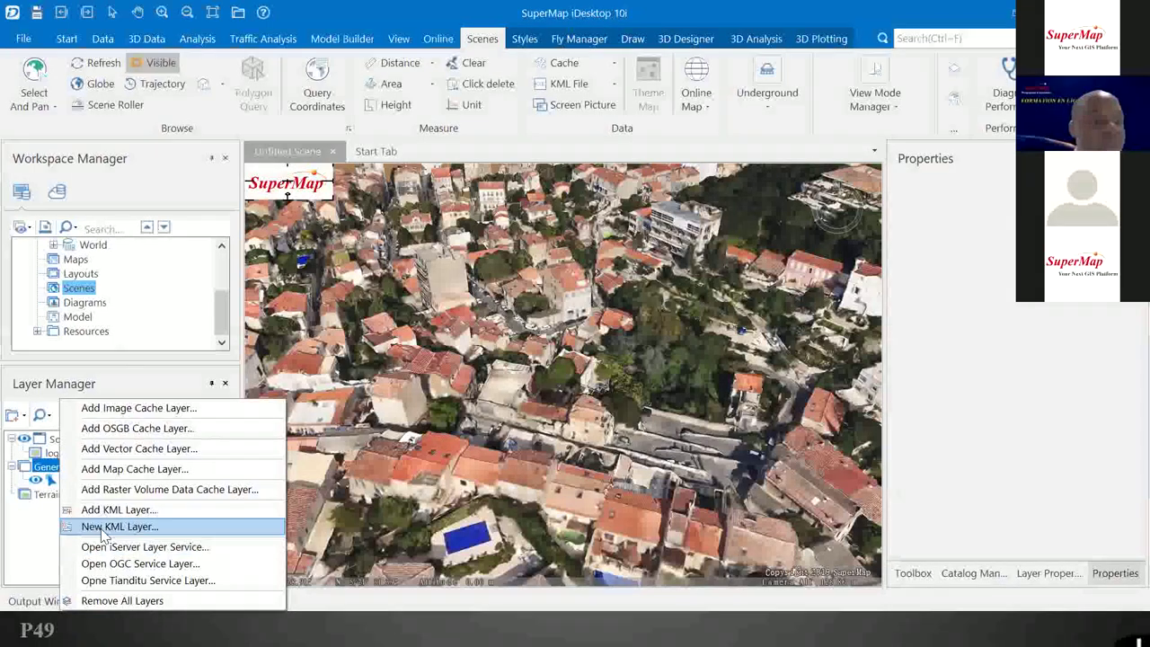
pyautogui.click(319, 478)
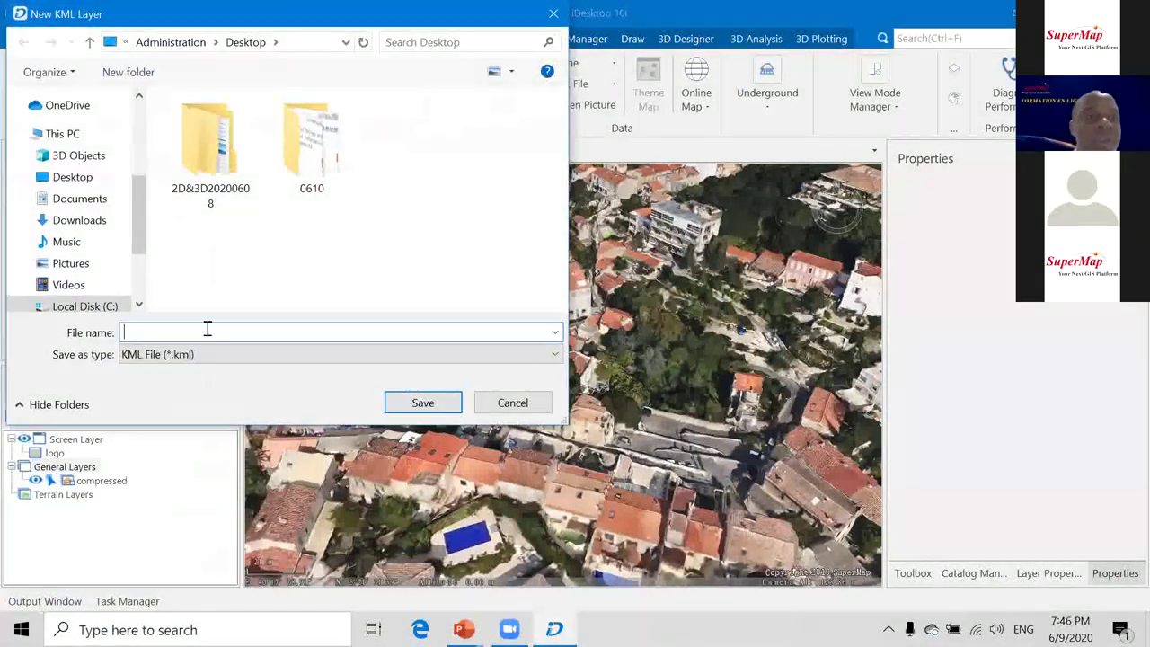
pyautogui.write('Test')
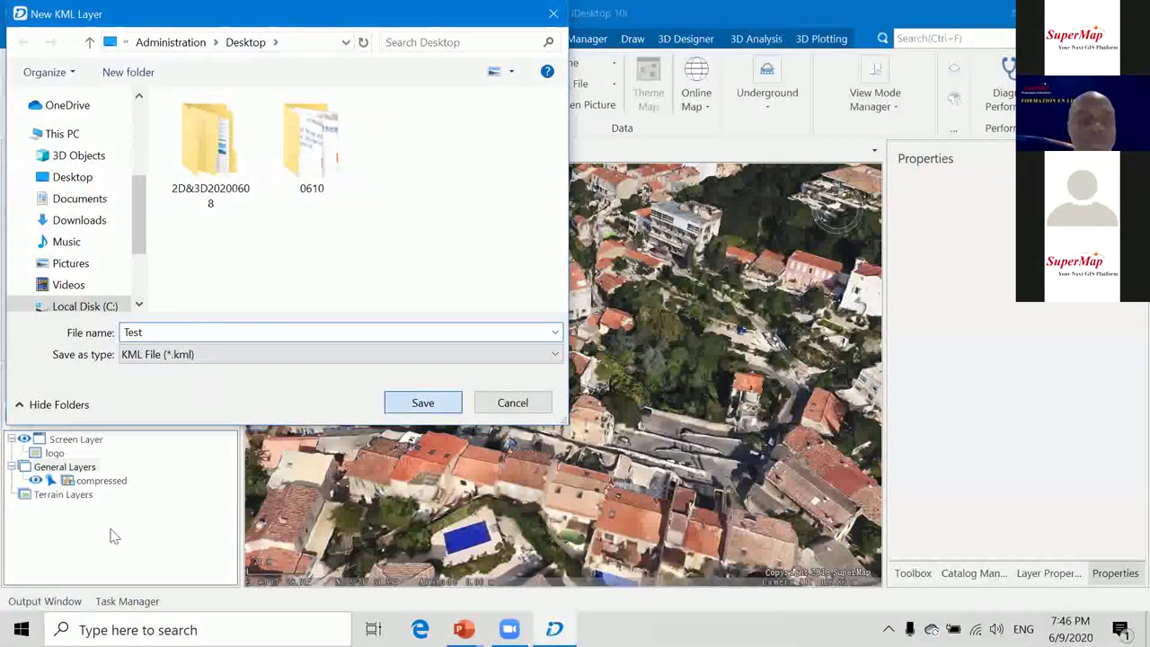
pyautogui.click(420, 402)
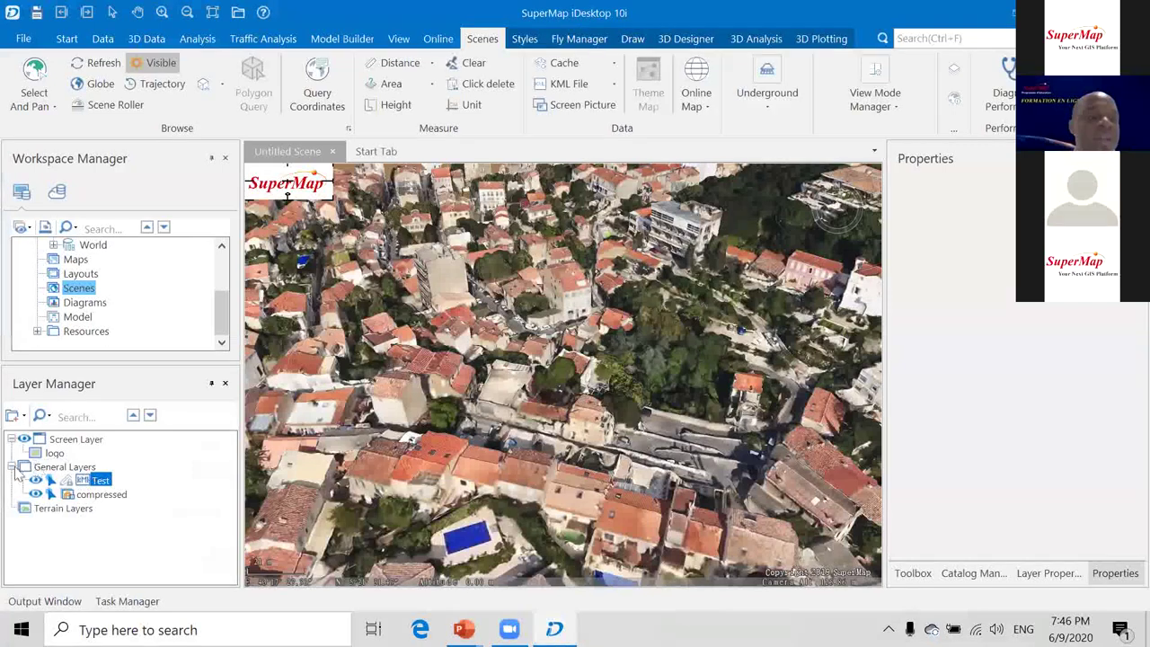
# Make the Test layer editable and start adding a model to it, browsing to the 2D&3D20200608\2D and 3D folder.
pyautogui.click(65, 480)
pyautogui.rightClick(100, 485)
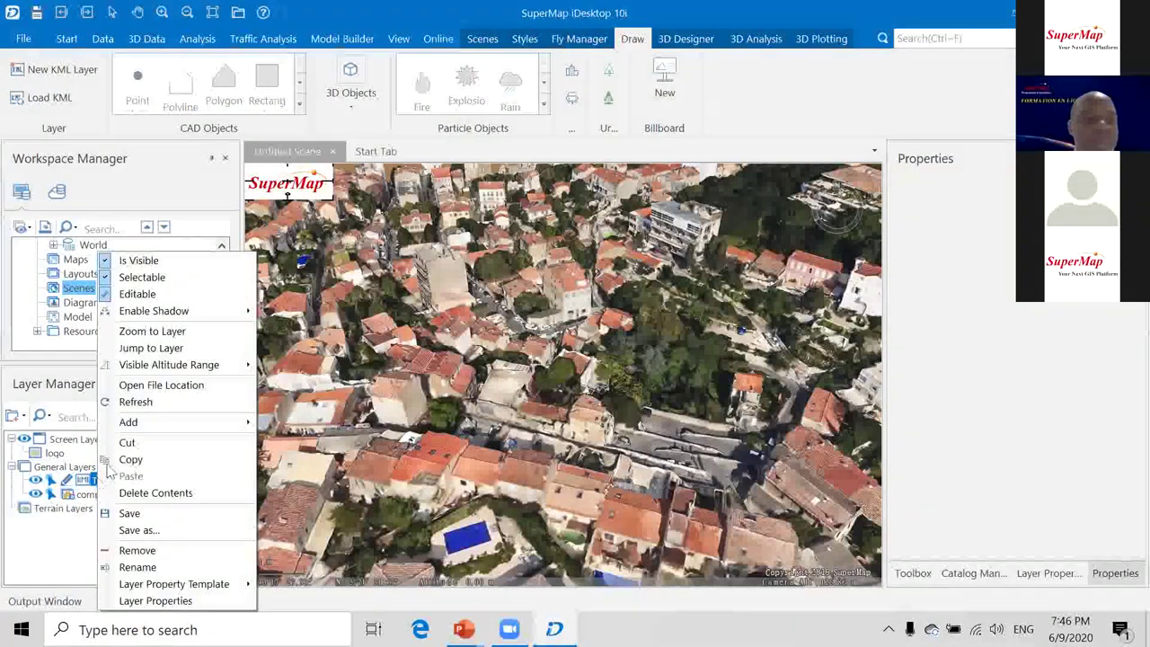
pyautogui.moveTo(223, 427)
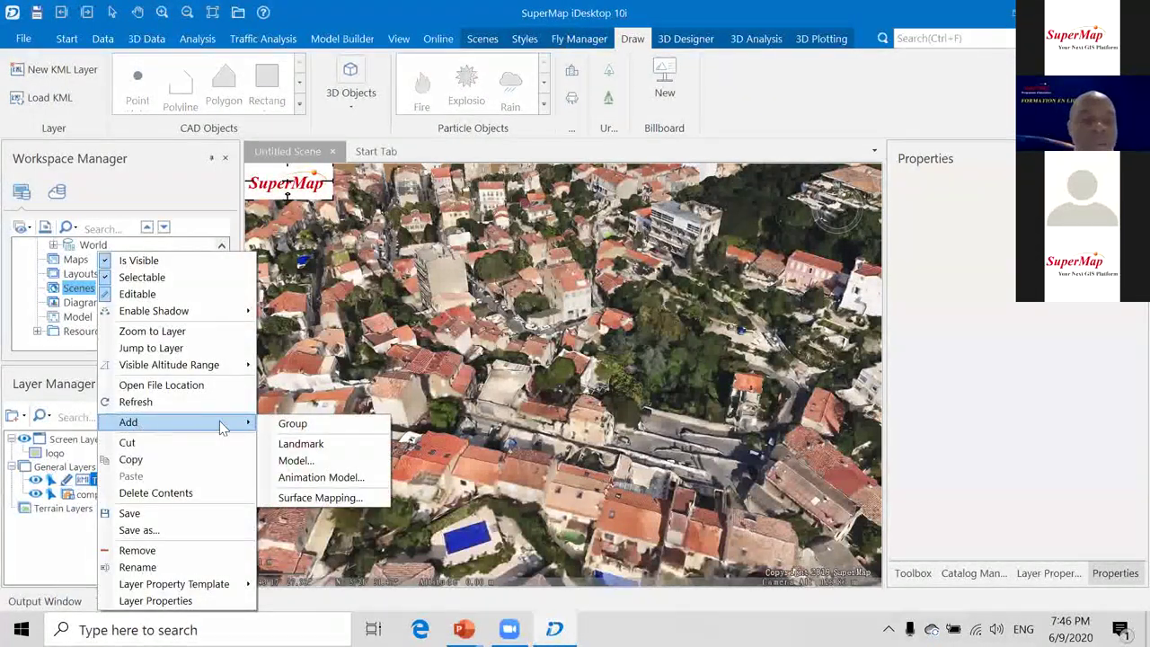
pyautogui.click(296, 460)
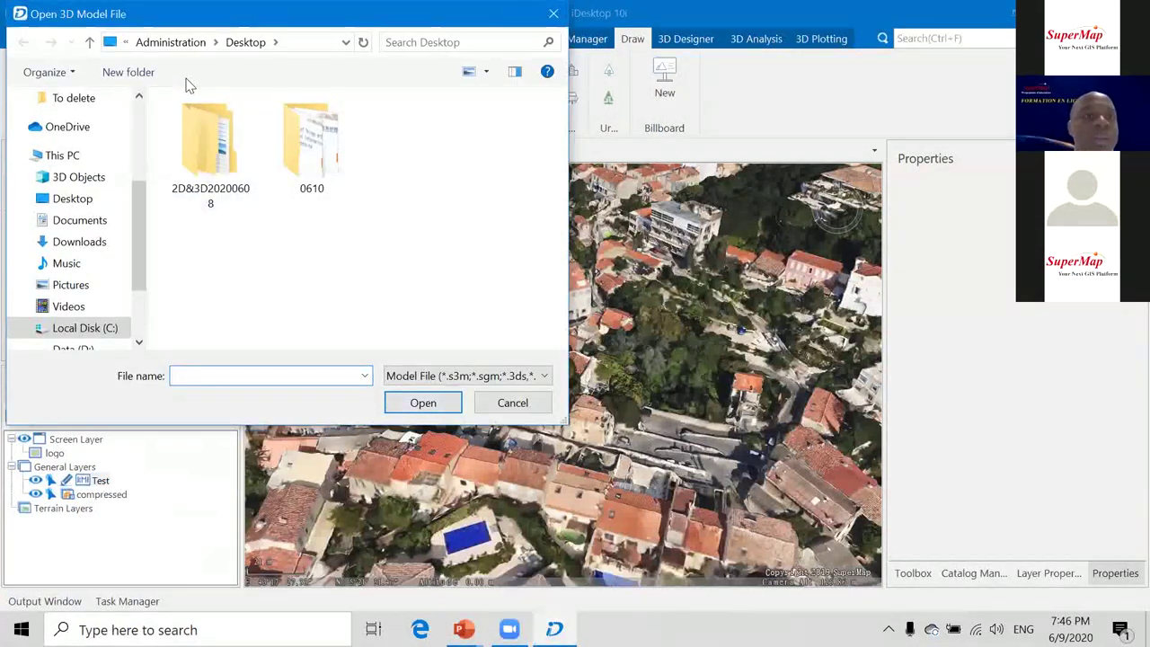
pyautogui.doubleClick(212, 119)
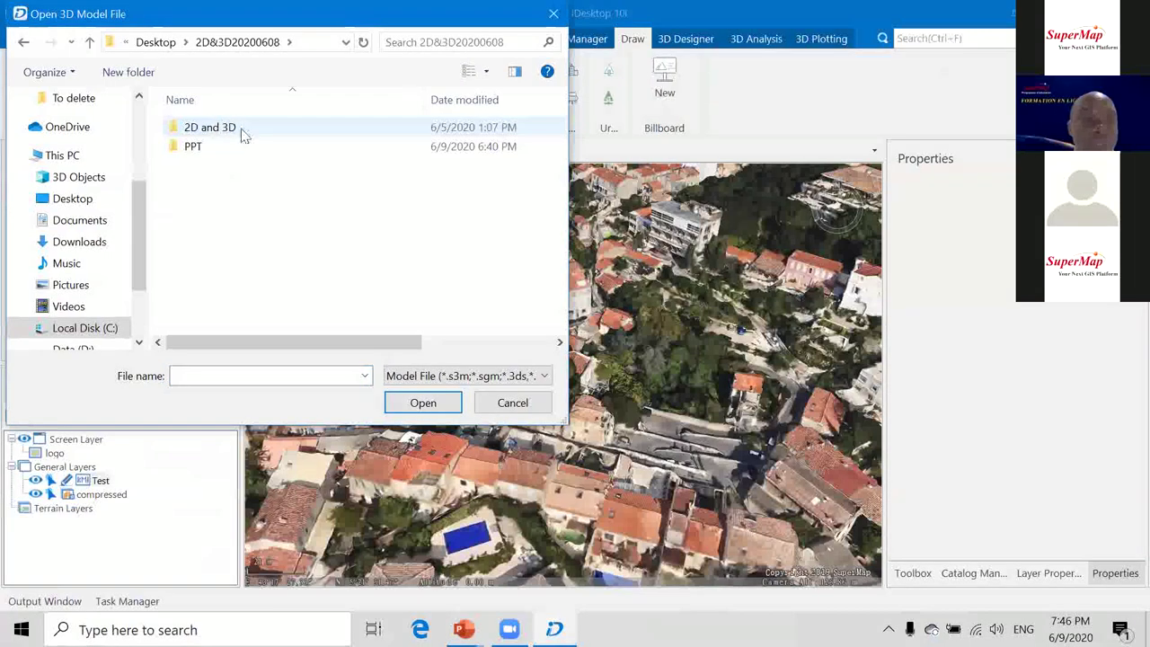
pyautogui.doubleClick(242, 128)
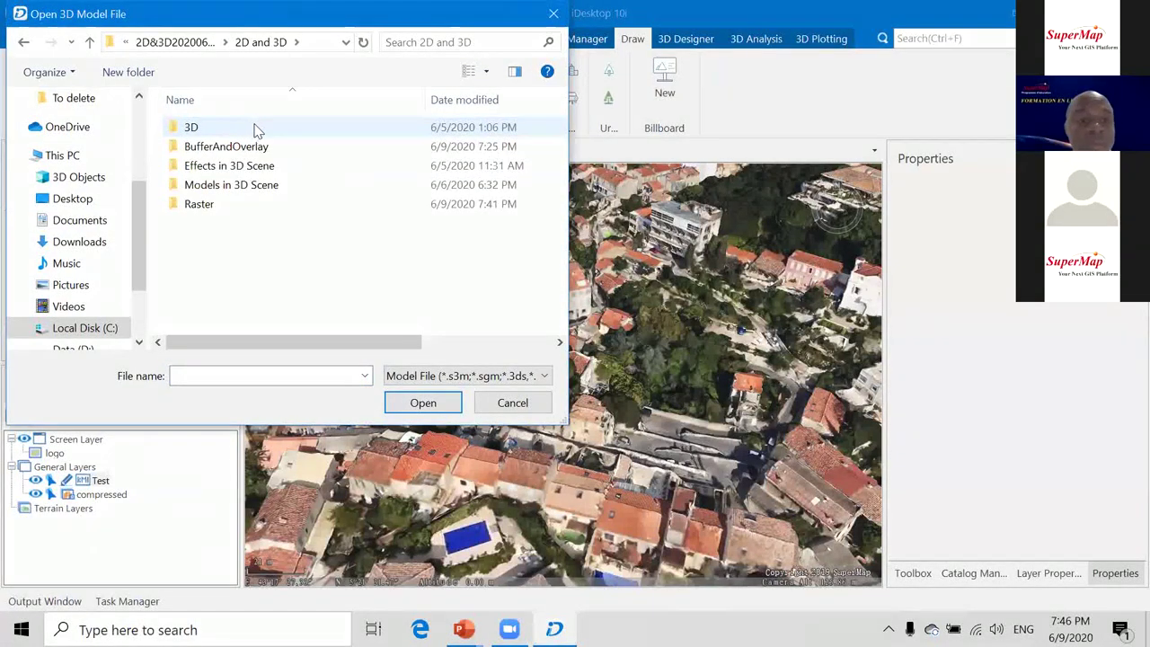
pyautogui.doubleClick(244, 128)
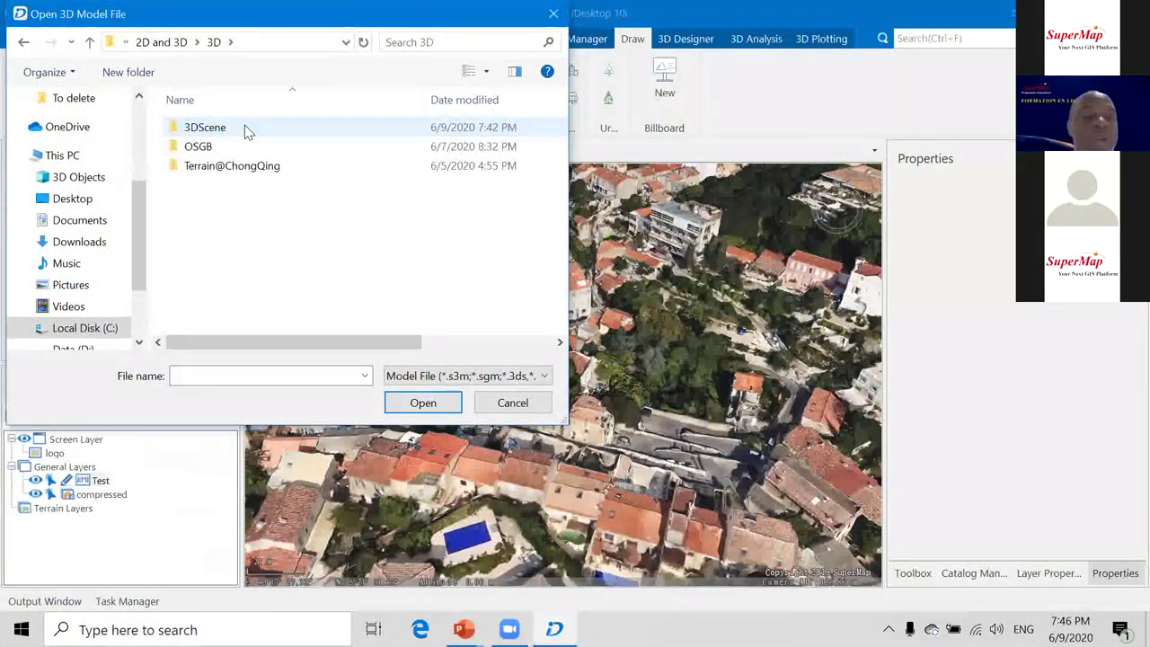
pyautogui.doubleClick(244, 126)
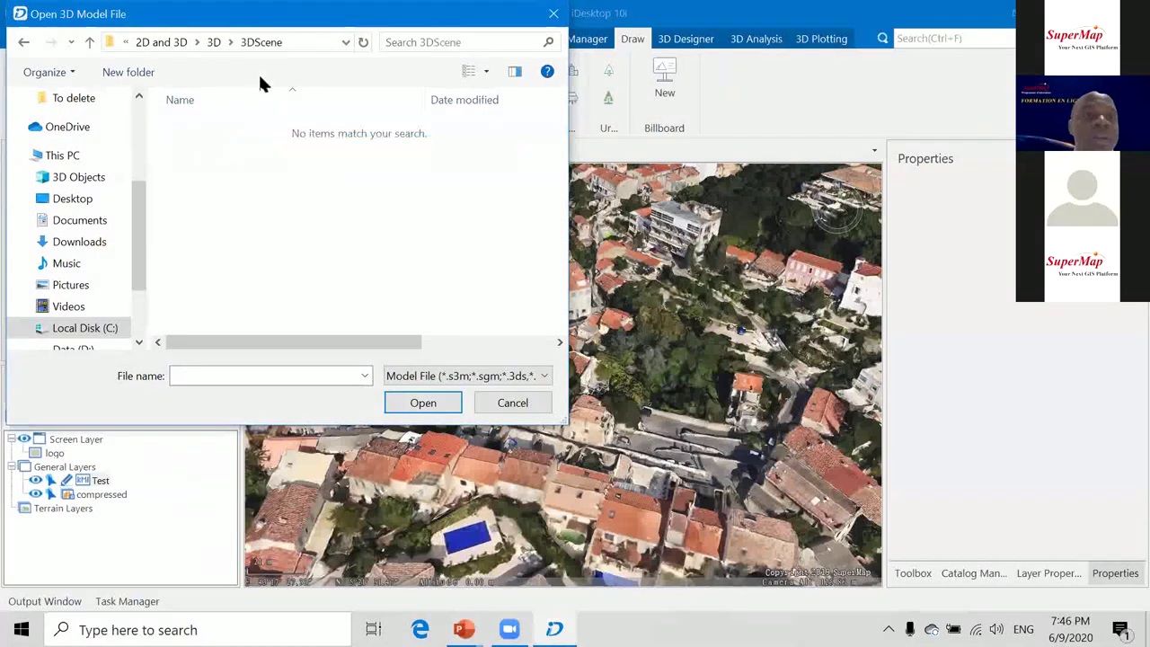
pyautogui.click(213, 45)
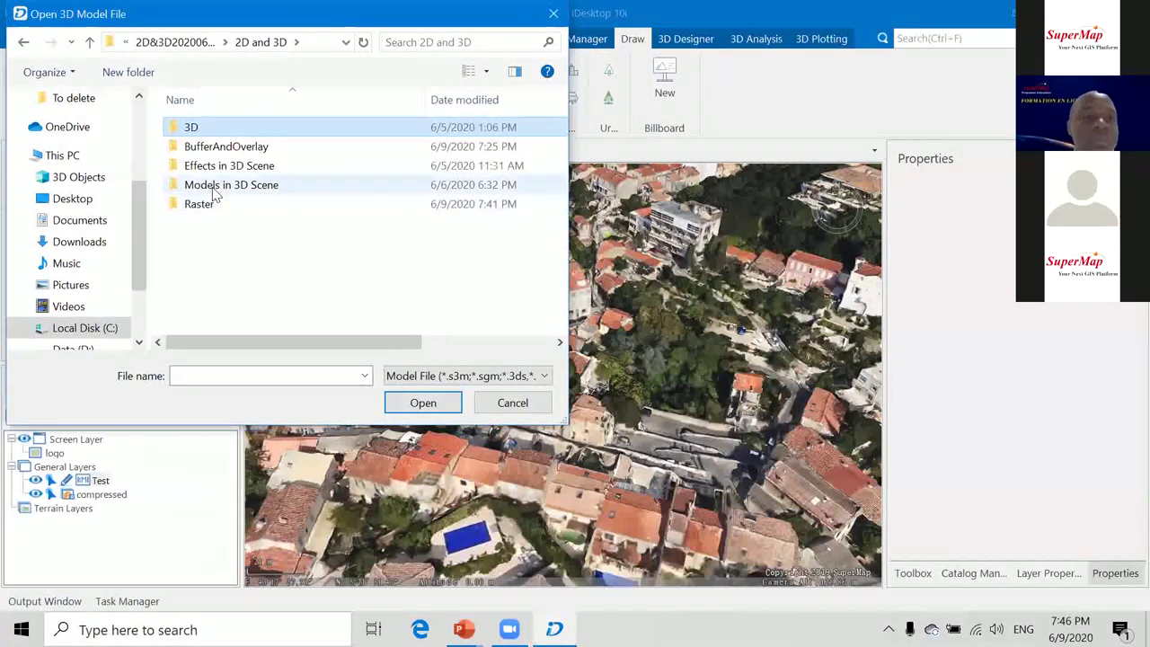
# Open car.SGM from the Models in 3D Scene\Models\Car folder as the model for the Test layer.
pyautogui.click(211, 184)
pyautogui.doubleClick(206, 182)
pyautogui.doubleClick(200, 125)
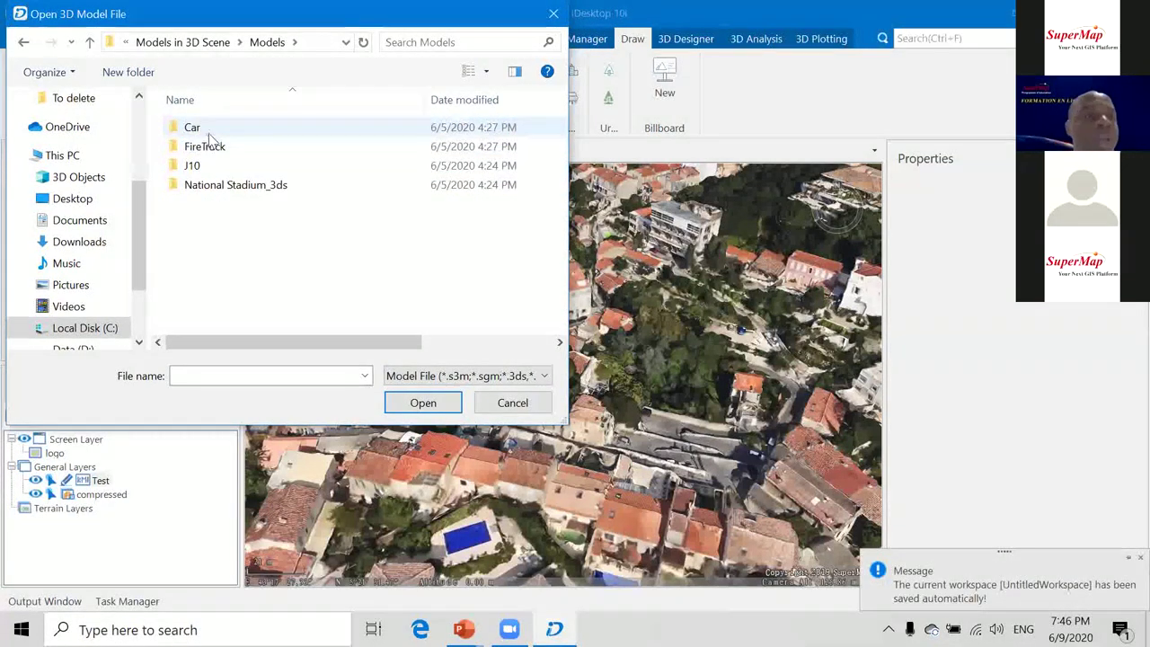
pyautogui.doubleClick(211, 130)
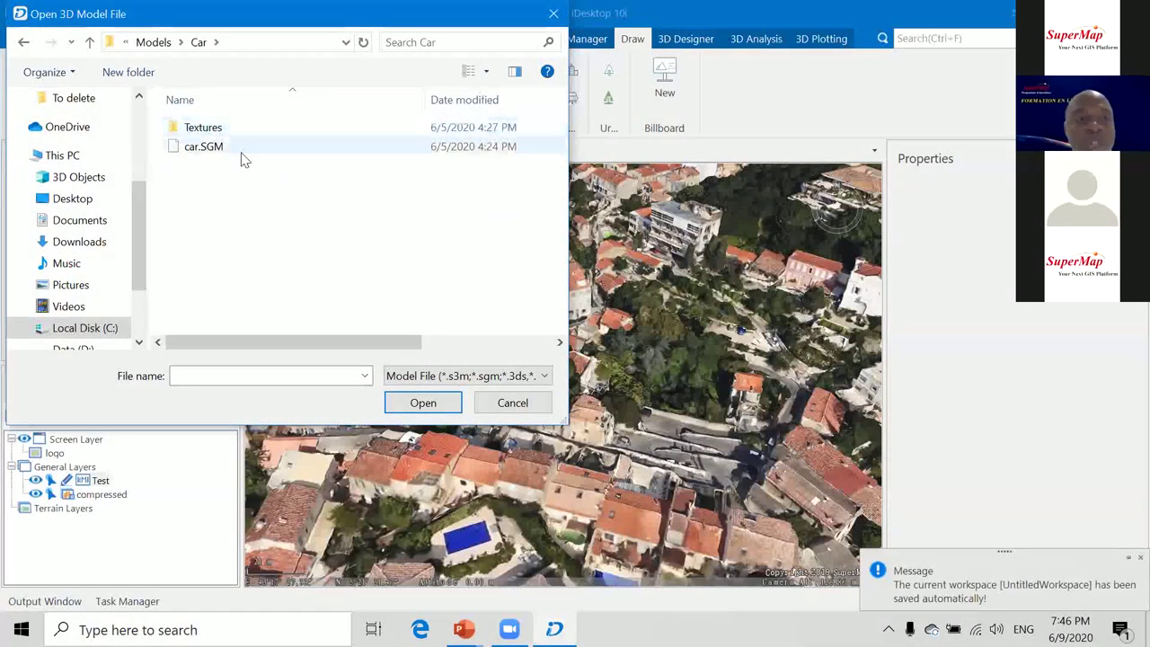
pyautogui.click(205, 148)
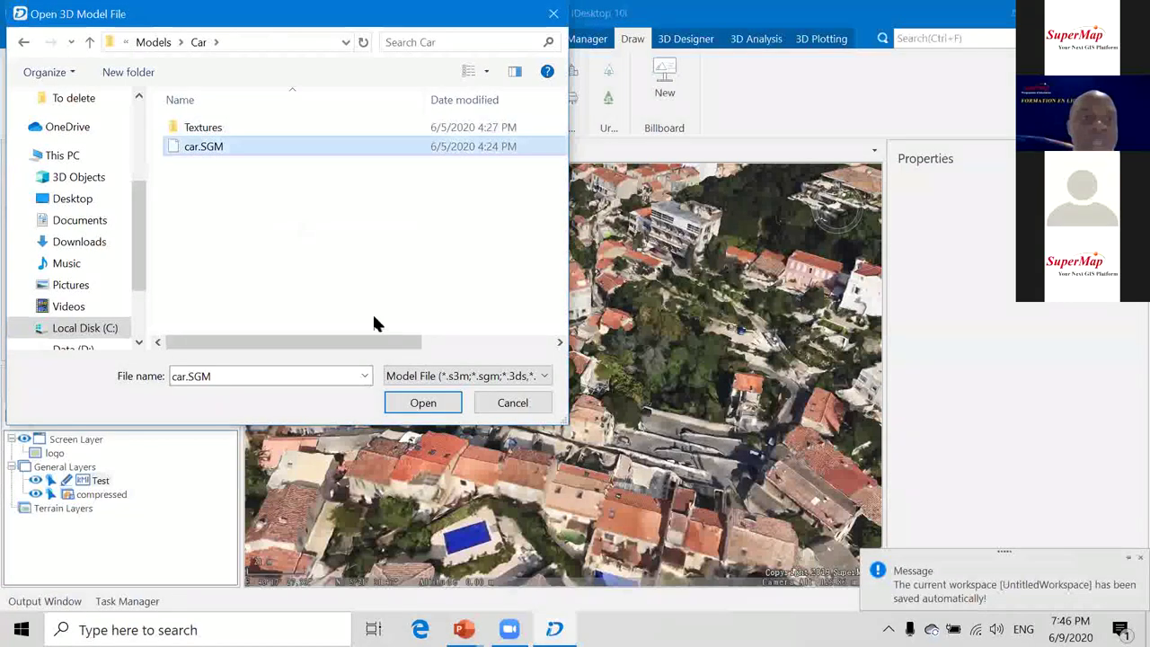
pyautogui.click(414, 403)
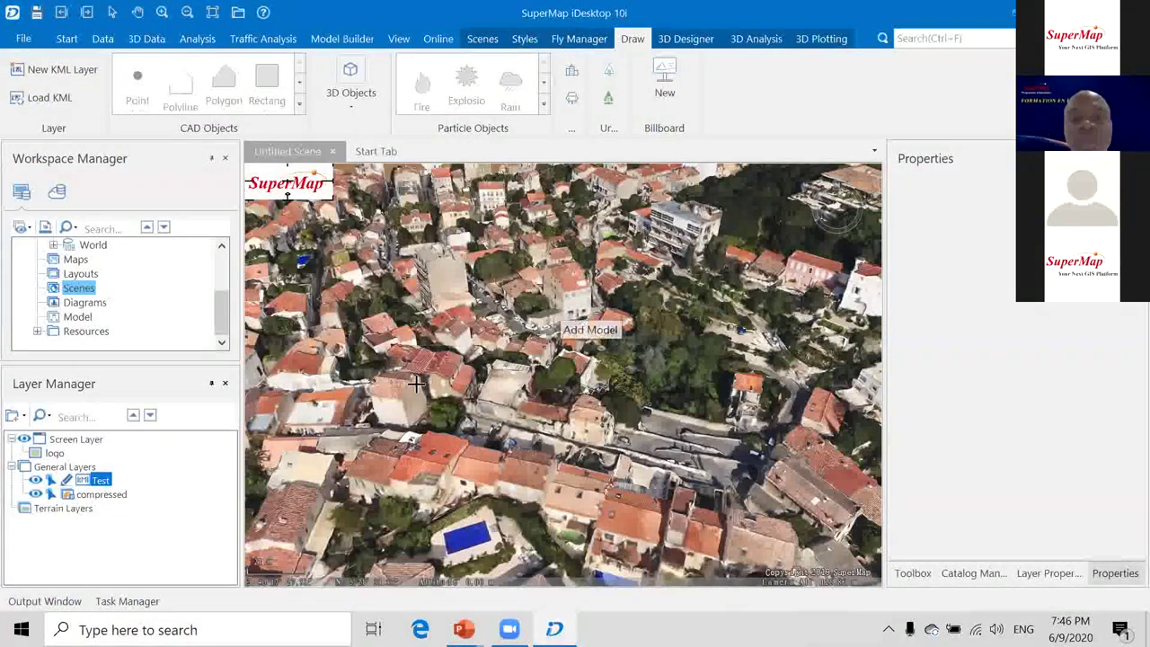
# Place the car model on the street beside the flat-roofed building in the compressed OSGB layer.
pyautogui.scroll(5, 470, 395)
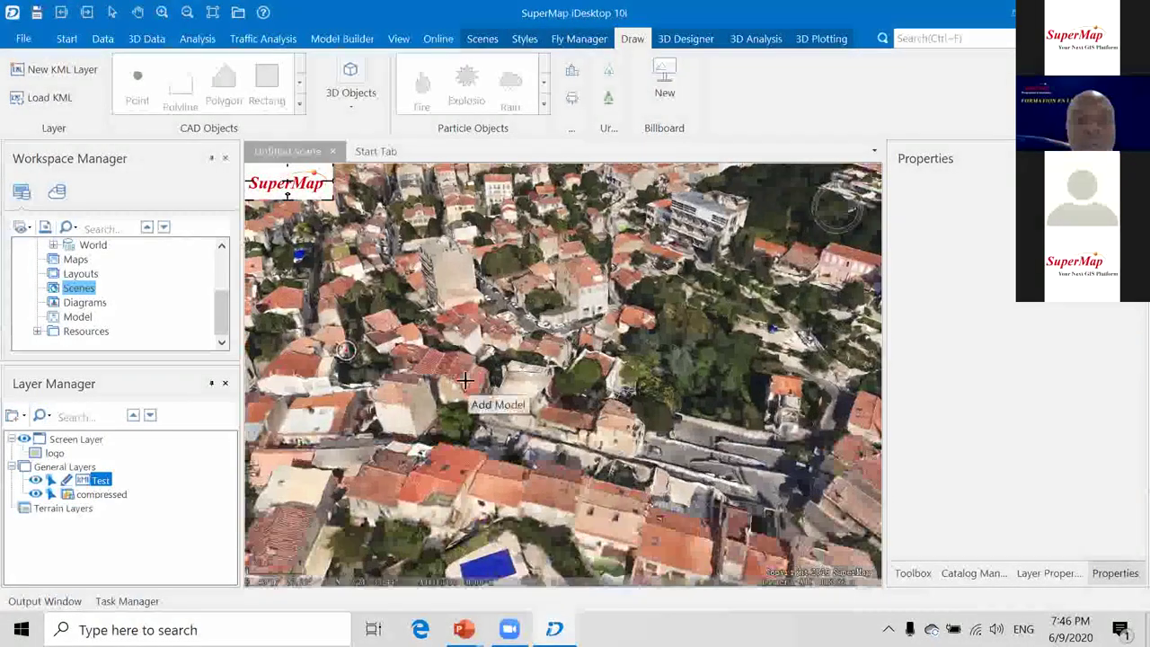
pyautogui.scroll(-4, 485, 386)
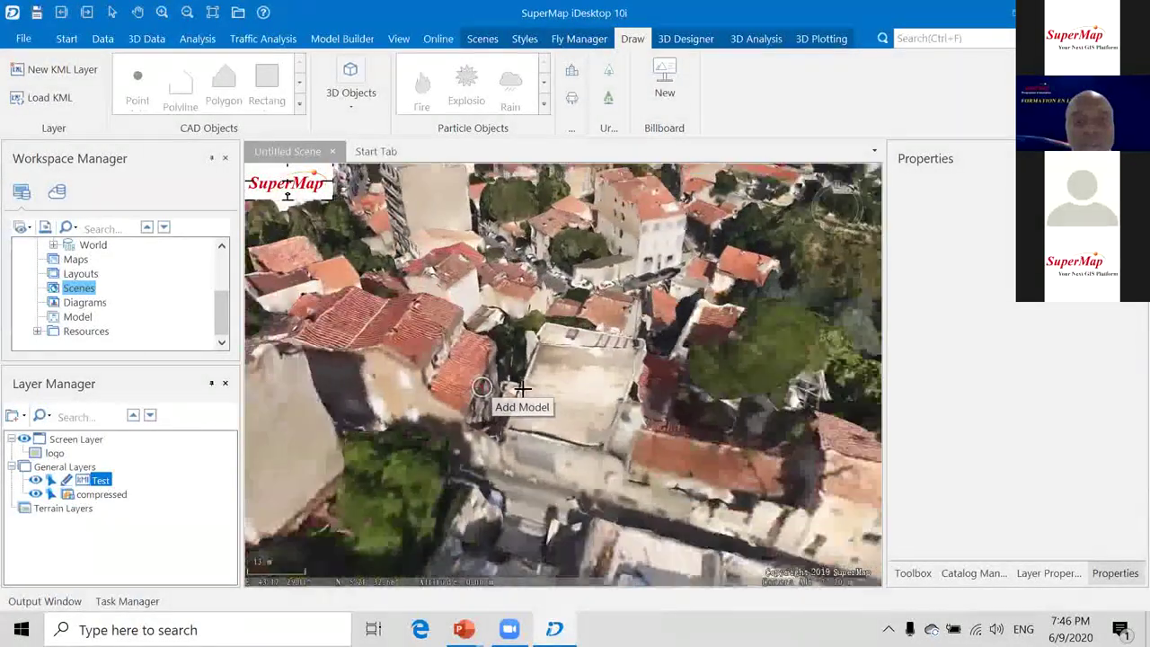
pyautogui.scroll(4, 638, 407)
pyautogui.scroll(-3, 510, 480)
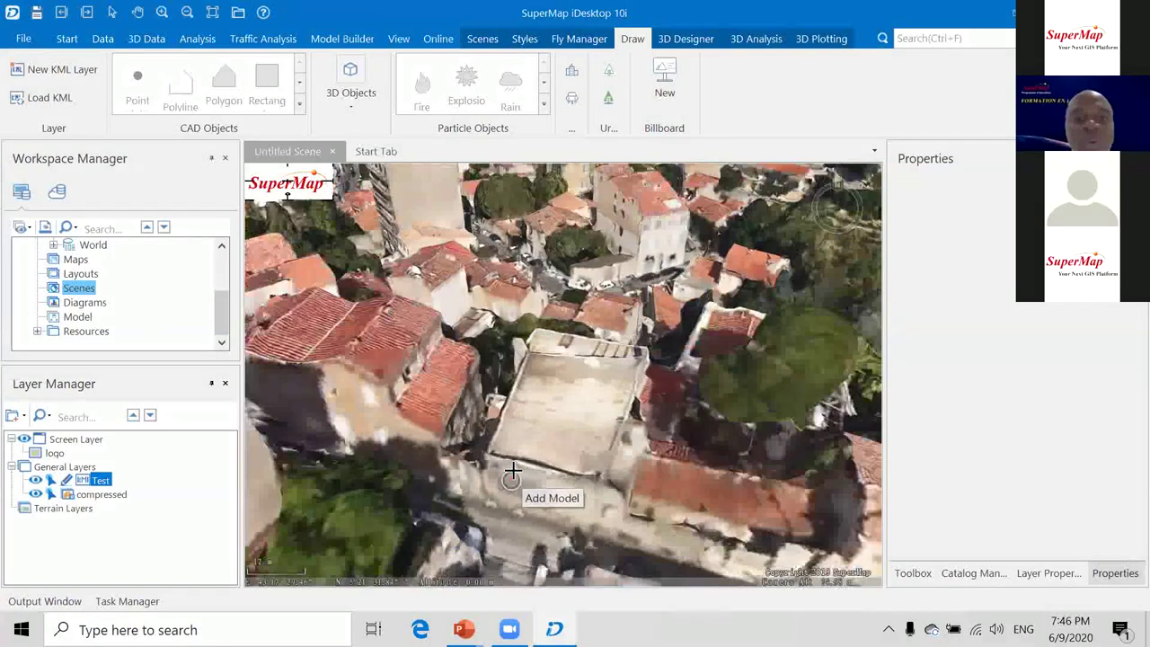
pyautogui.scroll(-1, 493, 503)
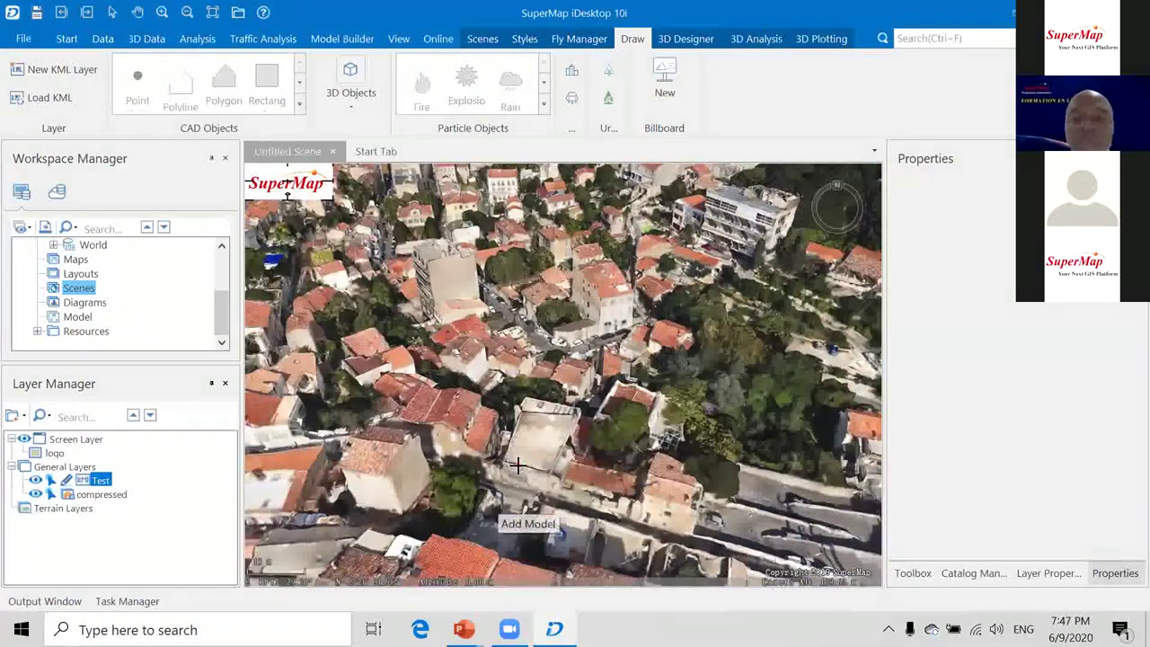
pyautogui.click(494, 523)
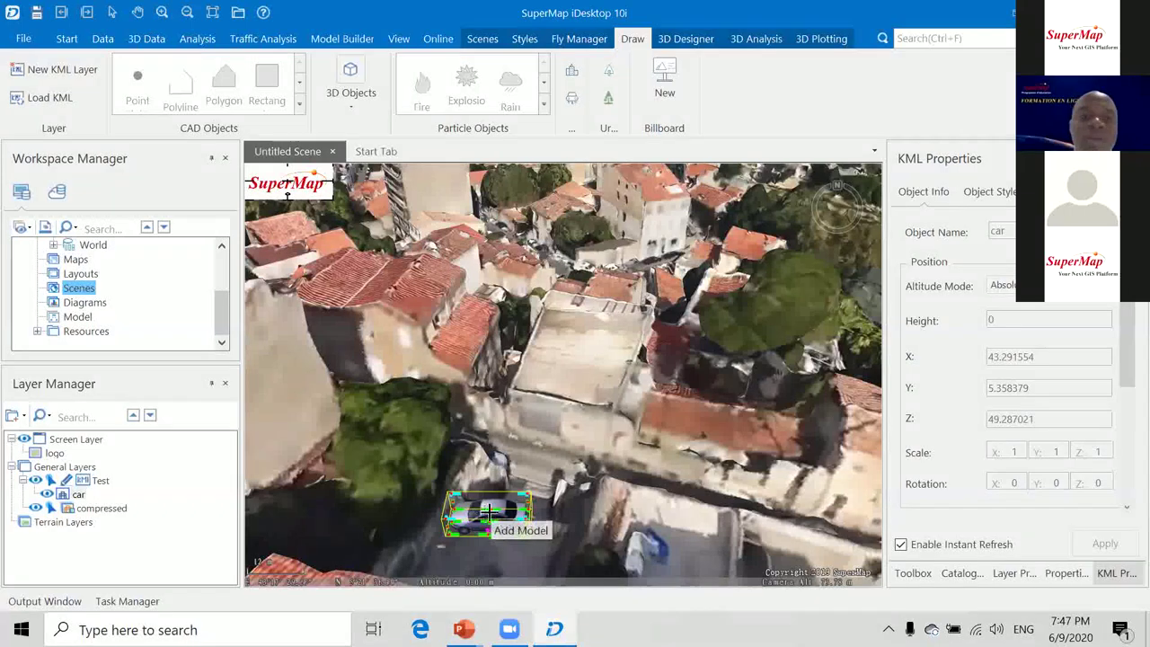
pyautogui.scroll(5, 493, 509)
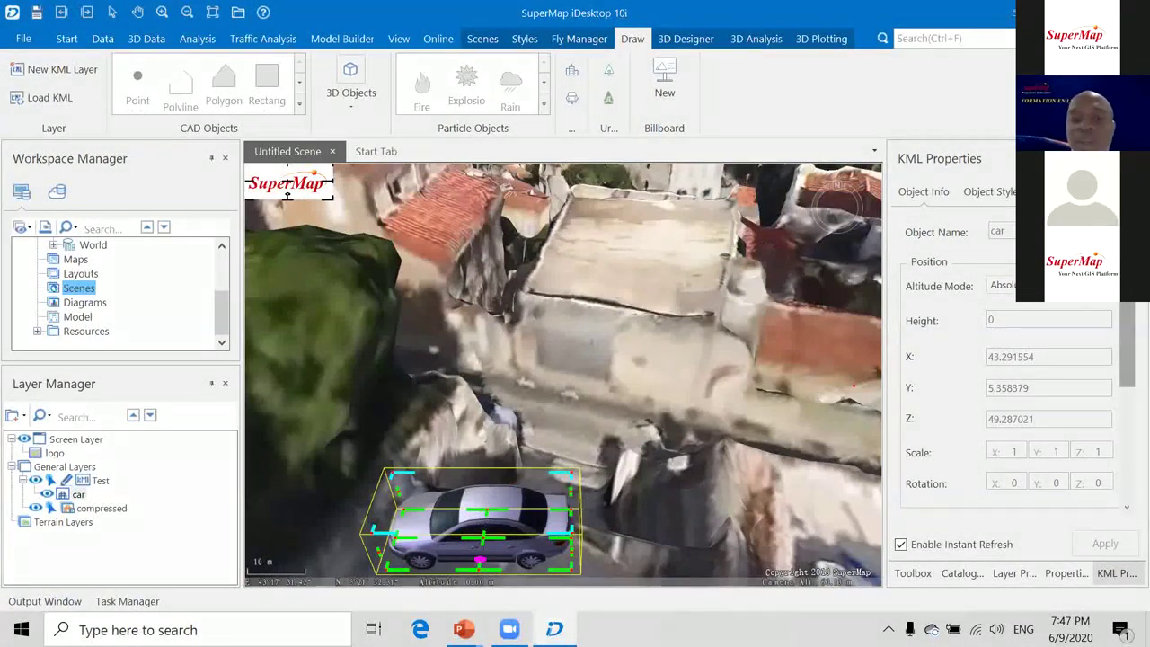
pyautogui.scroll(-1, 1091, 341)
pyautogui.scroll(-4, 541, 436)
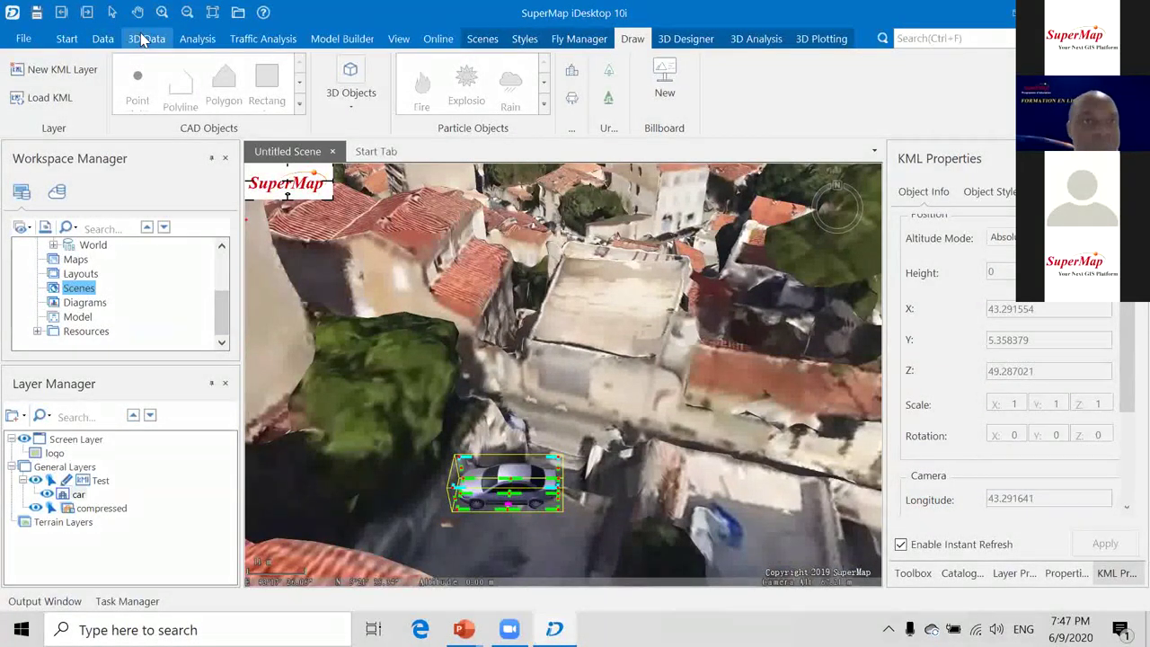
# Add the Ground, Ground2, Building, Tree and Waters datasets of the CBD datasource to the current scene.
pyautogui.scroll(2, 39, 299)
pyautogui.scroll(-1, 38, 299)
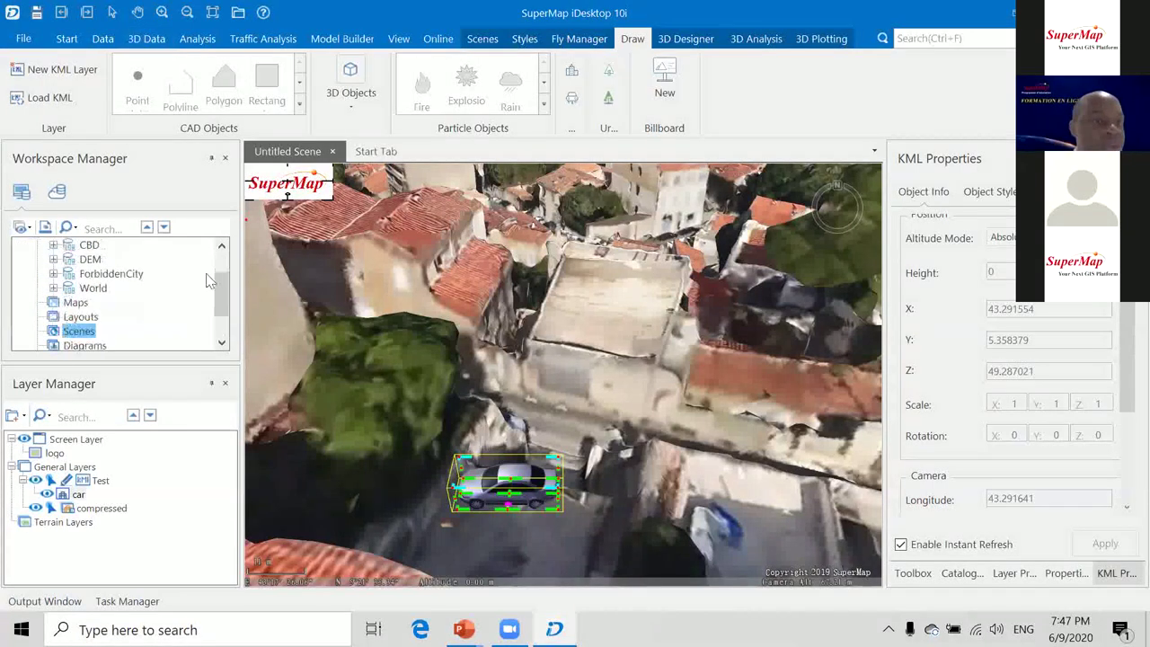
pyautogui.scroll(2, 222, 286)
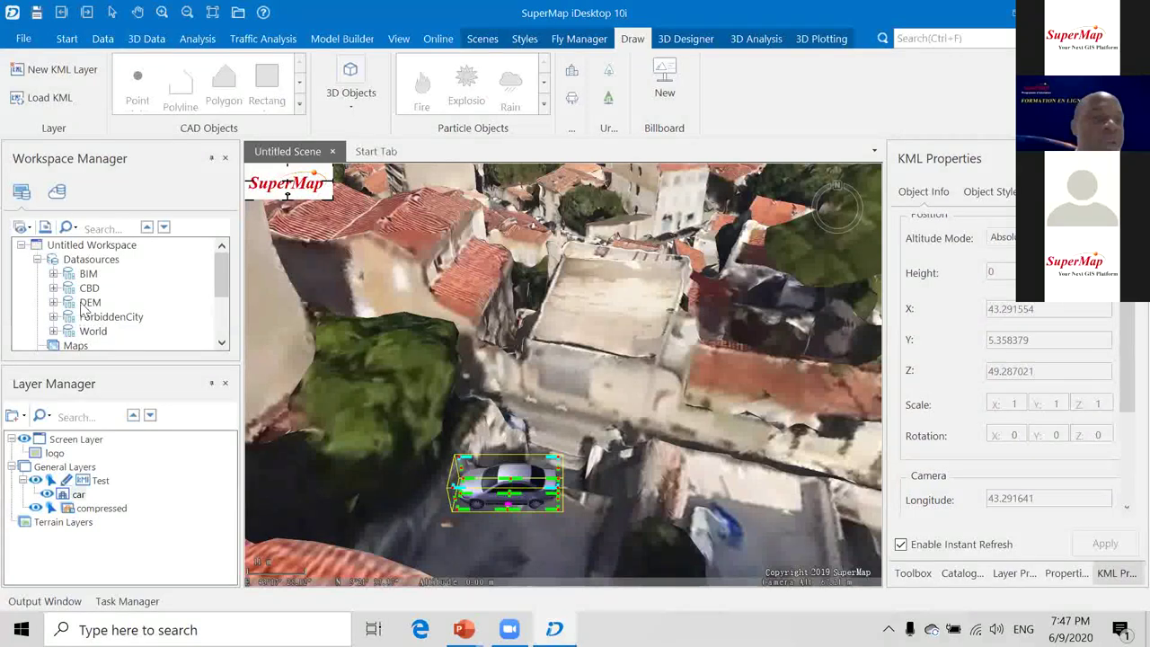
pyautogui.click(53, 288)
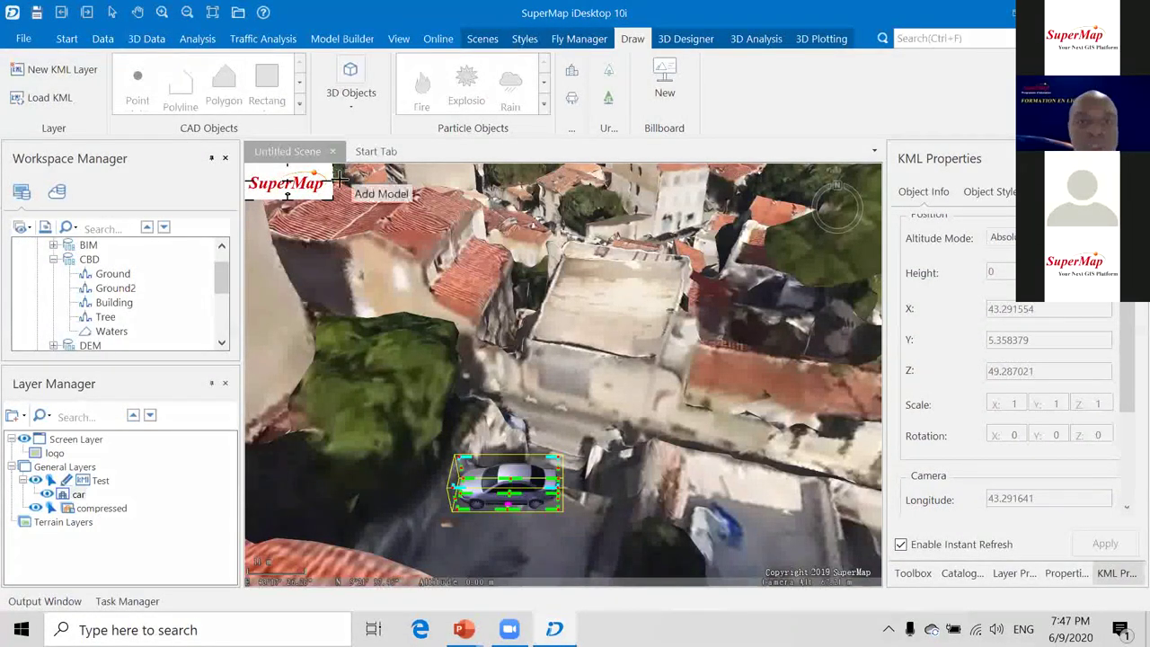
pyautogui.click(109, 273)
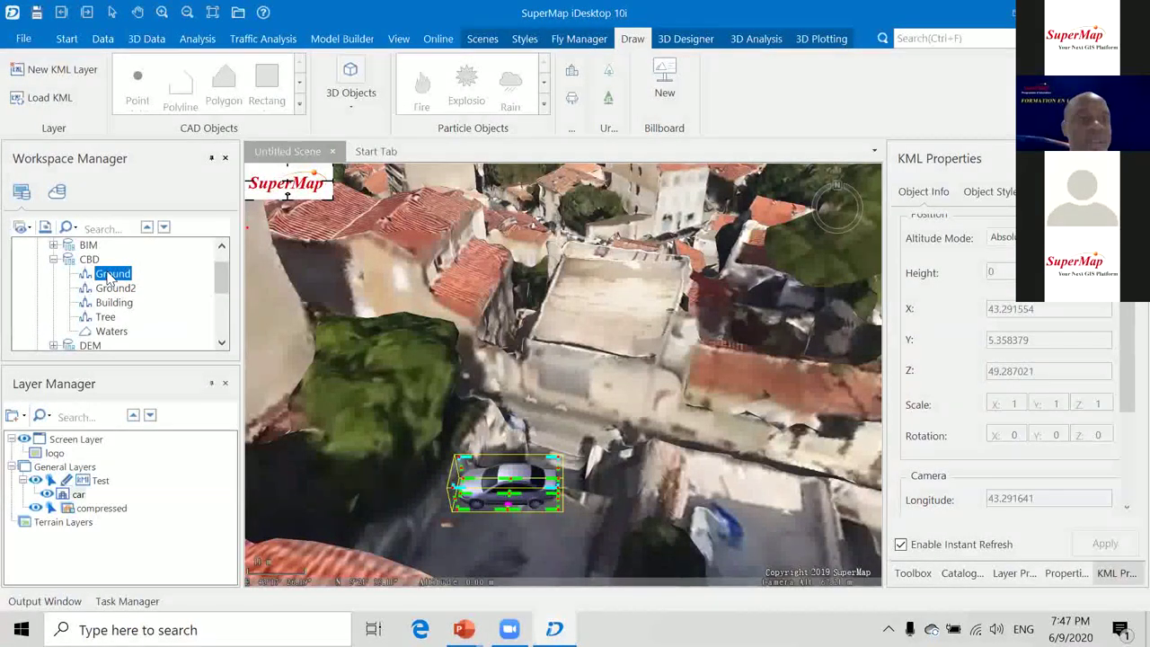
pyautogui.hotkey('shift', 'Down')
pyautogui.hotkey('shift', 'Down')
pyautogui.hotkey('shift', 'Down')
pyautogui.hotkey('shift', 'Down')
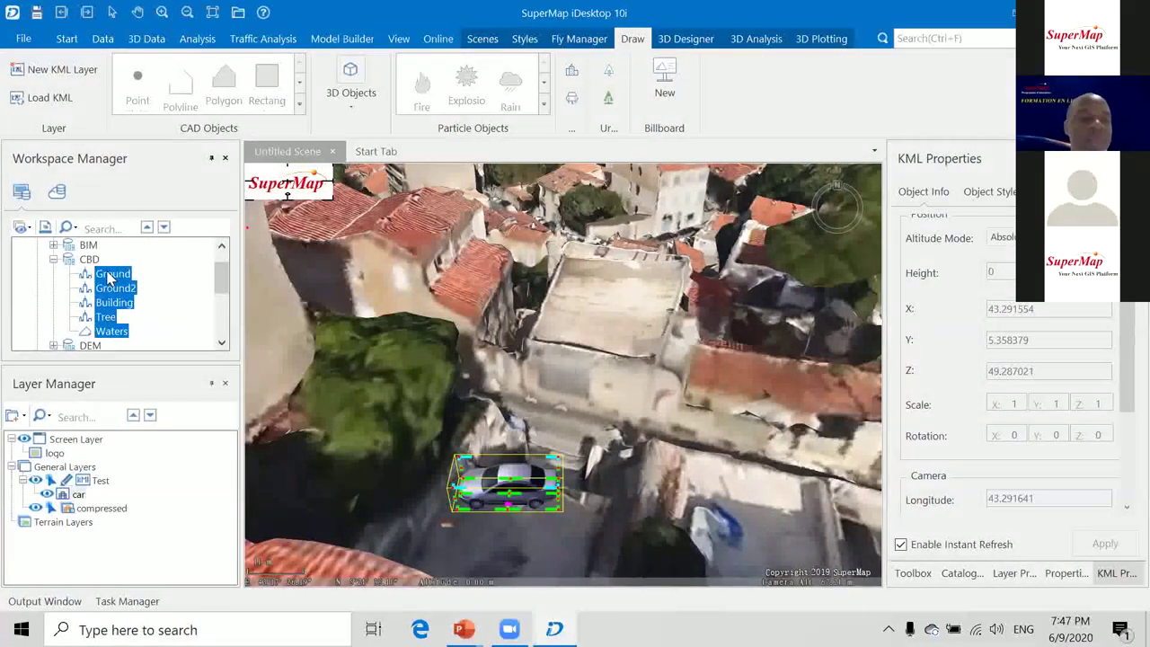
pyautogui.rightClick(108, 279)
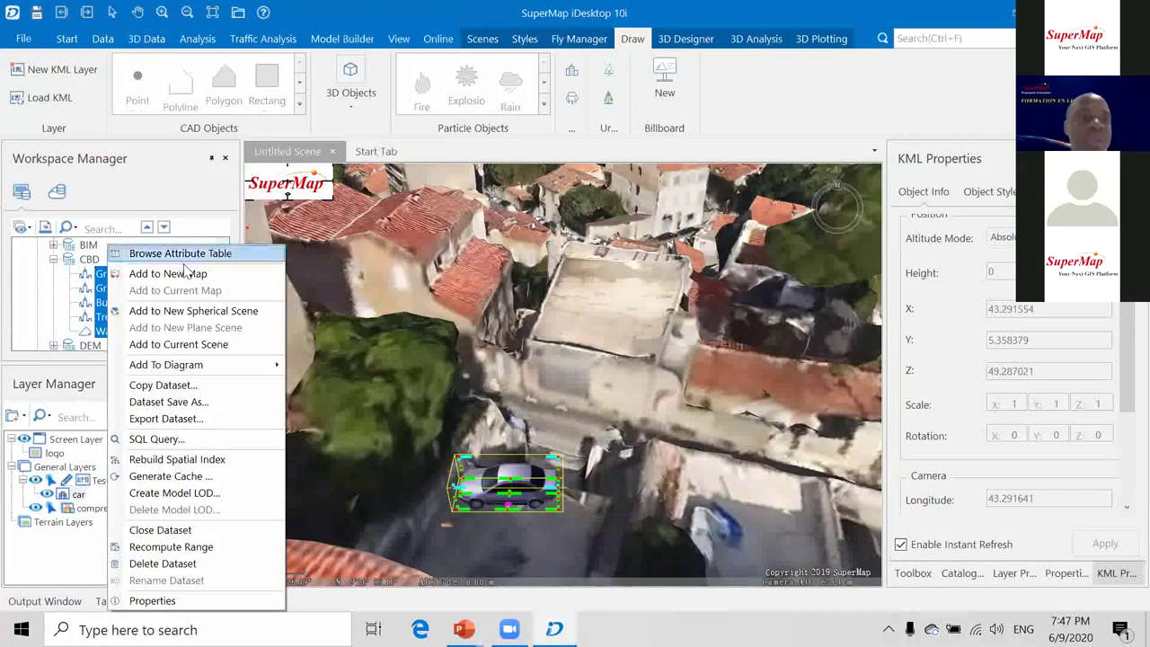
pyautogui.click(201, 345)
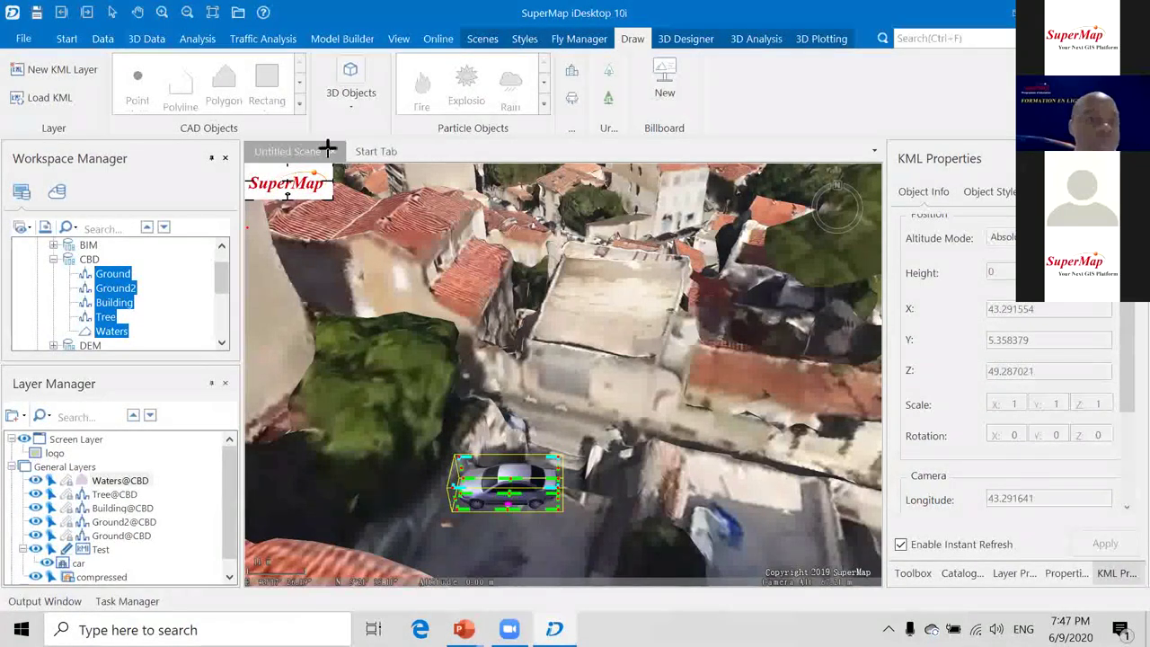
# Zoom the scene to the Building@CBD layer.
pyautogui.click(113, 508)
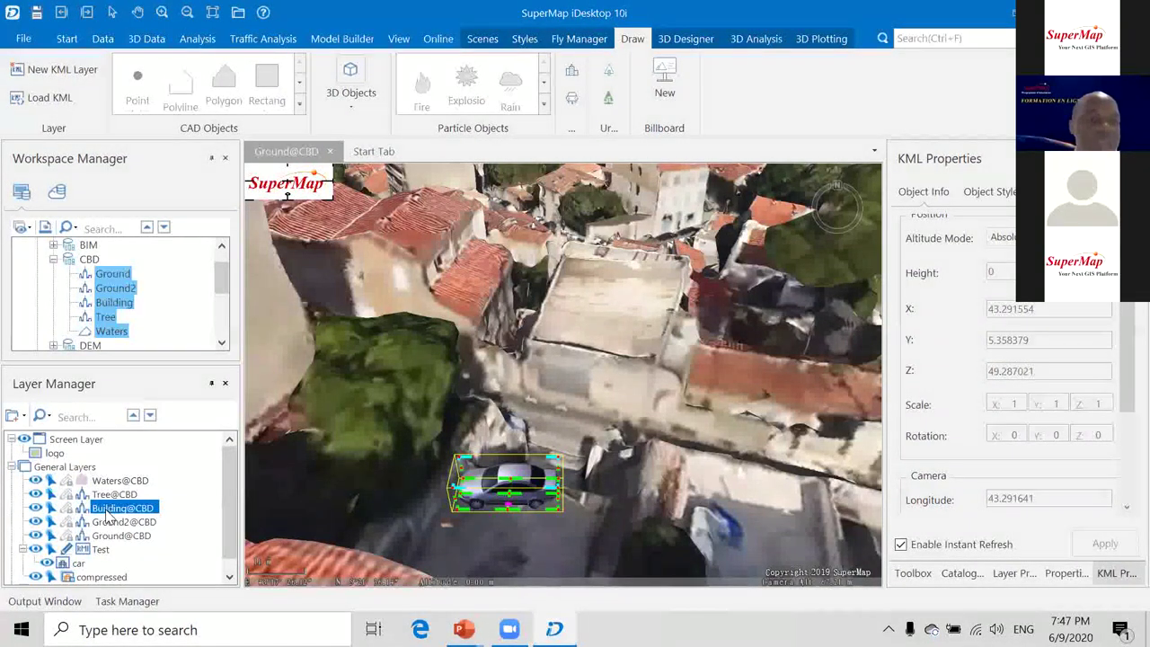
pyautogui.rightClick(113, 508)
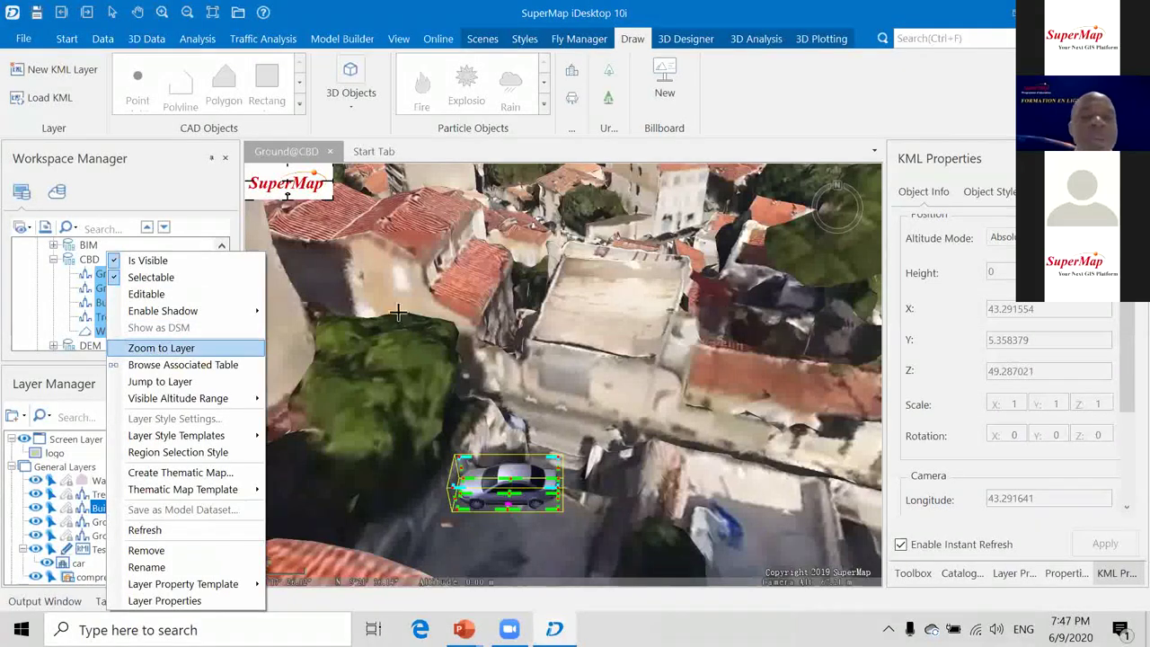
pyautogui.click(162, 347)
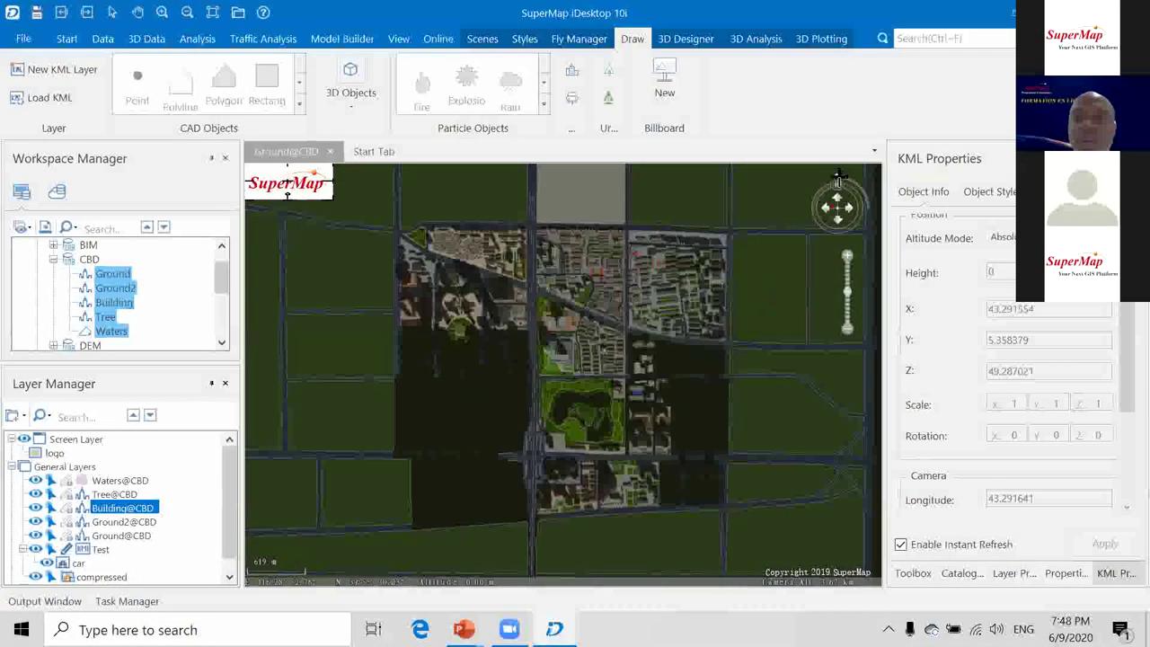
pyautogui.click(486, 356)
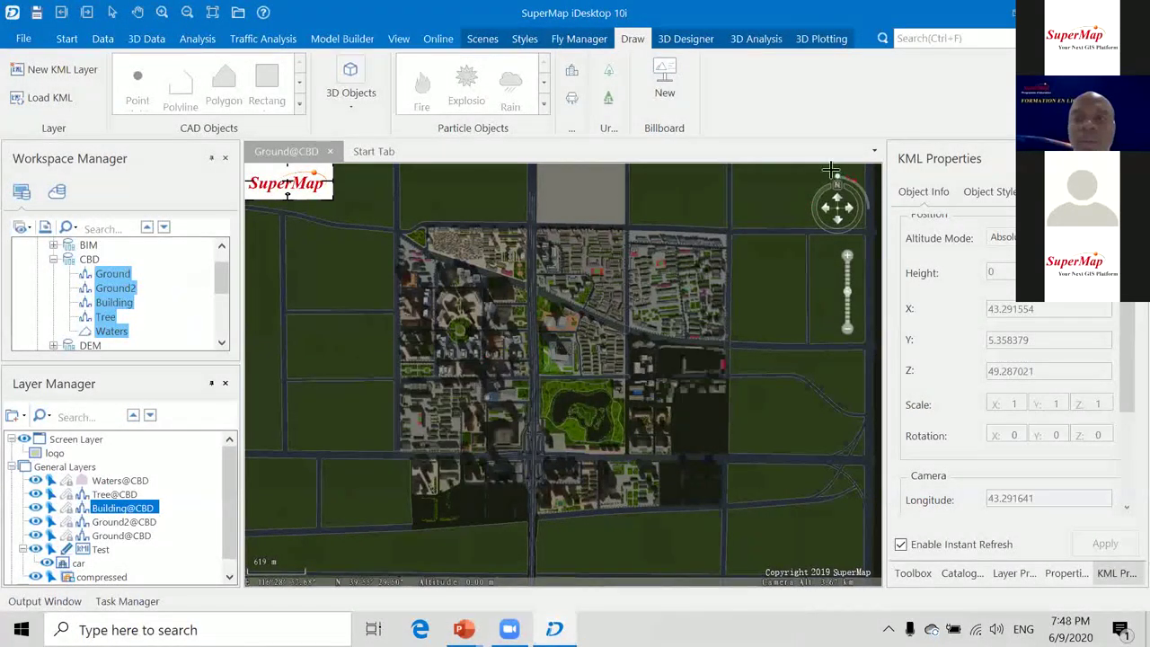
# Place another car model in the Test layer on the wide main road beside the park with the lake.
pyautogui.scroll(2, 524, 386)
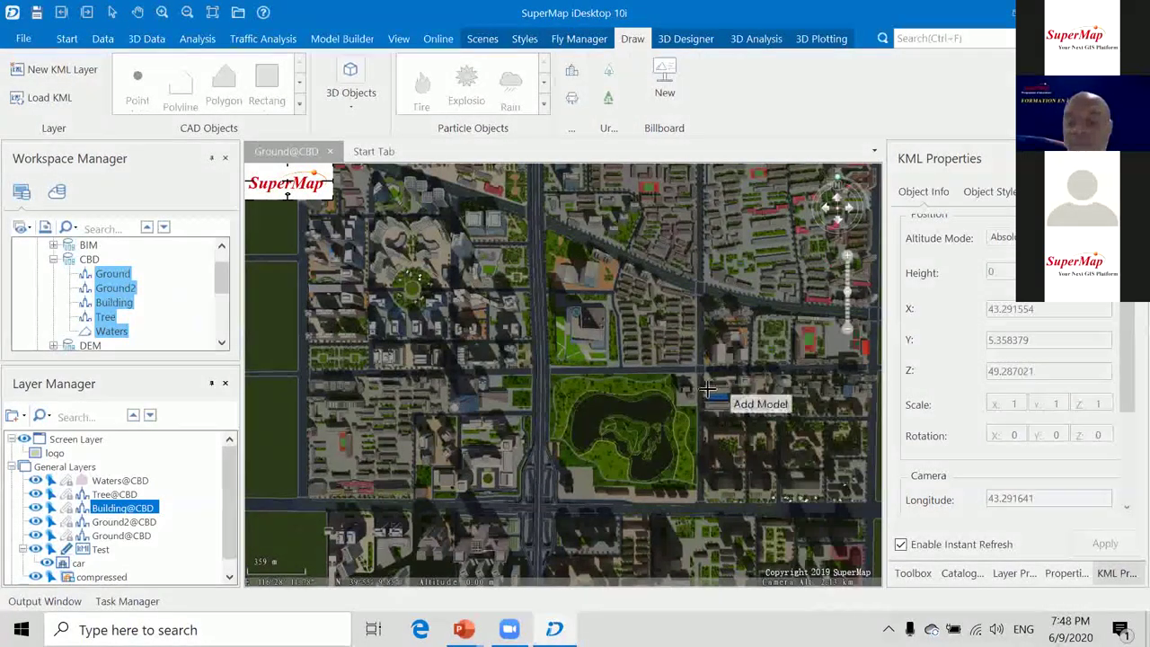
pyautogui.scroll(2, 557, 404)
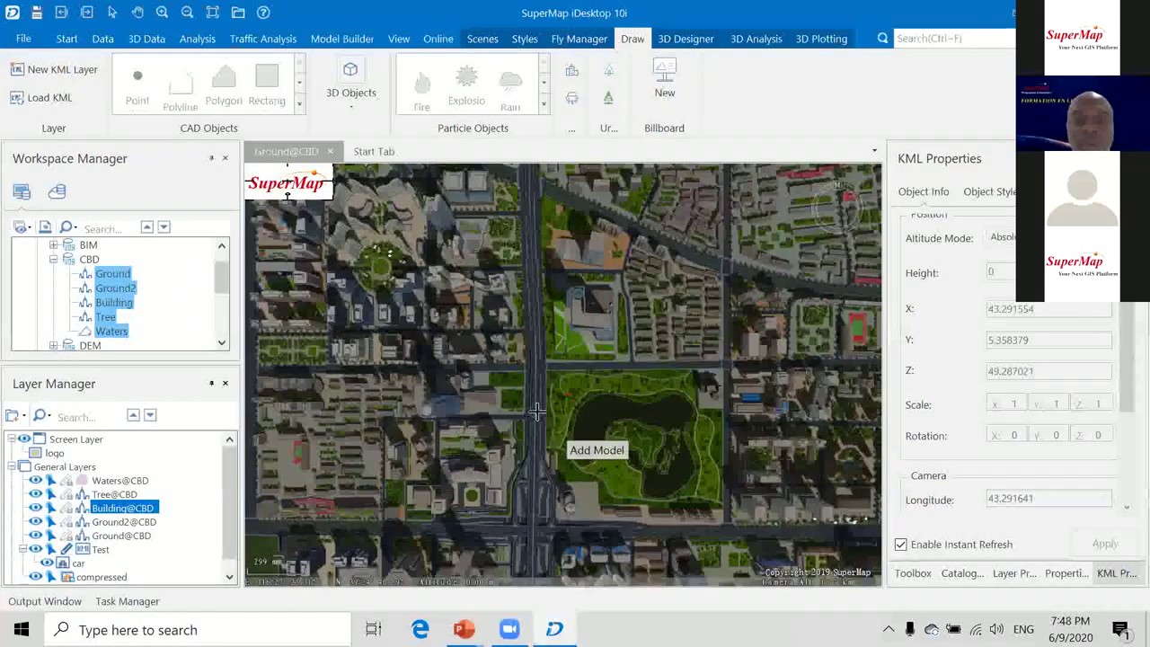
pyautogui.scroll(3, 536, 411)
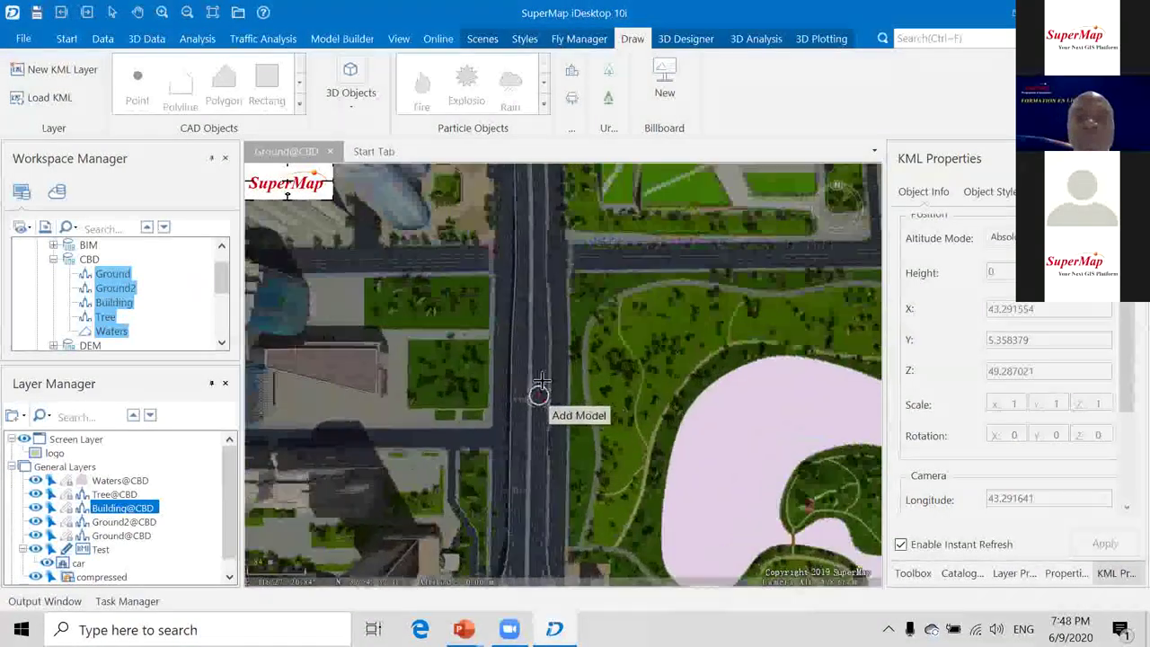
pyautogui.click(535, 381)
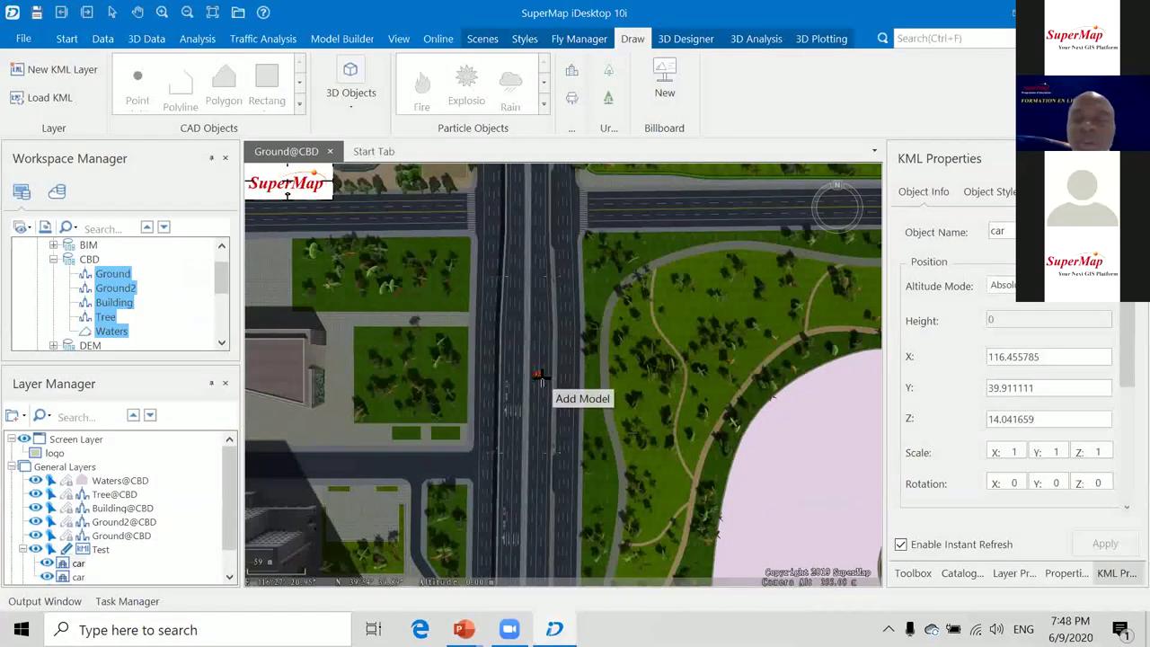
pyautogui.scroll(5, 542, 374)
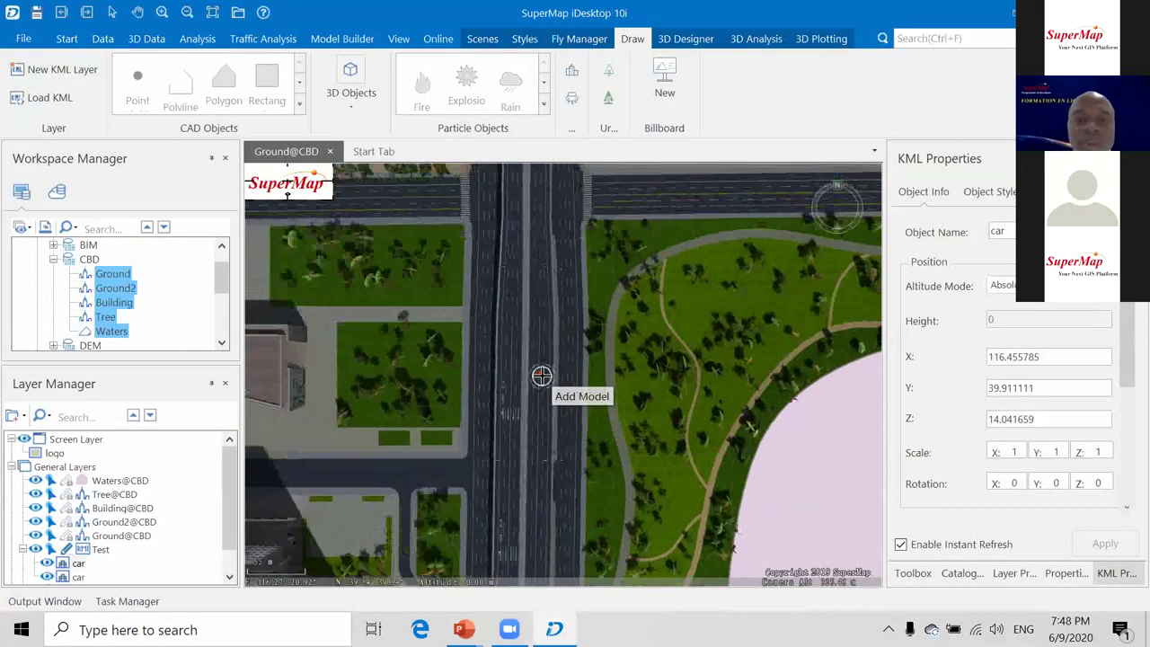
pyautogui.scroll(4, 521, 357)
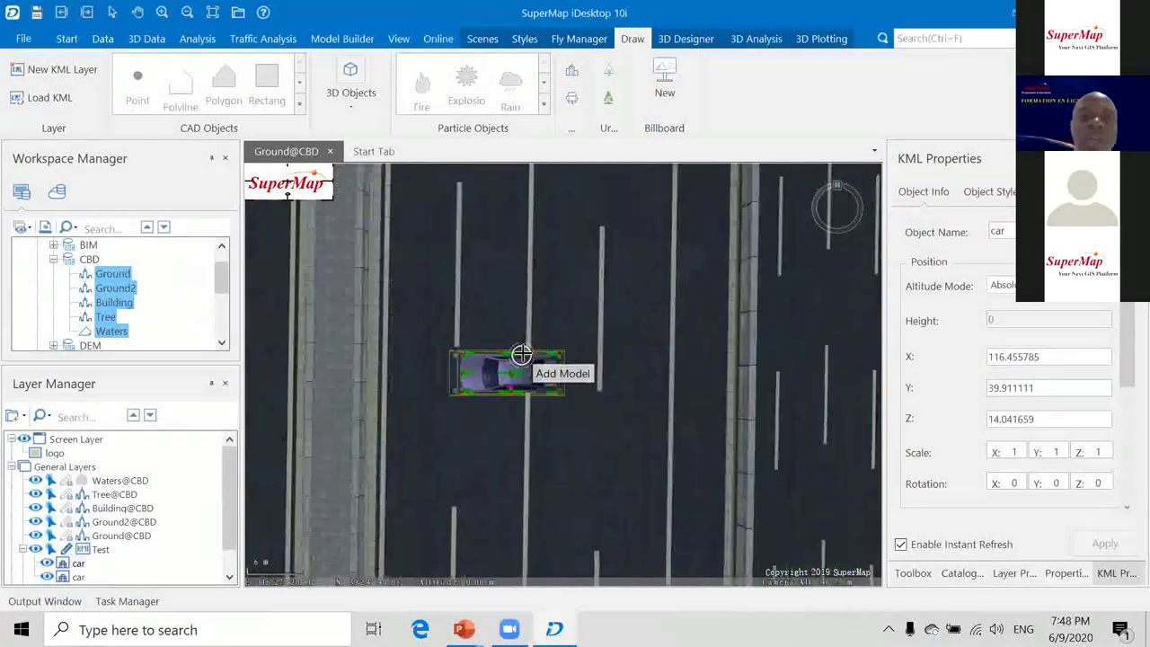
pyautogui.scroll(-8, 624, 339)
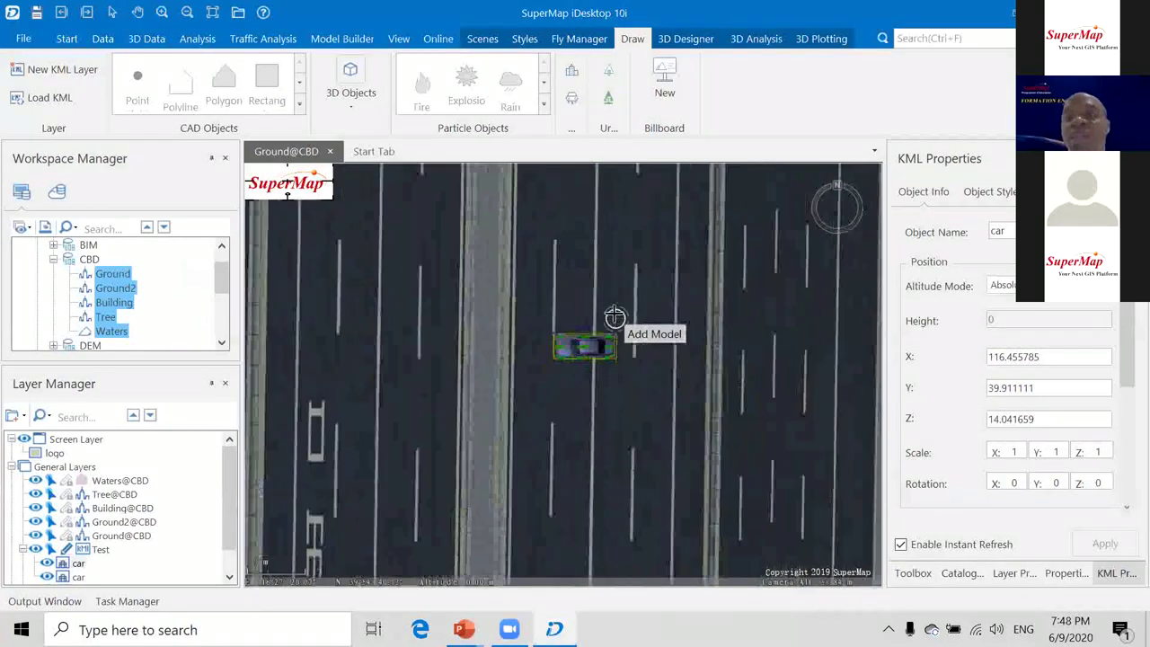
pyautogui.scroll(-8, 619, 305)
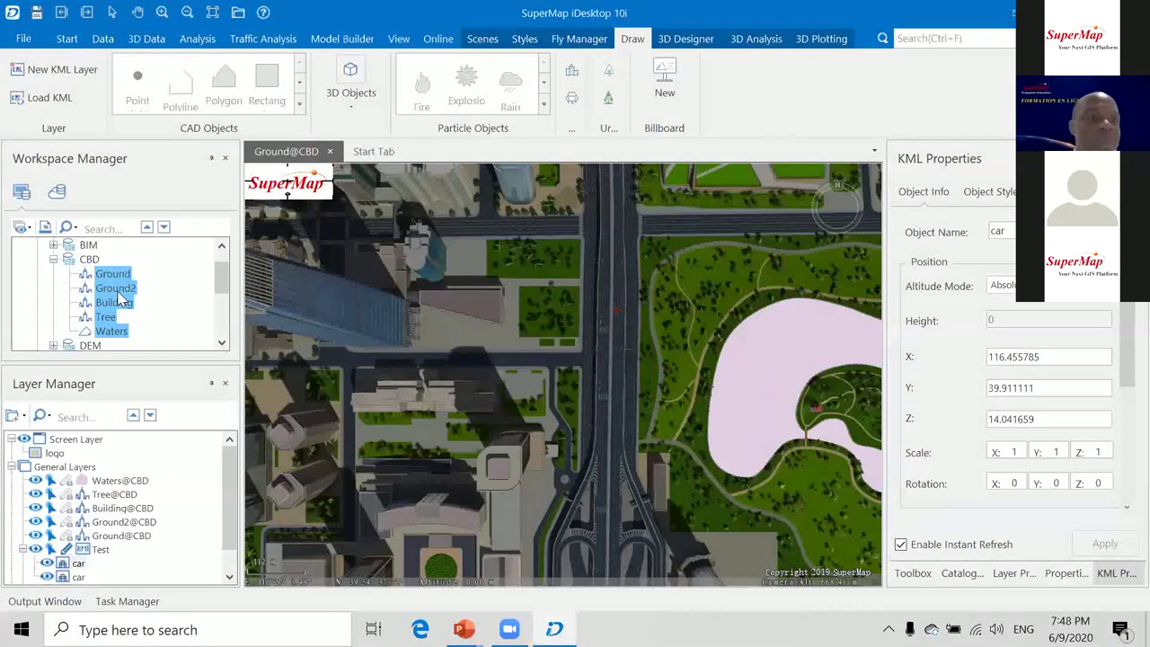
# Switch to the PowerPoint slide show, reveal all example pictures of the general layer exercise, and return to the datasources in SuperMap iDesktop.
pyautogui.scroll(1, 122, 300)
pyautogui.scroll(-5, 98, 299)
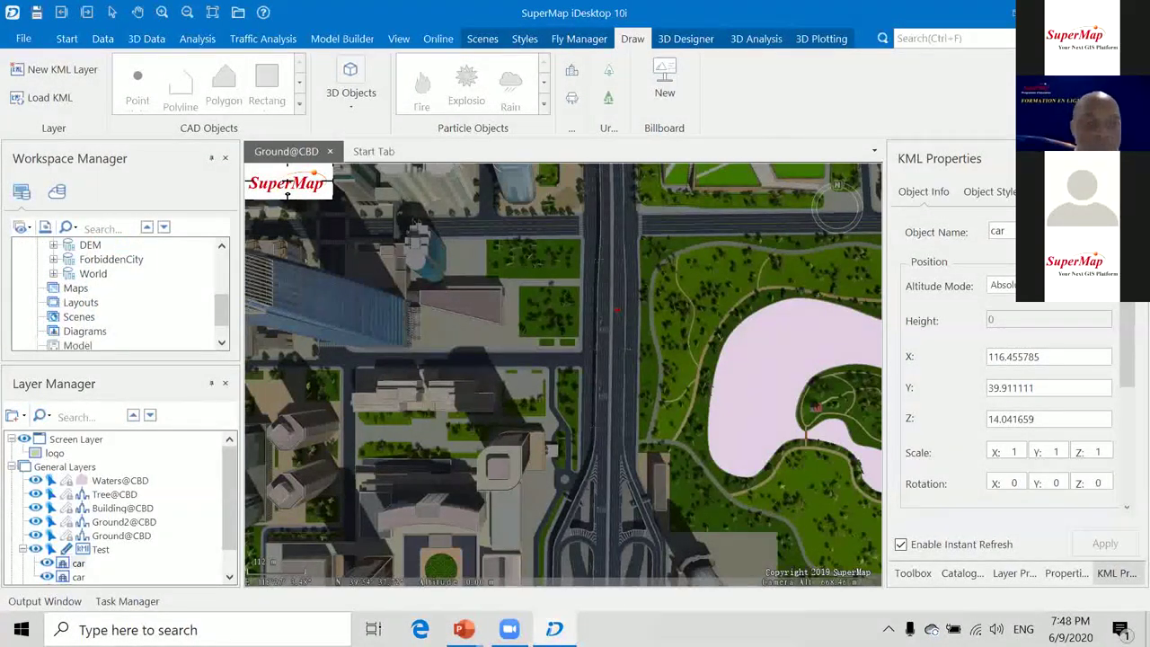
pyautogui.moveTo(464, 629)
pyautogui.click(562, 503)
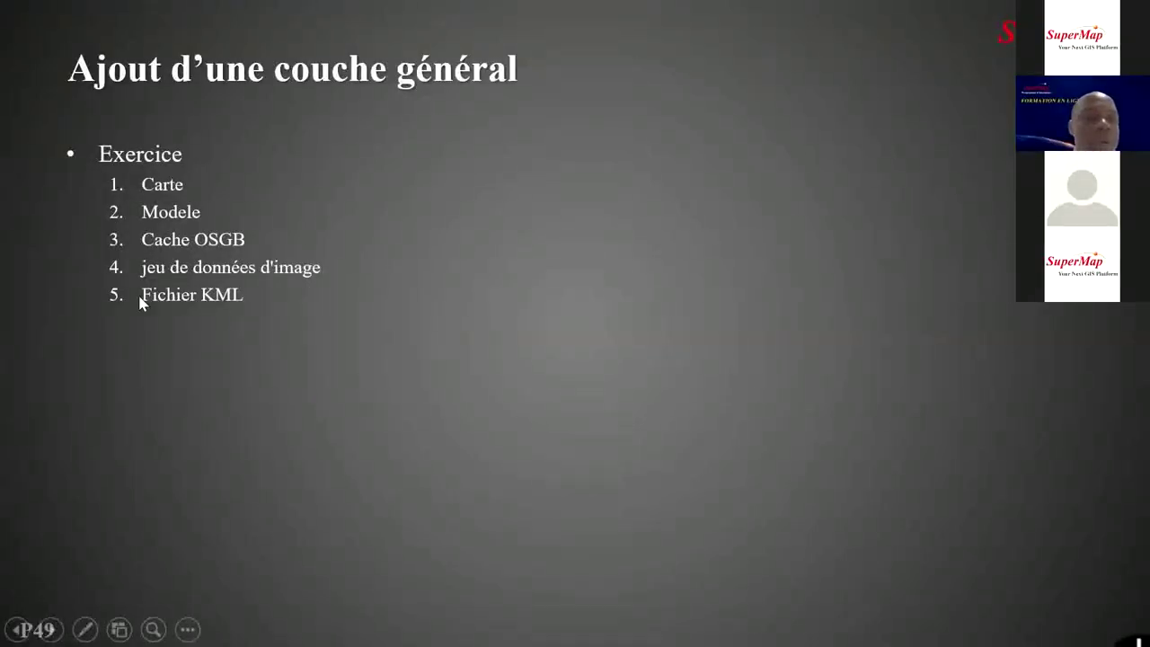
pyautogui.click(458, 297)
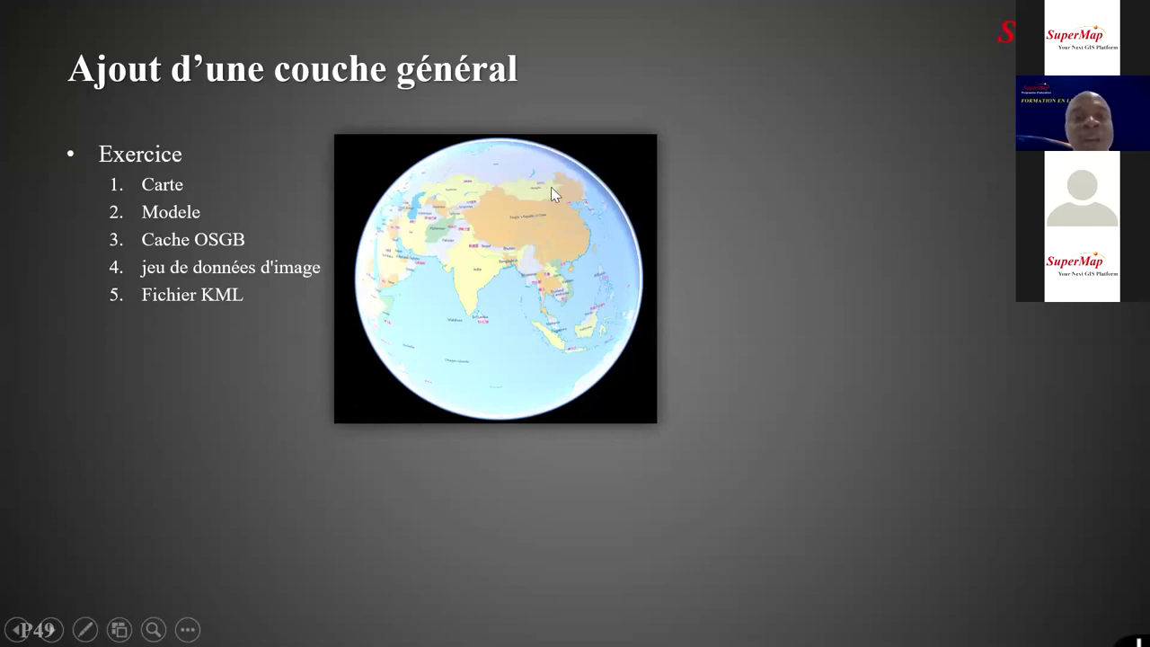
pyautogui.click(611, 298)
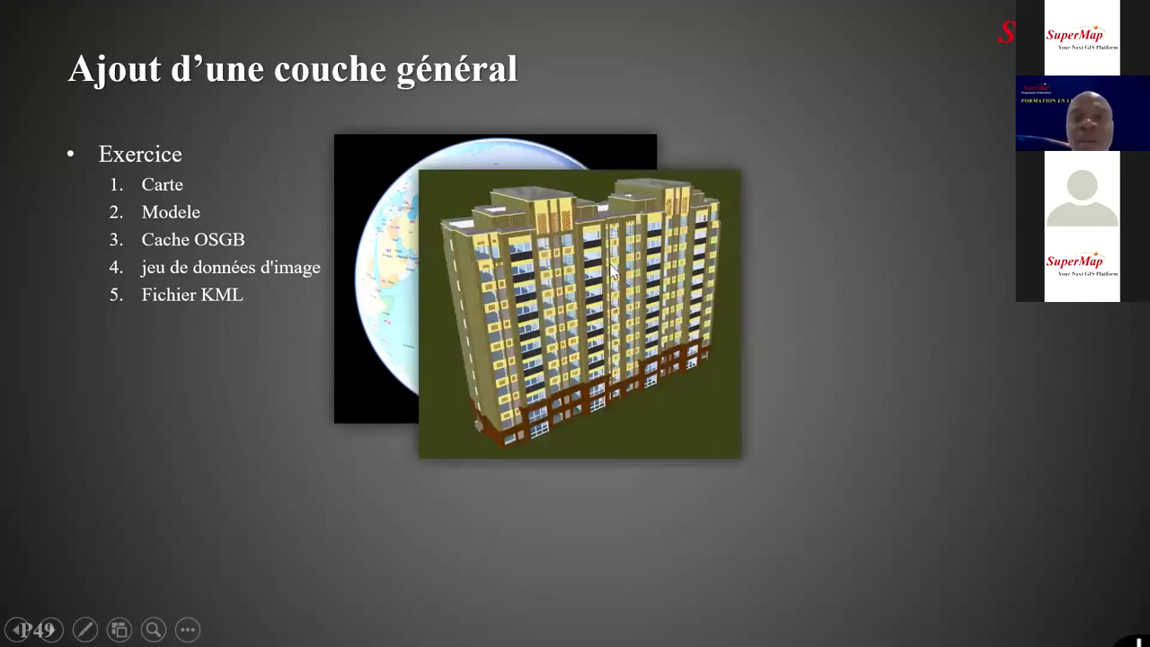
pyautogui.click(598, 382)
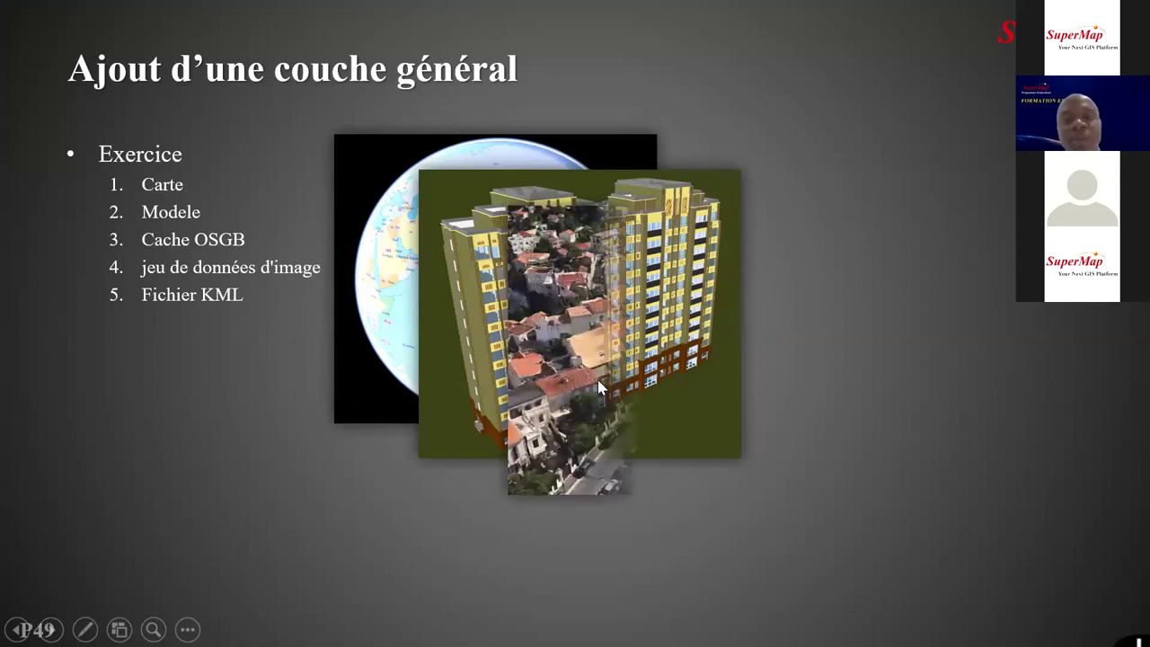
pyautogui.click(682, 320)
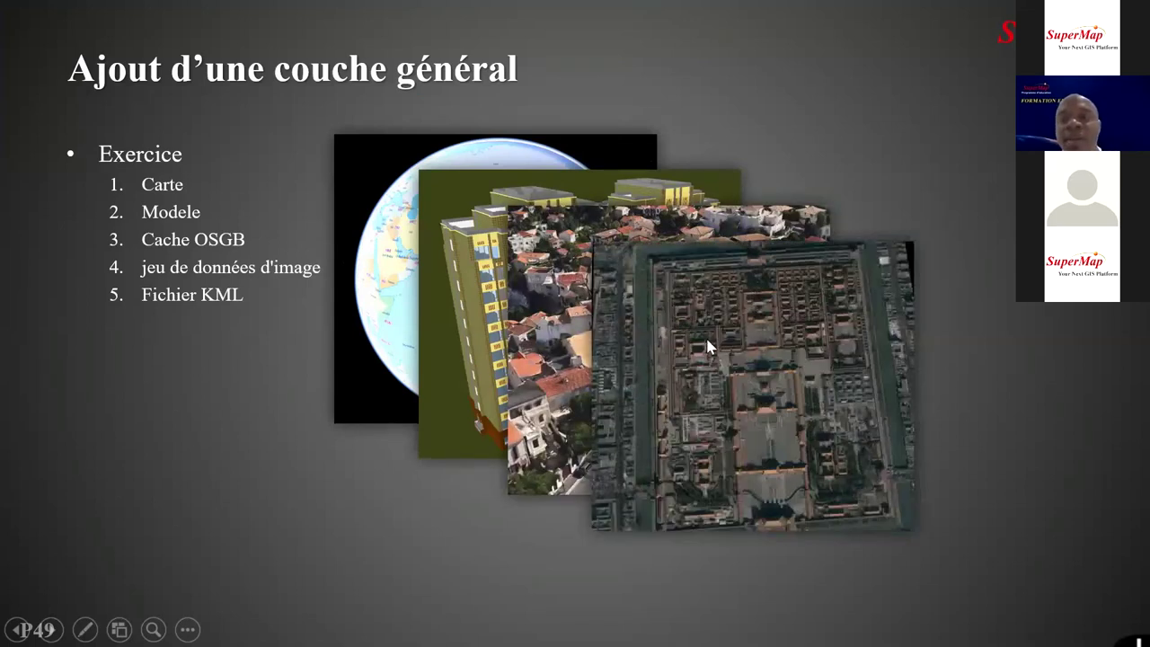
pyautogui.click(706, 340)
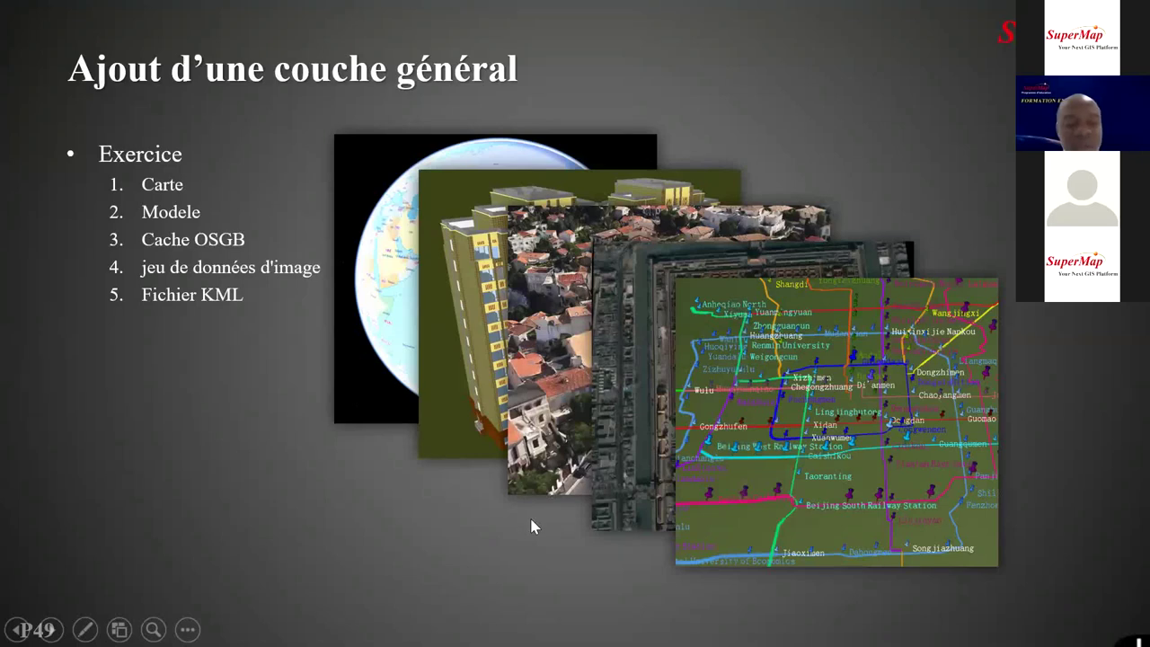
pyautogui.press('super+d')
pyautogui.click(554, 628)
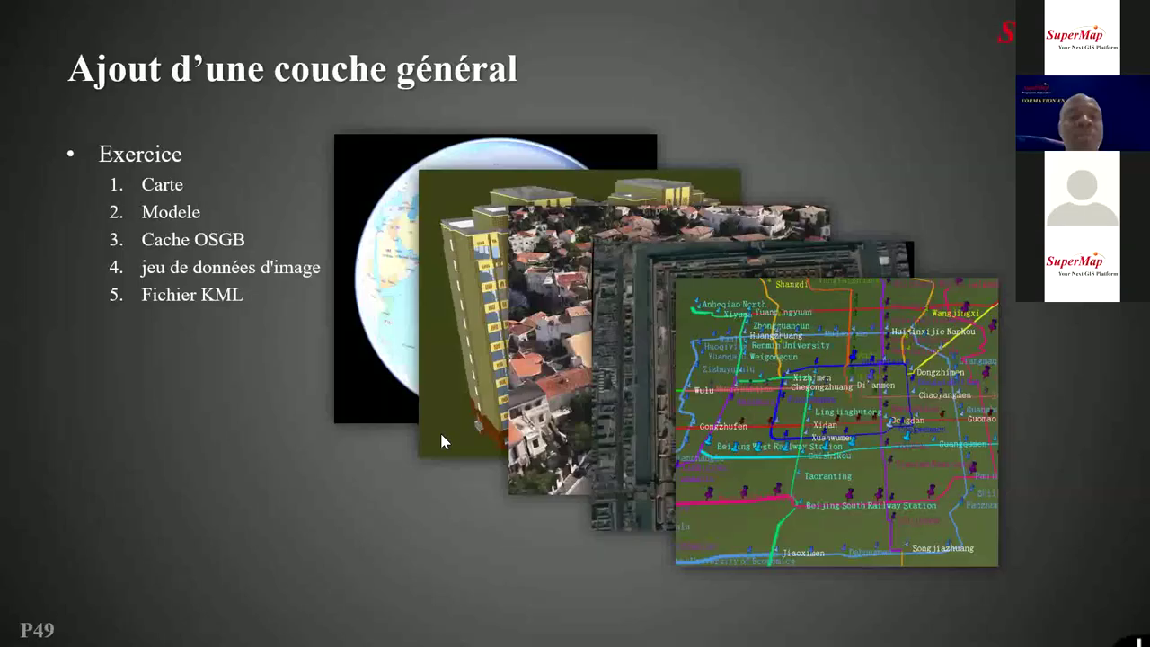
pyautogui.scroll(5, 90, 284)
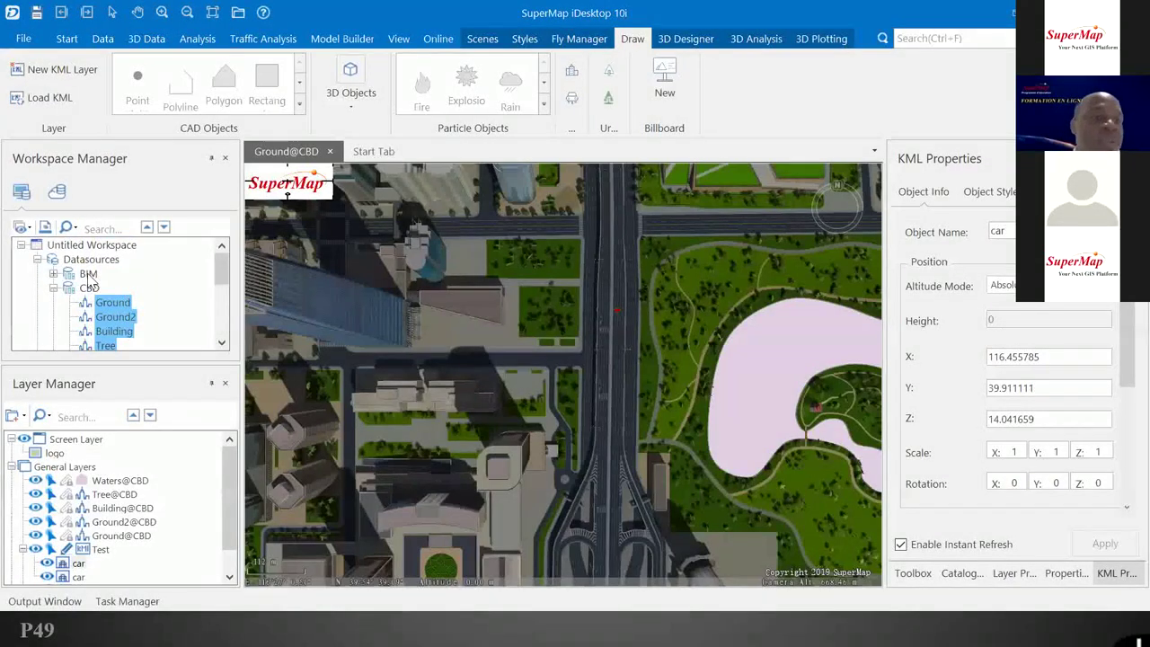
# Add all datasets of the BIM datasource, from StructuralColumn to Terrain, to the current scene.
pyautogui.click(53, 273)
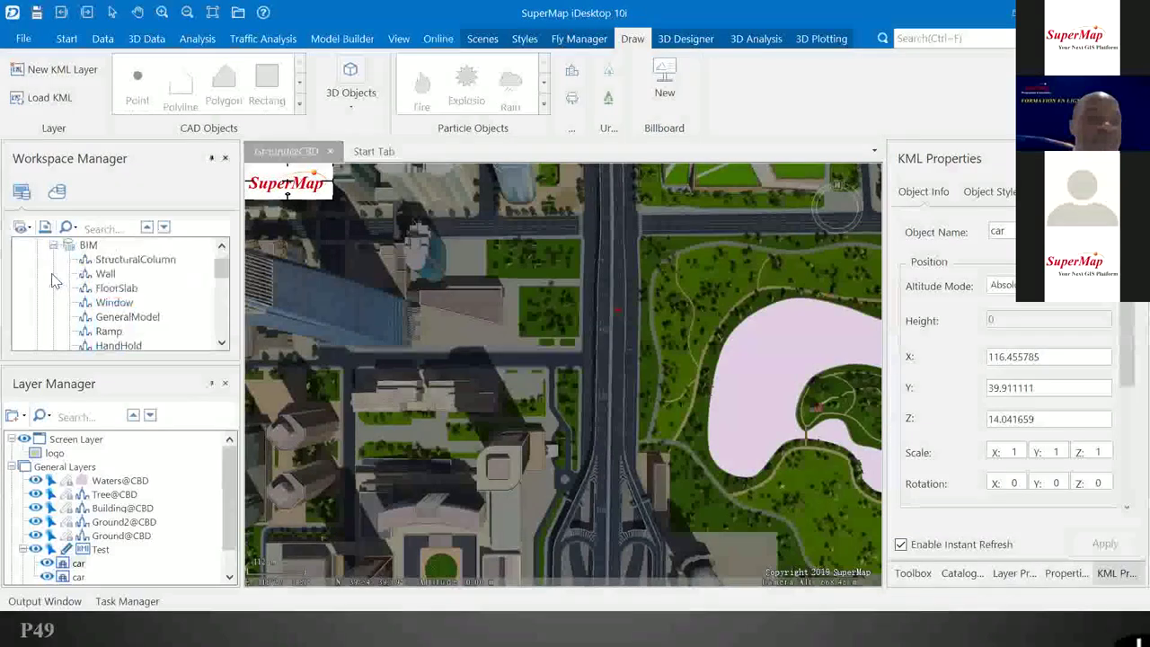
pyautogui.click(115, 261)
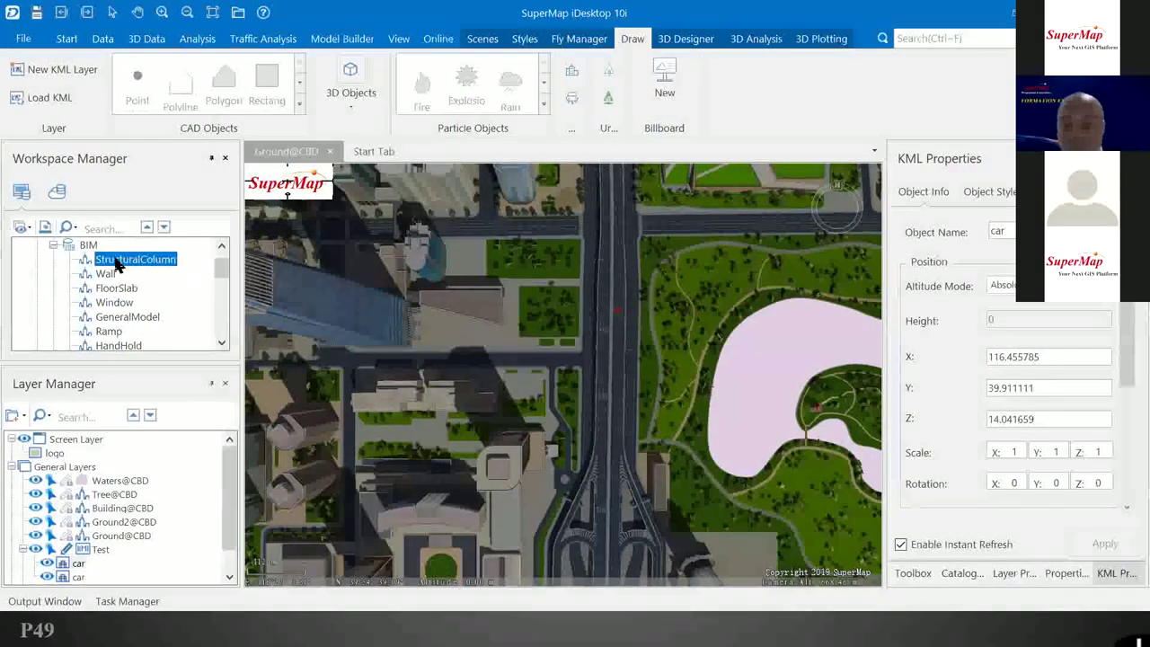
pyautogui.hotkey('shift', 'Down')
pyautogui.hotkey('shift', 'Down')
pyautogui.hotkey('shift', 'Down')
pyautogui.hotkey('shift', 'Down')
pyautogui.hotkey('shift', 'Down')
pyautogui.hotkey('shift', 'Down')
pyautogui.hotkey('shift', 'Down')
pyautogui.hotkey('shift', 'Down')
pyautogui.hotkey('shift', 'Down')
pyautogui.hotkey('shift', 'Down')
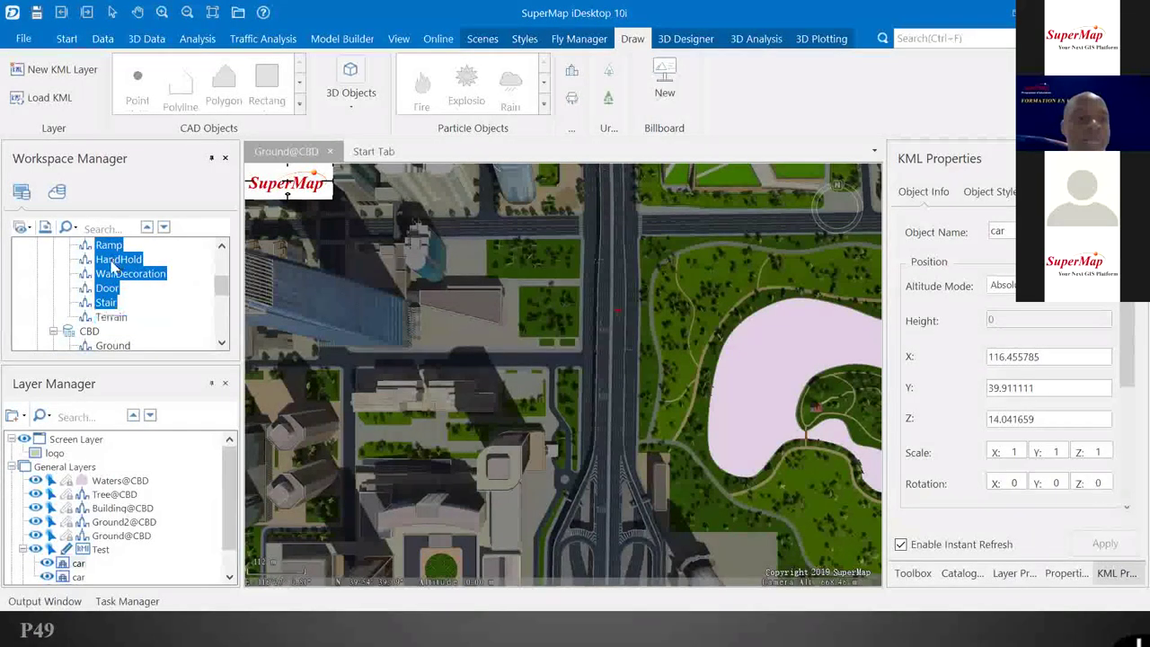
pyautogui.rightClick(111, 244)
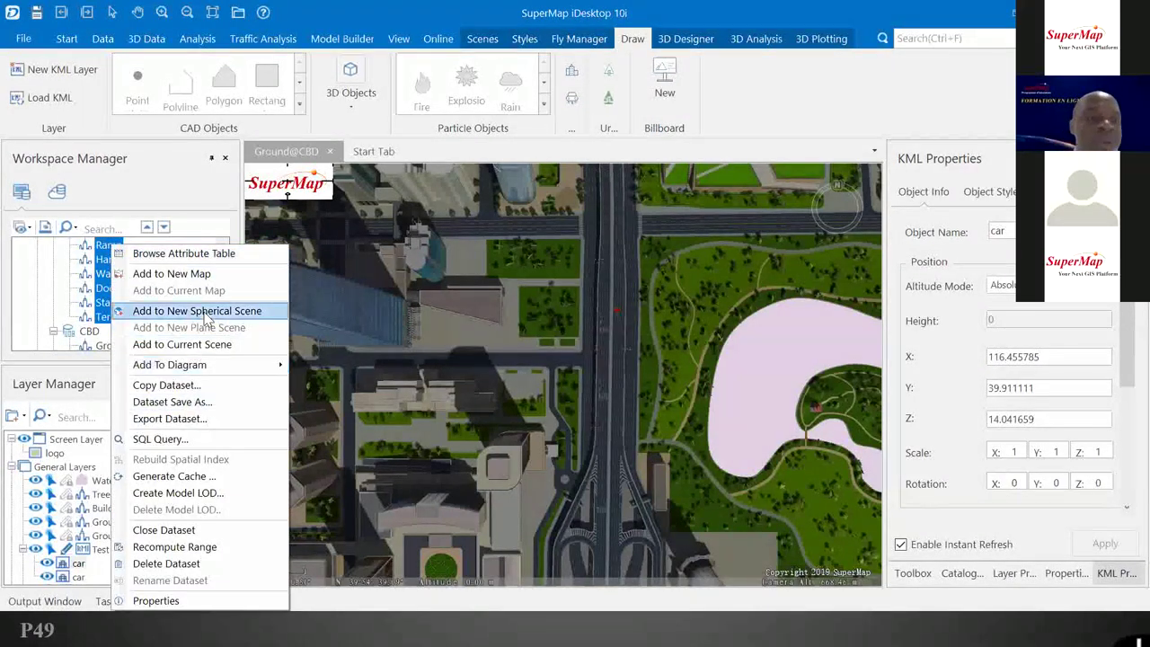
pyautogui.click(212, 346)
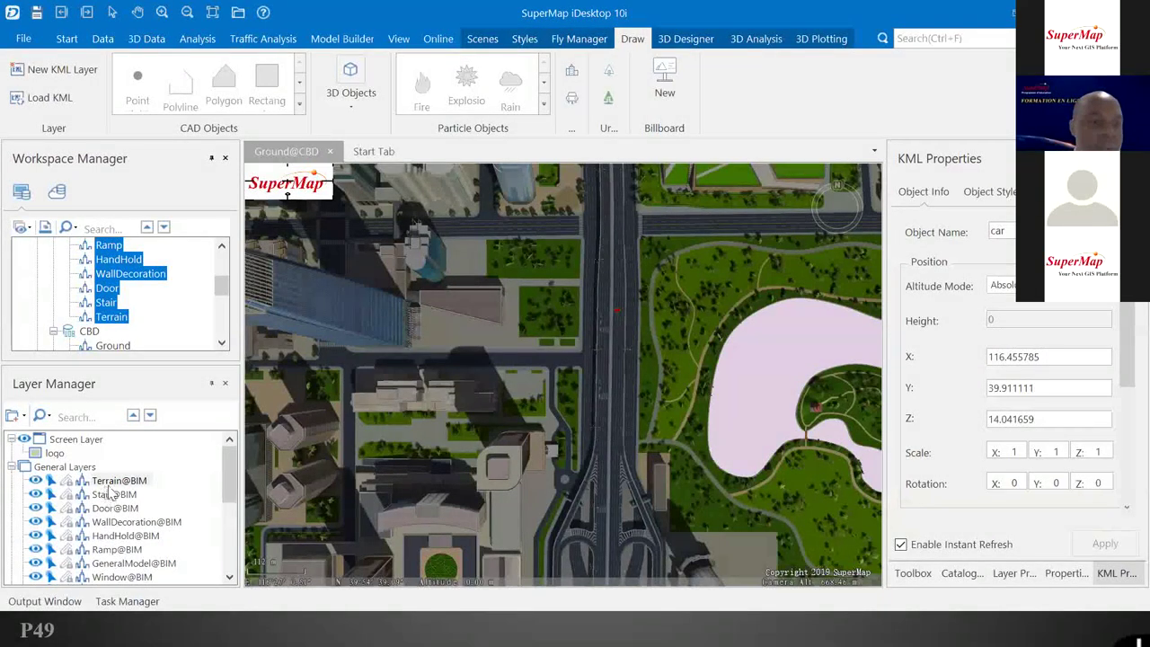
# Zoom the scene to the Terrain@BIM layer and tilt the camera to an oblique view of the building.
pyautogui.scroll(-1, 112, 492)
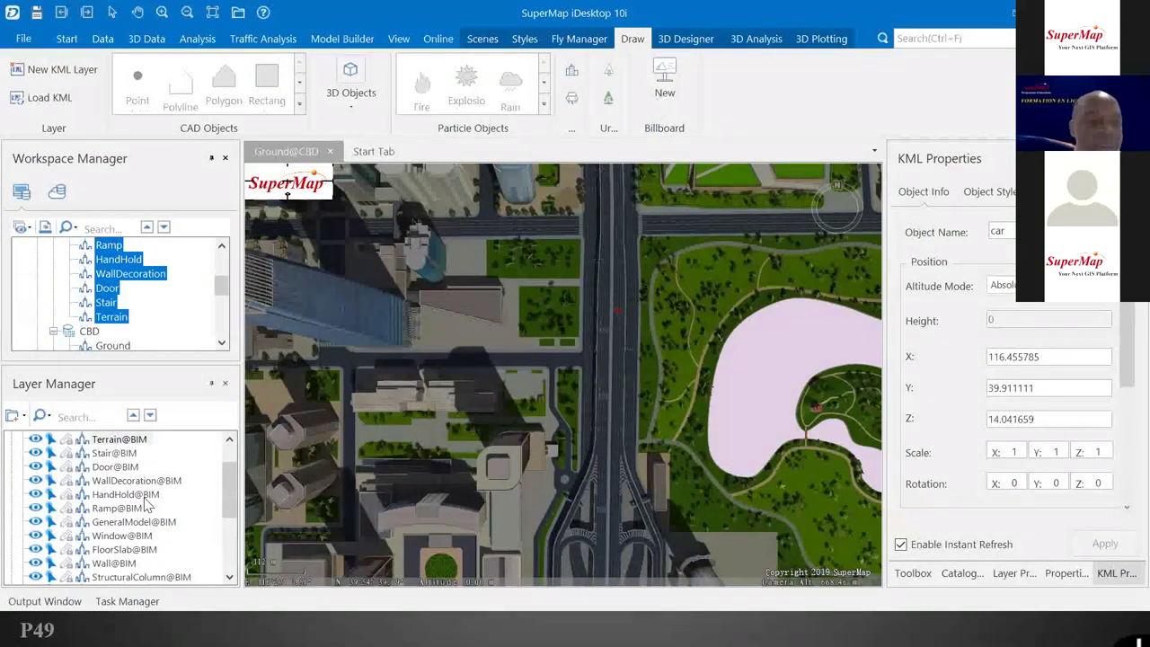
pyautogui.scroll(1, 120, 519)
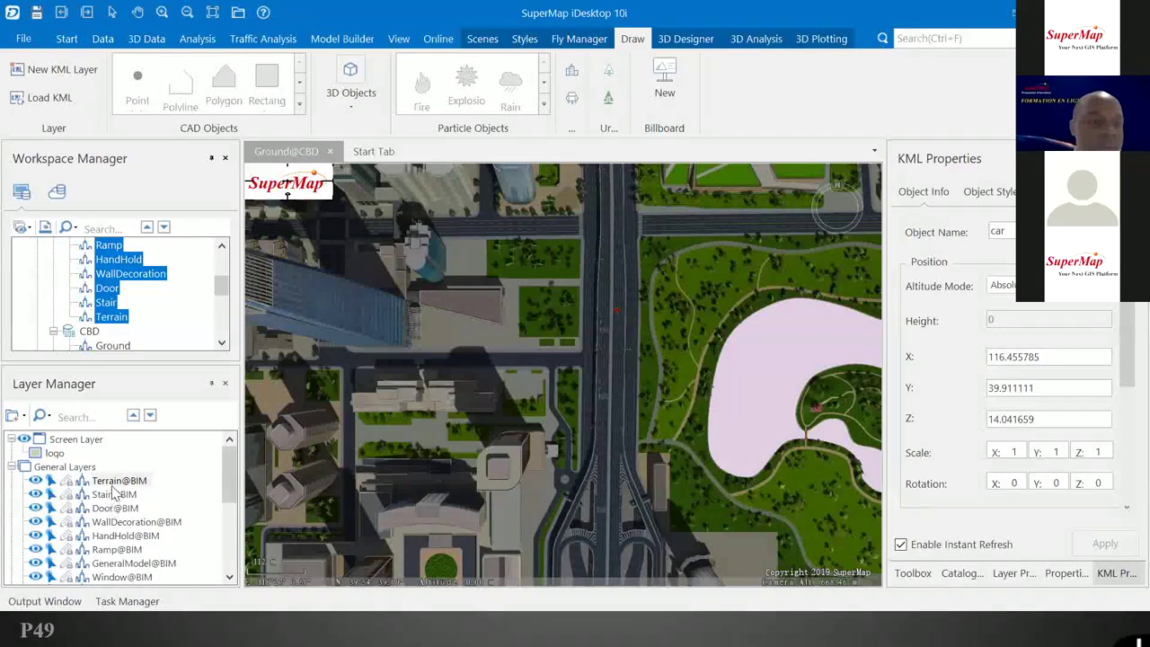
pyautogui.click(114, 482)
pyautogui.rightClick(114, 481)
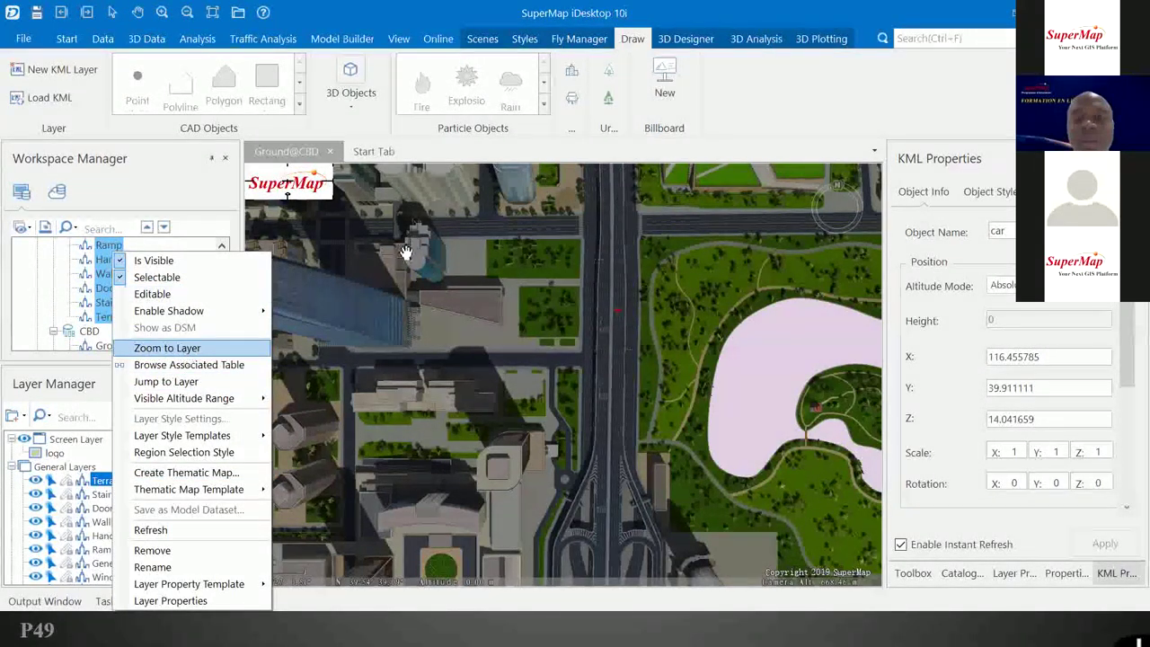
pyautogui.click(179, 349)
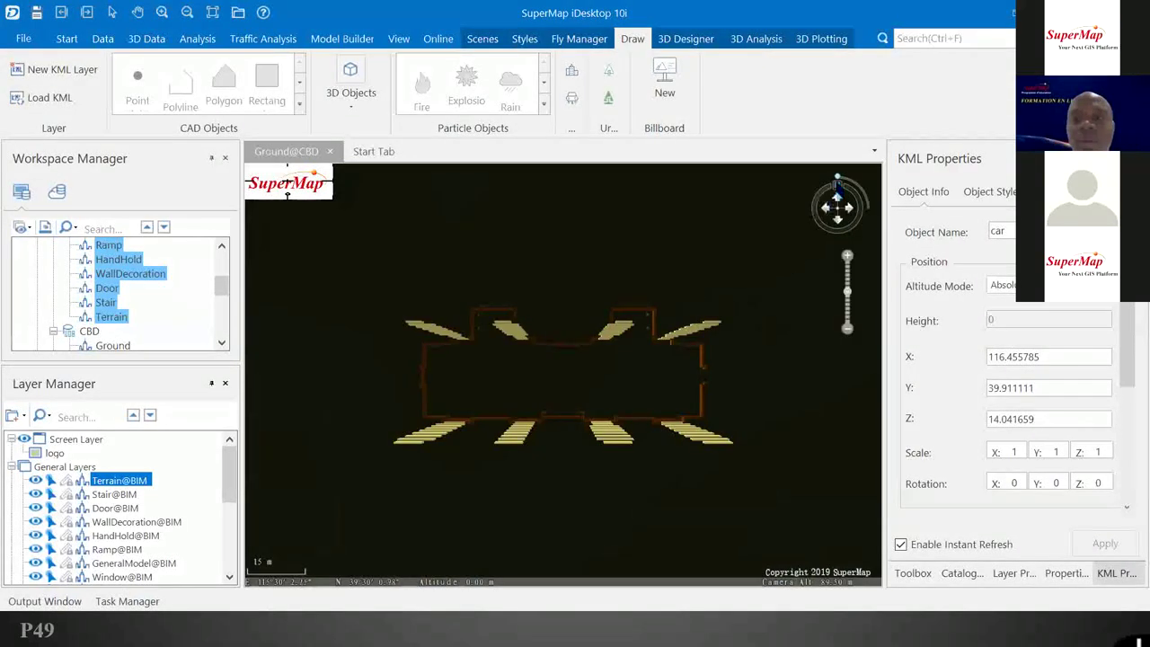
pyautogui.click(840, 178)
pyautogui.moveTo(840, 177); pyautogui.dragTo(864, 196)
# Examine the facade of the BIM building up close and check the layer list down to Terrain Layers.
pyautogui.scroll(4, 580, 305)
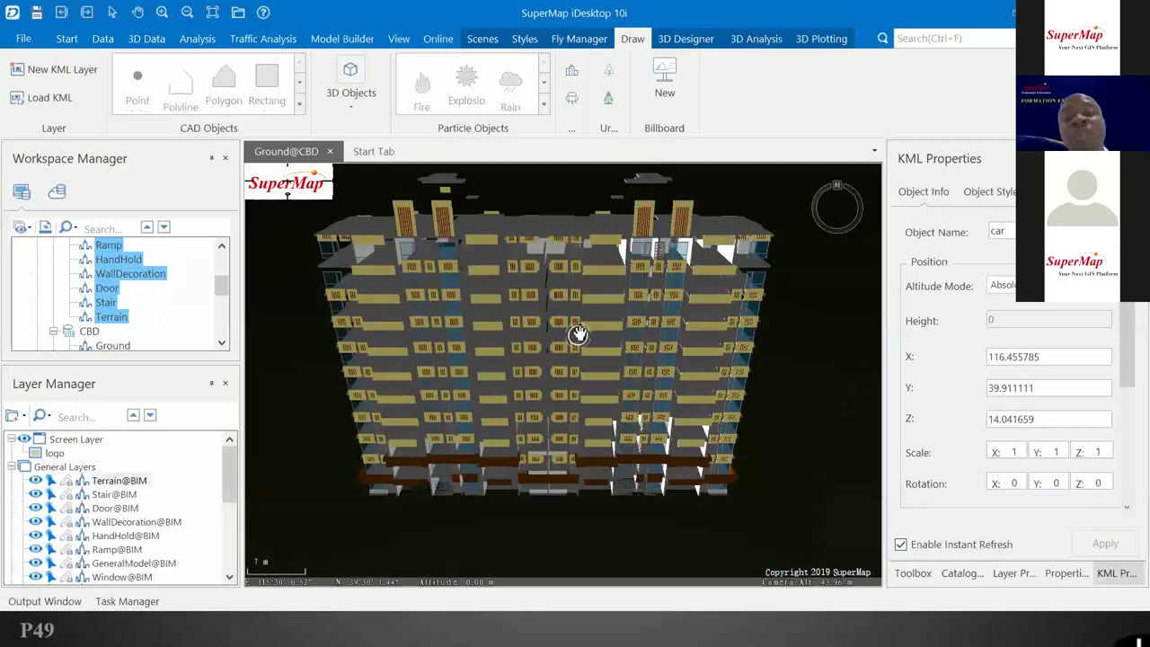
pyautogui.scroll(-3, 580, 332)
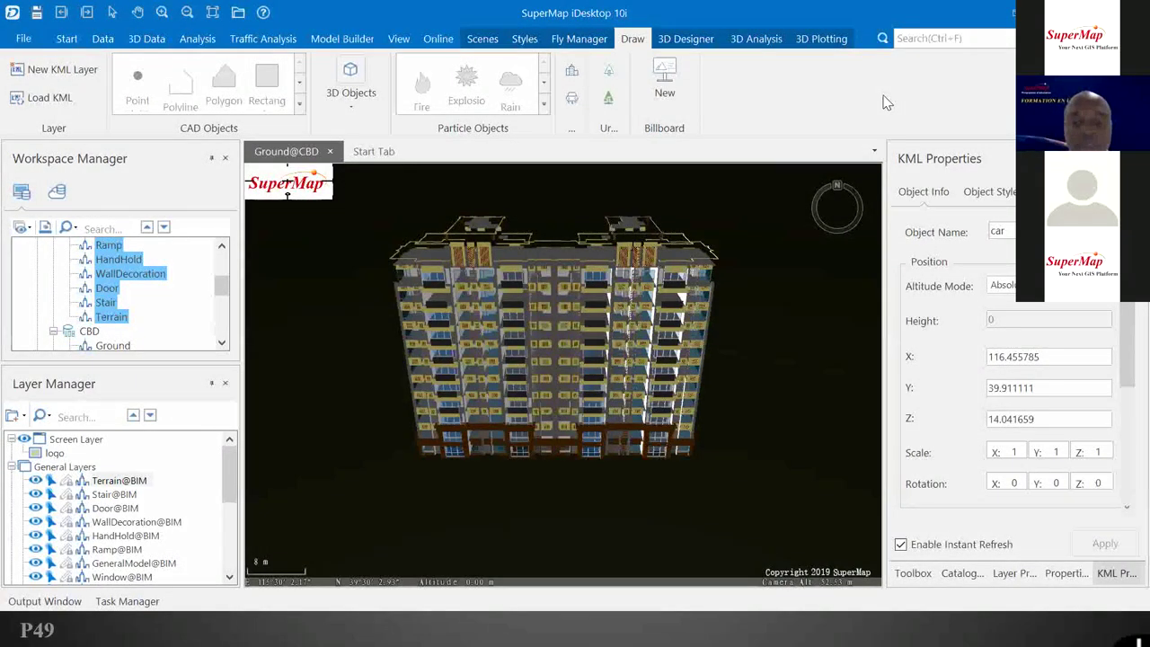
pyautogui.click(335, 354)
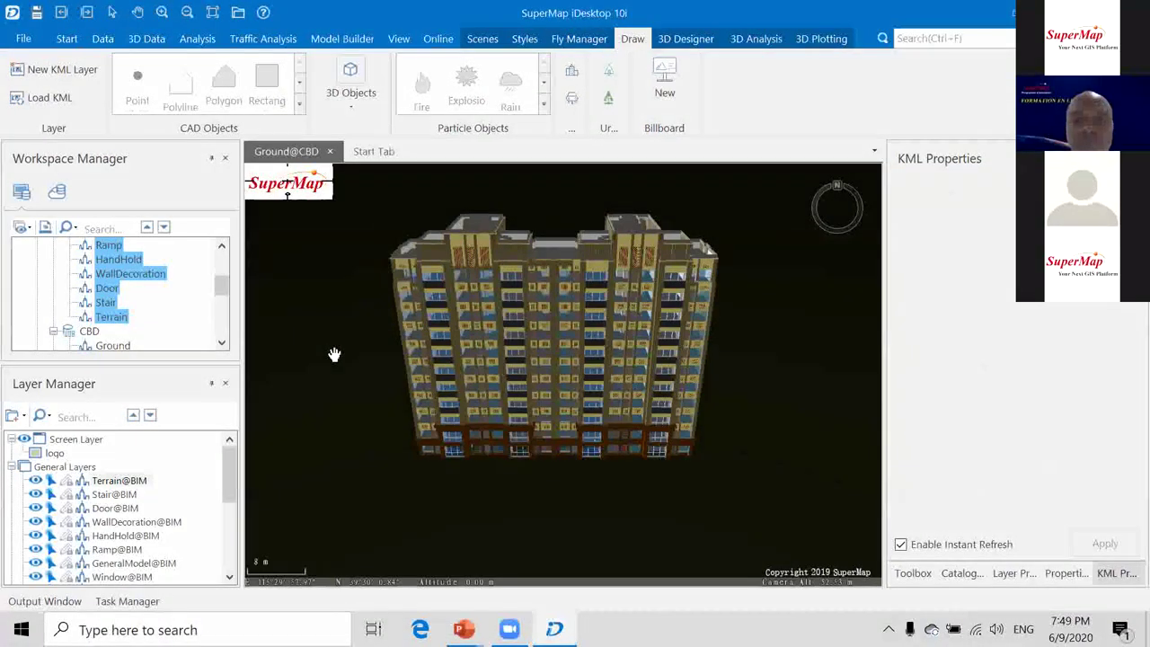
pyautogui.scroll(5, 554, 315)
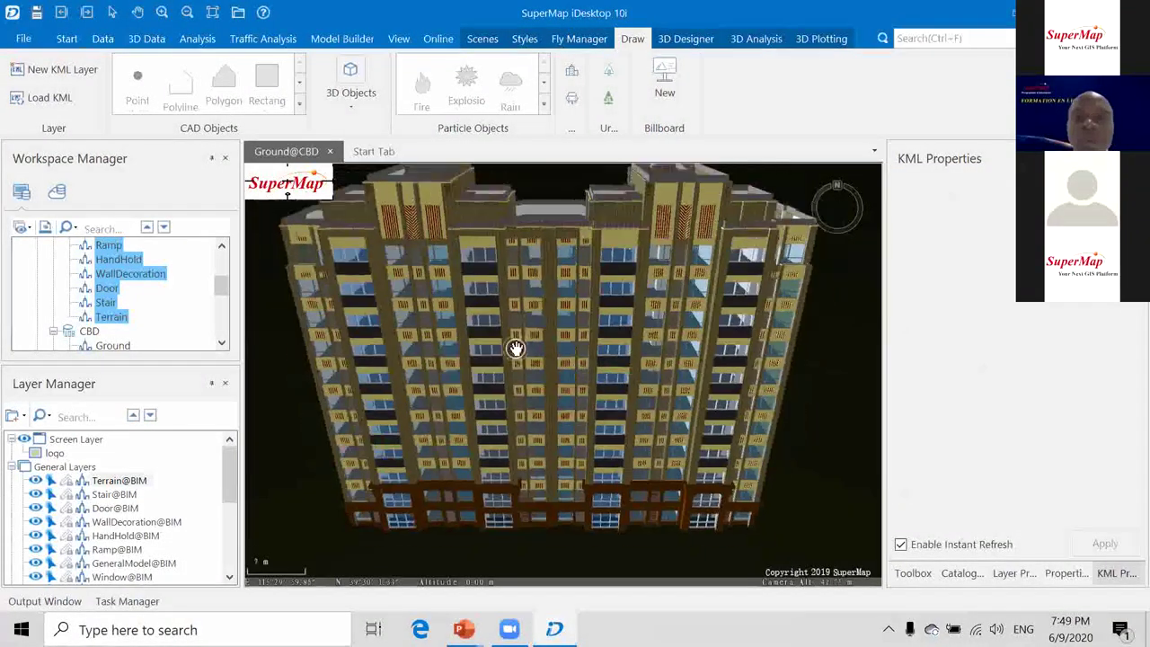
pyautogui.scroll(-2, 514, 348)
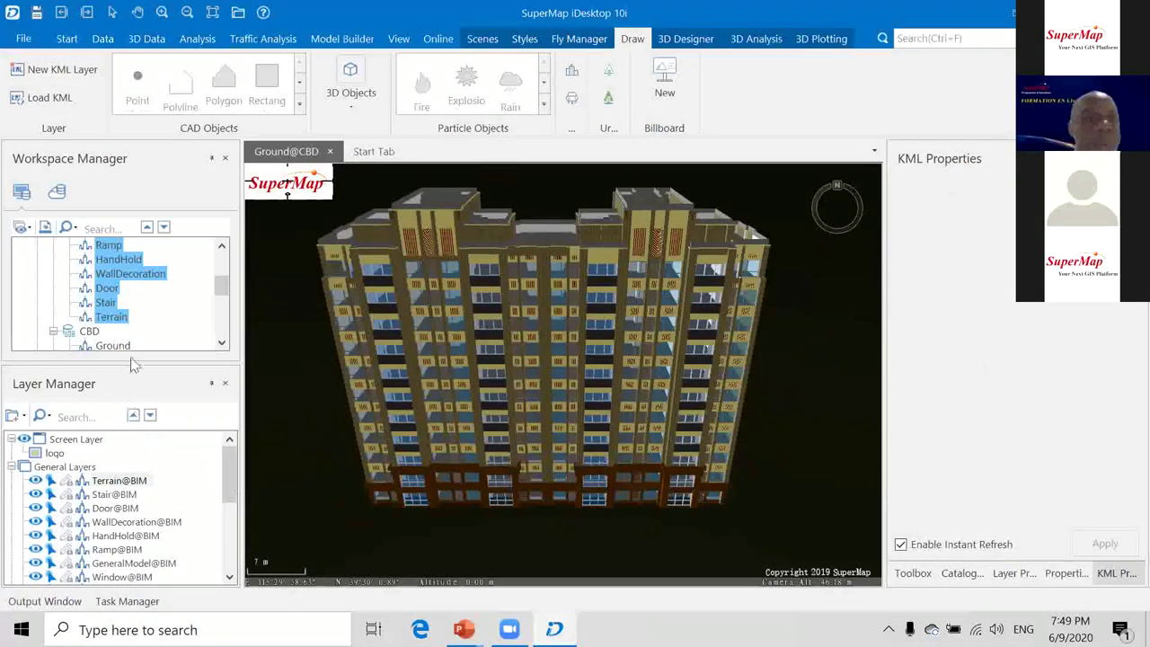
pyautogui.scroll(-5, 70, 483)
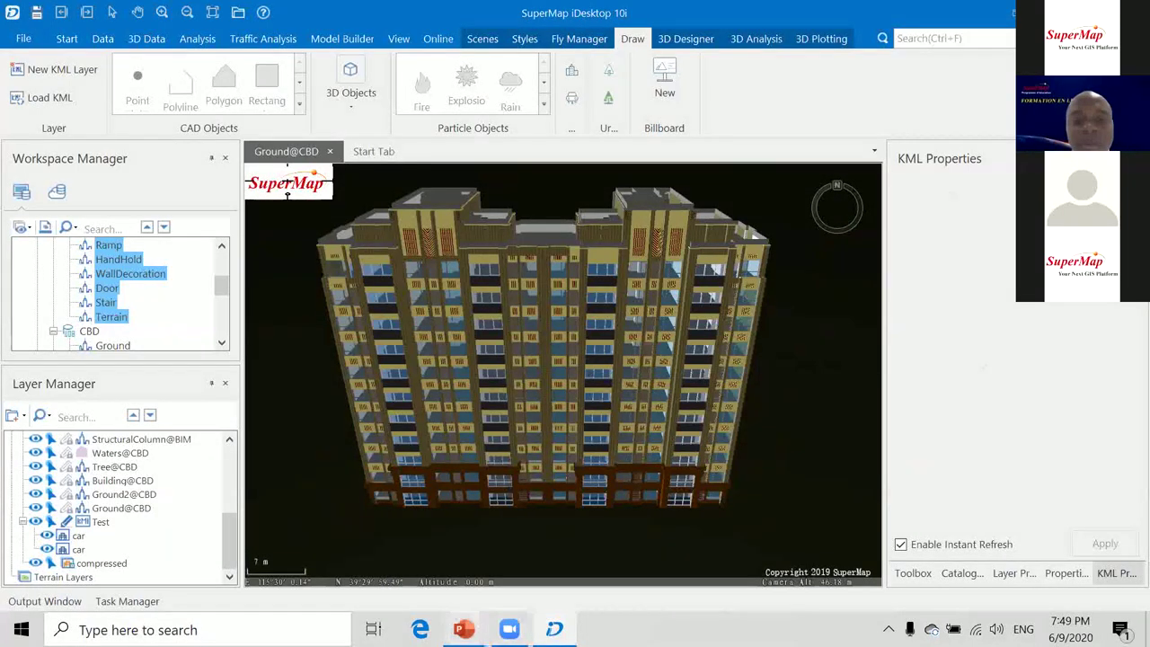
# Switch to the PowerPoint slide show, advance to the terrain layer exercise, and return to SuperMap iDesktop.
pyautogui.click(562, 544)
pyautogui.press('Right')
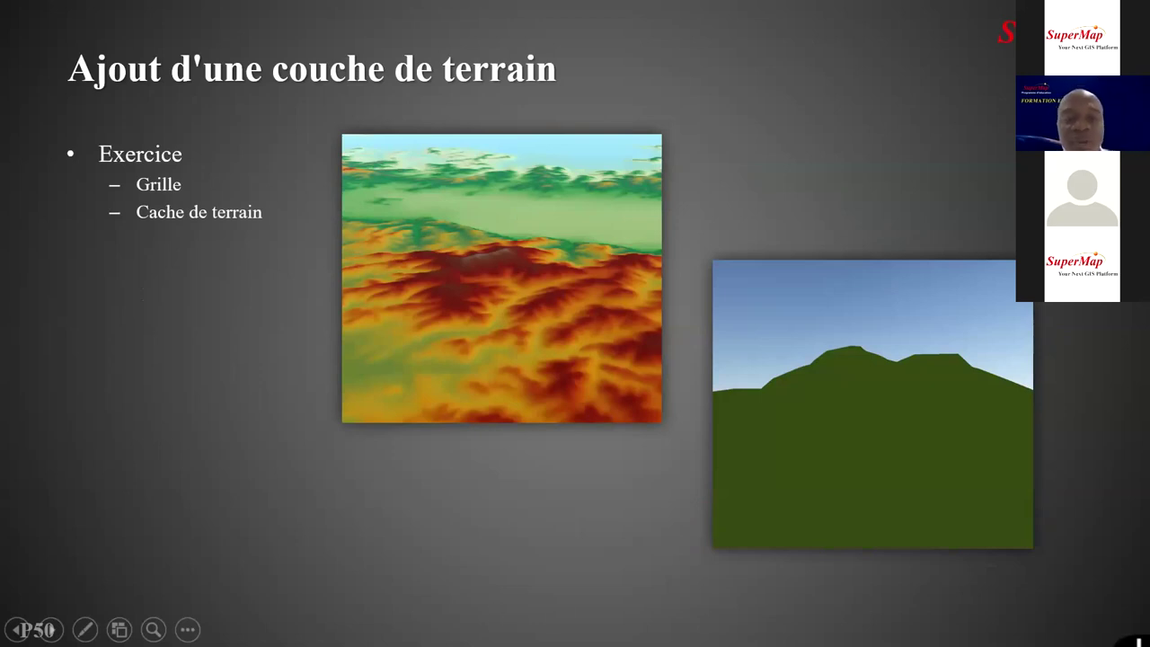
pyautogui.hotkey('alt', 'Tab')
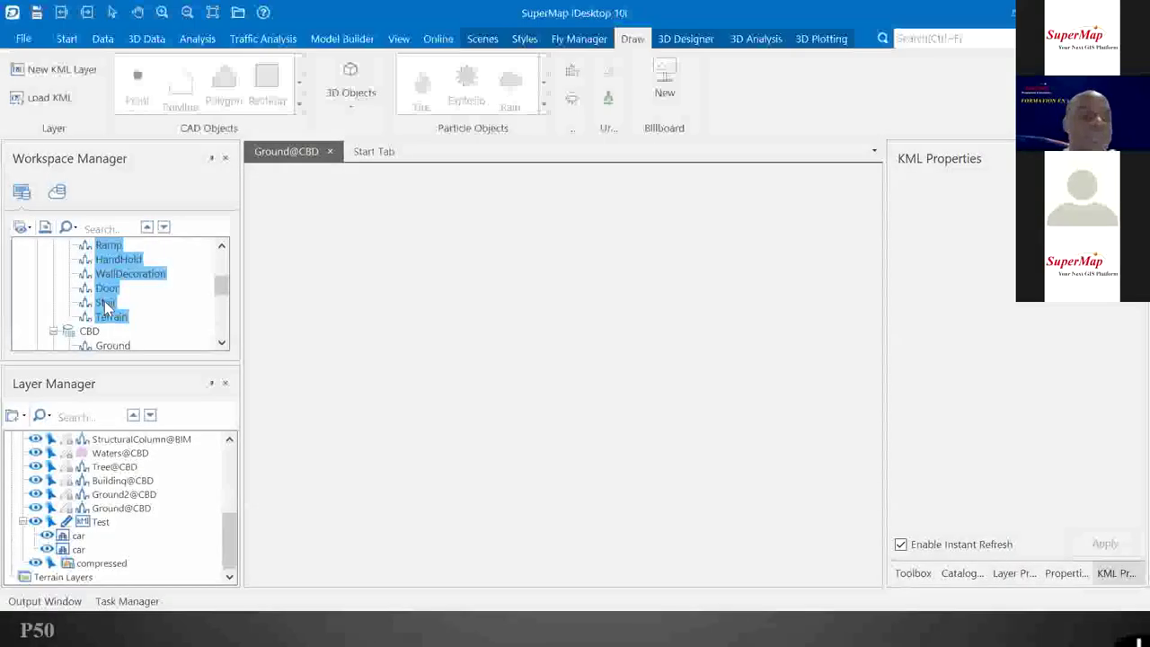
# Open a file datasource in the workspace.
pyautogui.scroll(-5, 99, 296)
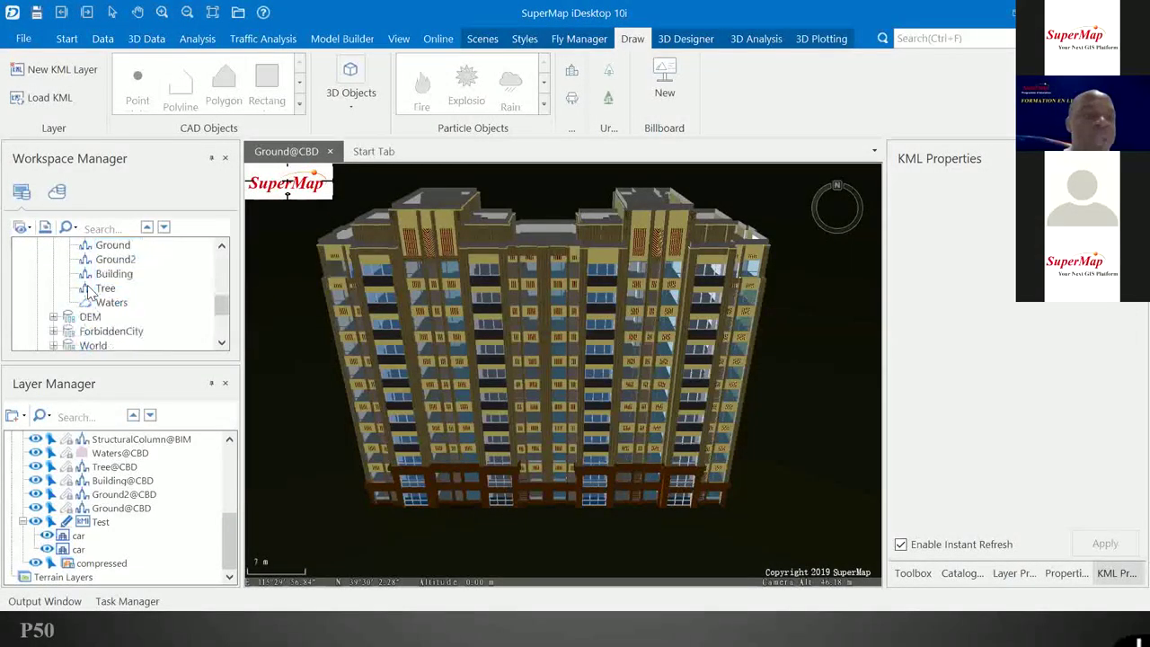
pyautogui.scroll(5, 90, 292)
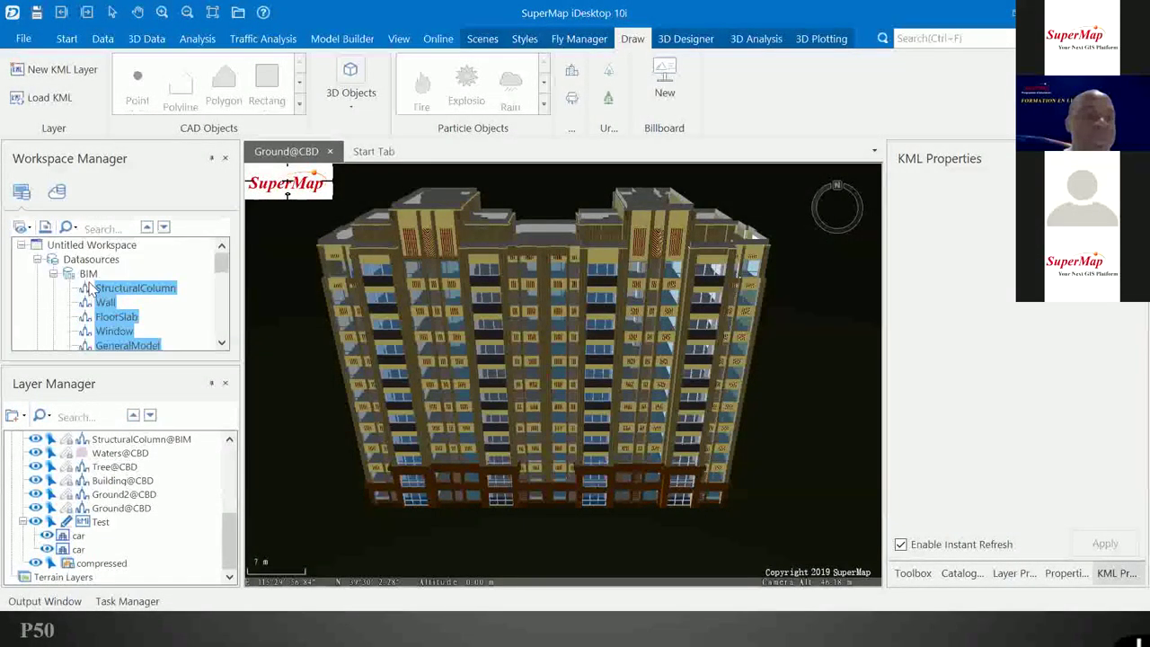
pyautogui.rightClick(95, 260)
pyautogui.click(144, 268)
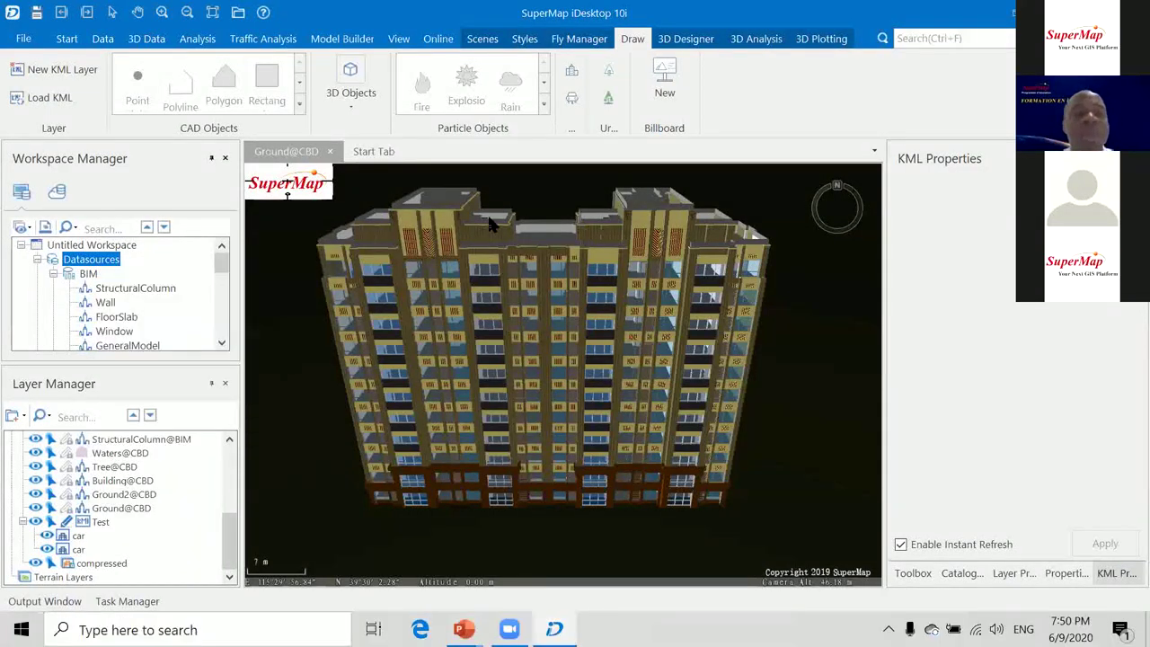
pyautogui.doubleClick(462, 211)
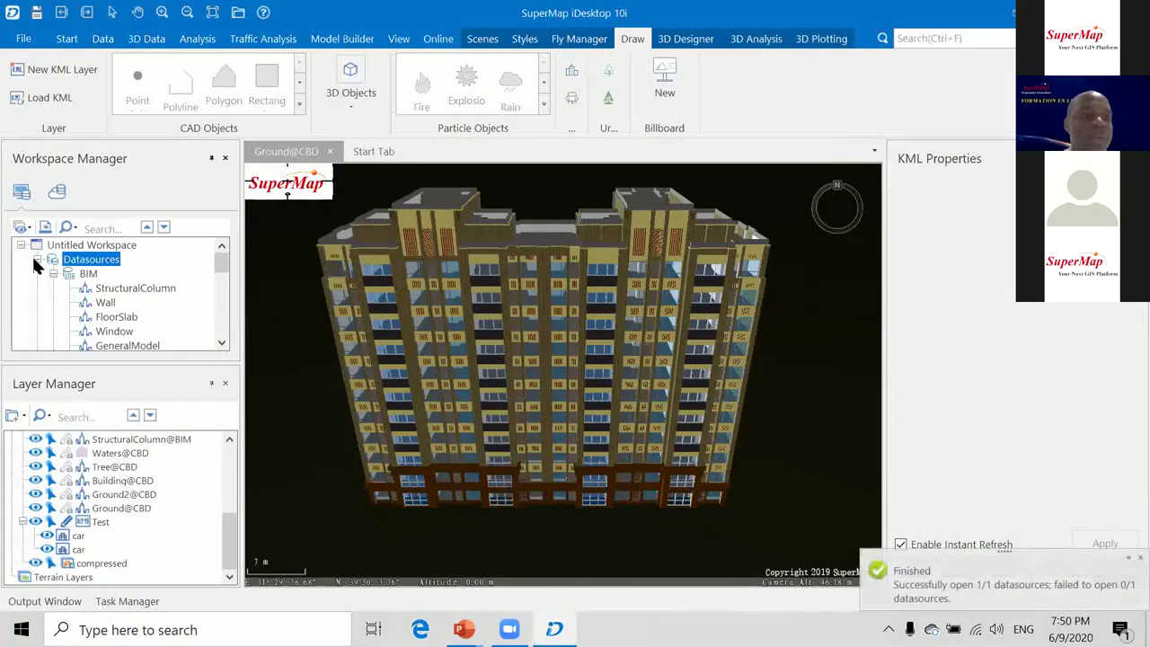
# Add the DEM25 dataset of the DEM datasource to the current scene as terrain and as image.
pyautogui.click(37, 260)
pyautogui.scroll(-1, 52, 255)
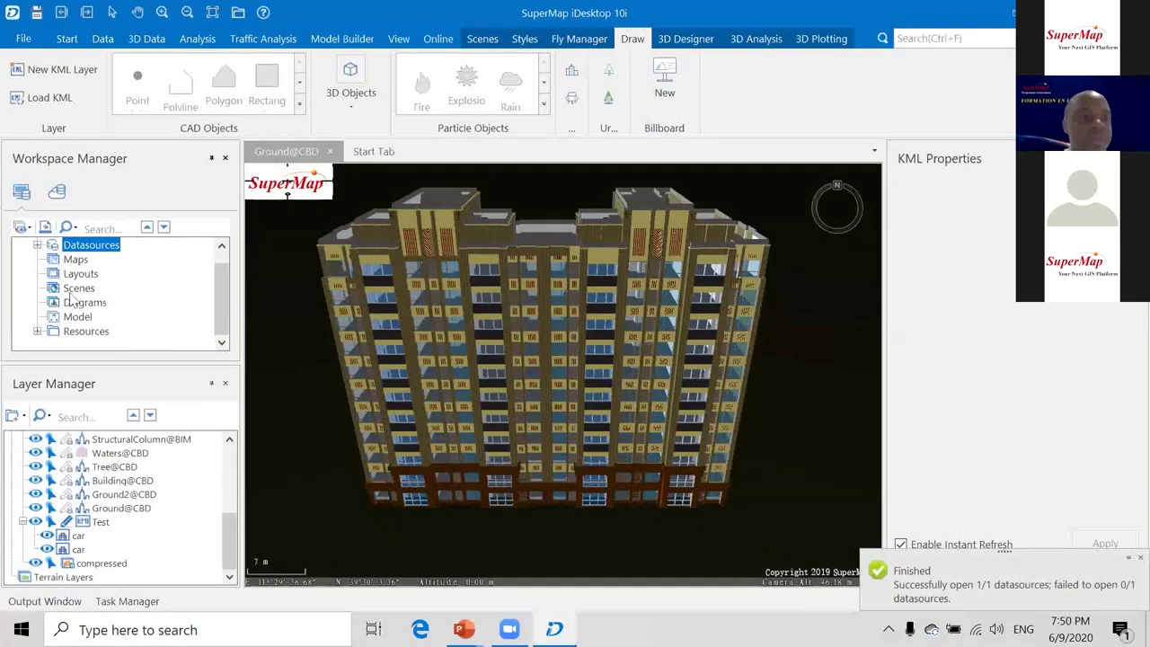
pyautogui.scroll(1, 70, 297)
pyautogui.click(37, 260)
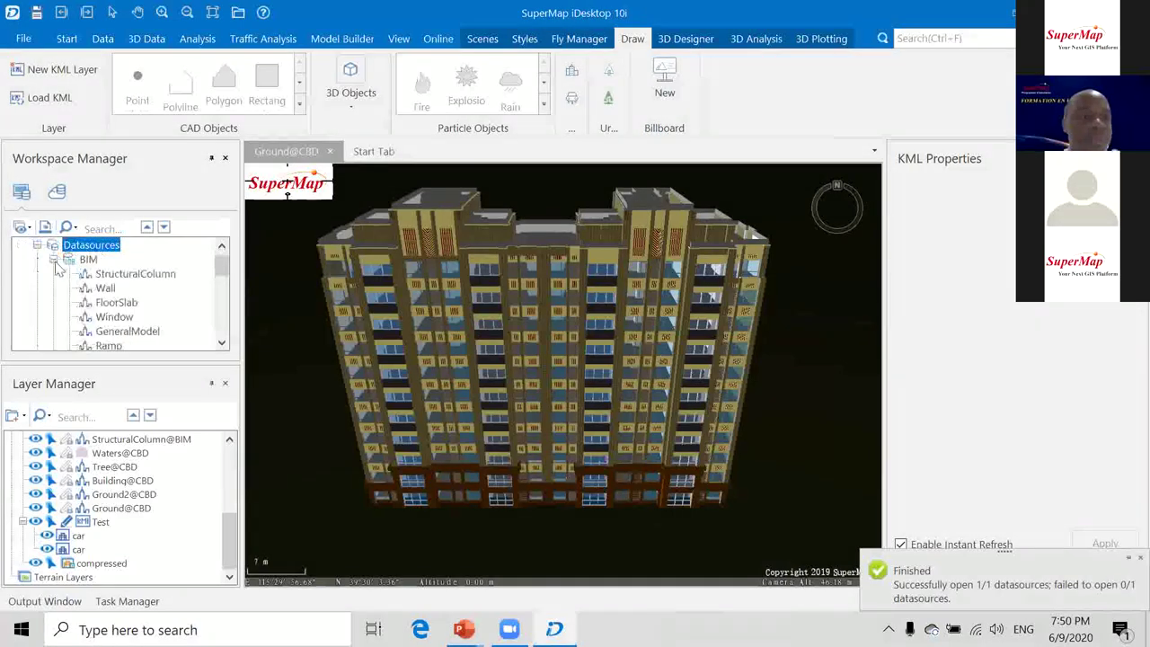
pyautogui.scroll(-5, 70, 272)
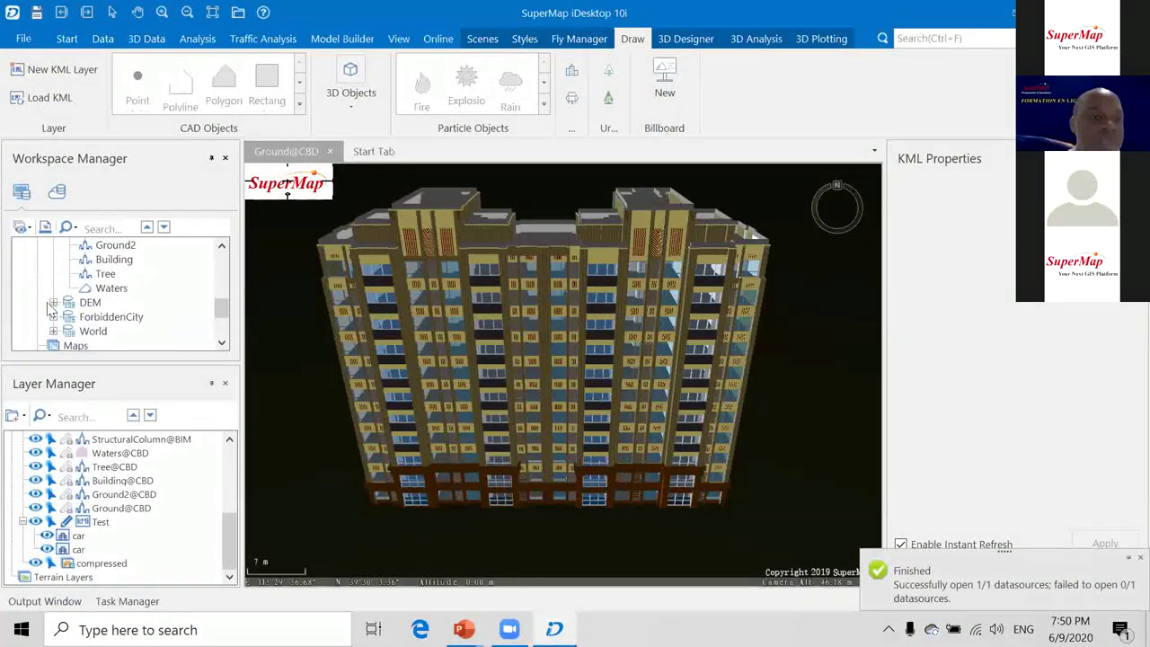
pyautogui.click(53, 303)
pyautogui.scroll(1, 115, 308)
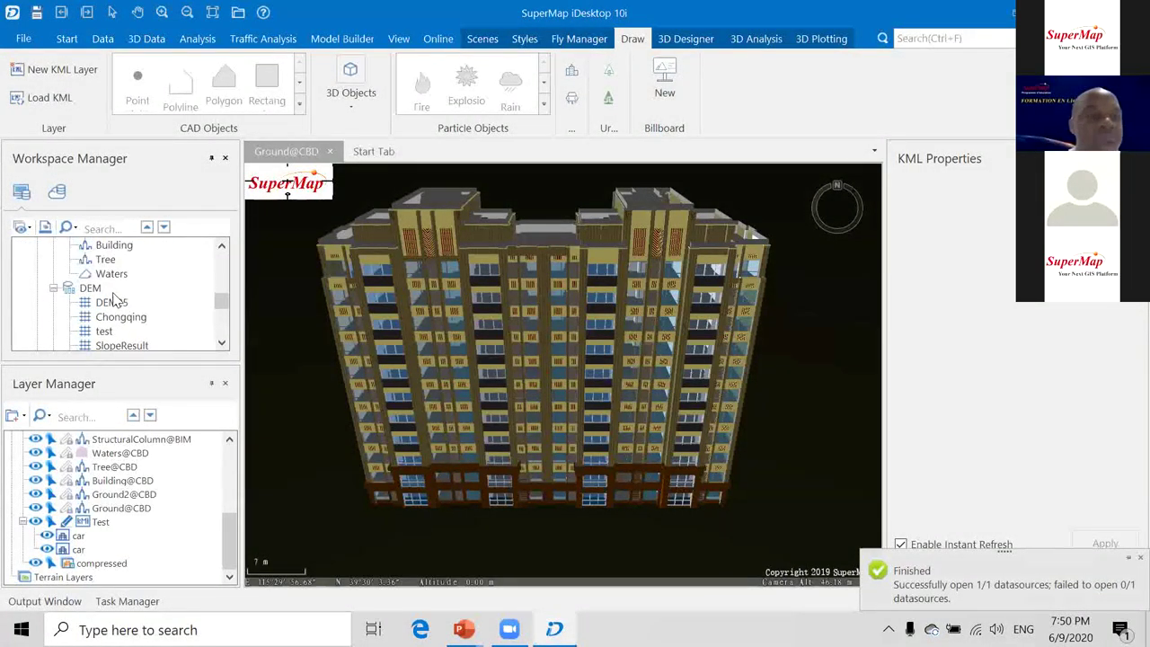
pyautogui.click(111, 303)
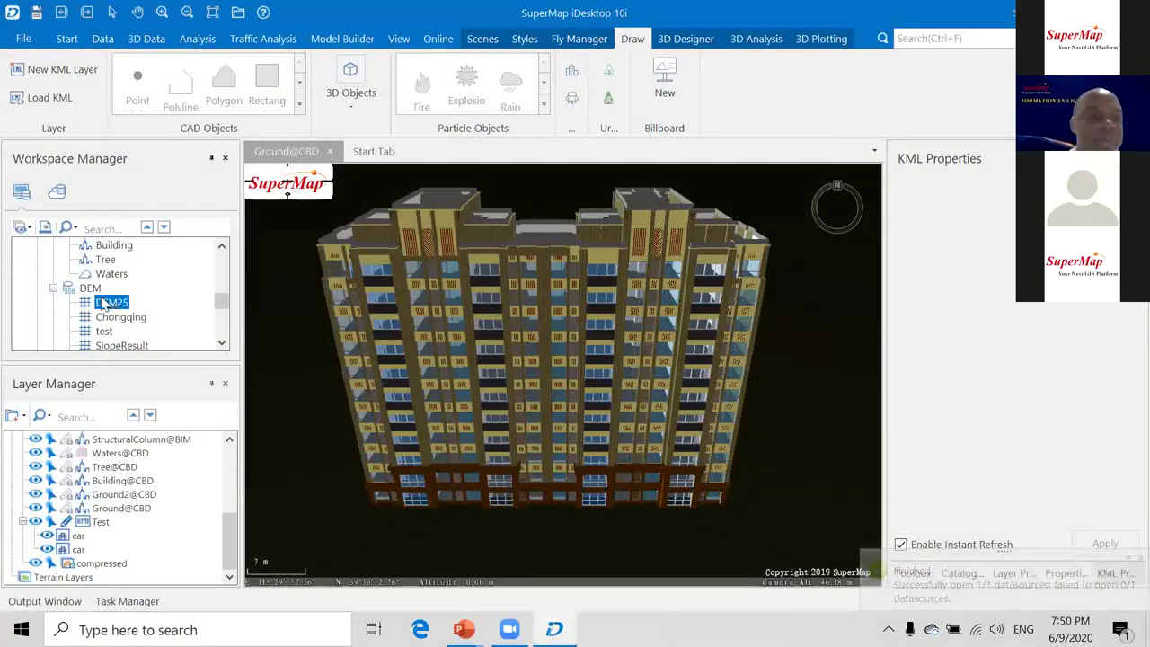
pyautogui.moveTo(105, 304); pyautogui.dragTo(309, 282)
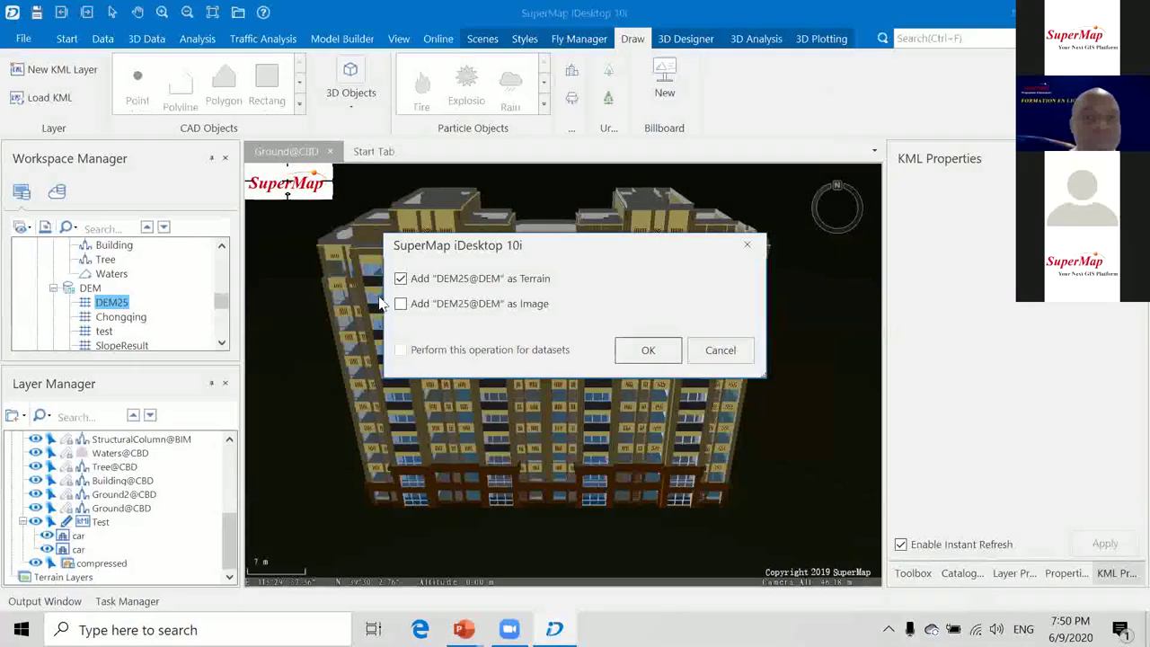
pyautogui.click(638, 352)
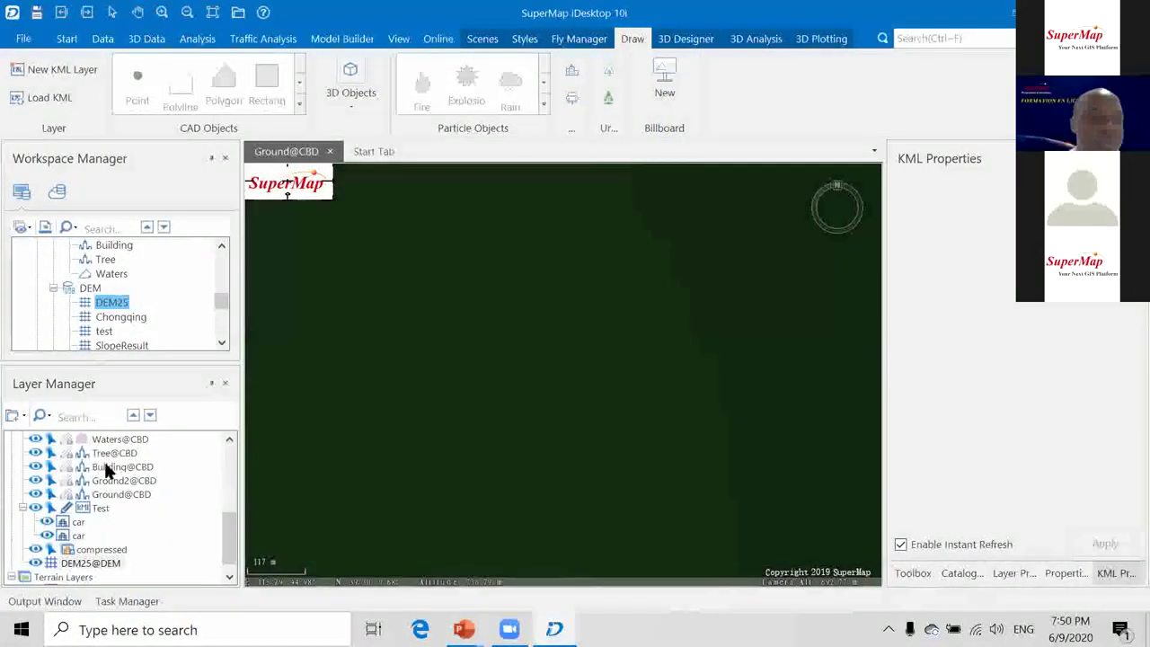
# Zoom the scene to the DEM25@DEM layer and tilt the camera to an oblique view of the terrain.
pyautogui.rightClick(100, 562)
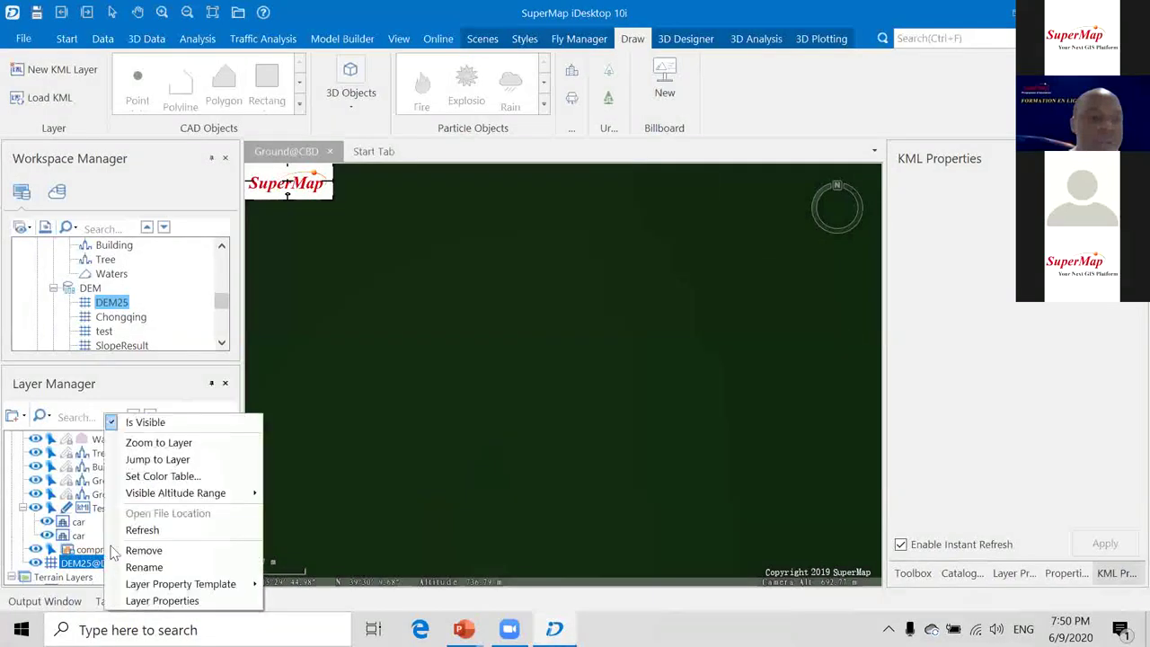
pyautogui.click(184, 442)
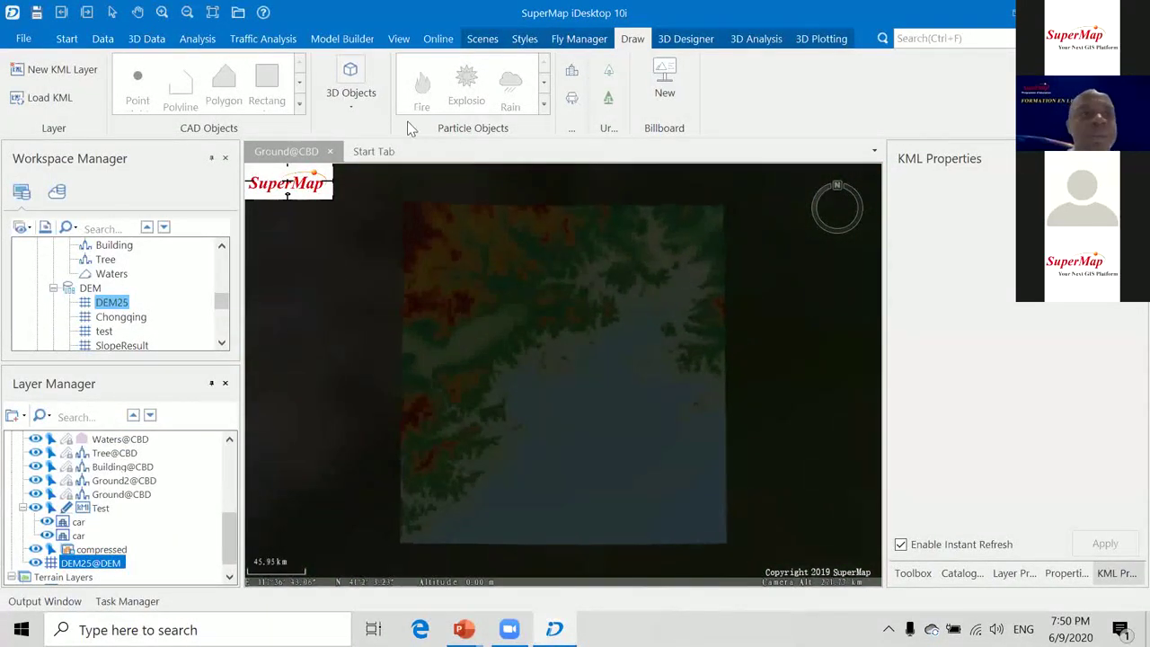
pyautogui.moveTo(855, 180)
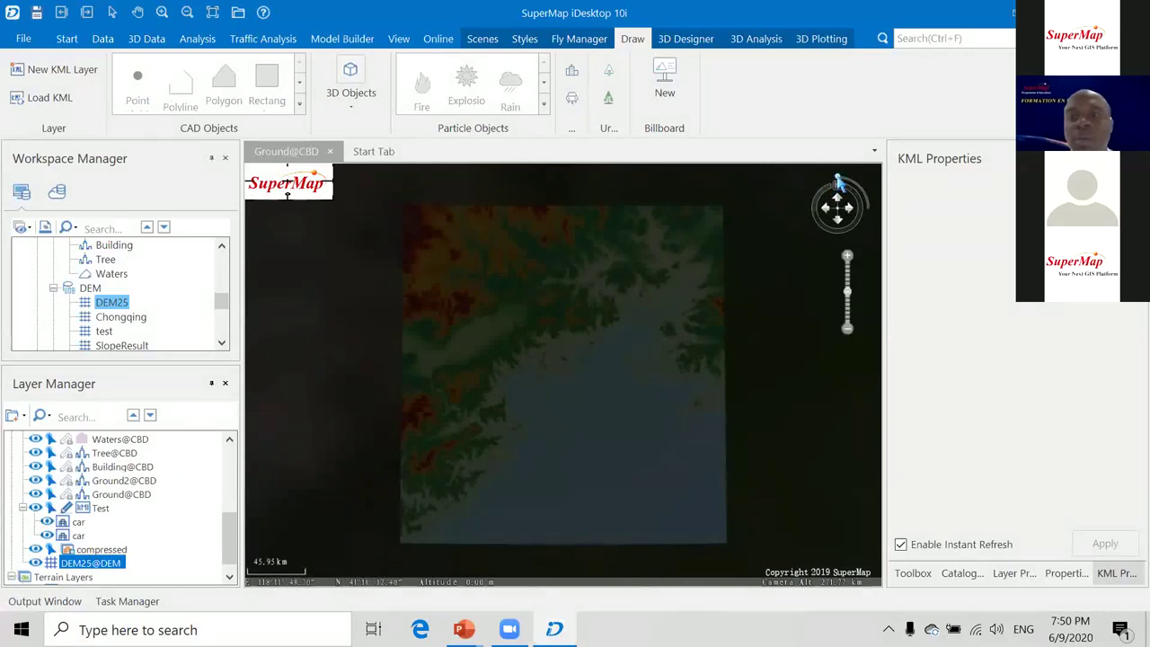
pyautogui.moveTo(837, 178); pyautogui.dragTo(859, 188)
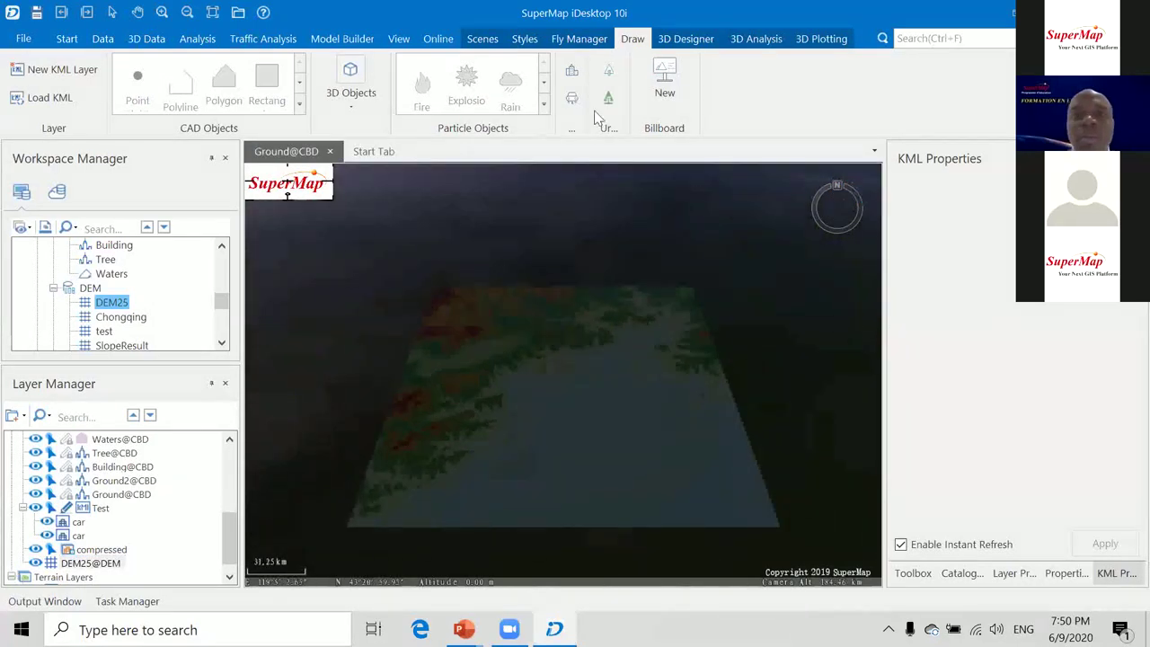
# Activate Select and Pan, and examine the mountain relief of the DEM25 terrain at several zoom levels.
pyautogui.click(483, 39)
pyautogui.click(34, 81)
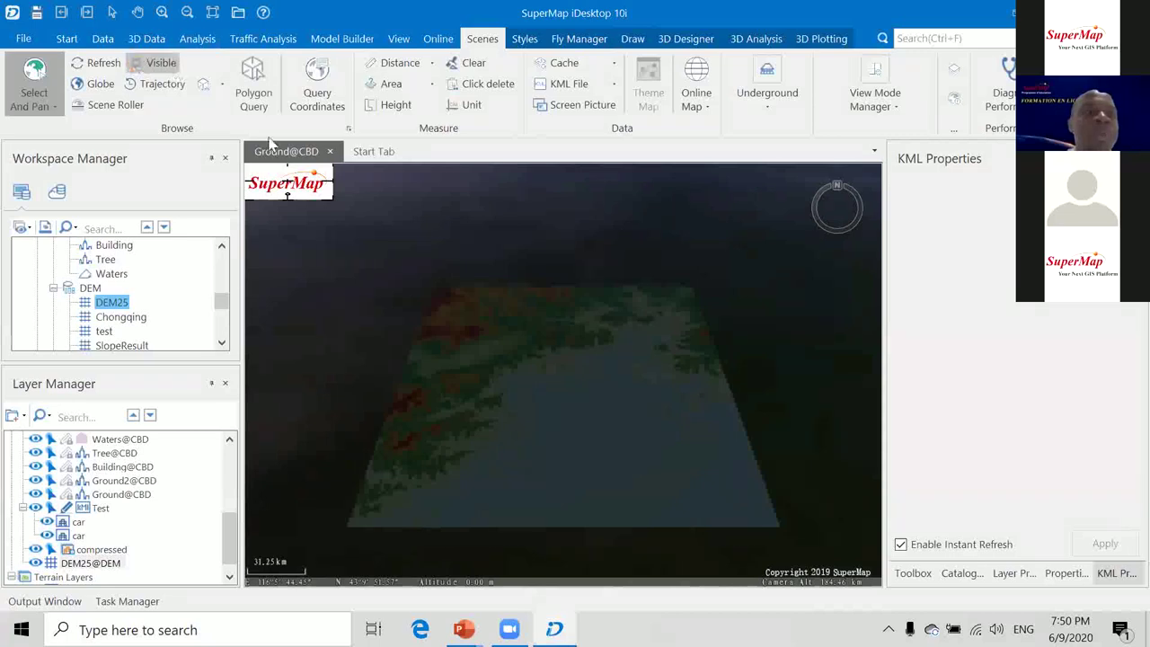
pyautogui.moveTo(845, 204)
pyautogui.moveTo(860, 187); pyautogui.dragTo(856, 185)
pyautogui.scroll(10, 479, 368)
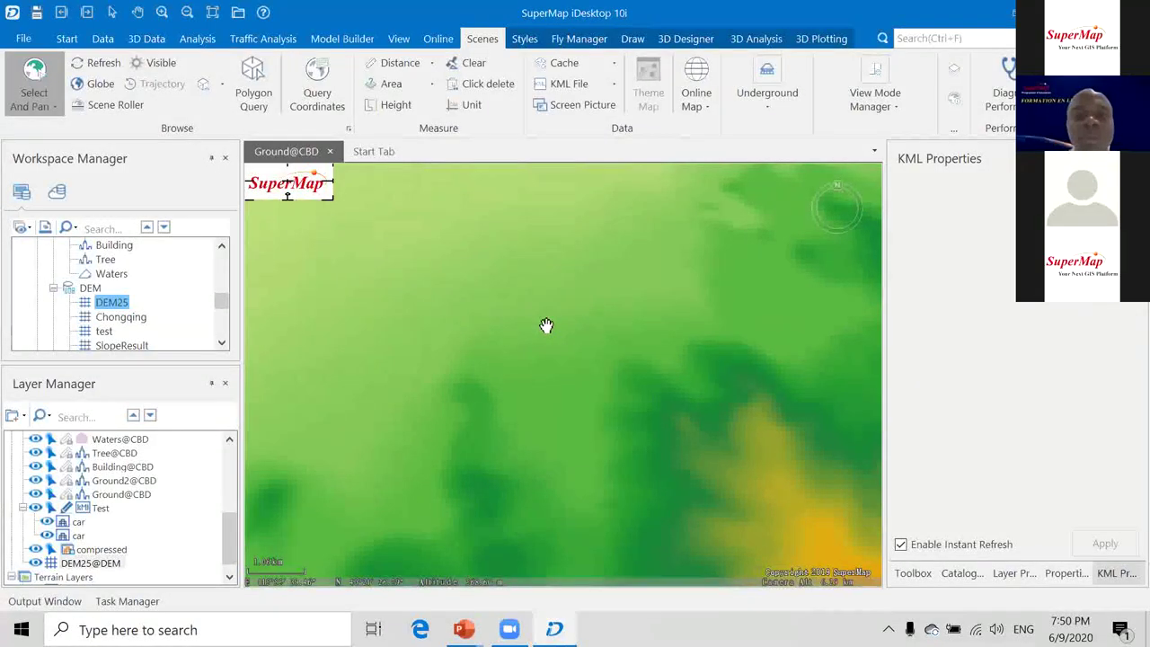
pyautogui.scroll(-2, 549, 319)
pyautogui.scroll(-6, 548, 309)
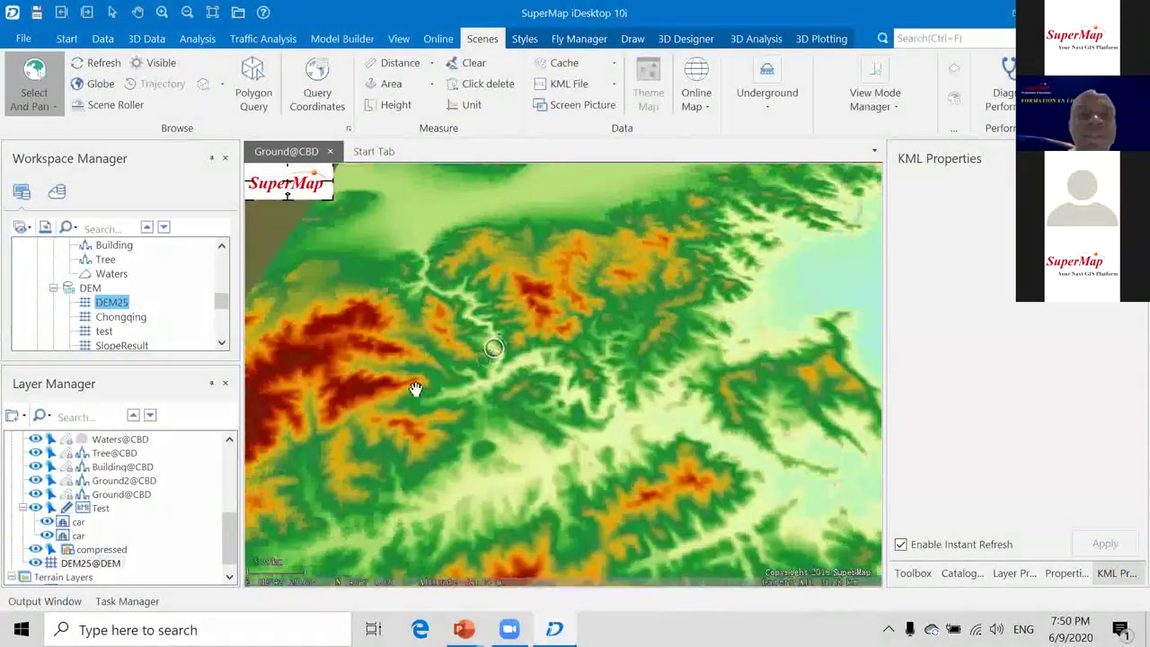
pyautogui.scroll(6, 480, 324)
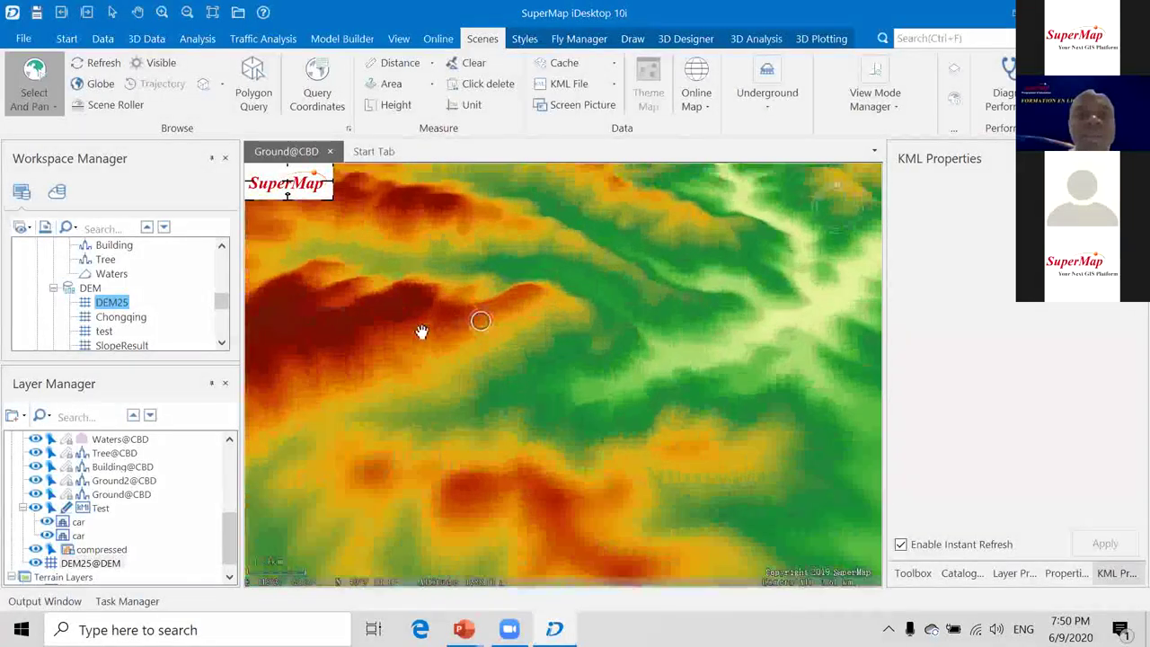
pyautogui.moveTo(480, 318); pyautogui.dragTo(526, 315)
pyautogui.scroll(2, 530, 310)
pyautogui.scroll(-2, 532, 308)
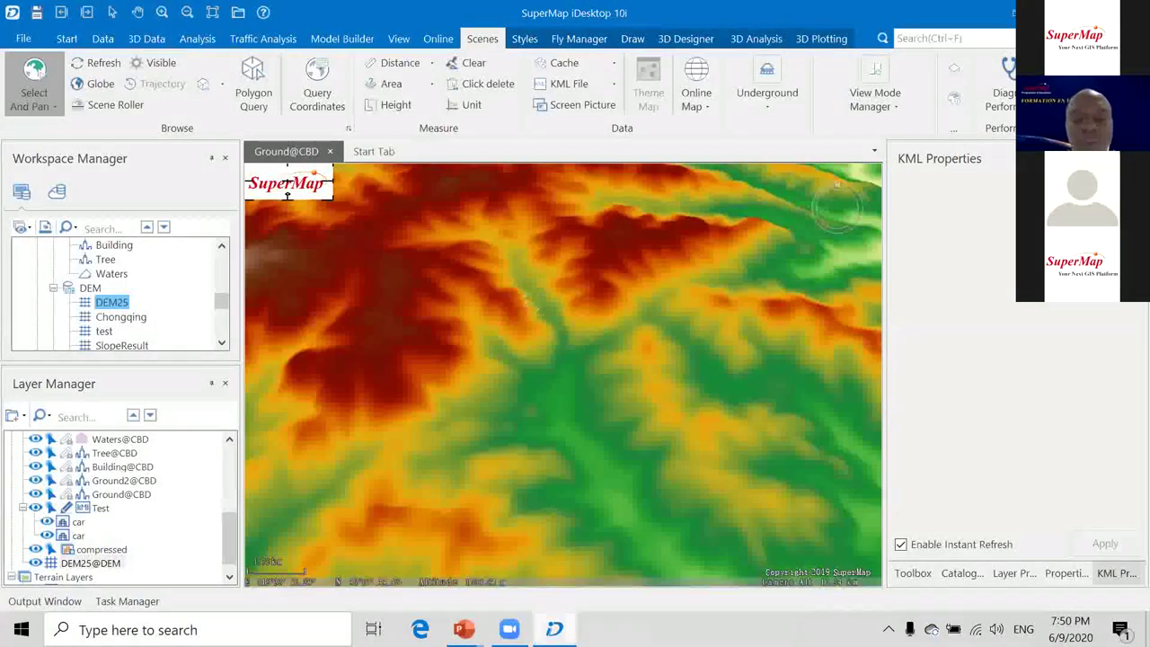
# Show the "Survol en 3D" exercise slide in the PowerPoint presentation and return to SuperMap iDesktop.
pyautogui.click(464, 629)
pyautogui.click(629, 528)
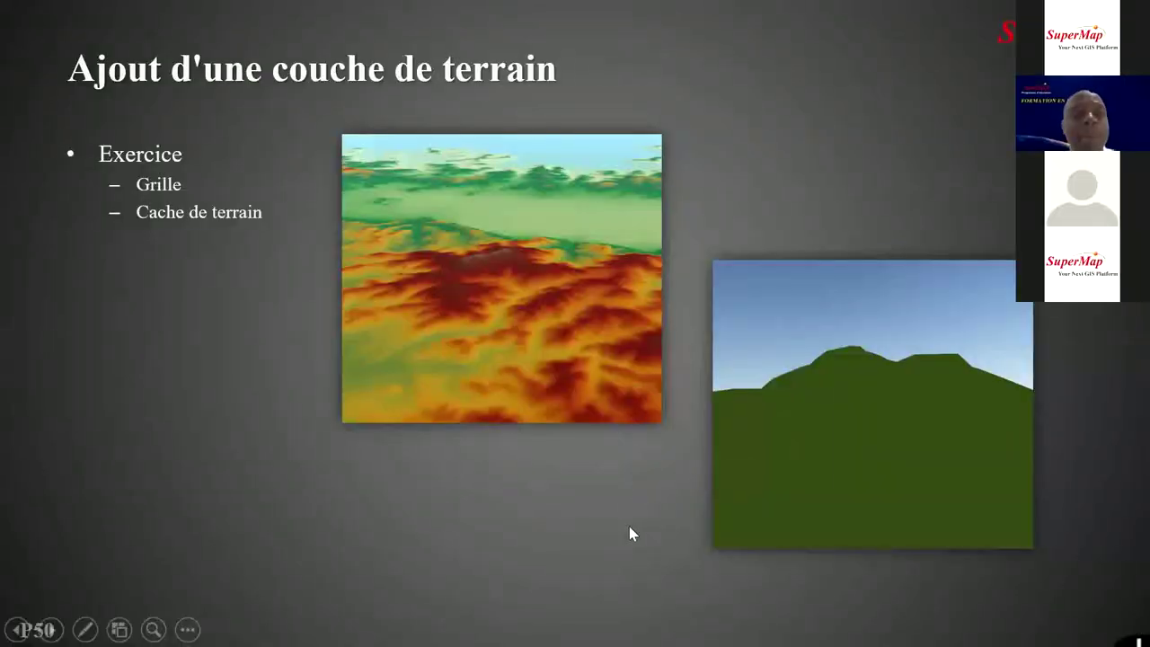
pyautogui.click(629, 525)
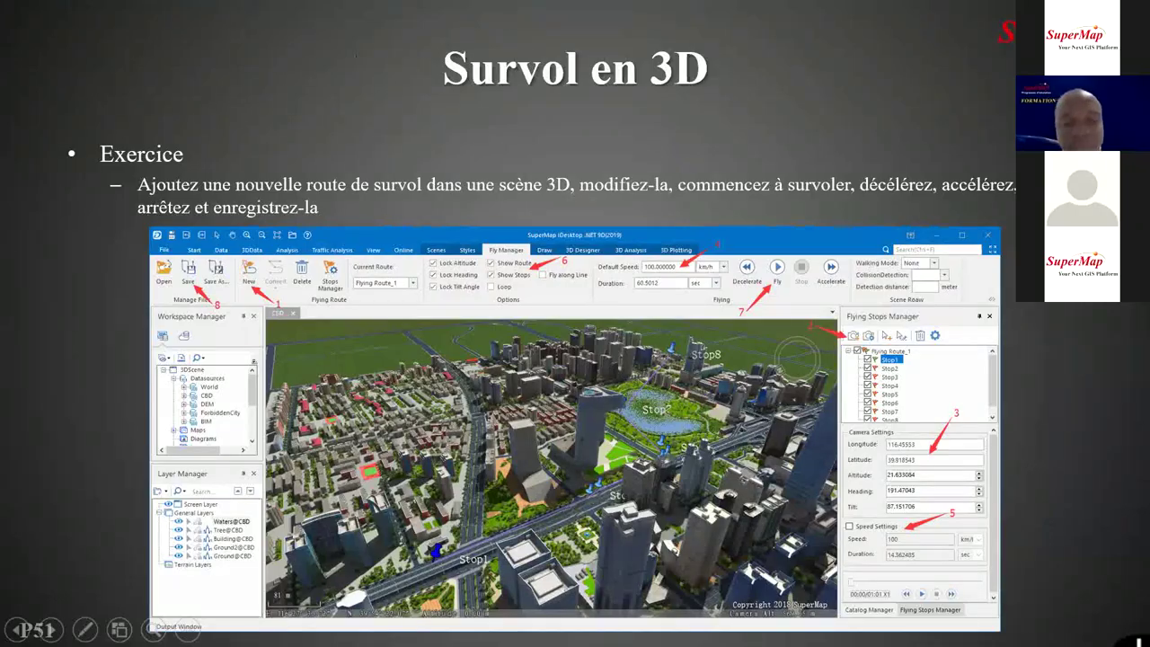
pyautogui.press('super+d')
pyautogui.click(549, 629)
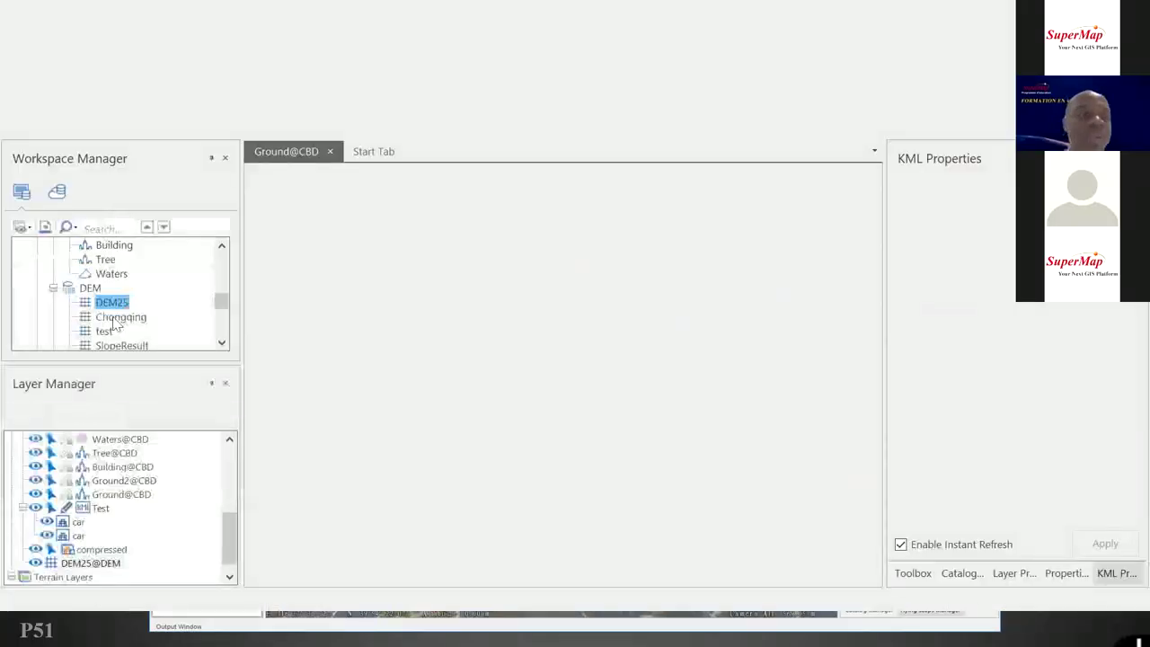
# Close all open windows, including the Ground@CBD scene.
pyautogui.scroll(2, 153, 313)
pyautogui.scroll(-3, 152, 311)
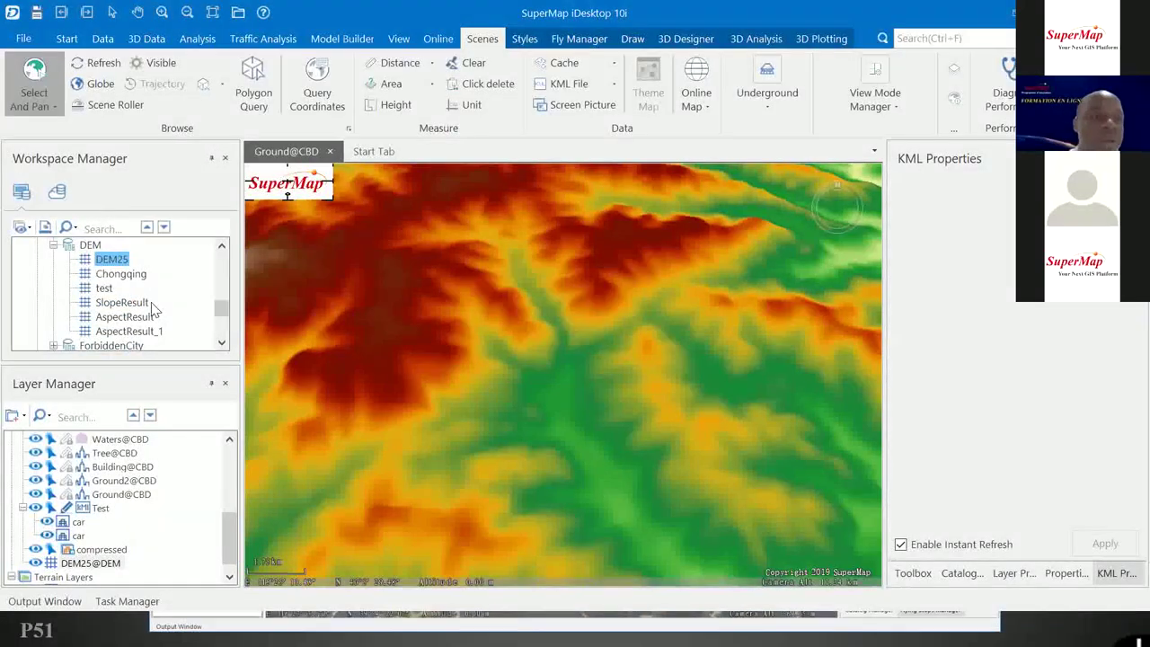
pyautogui.scroll(2, 154, 307)
pyautogui.scroll(2, 153, 307)
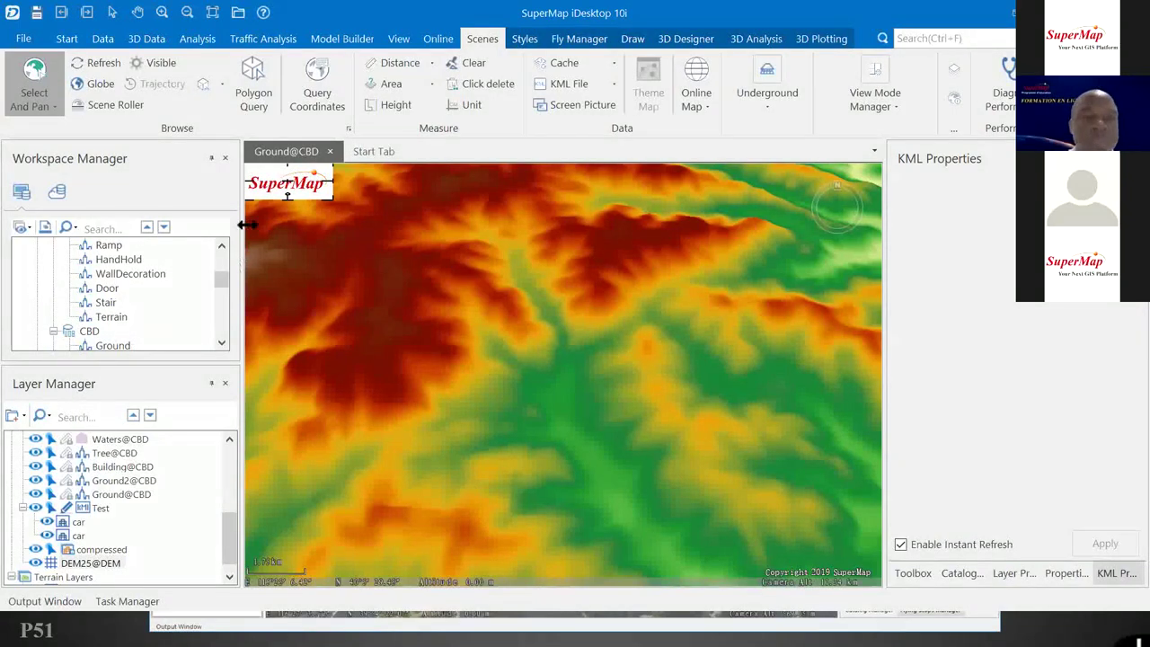
pyautogui.rightClick(312, 152)
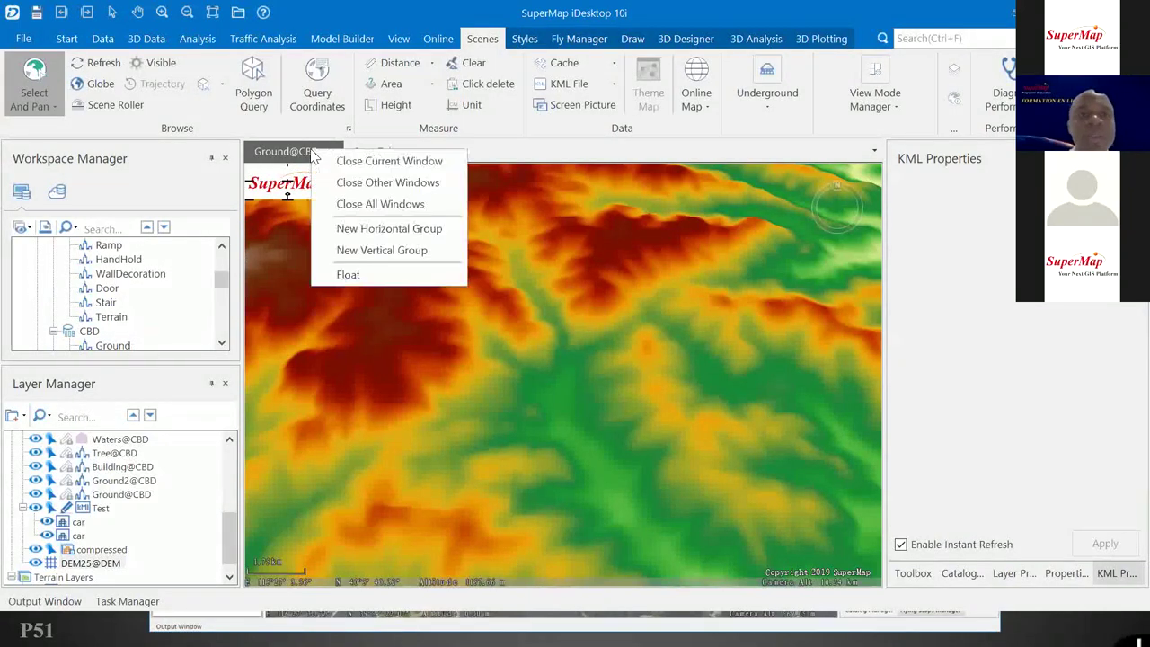
pyautogui.click(414, 205)
pyautogui.click(661, 461)
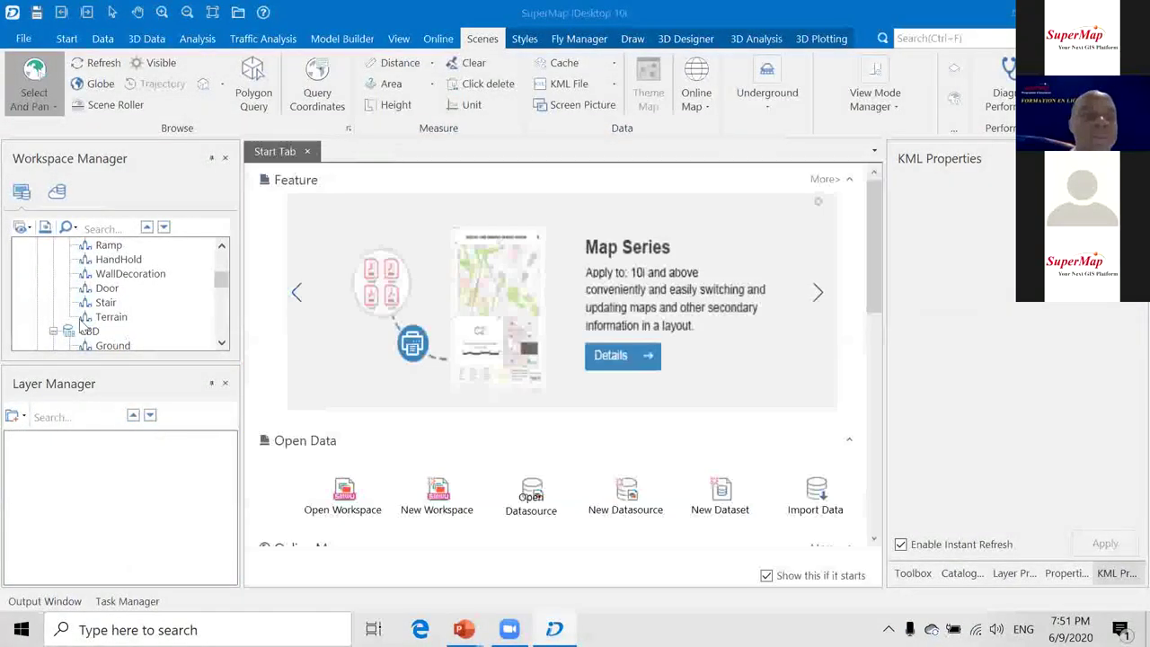
# Add the five CBD datasets, Ground, Ground2, Building, Tree and Waters, to a new spherical scene.
pyautogui.scroll(3, 63, 305)
pyautogui.click(54, 273)
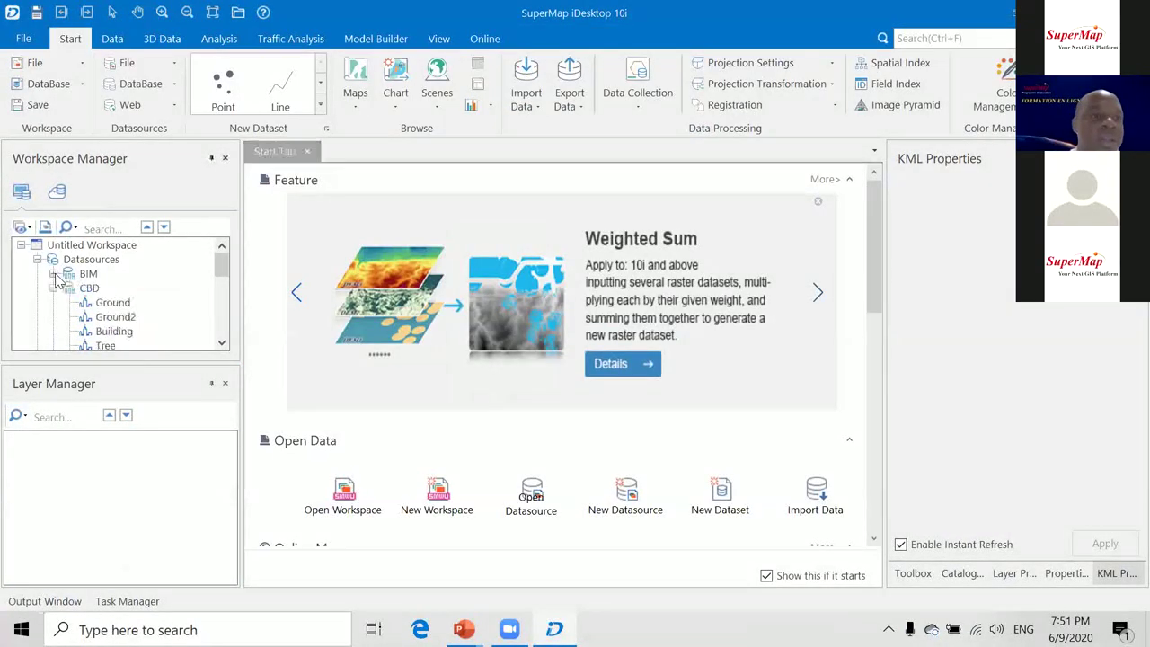
pyautogui.click(113, 302)
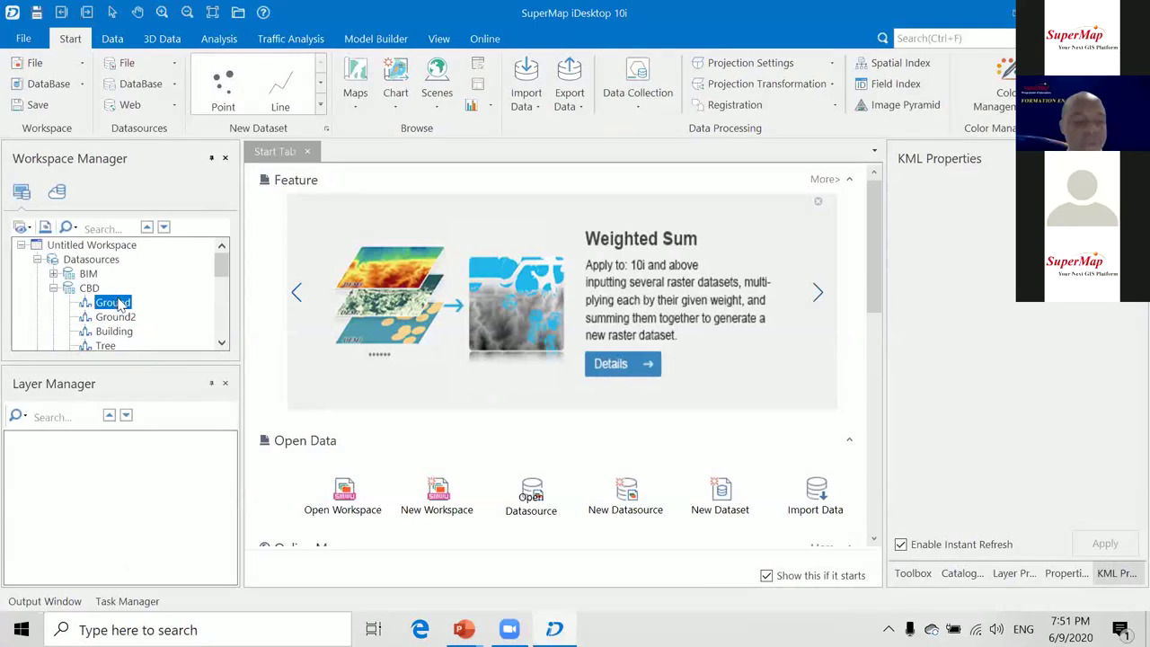
pyautogui.scroll(-2, 223, 272)
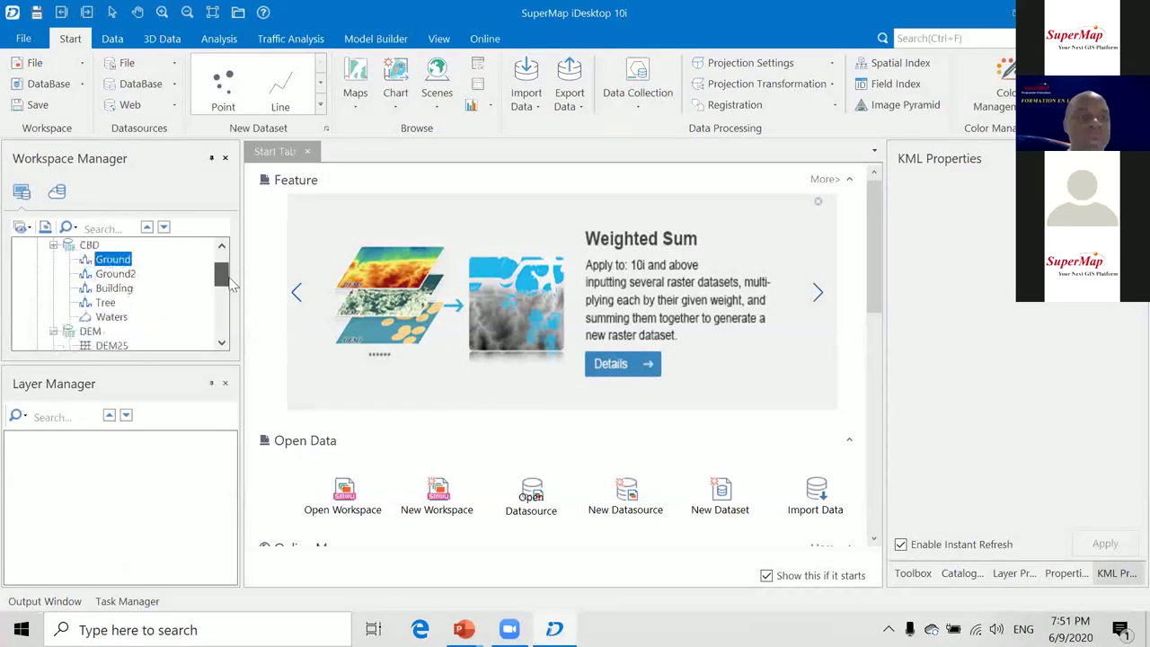
pyautogui.keyDown('shift'); pyautogui.click(113, 304); pyautogui.keyUp('shift')
pyautogui.rightClick(115, 286)
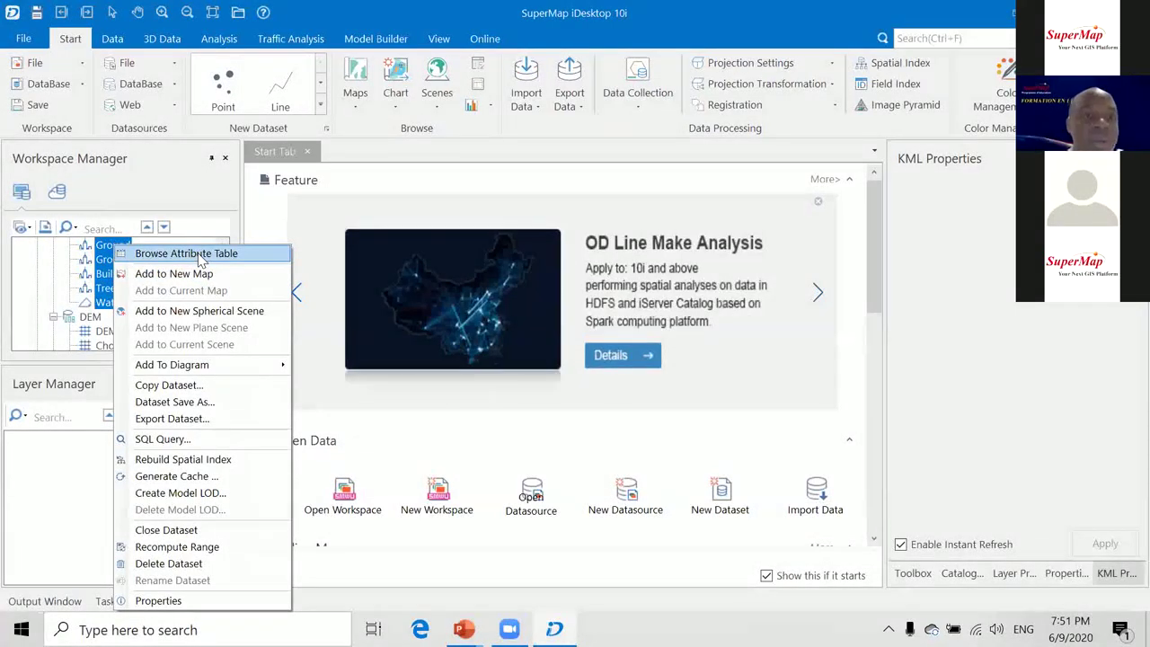
pyautogui.click(202, 310)
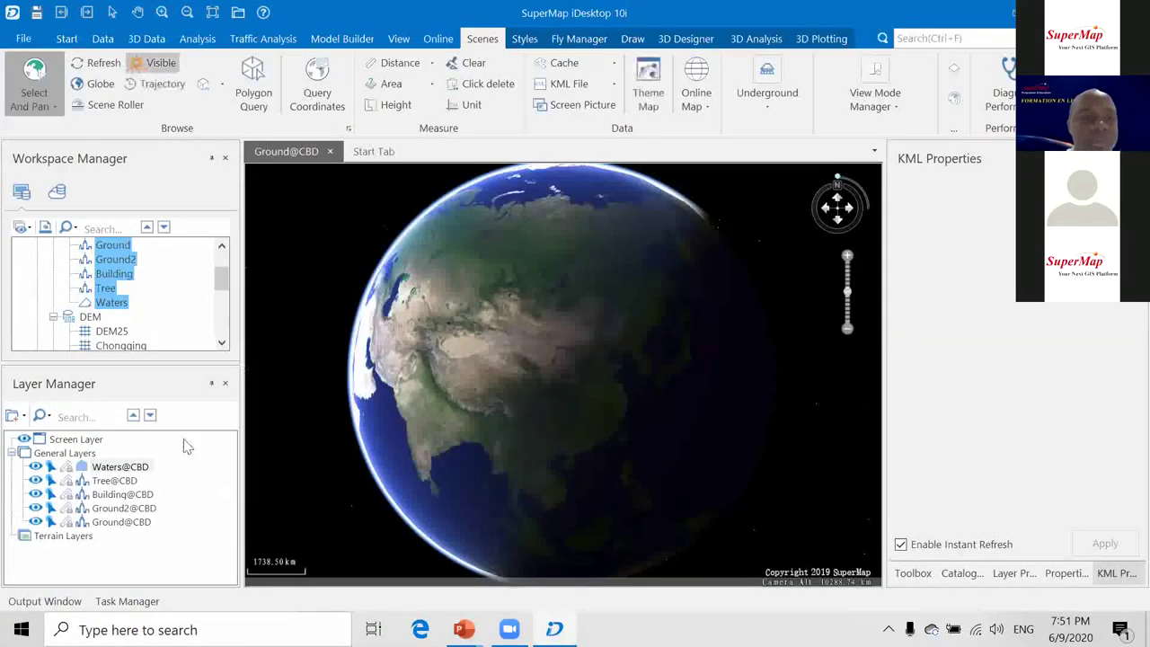
# Zoom the scene to the Building@CBD layer and tilt the camera to an oblique view of the city.
pyautogui.rightClick(104, 495)
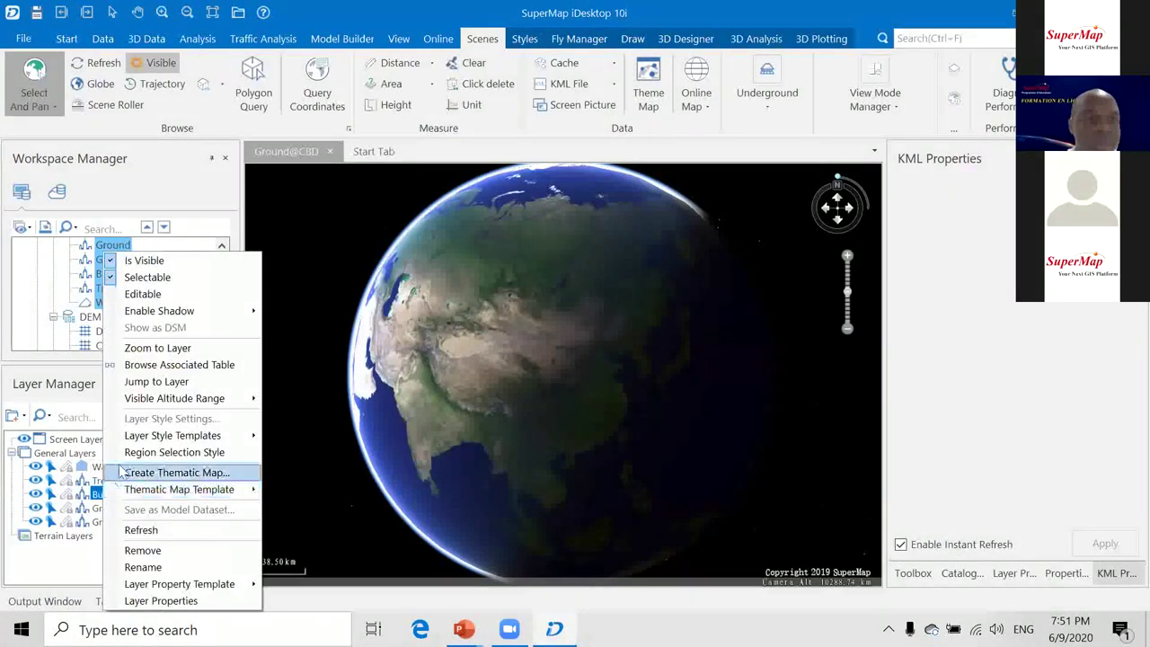
pyautogui.click(158, 348)
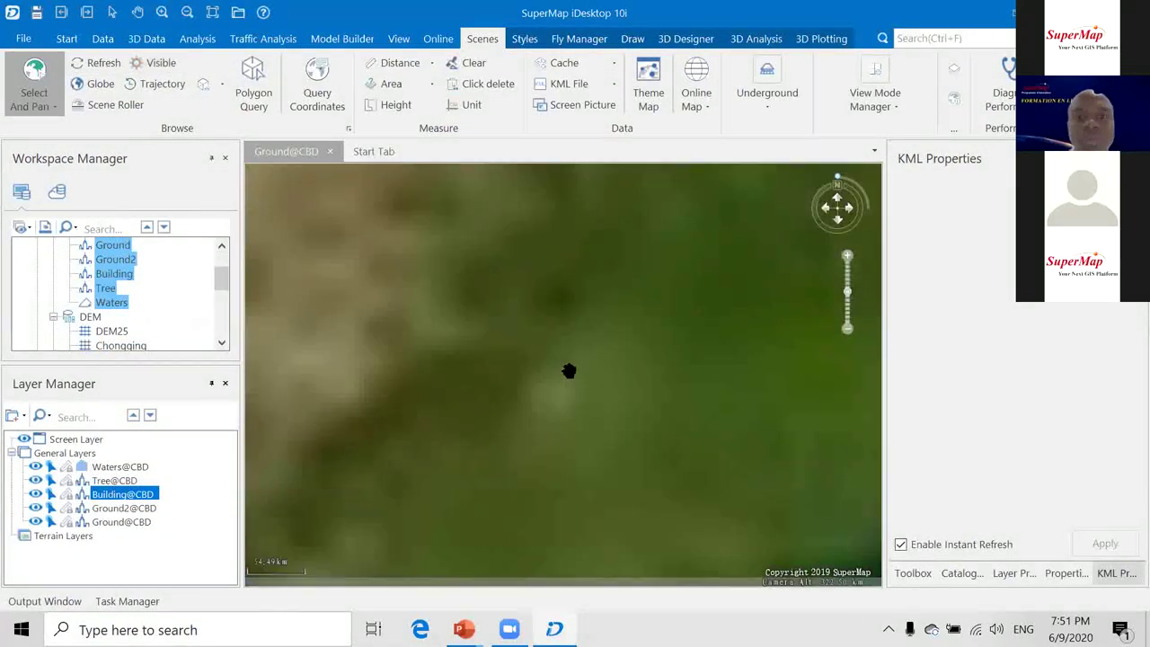
pyautogui.scroll(-3, 809, 191)
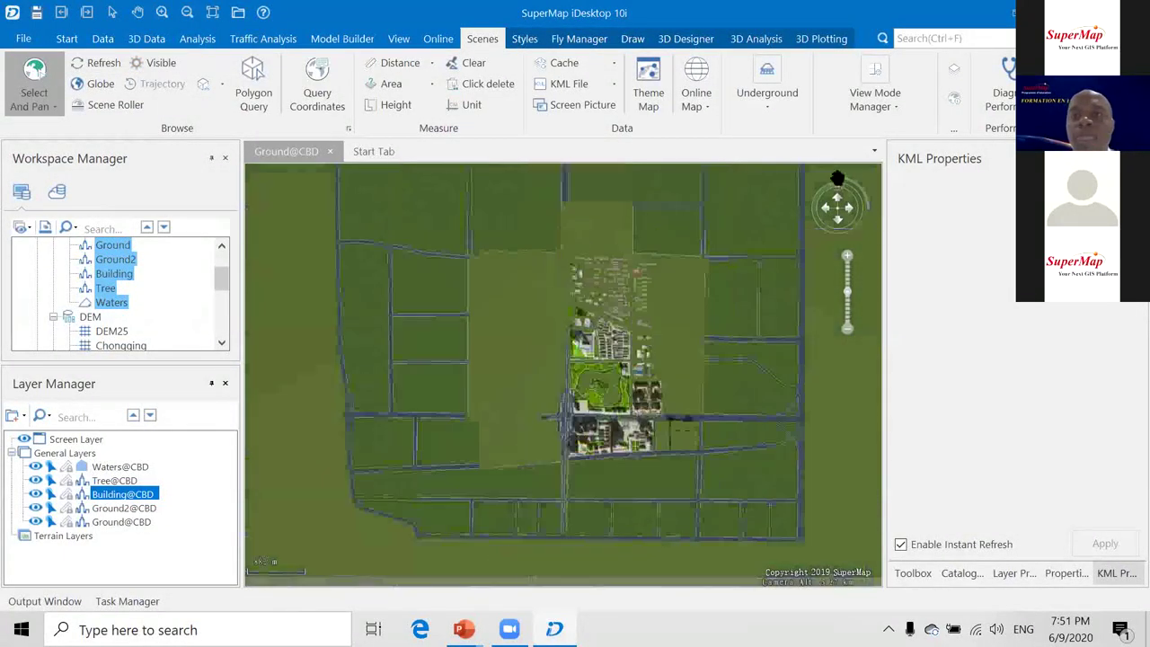
pyautogui.moveTo(837, 177); pyautogui.dragTo(842, 181)
pyautogui.click(841, 186)
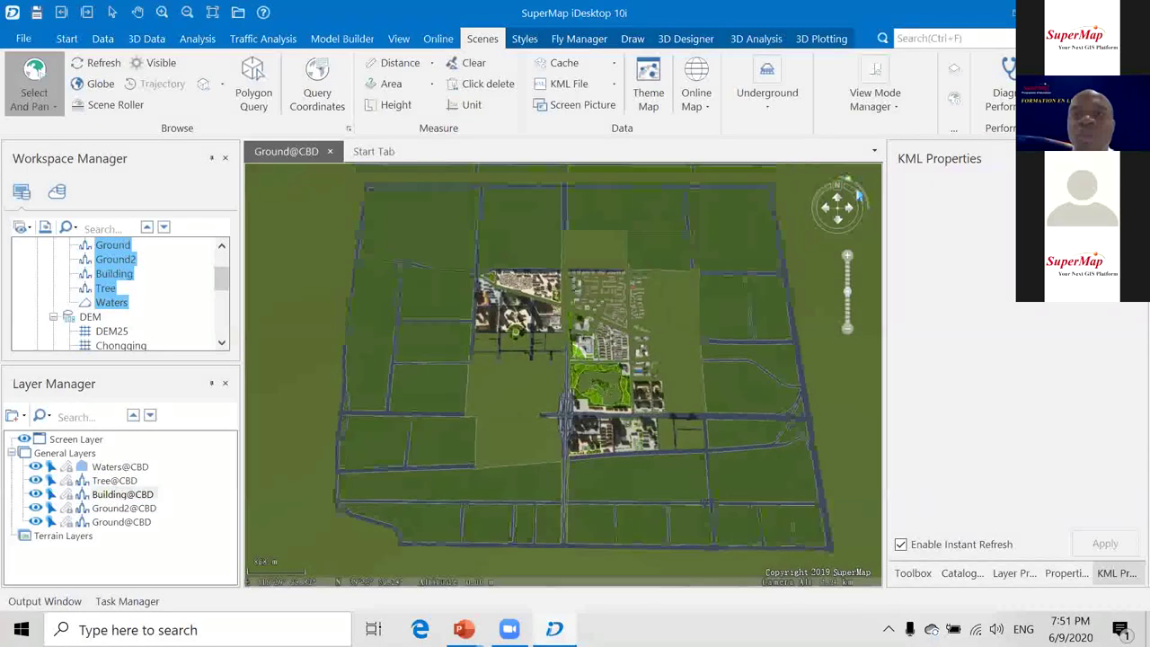
pyautogui.scroll(5, 560, 347)
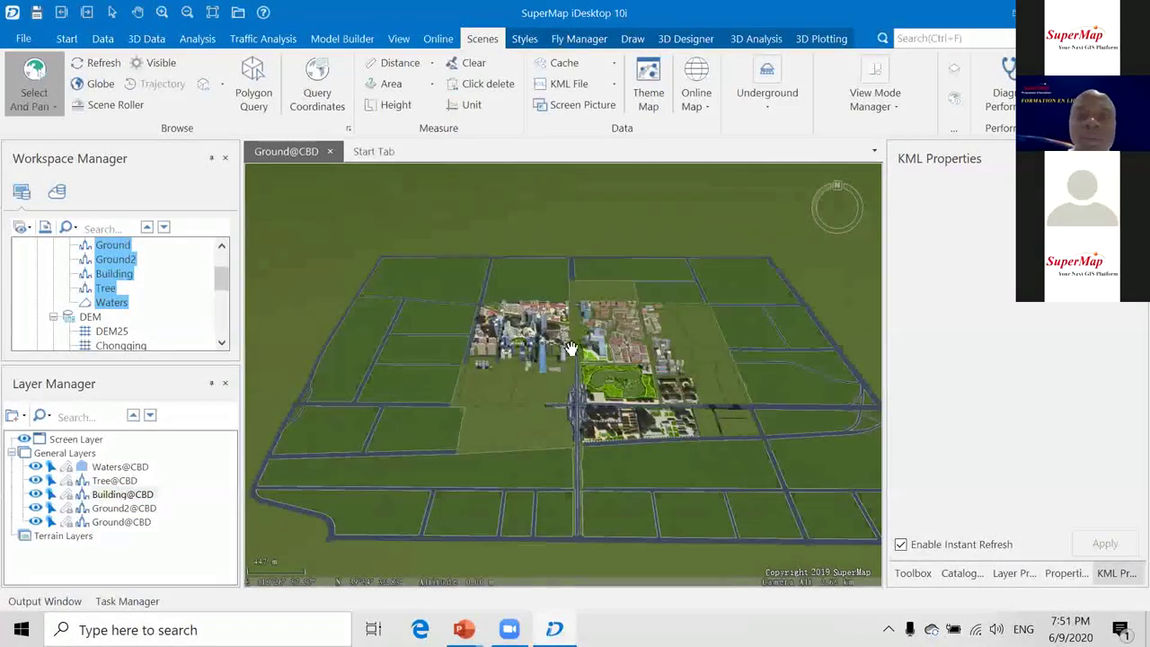
pyautogui.scroll(-4, 539, 307)
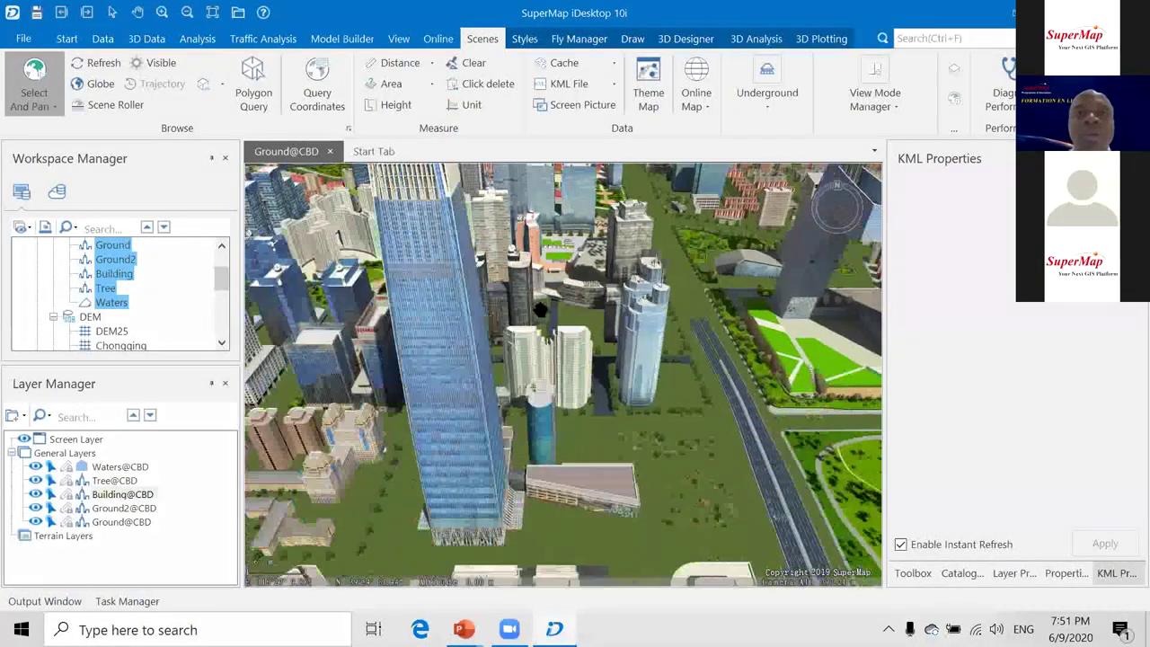
pyautogui.scroll(-3, 511, 325)
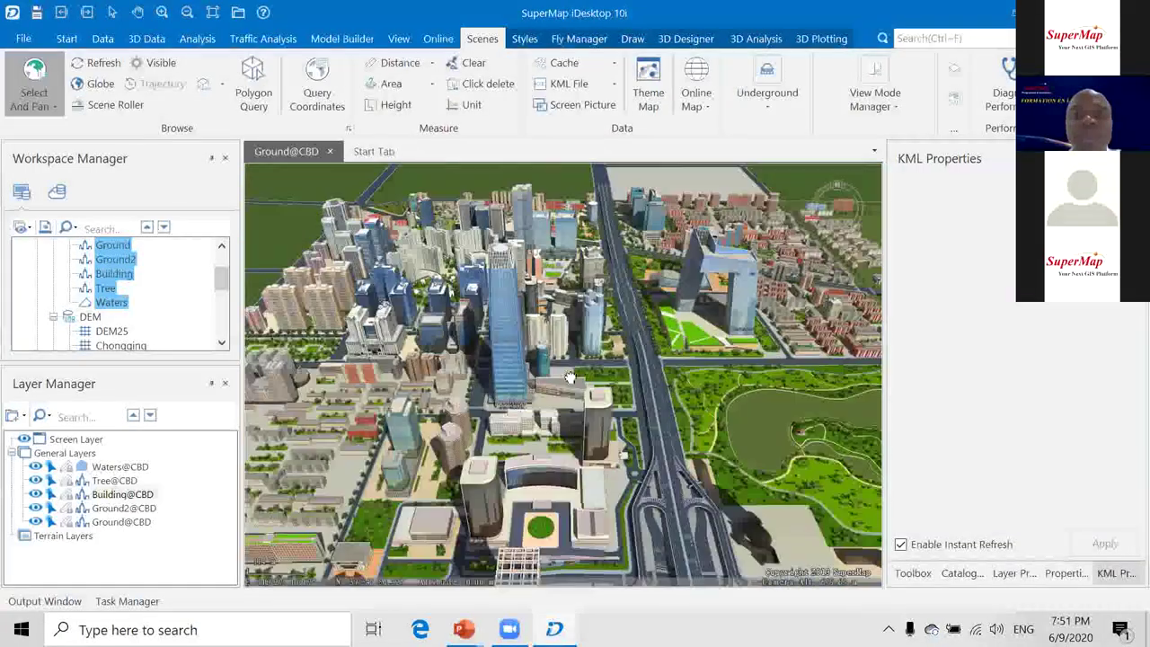
# Create a new flying route and add its first stop by camera from an elevated view over the highway and park.
pyautogui.click(573, 41)
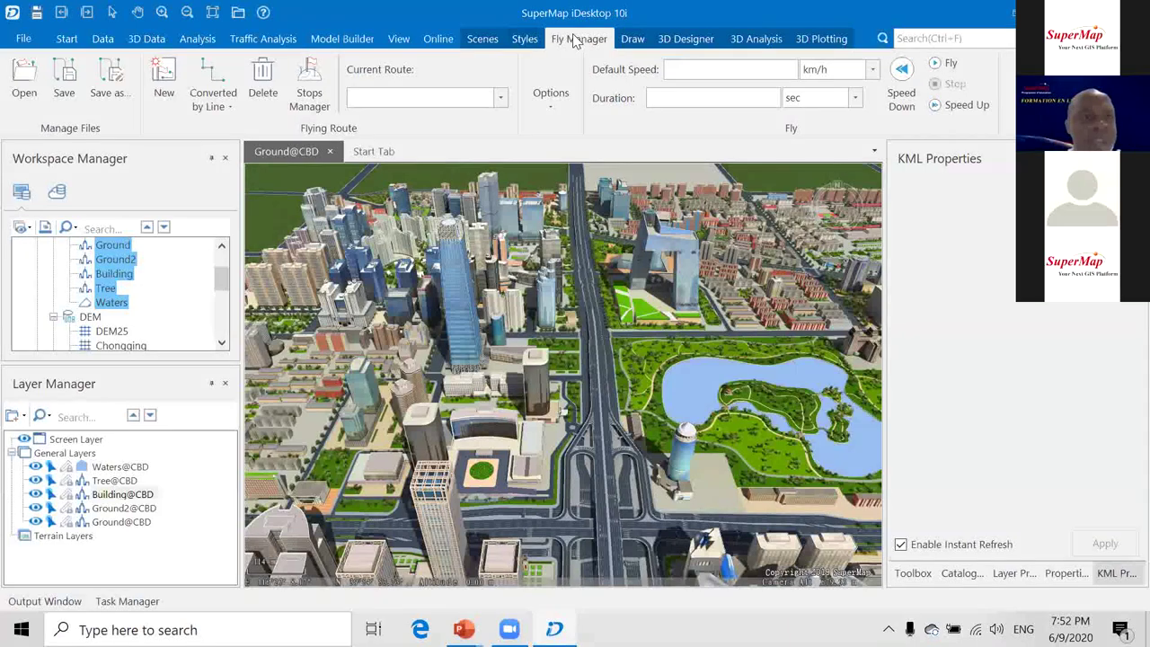
pyautogui.click(162, 77)
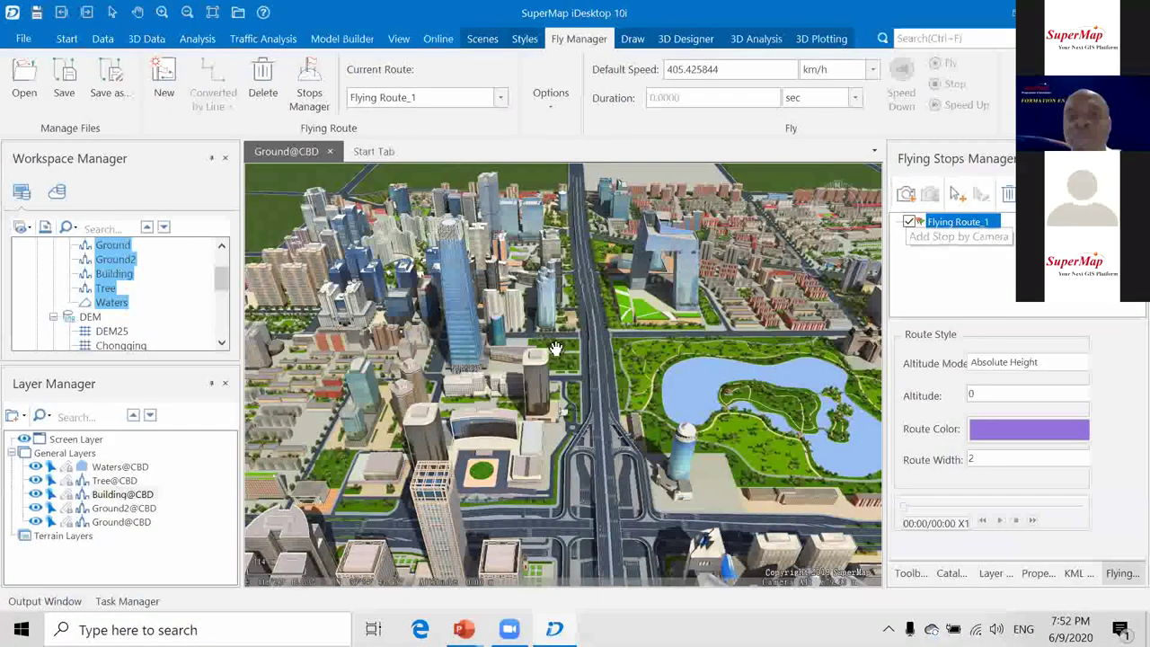
pyautogui.scroll(2, 556, 346)
pyautogui.scroll(-4, 556, 345)
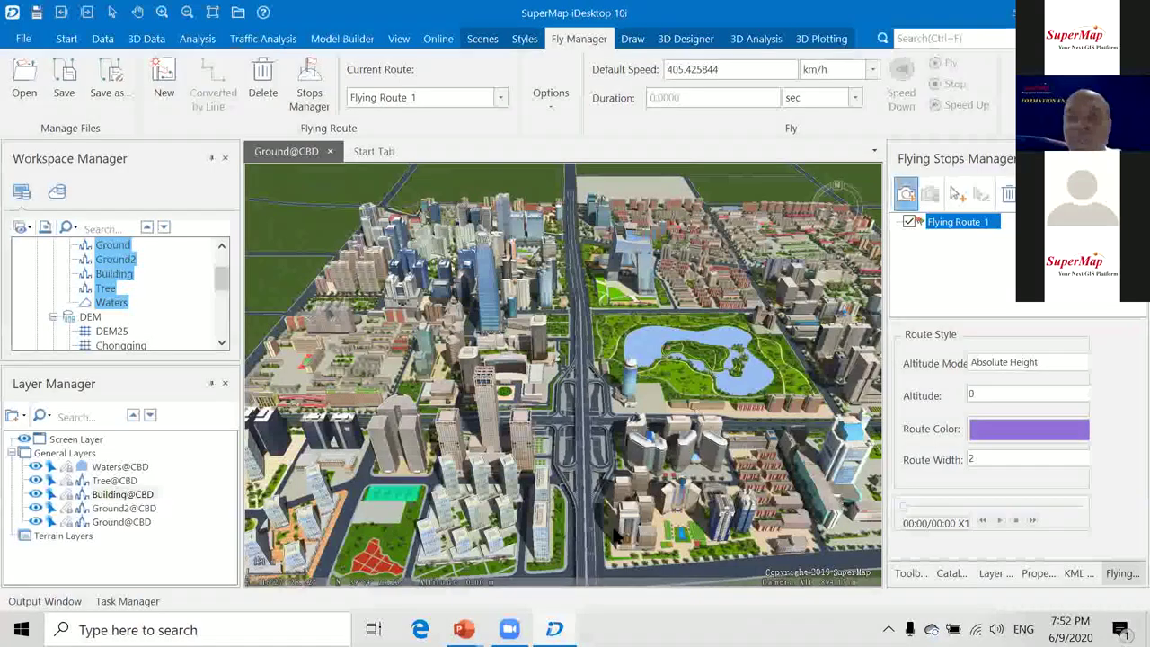
pyautogui.click(906, 193)
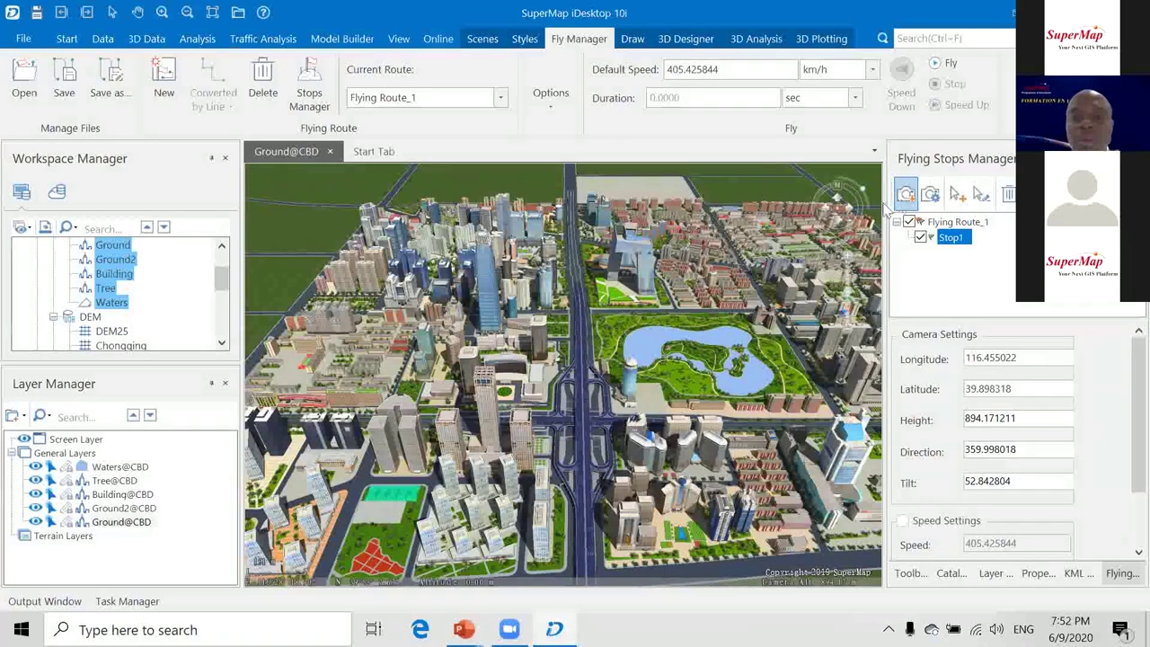
# Add a second stop from the same camera position and a third from a closer view over the highway interchange.
pyautogui.rightClick(588, 348)
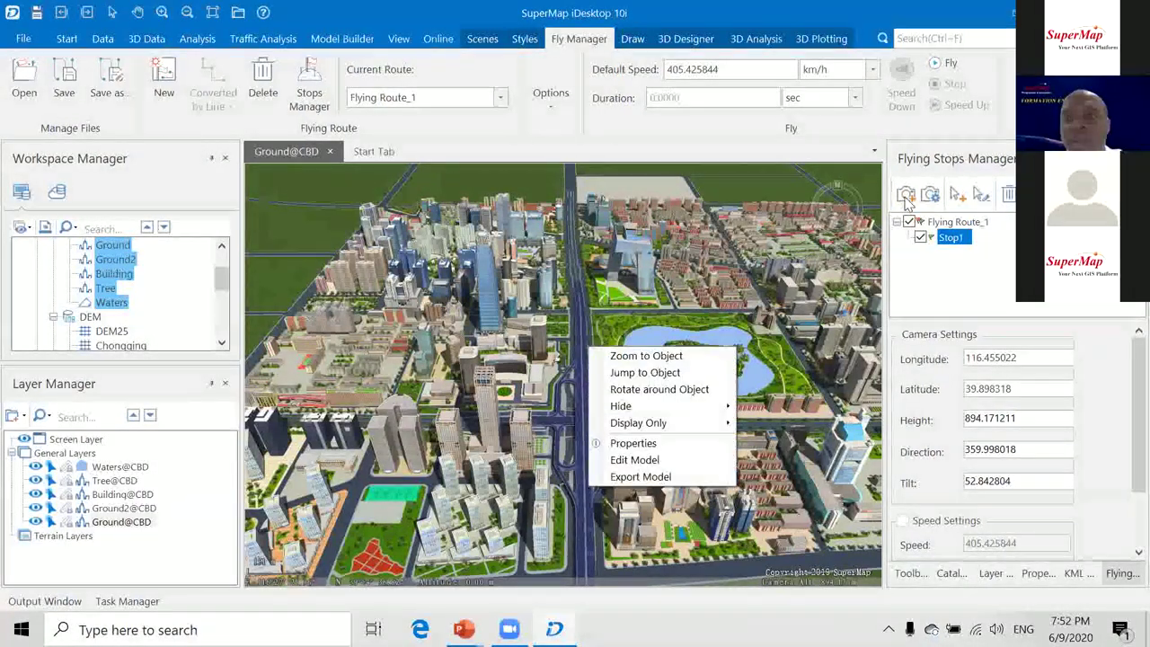
pyautogui.click(905, 196)
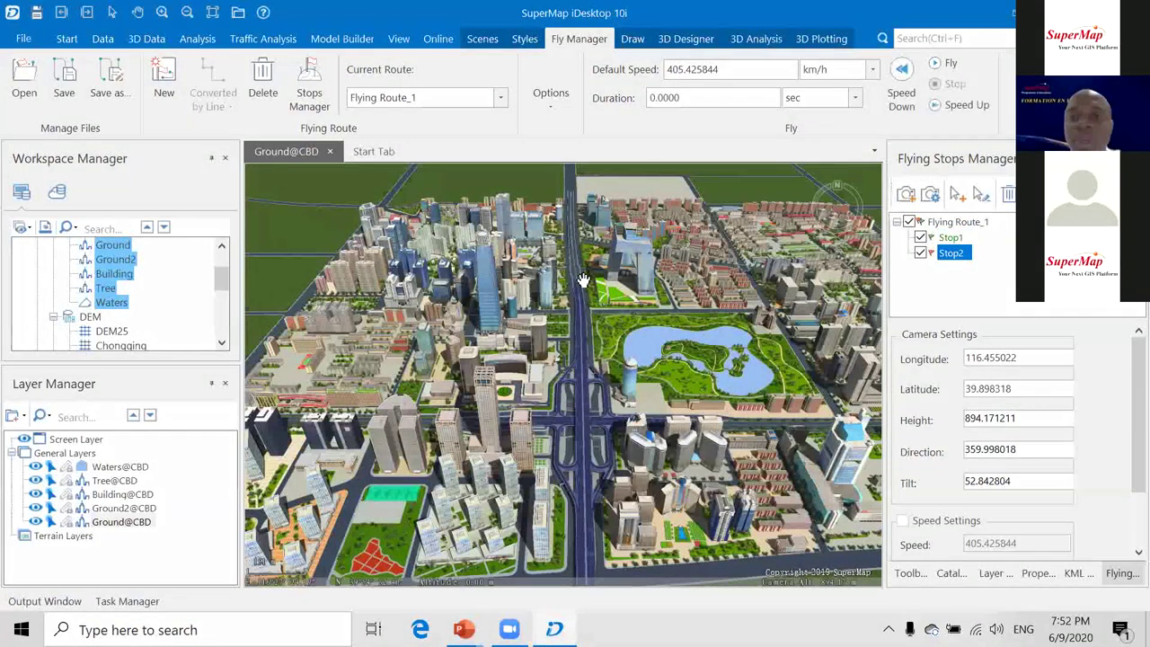
pyautogui.scroll(2, 584, 284)
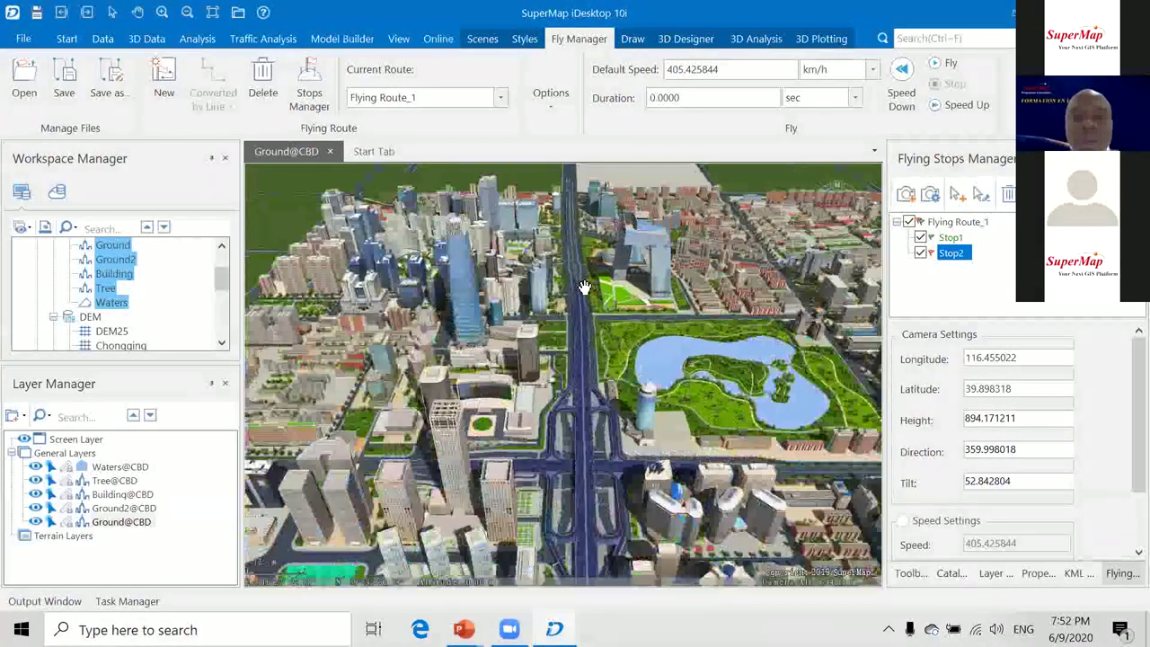
pyautogui.click(930, 195)
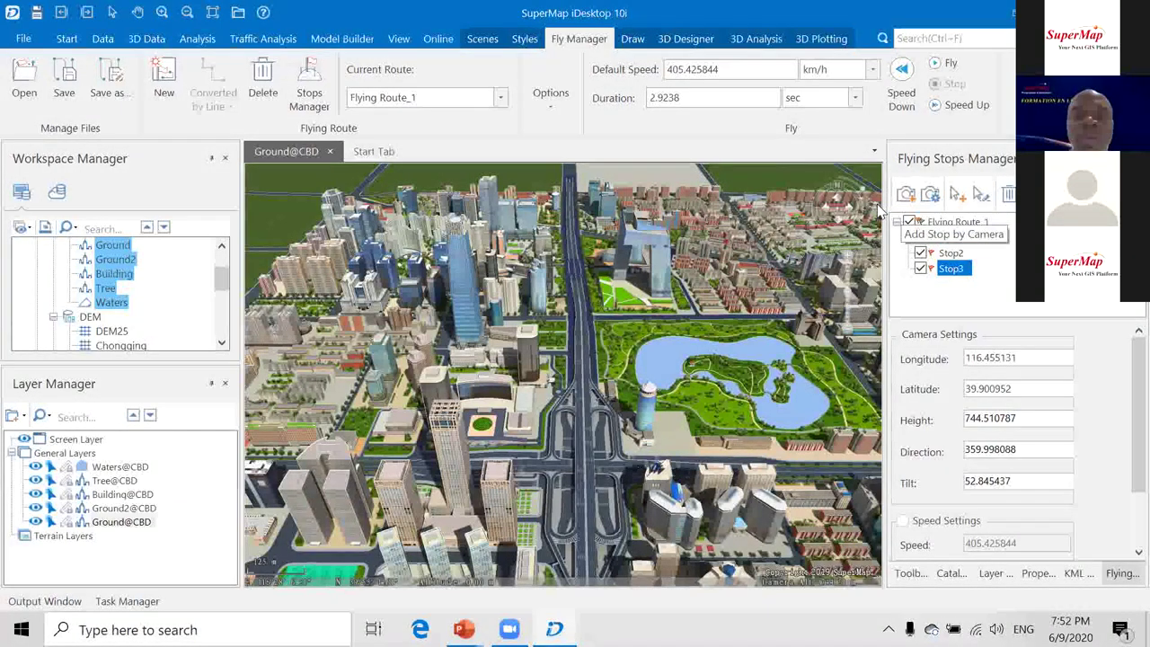
# Examine the stops placed in the scene and open the Flying Stop Settings for Stop1.
pyautogui.scroll(2, 575, 177)
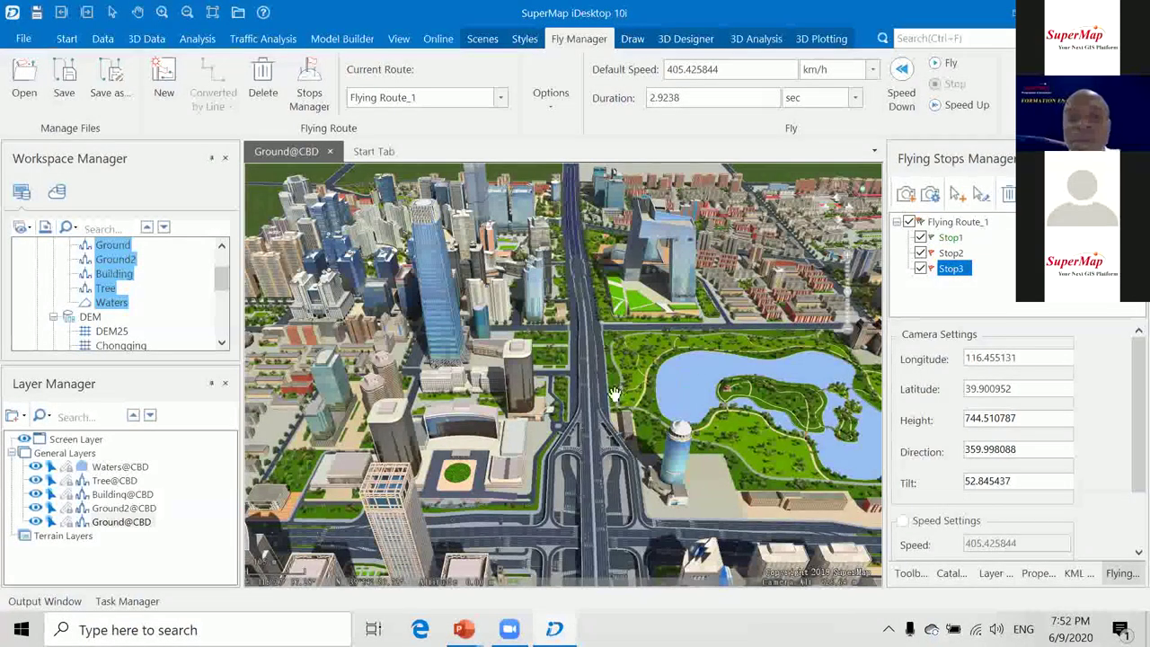
pyautogui.scroll(-3, 612, 388)
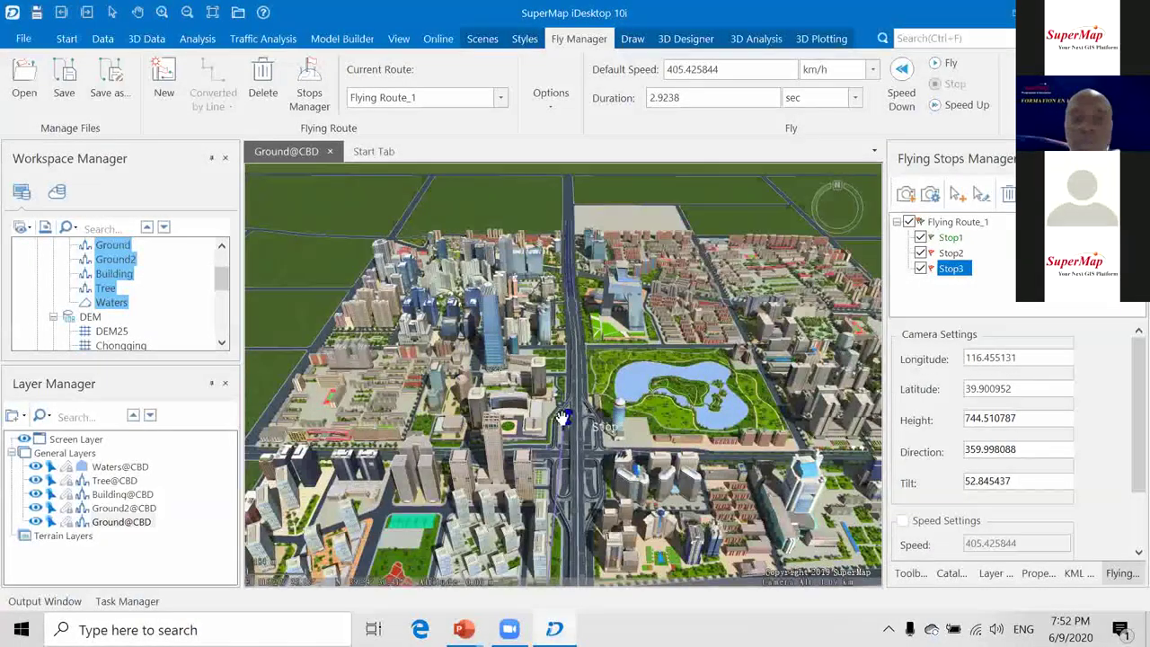
pyautogui.scroll(-3, 570, 415)
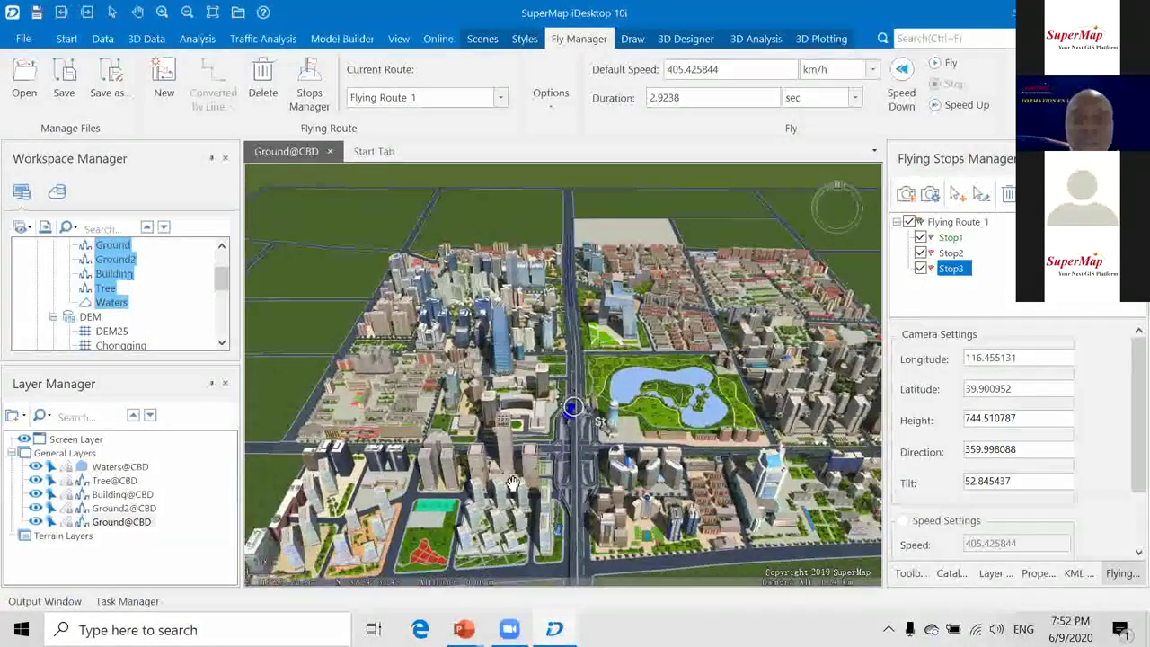
pyautogui.scroll(5, 548, 459)
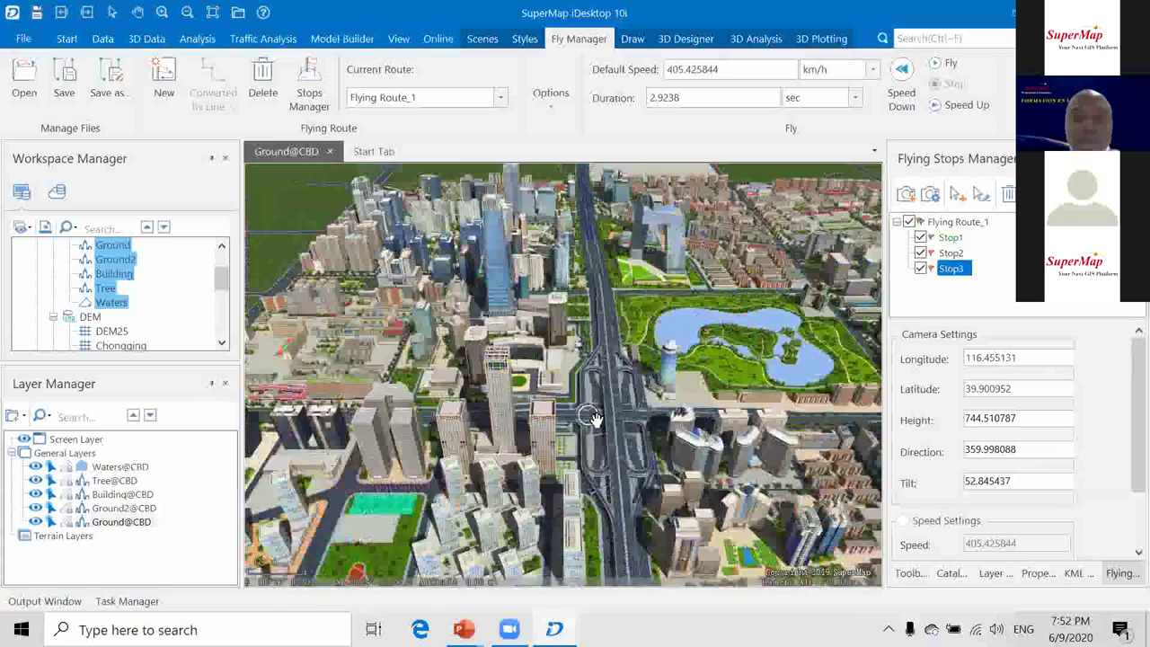
pyautogui.scroll(-5, 600, 457)
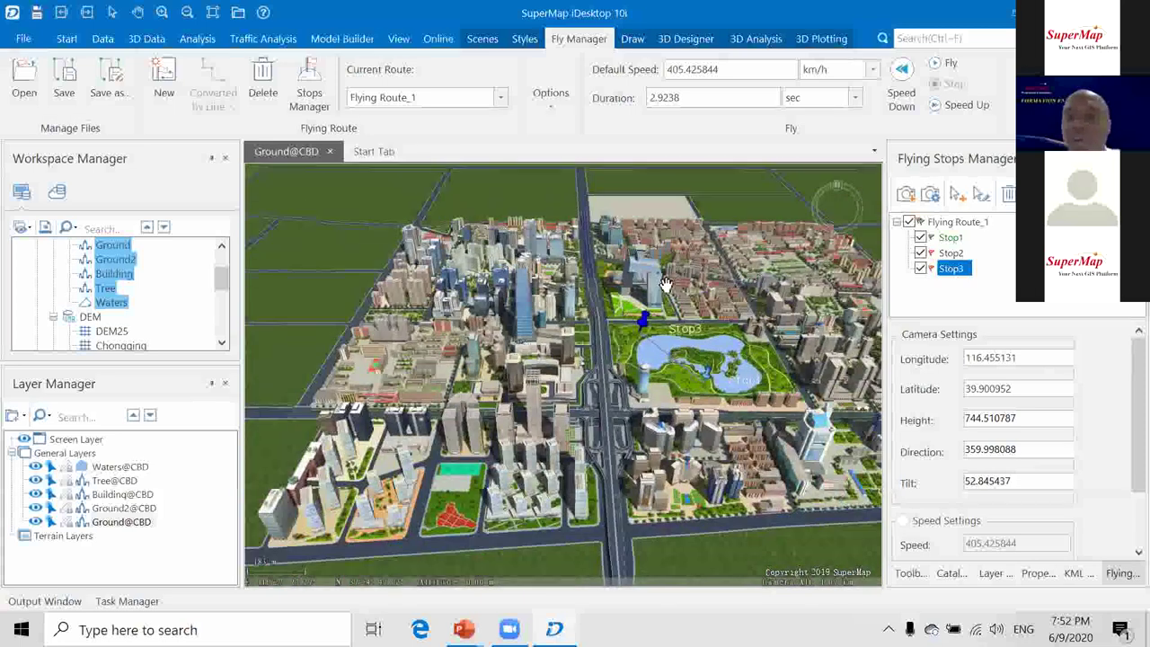
pyautogui.scroll(-2, 1122, 358)
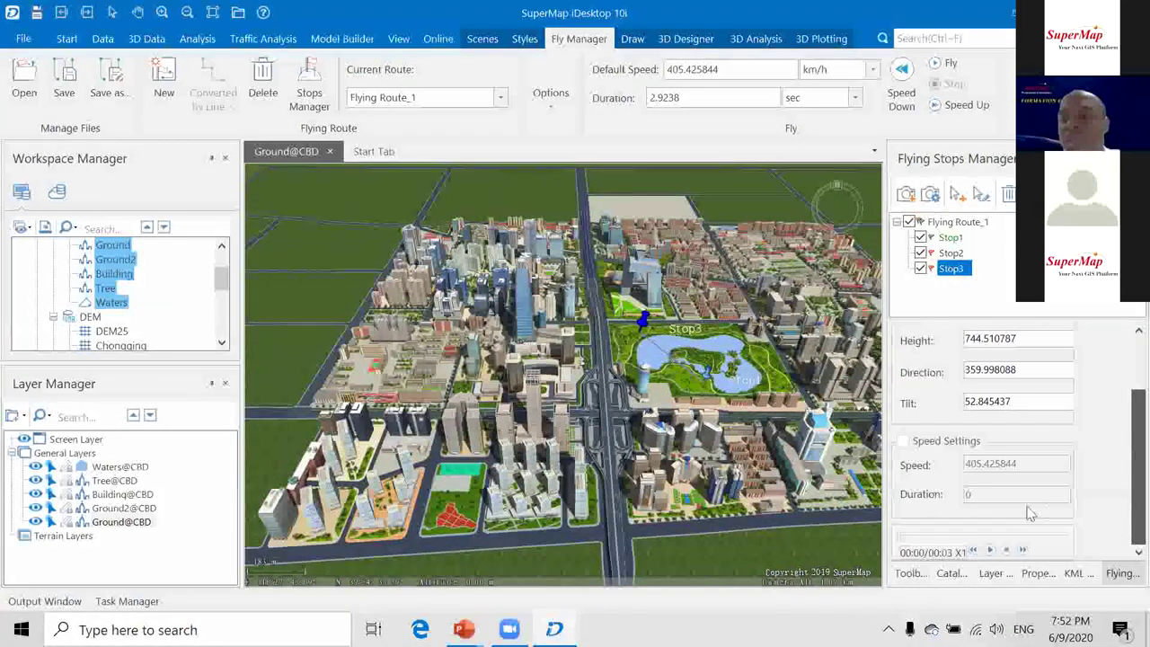
pyautogui.press('space')
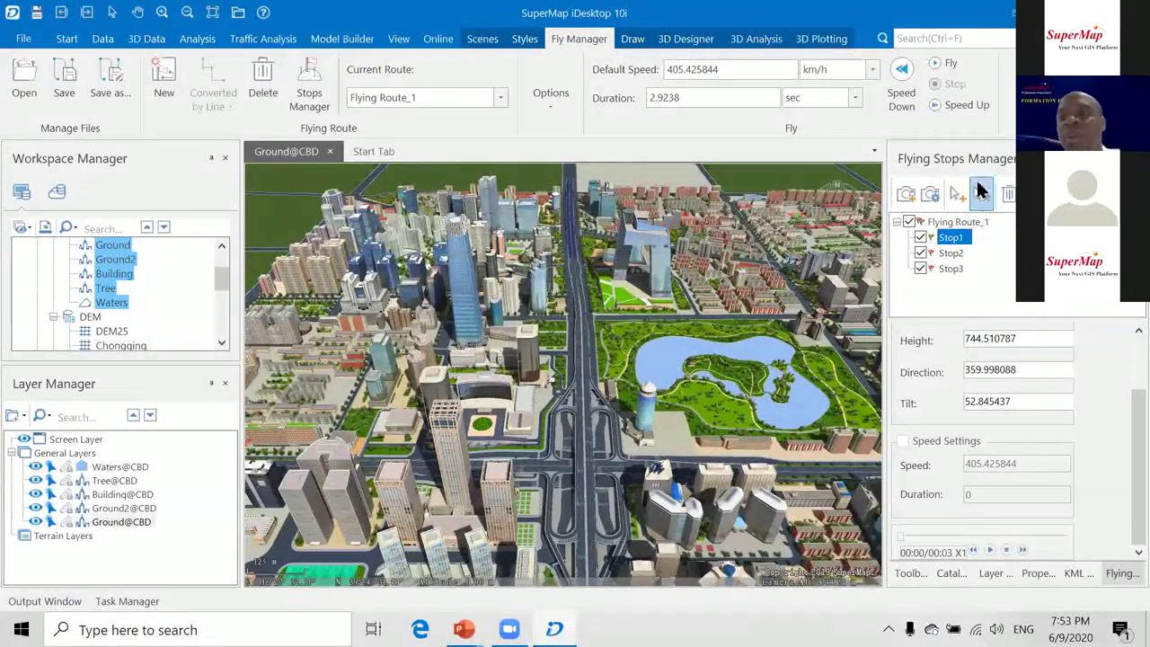
pyautogui.click(981, 190)
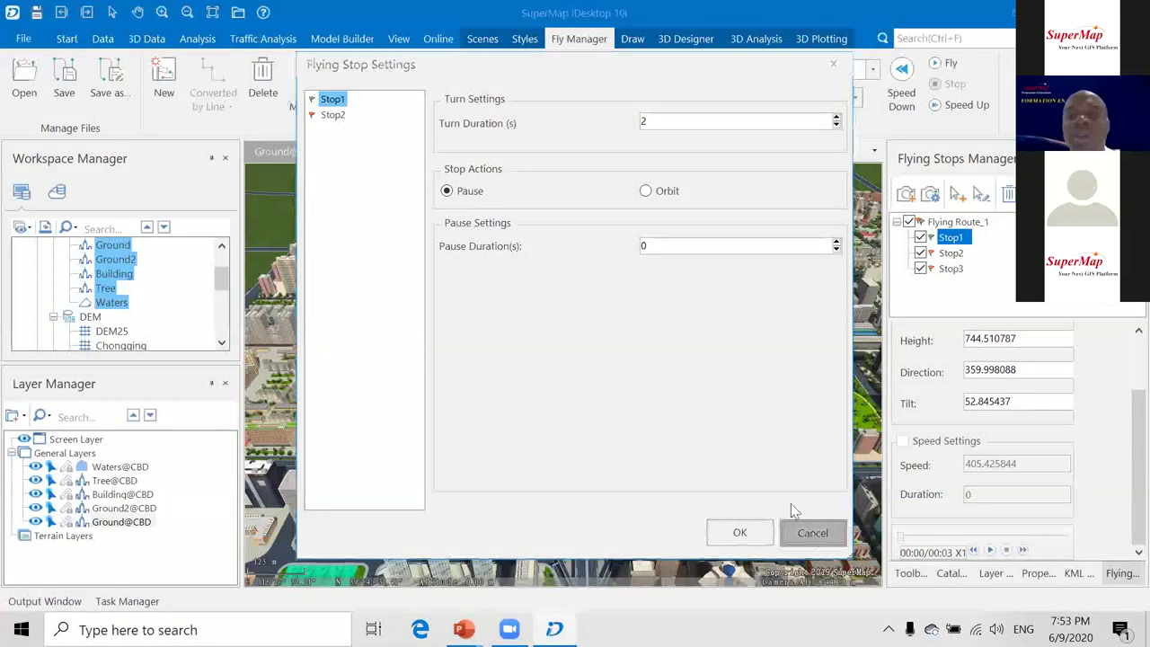
# Dismiss the Flying Stop Settings without changes and look at the unit options for the route's default speed.
pyautogui.click(812, 533)
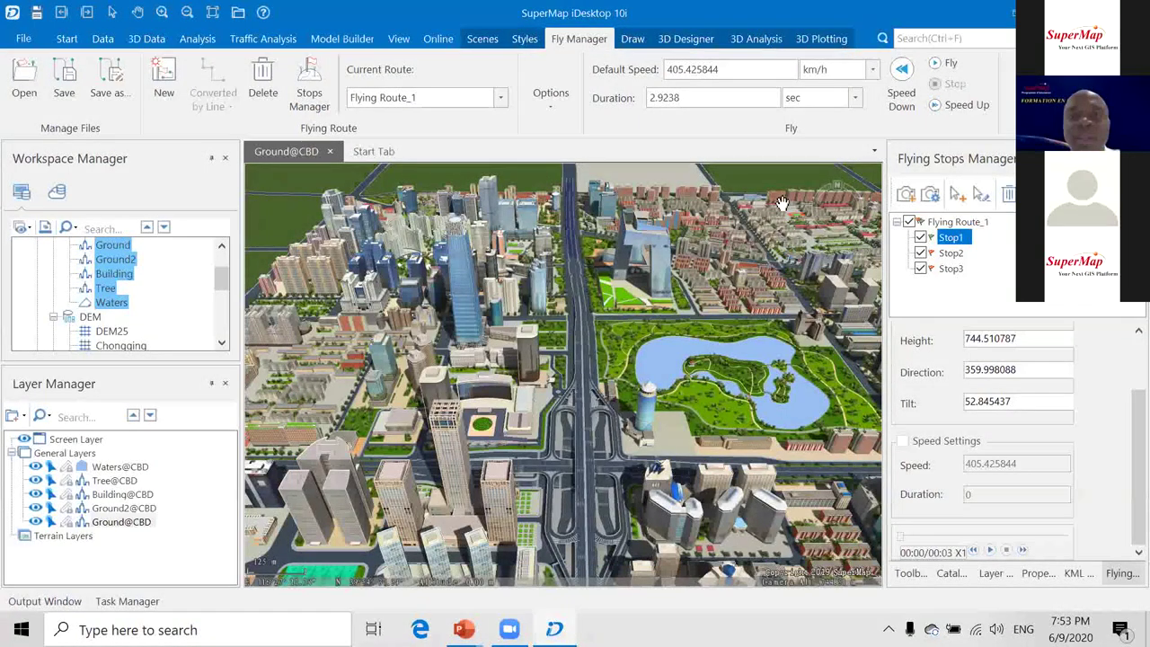
pyautogui.click(873, 72)
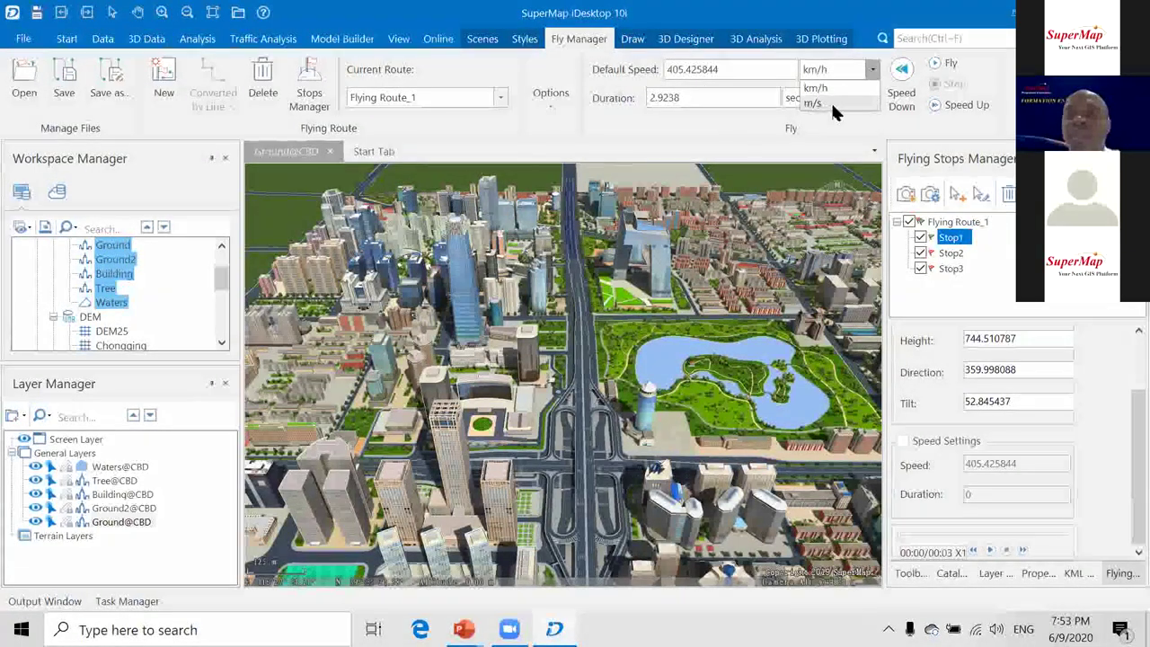
pyautogui.moveTo(573, 385); pyautogui.dragTo(575, 300, button='middle')
pyautogui.click(554, 353)
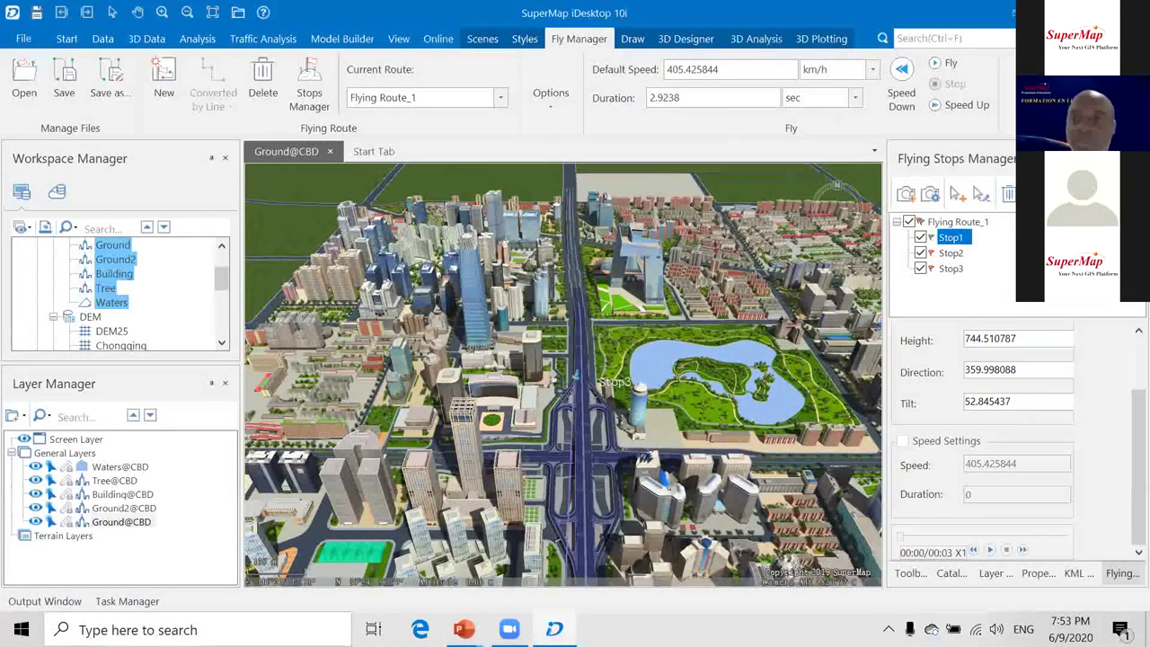
# Delete Stop1, Stop2 and Stop3 from Flying Route_1 and show the whole CBD city.
pyautogui.click(1008, 194)
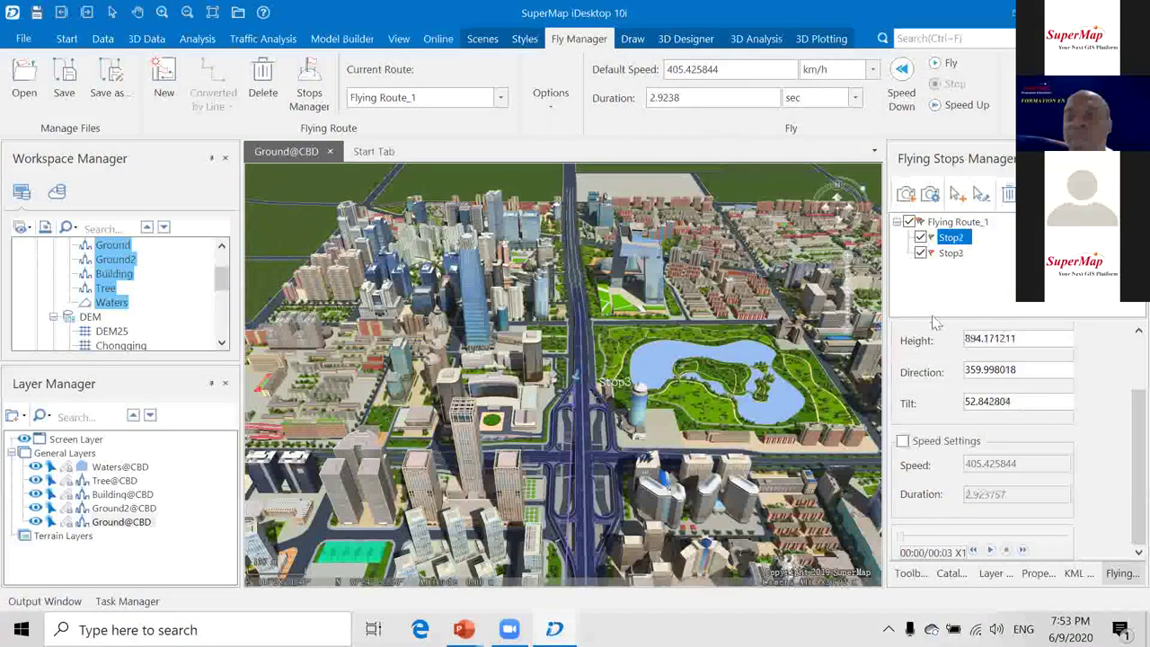
pyautogui.click(1008, 194)
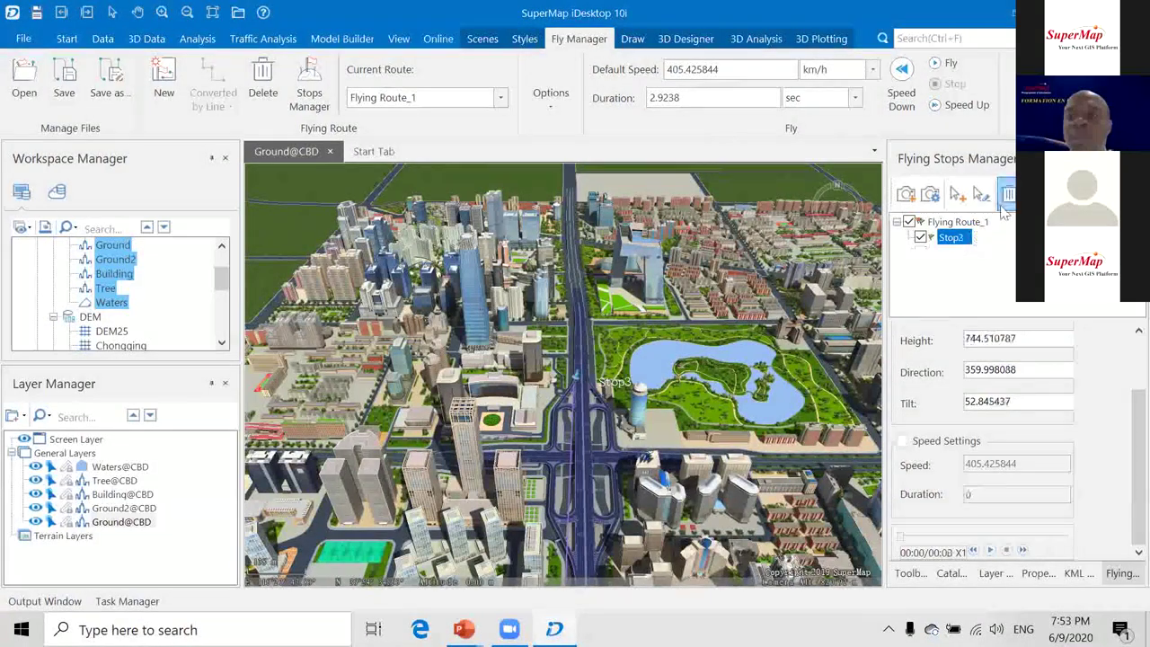
pyautogui.click(1008, 194)
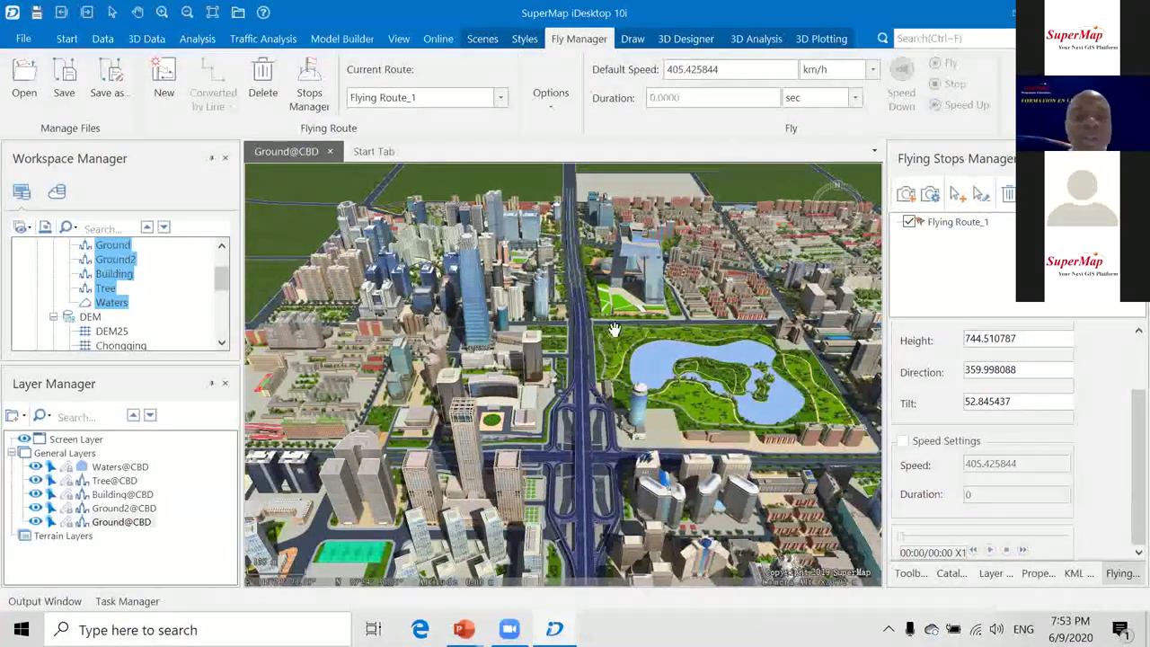
pyautogui.scroll(-5, 558, 500)
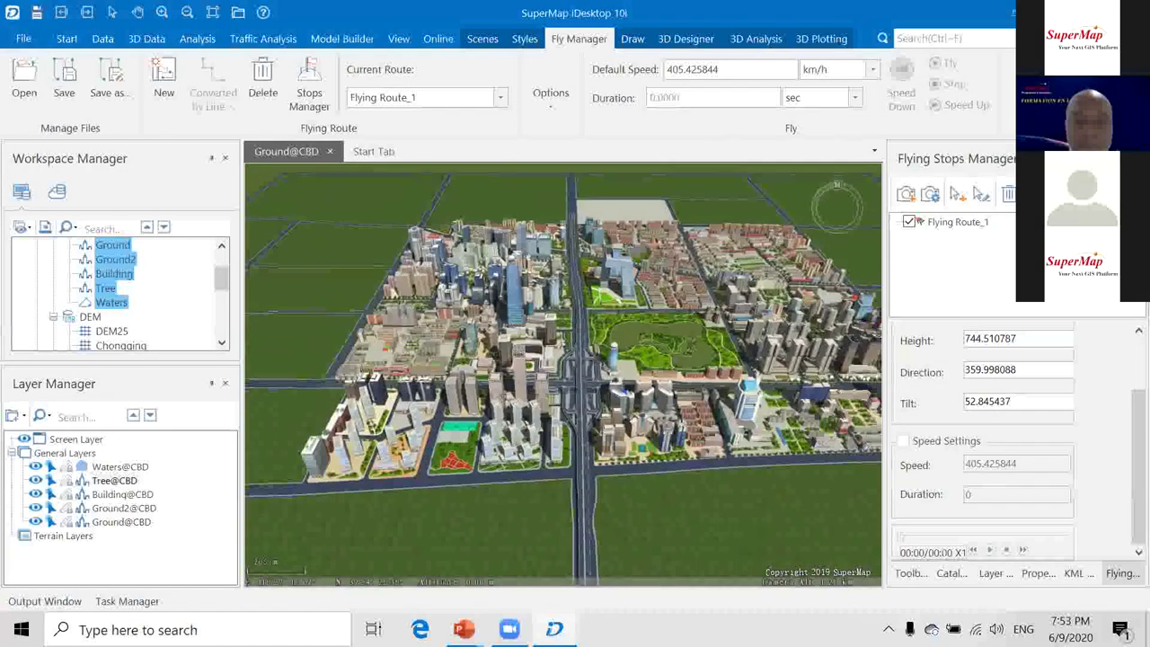
# Switch to the PowerPoint slide show and advance to the Partie 04 slide on models in 3D scenes.
pyautogui.moveTo(464, 629)
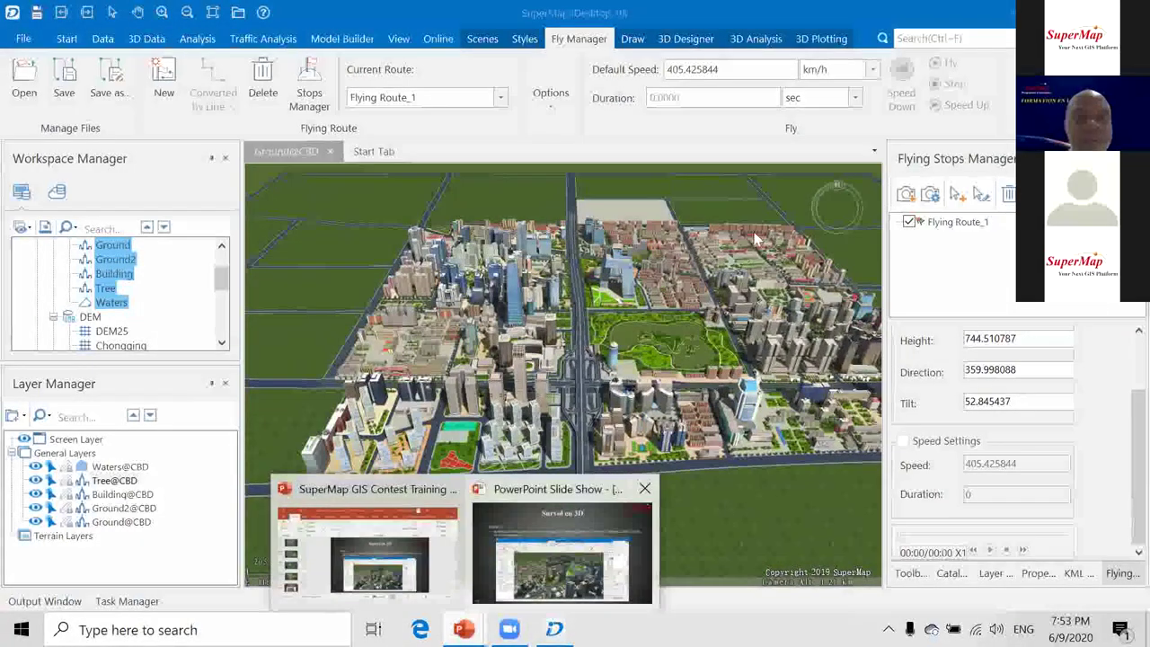
pyautogui.click(554, 561)
pyautogui.click(724, 220)
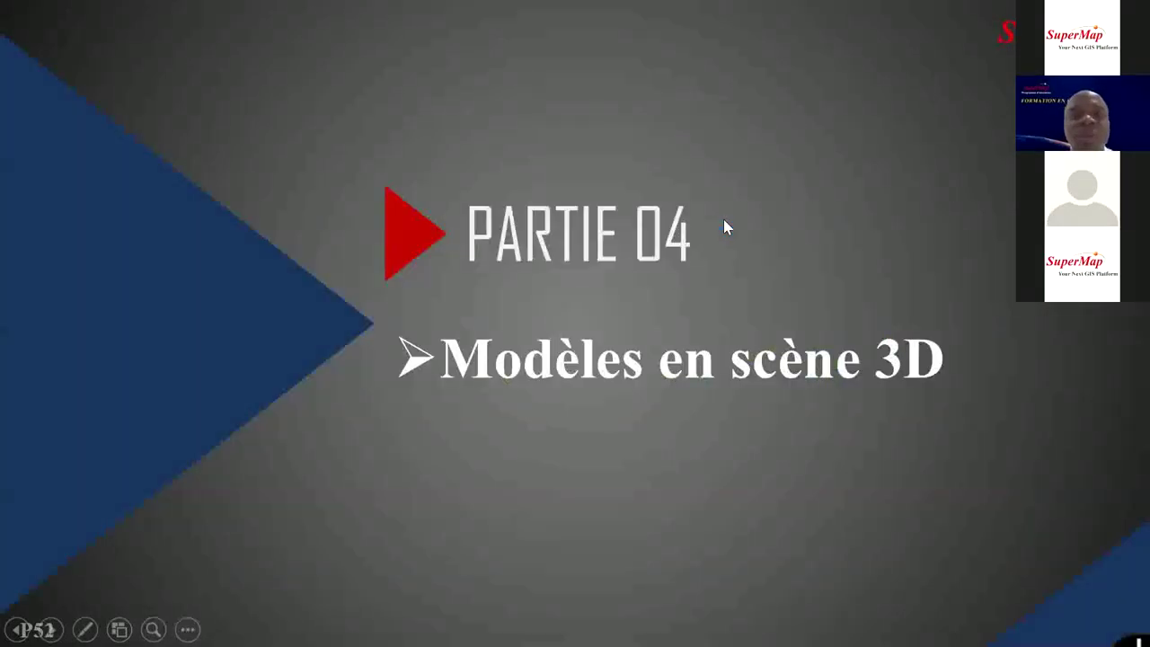
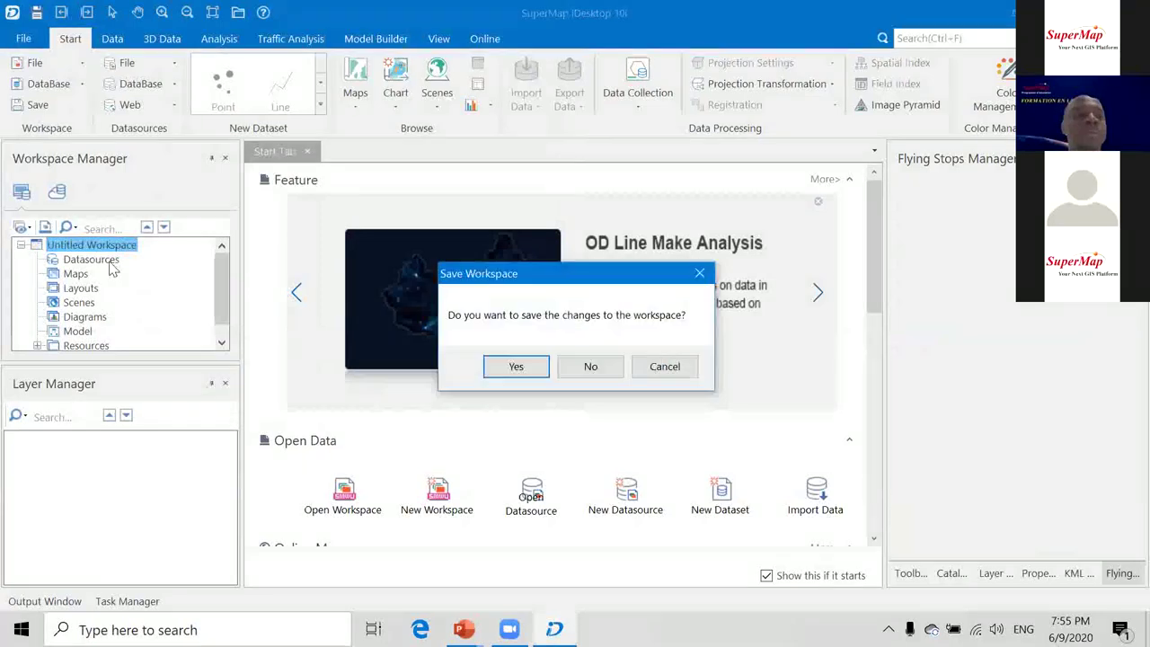
# Discard the workspace changes and add all RapidModeling datasets, from ParkingSpace to Ground, to a new spherical scene.
pyautogui.click(590, 365)
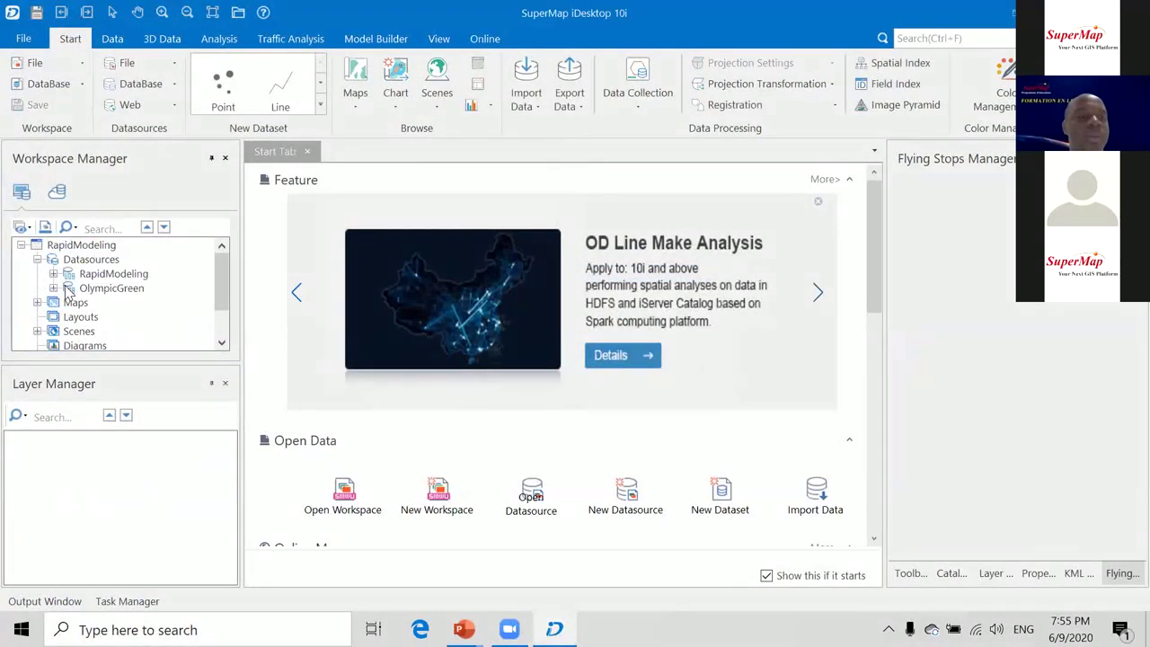
pyautogui.click(54, 273)
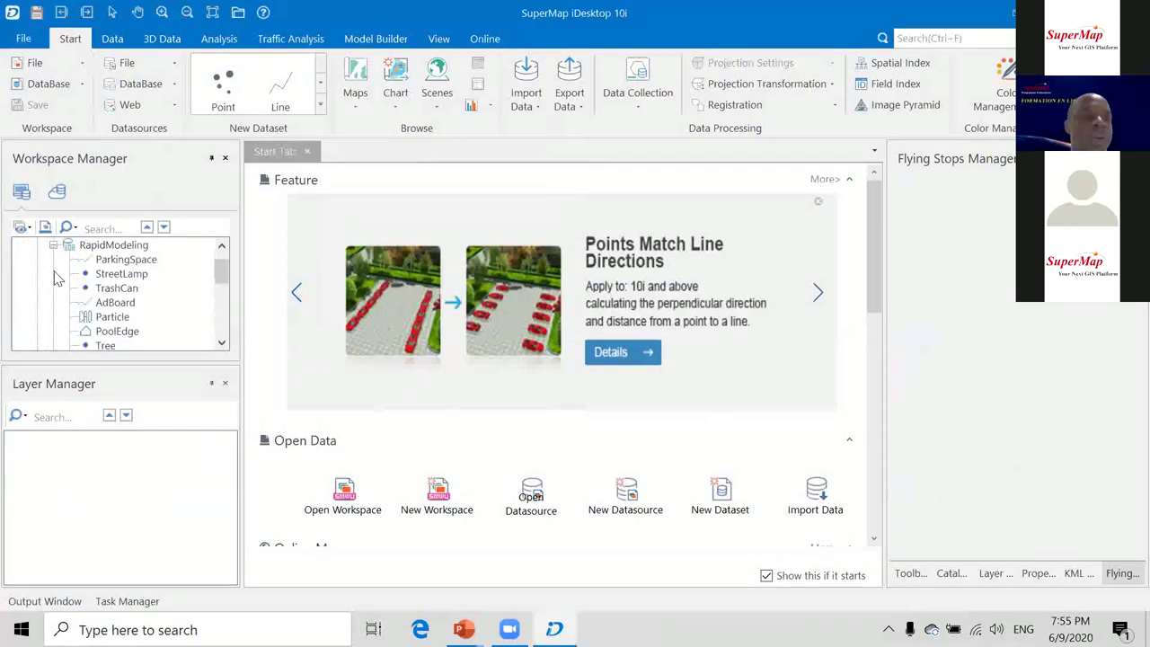
pyautogui.click(120, 259)
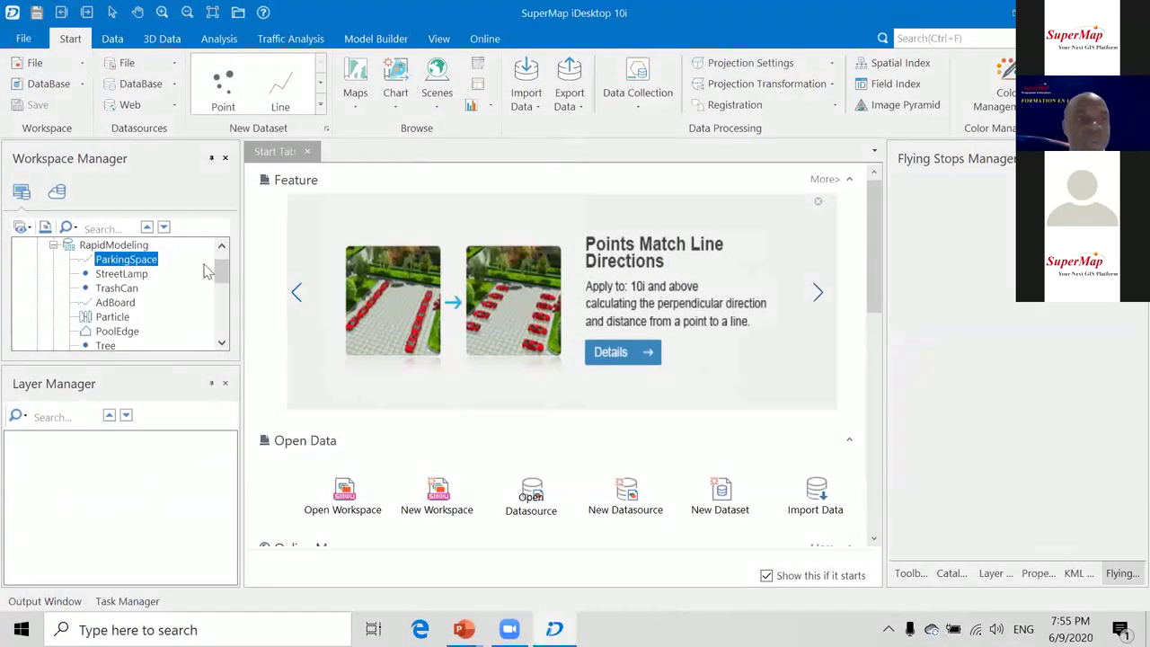
pyautogui.moveTo(224, 274); pyautogui.dragTo(224, 306)
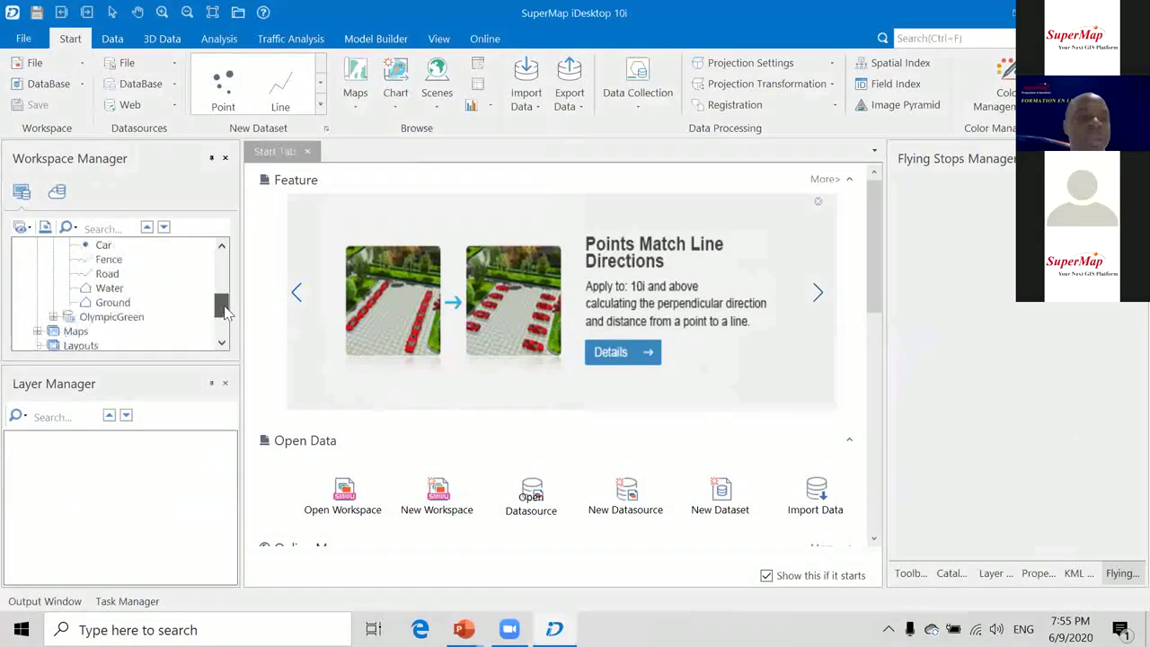
pyautogui.keyDown('shift'); pyautogui.click(117, 302); pyautogui.keyUp('shift')
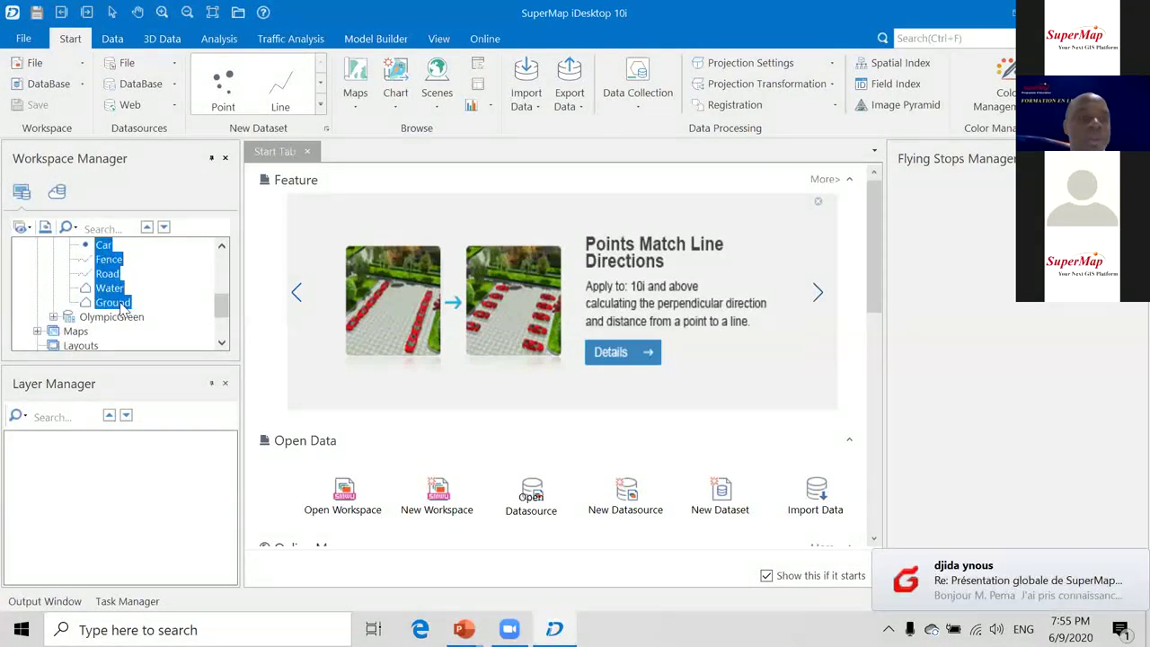
pyautogui.rightClick(117, 302)
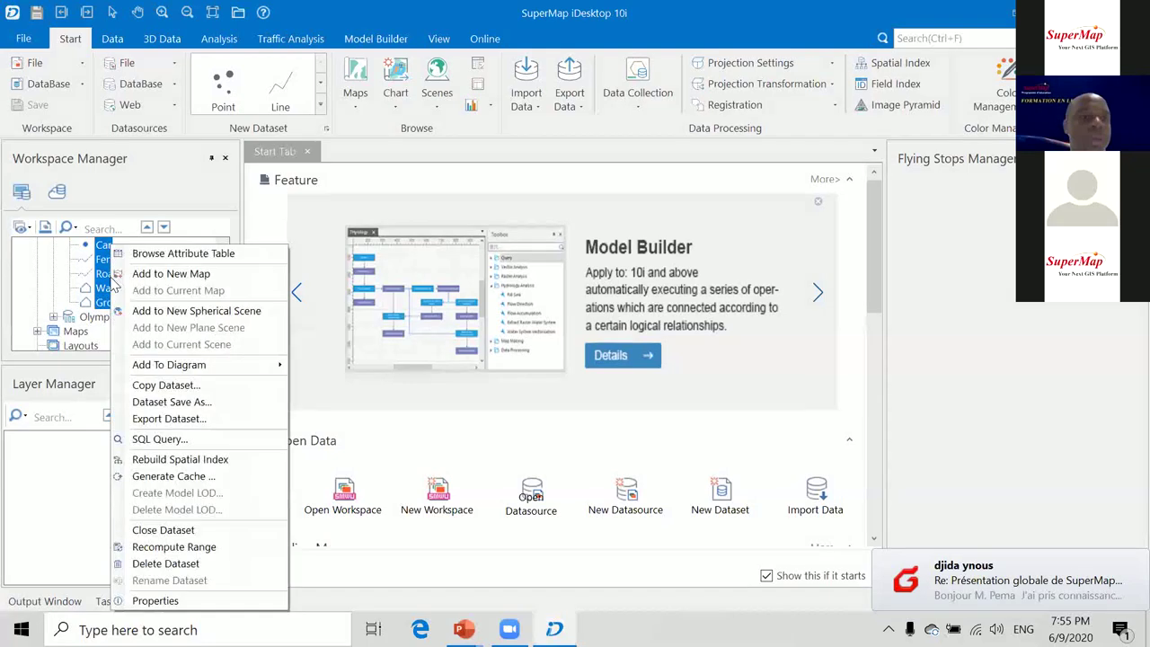
pyautogui.click(227, 310)
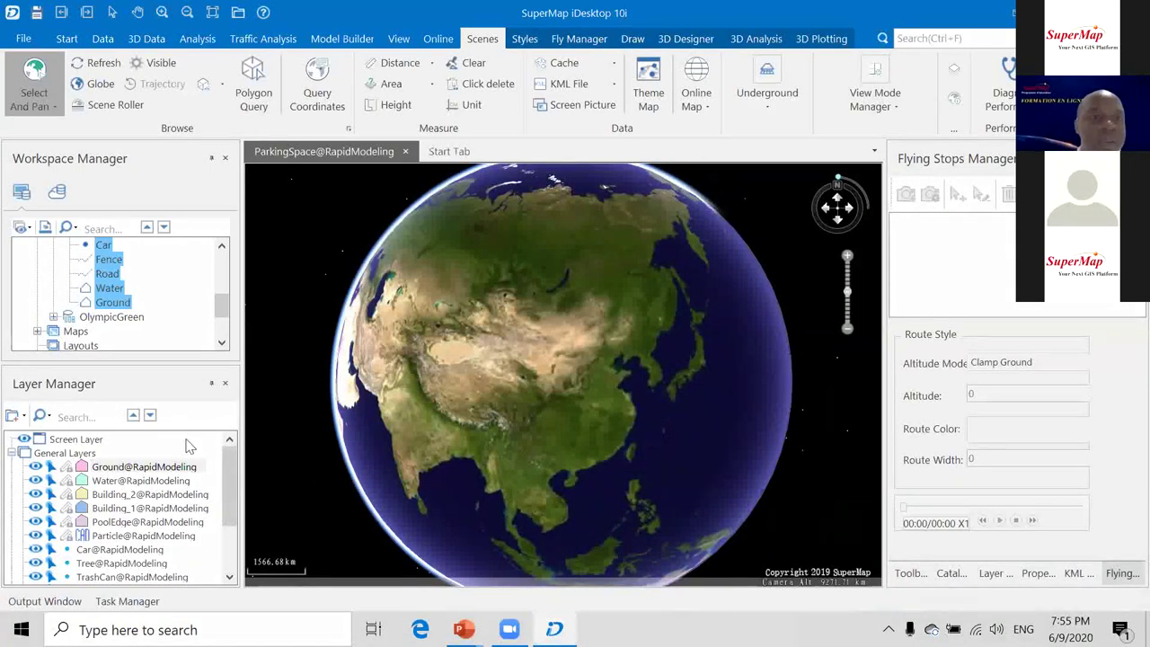
# Open the saved RapidModeling scene and examine its fountain and entrance gate from near and far.
pyautogui.scroll(-1, 99, 310)
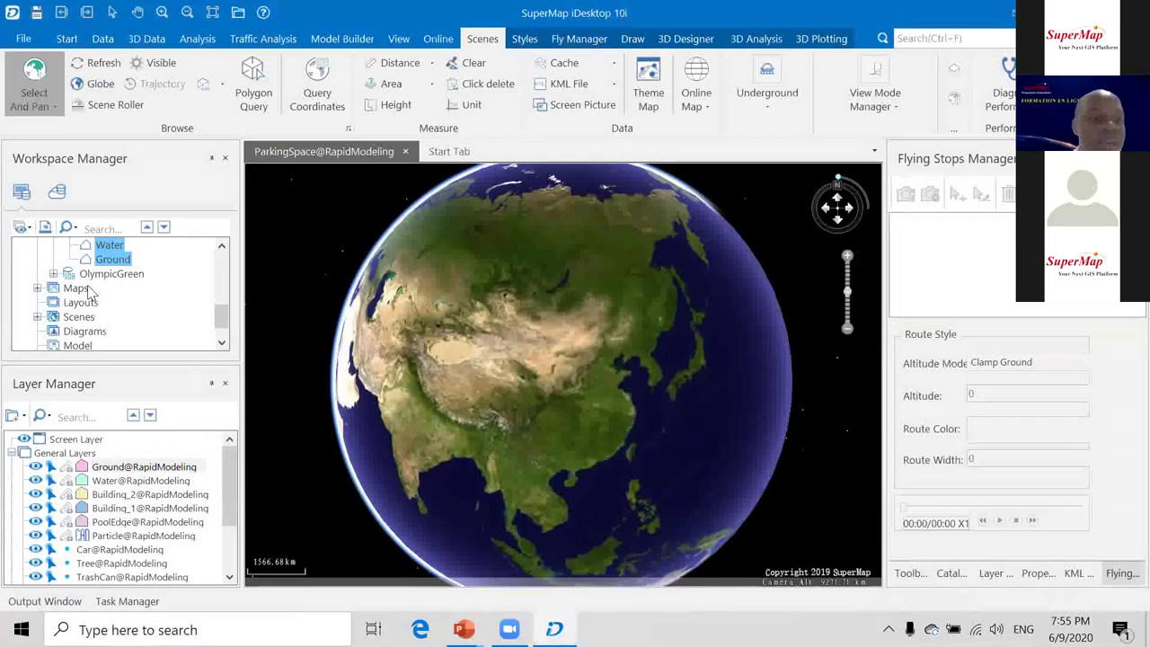
pyautogui.click(37, 316)
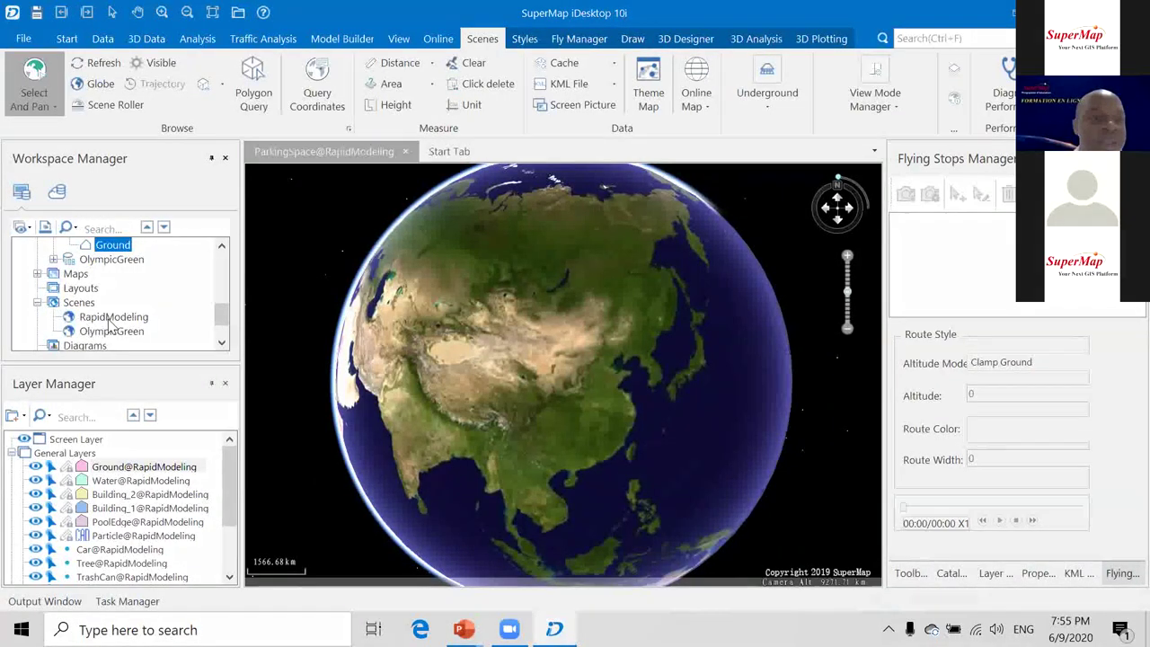
pyautogui.click(109, 318)
pyautogui.rightClick(112, 323)
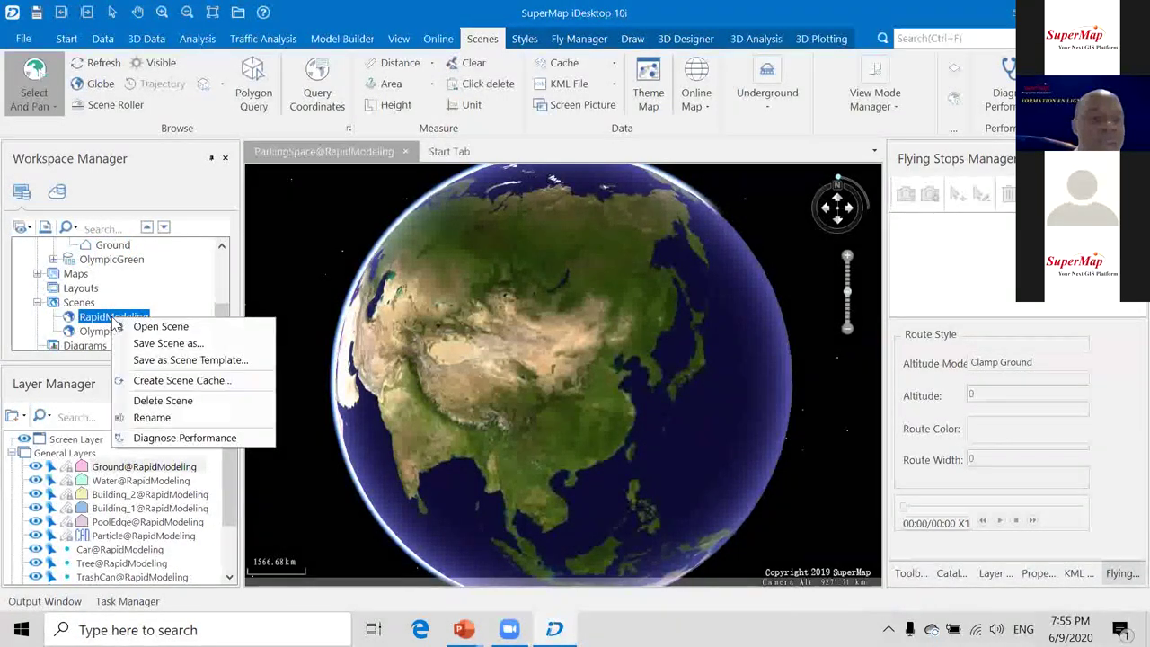
pyautogui.click(144, 326)
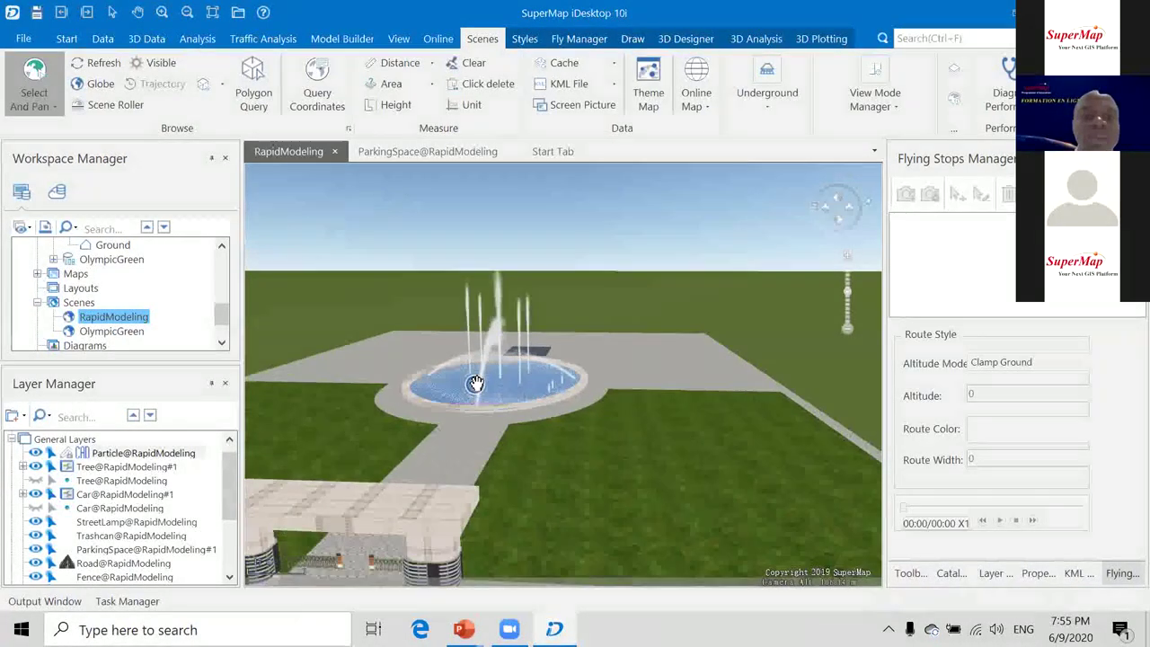
pyautogui.scroll(2, 475, 383)
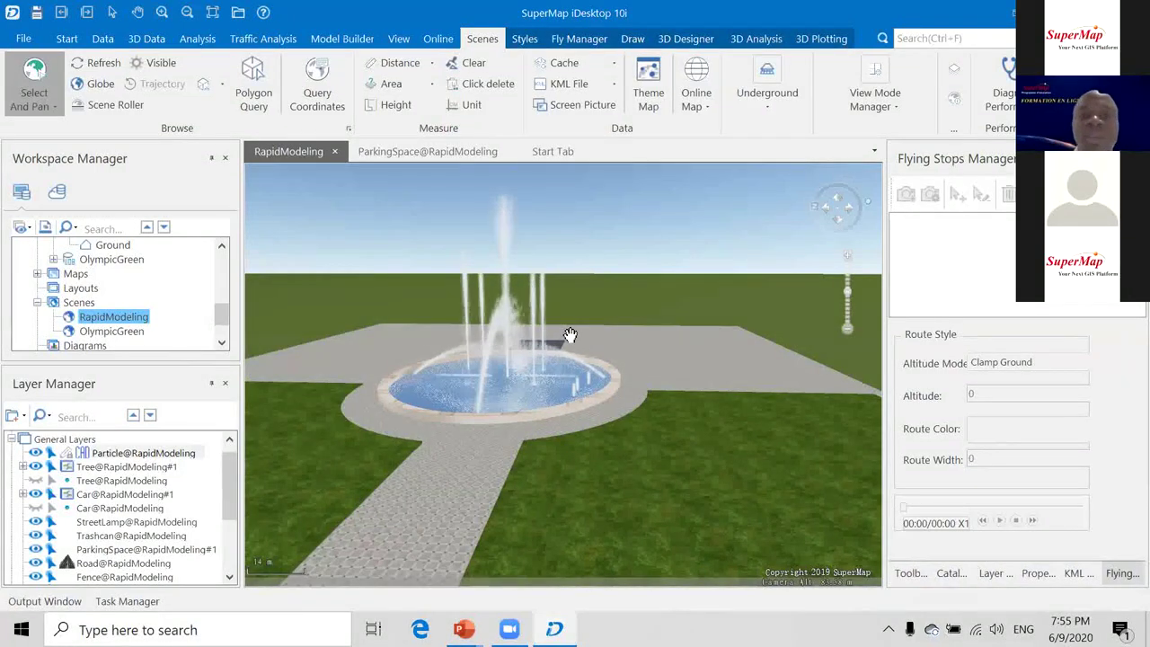
pyautogui.scroll(-3, 570, 334)
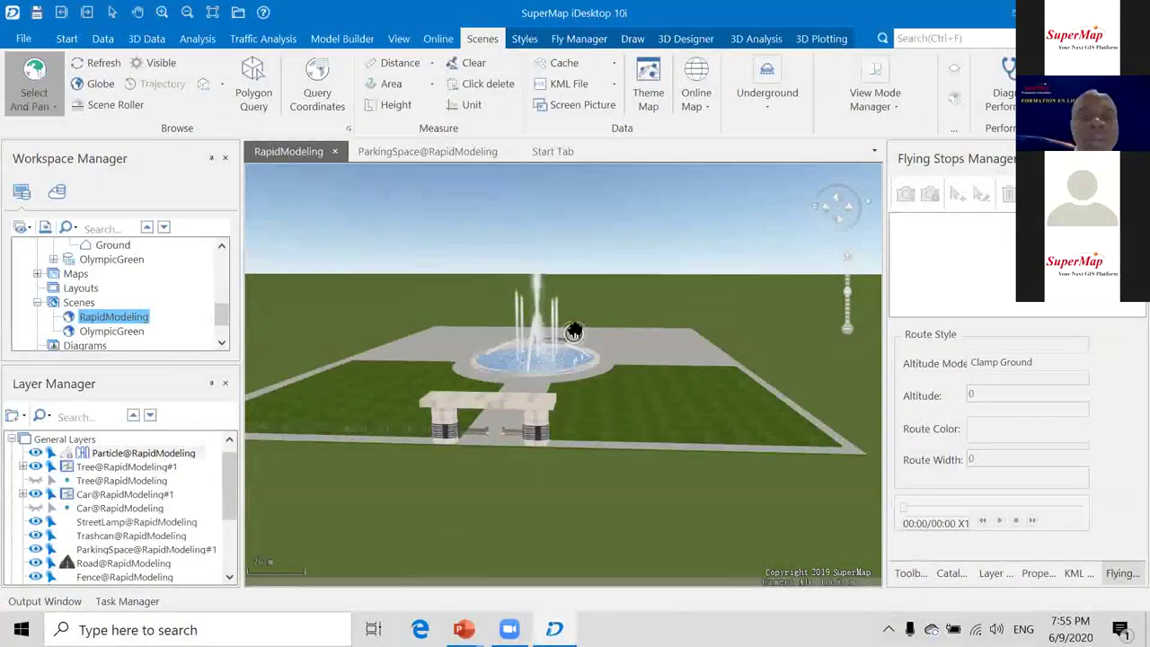
pyautogui.scroll(1, 574, 332)
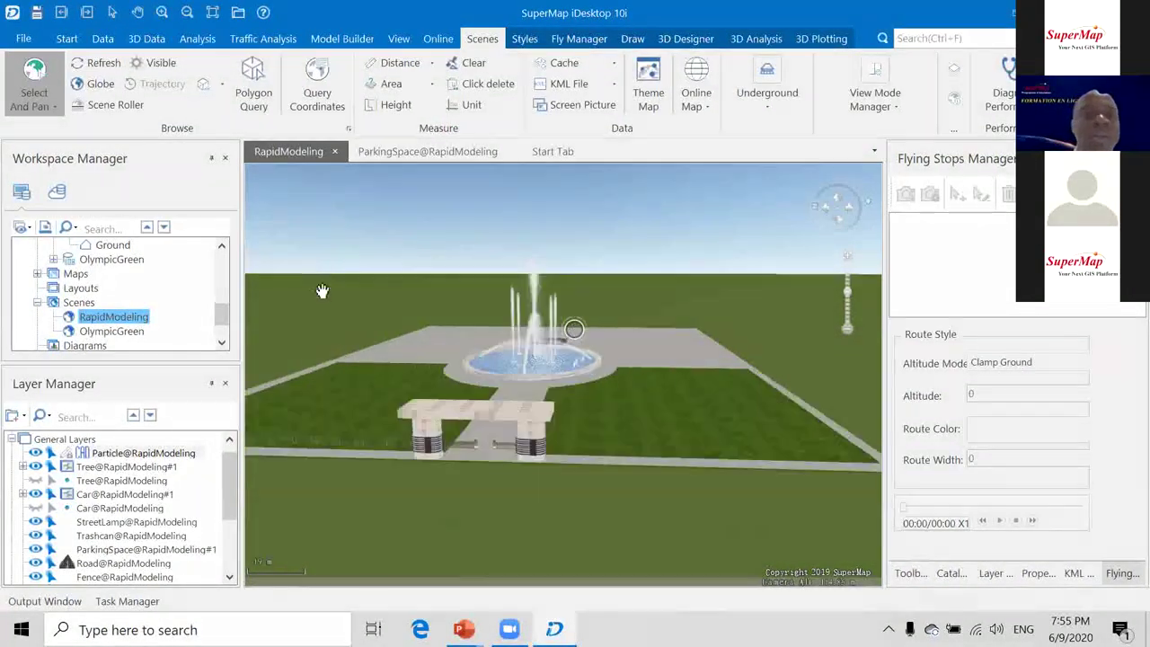
# Close the RapidModeling scene and end the SuperMap.Desktop.Startup task in the Windows Task Manager.
pyautogui.click(336, 151)
pyautogui.click(608, 368)
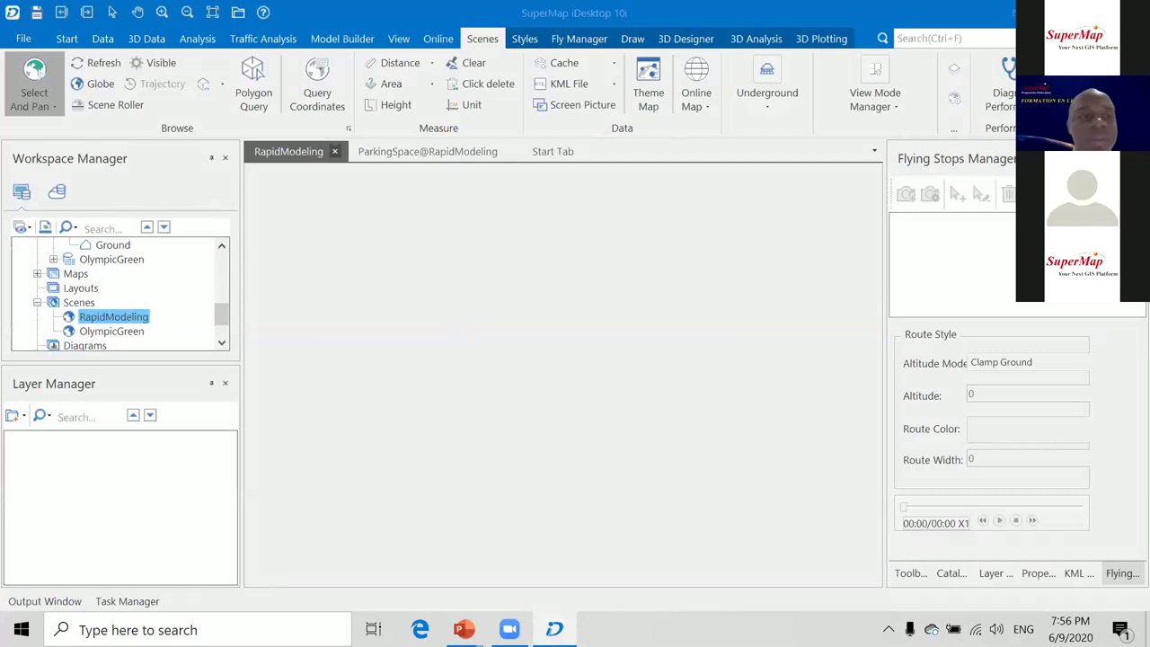
pyautogui.rightClick(635, 630)
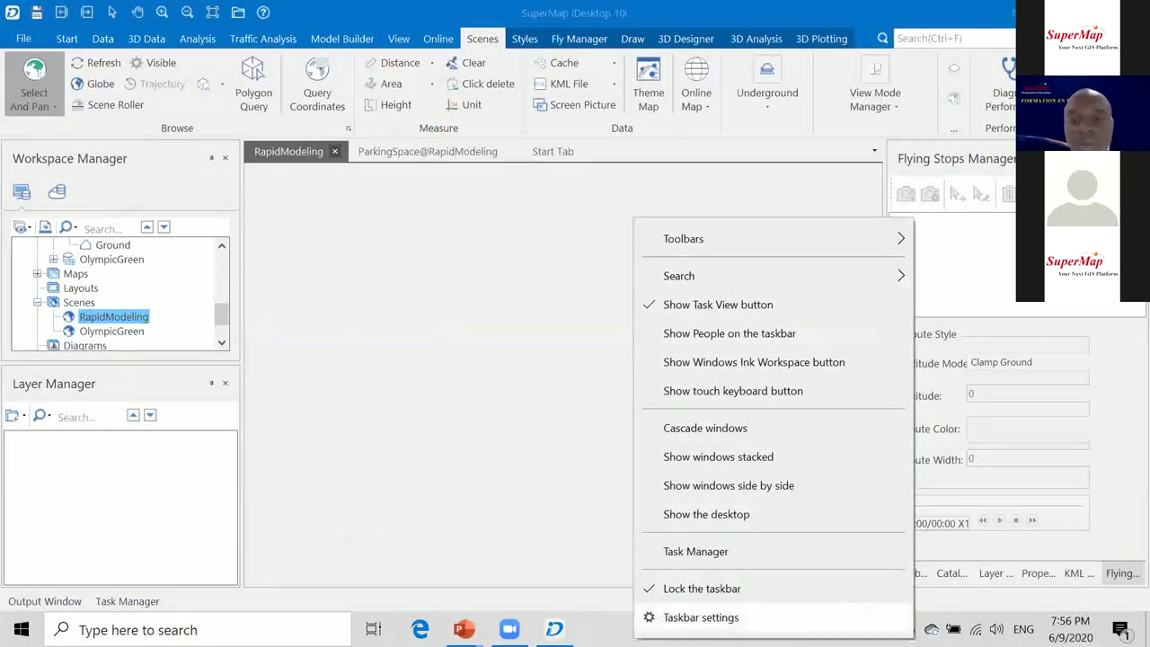
pyautogui.click(718, 552)
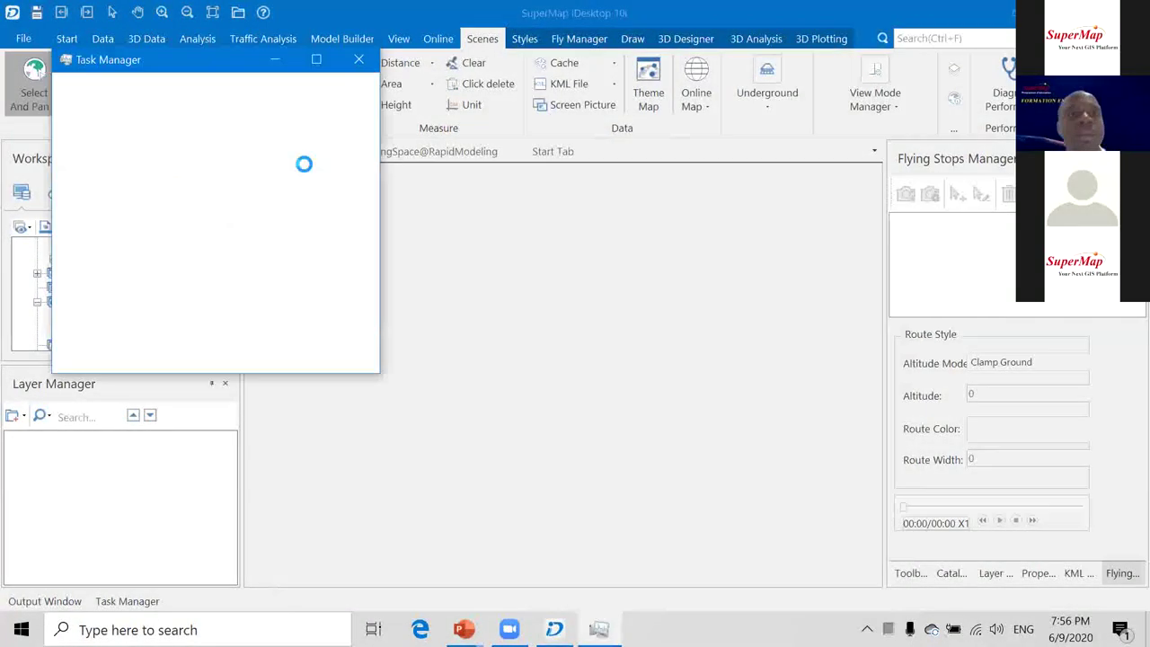
pyautogui.click(141, 115)
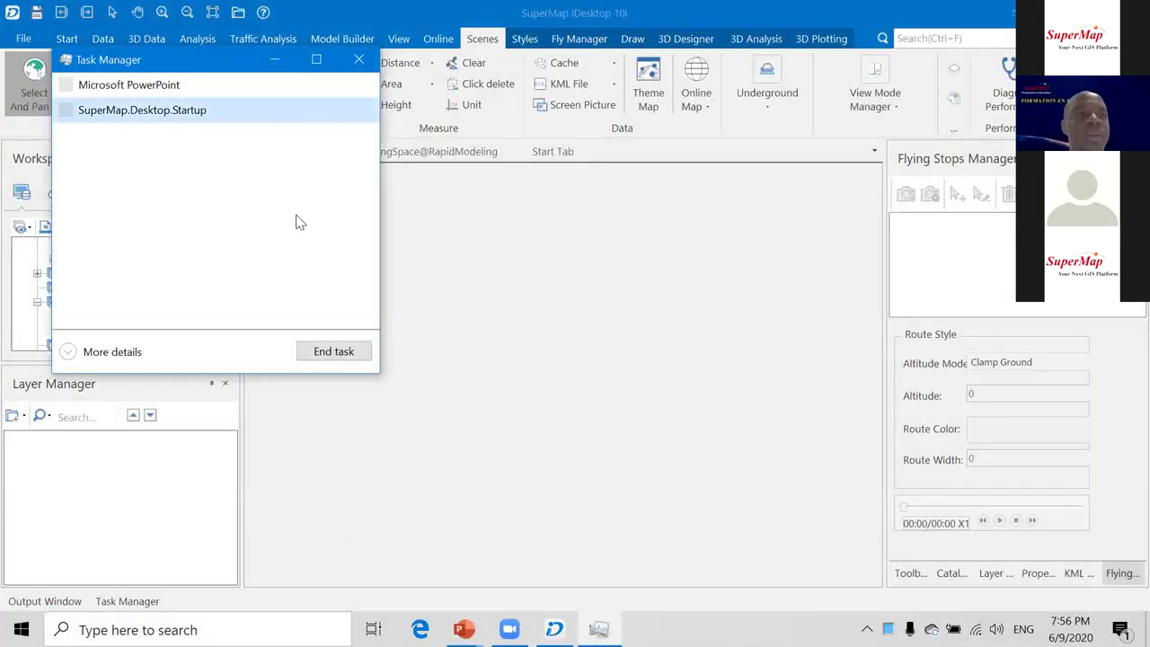
pyautogui.click(325, 353)
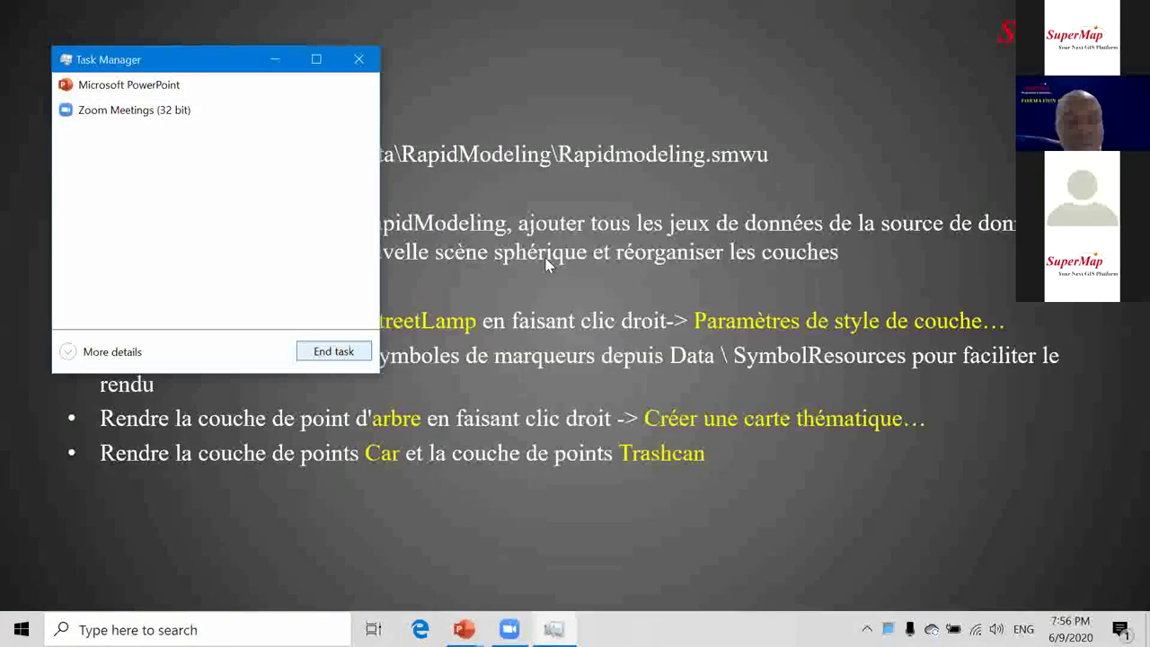
# Relaunch SuperMap iDesktop 10i from the Windows desktop and close the Windows Task Manager.
pyautogui.press('super+d')
pyautogui.doubleClick(299, 70)
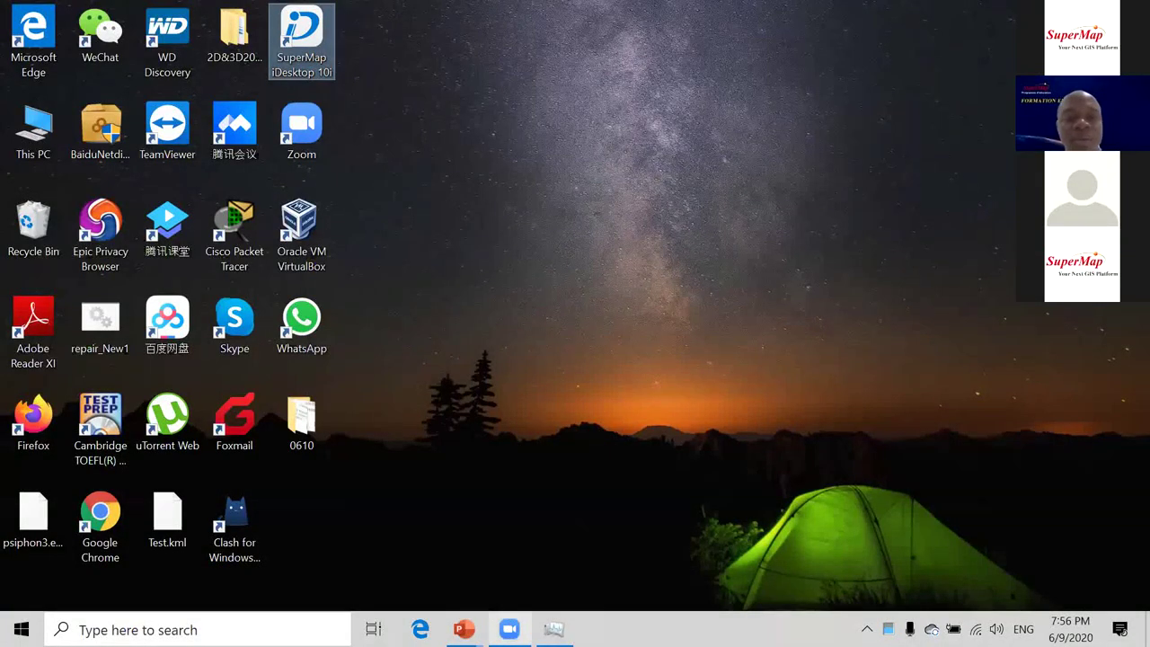
pyautogui.click(553, 621)
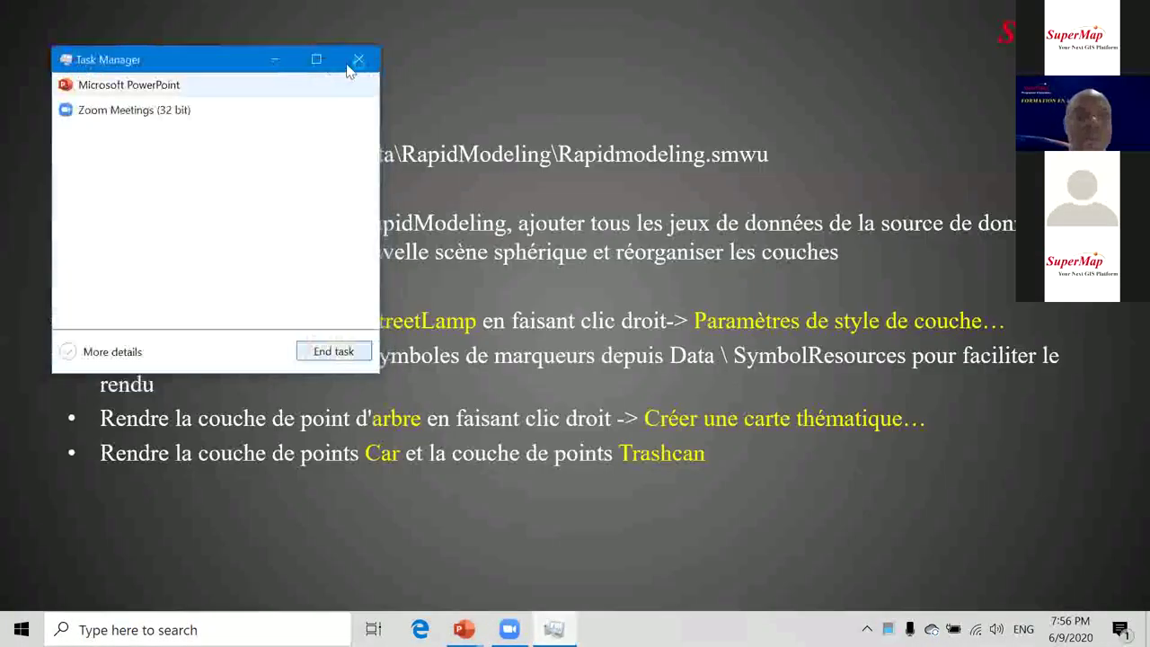
pyautogui.click(359, 59)
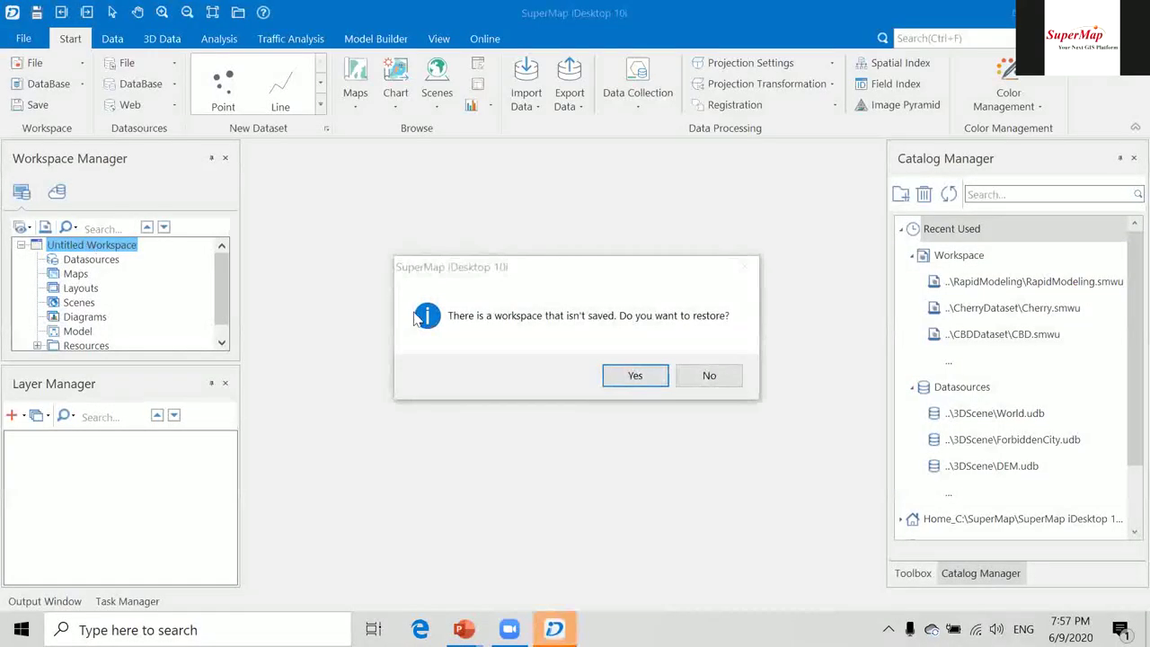
# Decline restoring the unsaved workspace and open the RapidModeling workspace file.
pyautogui.click(709, 378)
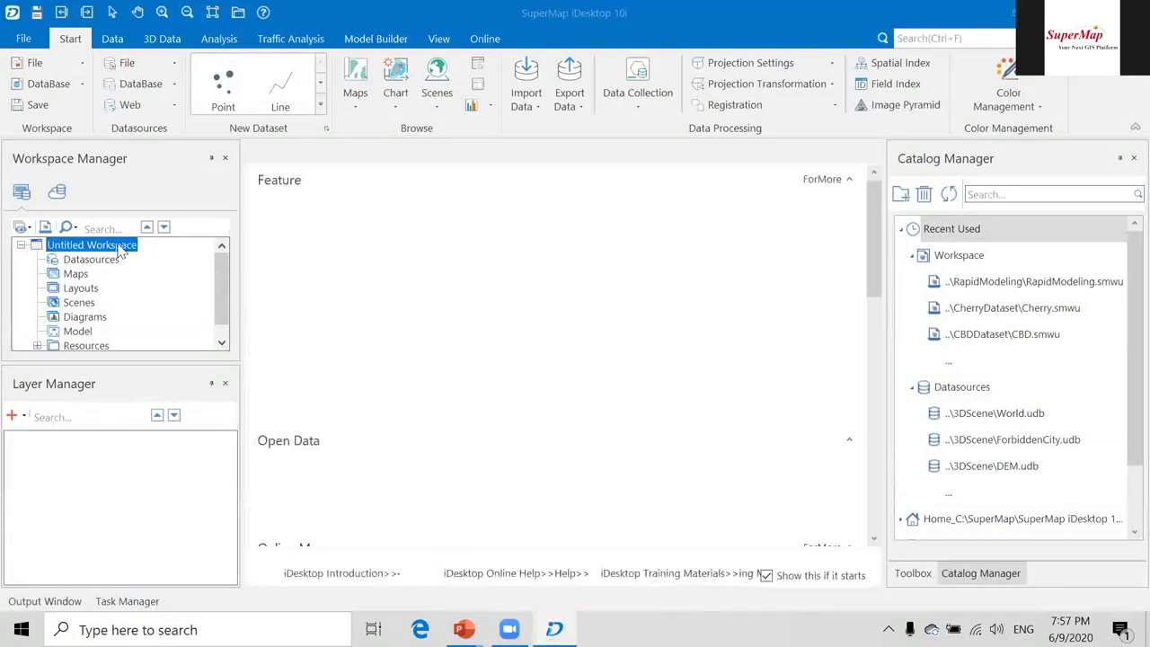
pyautogui.rightClick(137, 247)
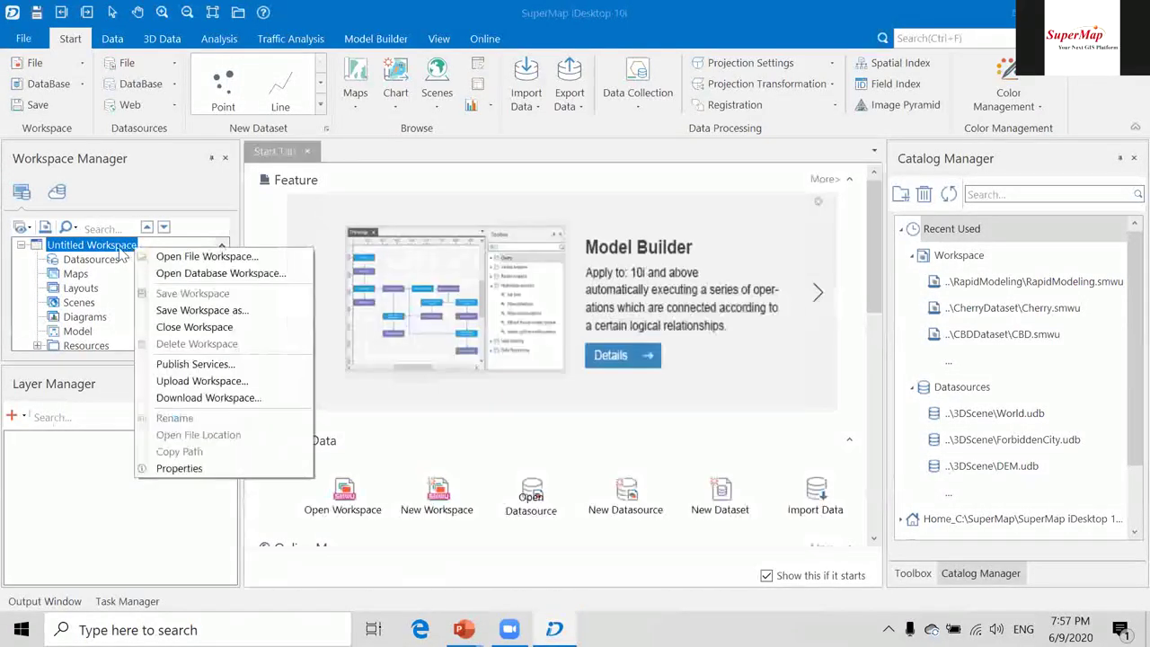
pyautogui.click(200, 256)
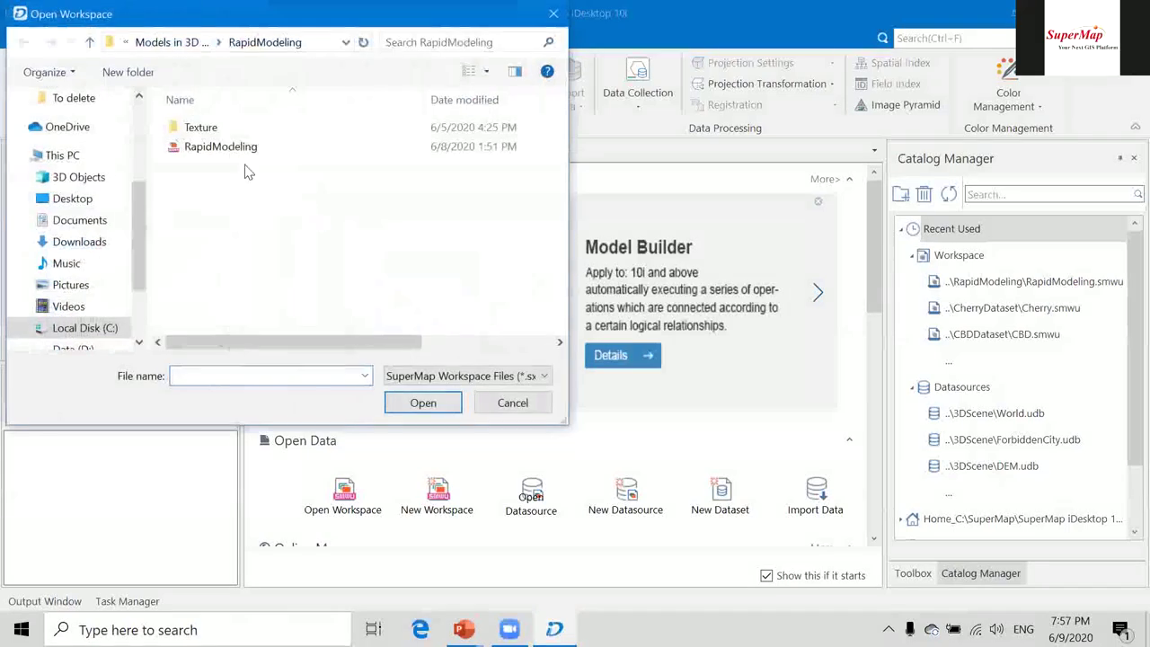
pyautogui.click(238, 147)
pyautogui.click(424, 402)
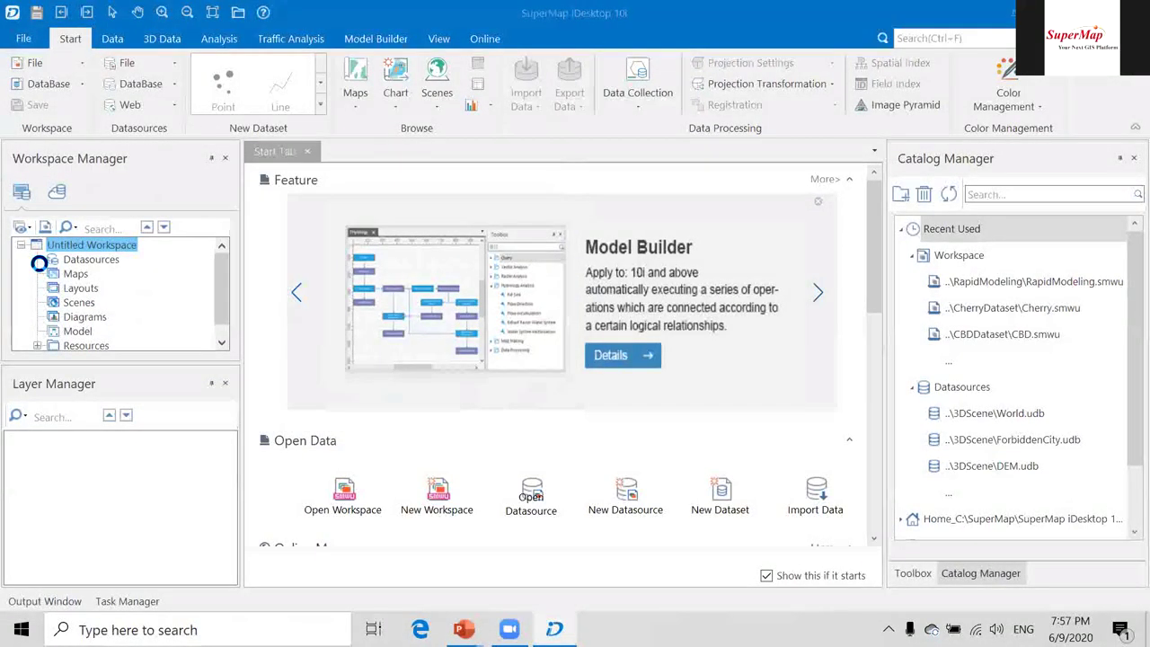
pyautogui.click(52, 274)
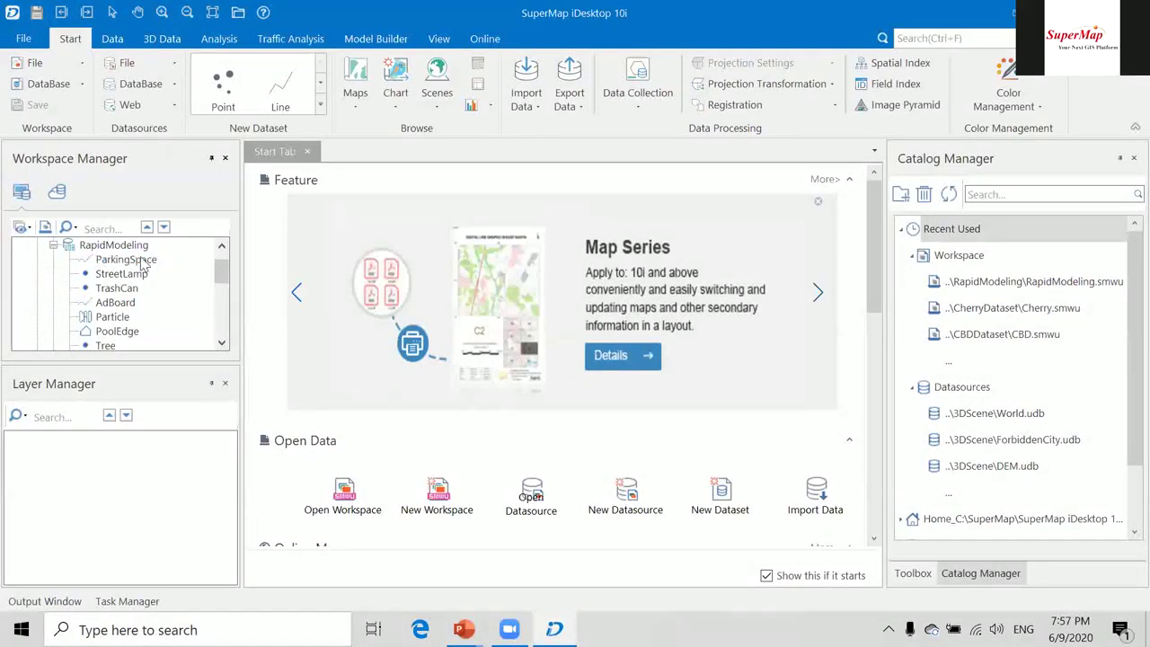
# Add all RapidModeling datasets, from ParkingSpace through Ground, to a new spherical scene.
pyautogui.click(195, 261)
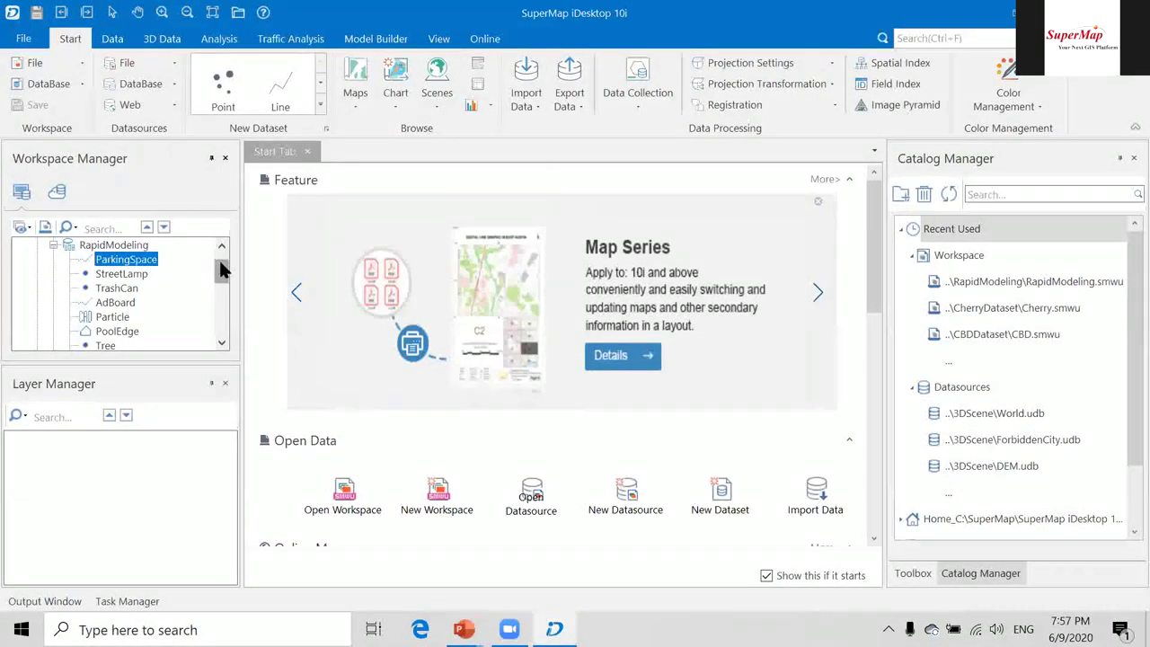
pyautogui.moveTo(221, 269); pyautogui.dragTo(229, 311)
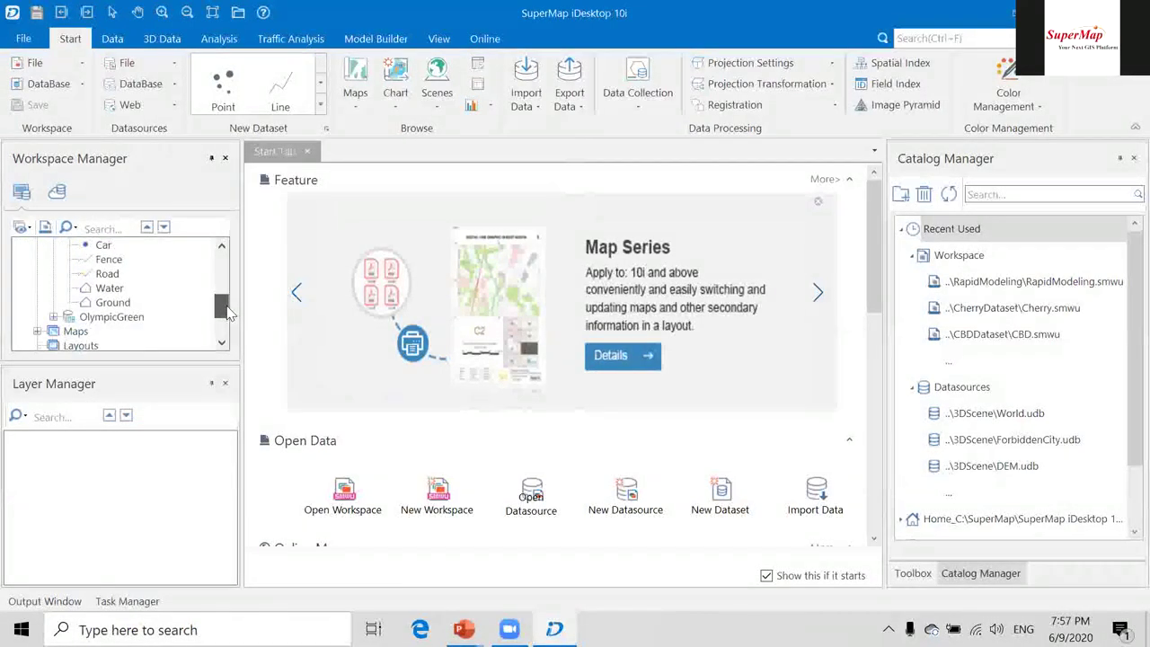
pyautogui.keyDown('shift'); pyautogui.click(127, 304); pyautogui.keyUp('shift')
pyautogui.rightClick(126, 304)
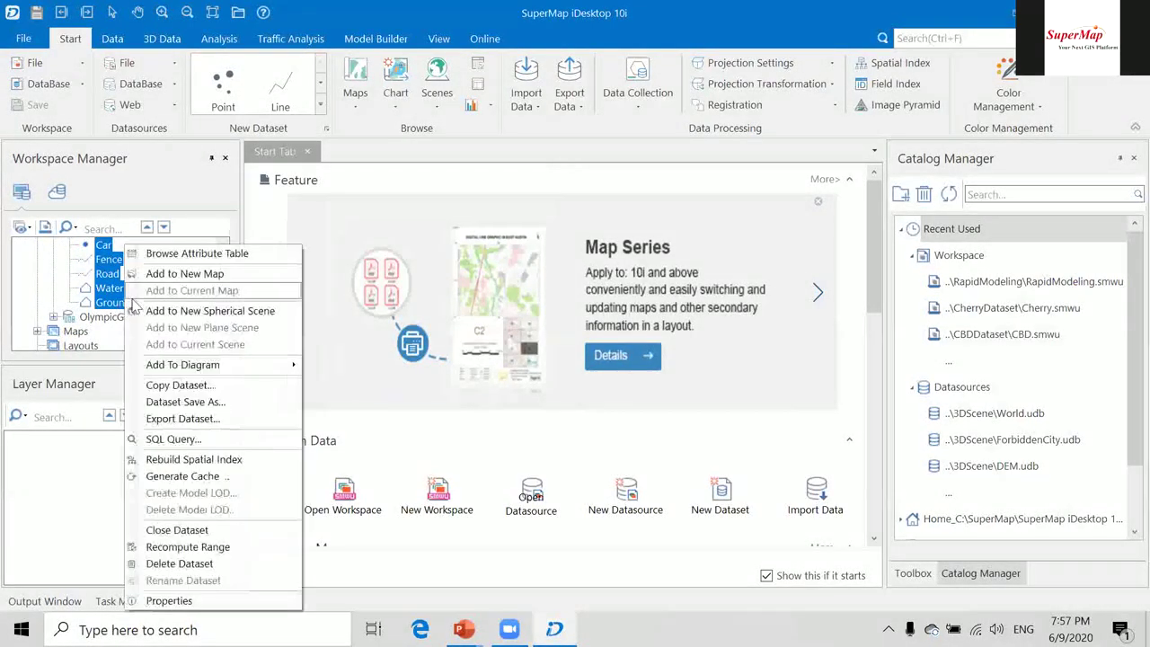
pyautogui.click(219, 310)
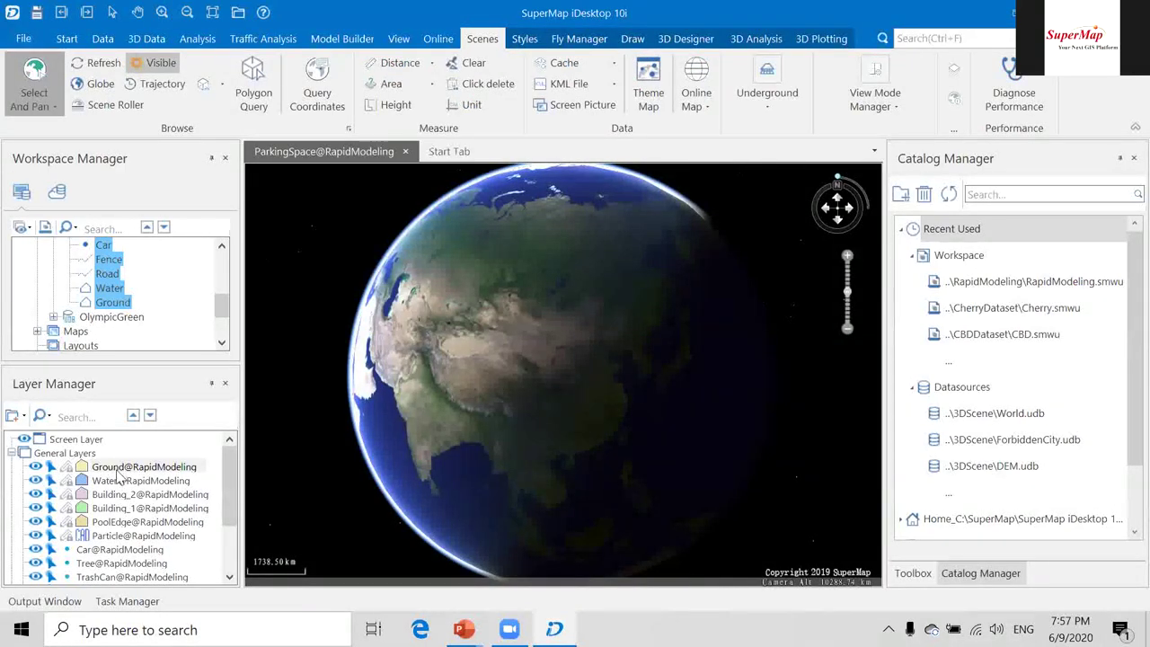
# Zoom the scene to the Building_1 layer and turn off the sun's visibility.
pyautogui.click(123, 508)
pyautogui.rightClick(124, 509)
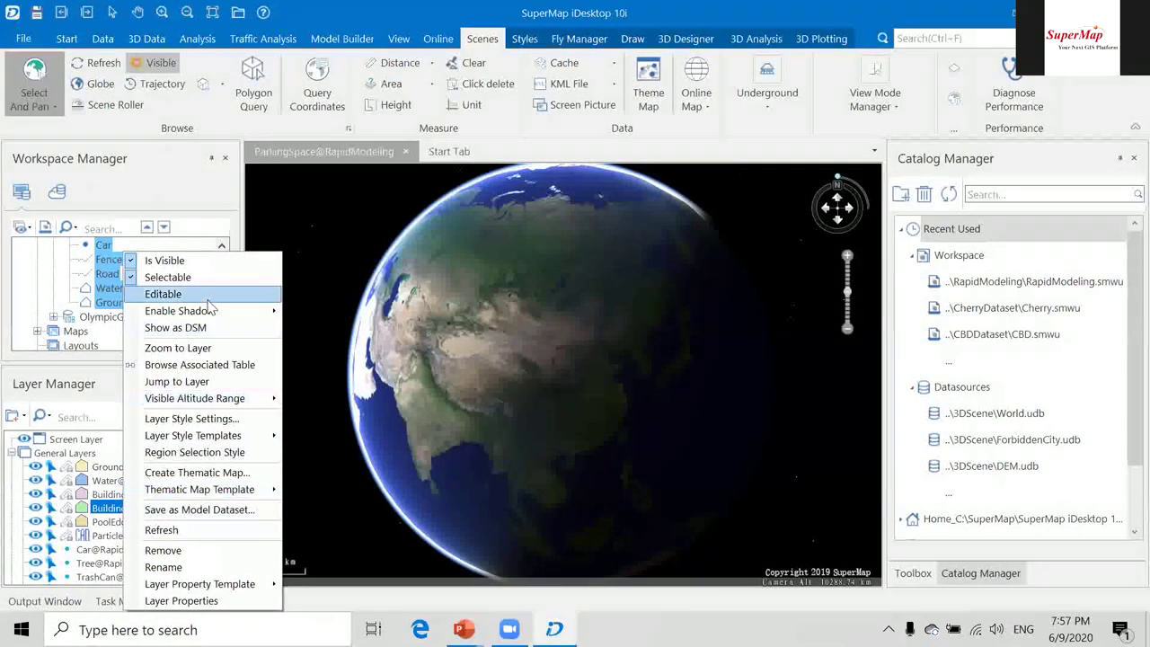
pyautogui.click(197, 349)
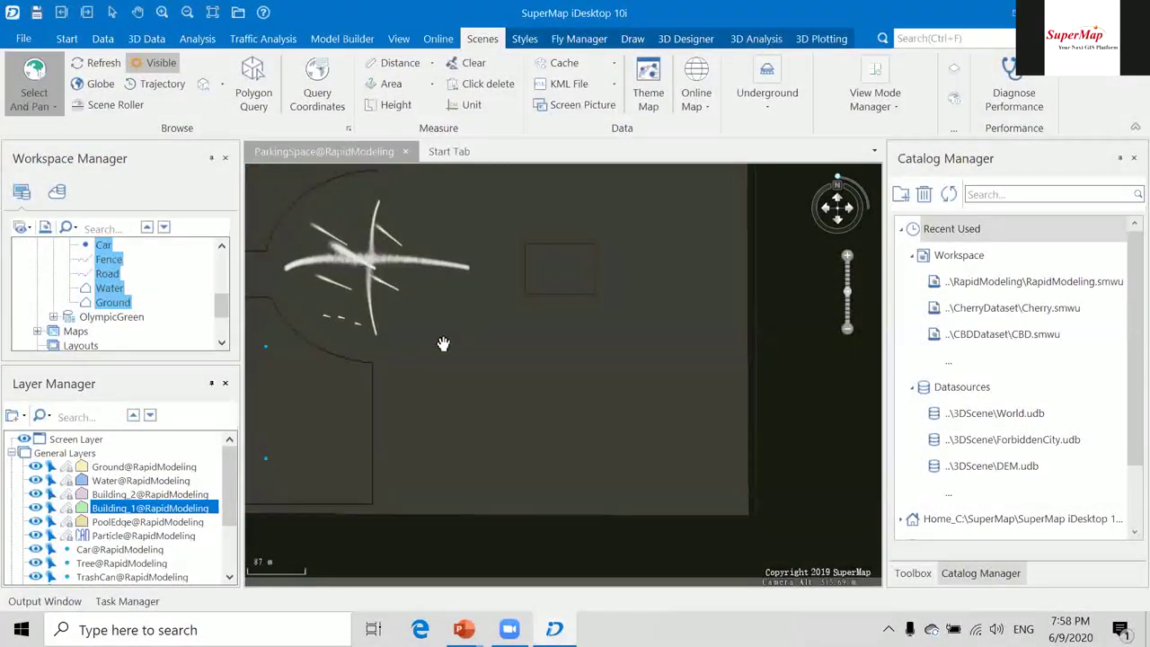
pyautogui.click(154, 62)
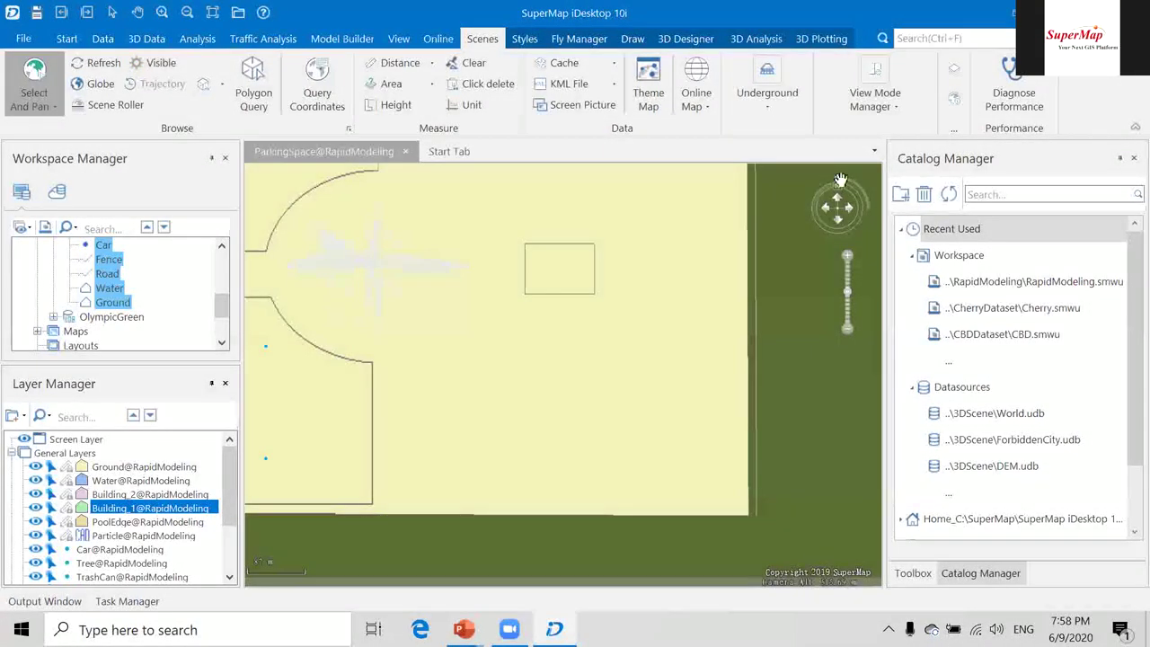
# Close the Catalog Manager and frame the entire ground site in a tilted view.
pyautogui.click(840, 180)
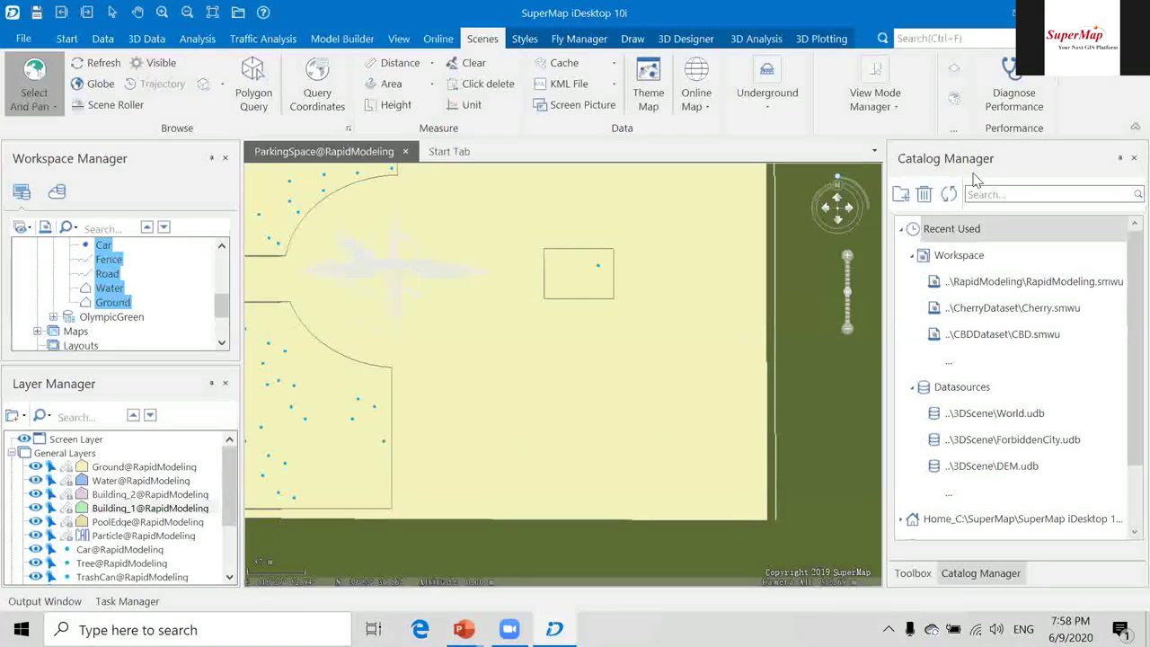
pyautogui.click(1133, 159)
pyautogui.click(1122, 159)
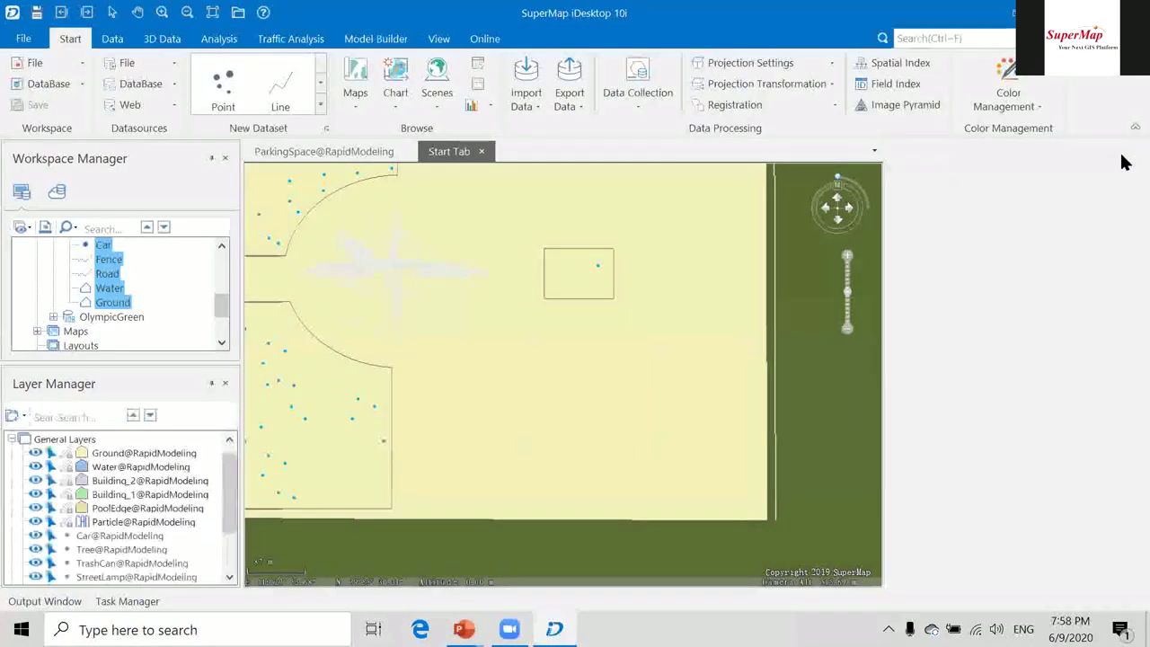
pyautogui.moveTo(660, 217); pyautogui.dragTo(716, 330)
pyautogui.scroll(-3, 715, 326)
pyautogui.moveTo(1108, 210)
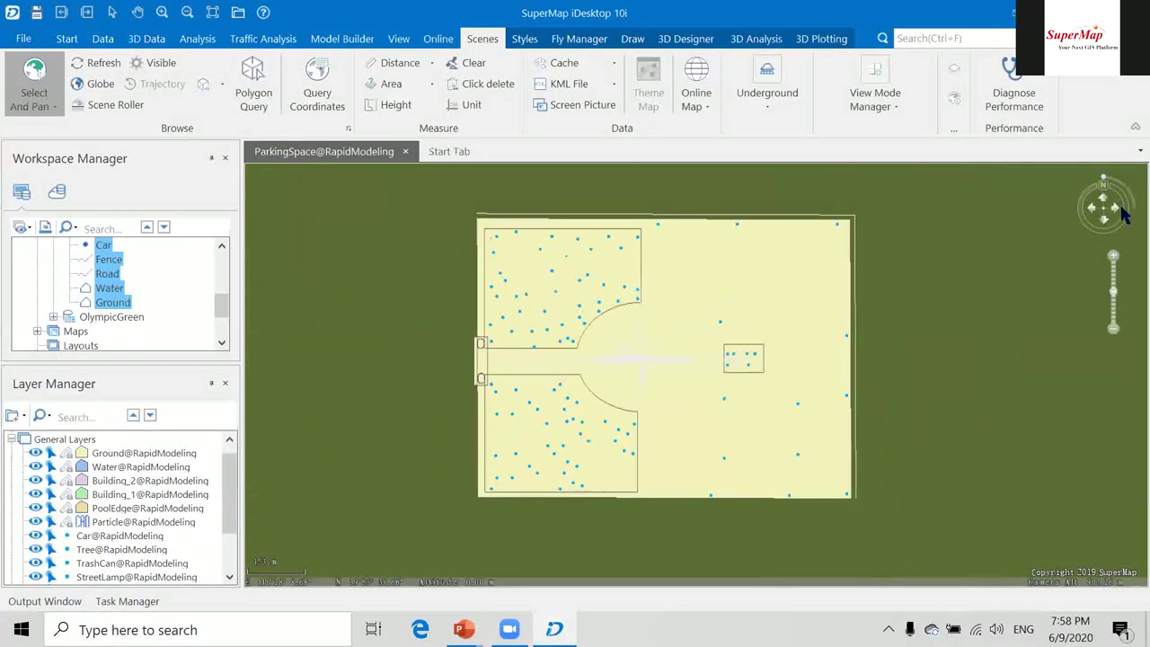
pyautogui.moveTo(1103, 179); pyautogui.dragTo(1116, 184)
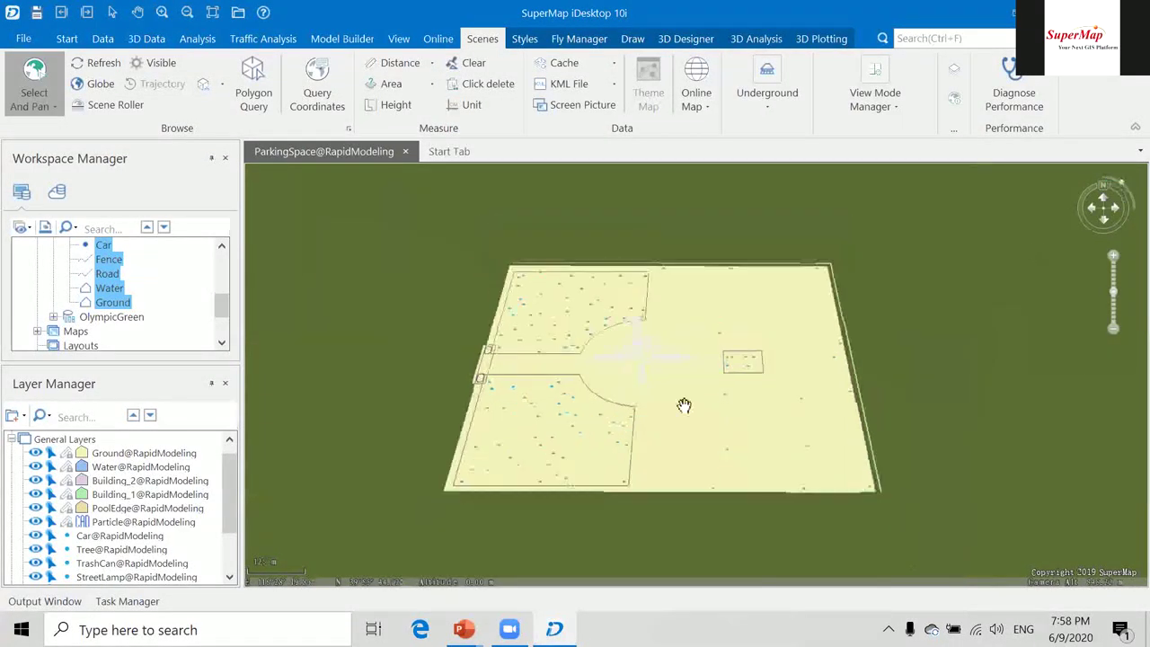
pyautogui.scroll(2, 673, 366)
pyautogui.moveTo(669, 329); pyautogui.dragTo(629, 308)
pyautogui.scroll(1, 634, 306)
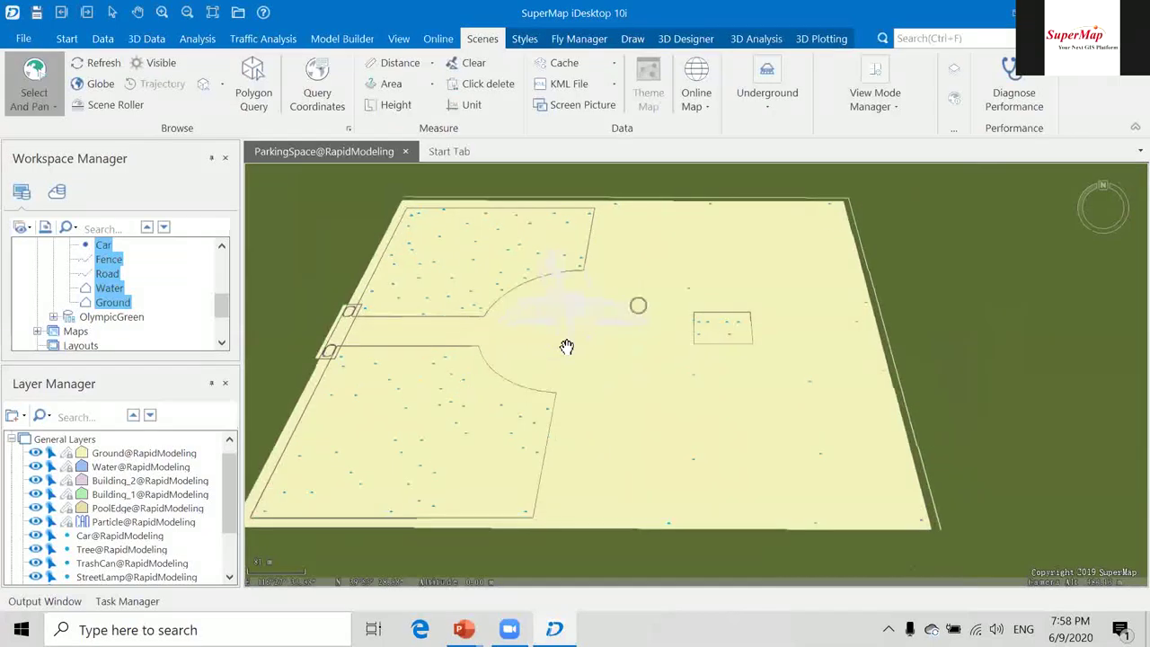
pyautogui.moveTo(567, 346); pyautogui.dragTo(623, 347)
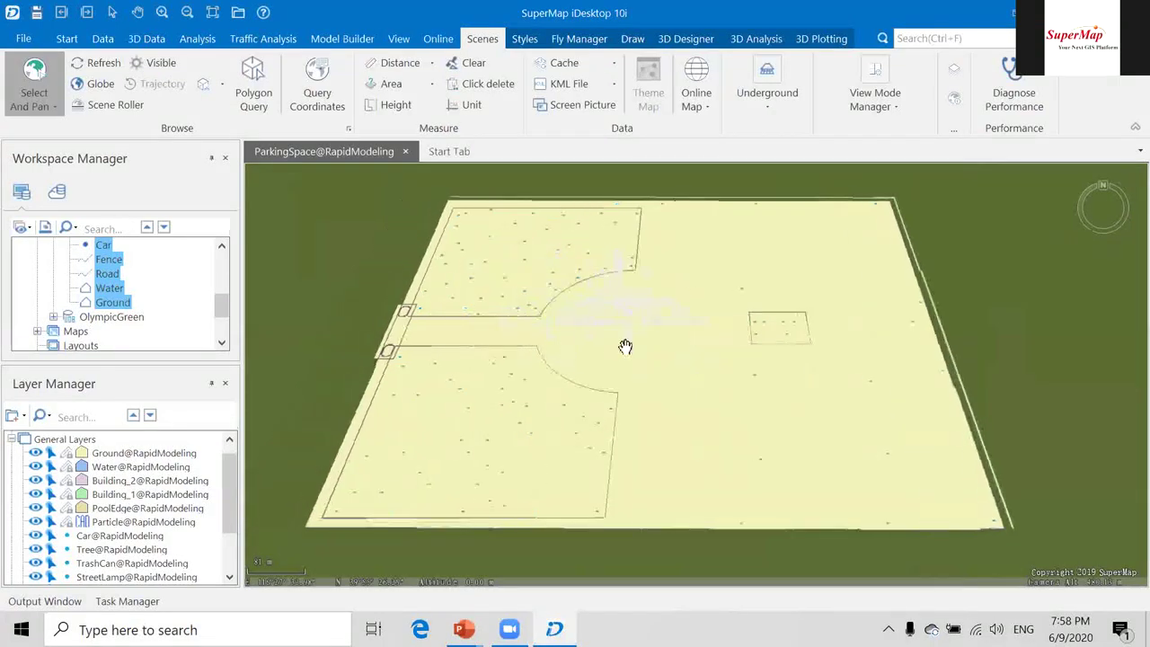
# Make the Ground layer editable and set its altitude mode to Absolute.
pyautogui.click(68, 452)
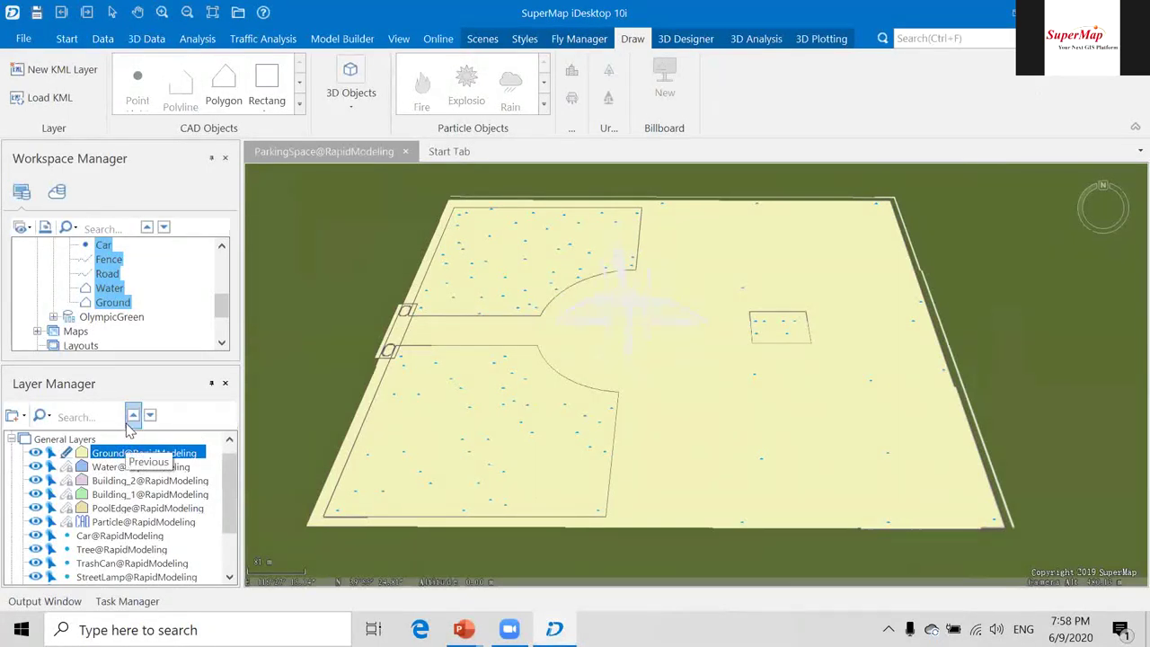
pyautogui.click(524, 39)
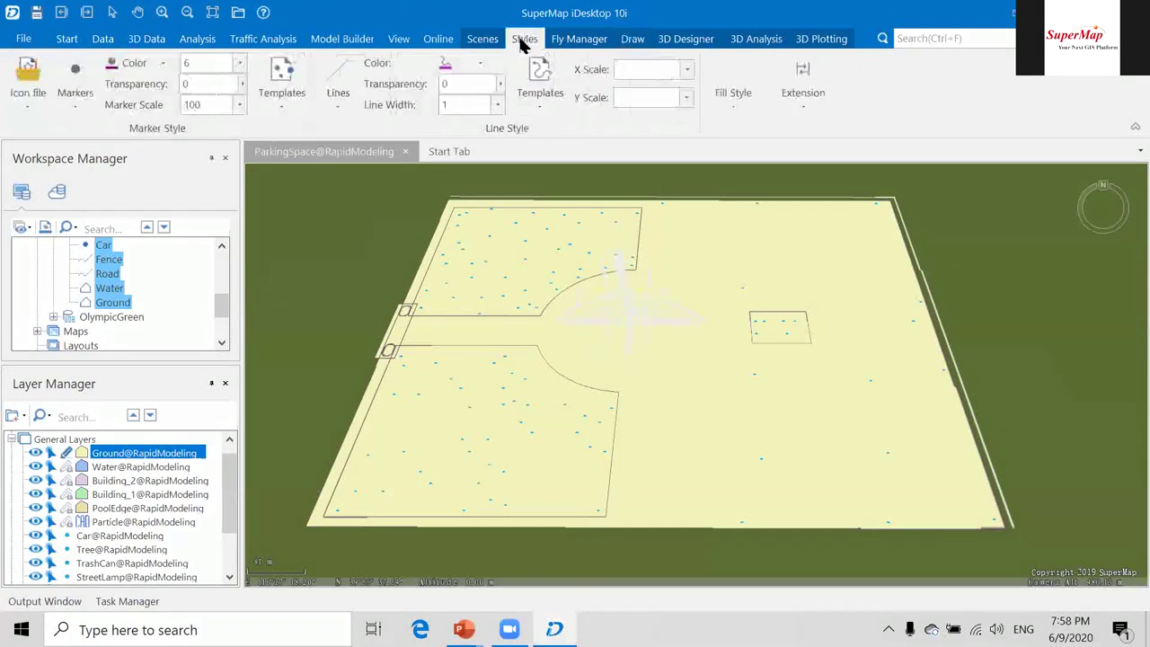
pyautogui.click(820, 111)
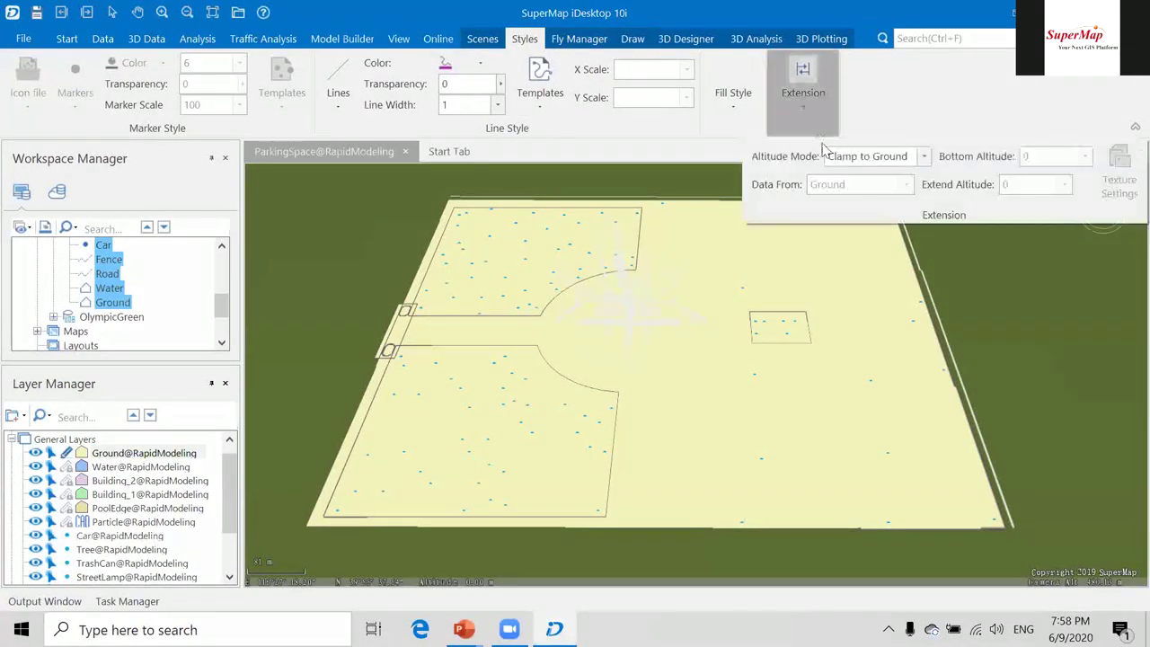
pyautogui.click(923, 157)
pyautogui.click(855, 189)
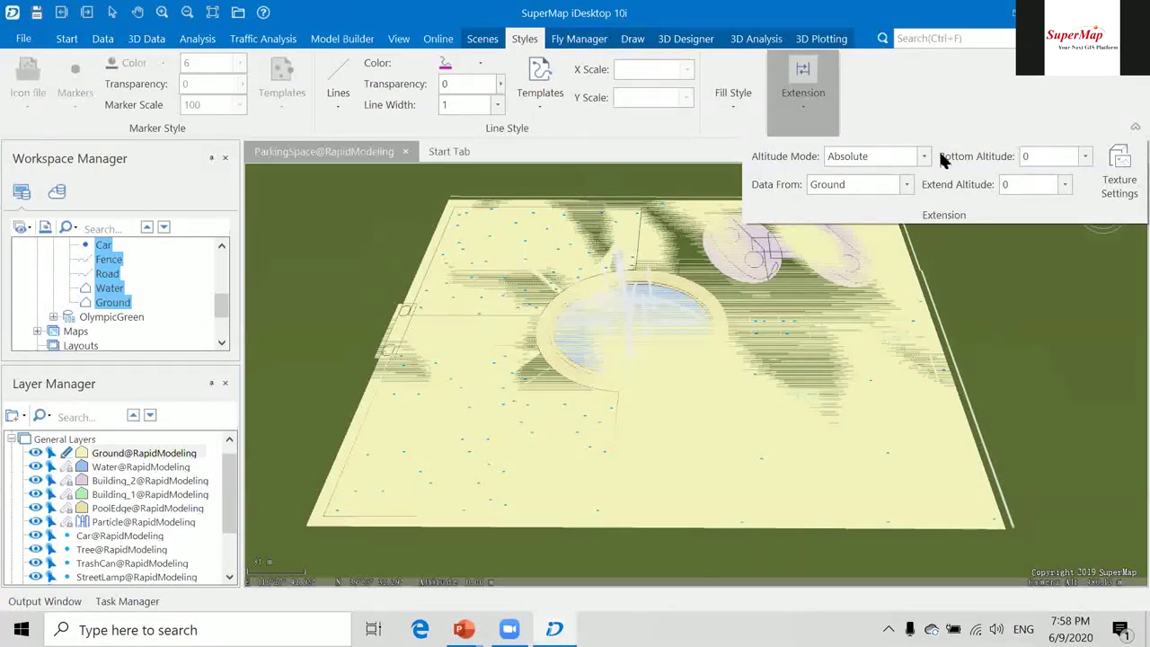
# Set the Ground layer's bottom altitude to the BottomElevation field and its extend altitude to StretchHeight.
pyautogui.click(1086, 158)
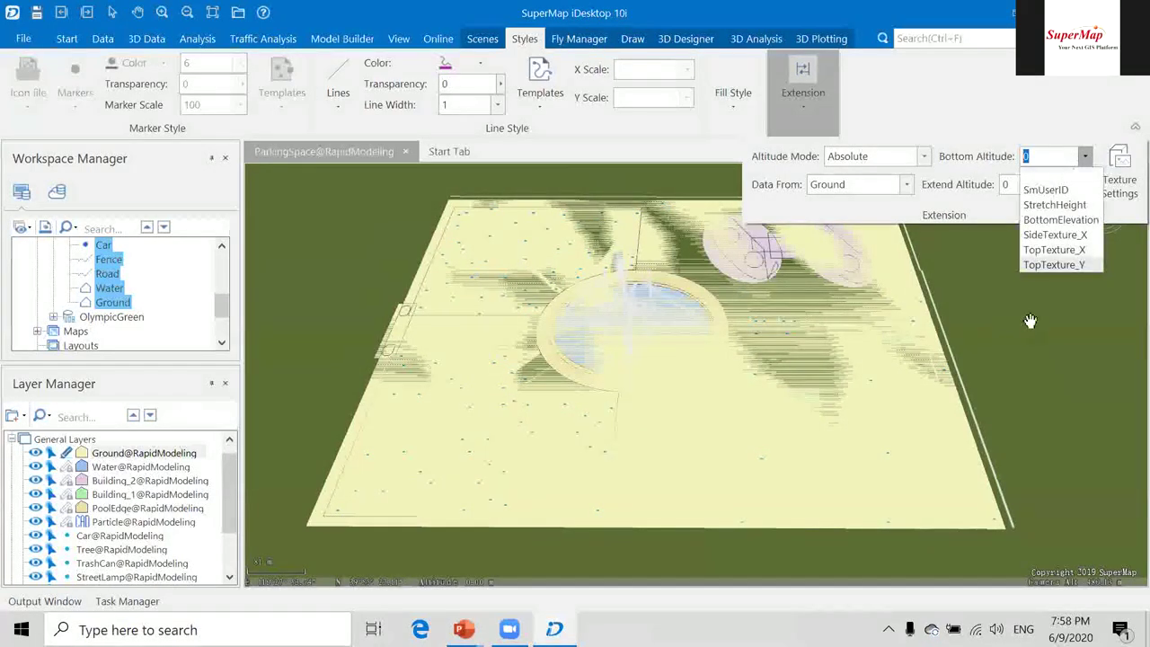
pyautogui.click(1067, 200)
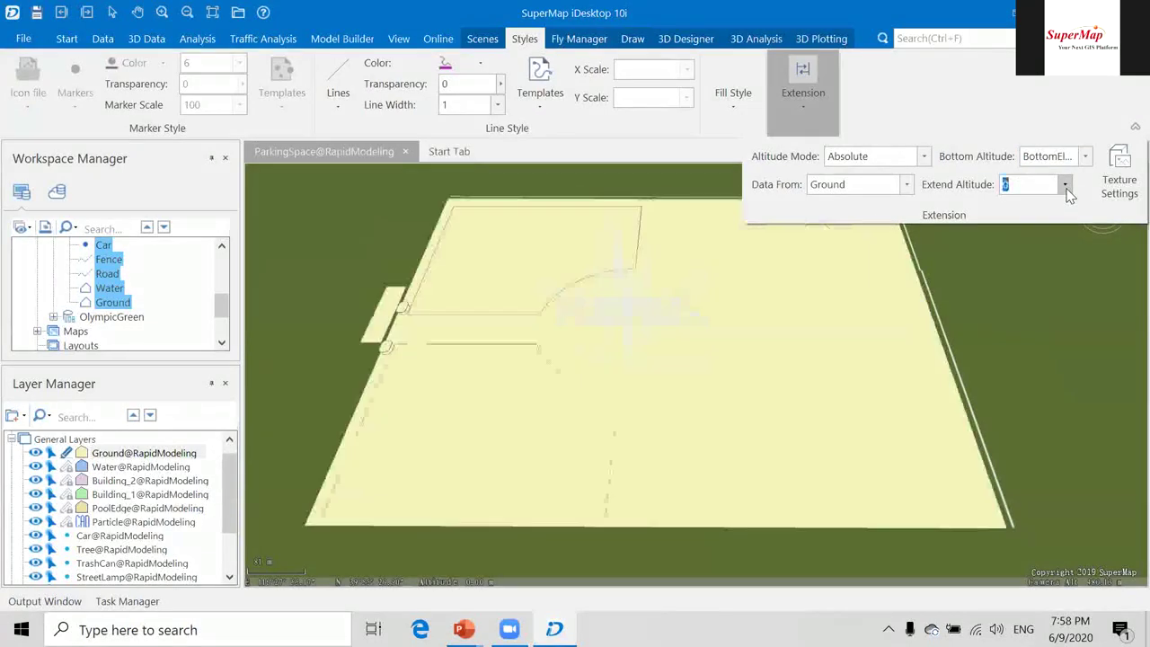
pyautogui.click(1065, 184)
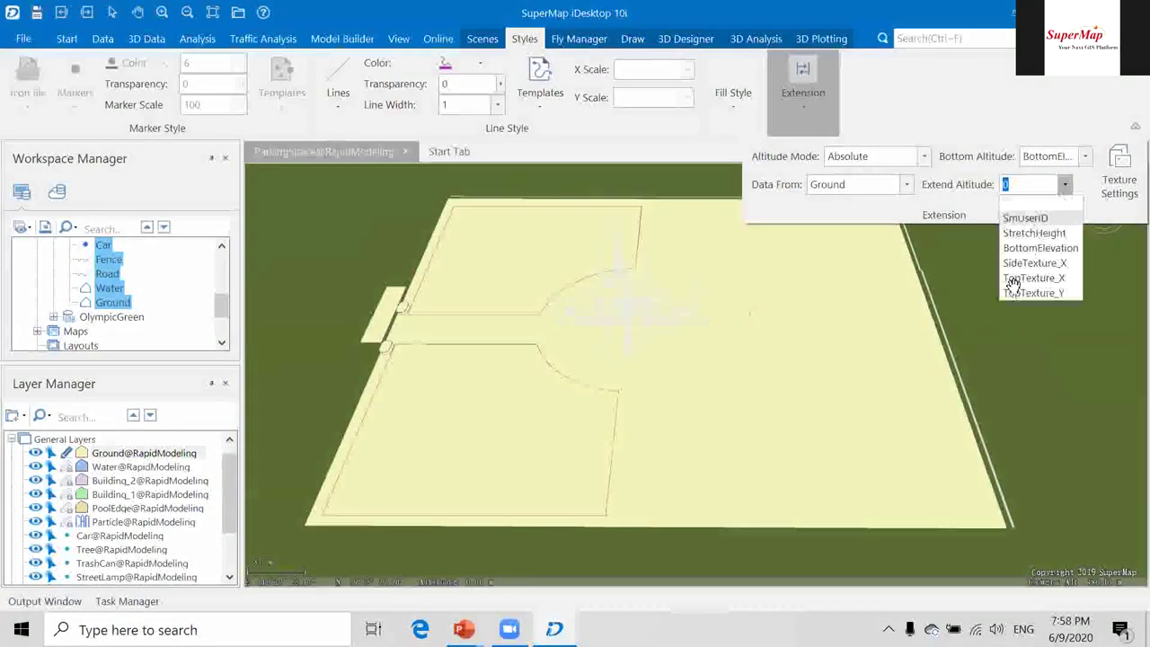
pyautogui.click(1033, 233)
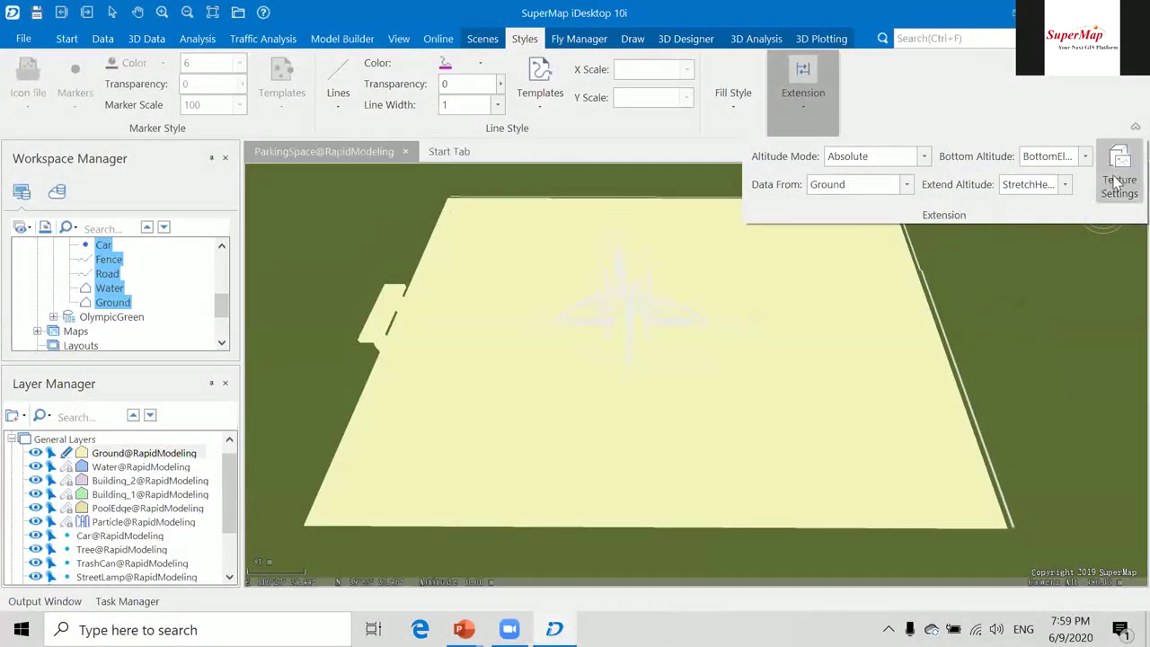
# Assign SideTextureRes as the Ground layer's side texture, with its U tiling taken from SideTexture_X.
pyautogui.click(1119, 179)
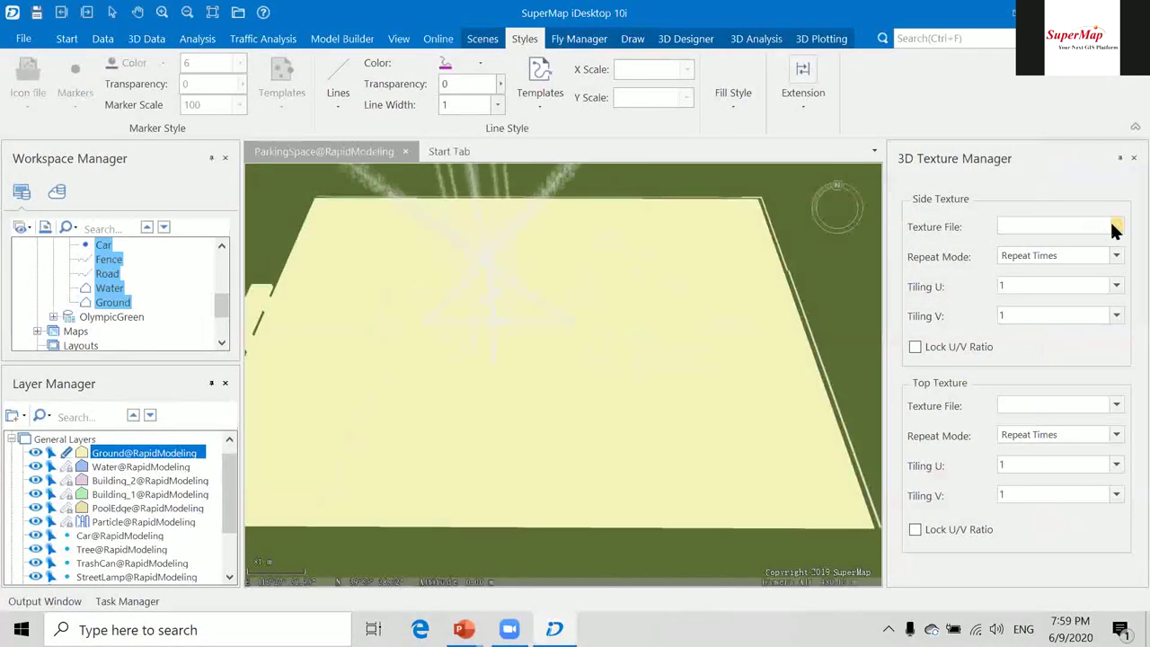
pyautogui.click(1114, 228)
pyautogui.click(1113, 228)
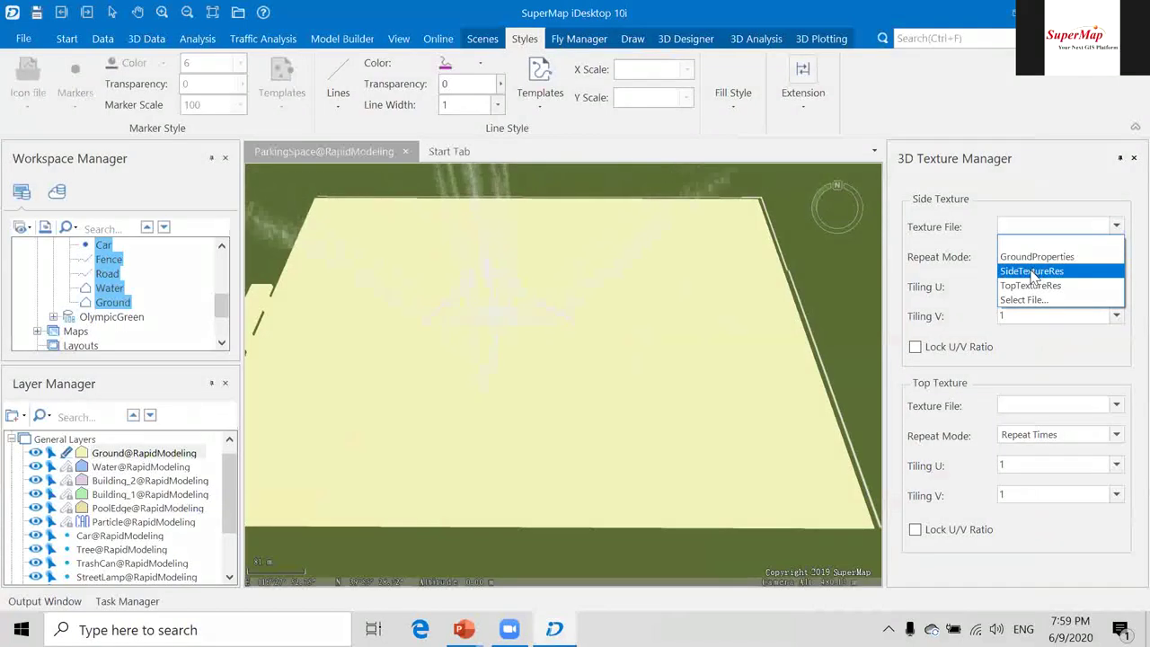
pyautogui.click(1031, 271)
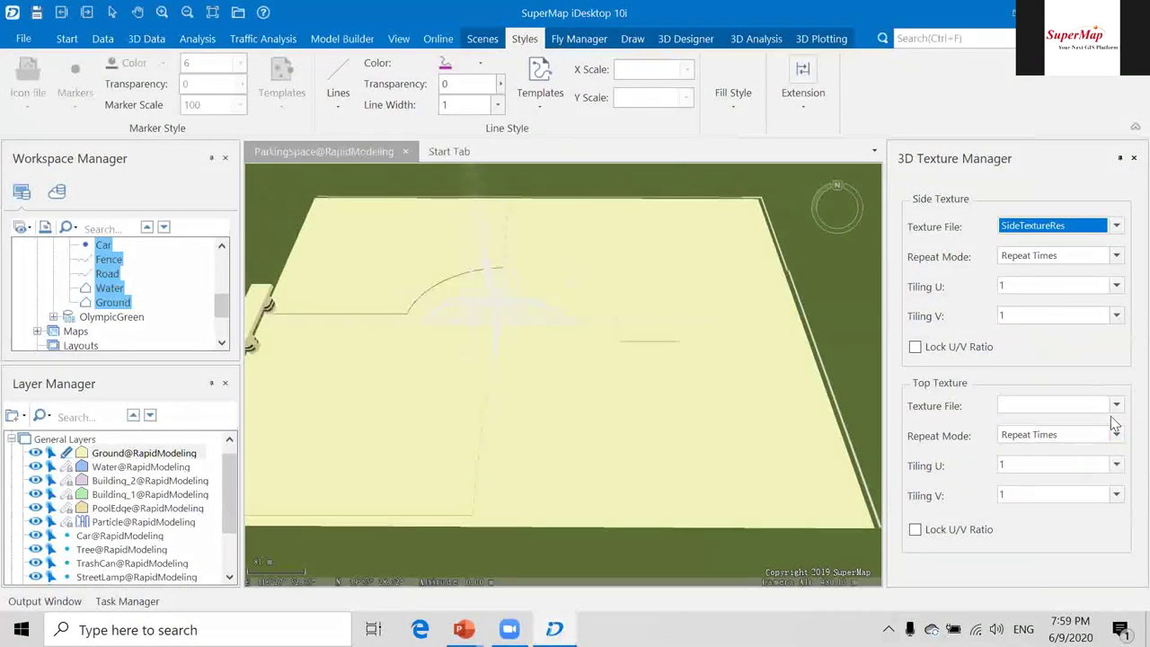
pyautogui.click(1117, 286)
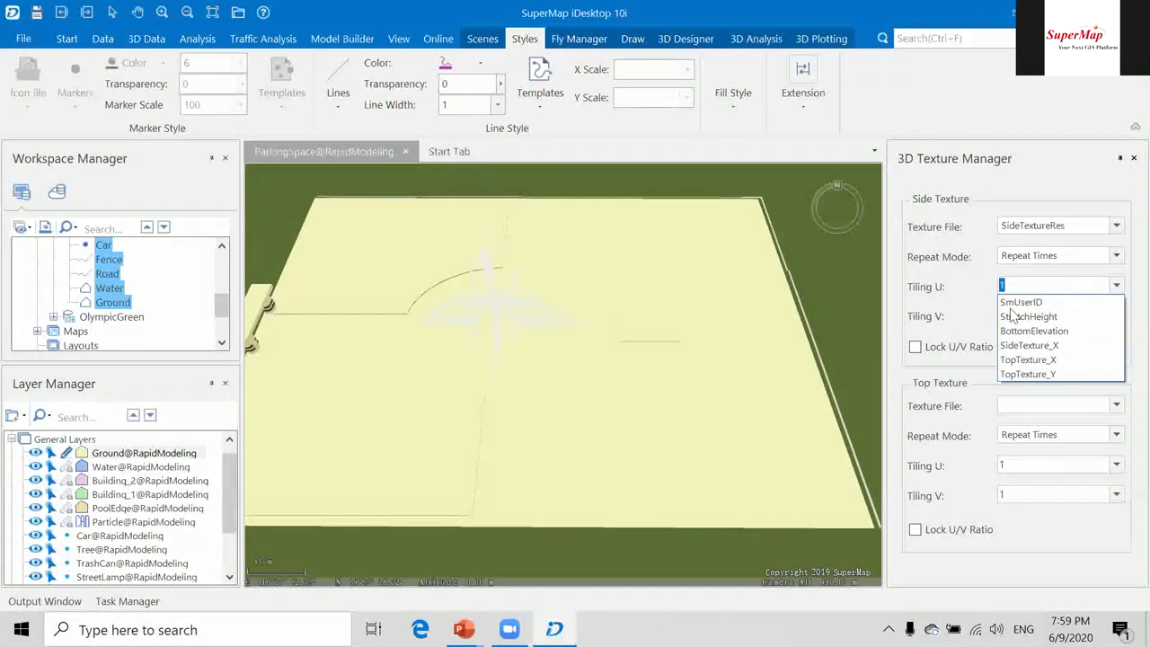
pyautogui.click(1092, 340)
pyautogui.click(1116, 316)
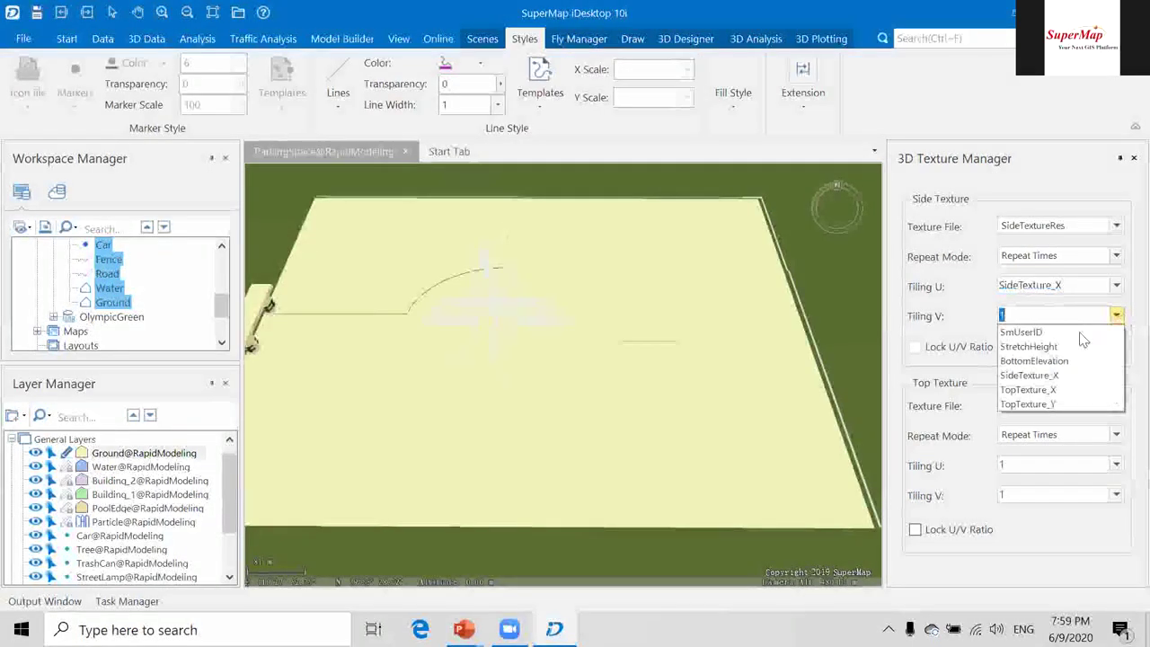
pyautogui.click(1121, 422)
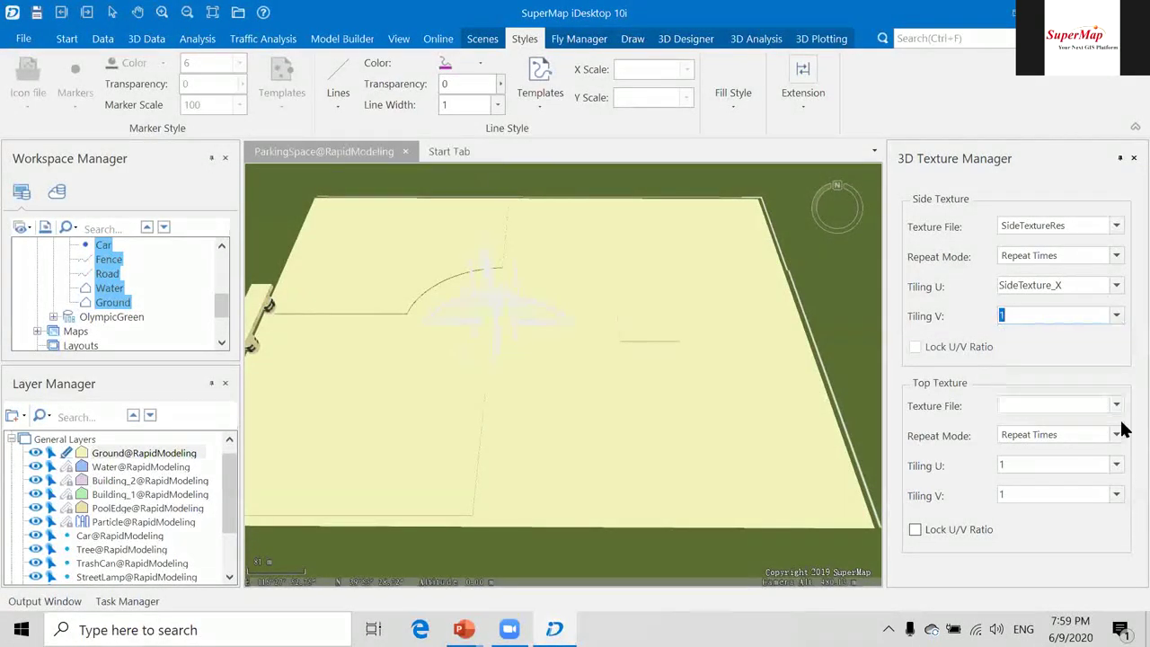
# Assign TopTextureRes as the Ground layer's top texture, with U tiling from TopTexture_X and V tiling from TopTexture_Y.
pyautogui.click(1117, 406)
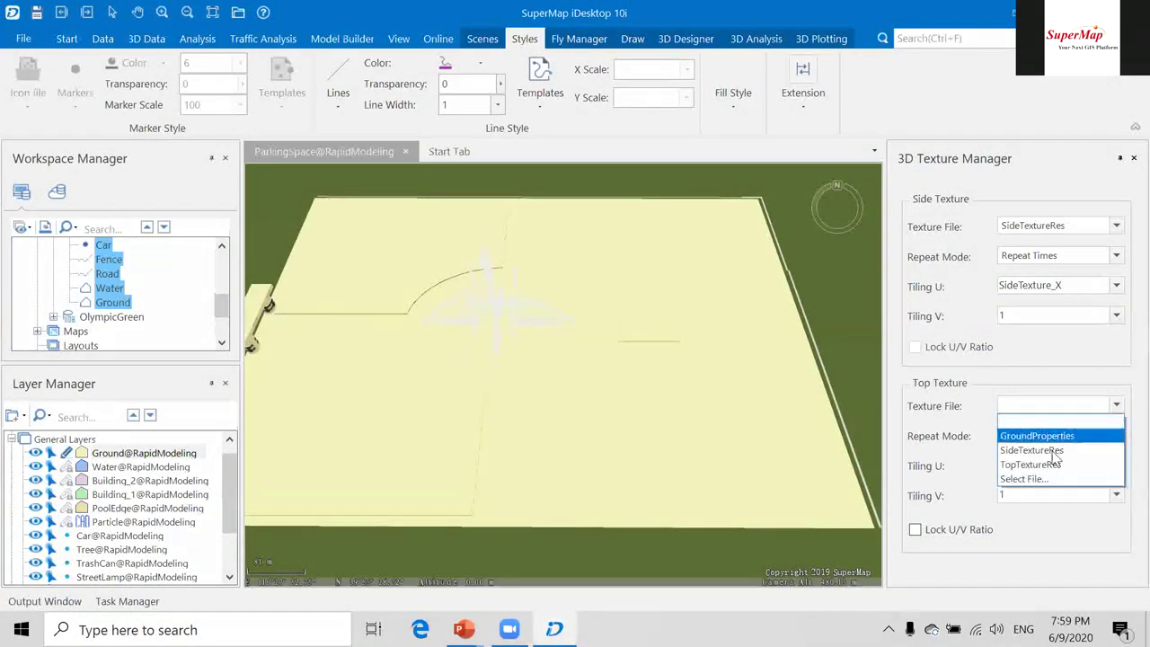
pyautogui.click(1047, 464)
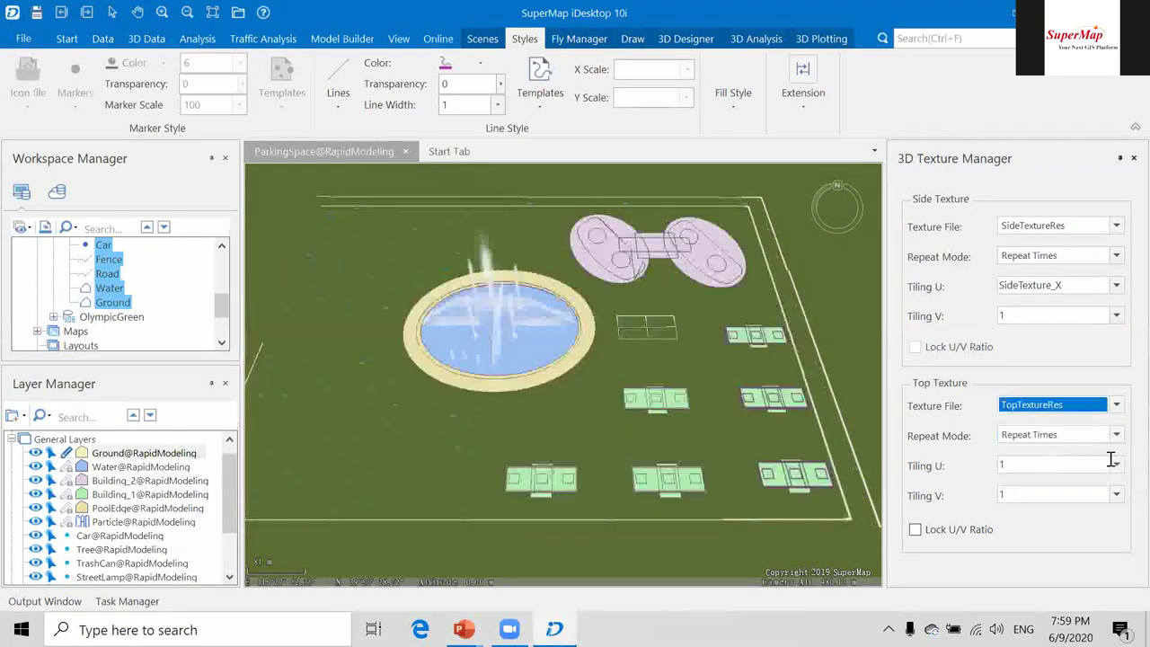
pyautogui.click(1117, 465)
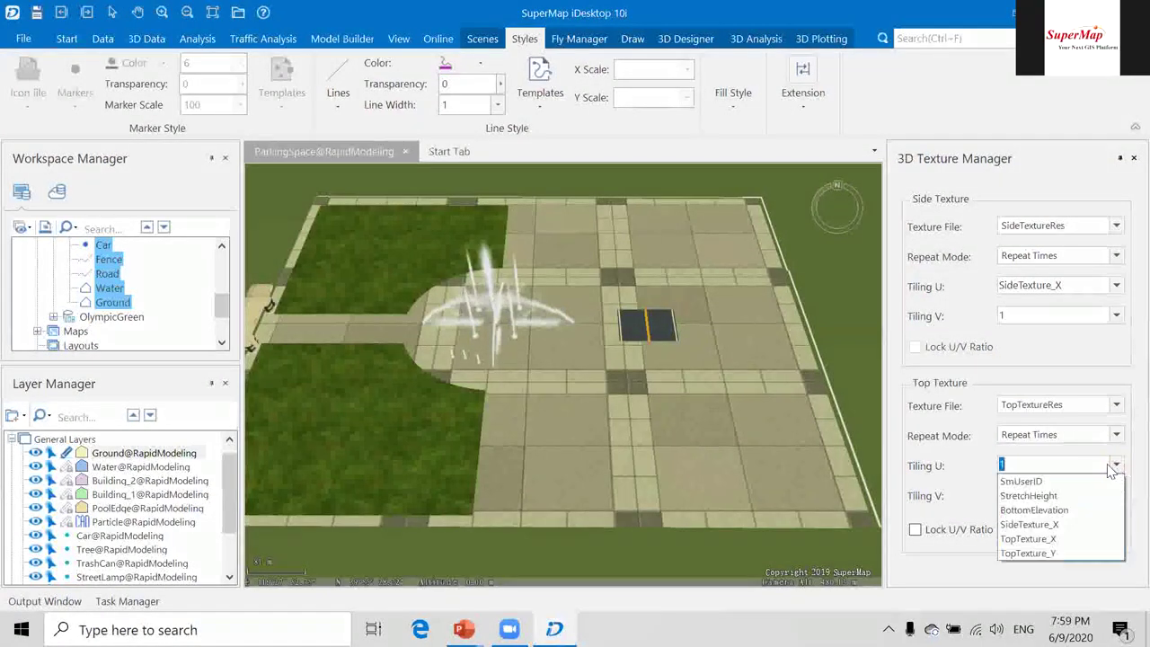
pyautogui.click(1040, 539)
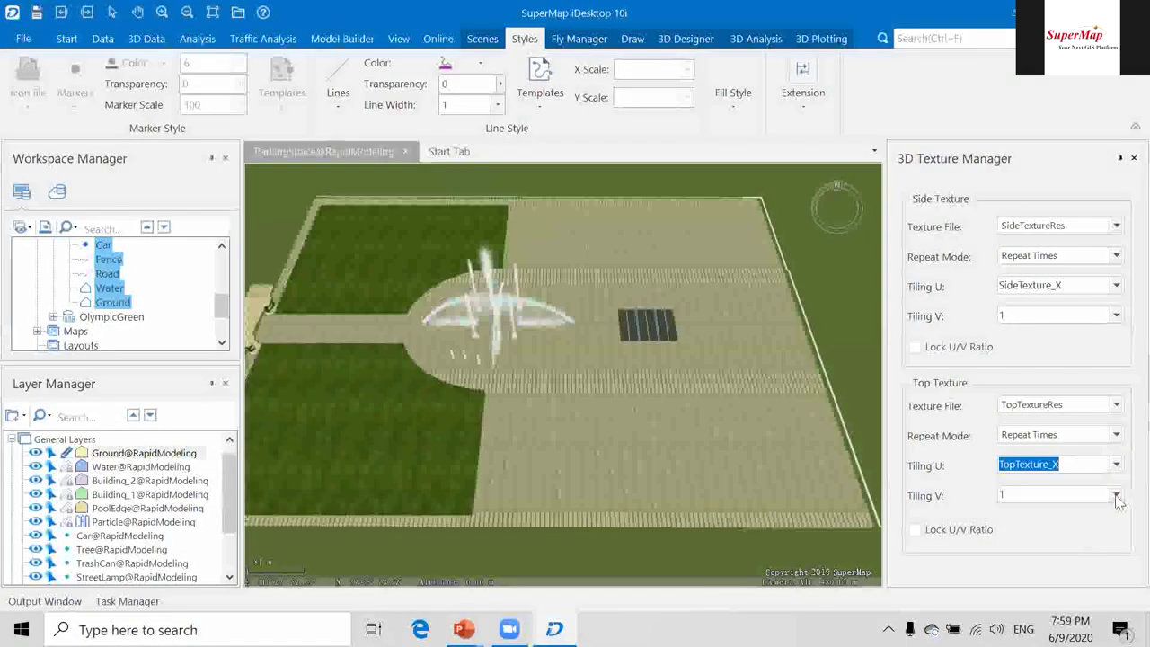
pyautogui.click(1116, 495)
pyautogui.click(1059, 584)
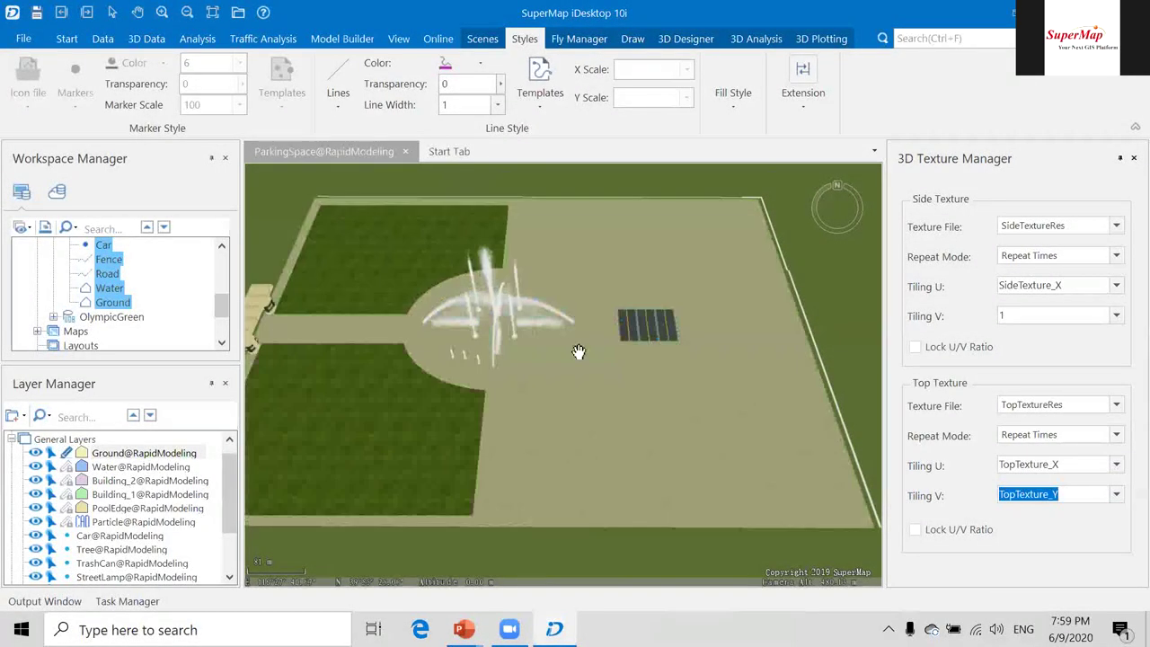
pyautogui.moveTo(445, 243); pyautogui.dragTo(495, 228)
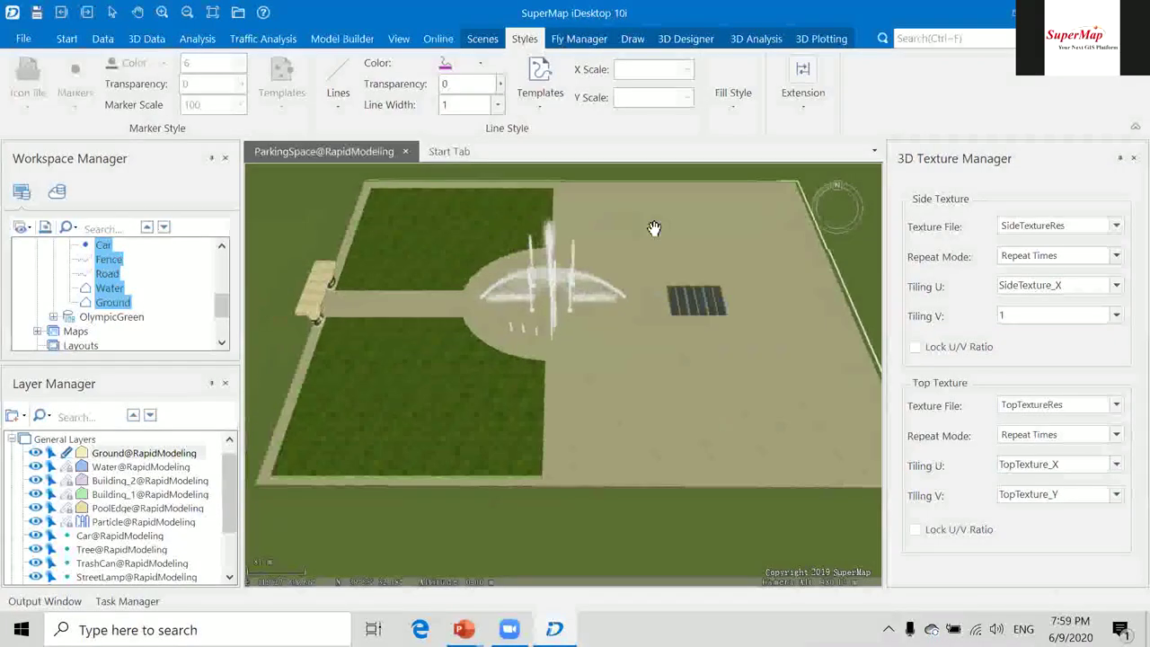
pyautogui.moveTo(655, 228); pyautogui.dragTo(616, 243)
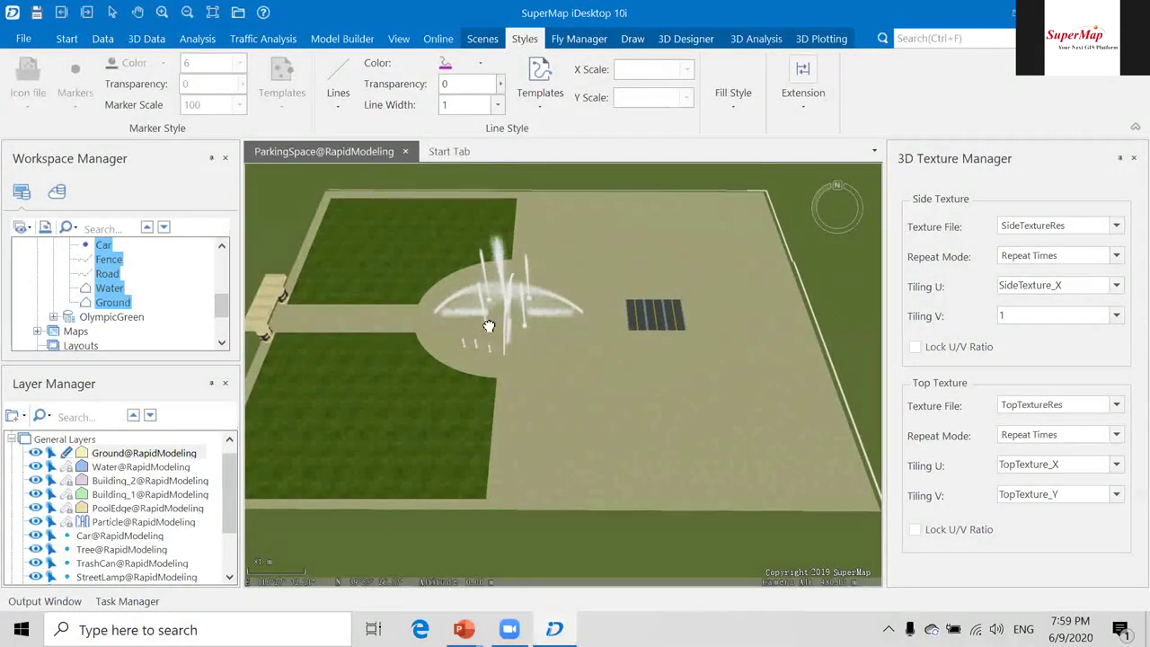
pyautogui.moveTo(487, 325); pyautogui.dragTo(515, 311)
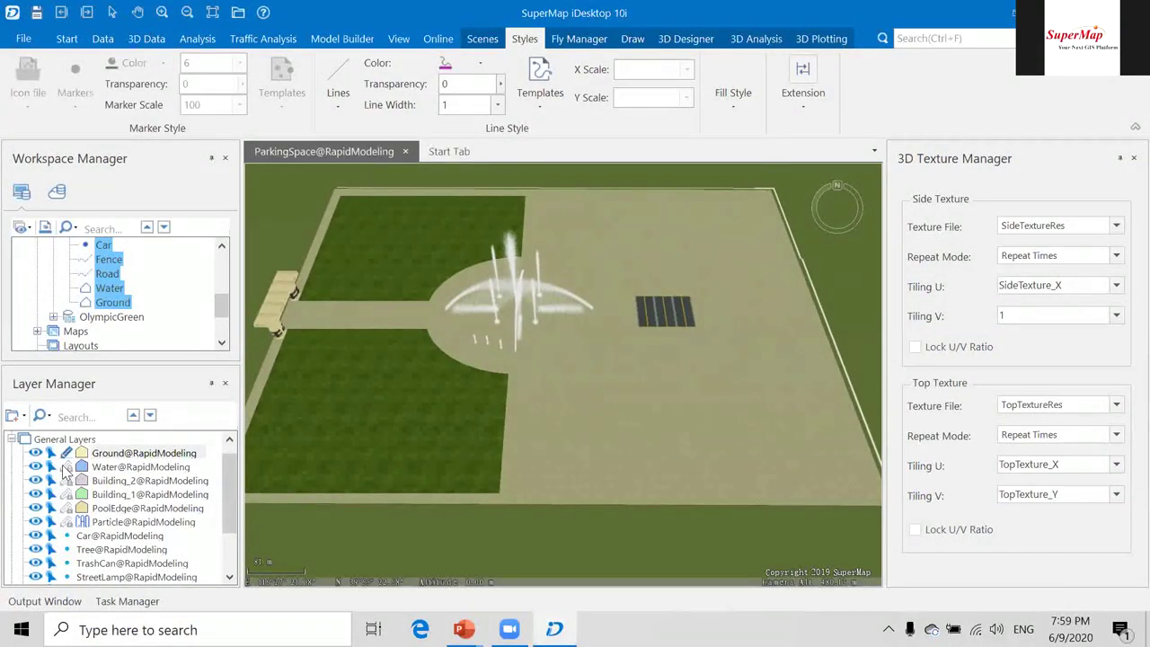
# Make the Water layer editable in place of the Ground layer.
pyautogui.click(65, 468)
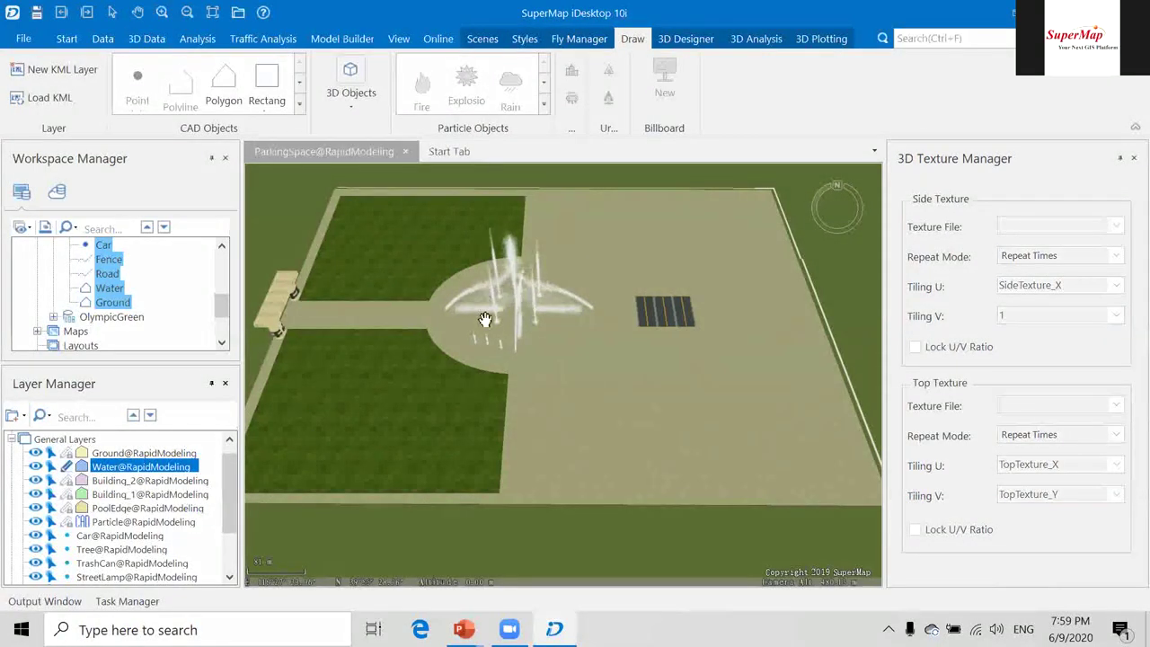
pyautogui.scroll(4, 501, 318)
pyautogui.scroll(-3, 501, 318)
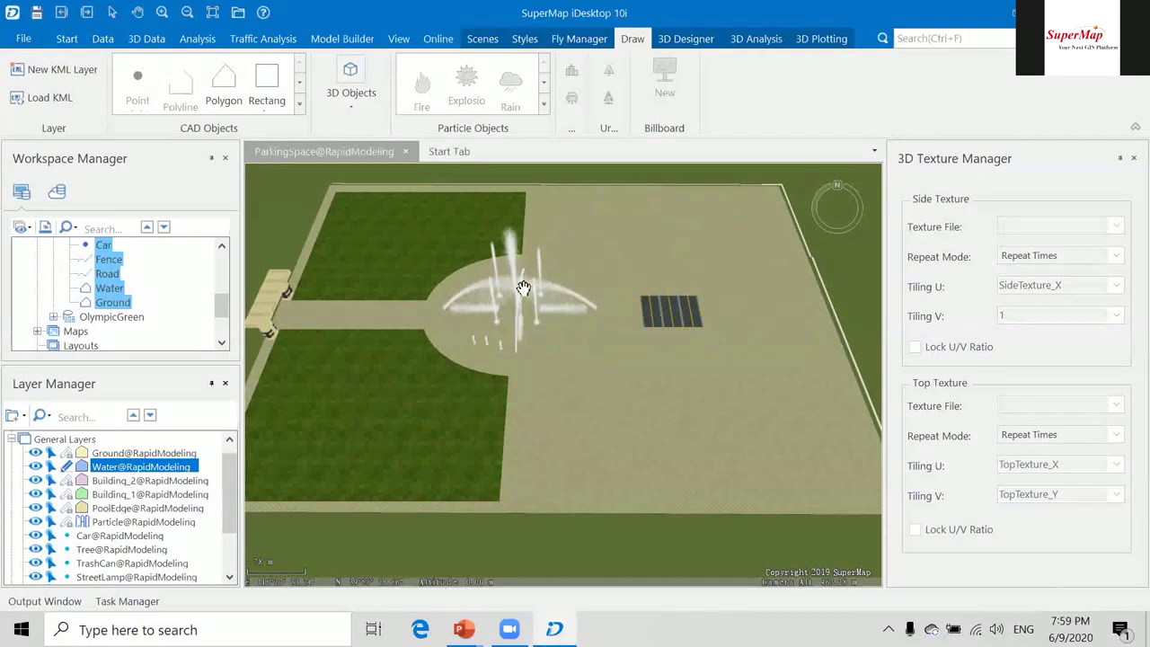
# Browse the Water layer's associated attribute table to check its fields, and close the table.
pyautogui.rightClick(144, 469)
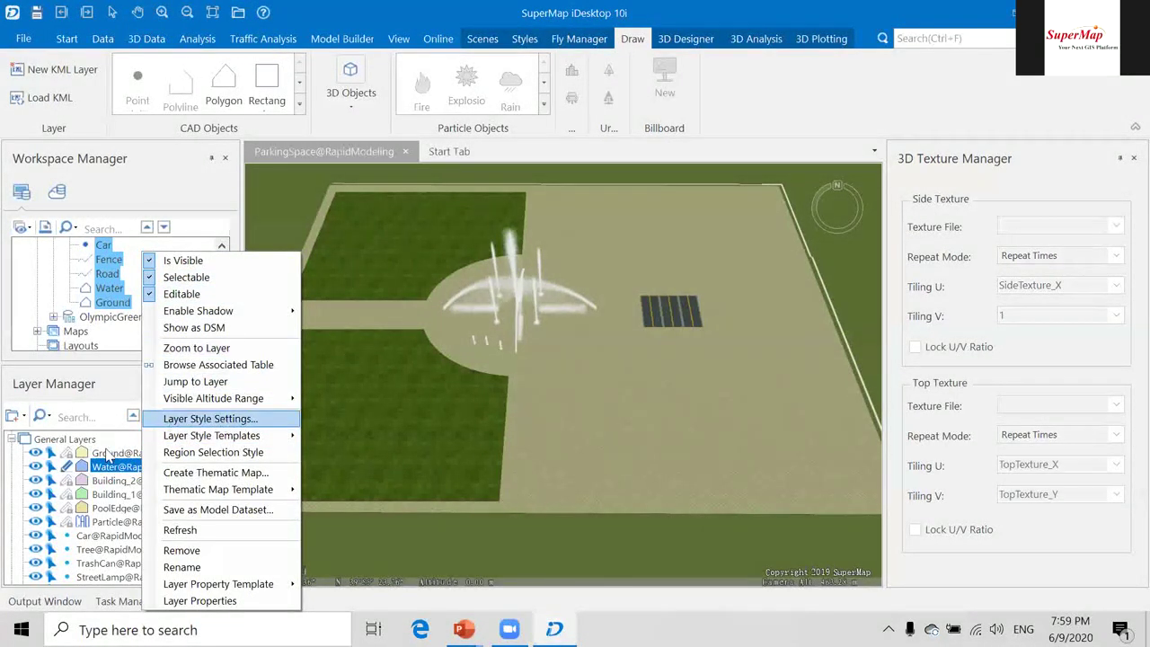
pyautogui.moveTo(171, 435)
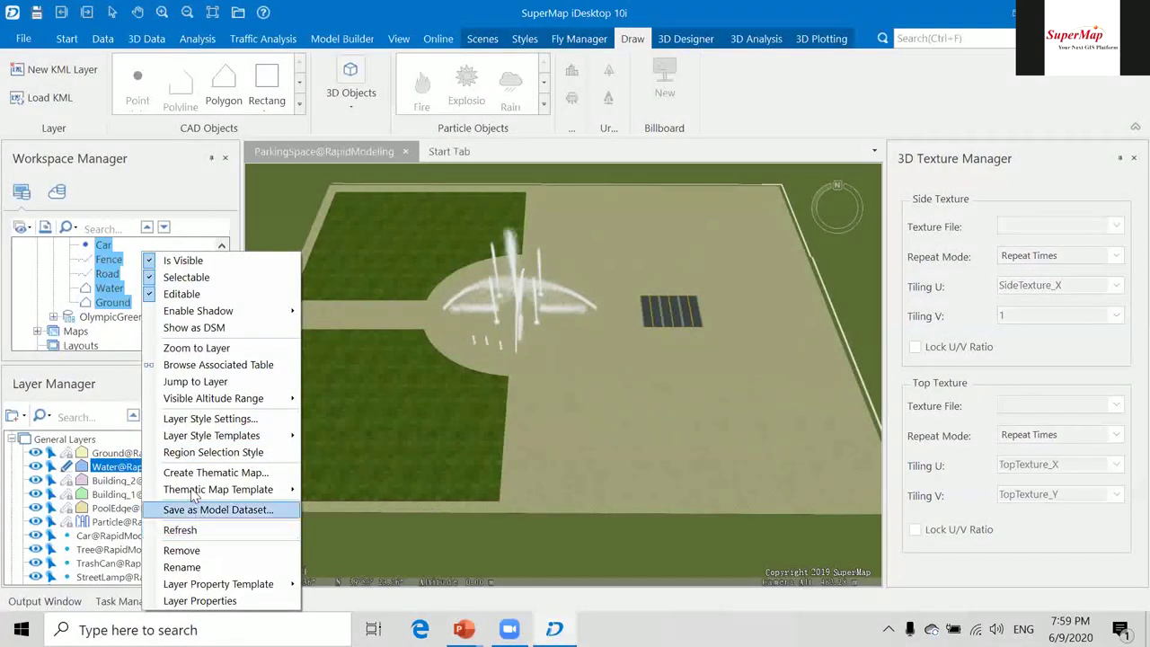
pyautogui.click(206, 366)
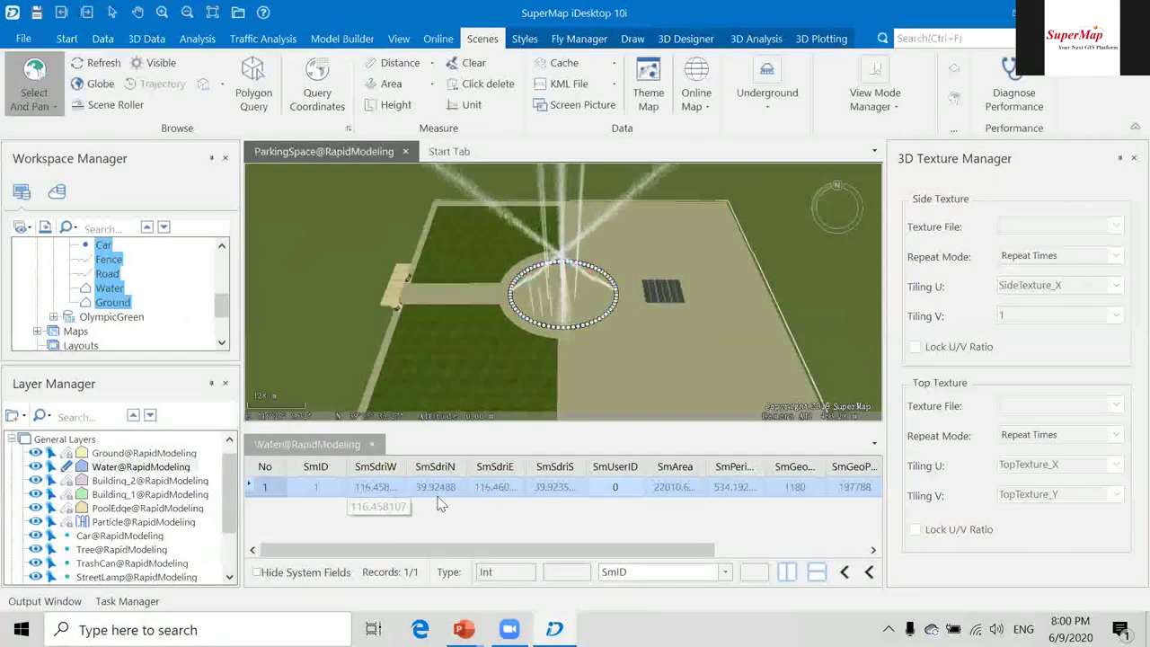
pyautogui.moveTo(601, 551); pyautogui.dragTo(371, 557)
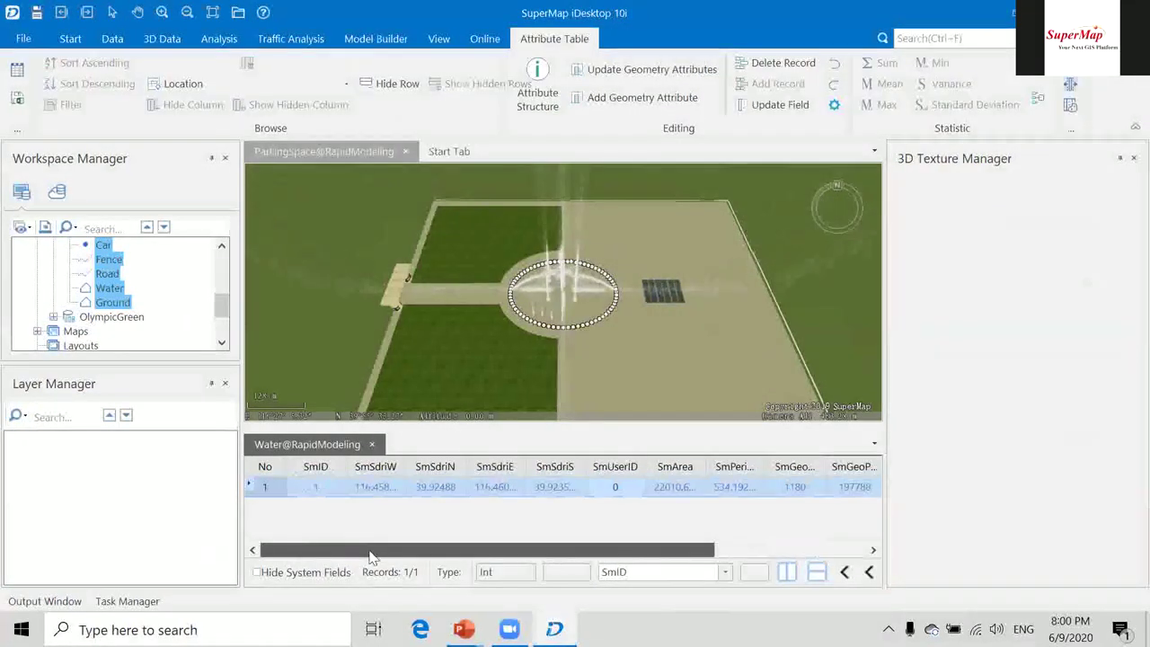
pyautogui.click(372, 446)
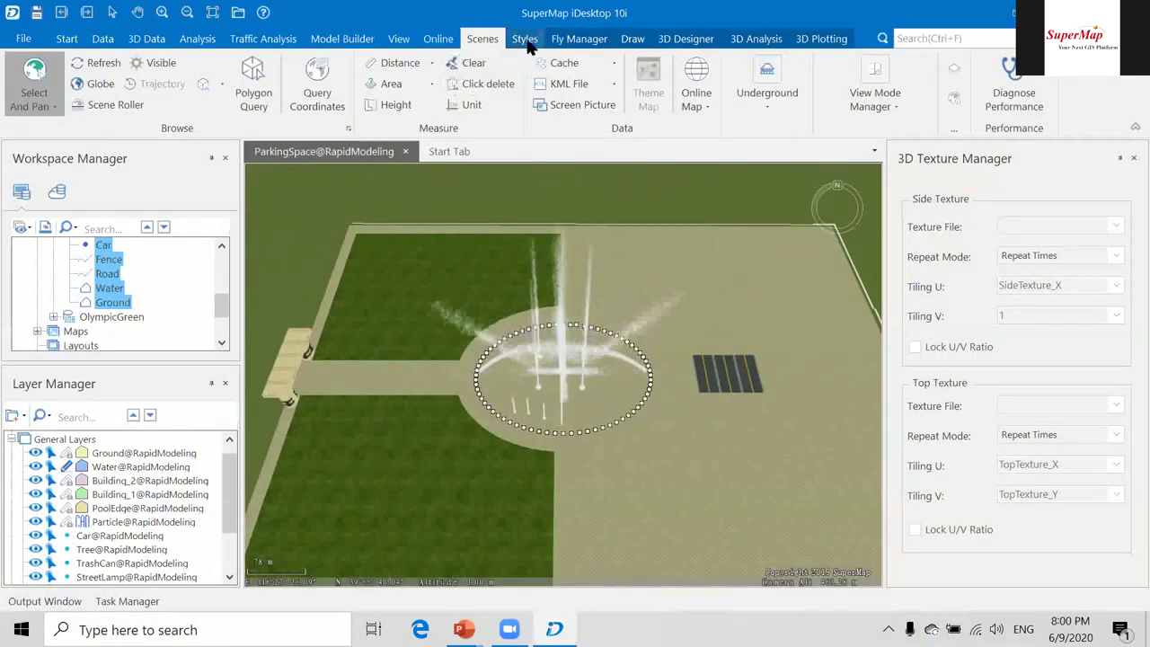
# Set the Water layer's altitude mode to Absolute.
pyautogui.click(142, 466)
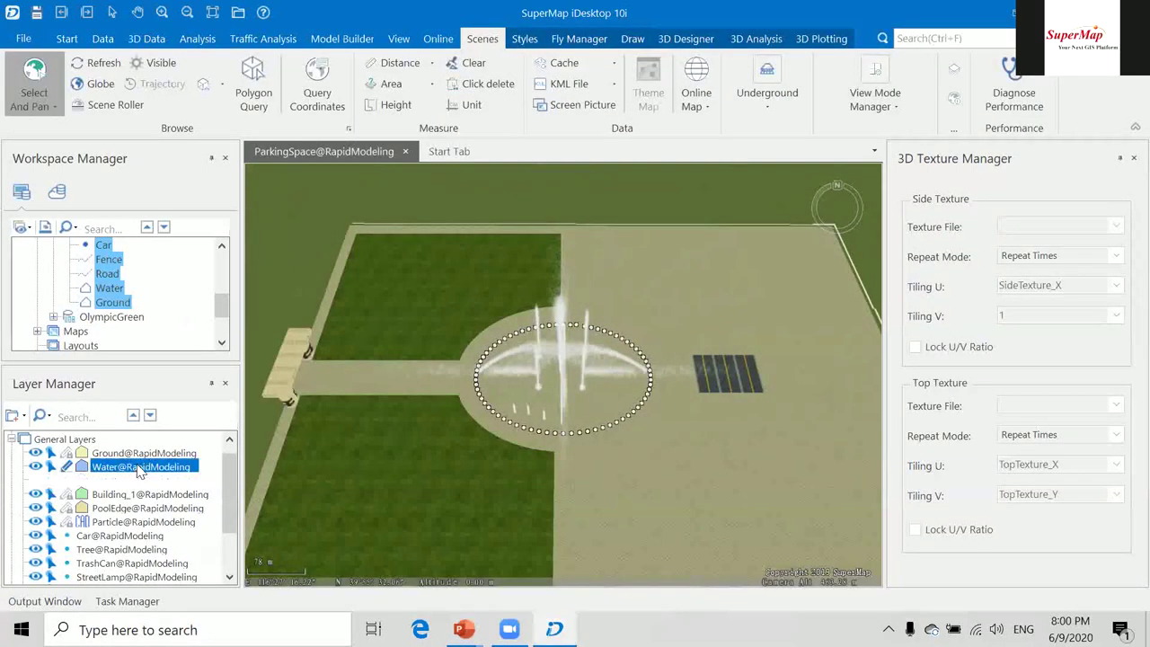
pyautogui.click(525, 39)
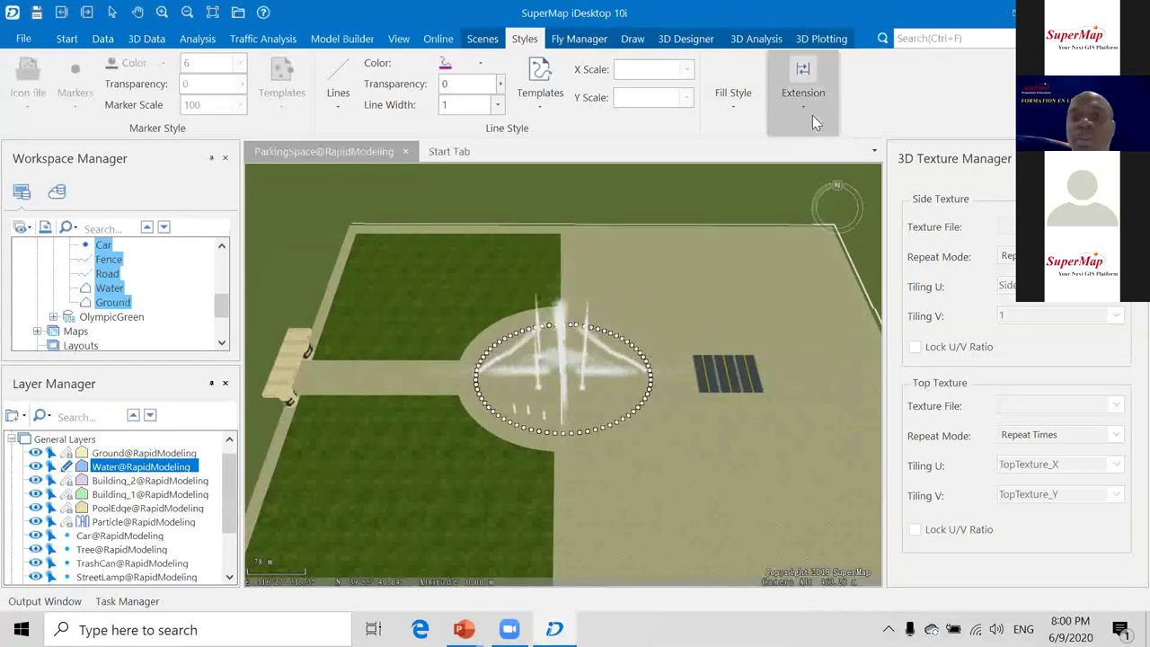
pyautogui.click(809, 114)
pyautogui.click(895, 119)
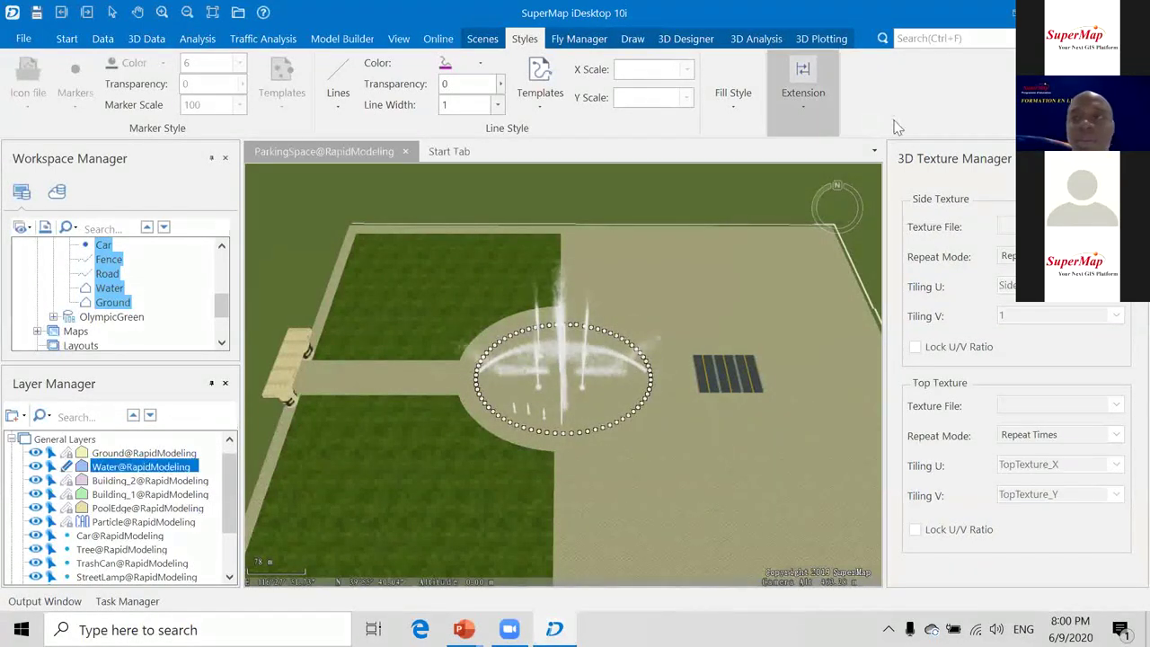
pyautogui.click(819, 118)
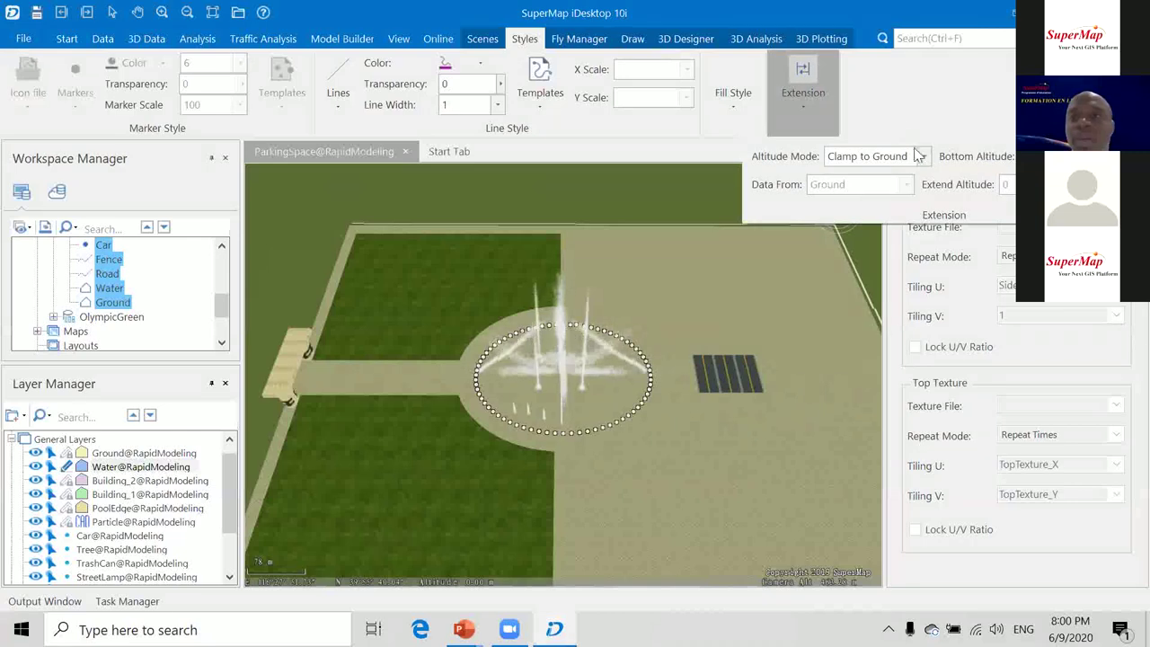
pyautogui.click(867, 157)
pyautogui.click(852, 189)
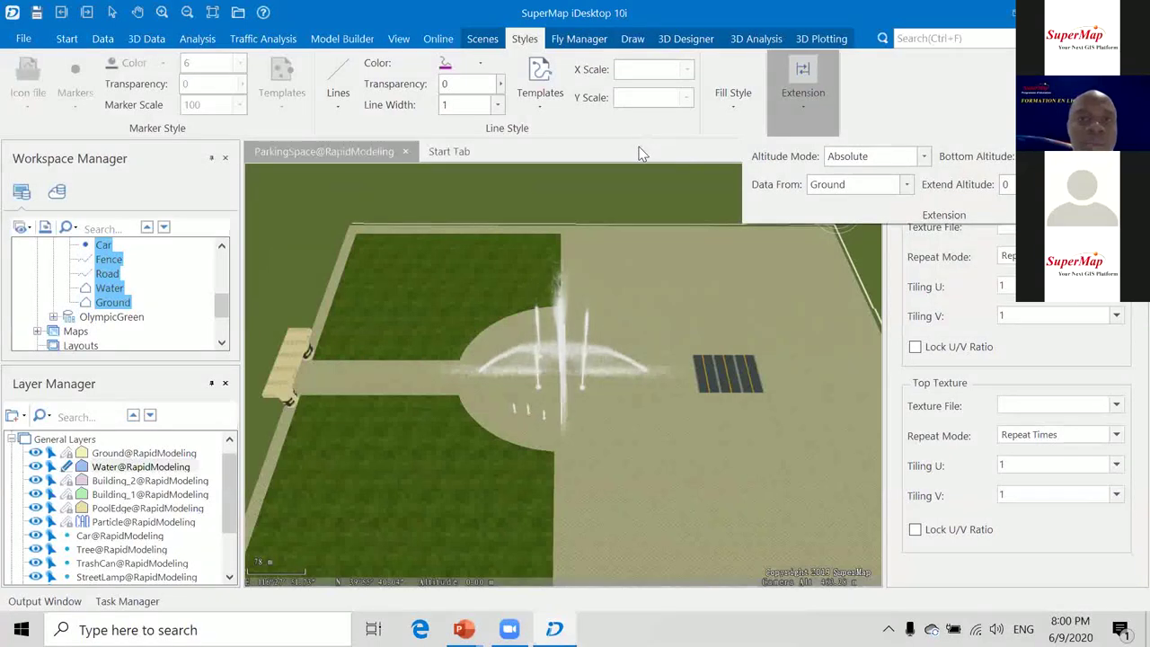
# Apply the Rushing Water symbol from the FillLibrary3D group as the Water layer's fill style.
pyautogui.click(111, 467)
pyautogui.rightClick(111, 467)
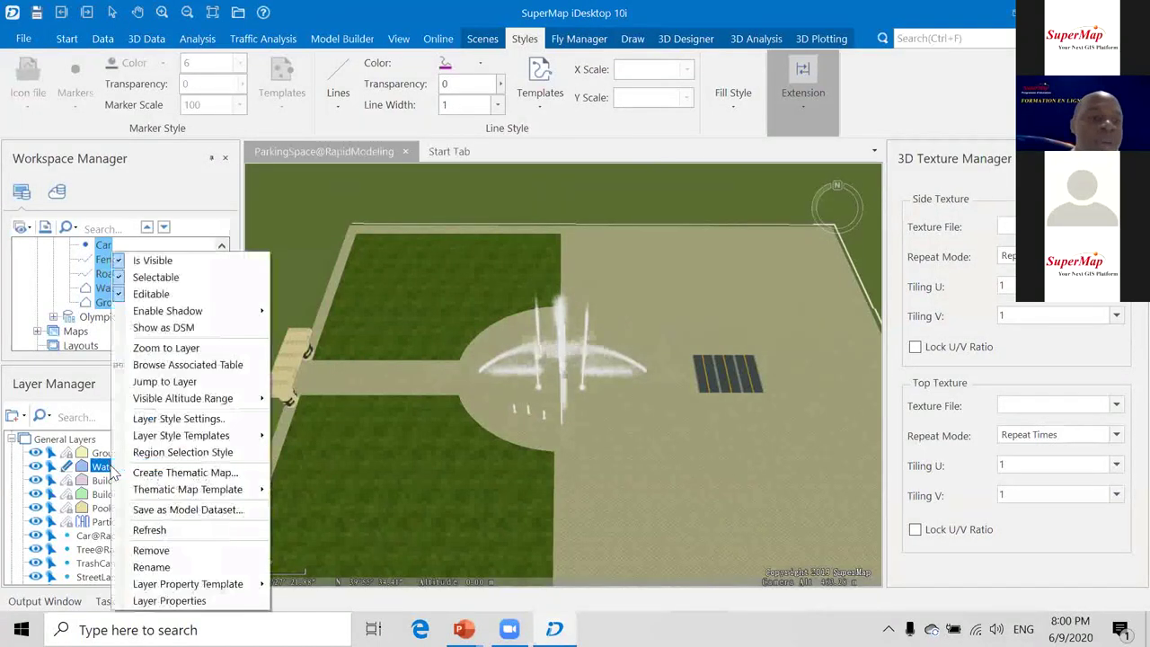
pyautogui.click(427, 377)
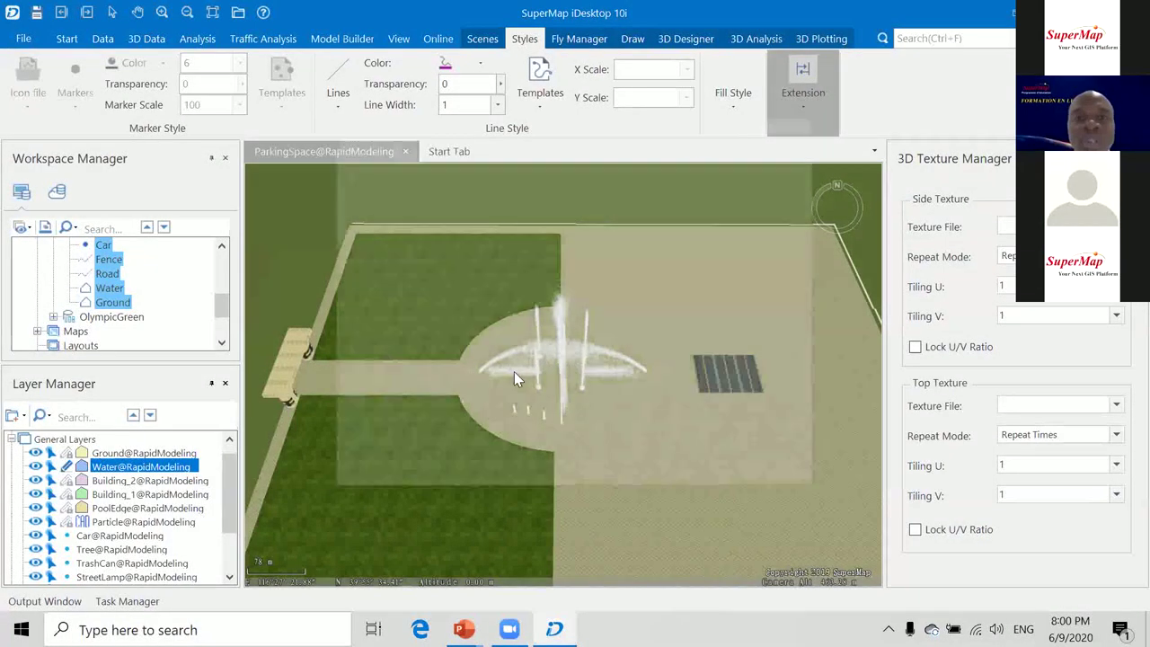
pyautogui.click(420, 186)
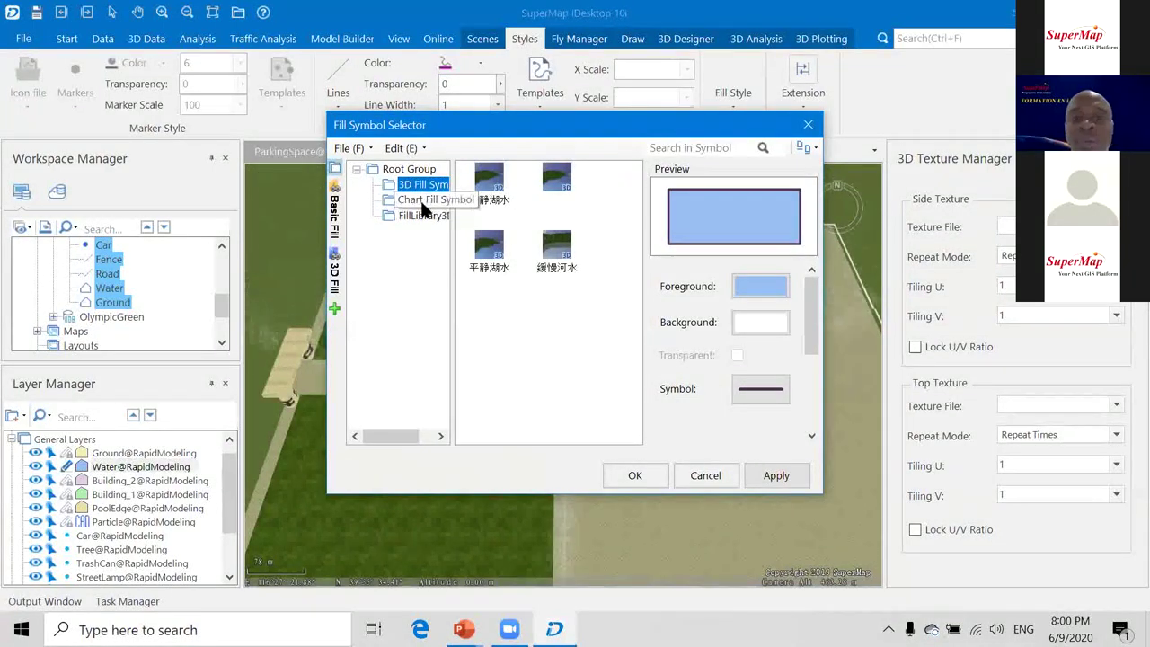
pyautogui.click(424, 216)
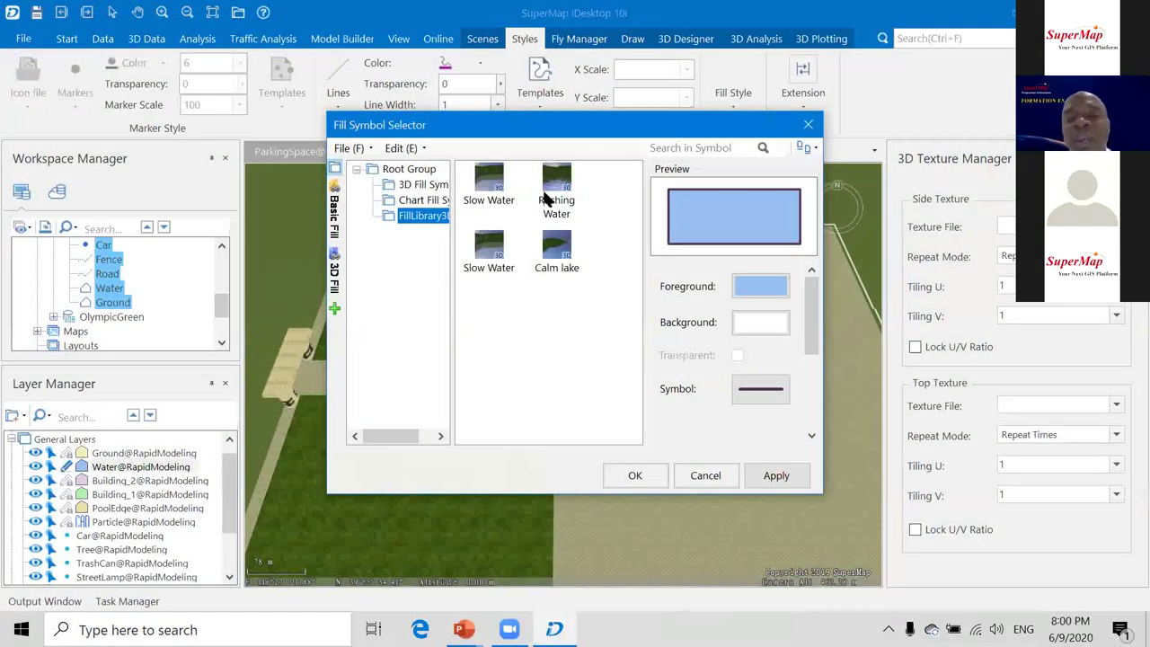
pyautogui.click(564, 190)
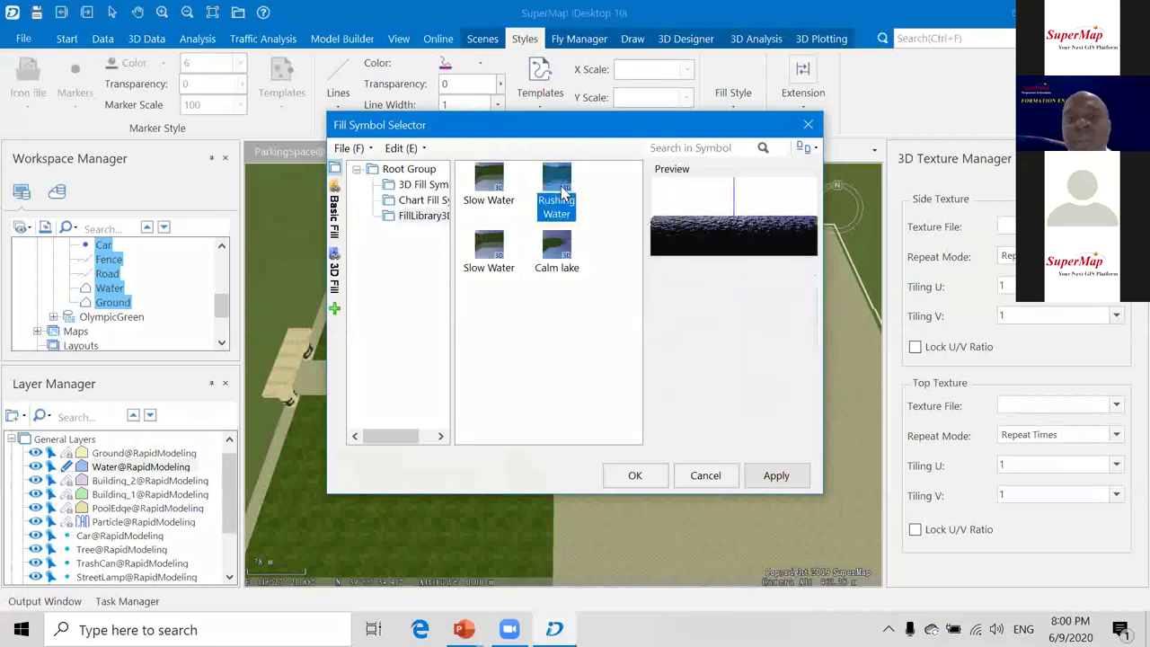
pyautogui.click(633, 473)
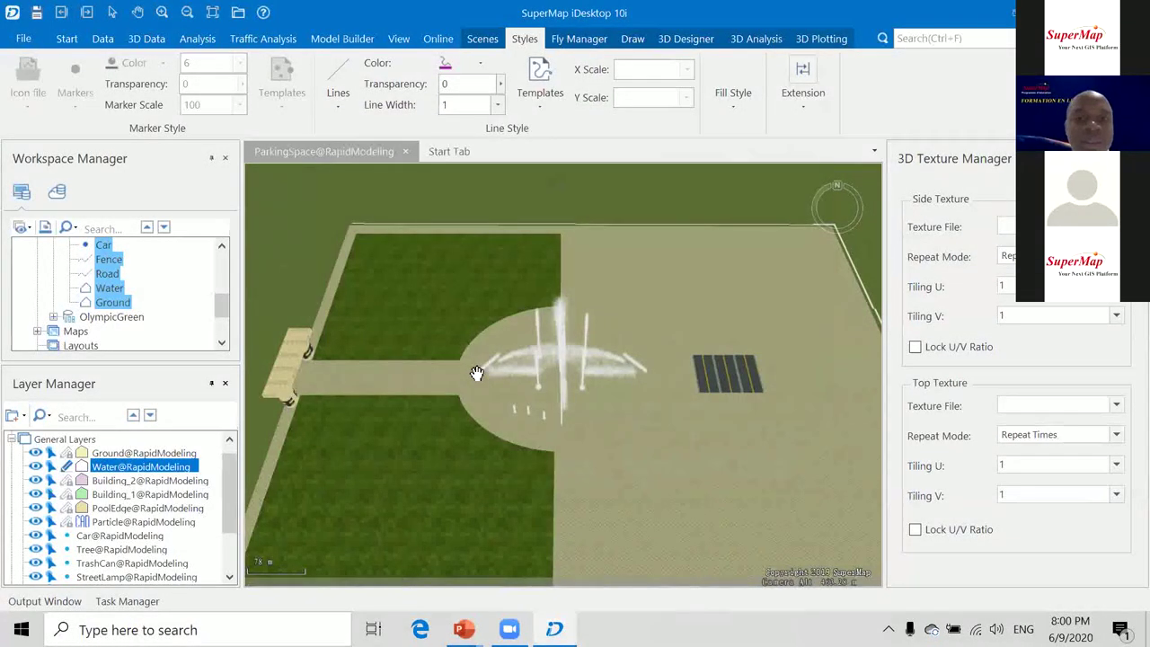
# Check the Water layer's altitude settings and examine the water surface around the fountain up close.
pyautogui.click(592, 411)
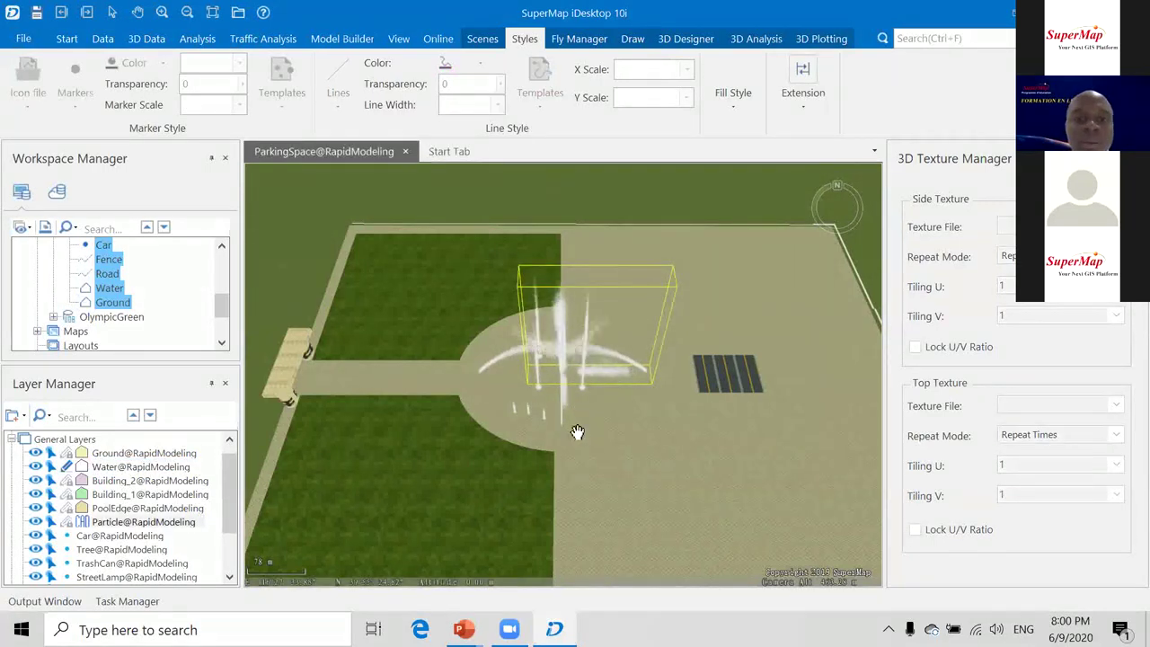
pyautogui.click(577, 433)
pyautogui.click(446, 472)
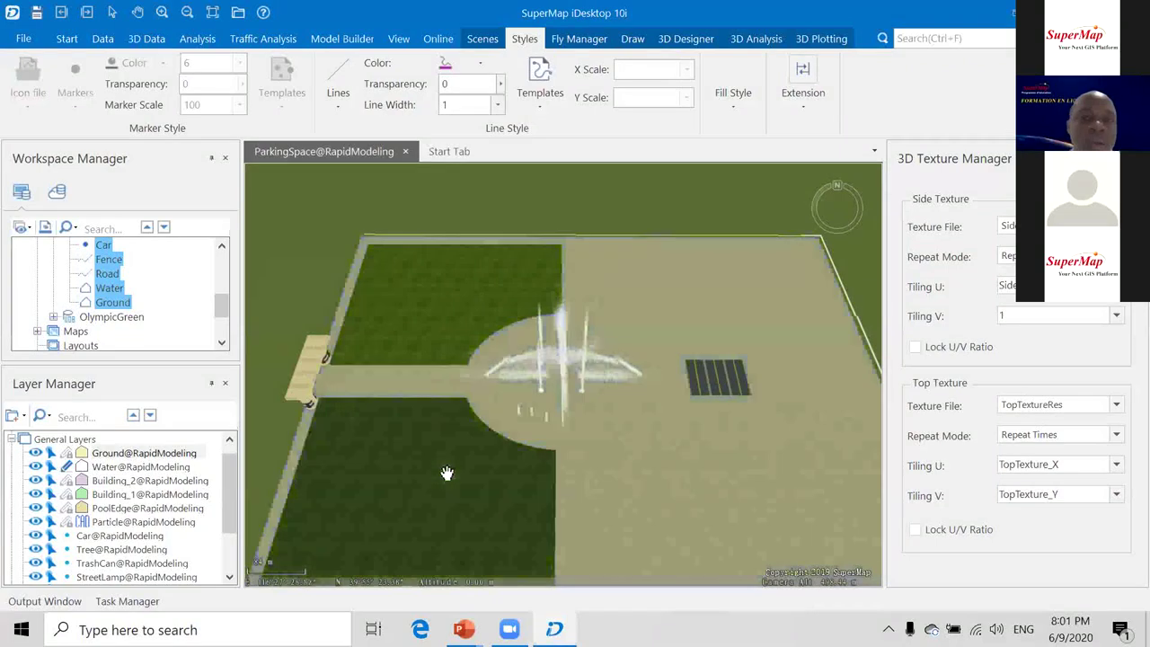
pyautogui.click(124, 469)
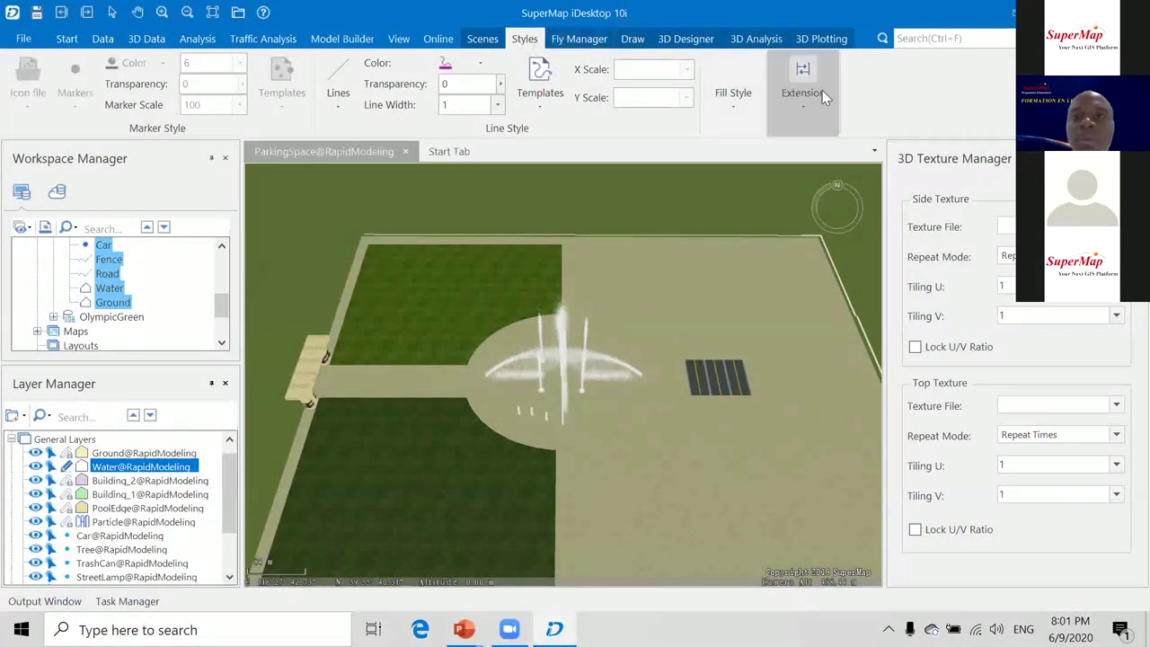
pyautogui.click(805, 115)
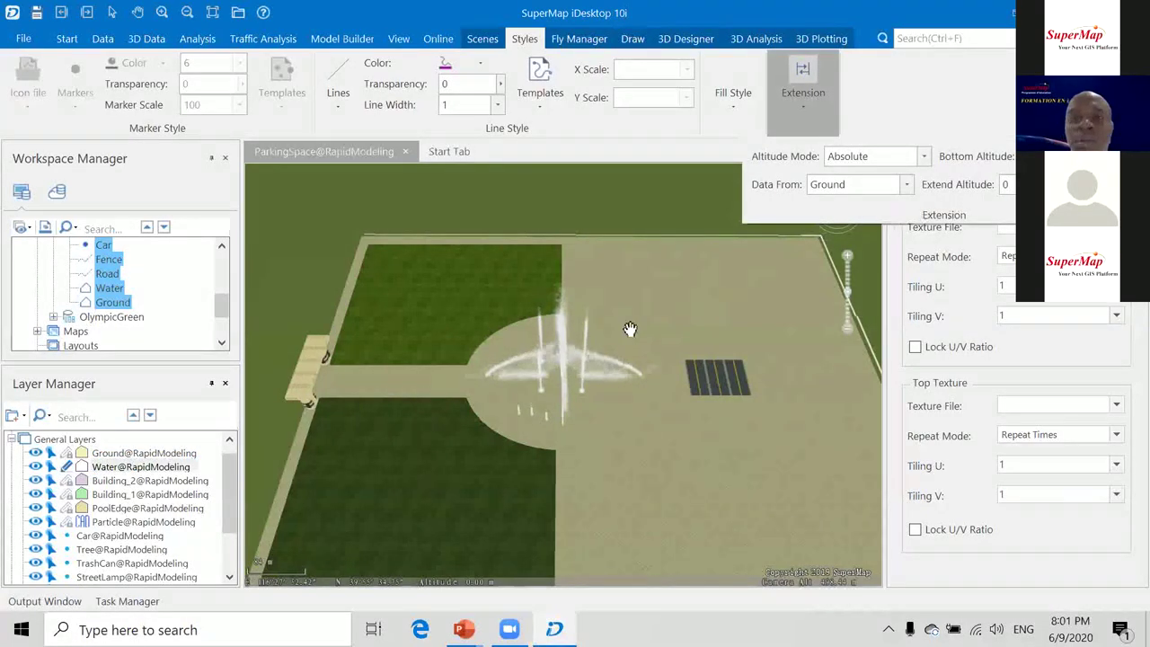
pyautogui.scroll(5, 569, 368)
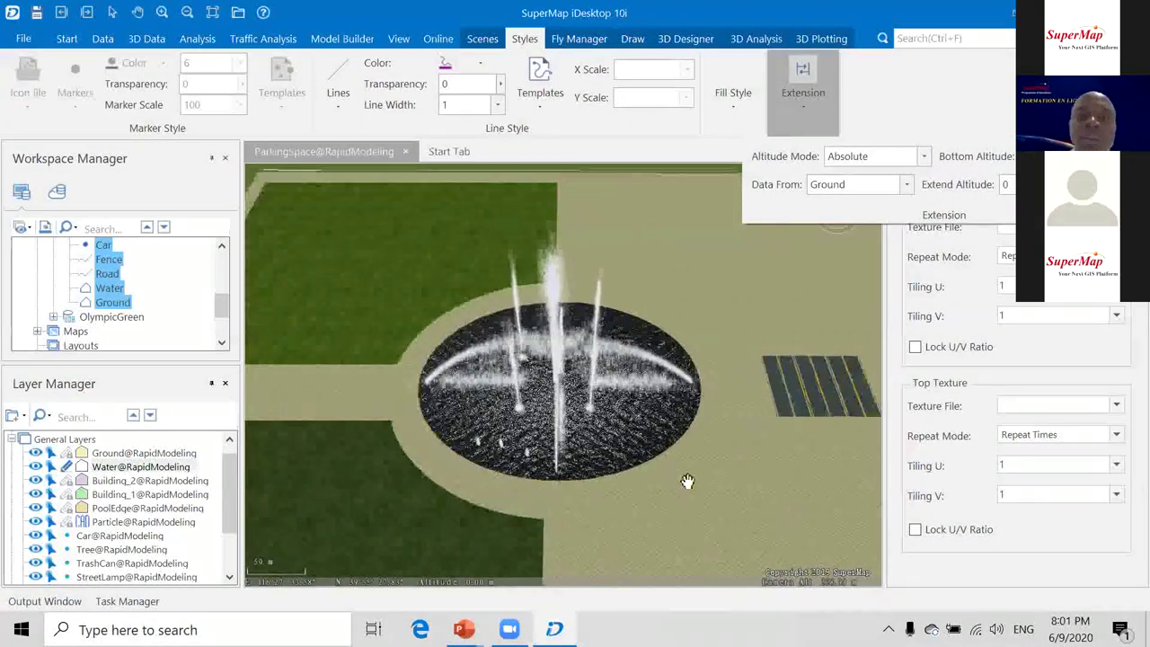
pyautogui.click(658, 482)
pyautogui.scroll(5, 608, 392)
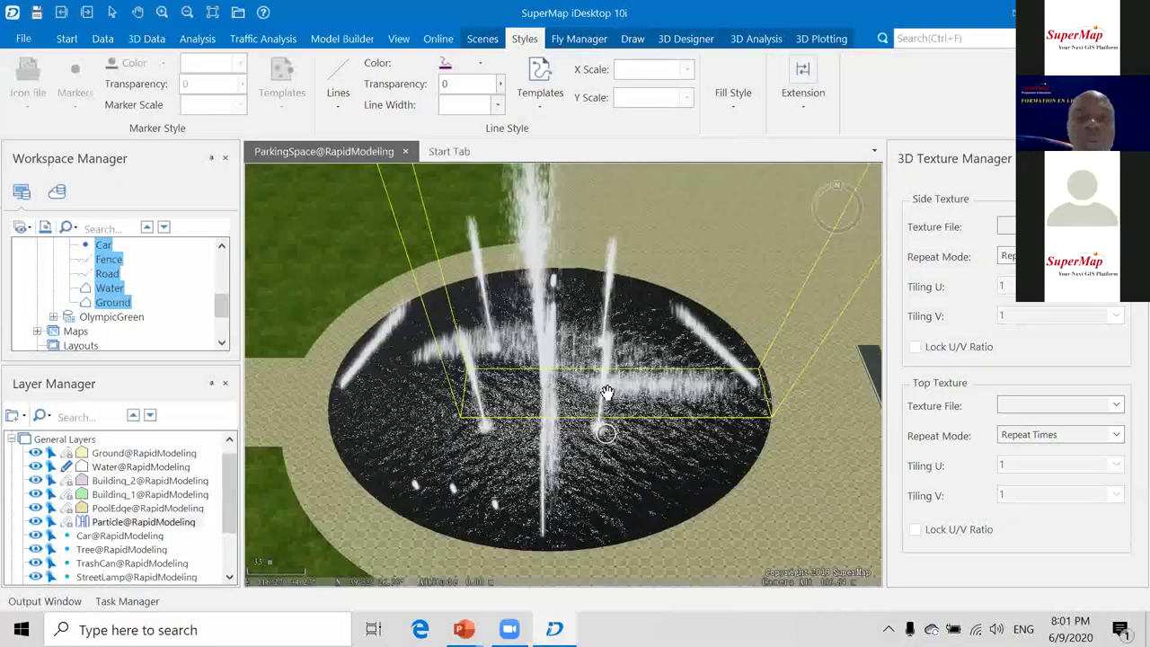
pyautogui.scroll(-8, 608, 392)
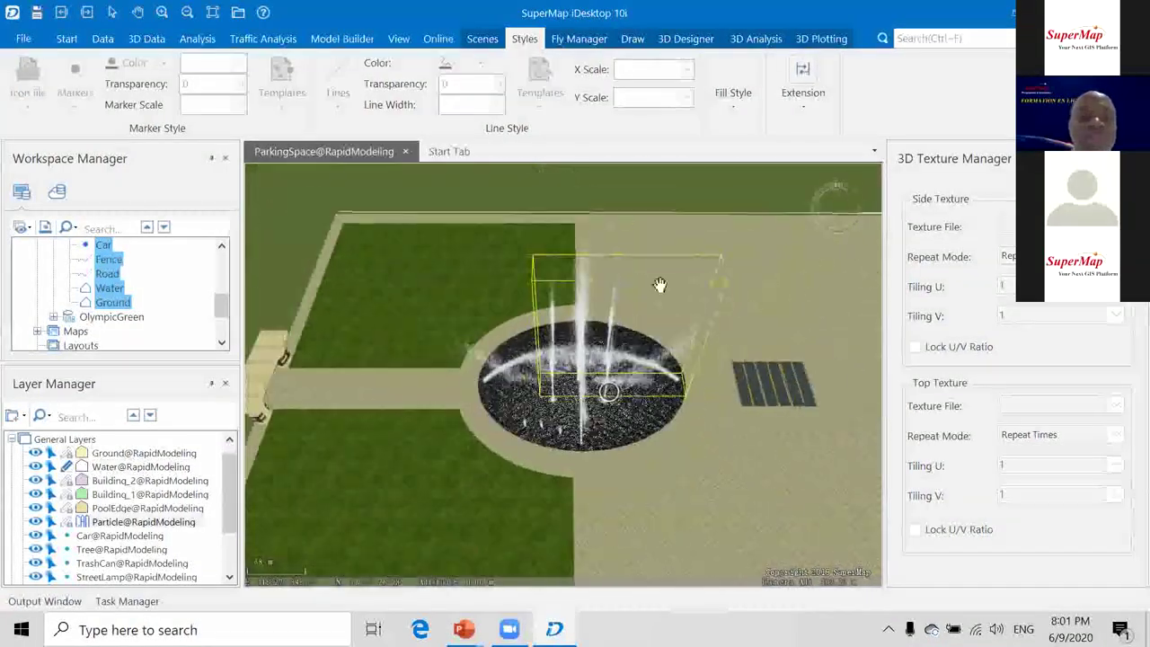
# Make the Building_2 layer editable, set its altitude mode to Absolute and take its extend altitude from the StretchHeight field.
pyautogui.click(126, 482)
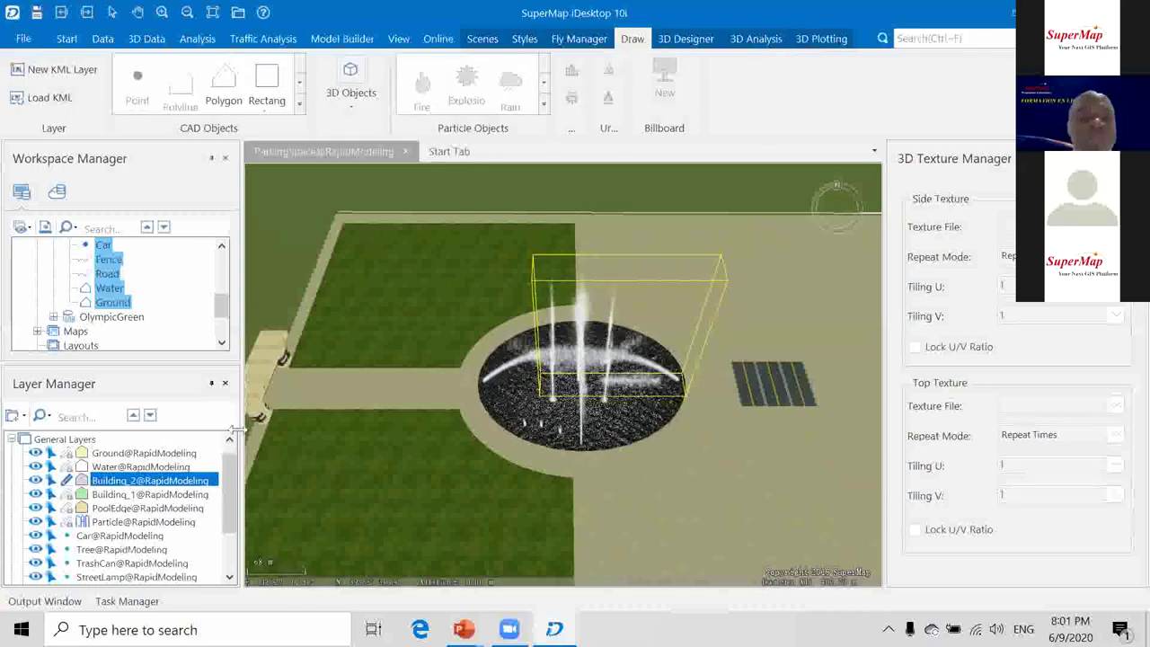
pyautogui.click(525, 40)
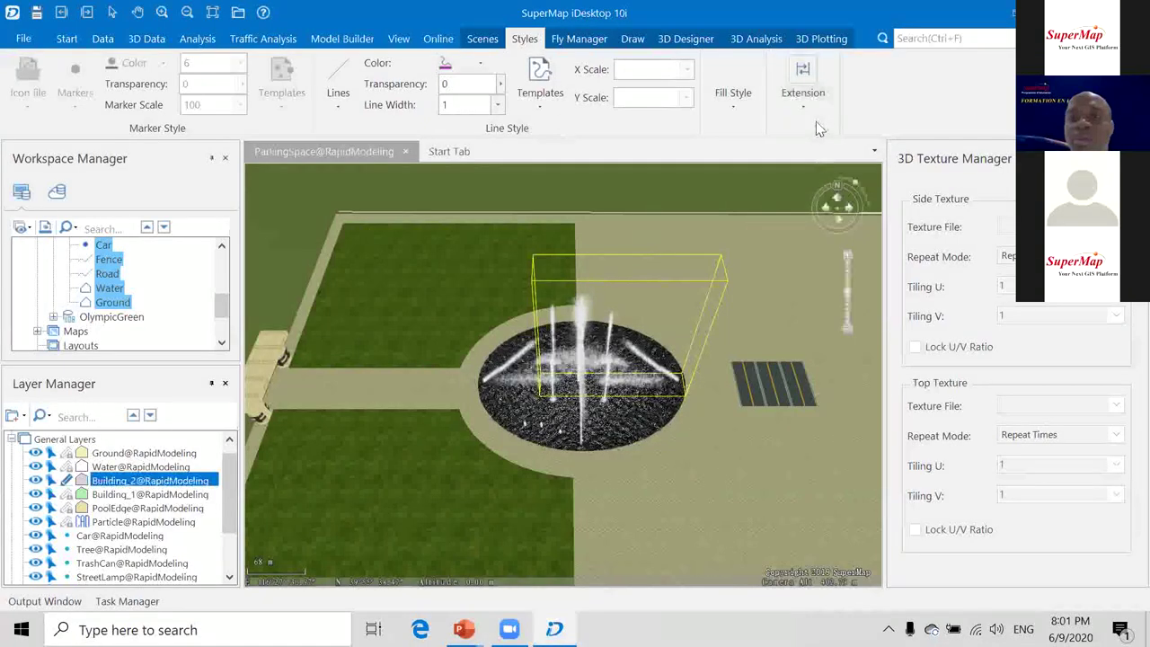
pyautogui.click(815, 119)
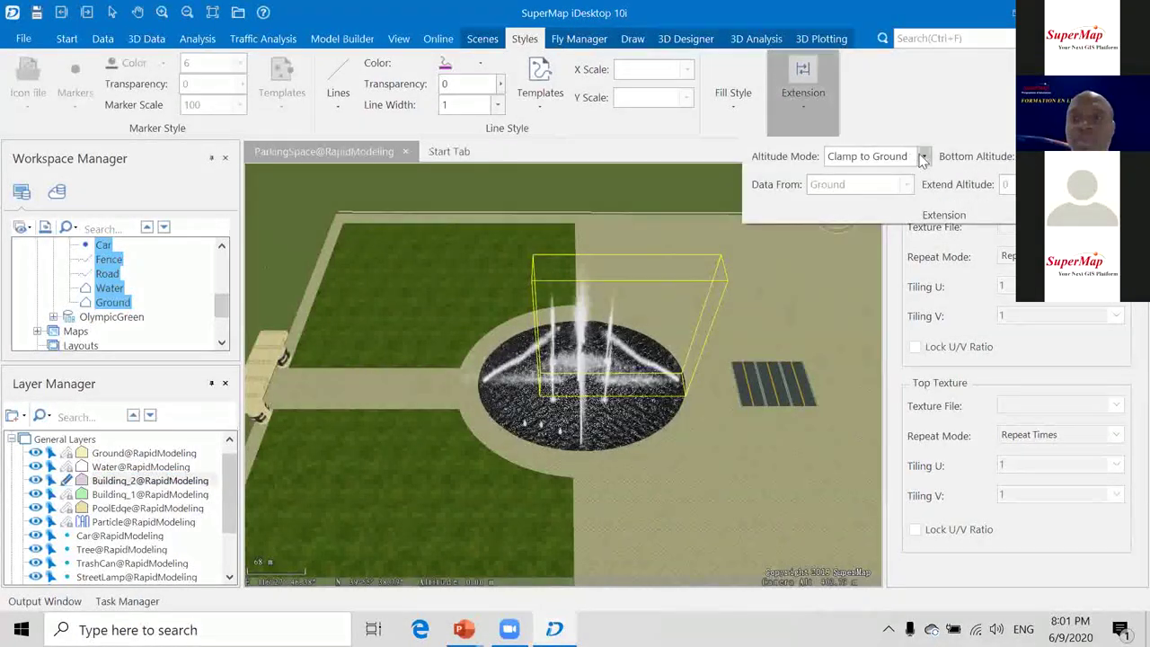
pyautogui.click(924, 156)
pyautogui.click(880, 190)
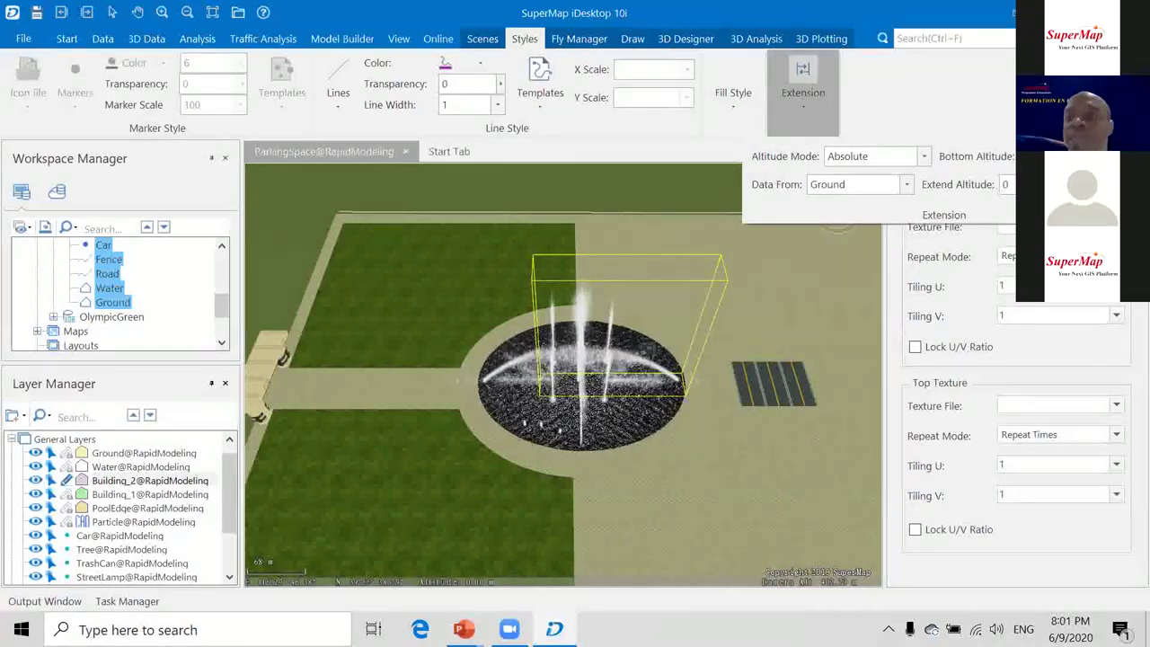
pyautogui.click(1099, 184)
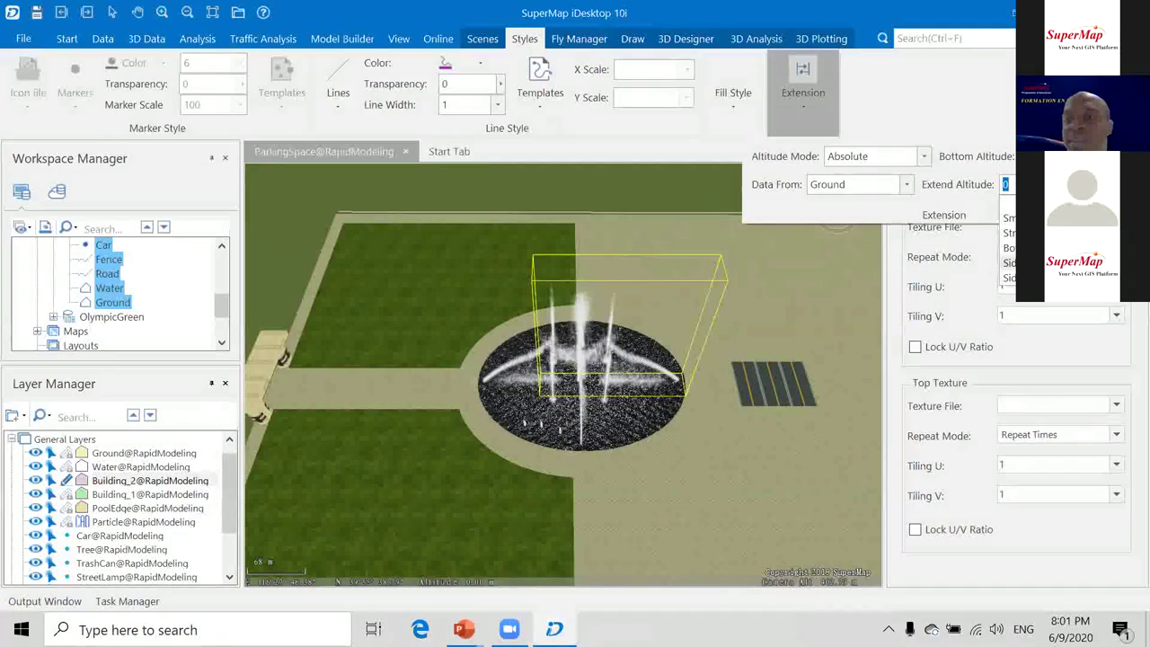
pyautogui.click(1033, 233)
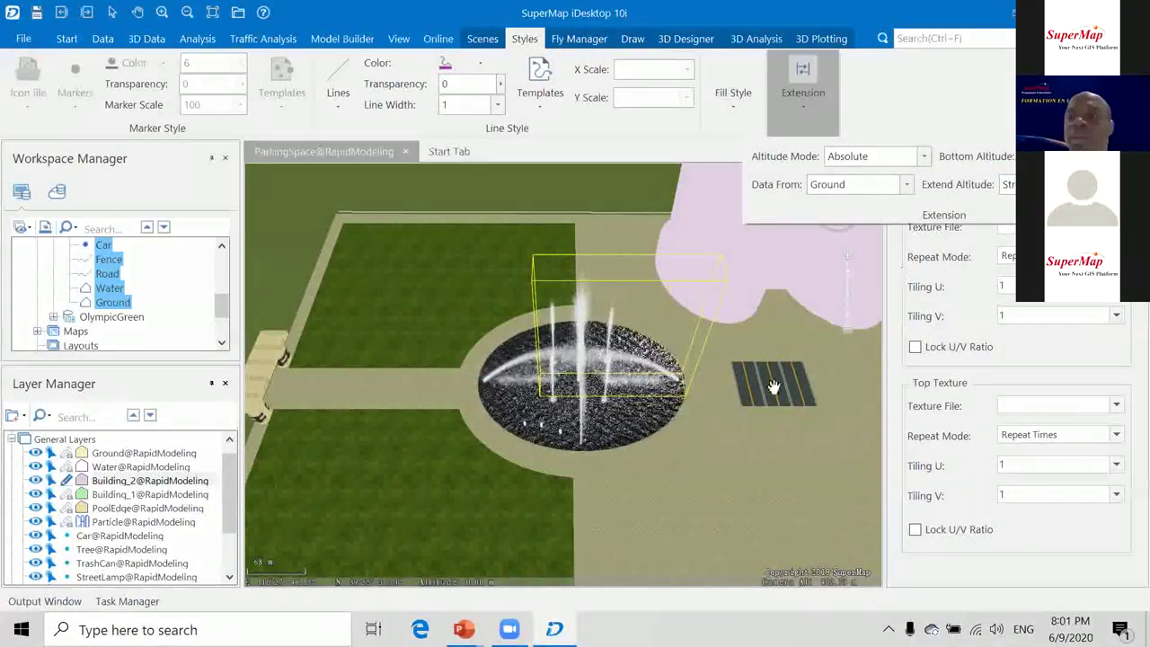
pyautogui.scroll(-5, 773, 386)
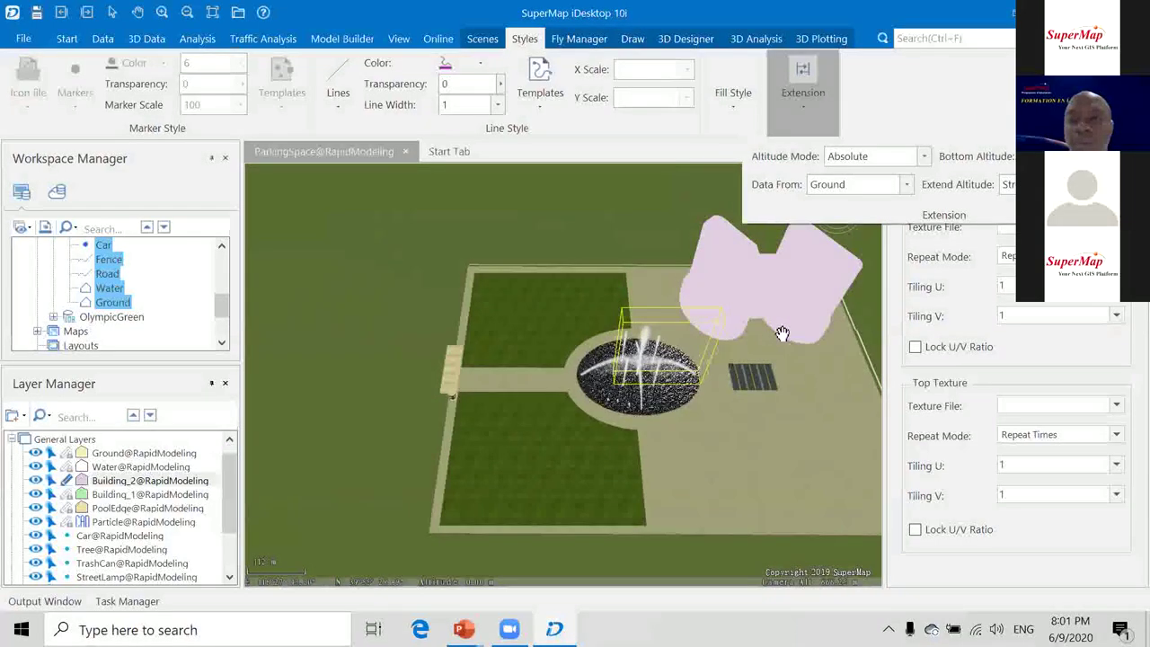
pyautogui.moveTo(779, 354); pyautogui.dragTo(683, 361)
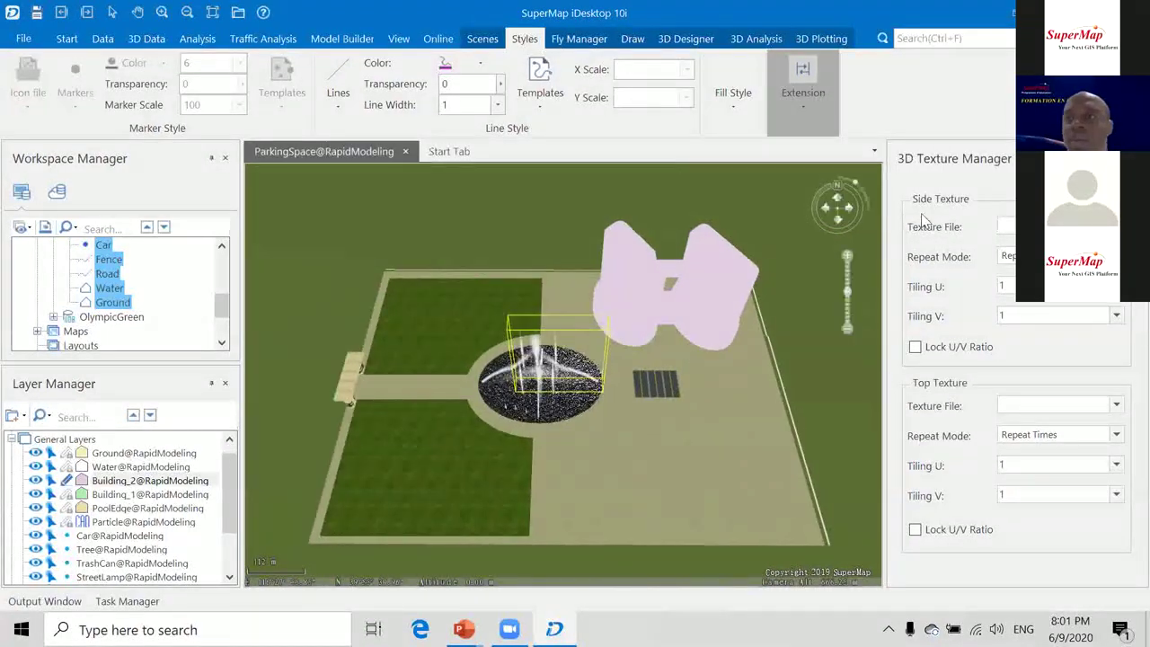
# Texture Building_2's sides from the SideTexture field, driving both tilings from side-texture fields, with SideTexture_Y for Tiling V.
pyautogui.click(1116, 227)
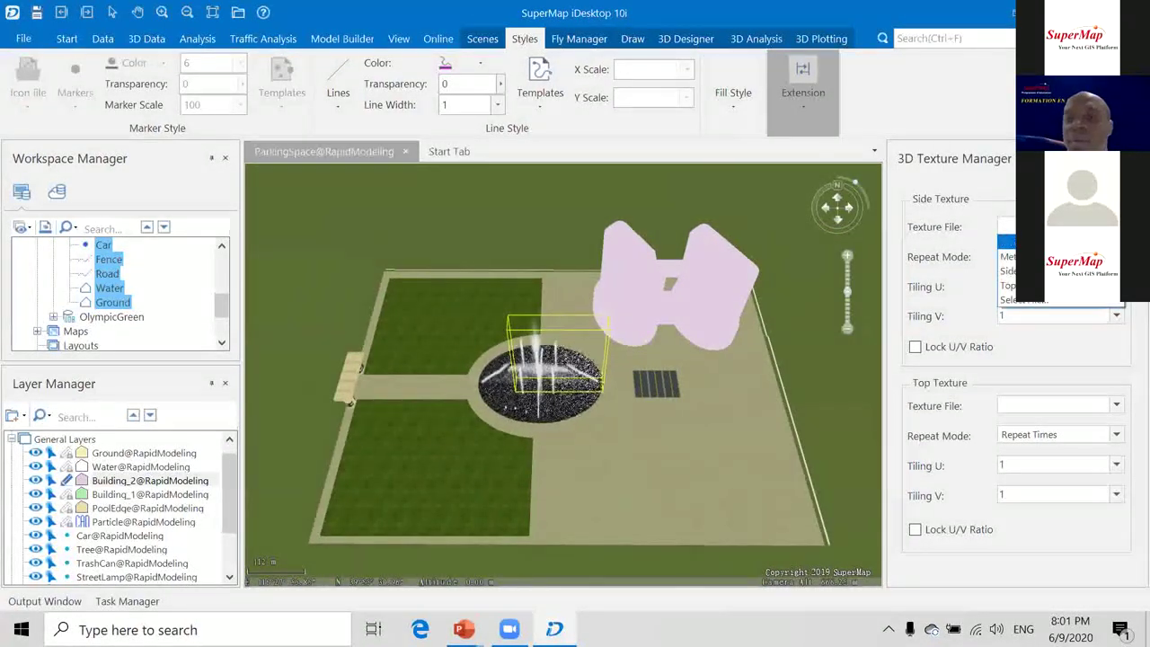
pyautogui.click(1010, 286)
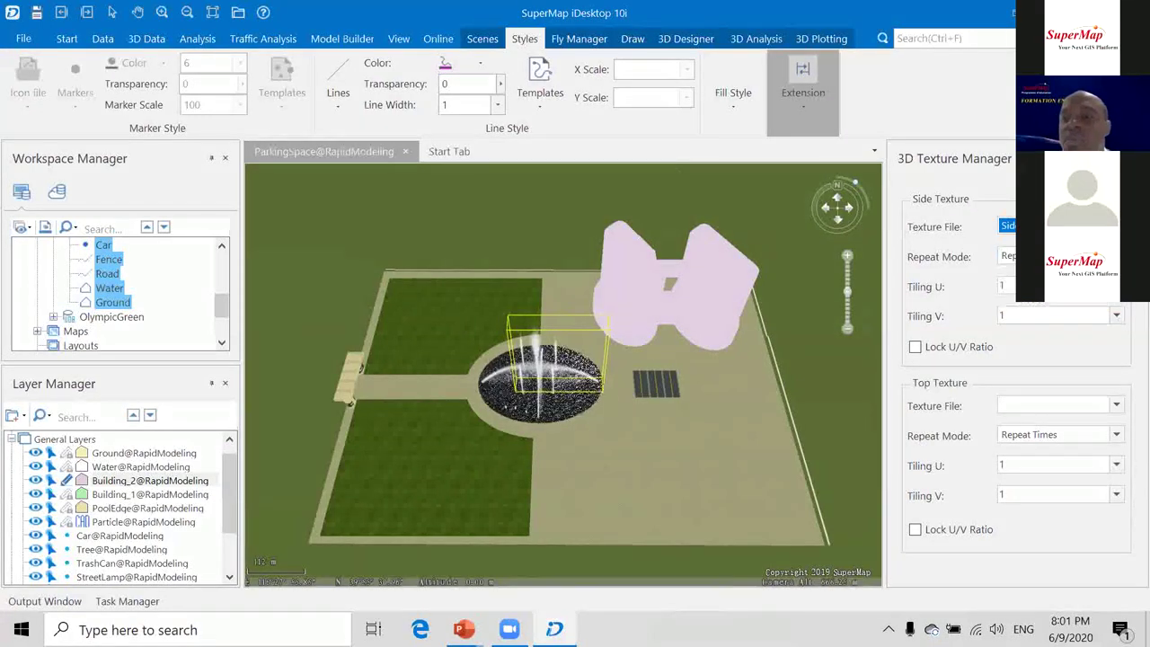
pyautogui.click(1116, 286)
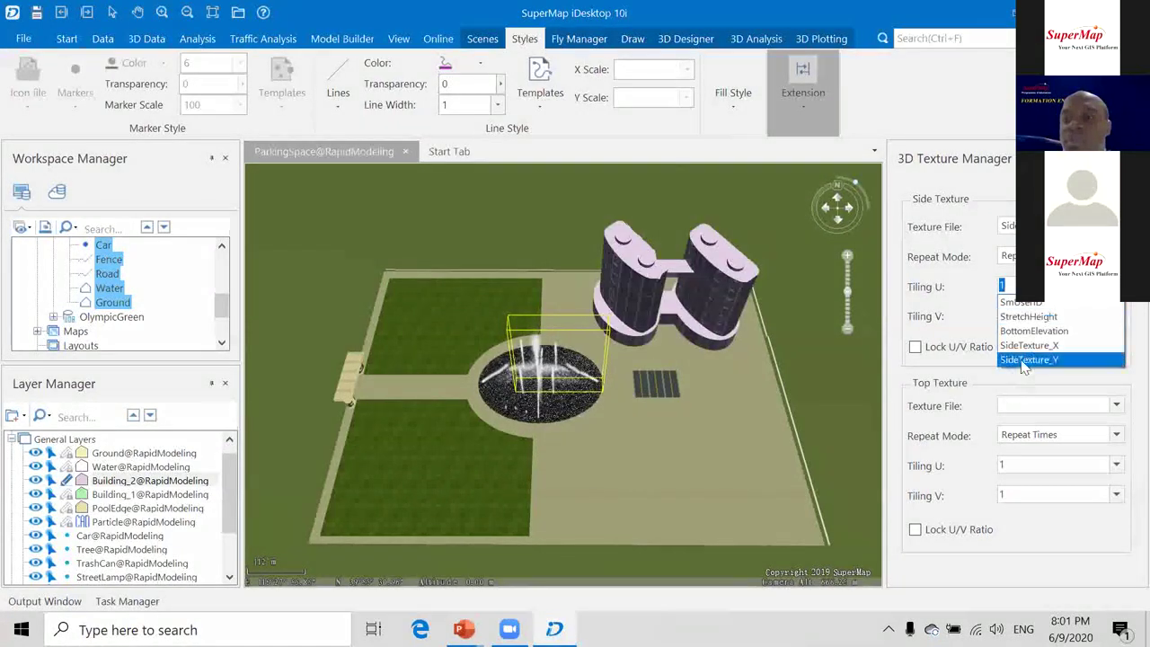
pyautogui.click(1031, 360)
pyautogui.click(1115, 316)
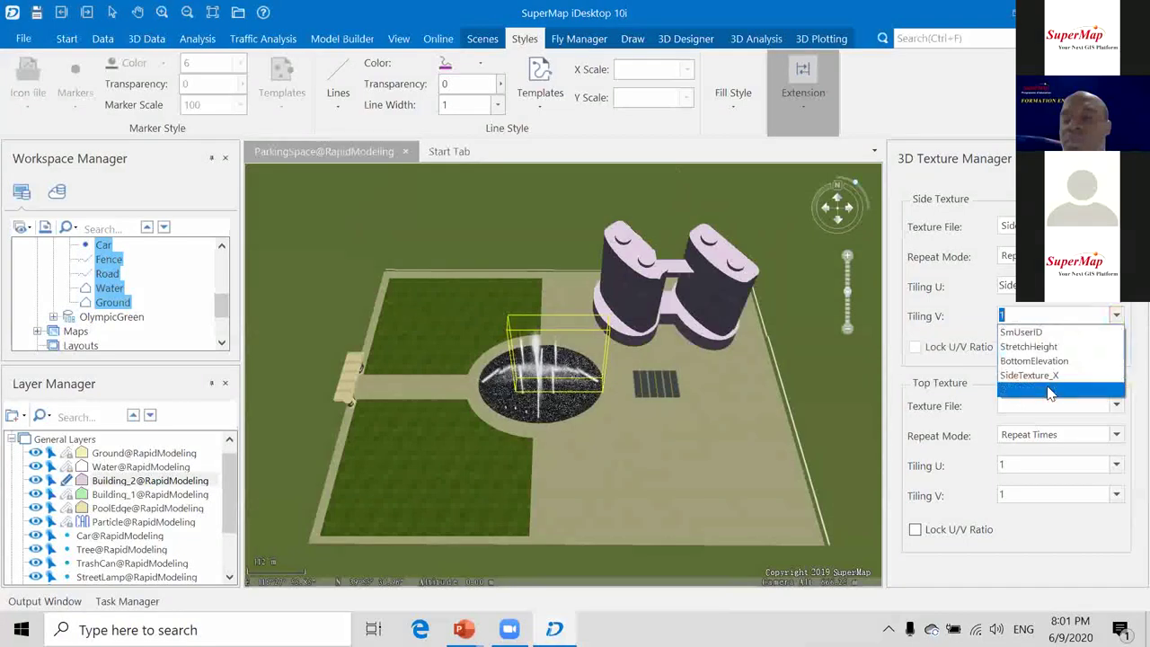
pyautogui.click(1026, 380)
# Set Building_2's top texture file to the TopTexture field, keeping Tiling U at 1, and inspect the textured towers.
pyautogui.click(1116, 405)
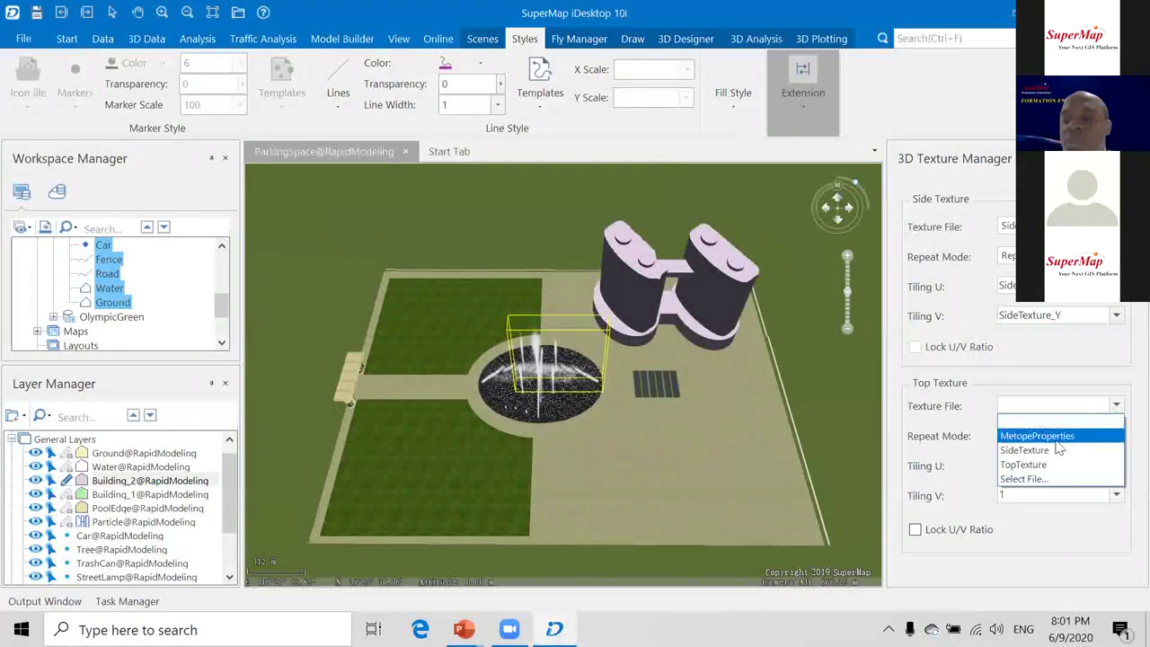
pyautogui.click(1023, 464)
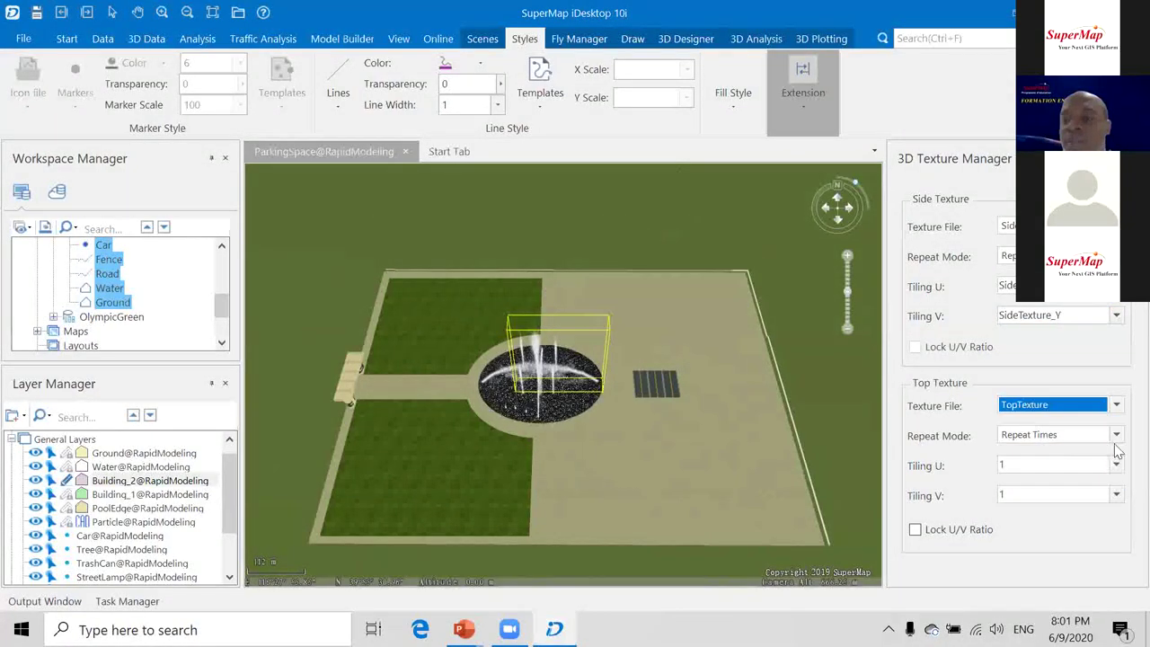
pyautogui.click(1118, 467)
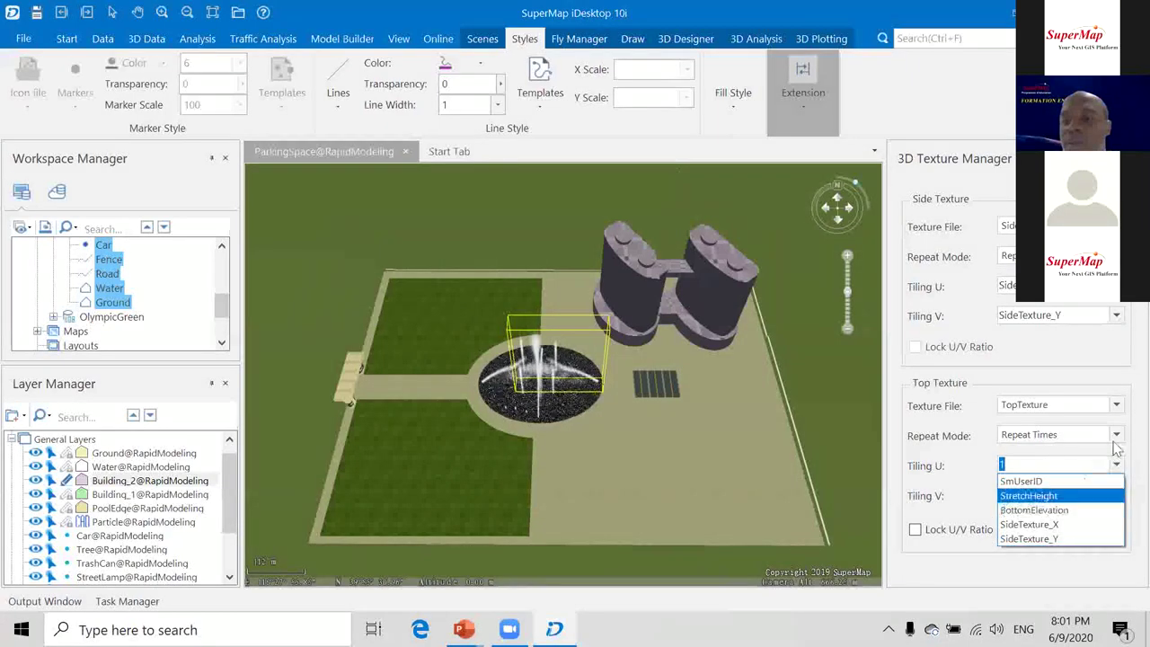
pyautogui.click(849, 406)
pyautogui.scroll(3, 689, 306)
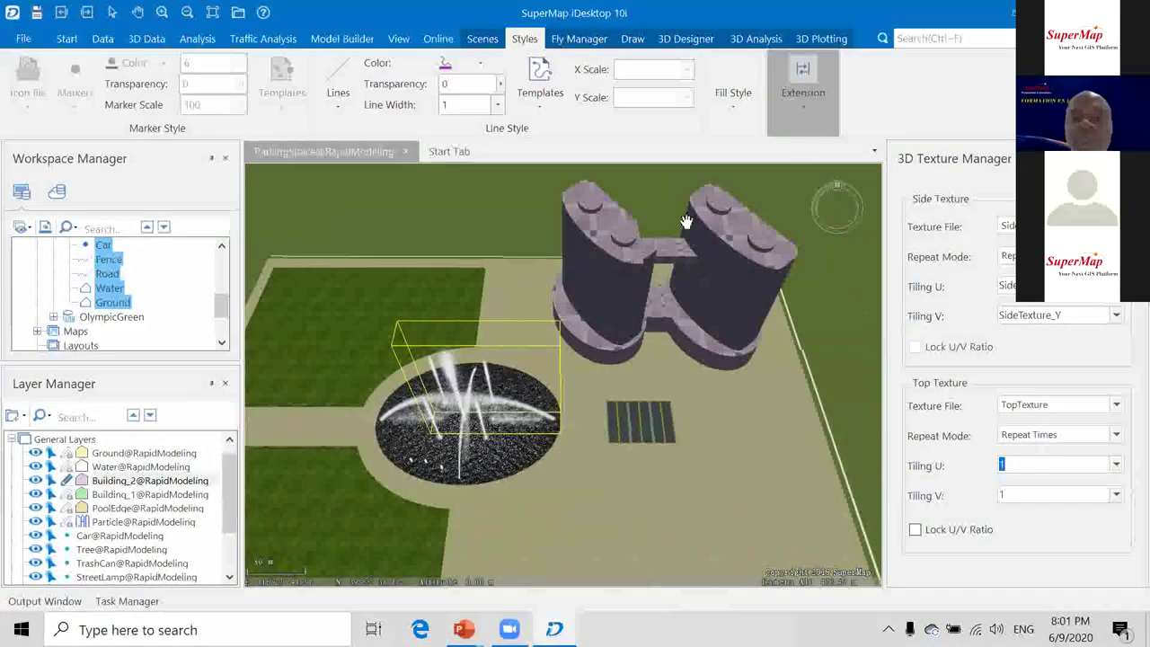
pyautogui.scroll(-3, 730, 275)
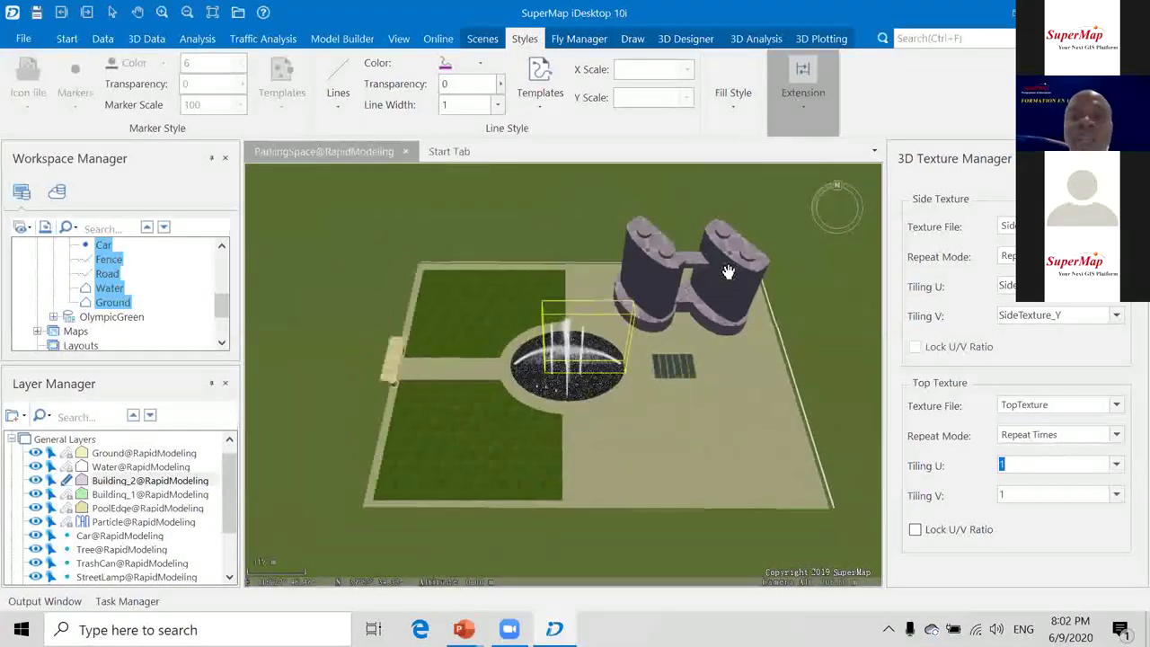
# Make the Building_1 layer editable and check the stretch, elevation and texture fields in its associated attribute table, closing the table.
pyautogui.click(67, 495)
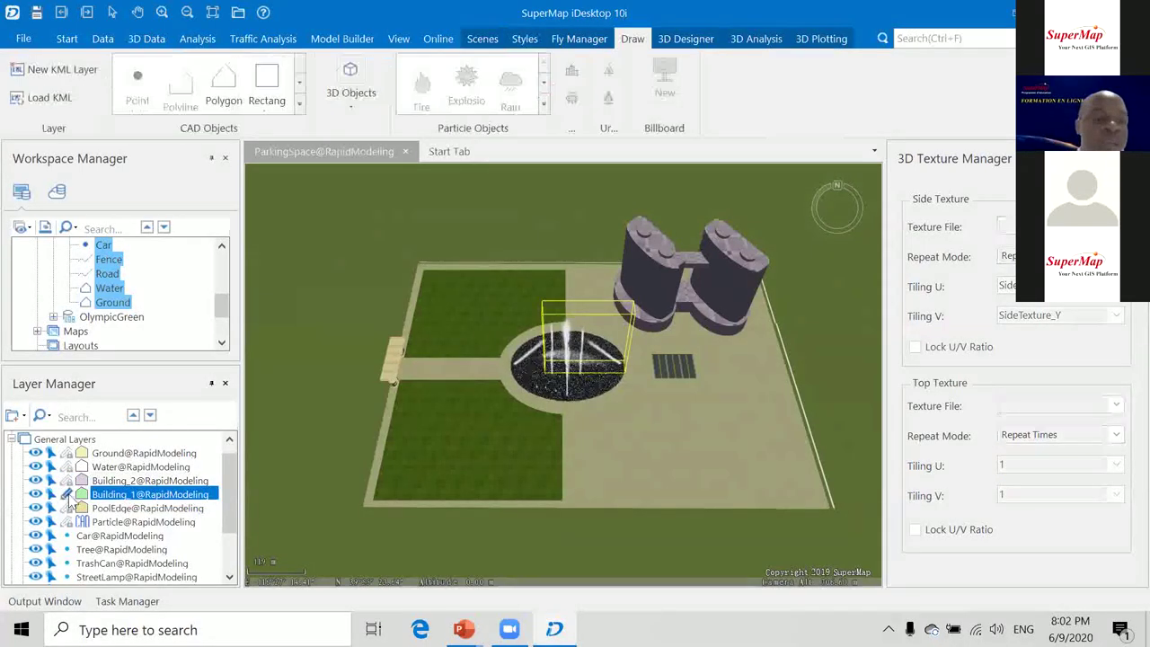
pyautogui.rightClick(128, 497)
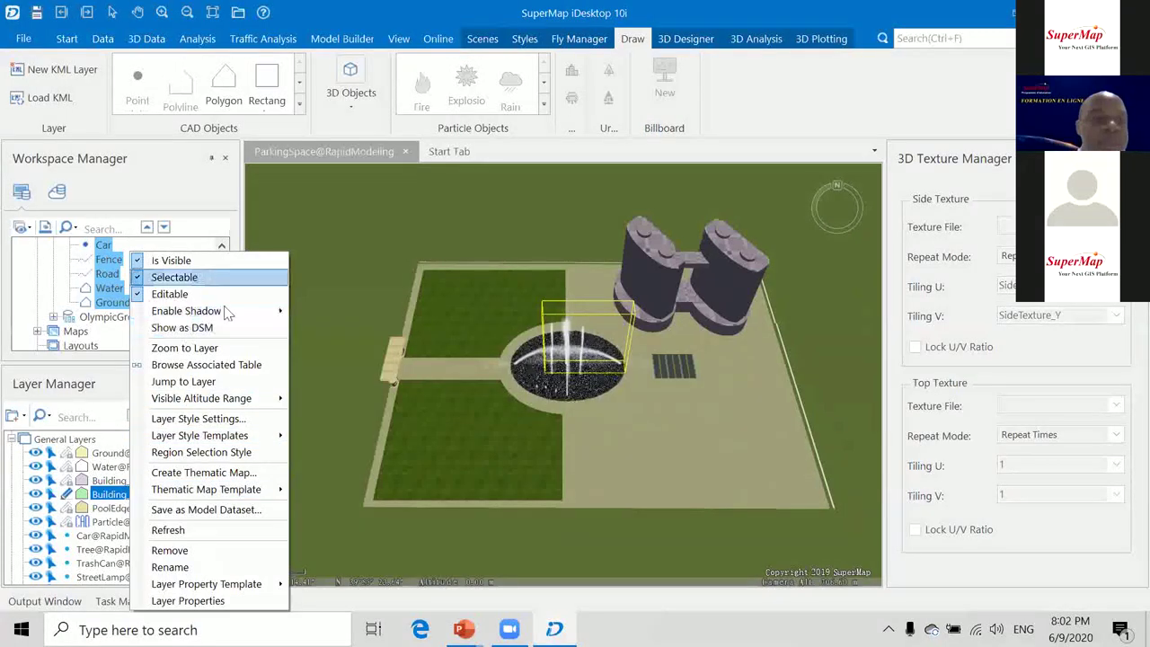
pyautogui.click(231, 364)
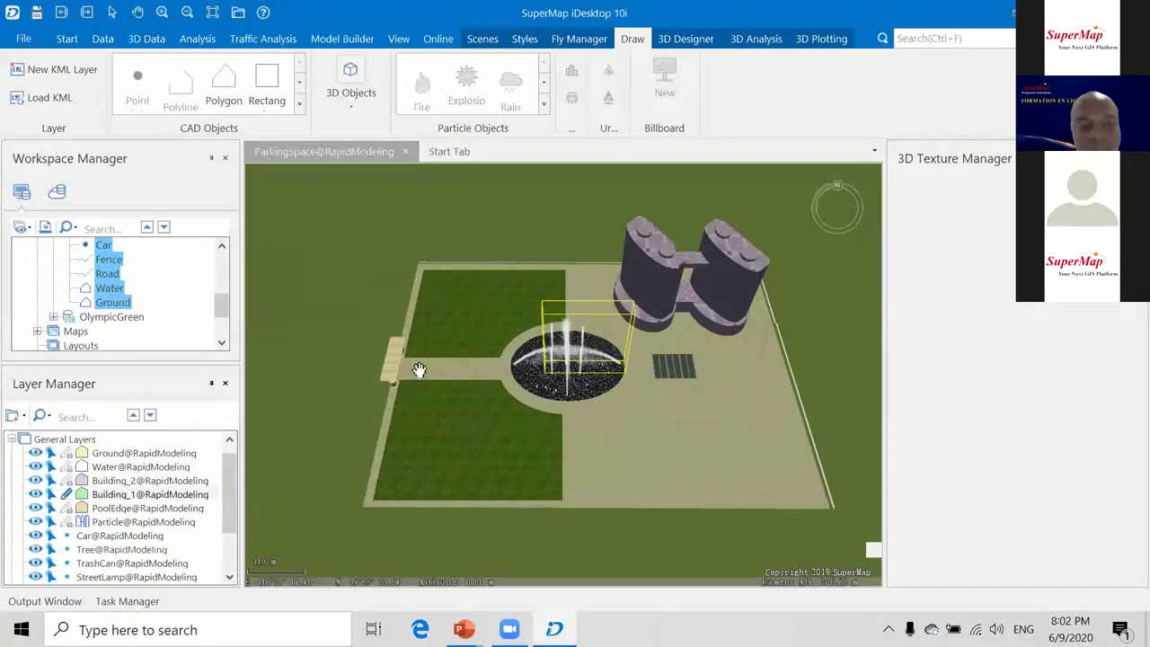
pyautogui.moveTo(357, 546); pyautogui.dragTo(615, 549)
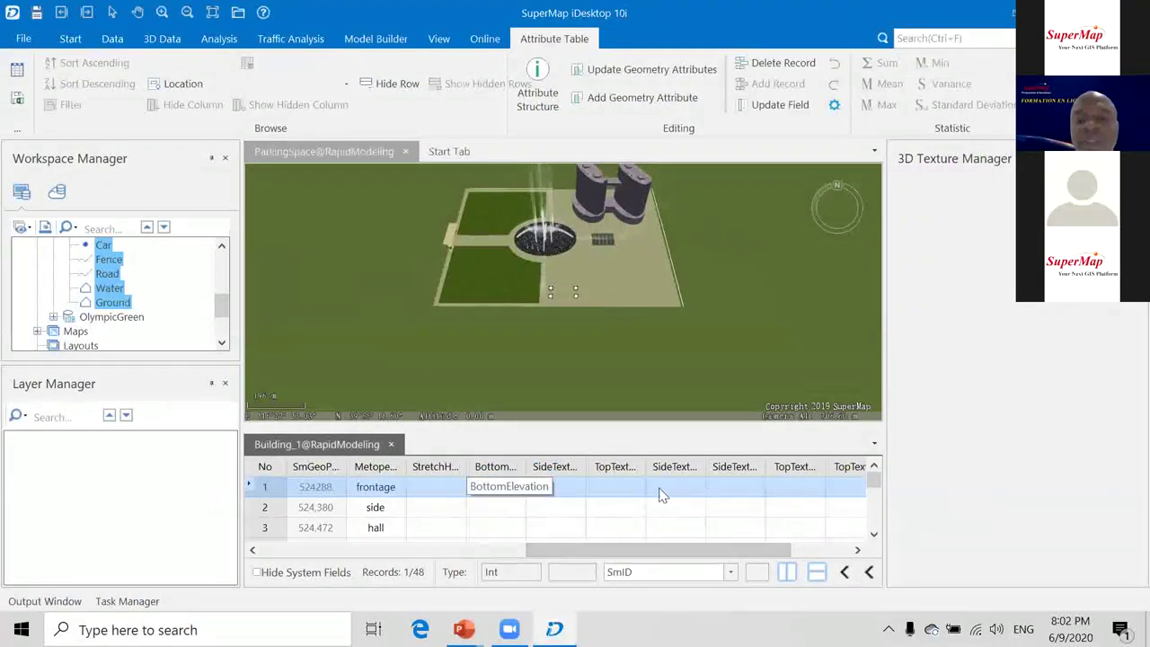
pyautogui.moveTo(658, 541); pyautogui.dragTo(746, 547)
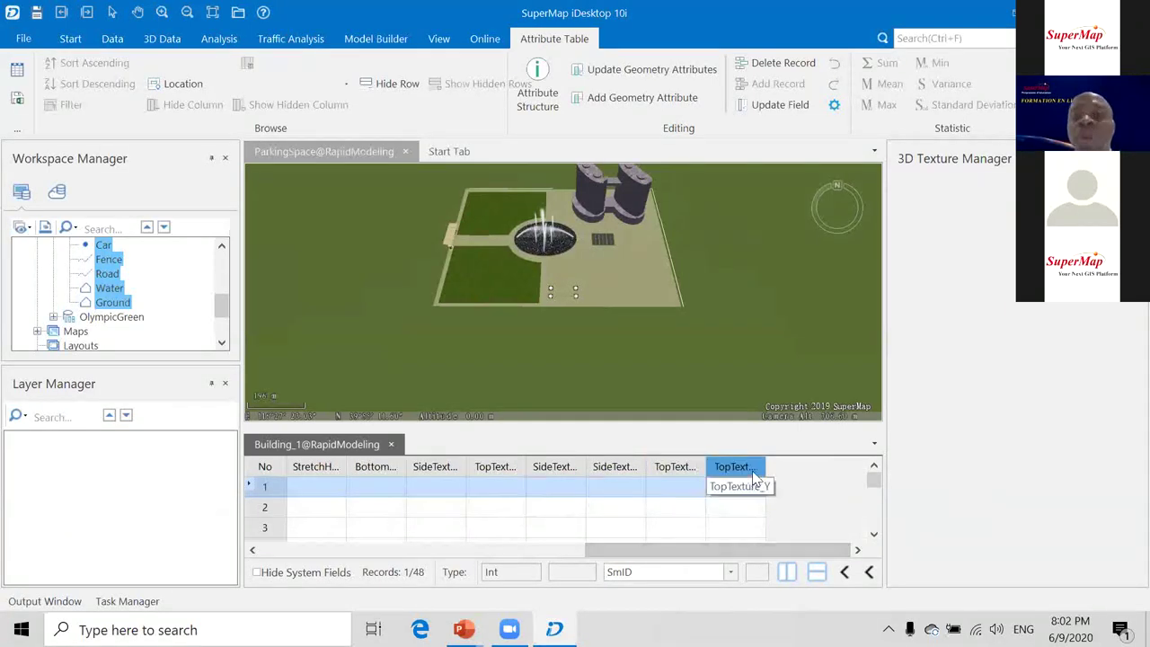
pyautogui.moveTo(616, 548); pyautogui.dragTo(514, 555)
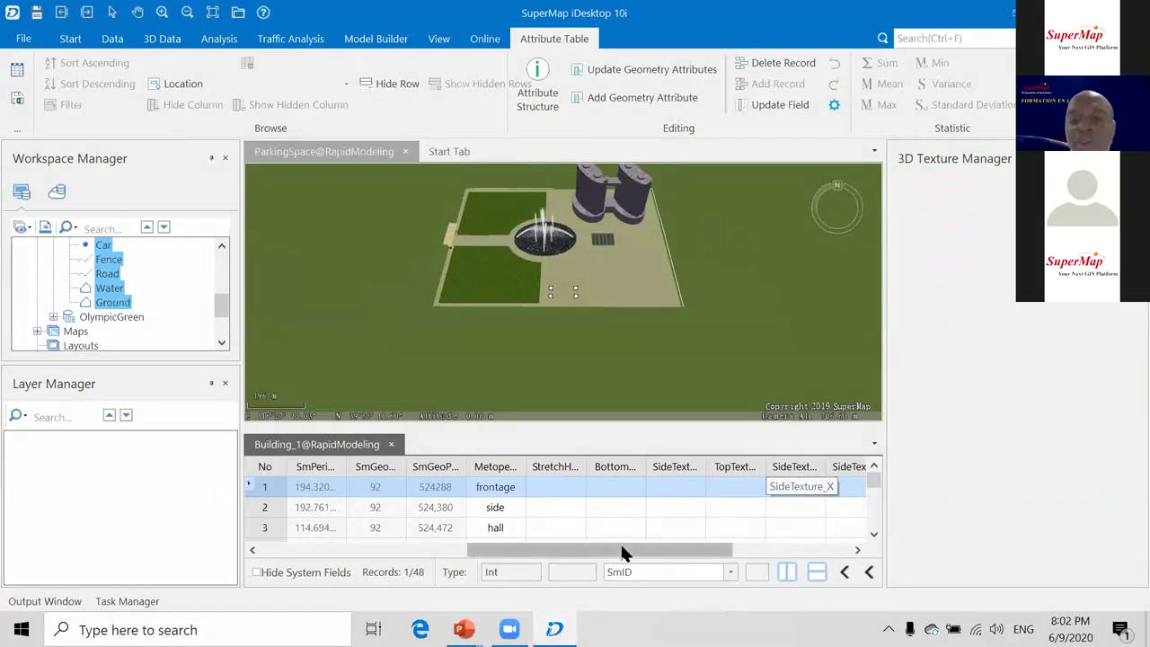
pyautogui.moveTo(621, 547); pyautogui.dragTo(677, 548)
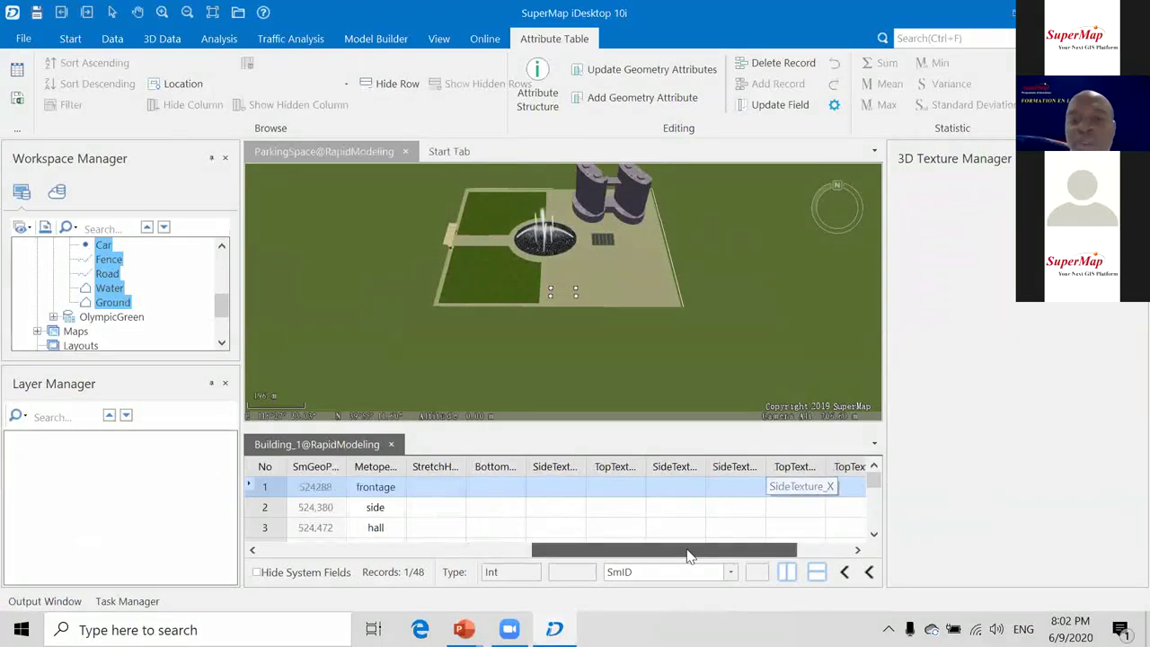
pyautogui.click(391, 445)
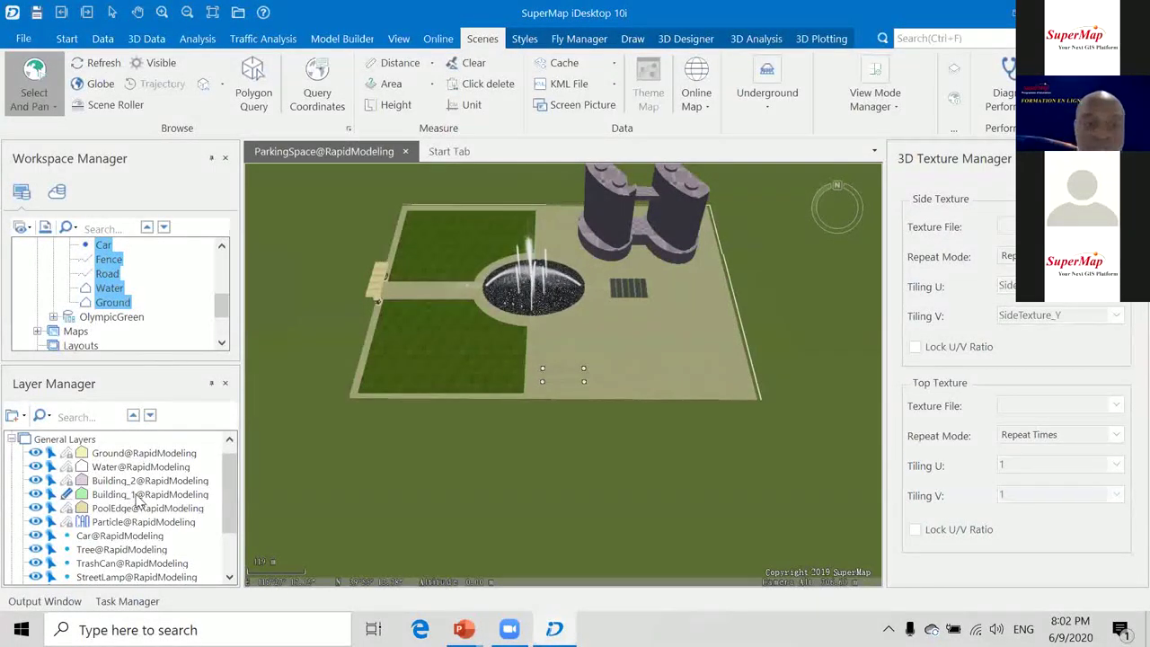
# Set the Building_1 layer's altitude mode to Absolute and take its extend altitude from the StretchHeight field.
pyautogui.click(135, 496)
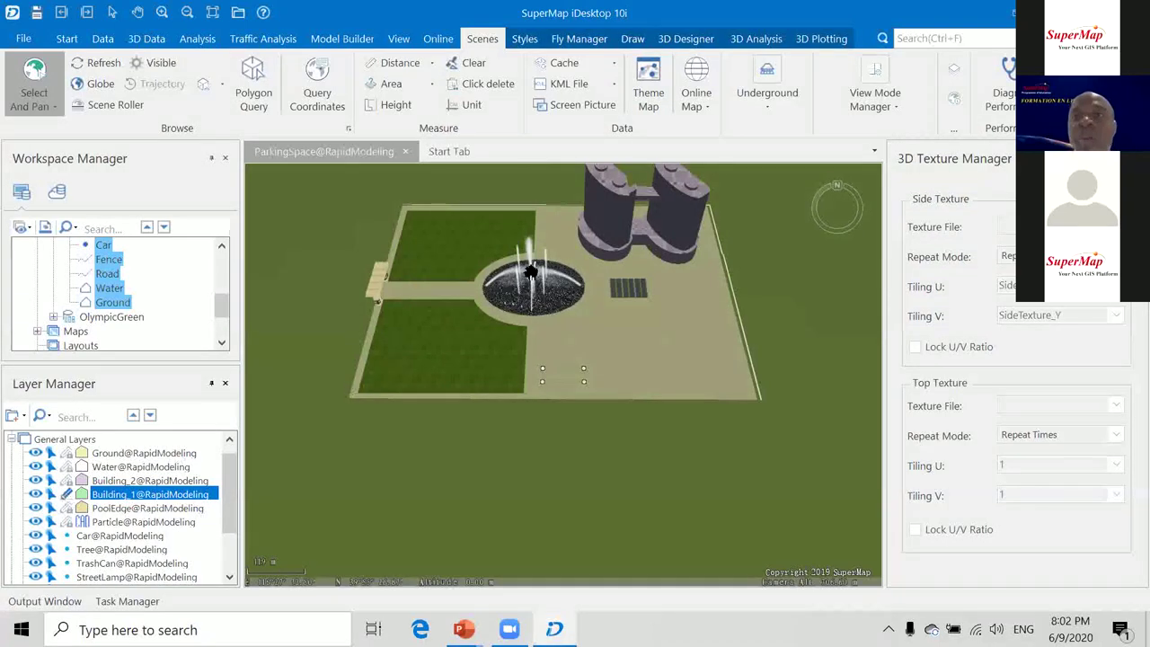
pyautogui.click(524, 39)
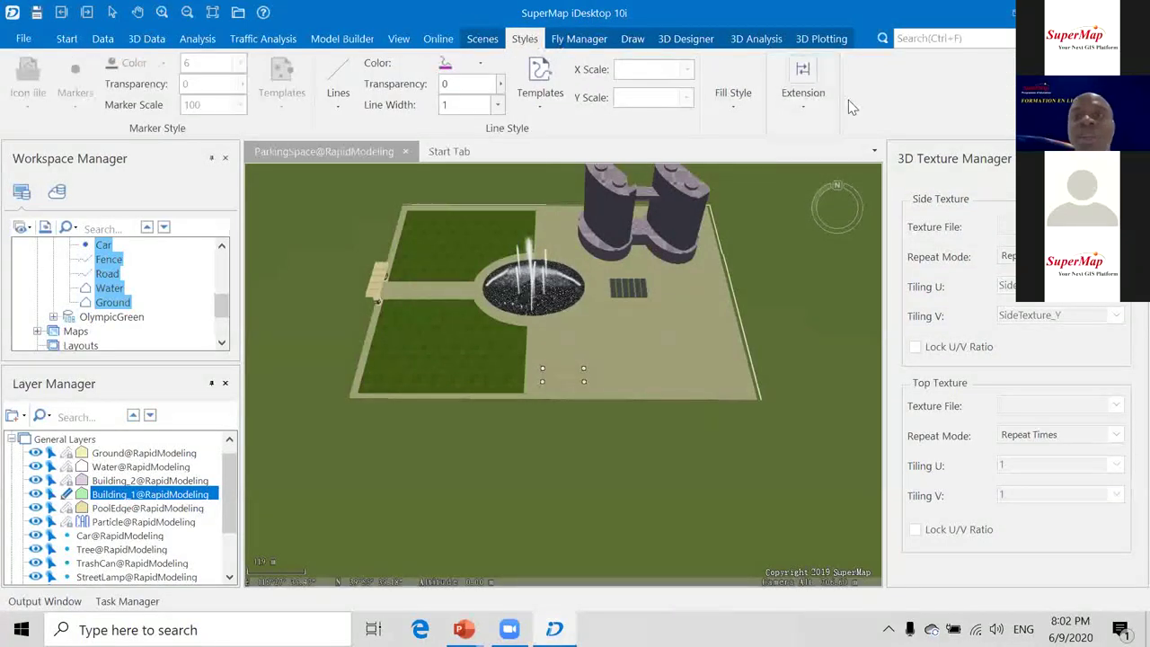
pyautogui.click(801, 90)
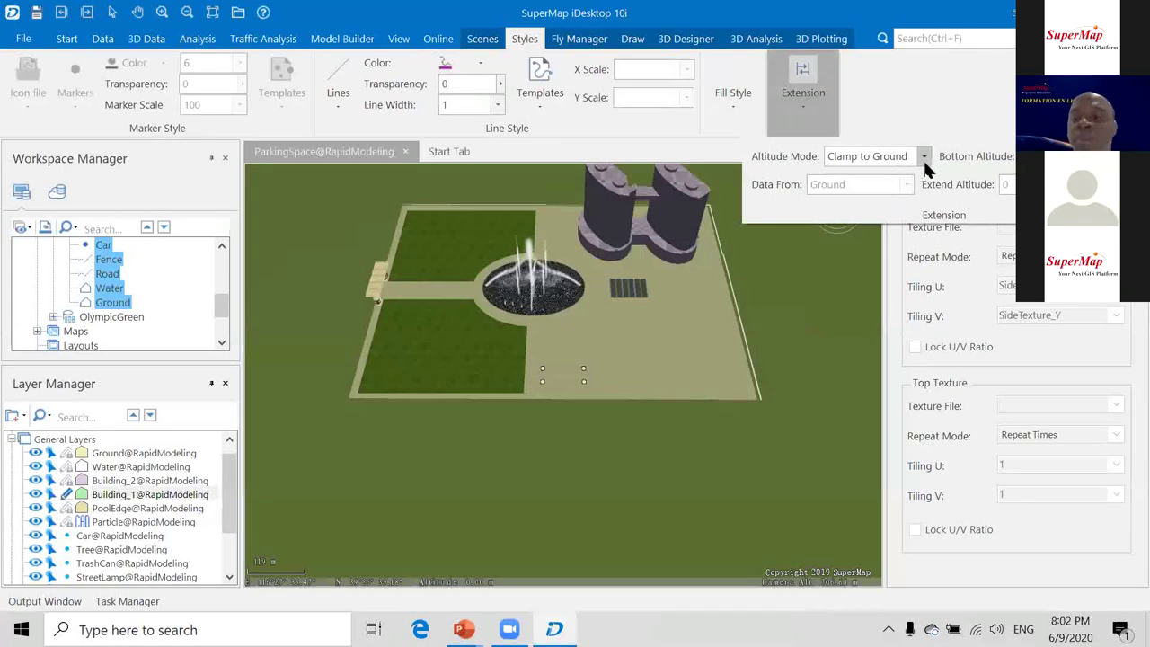
pyautogui.click(924, 156)
pyautogui.click(853, 189)
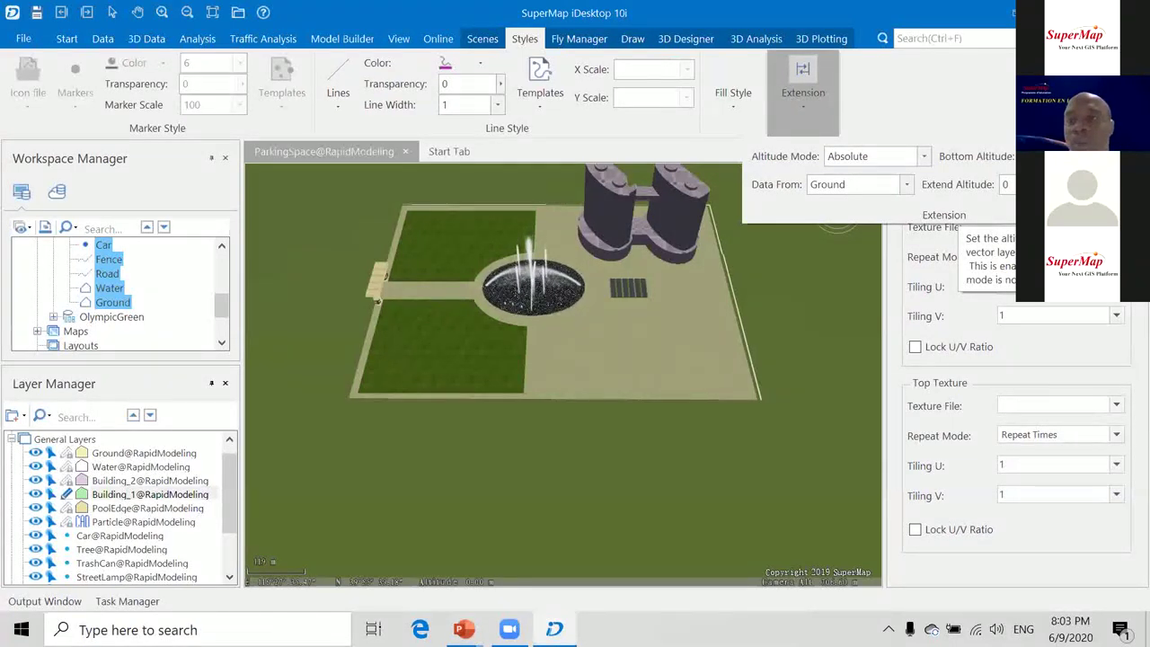
pyautogui.click(1100, 184)
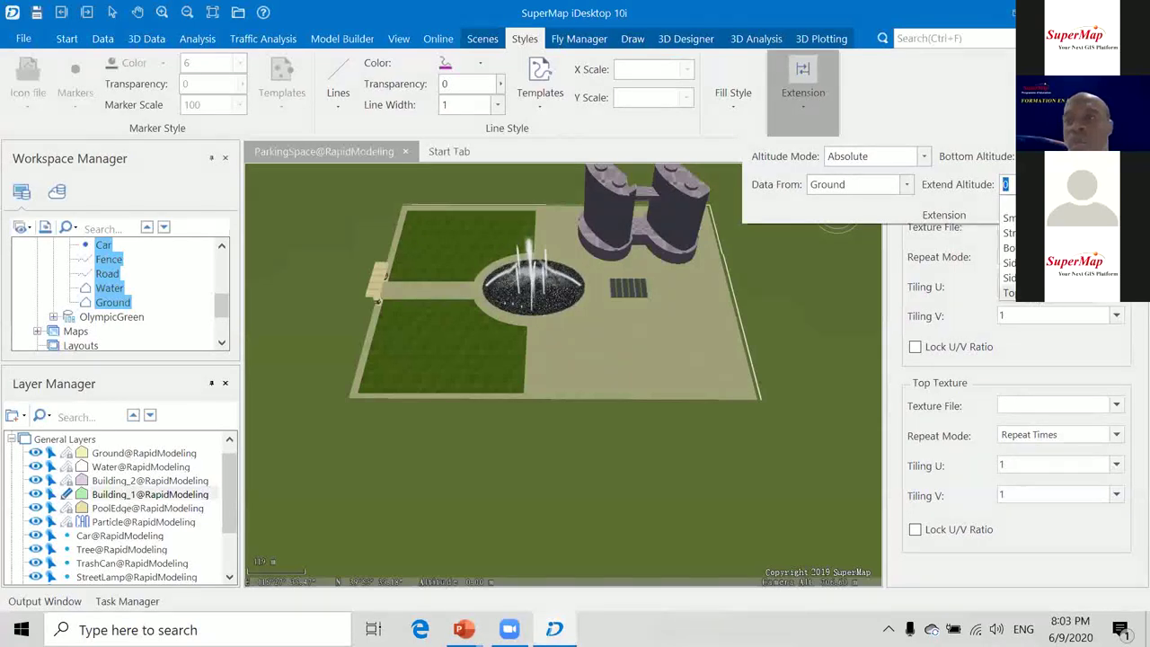
pyautogui.press('Return')
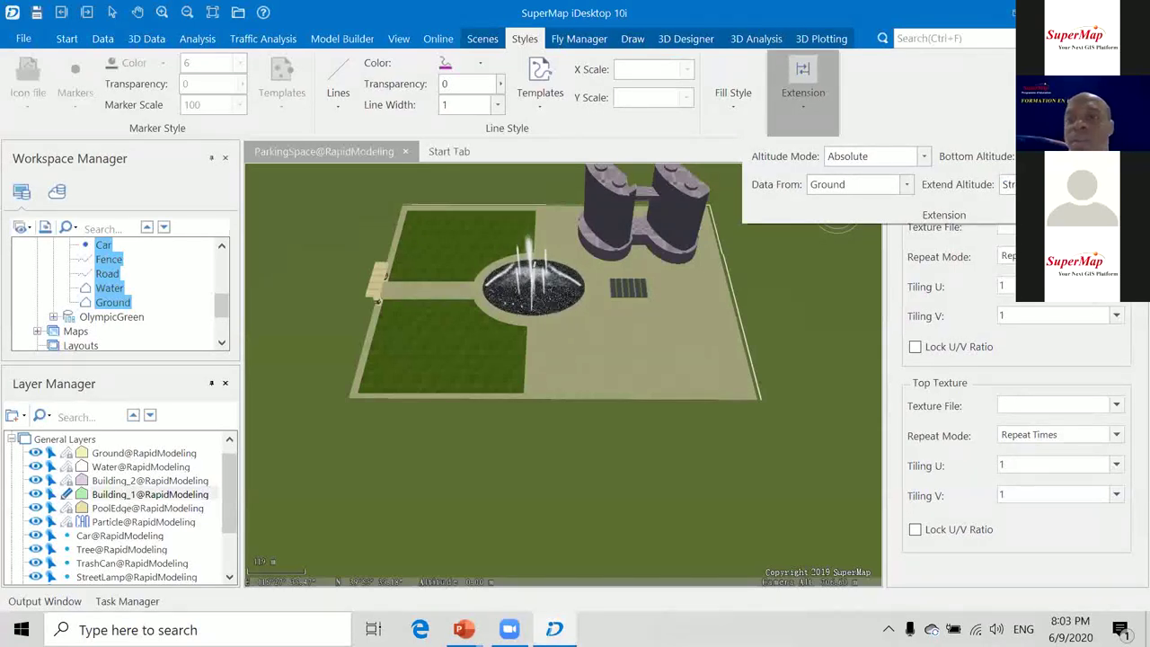
pyautogui.press('Return')
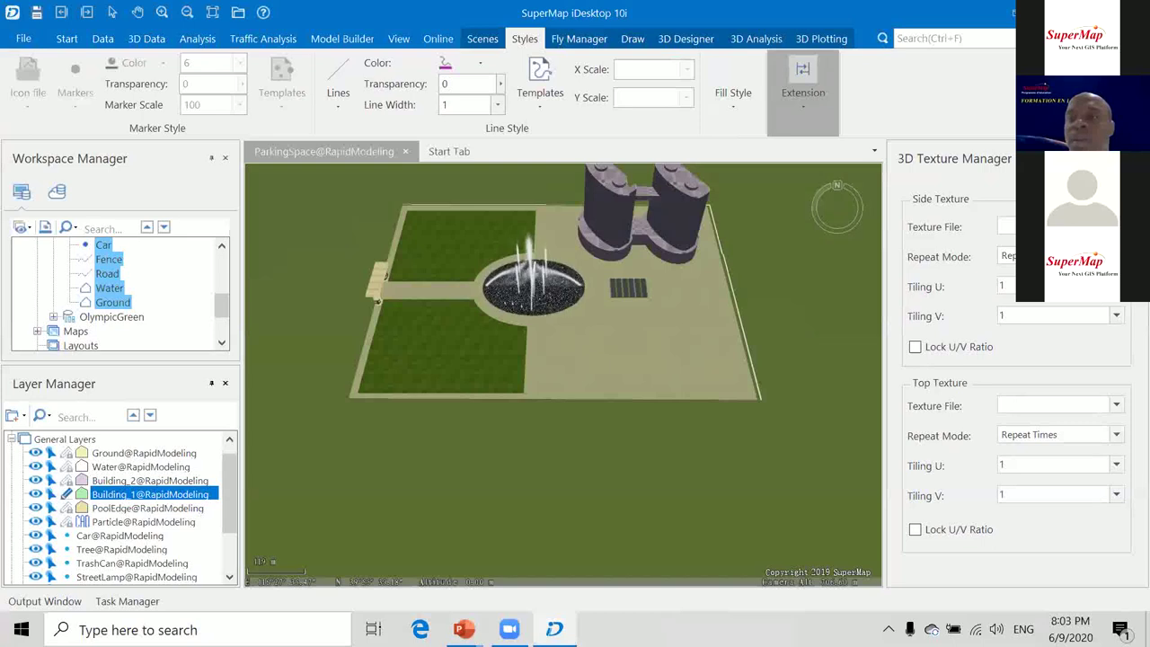
pyautogui.click(1115, 226)
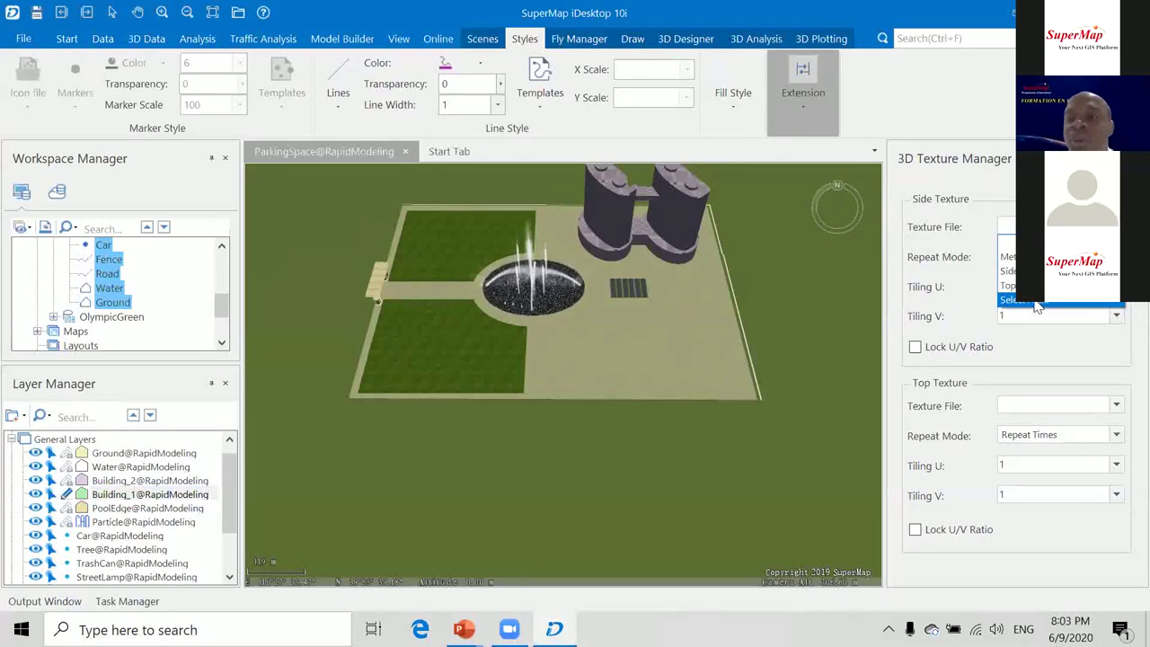
pyautogui.click(1036, 302)
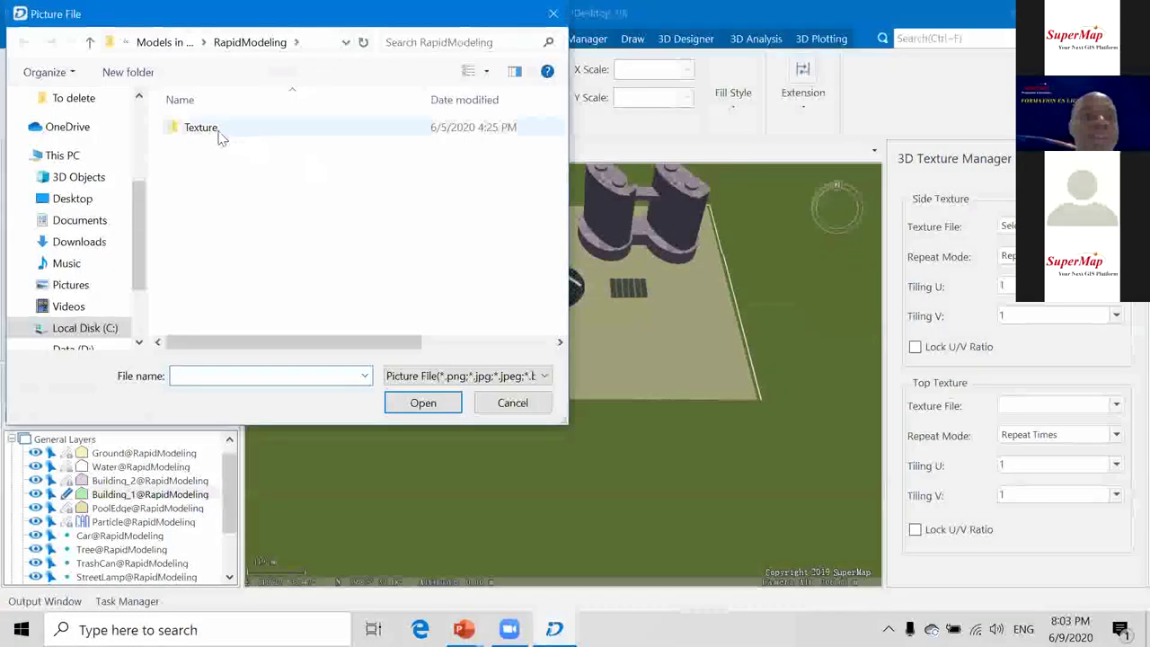
pyautogui.doubleClick(202, 128)
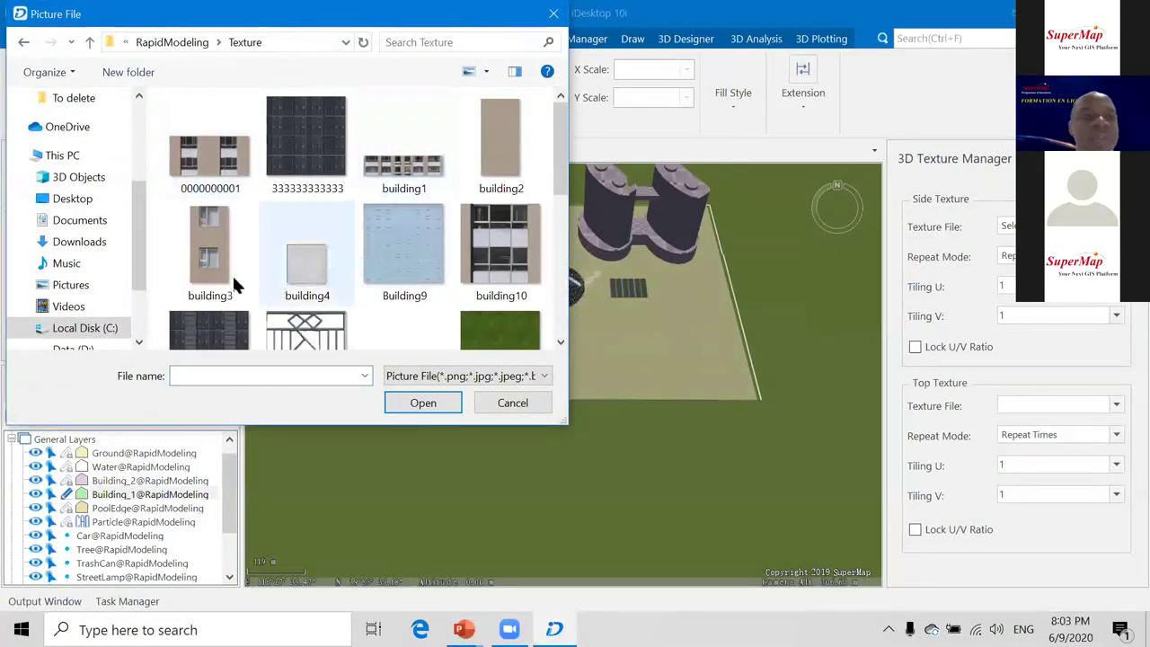
pyautogui.scroll(-2, 368, 181)
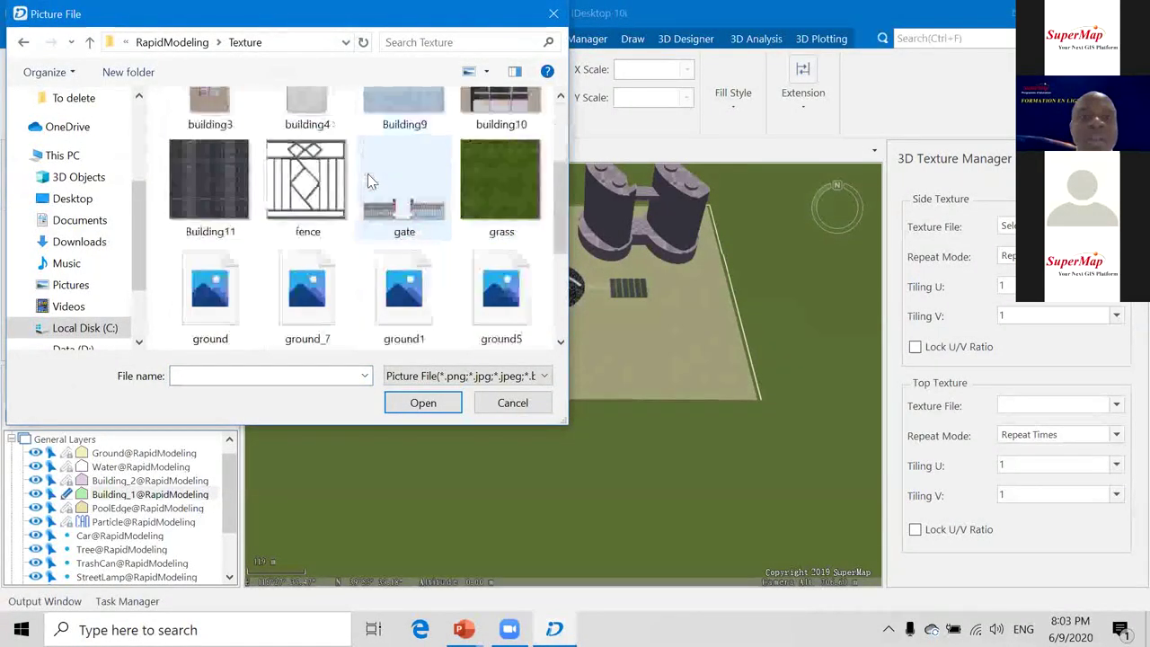
pyautogui.scroll(2, 368, 181)
pyautogui.scroll(-3, 367, 180)
pyautogui.scroll(2, 370, 181)
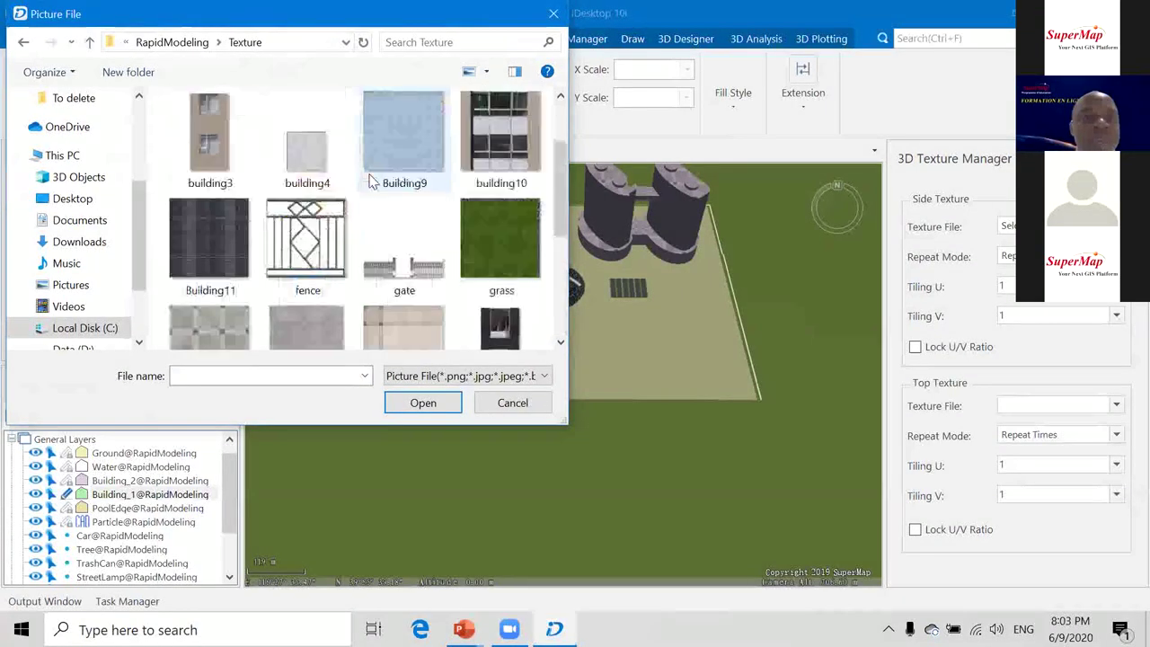
pyautogui.scroll(2, 373, 181)
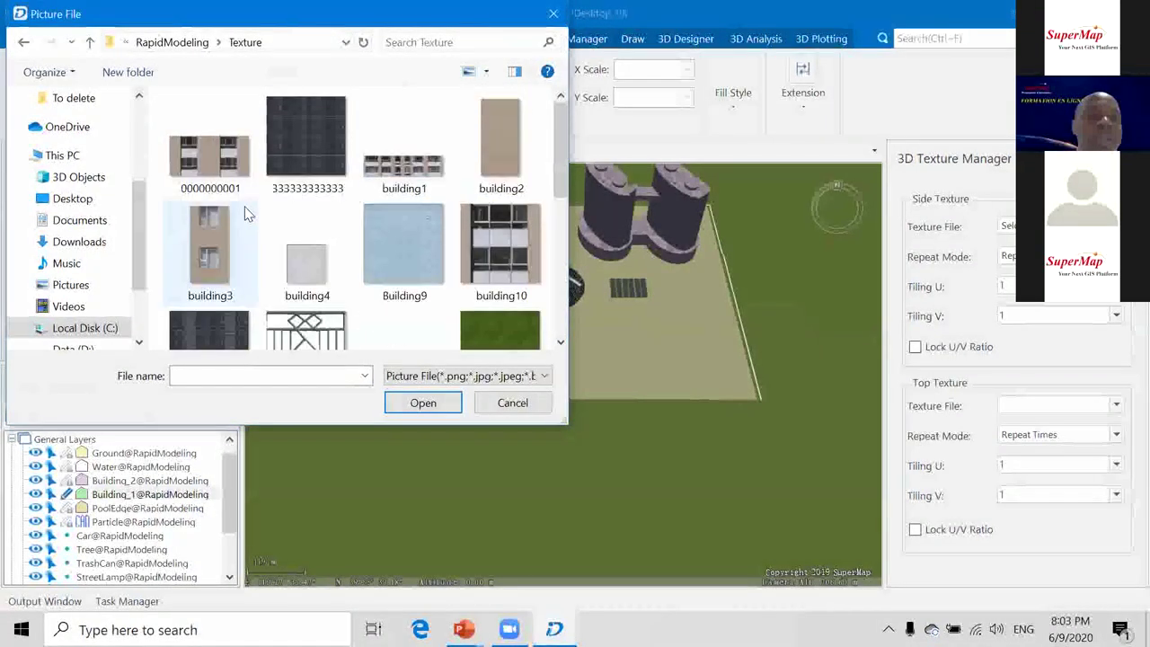
pyautogui.click(212, 179)
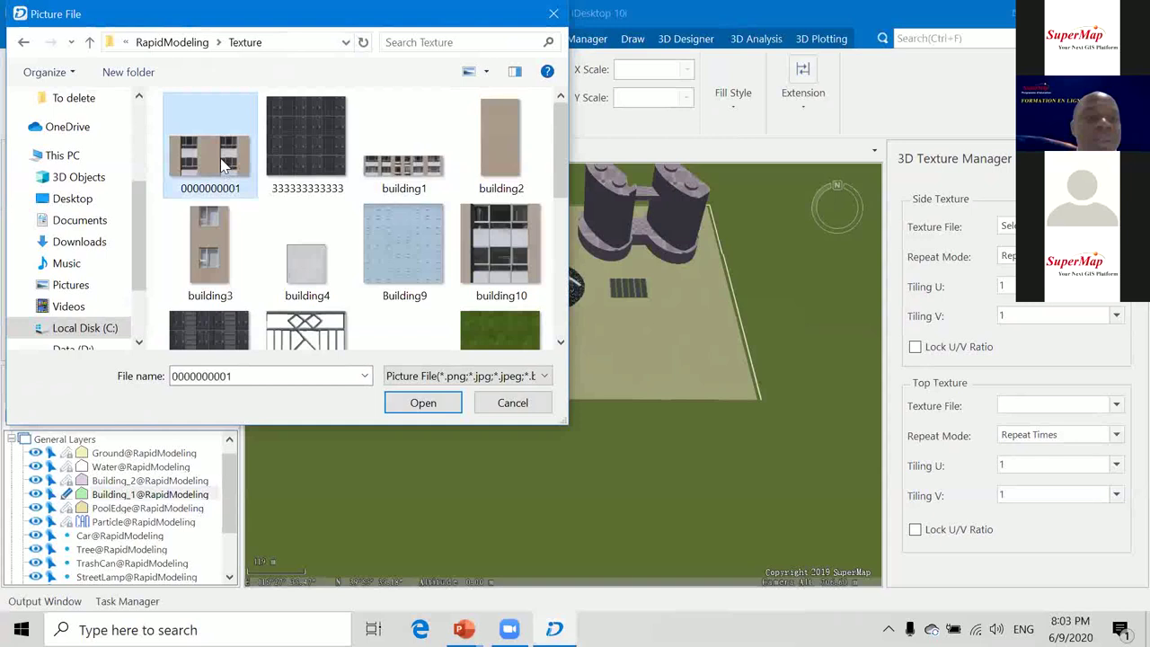
pyautogui.click(409, 402)
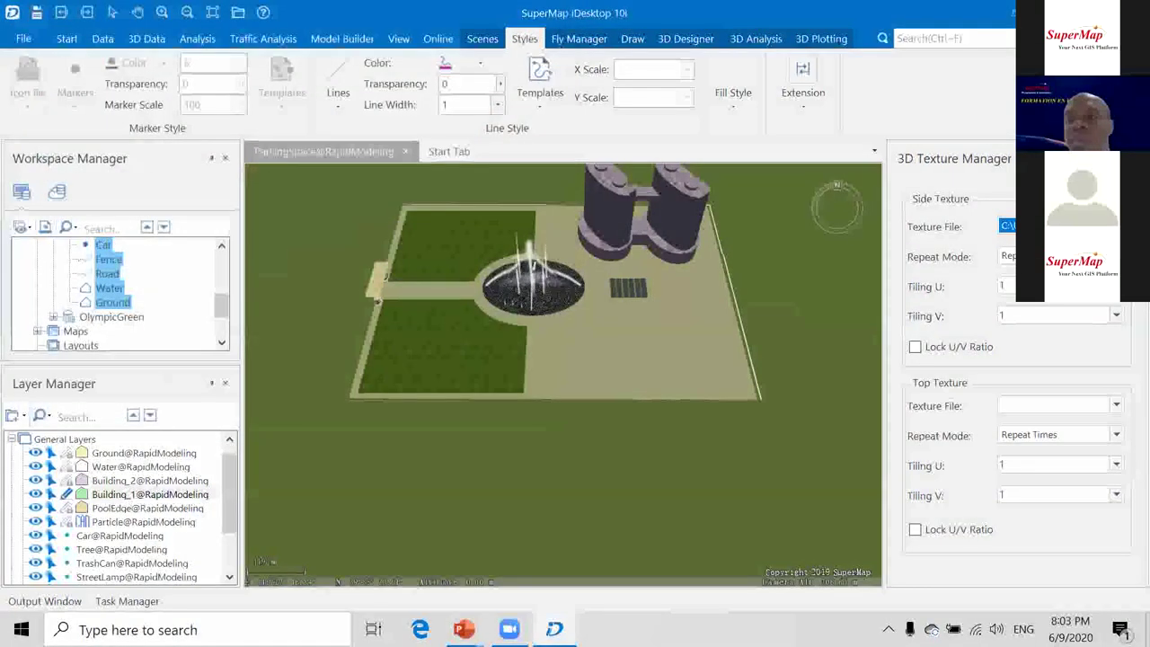
# Set both Tiling U and Tiling V of Building_1's side texture to 10.
pyautogui.moveTo(1010, 286); pyautogui.dragTo(944, 286)
pyautogui.write('10')
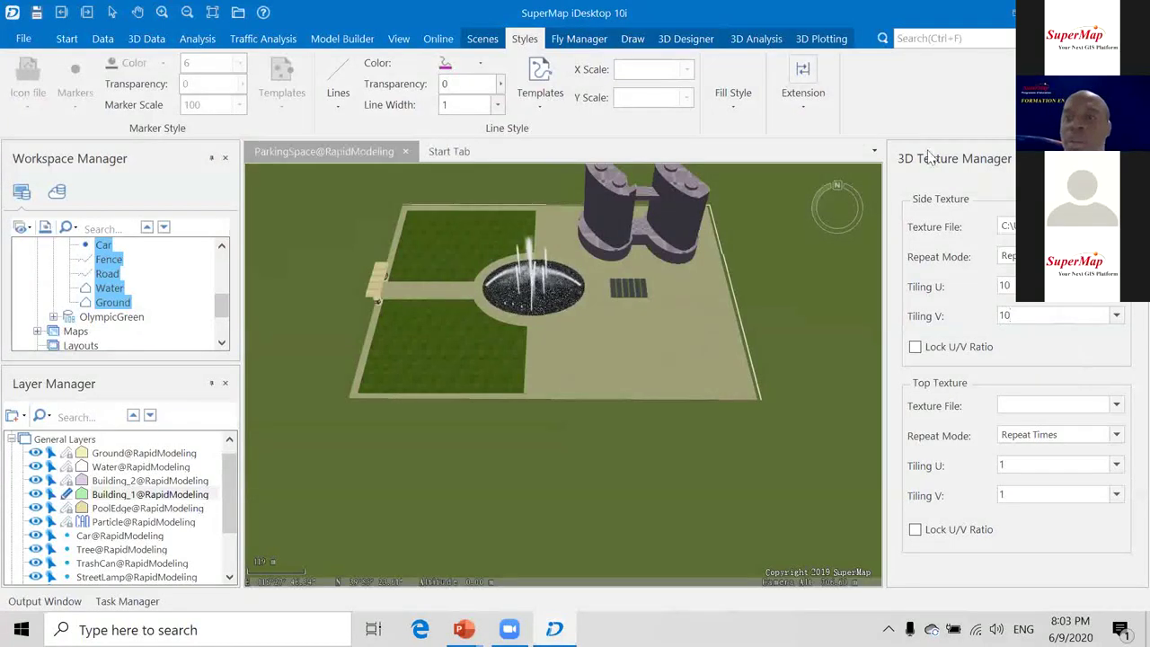
pyautogui.click(809, 121)
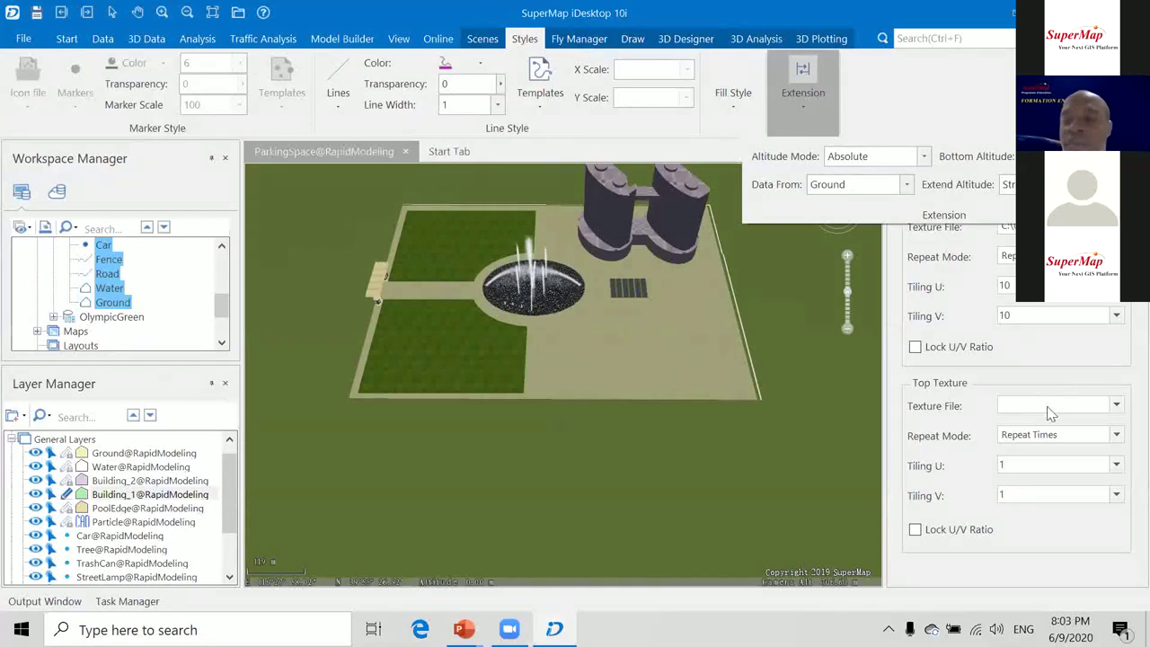
# Set Building_1's top texture file to the ground8 picture from the Texture folder.
pyautogui.click(1117, 405)
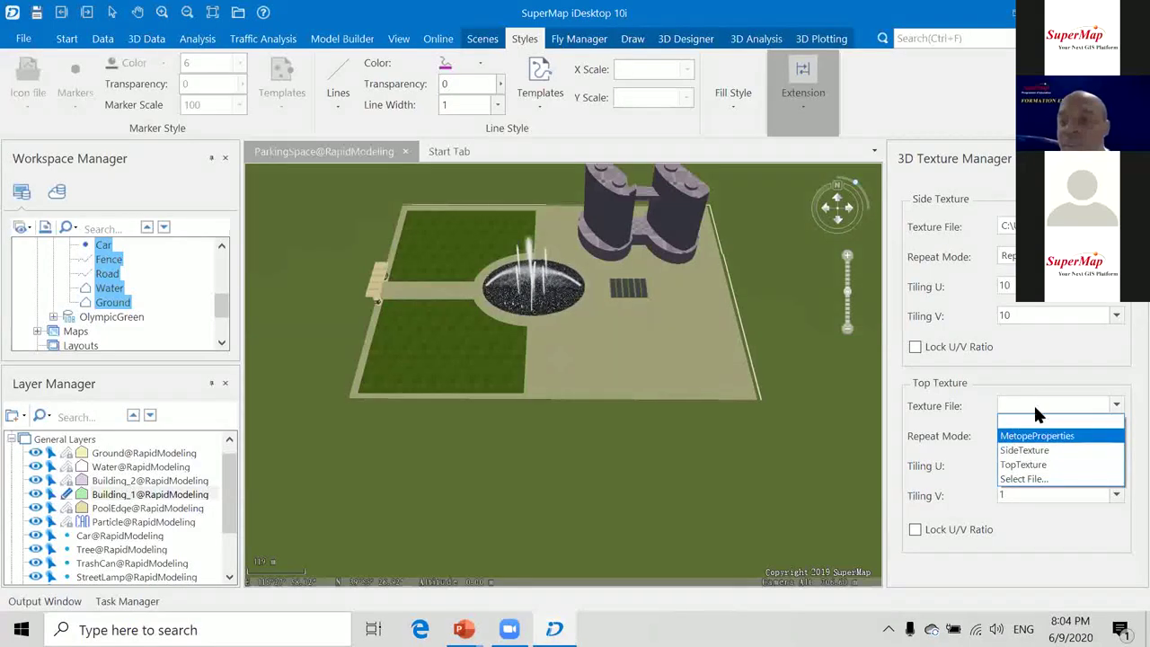
pyautogui.click(1024, 478)
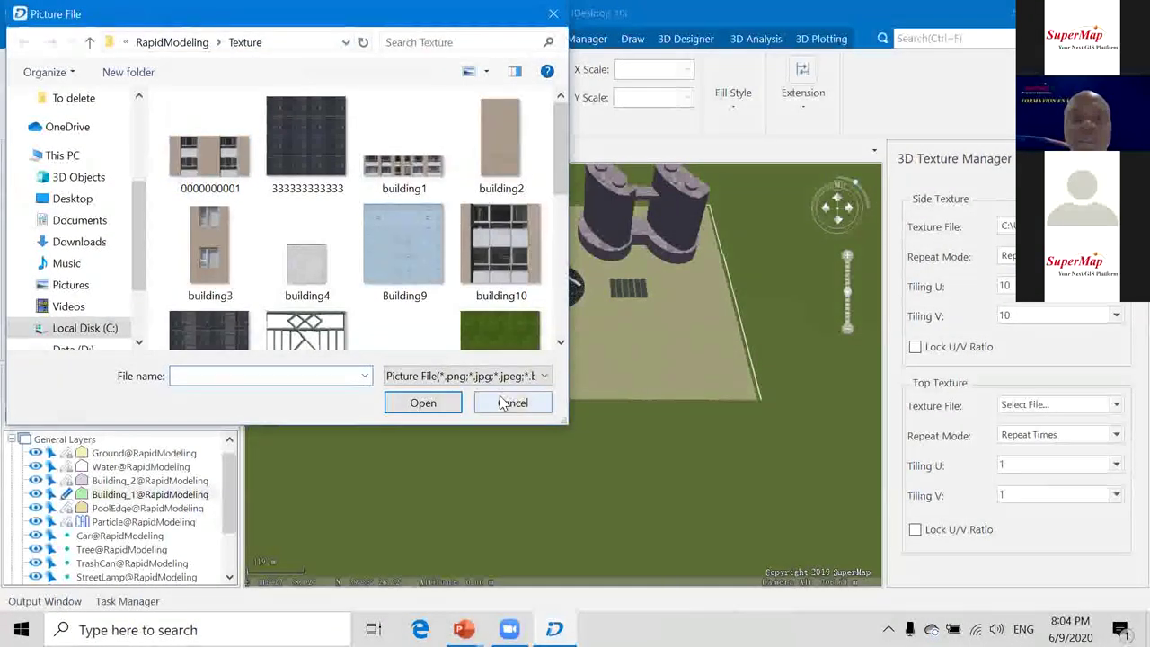
pyautogui.scroll(-5, 462, 250)
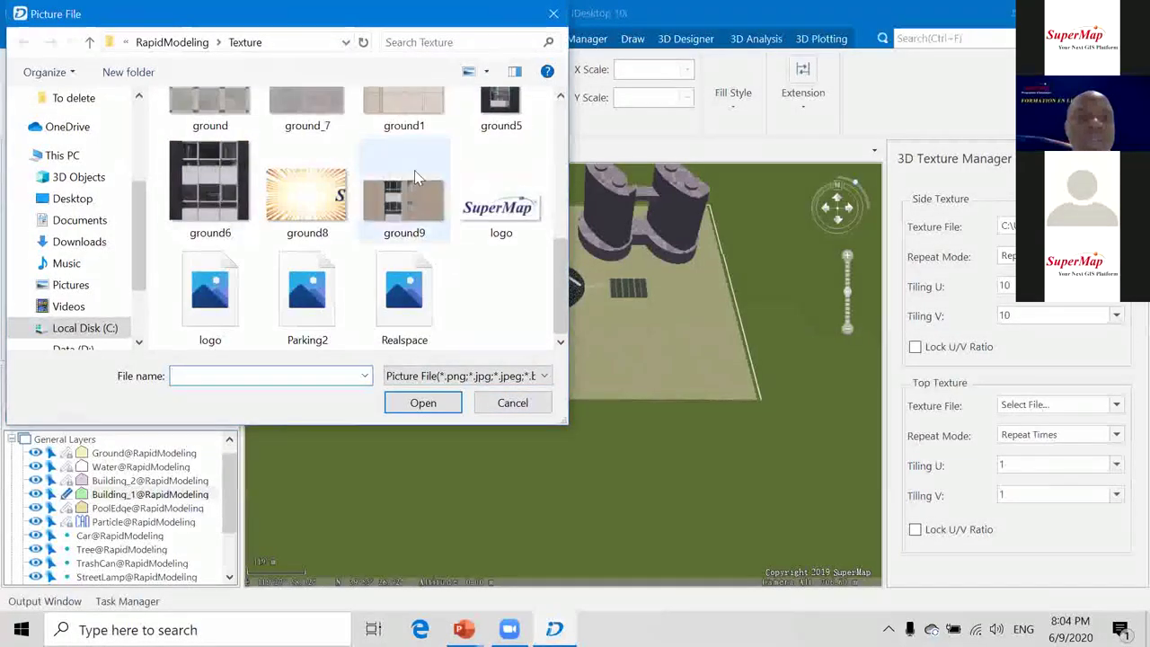
pyautogui.scroll(2, 503, 243)
pyautogui.scroll(-1, 378, 243)
pyautogui.click(301, 279)
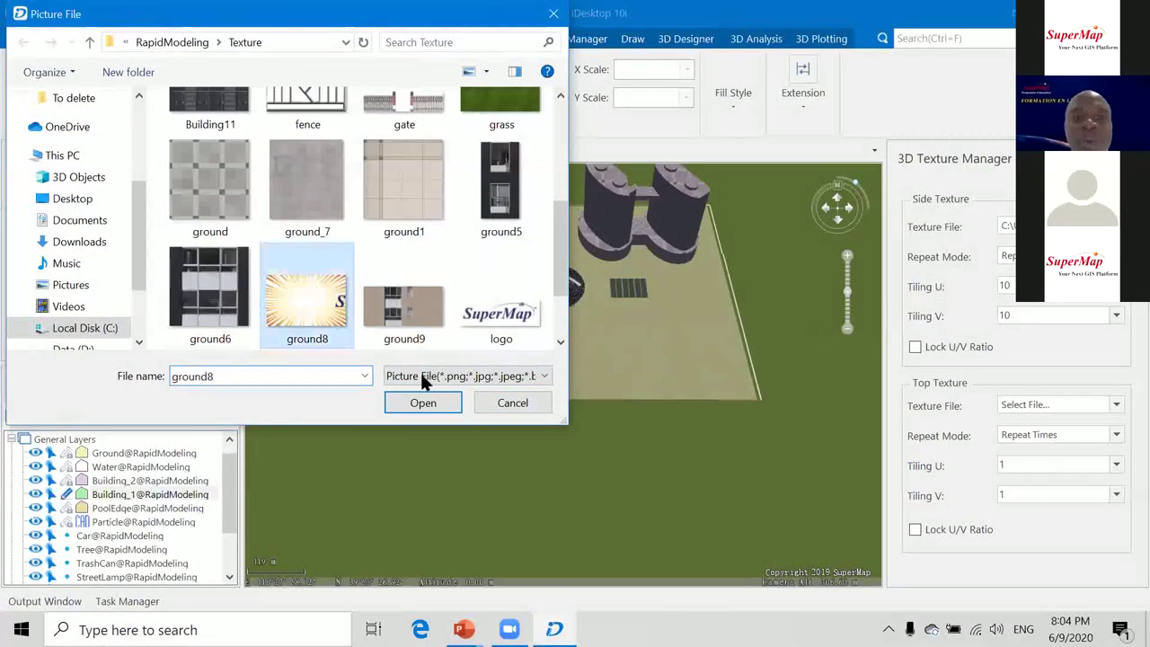
pyautogui.click(423, 403)
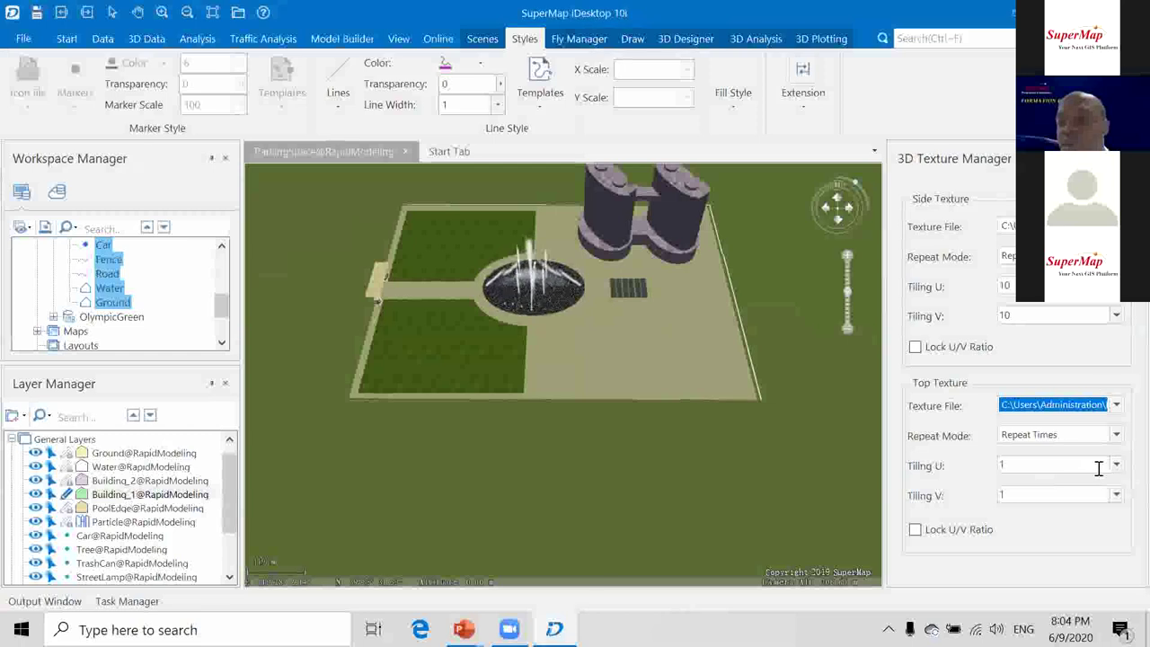
# Set both Tiling U and Tiling V of Building_1's top texture to 10.
pyautogui.moveTo(1097, 467); pyautogui.dragTo(983, 470)
pyautogui.write('10')
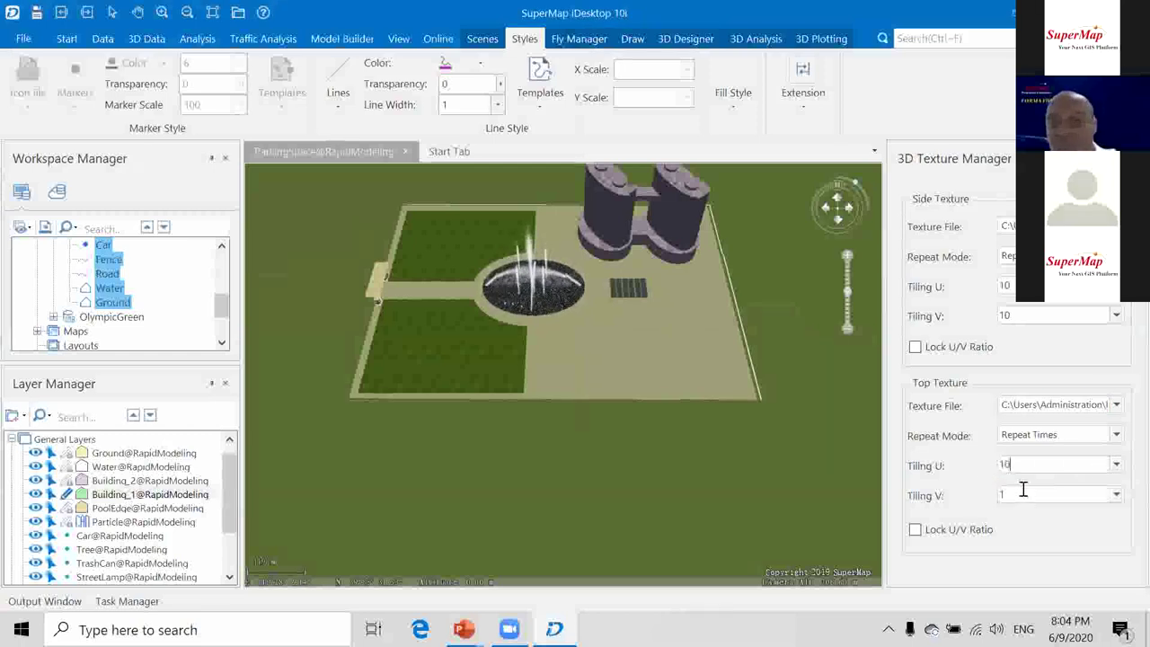
pyautogui.click(1005, 495)
pyautogui.write('0')
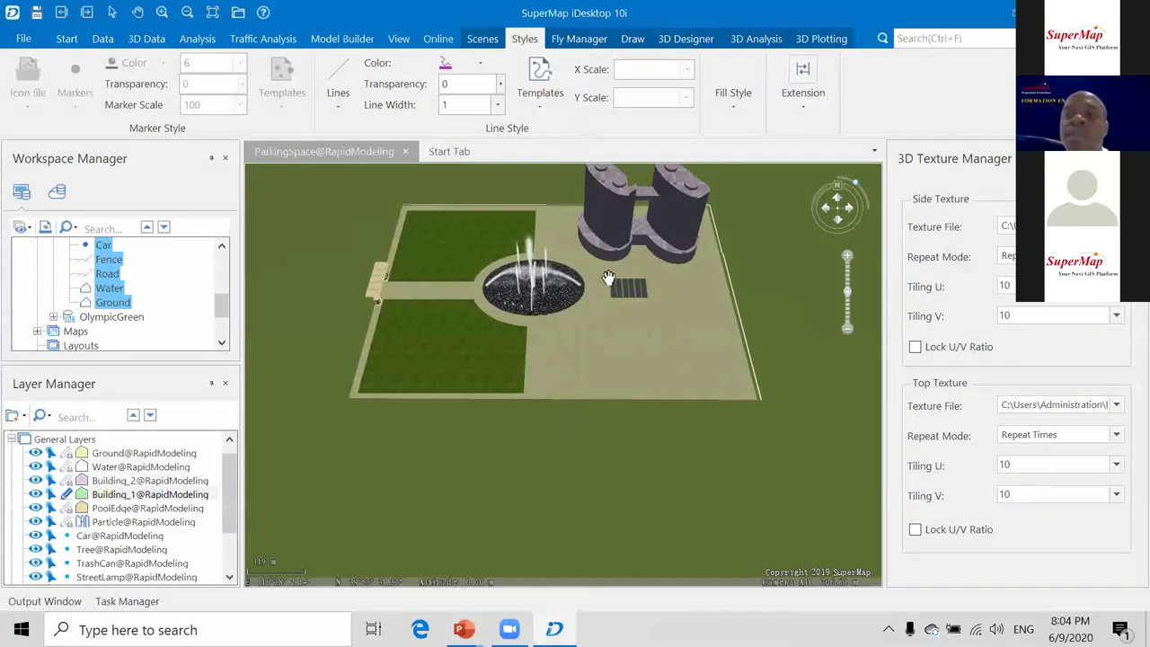
# Replace Building_1's field-based extend altitude with a fixed value of 150, keeping the altitude mode at Absolute.
pyautogui.click(804, 110)
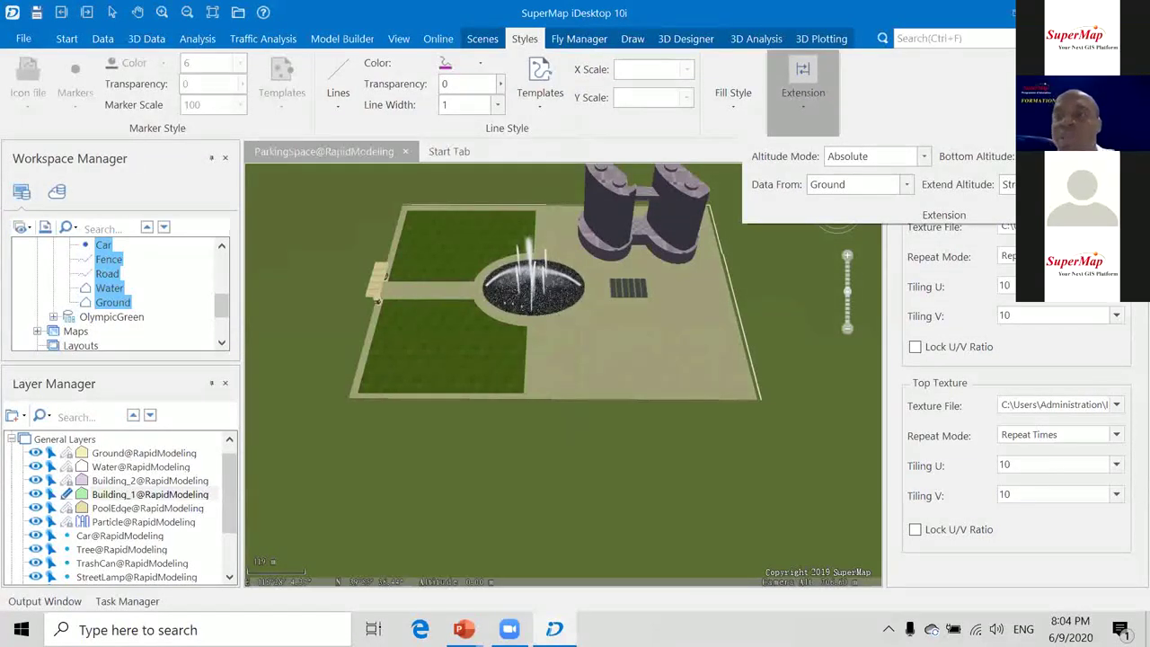
pyautogui.click(913, 117)
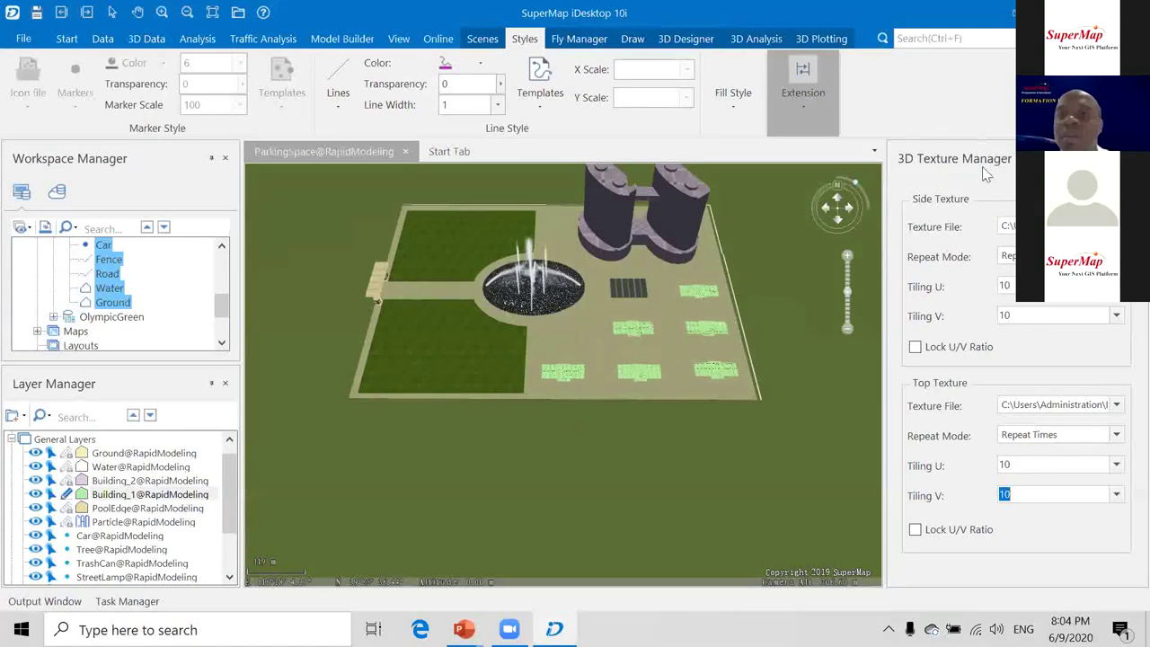
pyautogui.click(816, 126)
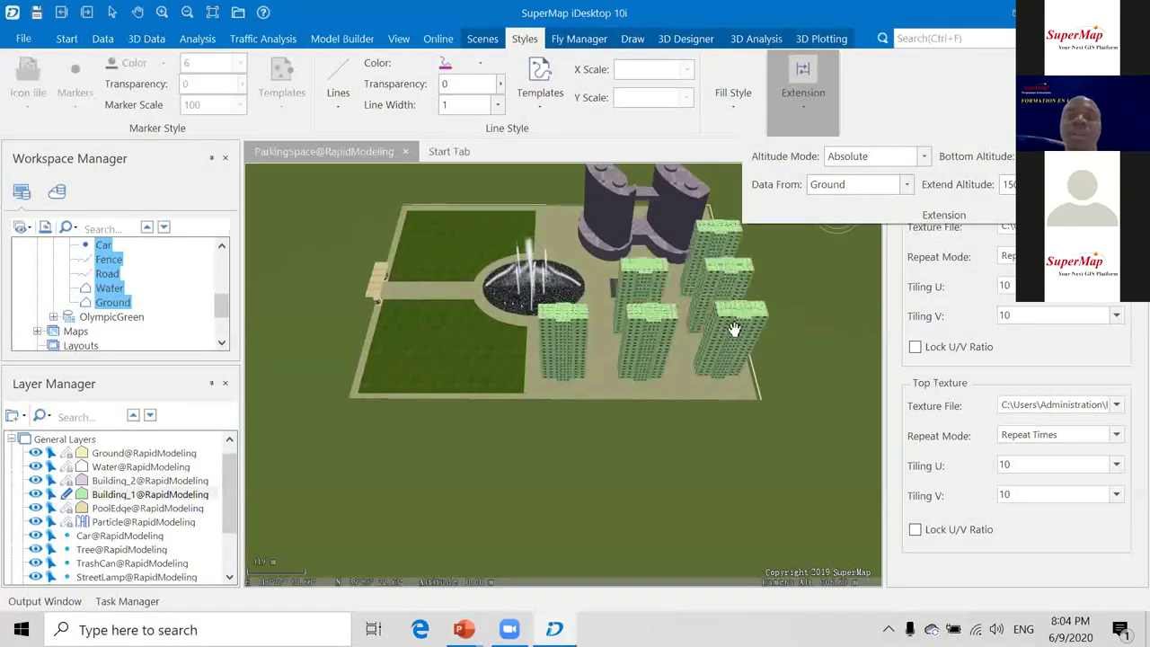
pyautogui.click(686, 295)
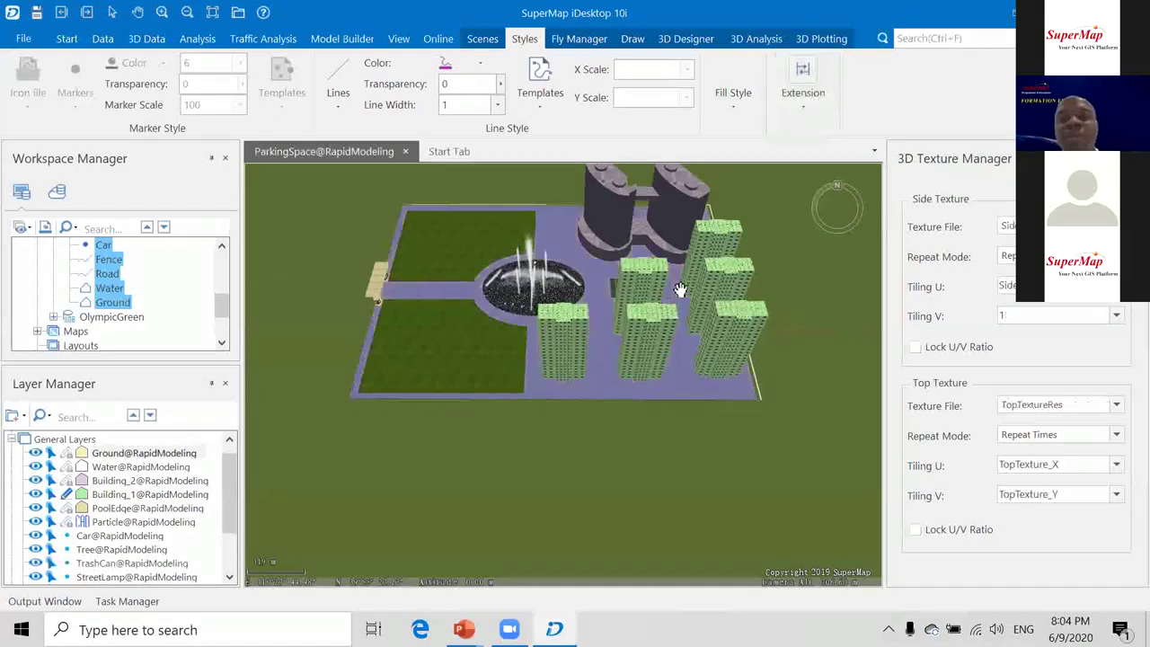
# Examine the extruded and textured Building_1 towers up close, from a low angle and from above.
pyautogui.scroll(5, 681, 286)
pyautogui.scroll(-3, 677, 270)
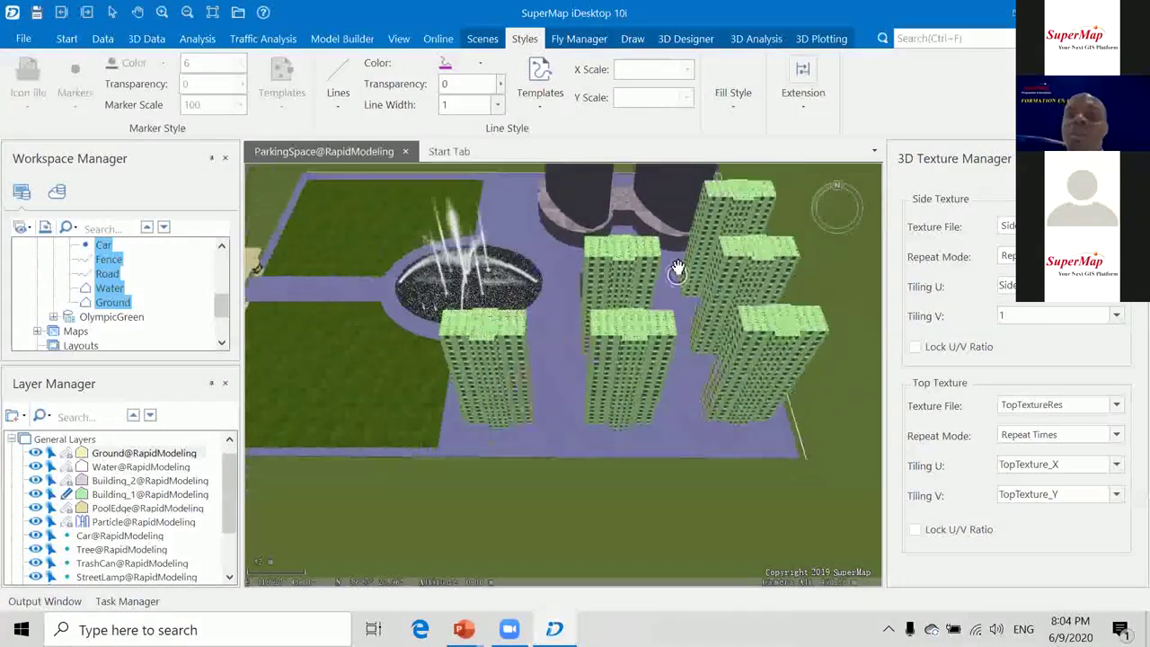
pyautogui.scroll(1, 679, 264)
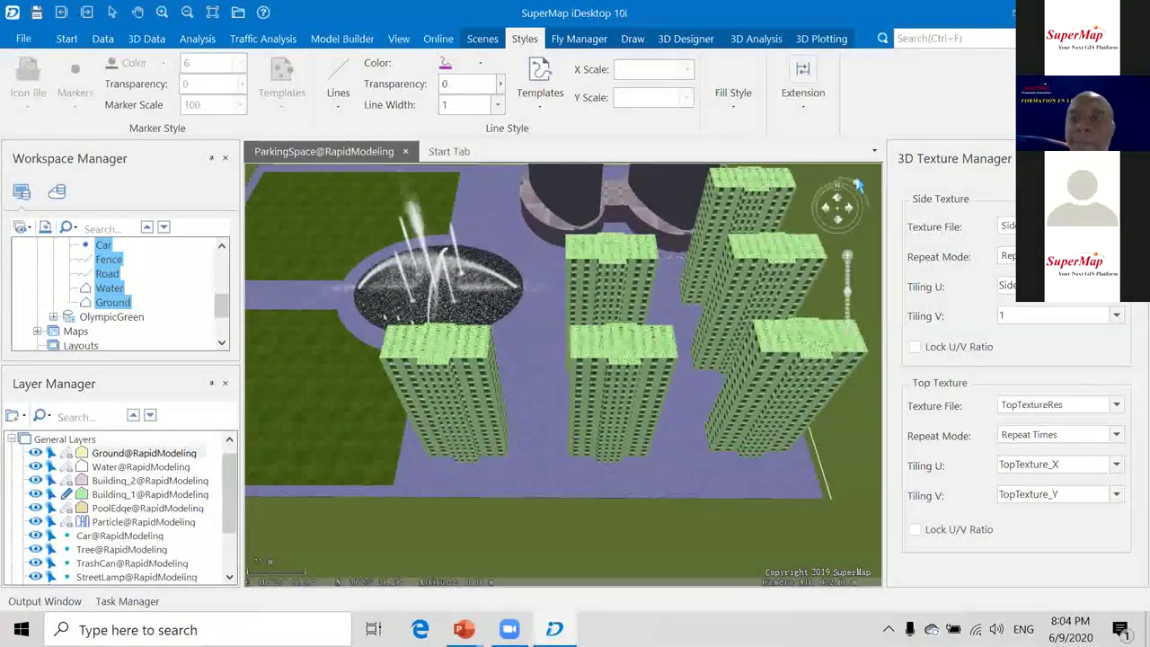
pyautogui.click(838, 196)
pyautogui.scroll(-2, 620, 282)
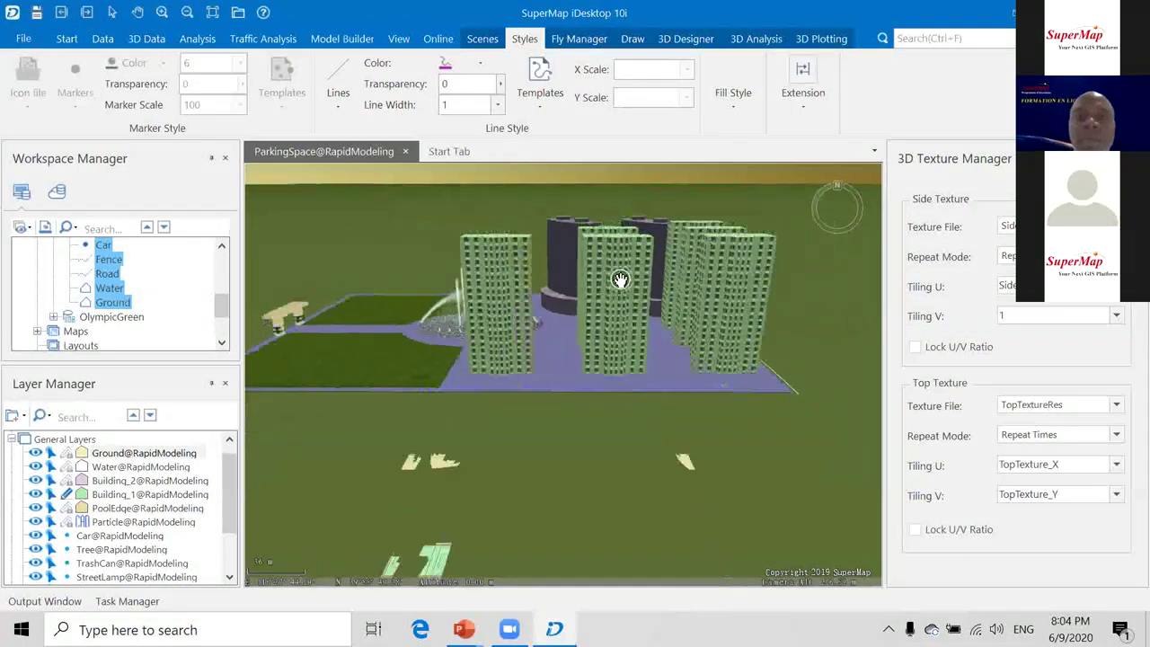
pyautogui.scroll(-3, 620, 286)
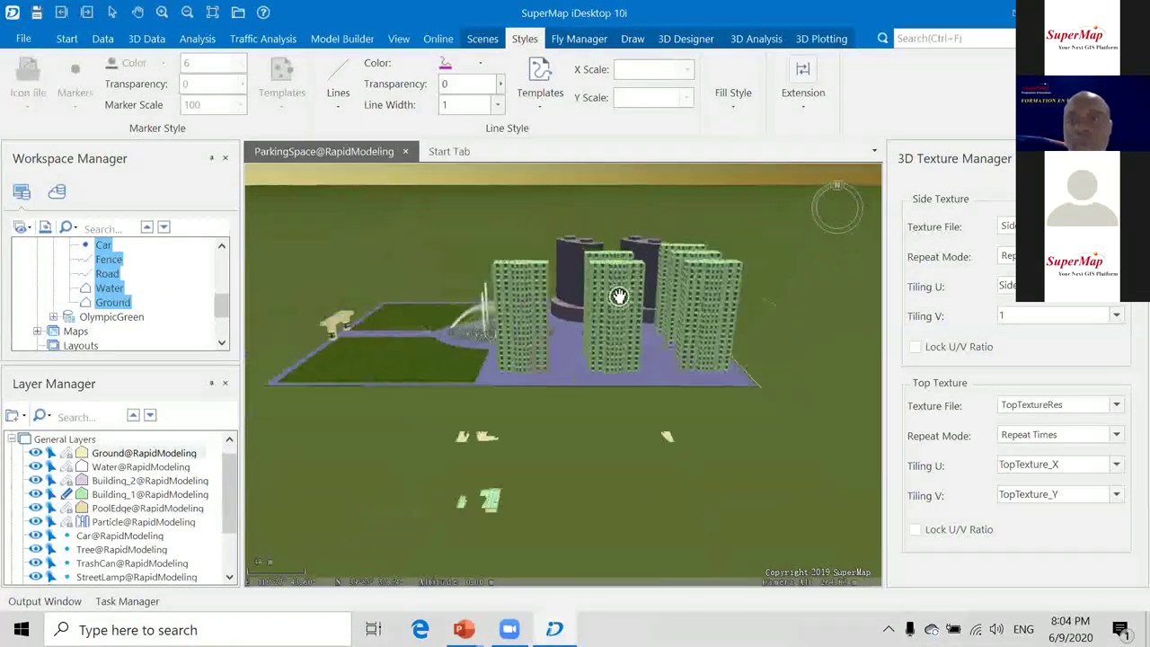
pyautogui.moveTo(869, 202)
pyautogui.moveTo(868, 199); pyautogui.dragTo(857, 189)
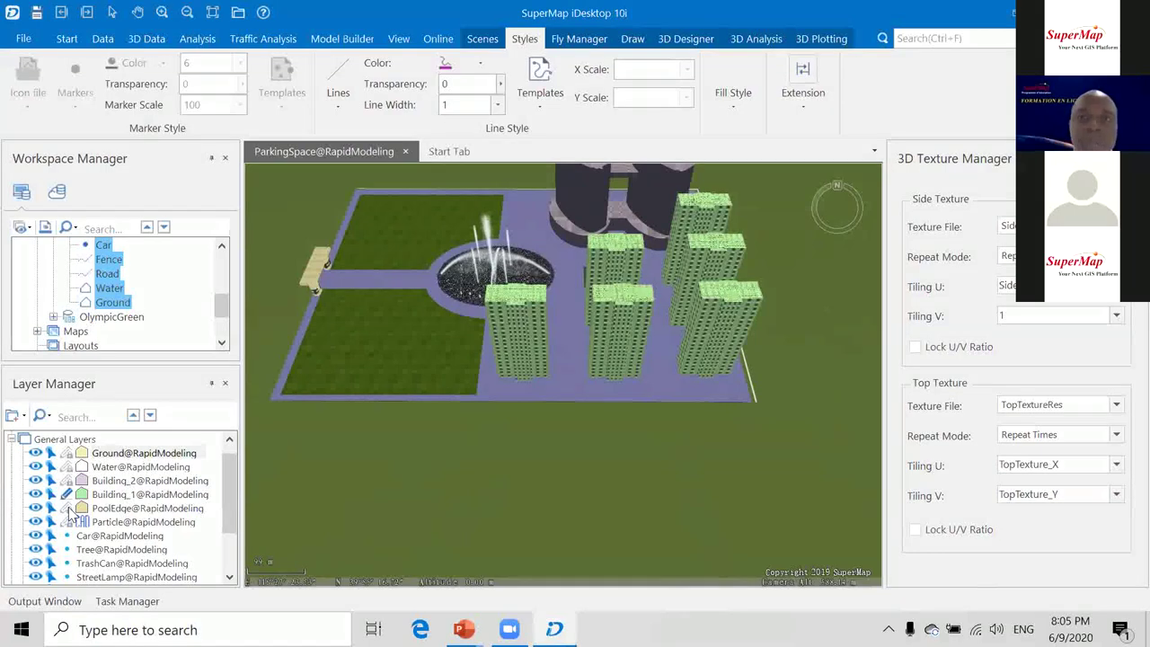
# Make the PoolEdge layer editable, set its altitude mode to Absolute and inspect the rim around the fountain.
pyautogui.click(68, 508)
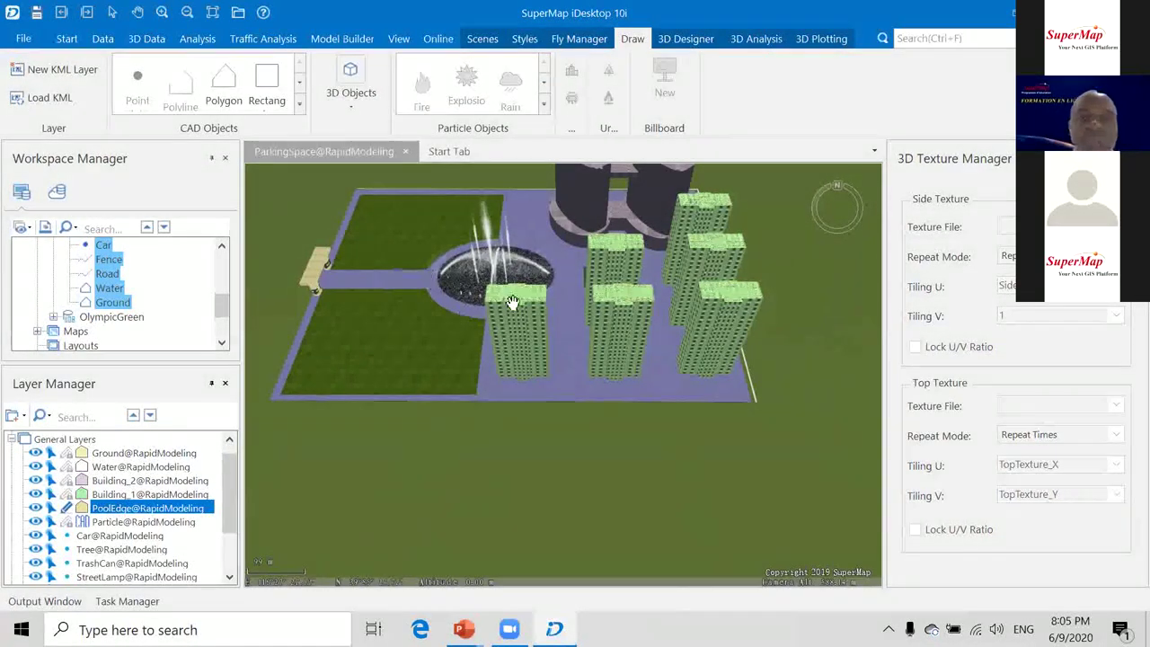
pyautogui.moveTo(511, 365); pyautogui.dragTo(529, 347)
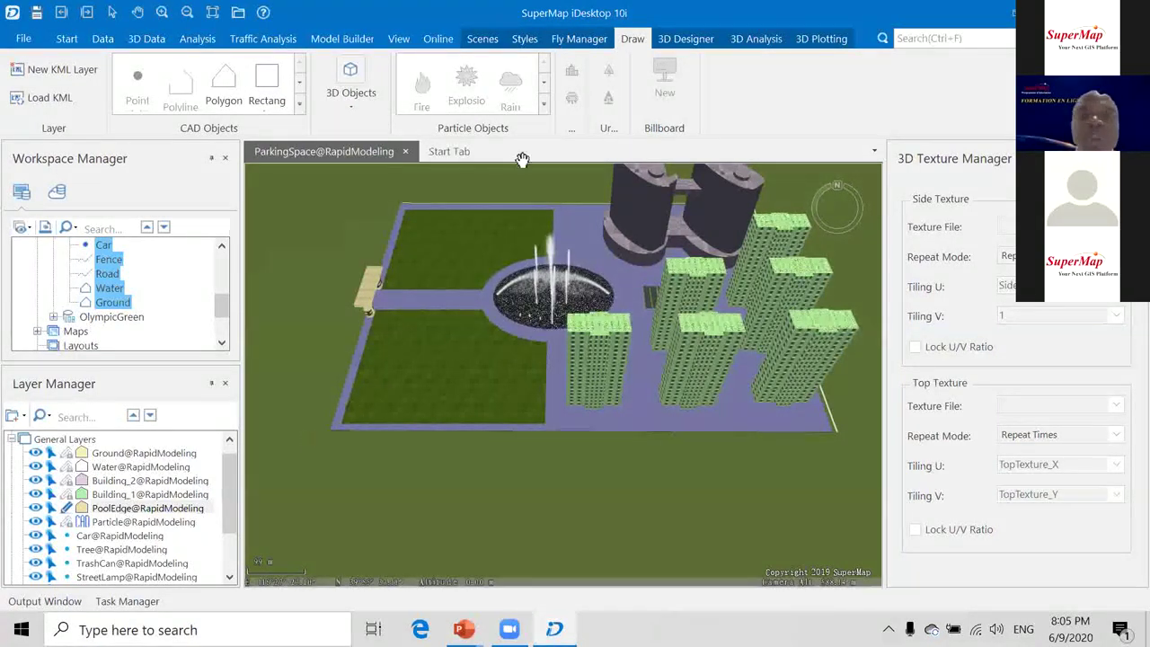
pyautogui.click(126, 508)
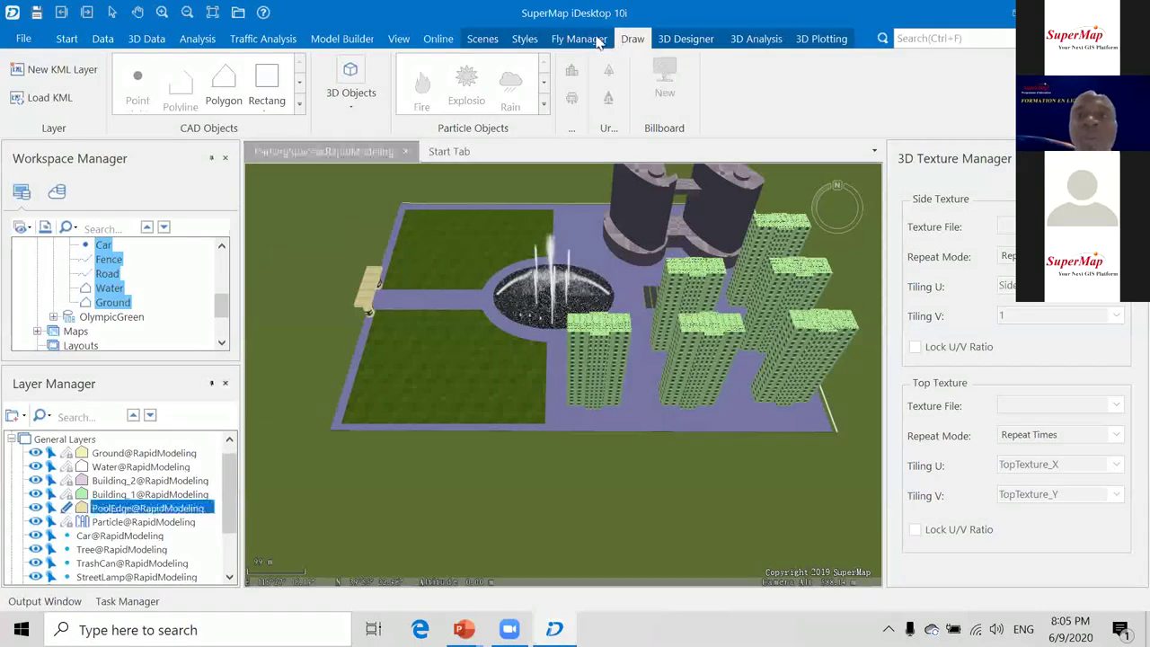
pyautogui.click(524, 38)
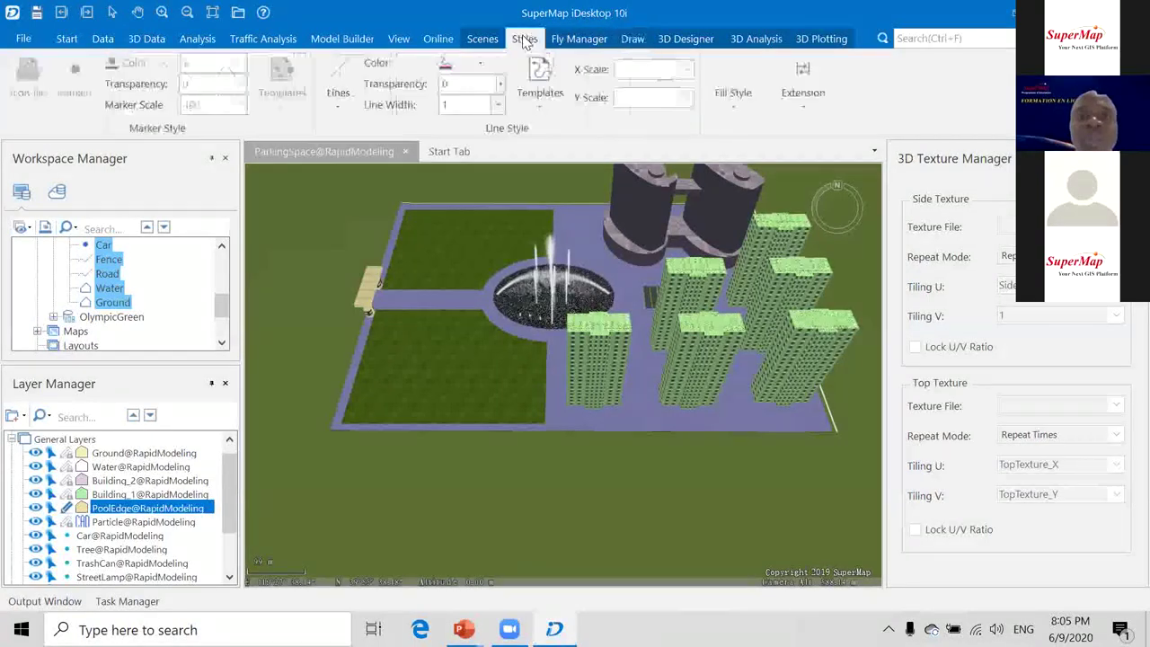
pyautogui.click(801, 104)
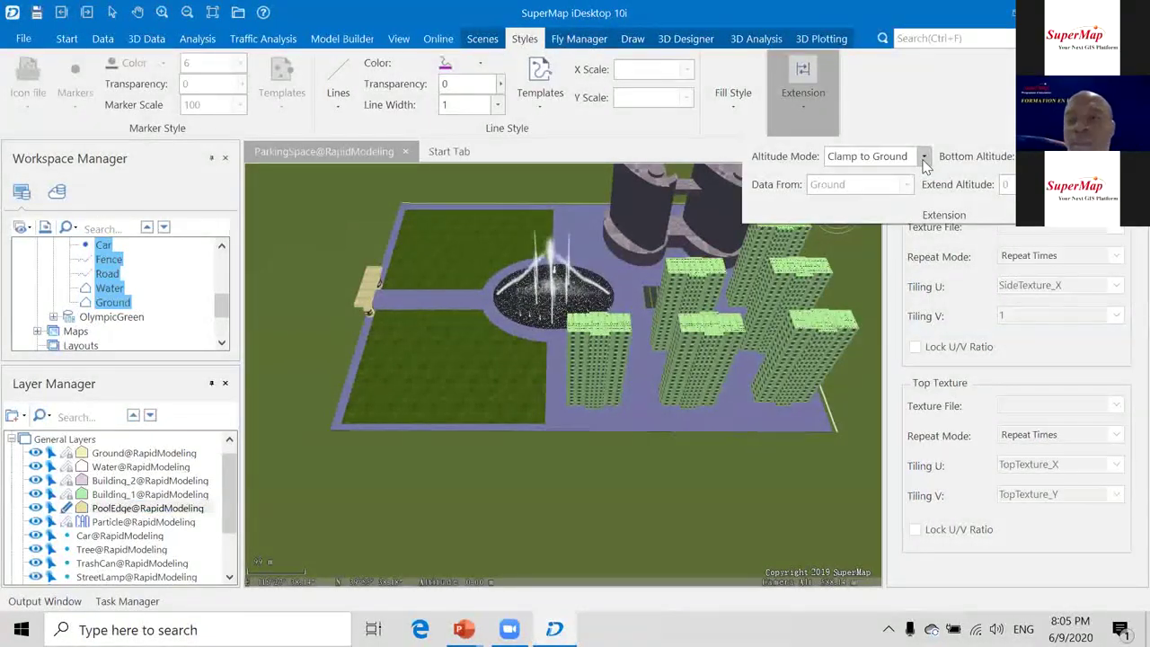
pyautogui.click(923, 160)
pyautogui.click(885, 189)
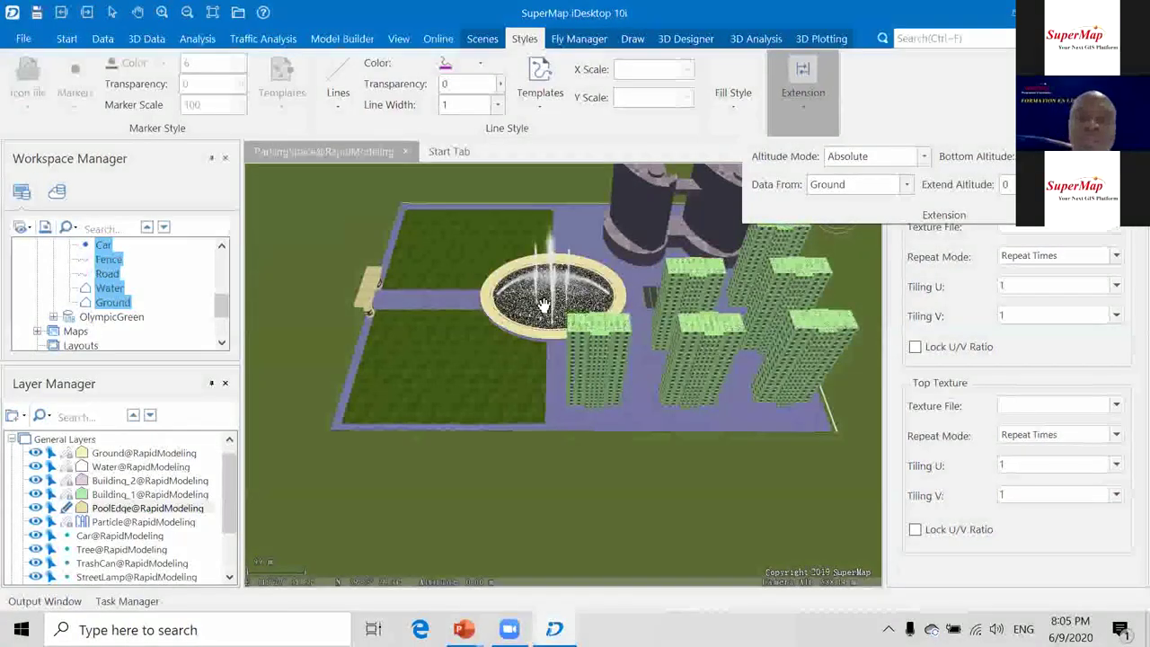
pyautogui.scroll(2, 543, 306)
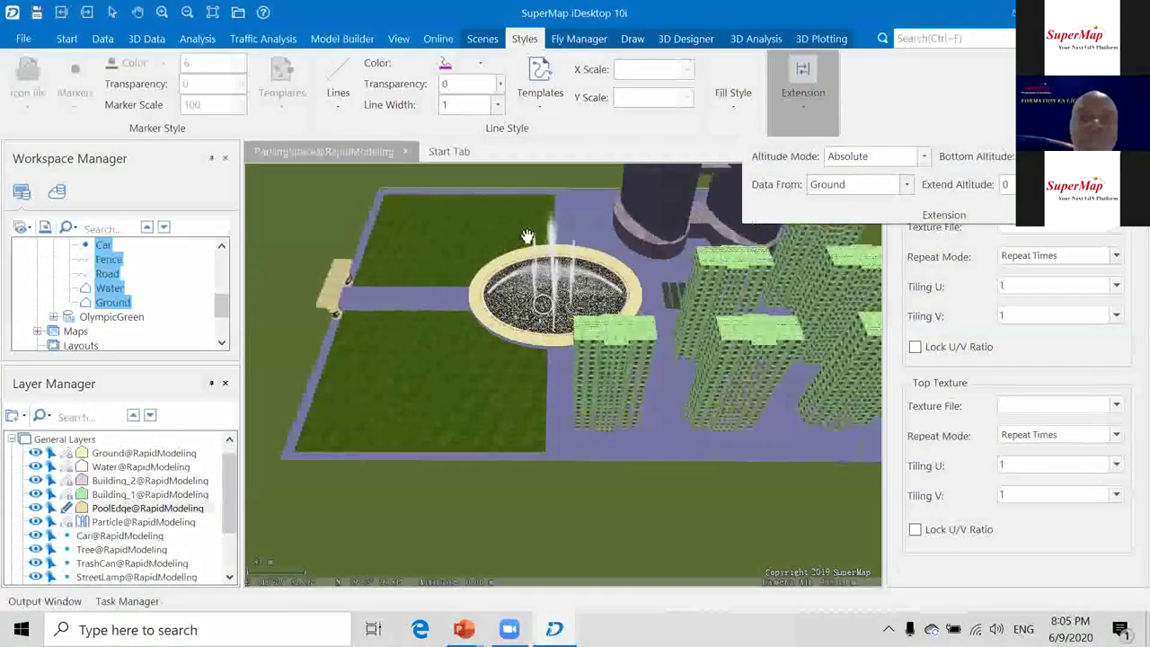
# Assign the 3D marker symbol 小车_02 to the Car layer through its layer style settings.
pyautogui.click(97, 536)
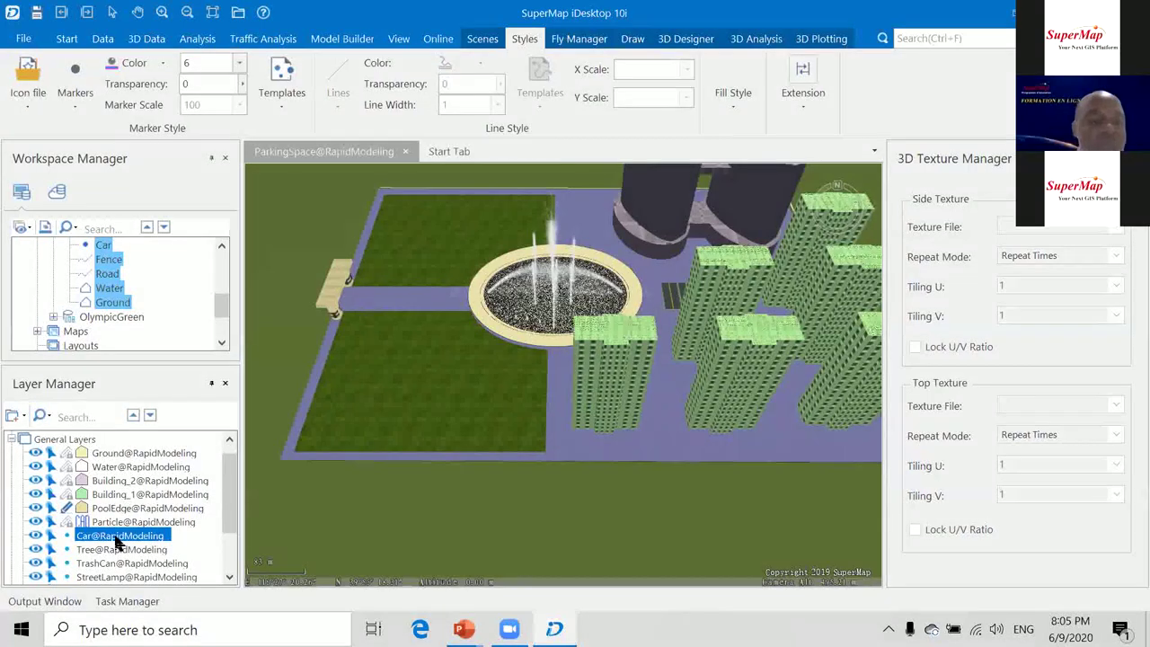
pyautogui.rightClick(119, 539)
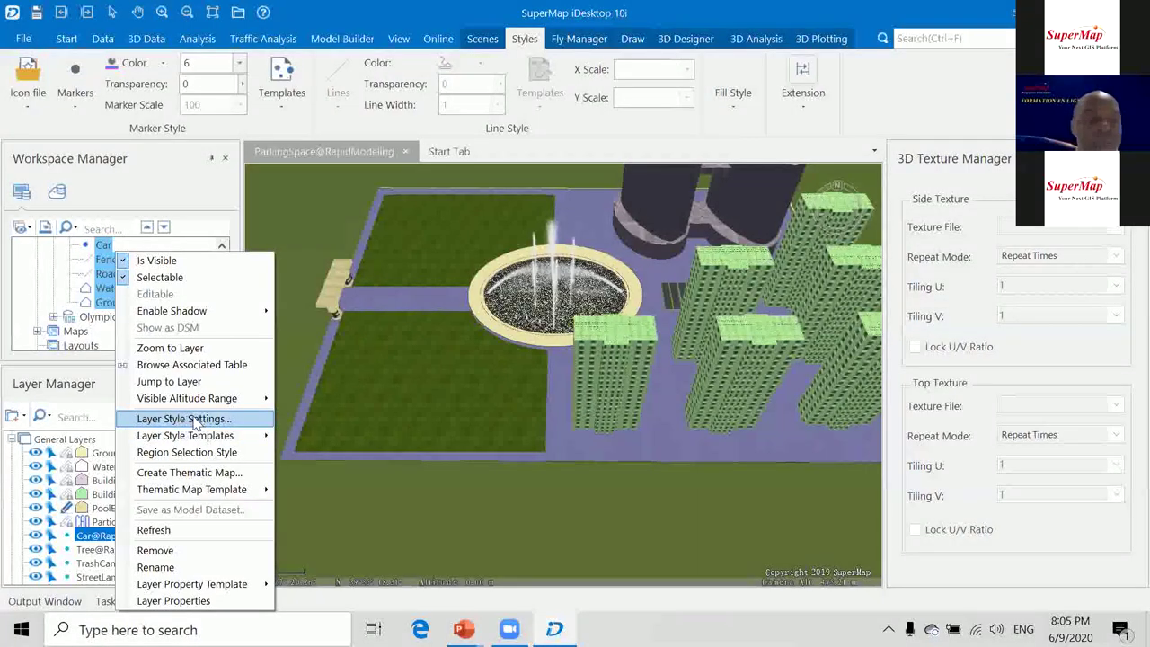
pyautogui.click(643, 357)
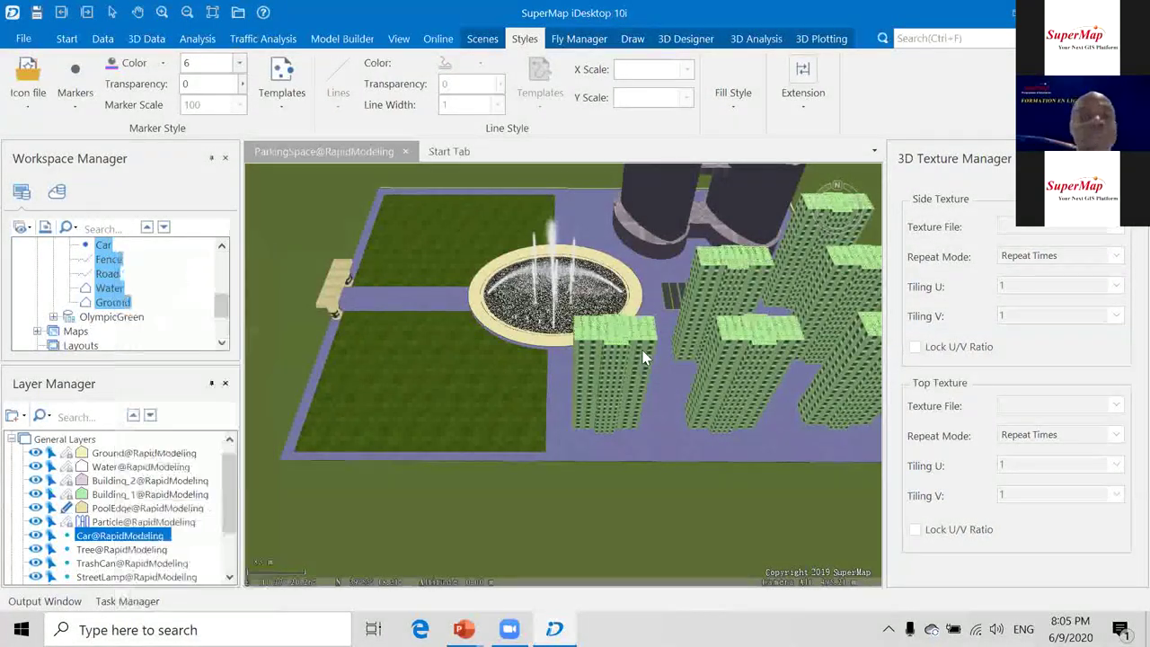
pyautogui.click(421, 202)
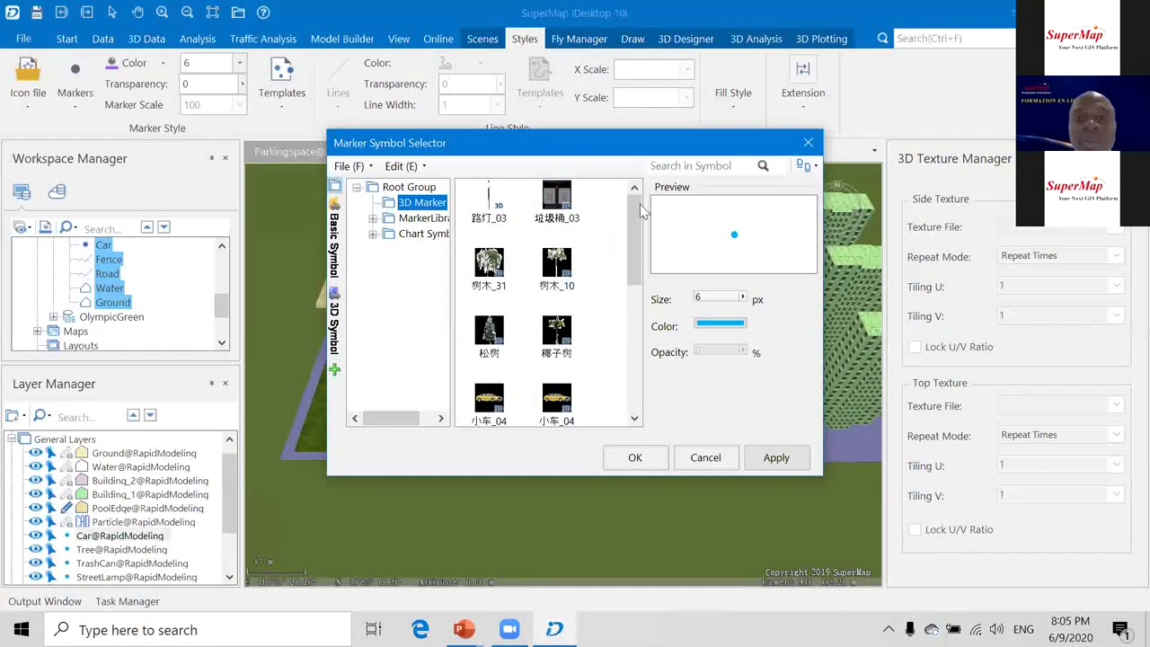
pyautogui.scroll(-5, 642, 218)
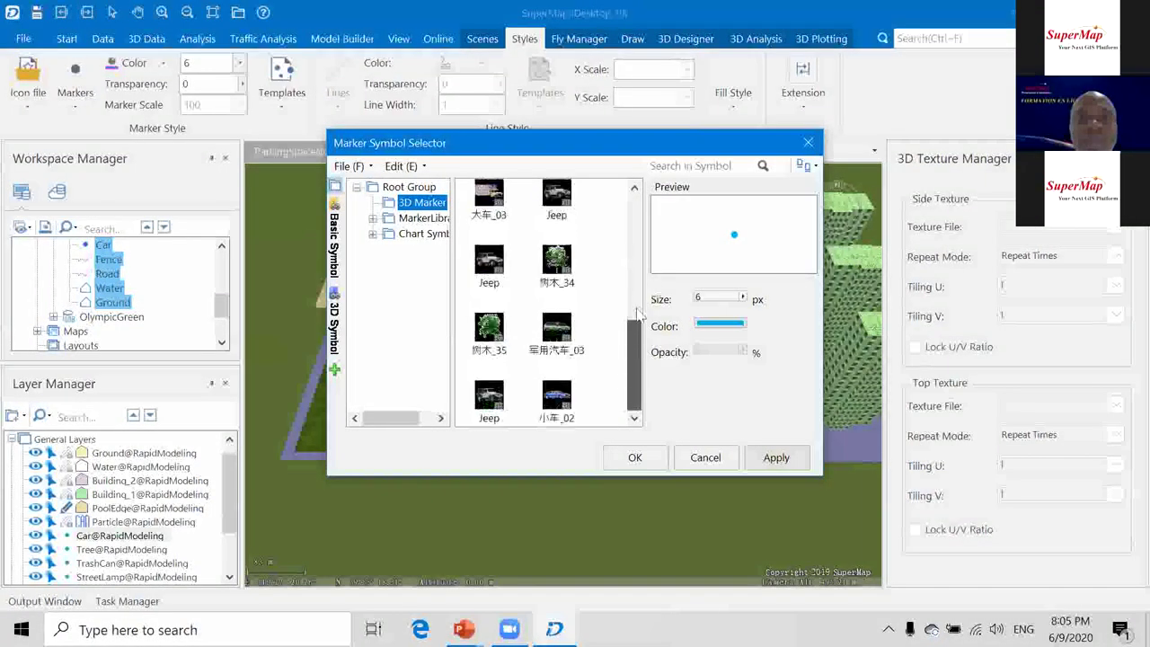
pyautogui.scroll(3, 635, 314)
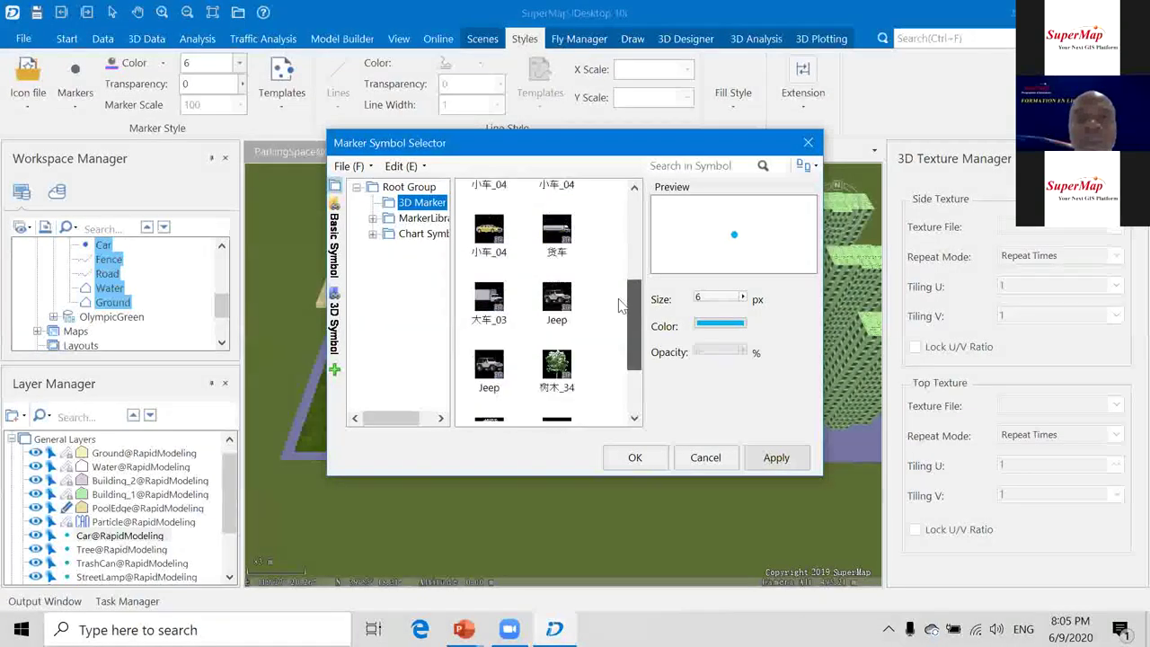
pyautogui.scroll(-2, 627, 319)
pyautogui.scroll(-1, 633, 321)
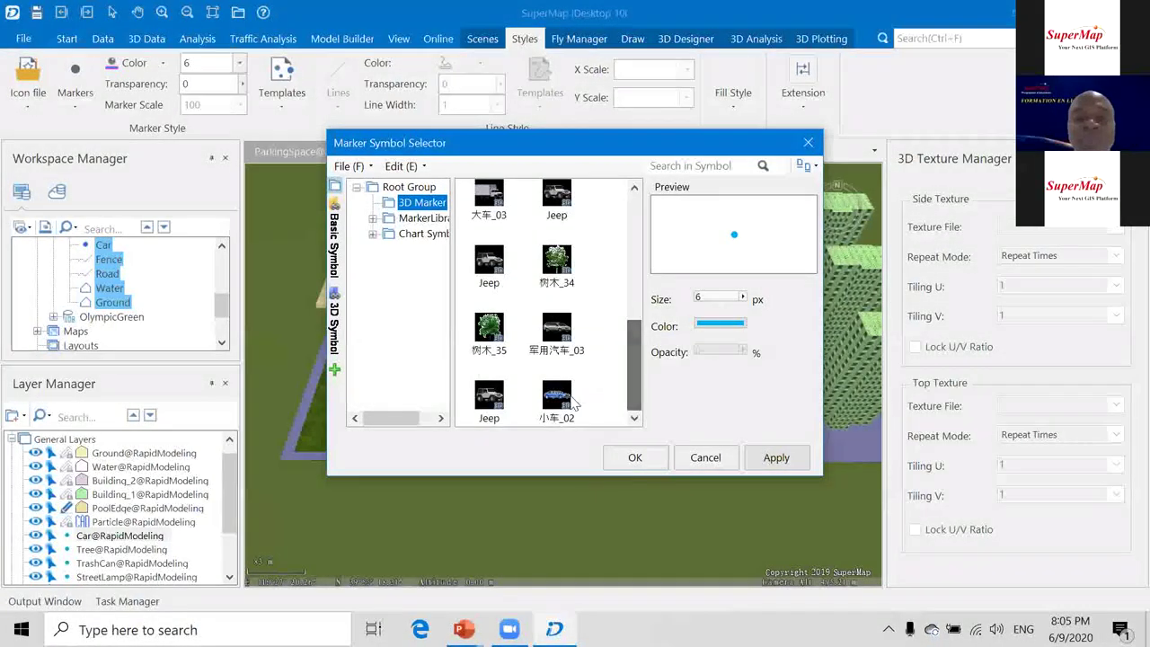
pyautogui.click(559, 398)
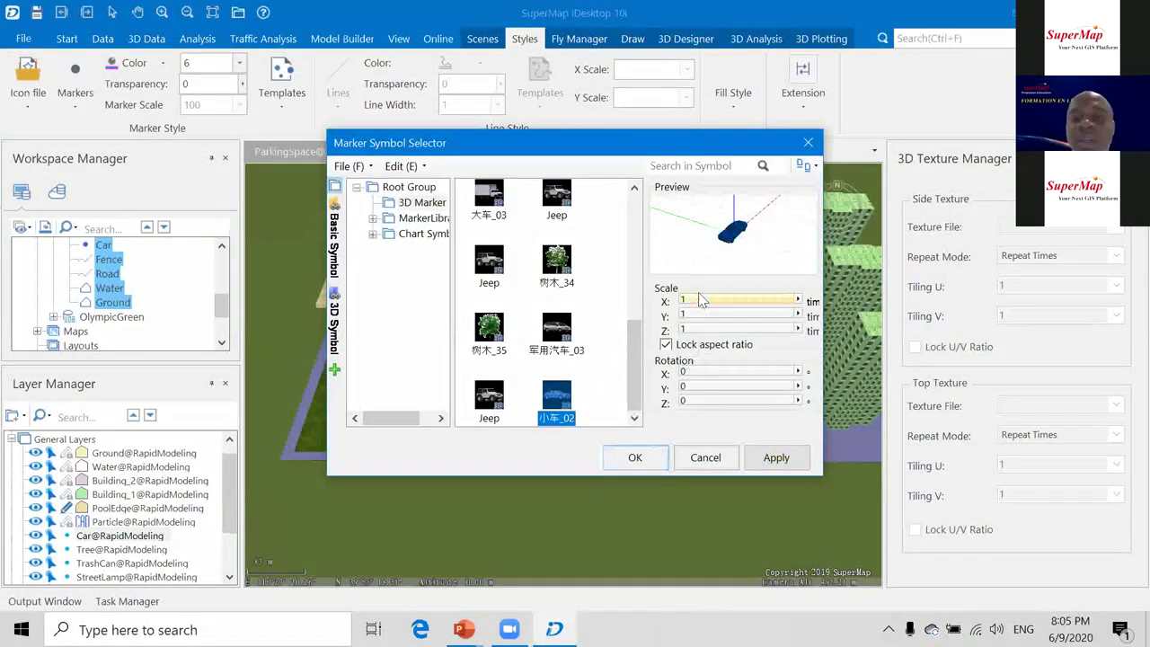
pyautogui.doubleClick(685, 299)
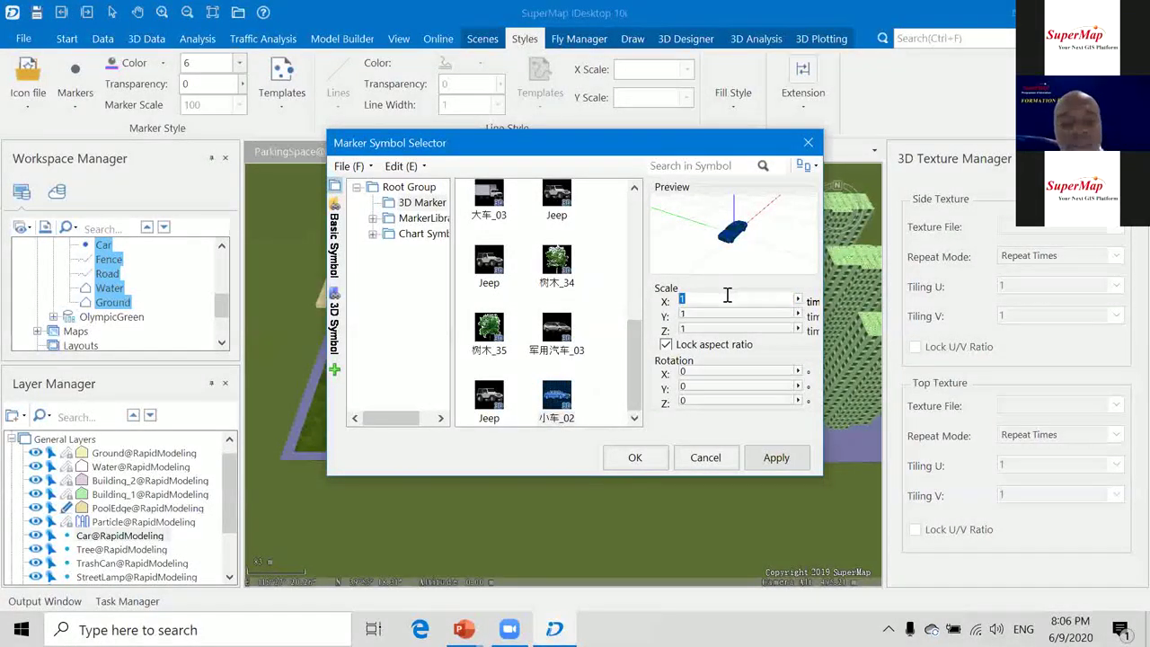
pyautogui.click(643, 455)
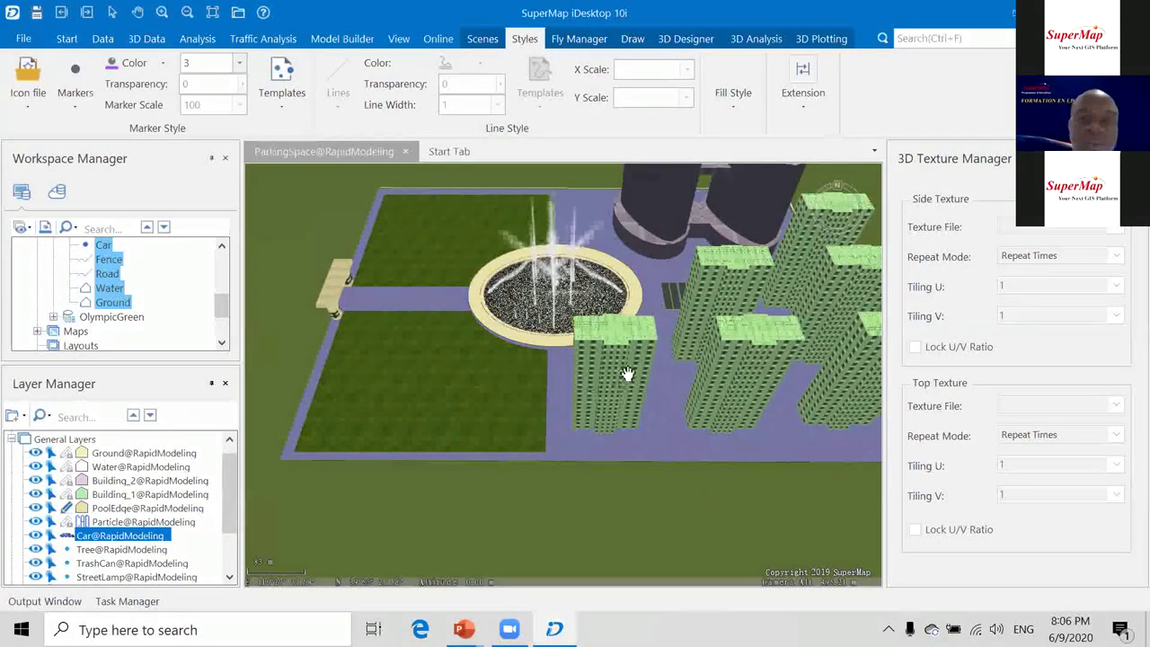
# Set the Car layer's altitude mode to Absolute.
pyautogui.click(663, 432)
pyautogui.moveTo(665, 327); pyautogui.dragTo(644, 378)
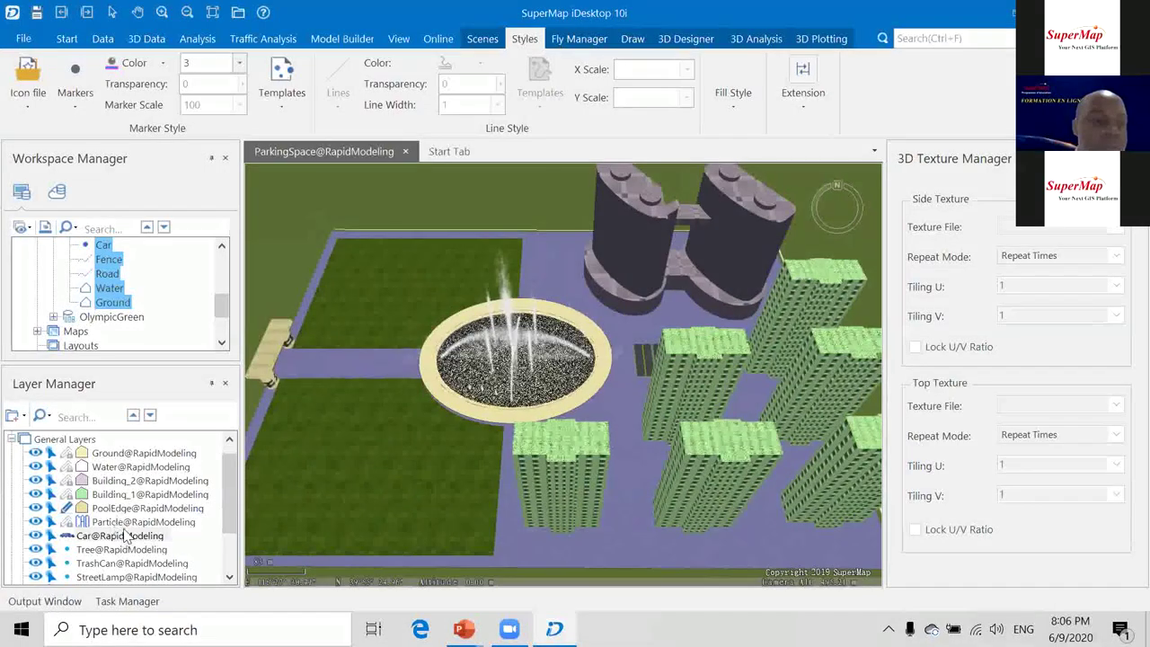
pyautogui.click(123, 537)
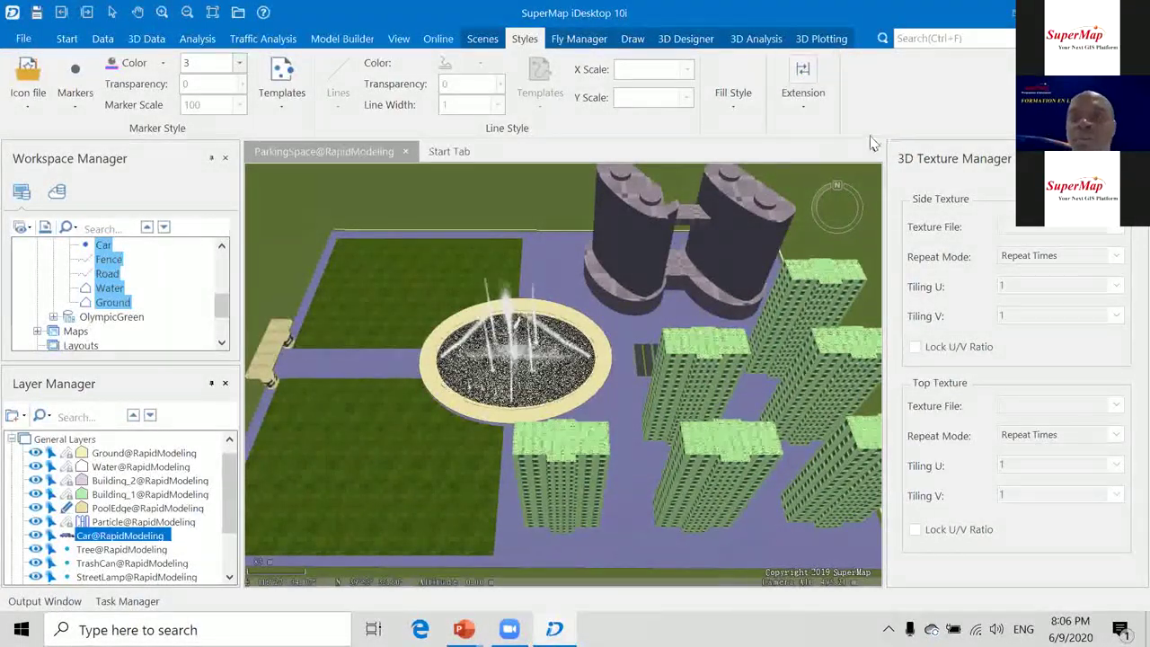
pyautogui.click(801, 113)
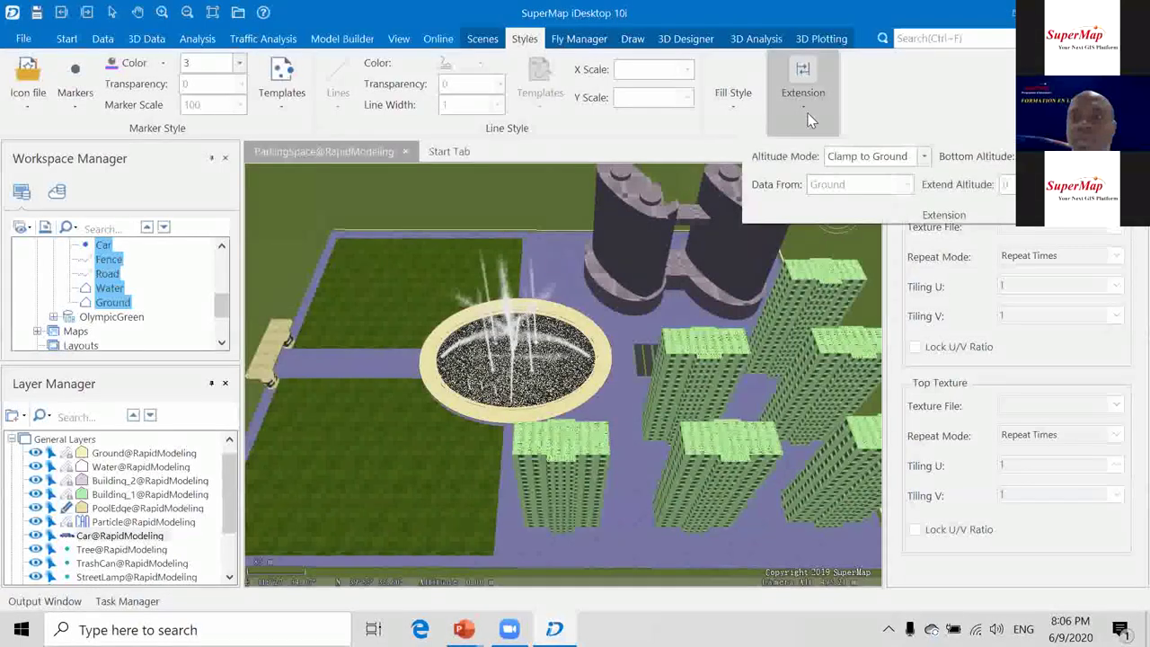
pyautogui.click(924, 156)
pyautogui.click(849, 180)
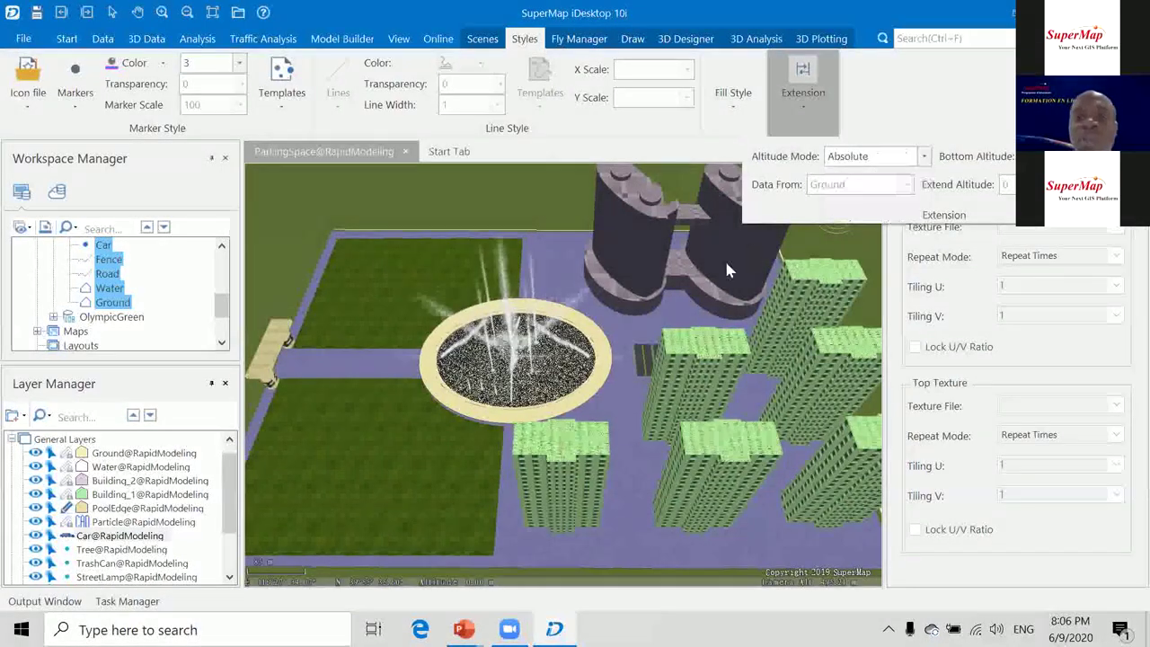
# Examine the car symbols on the parking space beside the fountain and check the Car layer's extension settings.
pyautogui.click(637, 393)
pyautogui.scroll(2, 641, 424)
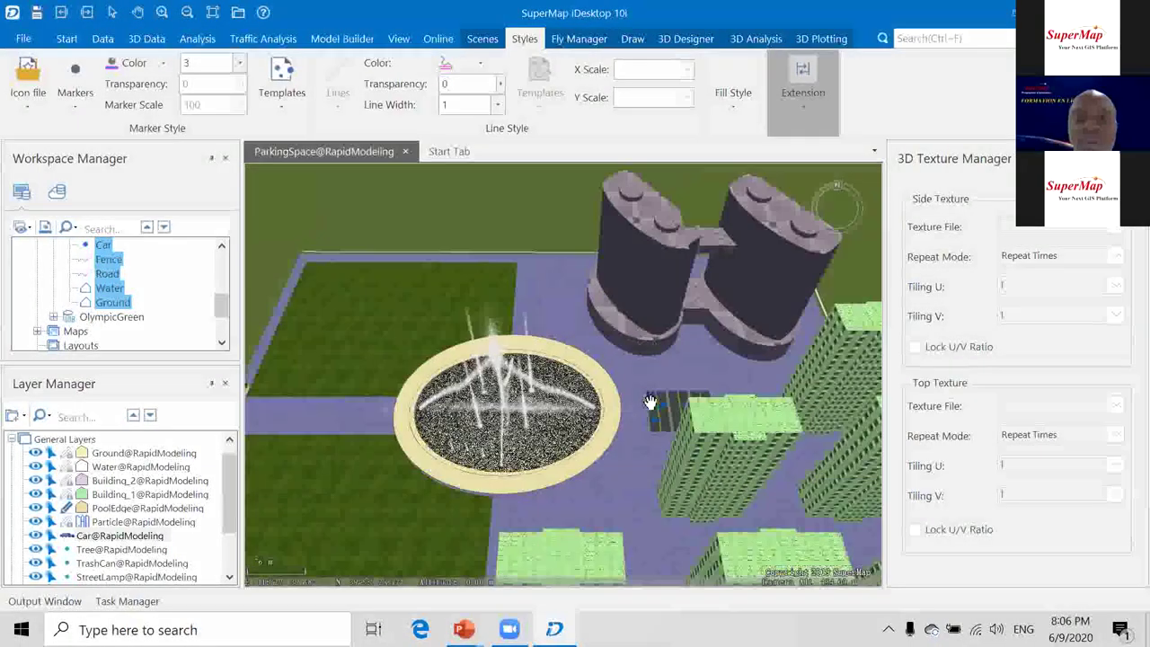
pyautogui.scroll(5, 650, 401)
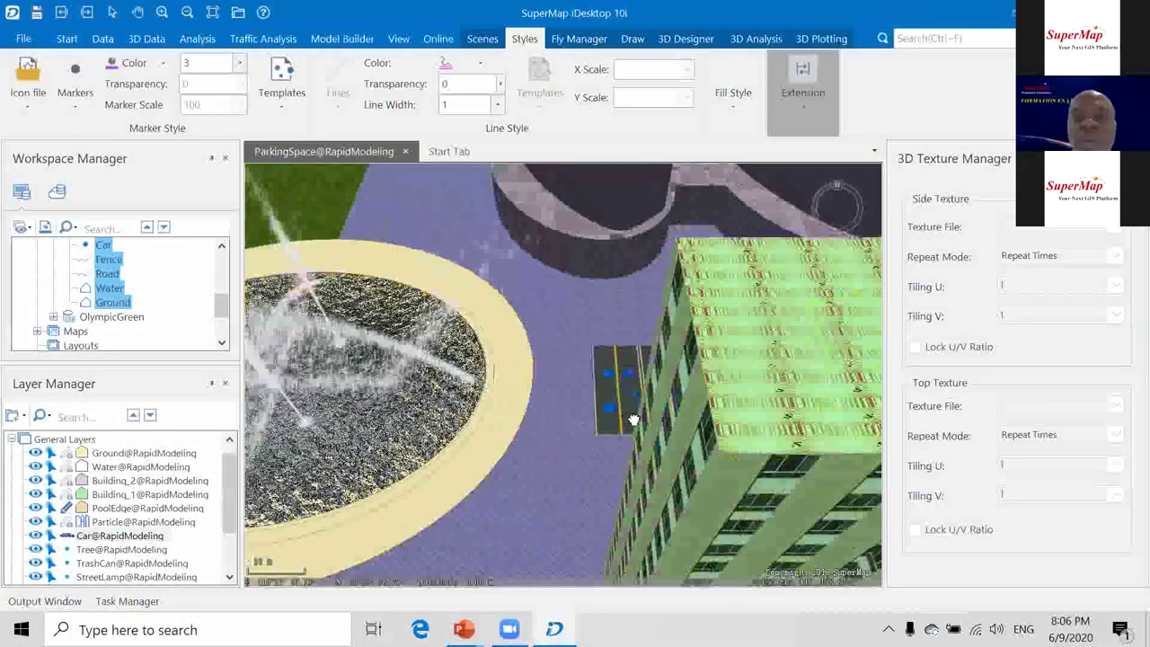
pyautogui.moveTo(634, 419); pyautogui.dragTo(693, 396)
pyautogui.moveTo(635, 318); pyautogui.dragTo(590, 439, button='middle')
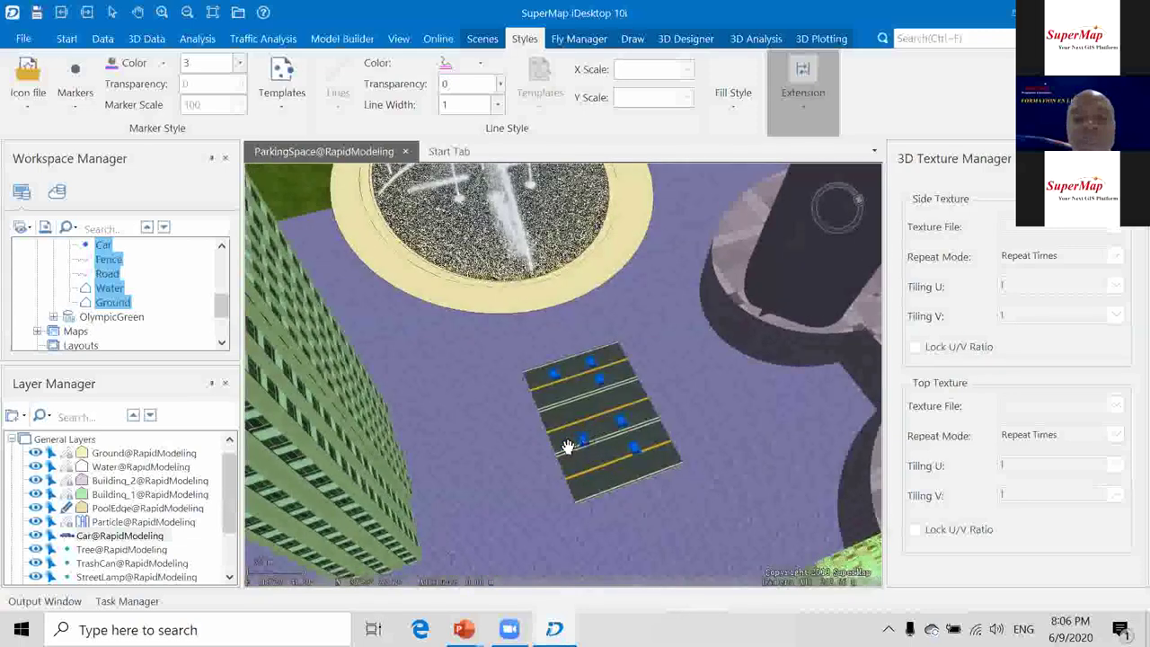
pyautogui.scroll(3, 587, 436)
pyautogui.moveTo(567, 438); pyautogui.dragTo(523, 369)
pyautogui.scroll(-1, 524, 369)
pyautogui.scroll(1, 525, 366)
pyautogui.scroll(-2, 523, 367)
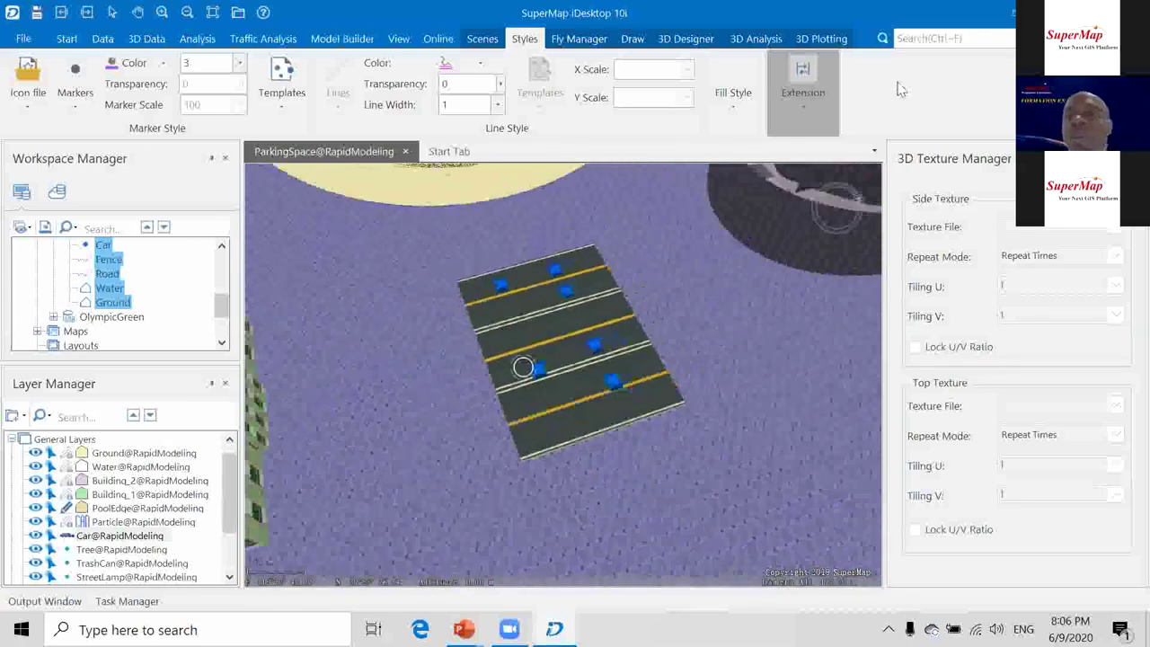
pyautogui.click(795, 105)
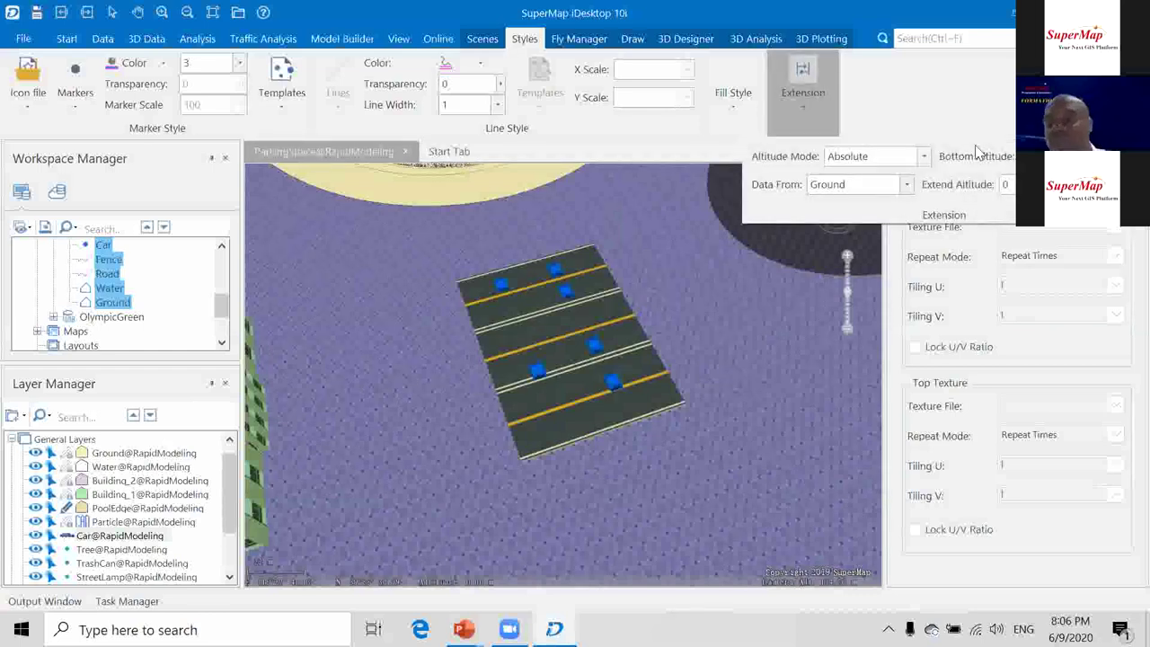
# Inspect the blue car models up close on the parking lanes and from above among the surrounding buildings.
pyautogui.scroll(5, 597, 350)
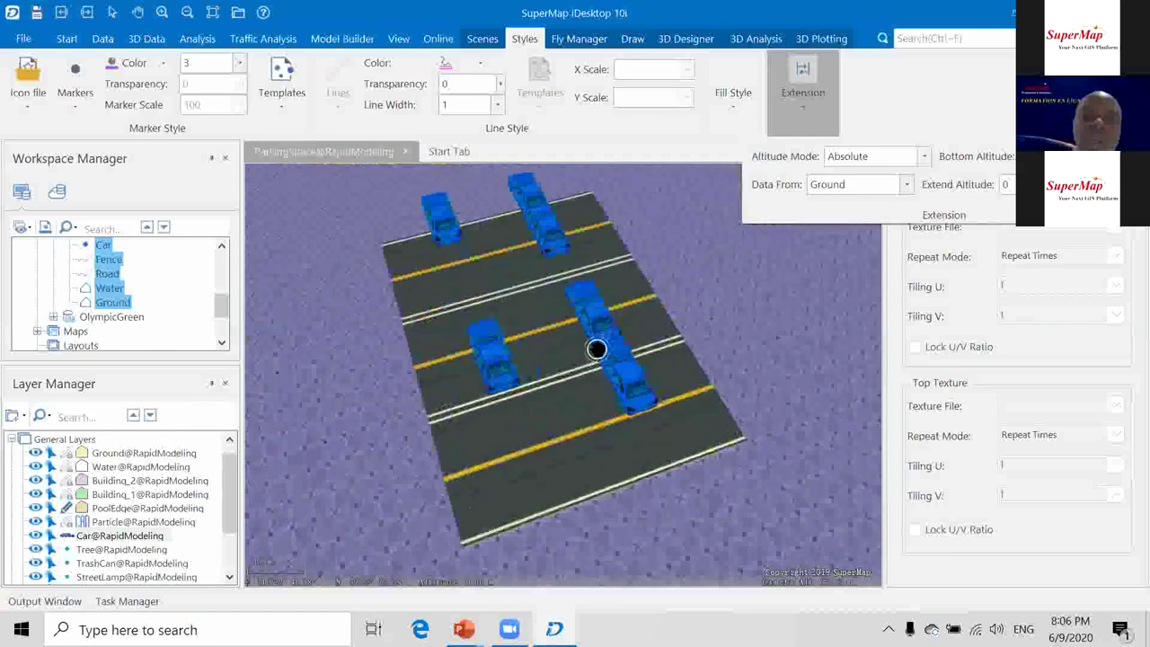
pyautogui.scroll(-2, 551, 300)
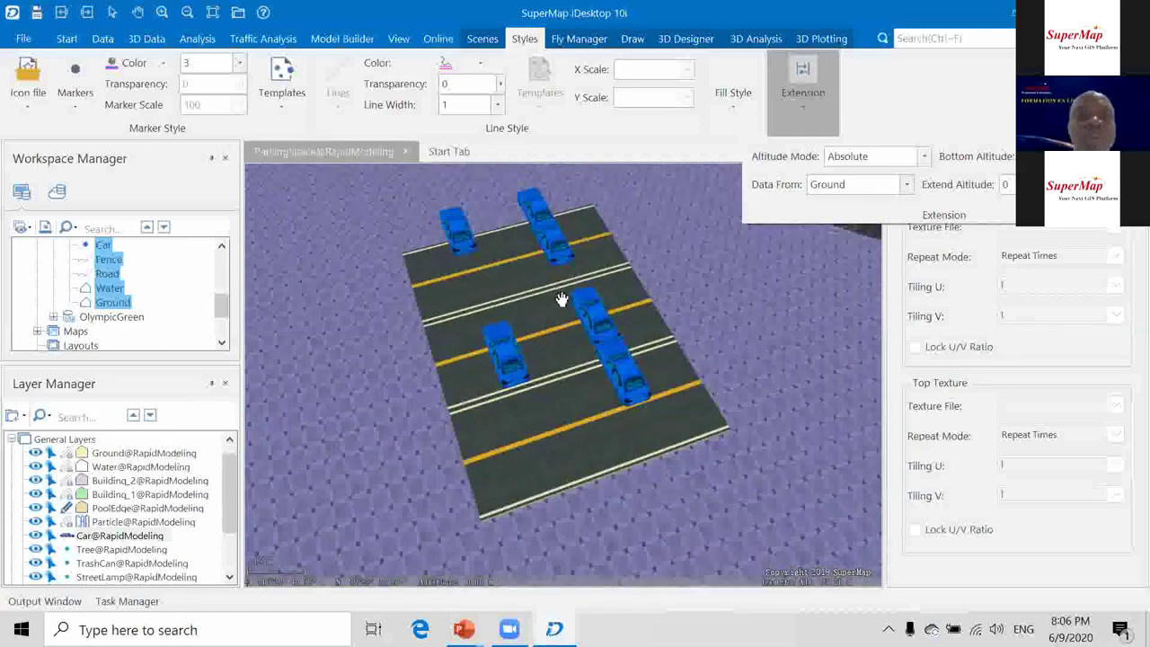
pyautogui.scroll(2, 594, 403)
pyautogui.moveTo(564, 410); pyautogui.dragTo(643, 347, button='middle')
pyautogui.scroll(-2, 642, 348)
pyautogui.scroll(-6, 639, 341)
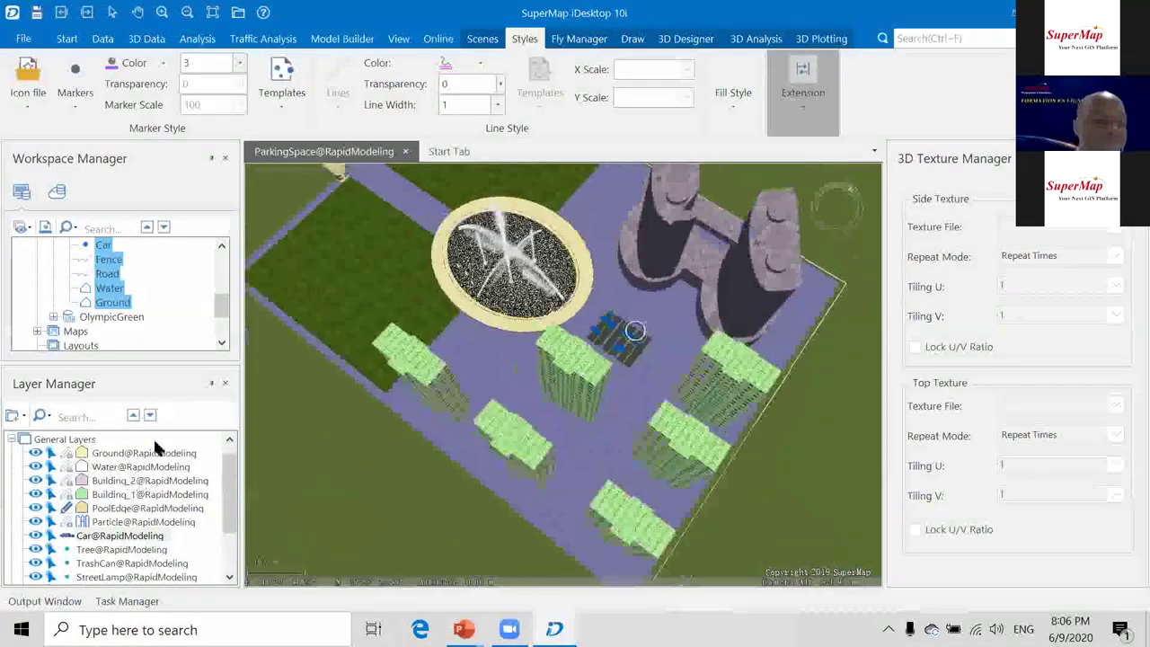
pyautogui.scroll(-2, 93, 537)
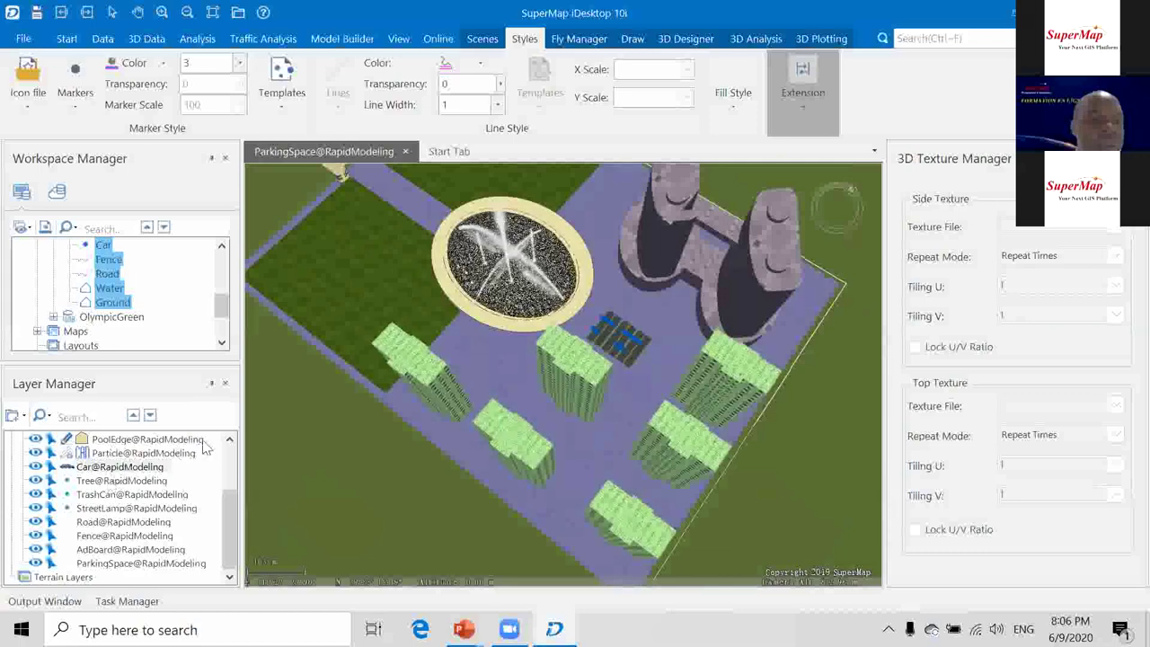
pyautogui.scroll(2, 715, 347)
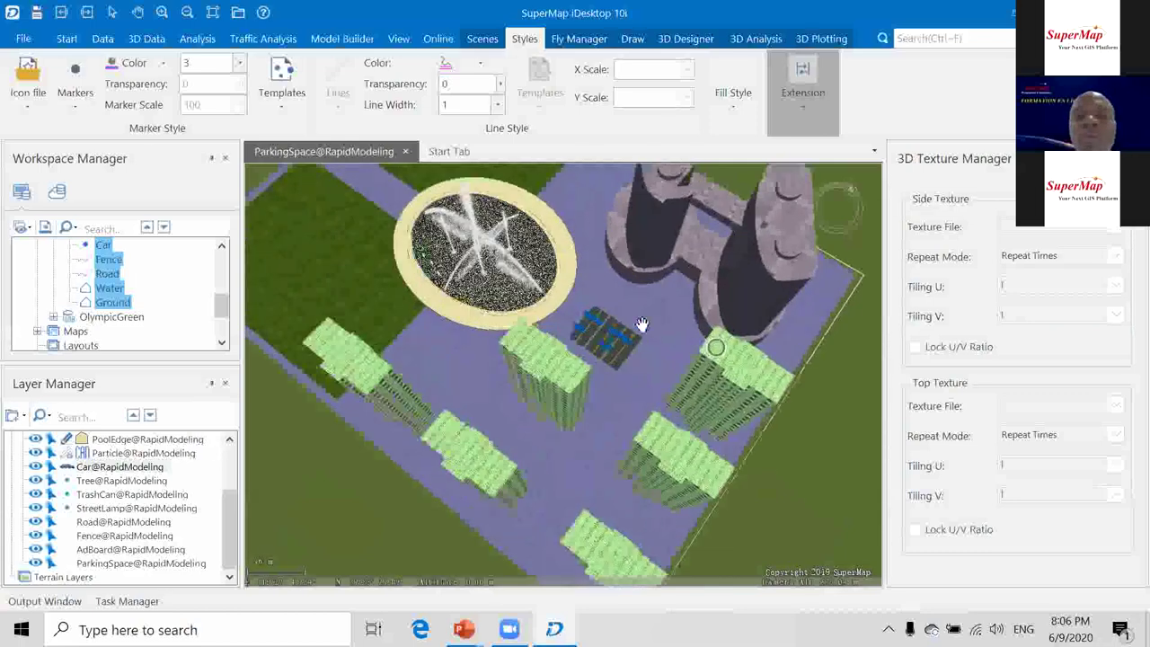
pyautogui.scroll(3, 641, 323)
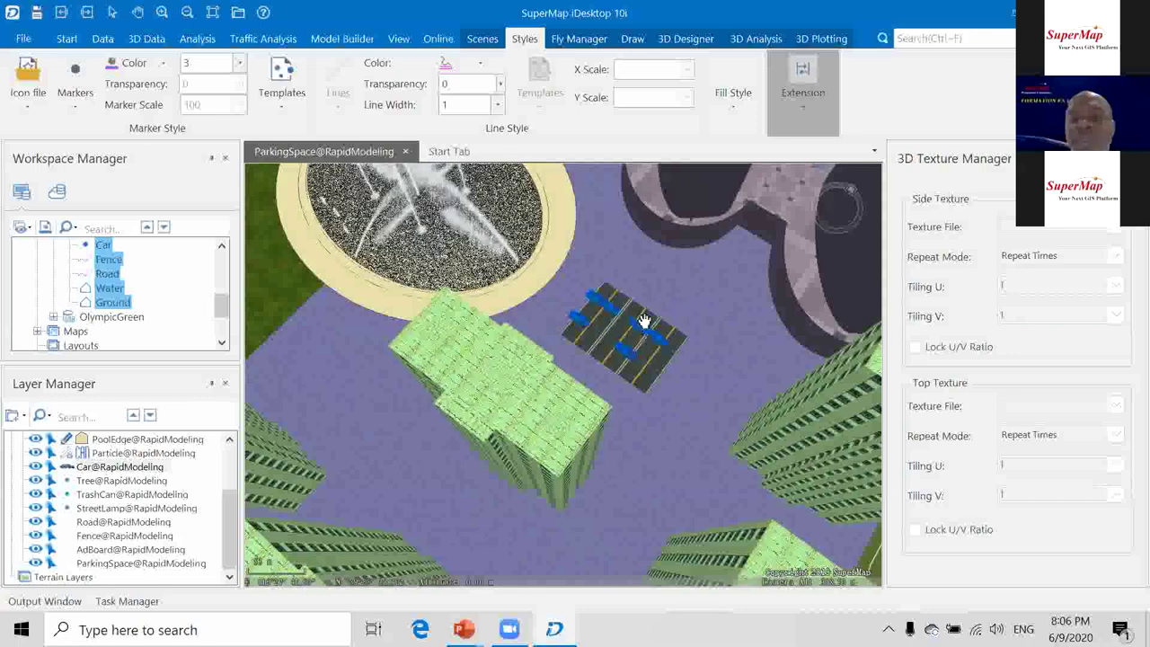
pyautogui.scroll(4, 643, 322)
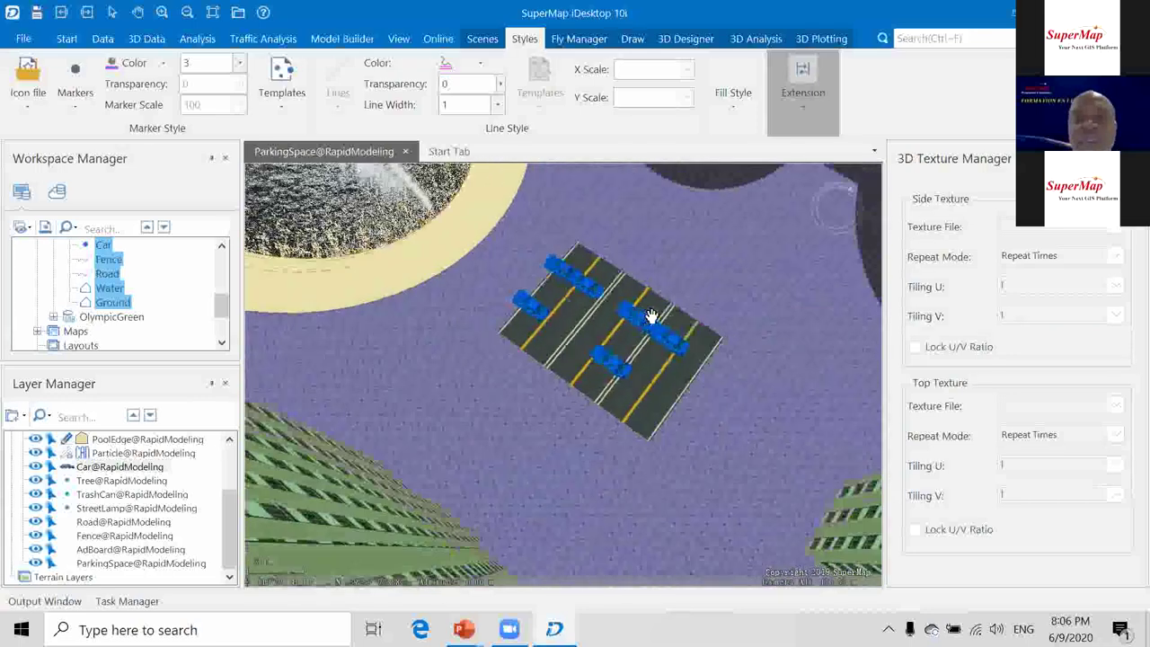
pyautogui.scroll(-2, 643, 321)
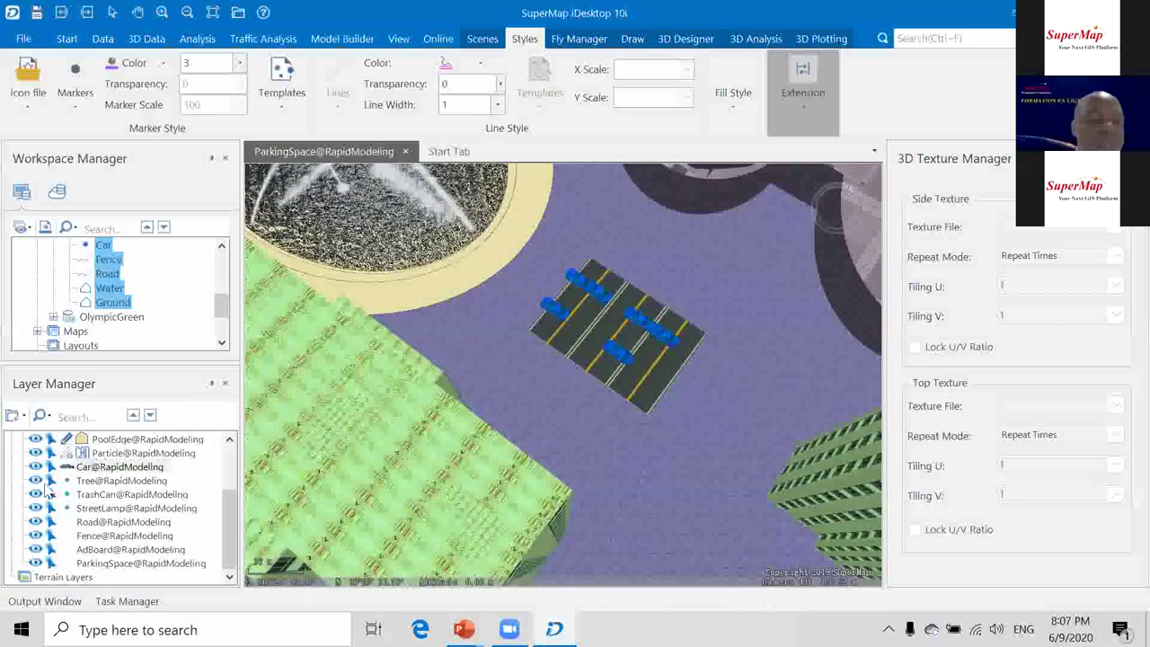
# Create a thematic map from the Car layer using the Default template of Unique Values Map.
pyautogui.click(119, 467)
pyautogui.rightClick(123, 471)
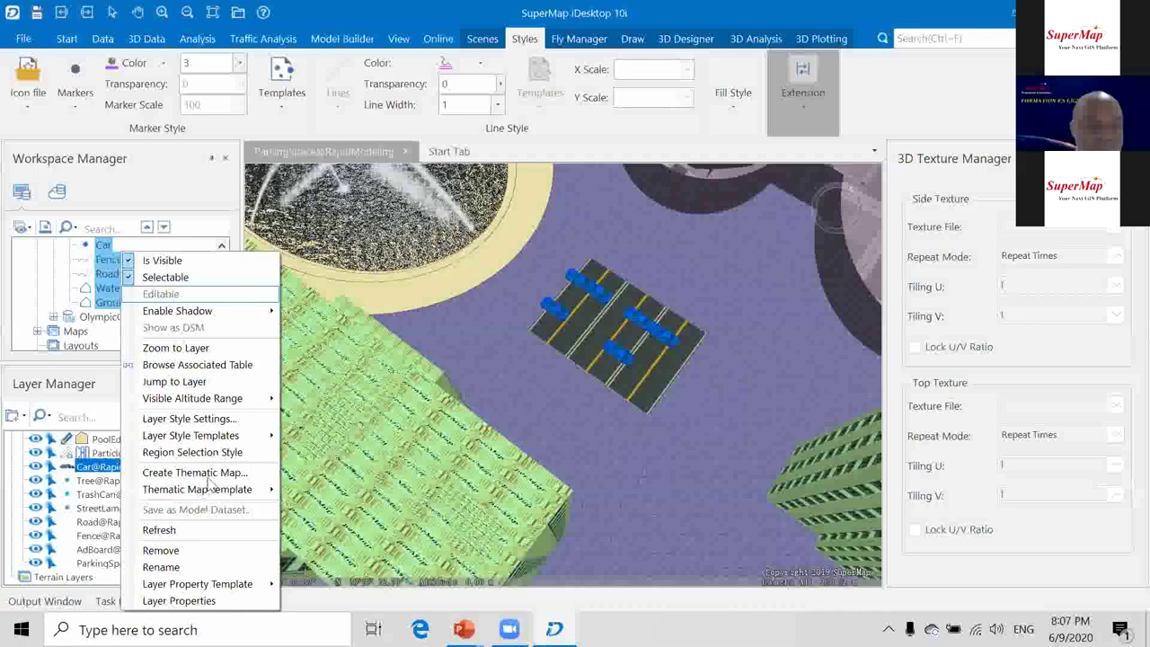
pyautogui.press('Return')
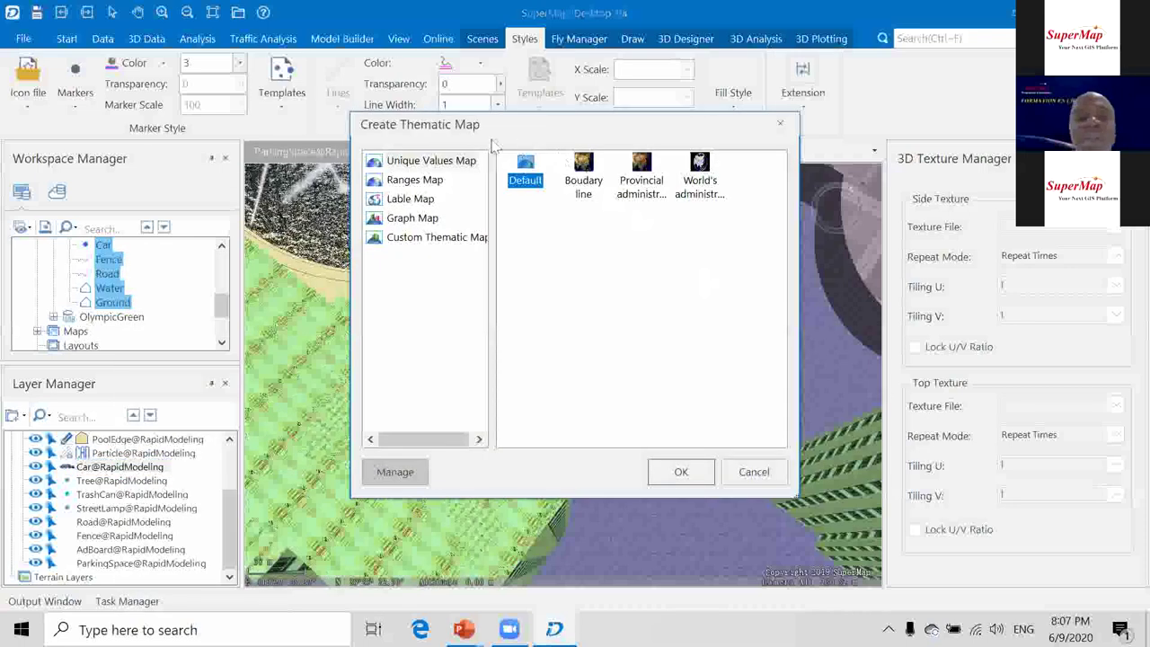
pyautogui.click(437, 166)
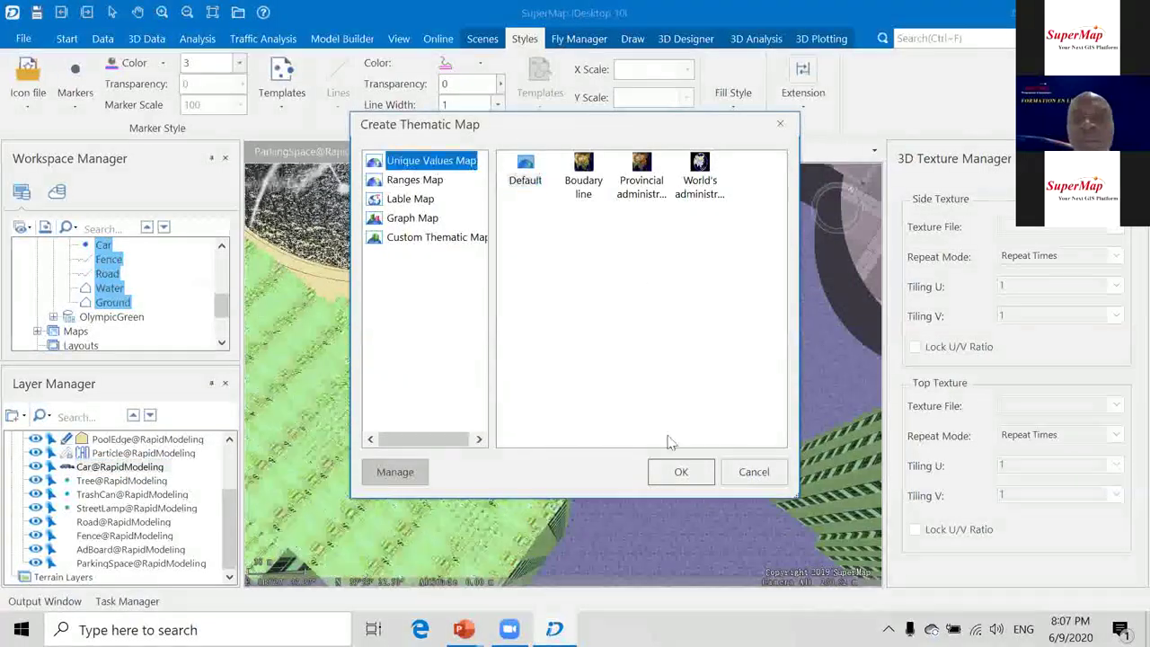
pyautogui.click(683, 467)
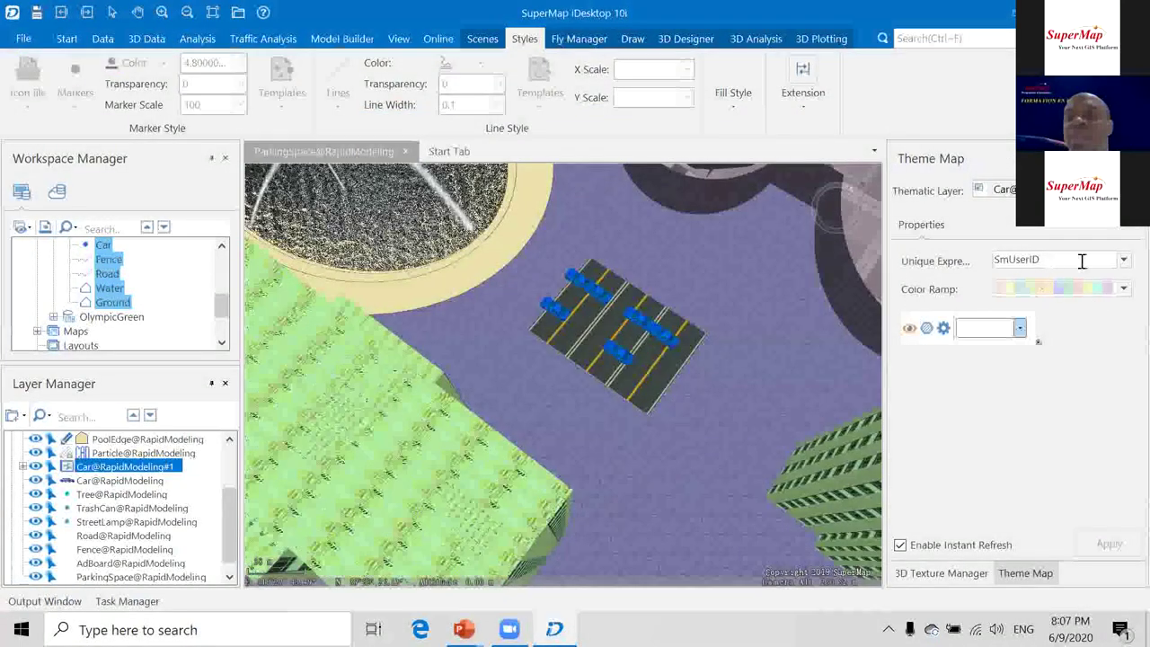
# Review the fields offered for the Car thematic layer's unique expression, keeping SmUserID, and look through the remaining layers.
pyautogui.click(1122, 260)
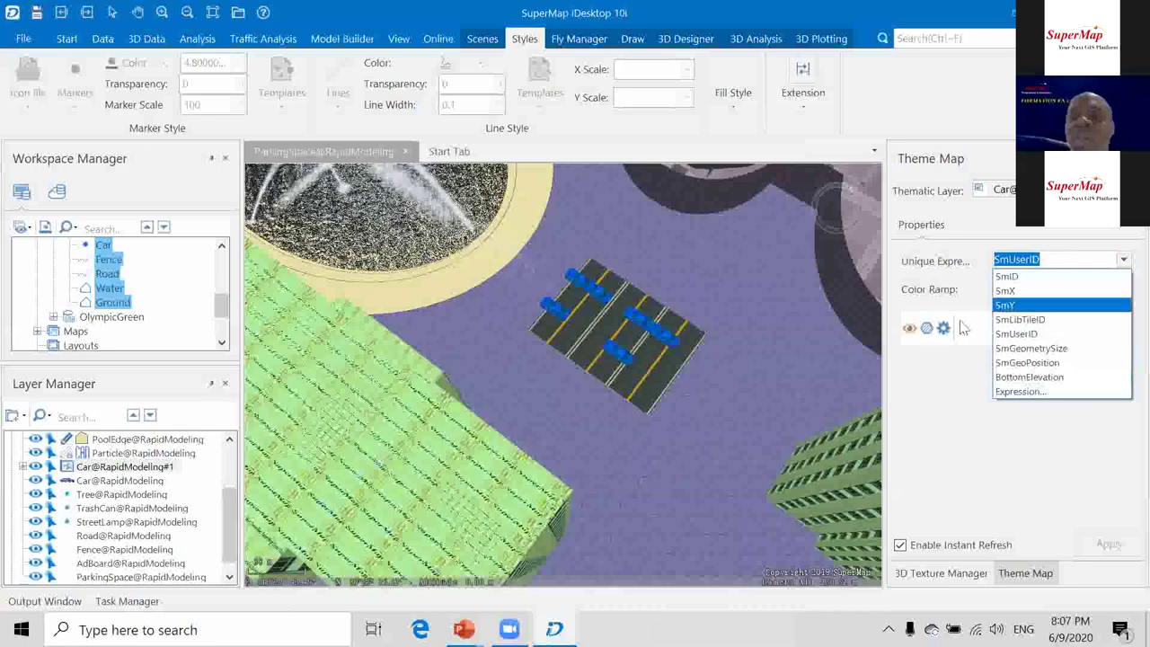
pyautogui.click(1033, 230)
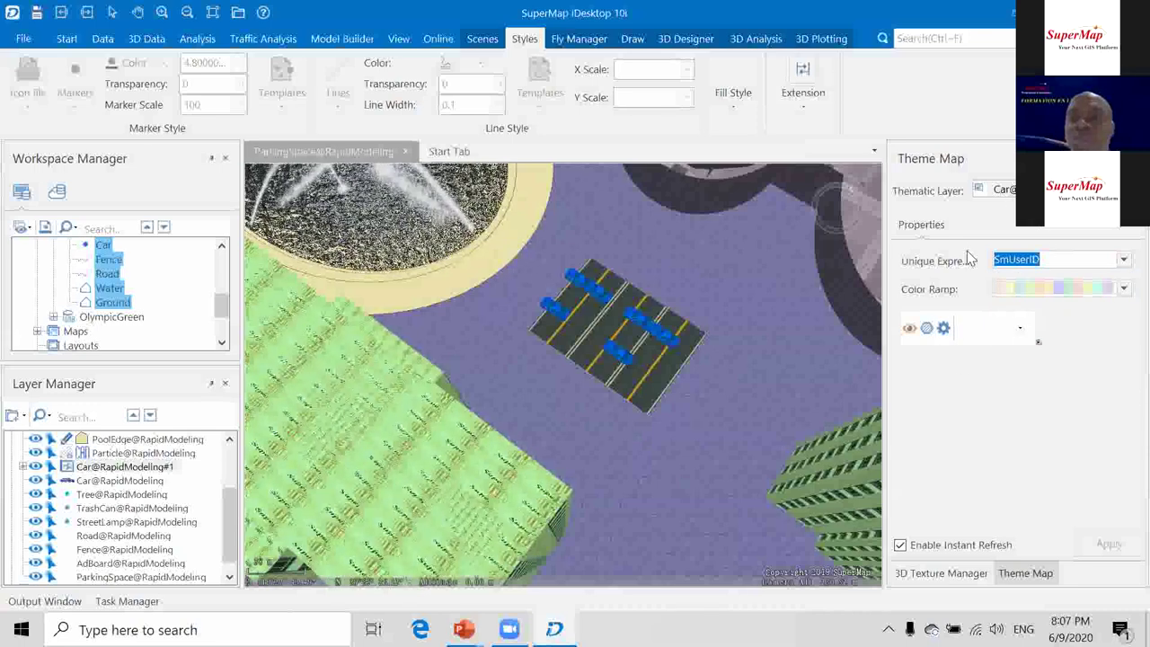
pyautogui.click(557, 270)
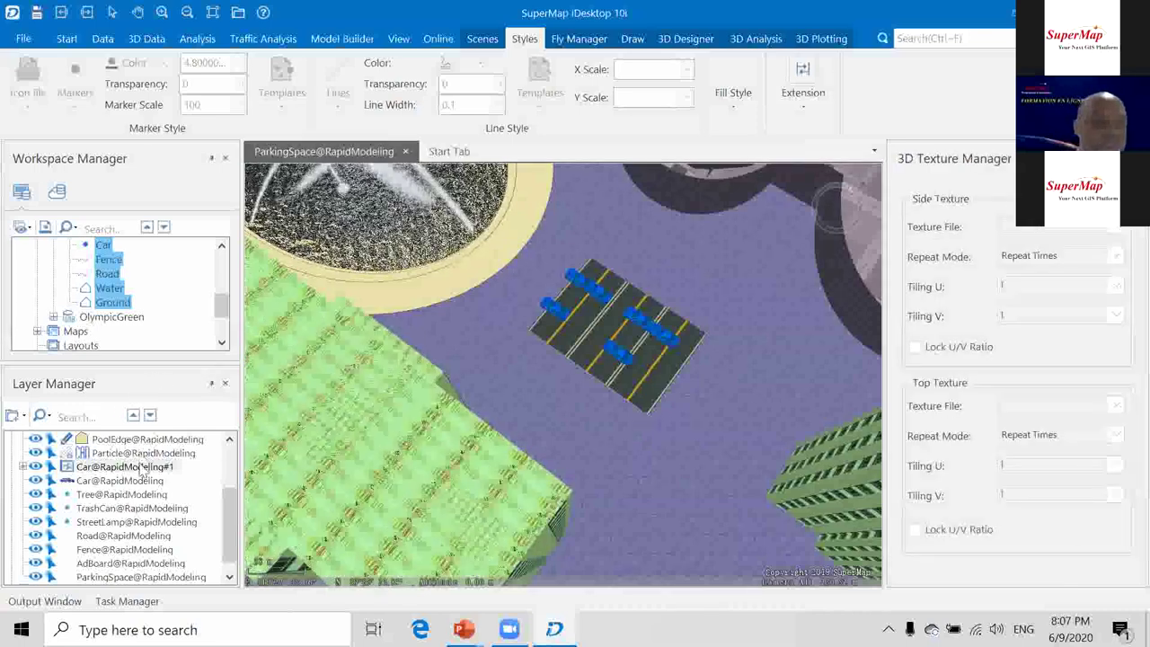
pyautogui.scroll(-1, 125, 490)
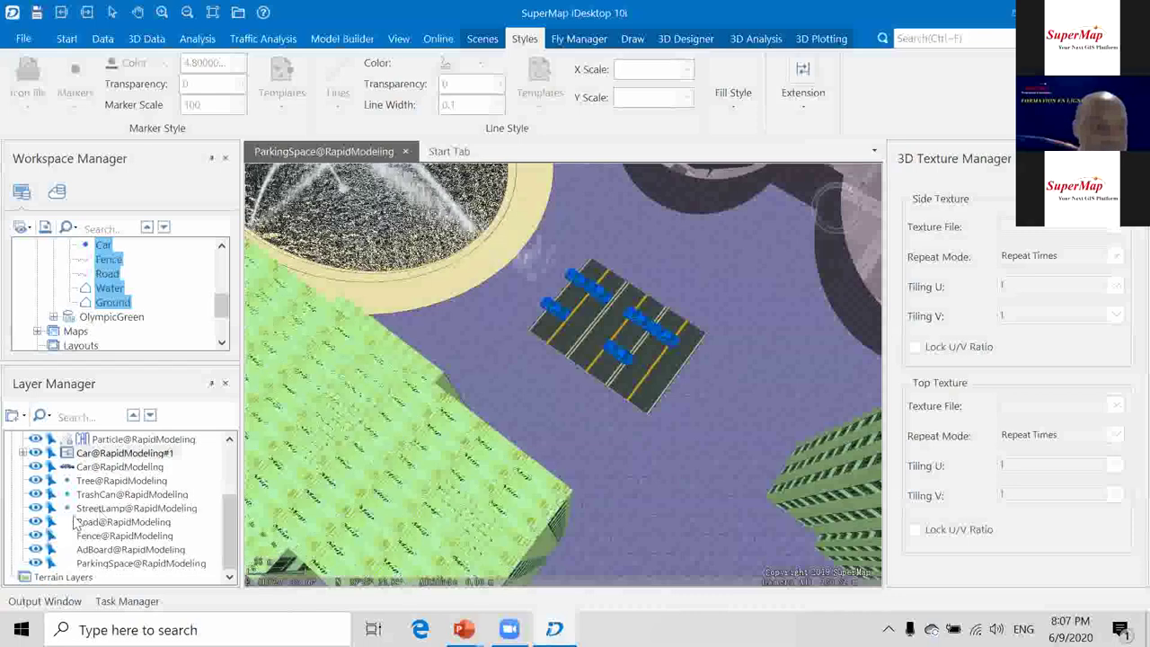
# Open the Tree layer's style settings and display the 3D Marker symbol group.
pyautogui.click(105, 483)
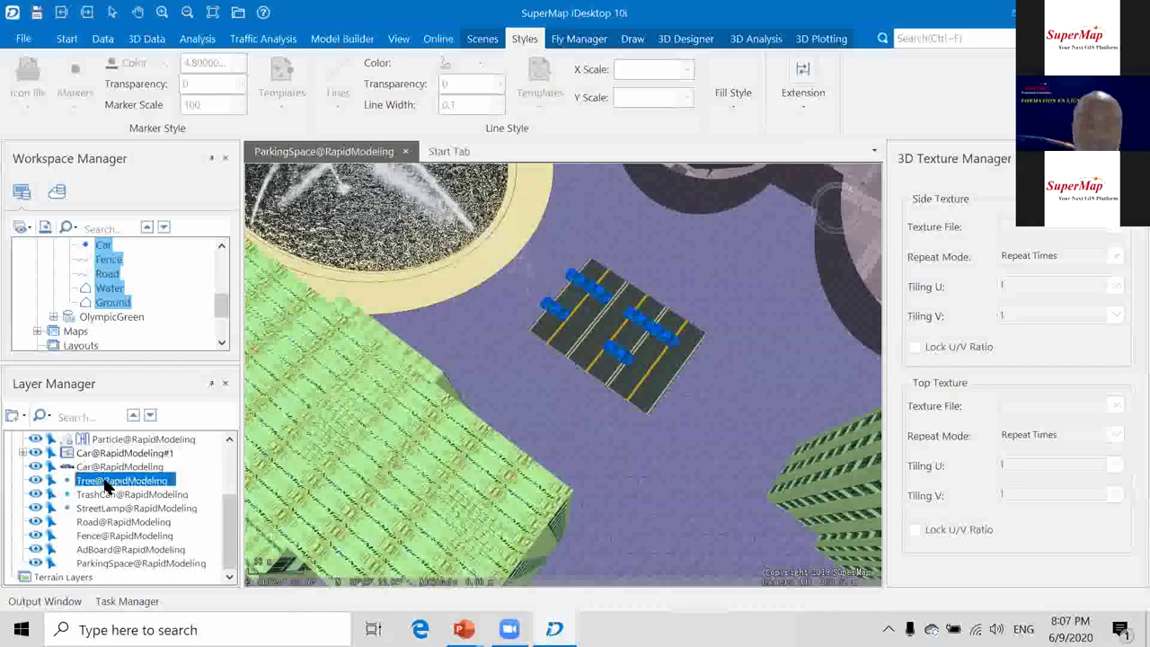
pyautogui.scroll(-5, 485, 372)
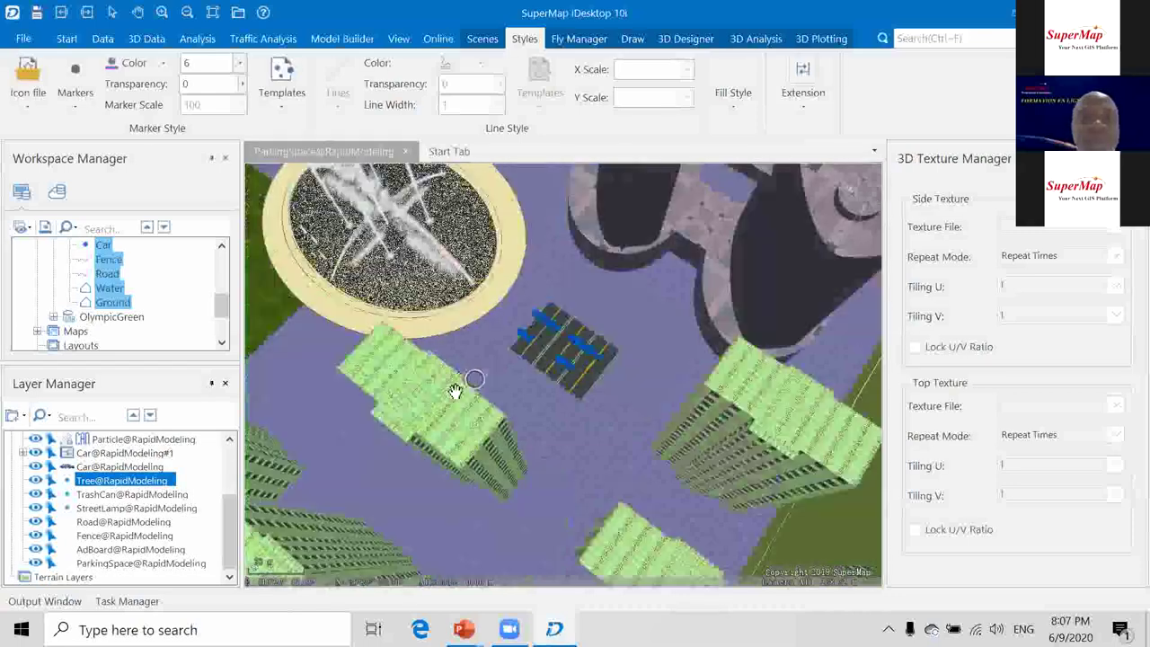
pyautogui.scroll(5, 529, 319)
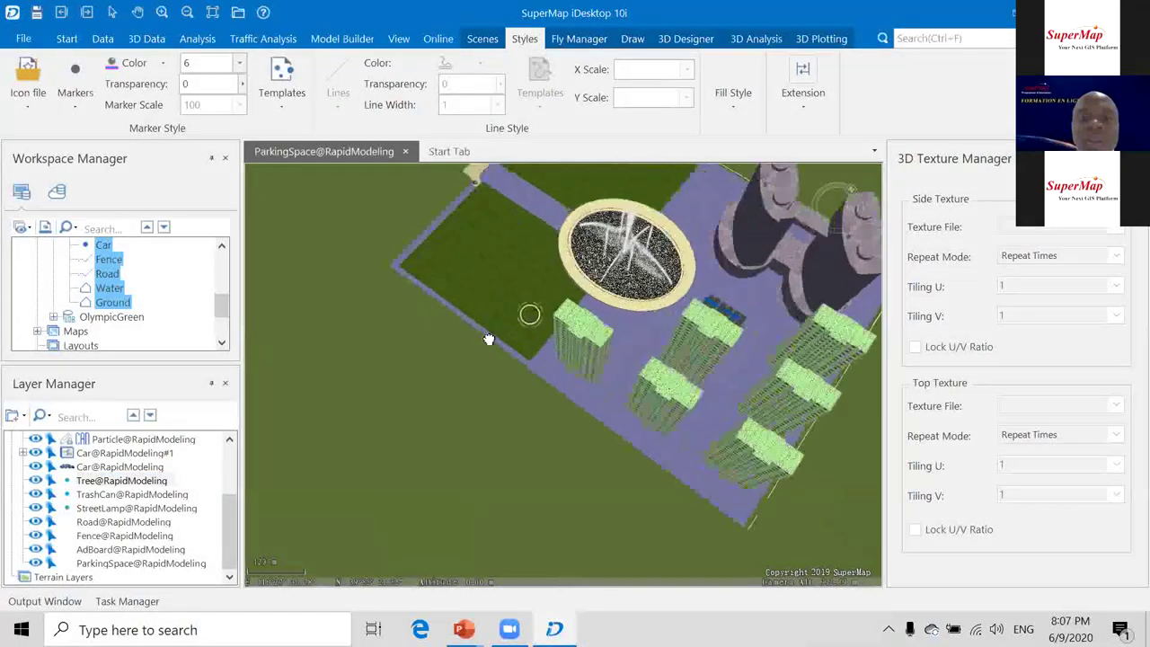
pyautogui.scroll(1, 530, 323)
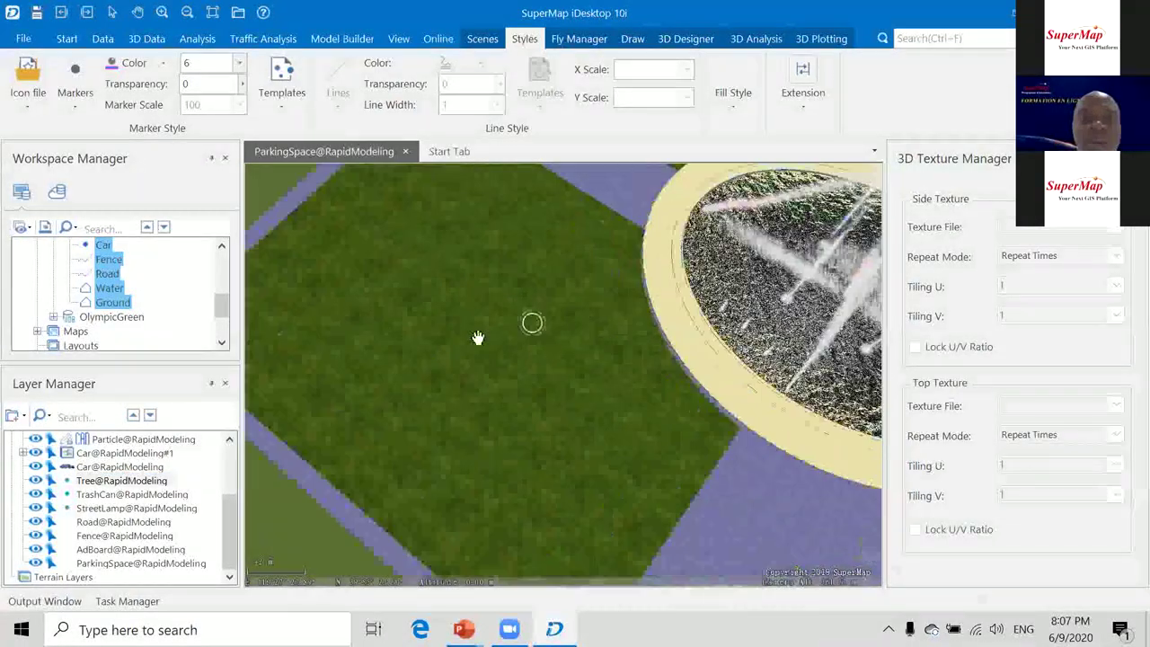
pyautogui.scroll(1, 477, 337)
pyautogui.scroll(-2, 480, 335)
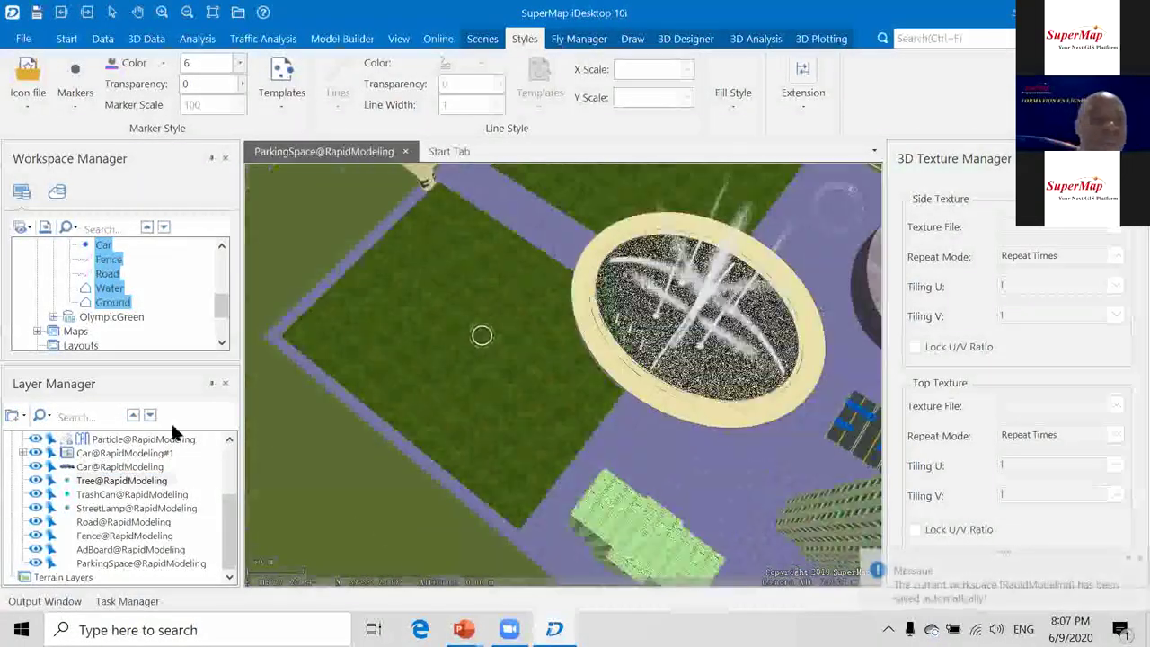
pyautogui.click(115, 482)
pyautogui.rightClick(115, 485)
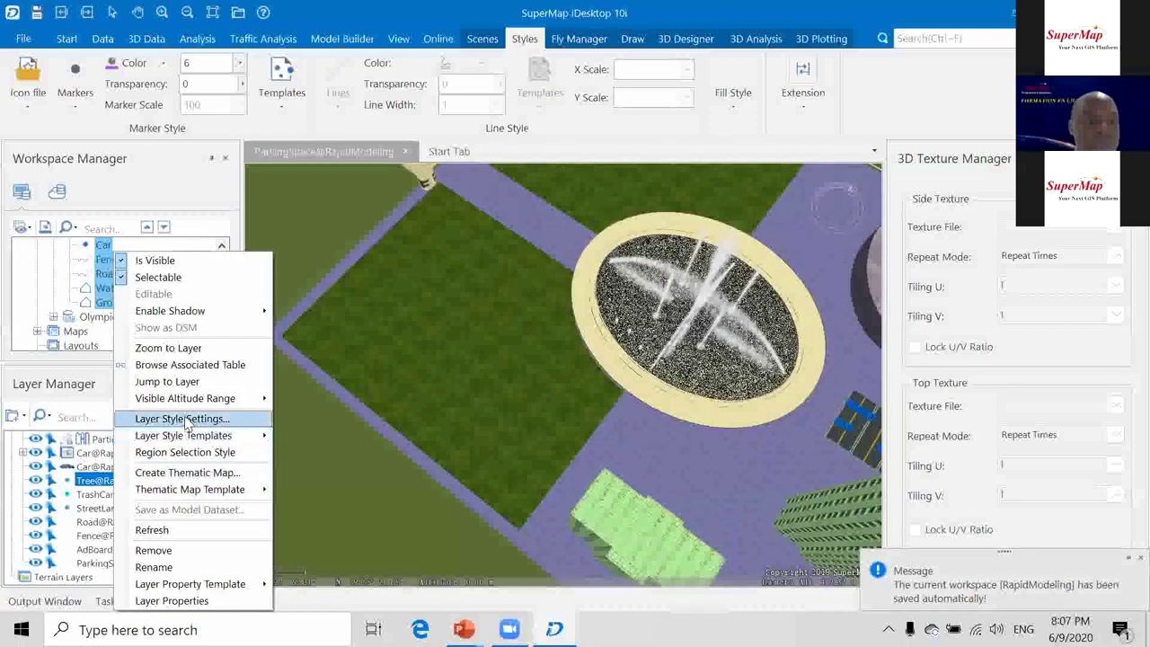
pyautogui.click(185, 420)
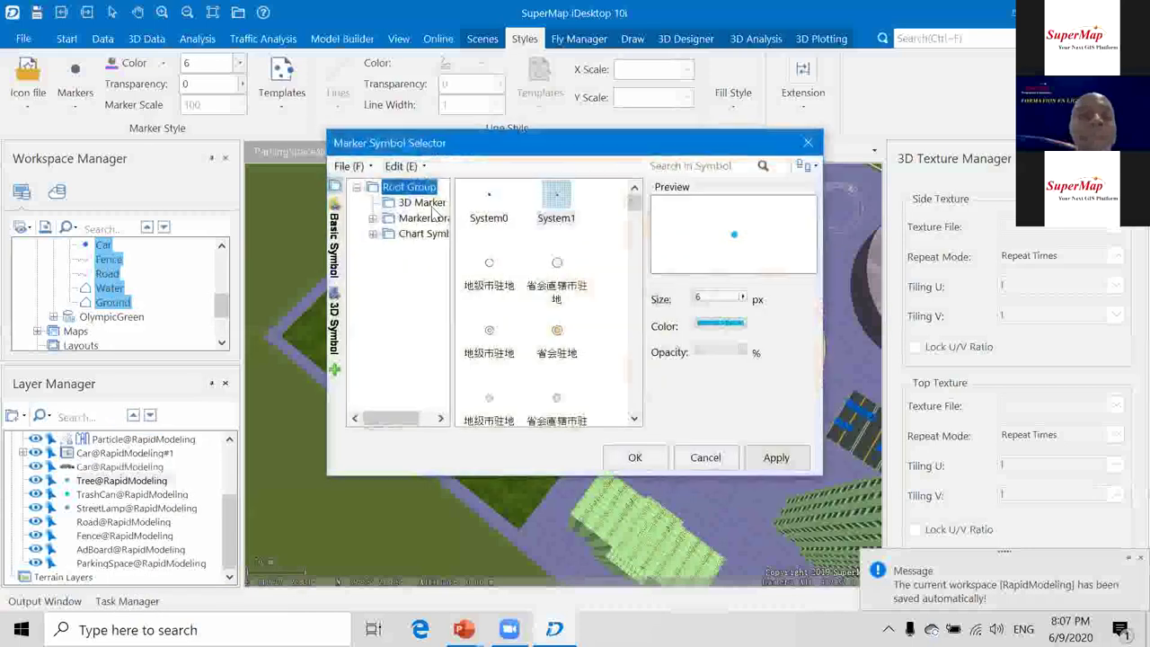
pyautogui.click(422, 205)
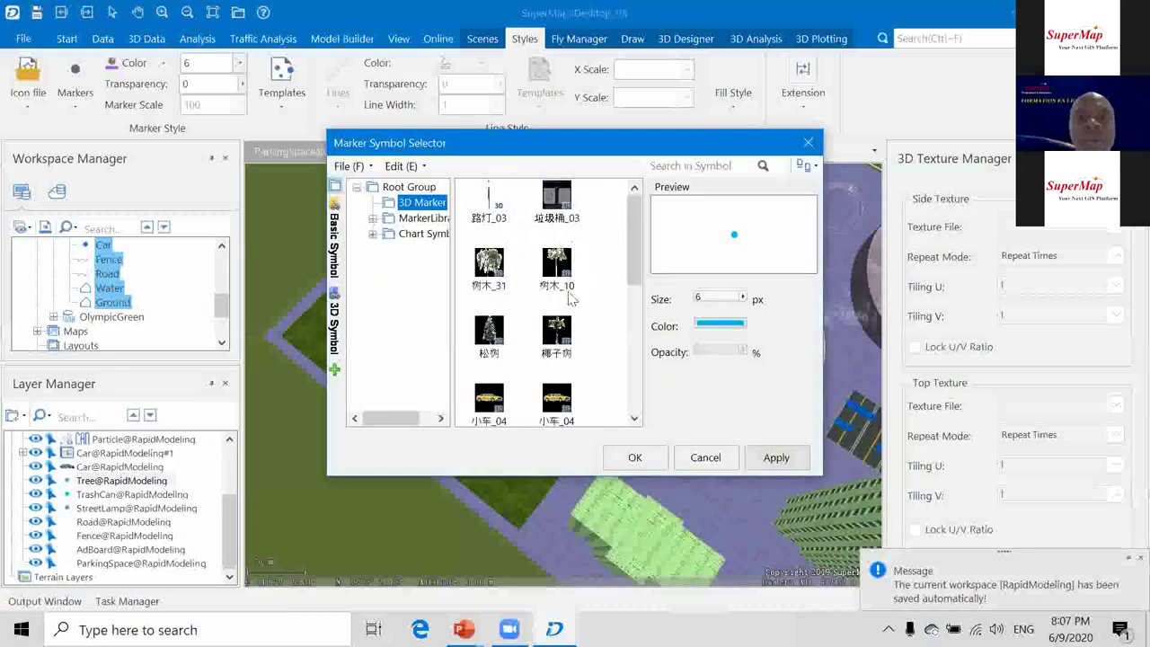
# Assign the 树木_10 3D marker symbol to the Tree layer with a locked scale of 5 on all axes.
pyautogui.scroll(-1, 564, 286)
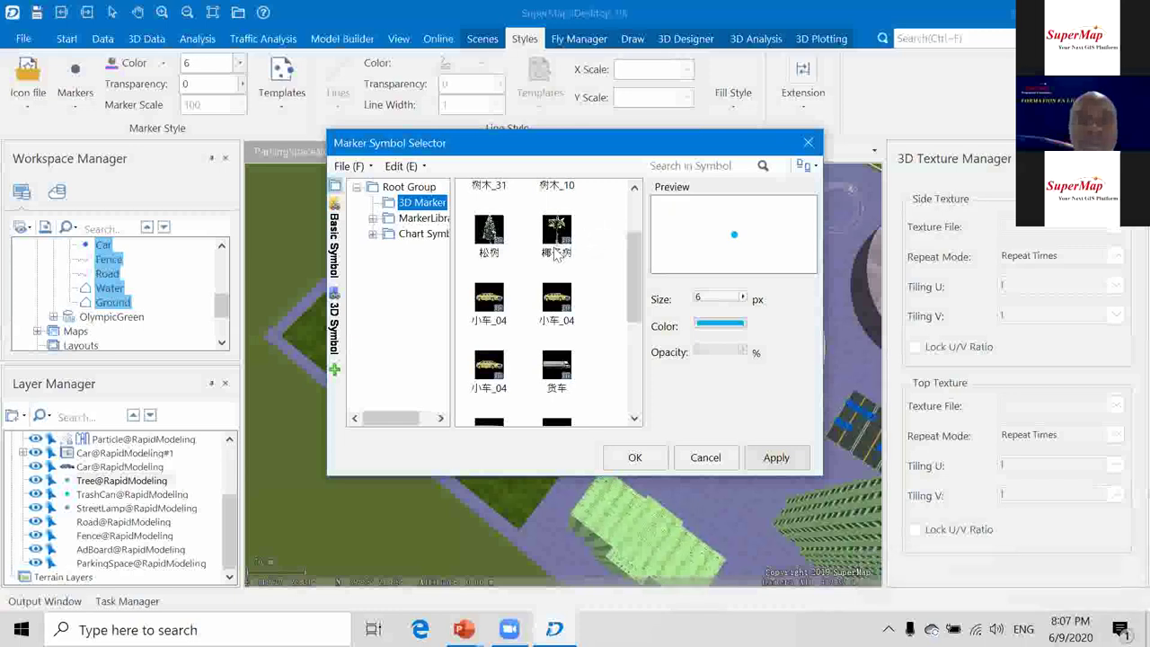
pyautogui.scroll(-3, 556, 254)
pyautogui.scroll(3, 544, 265)
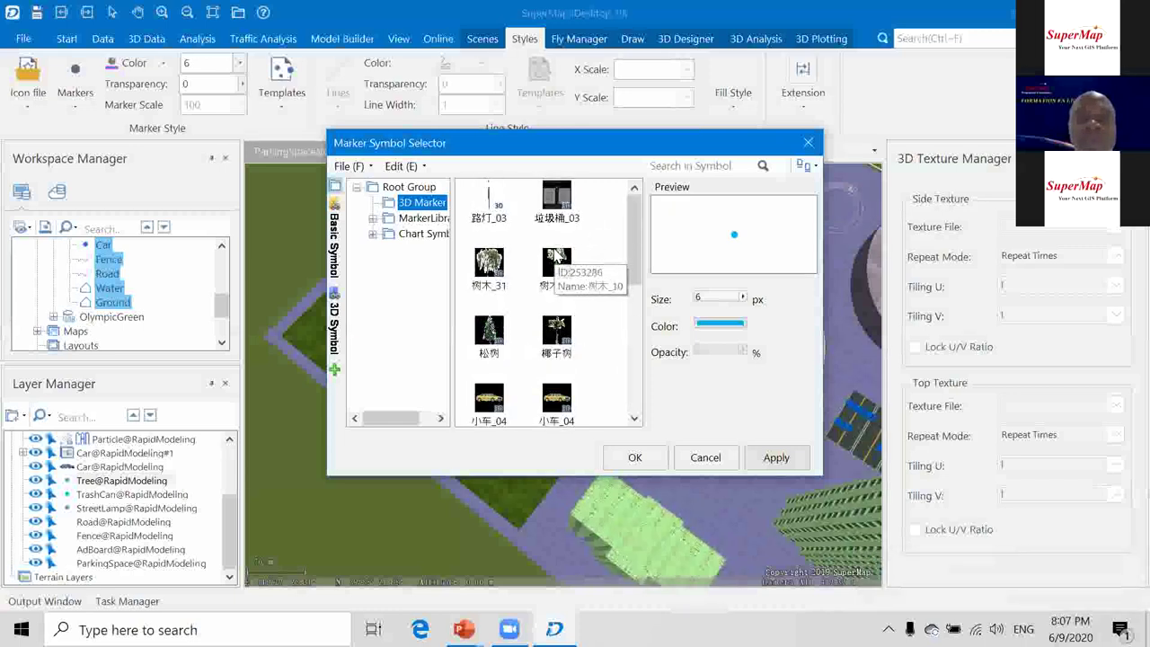
pyautogui.scroll(-3, 556, 278)
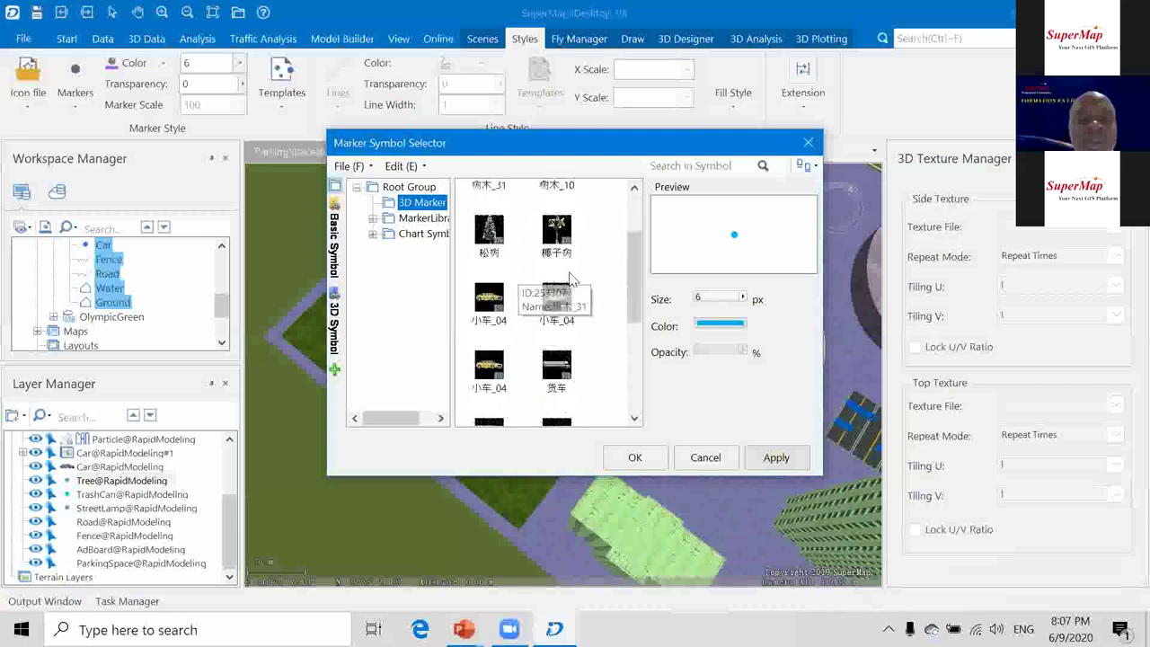
pyautogui.scroll(3, 561, 265)
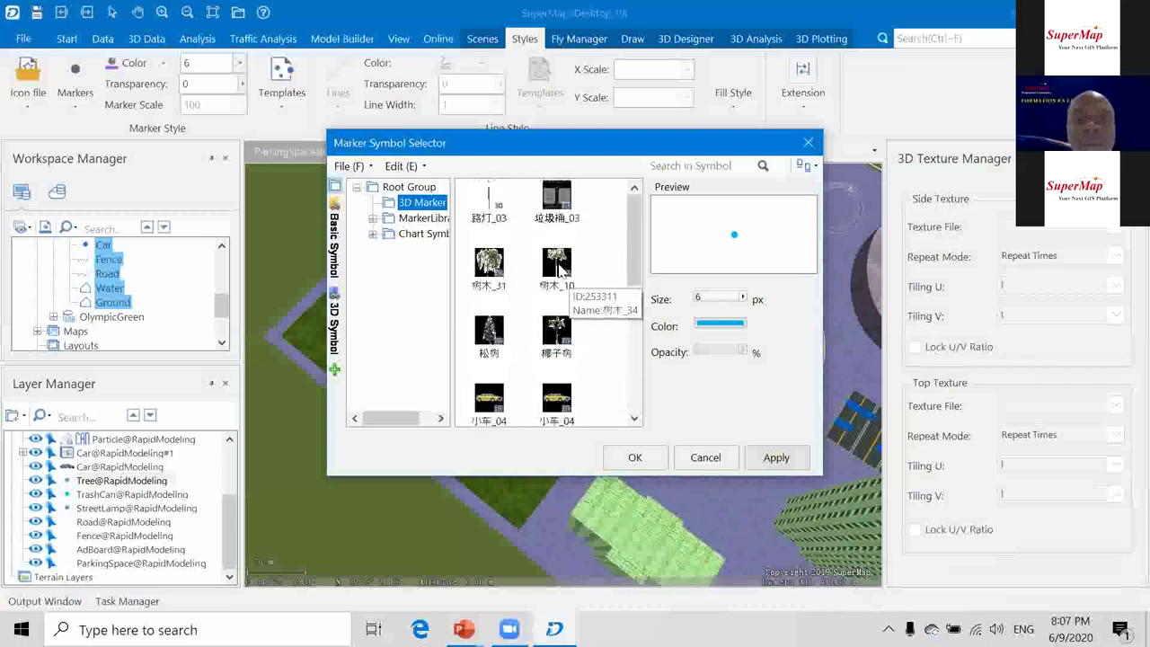
pyautogui.click(557, 270)
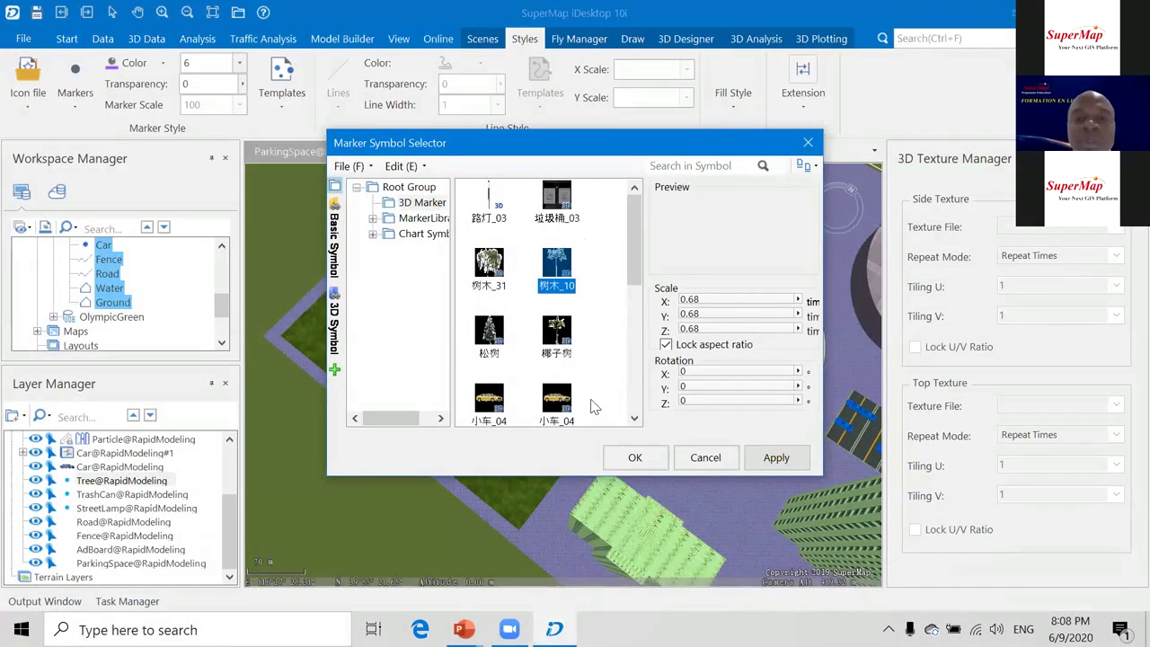
pyautogui.doubleClick(708, 302)
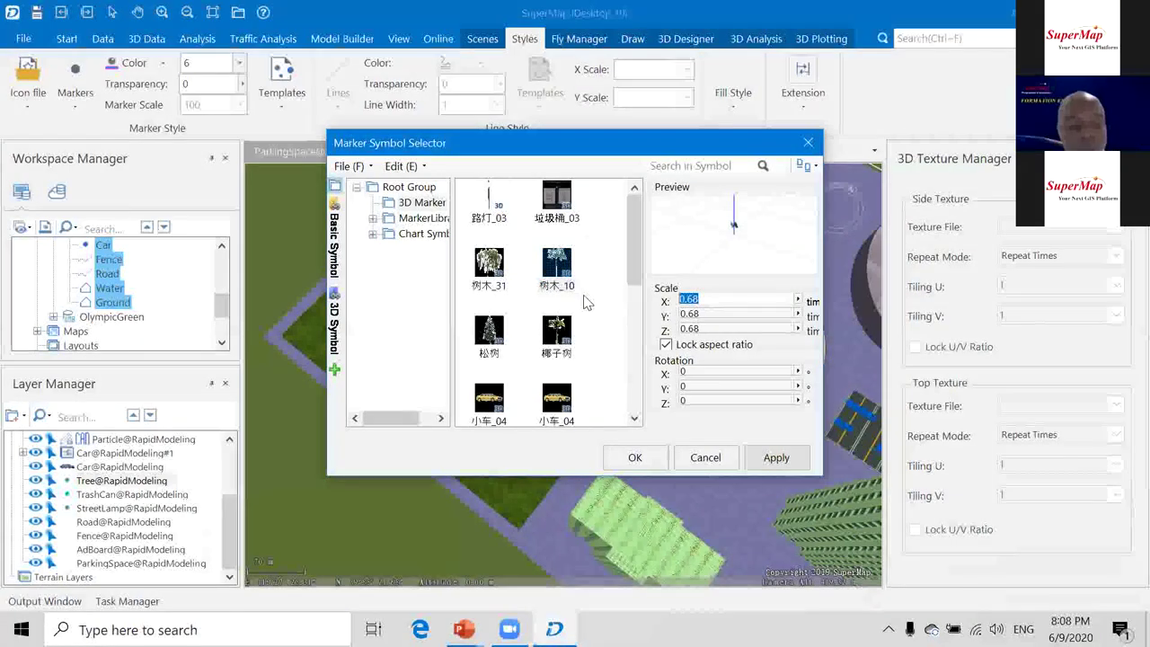
pyautogui.write('5')
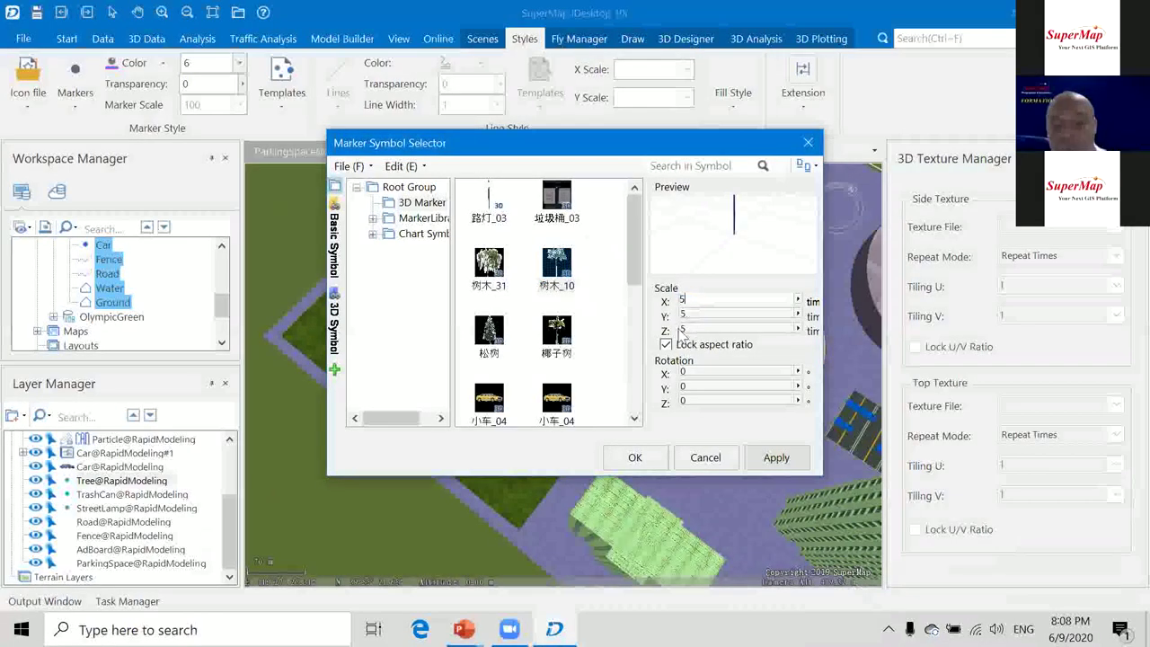
pyautogui.click(635, 458)
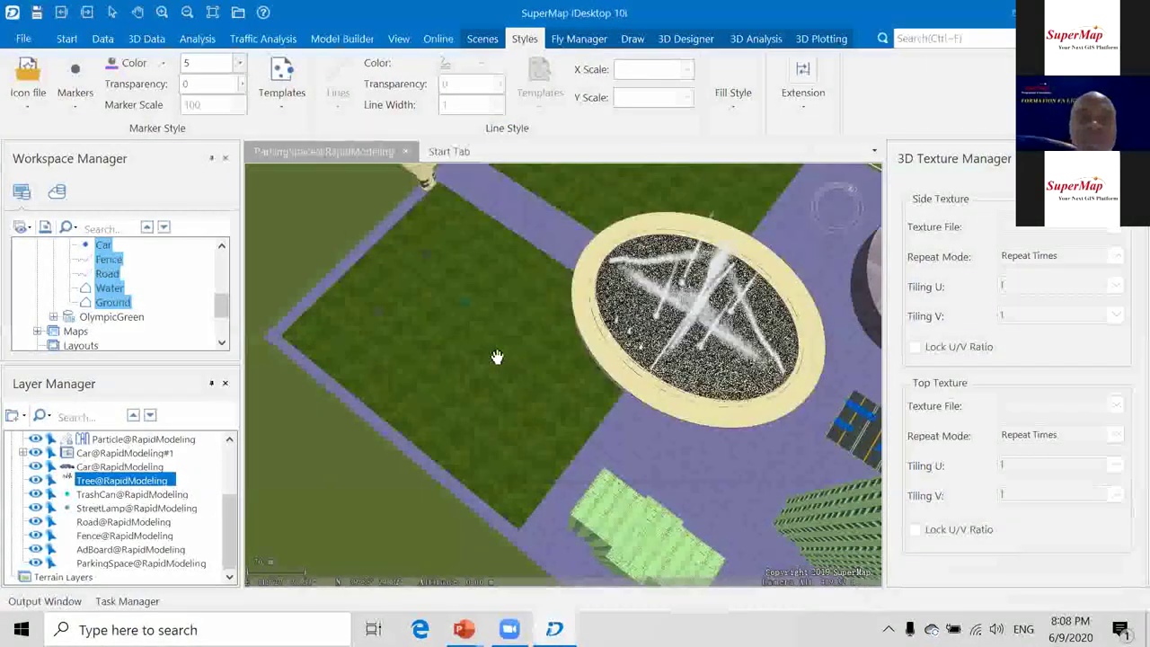
# Inspect the tree models on the lawn beside the fountain from above and from a tilted close-up view.
pyautogui.scroll(5, 497, 357)
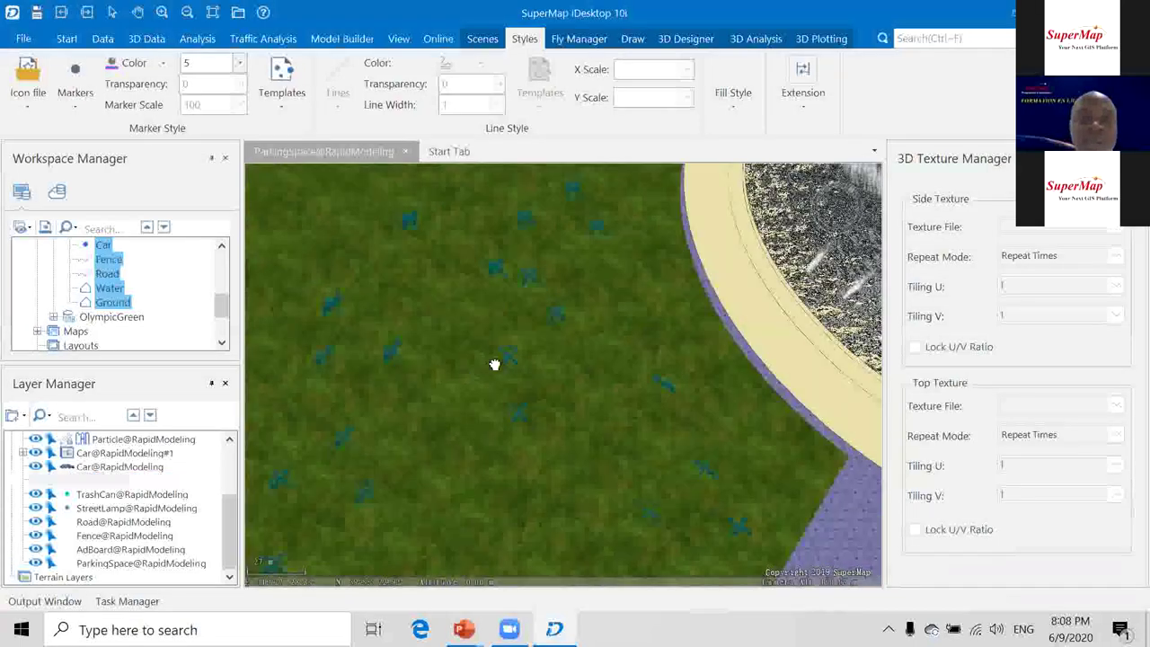
pyautogui.scroll(5, 494, 363)
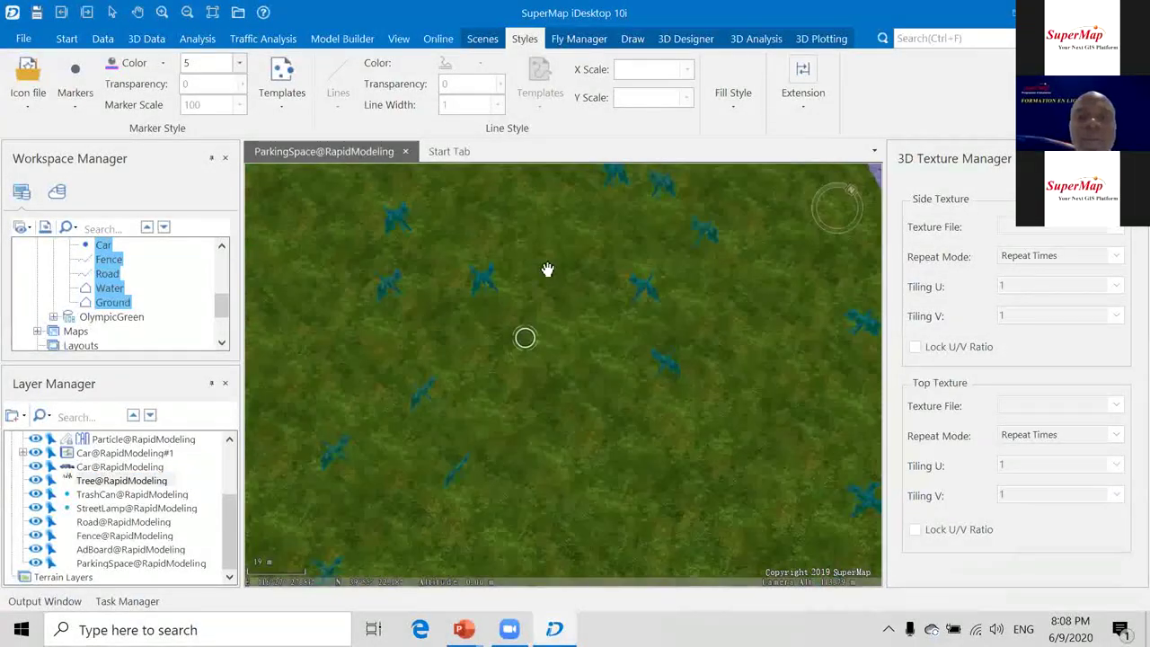
pyautogui.scroll(-3, 547, 267)
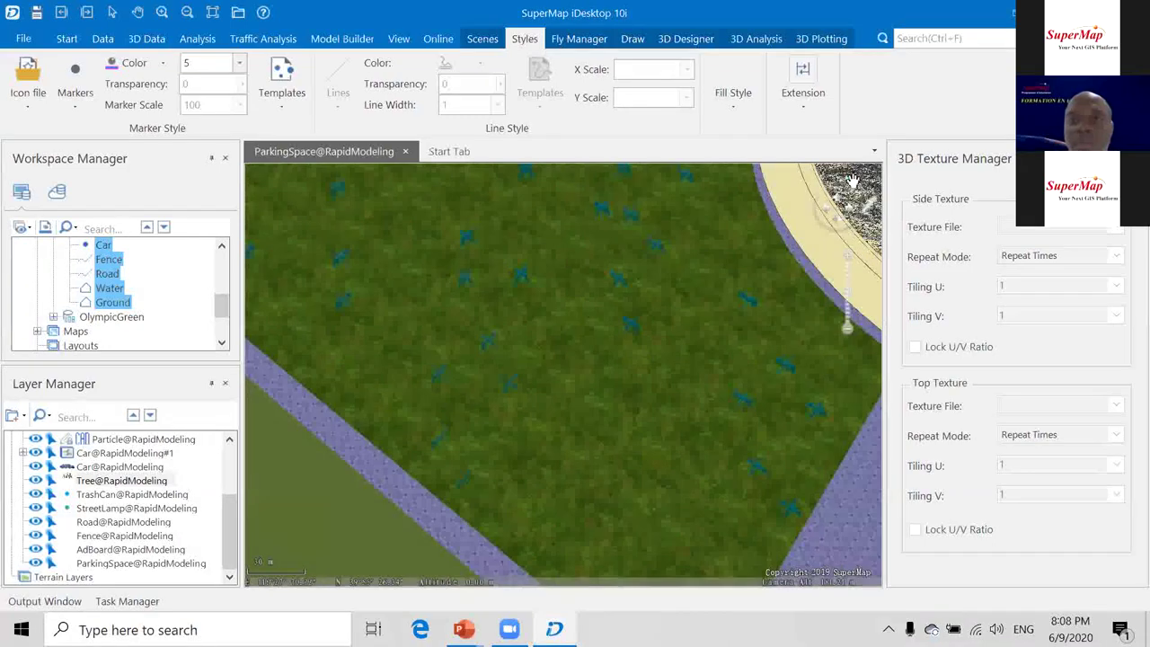
pyautogui.moveTo(852, 191); pyautogui.dragTo(850, 180)
pyautogui.moveTo(547, 236); pyautogui.dragTo(547, 345, button='middle')
pyautogui.scroll(6, 499, 331)
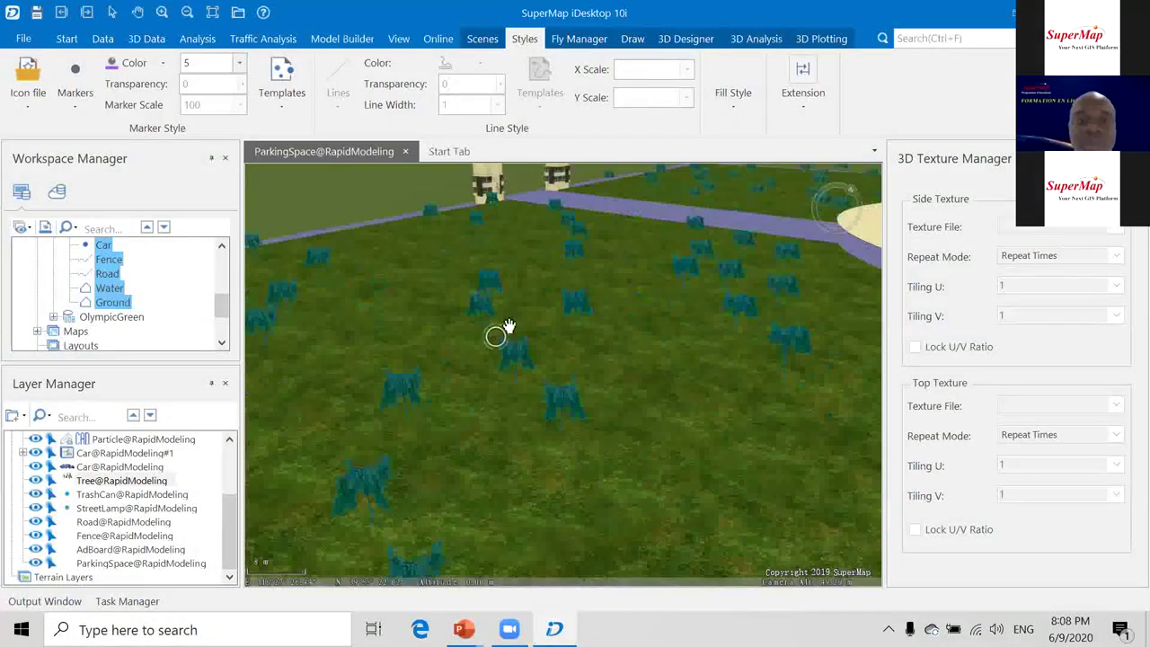
pyautogui.scroll(-6, 504, 326)
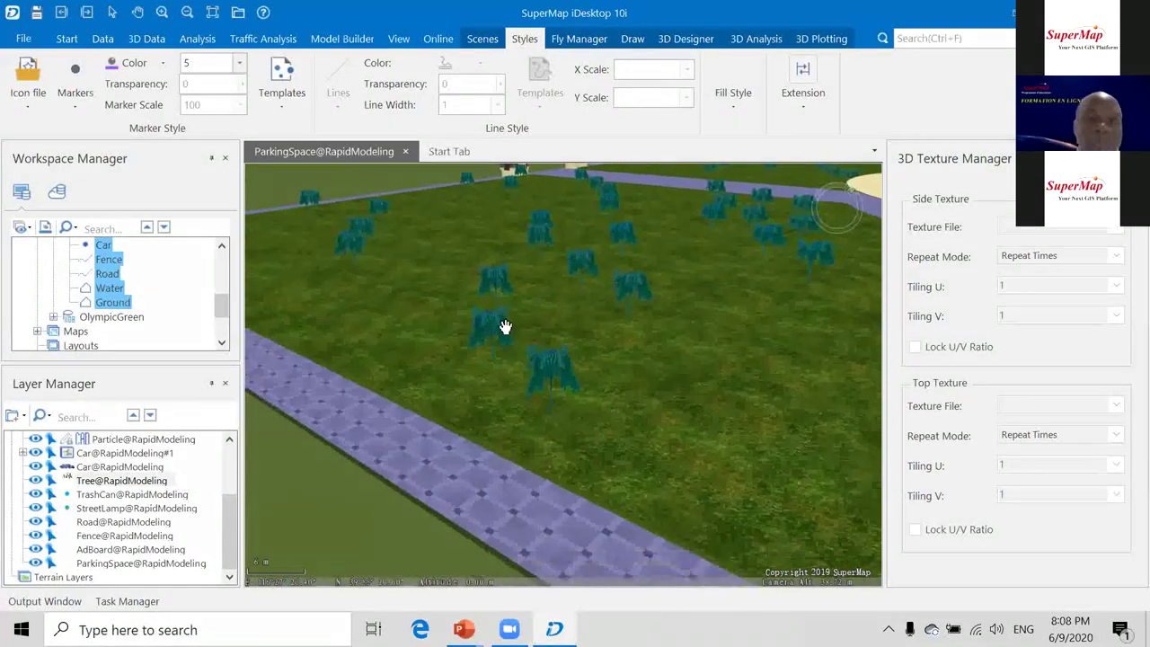
# Assign the 垃圾桶_03 3D marker symbol to the TrashCan layer with a locked scale of 5 on all axes.
pyautogui.rightClick(96, 494)
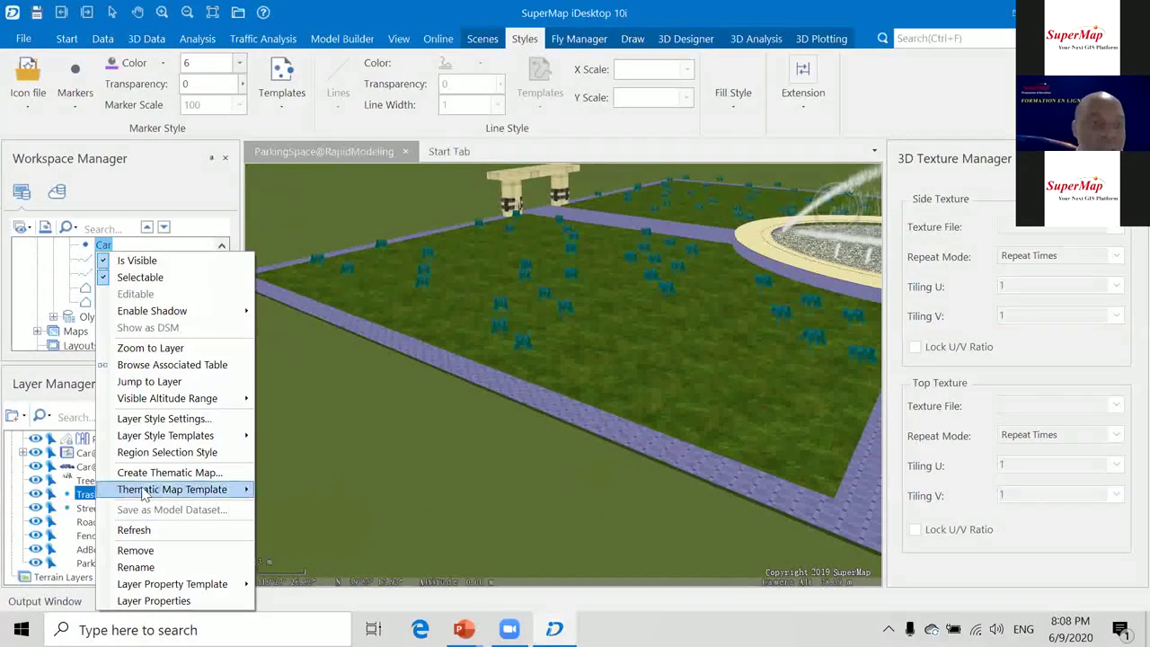
pyautogui.click(166, 418)
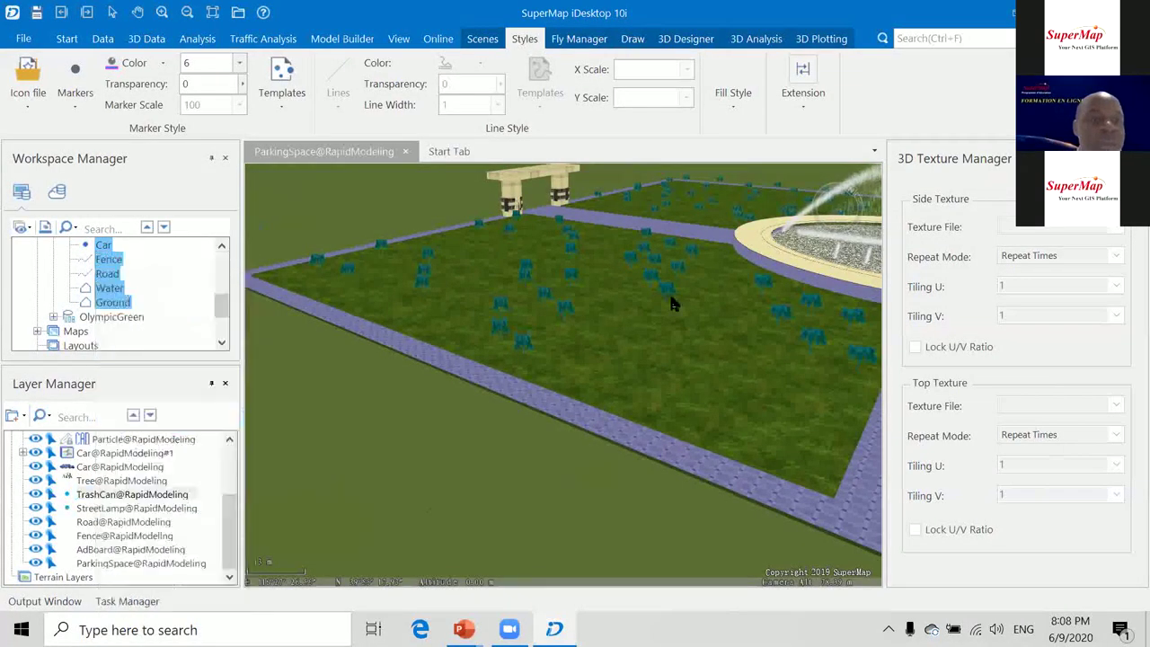
pyautogui.click(419, 206)
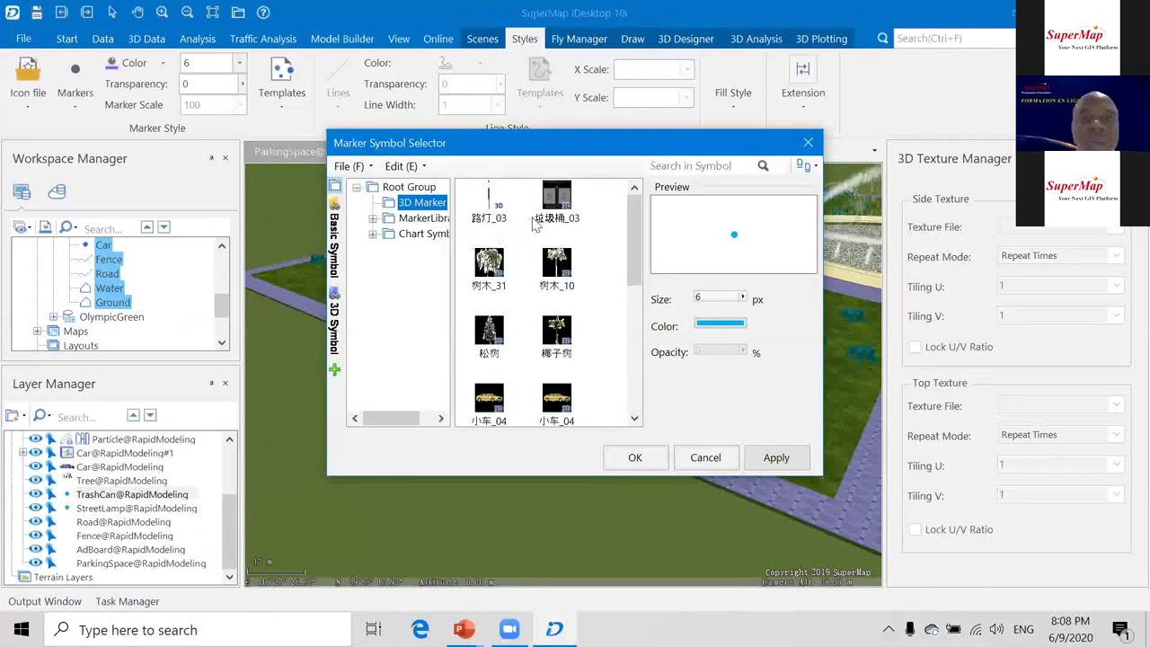
pyautogui.click(559, 202)
pyautogui.doubleClick(697, 299)
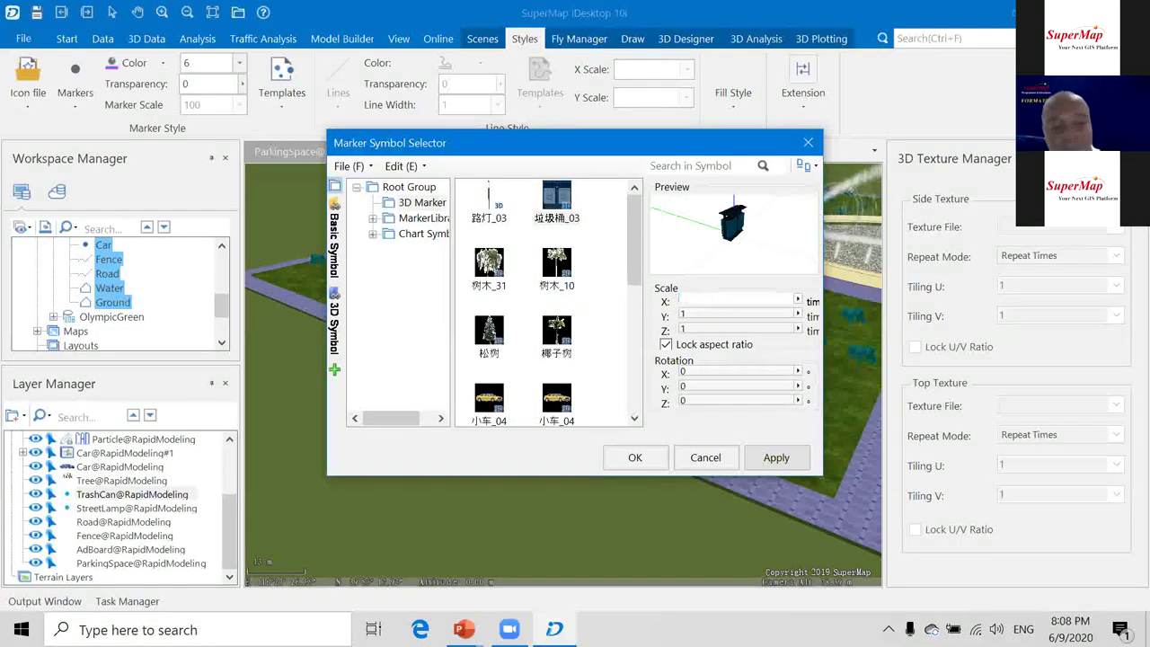
pyautogui.write('5')
pyautogui.click(637, 462)
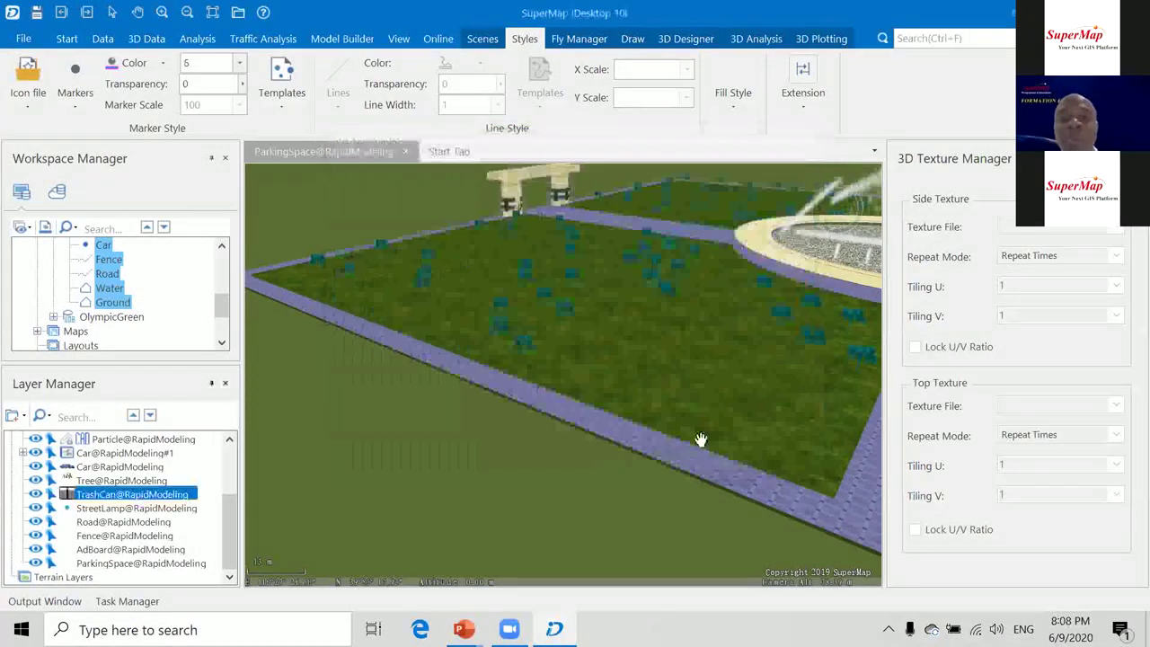
# Look for the trash cans around the green towers and set the TrashCan layer's altitude mode to Absolute.
pyautogui.moveTo(695, 431); pyautogui.dragTo(759, 380)
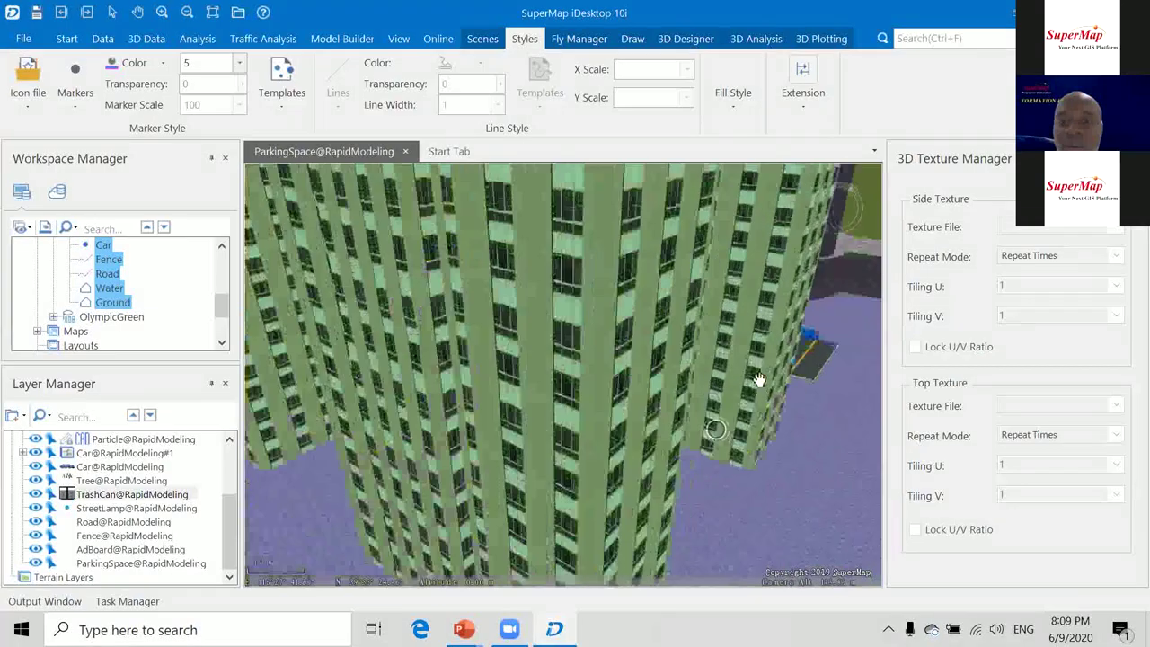
pyautogui.scroll(-5, 660, 390)
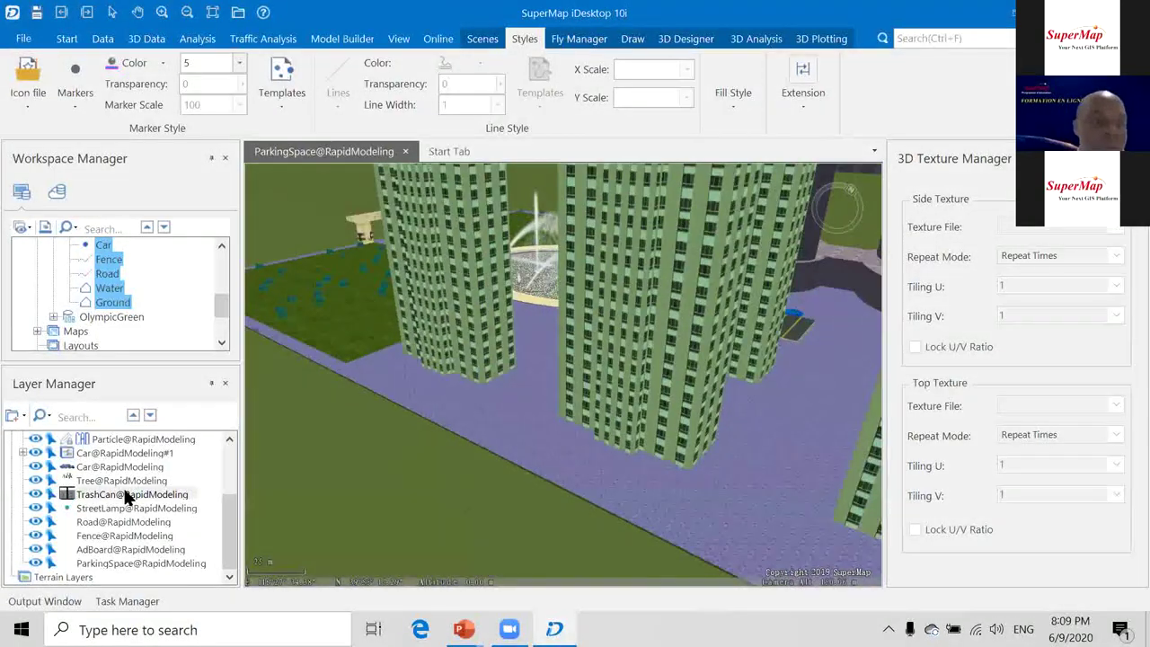
pyautogui.click(126, 497)
pyautogui.rightClick(126, 497)
pyautogui.click(160, 499)
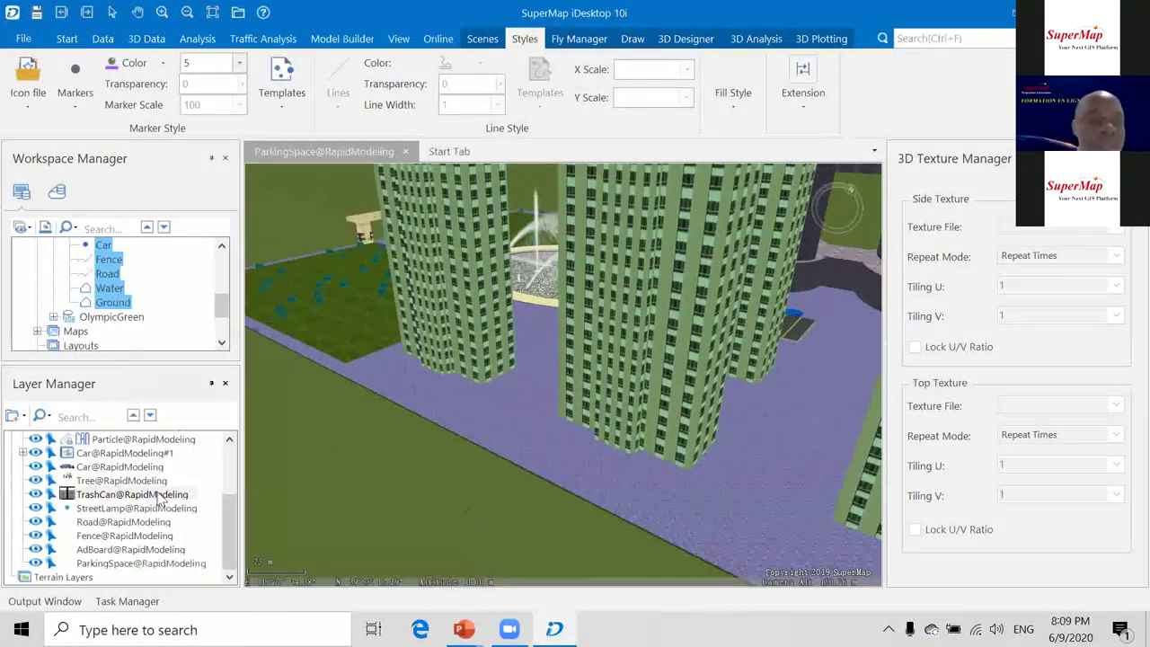
pyautogui.click(809, 94)
pyautogui.click(923, 156)
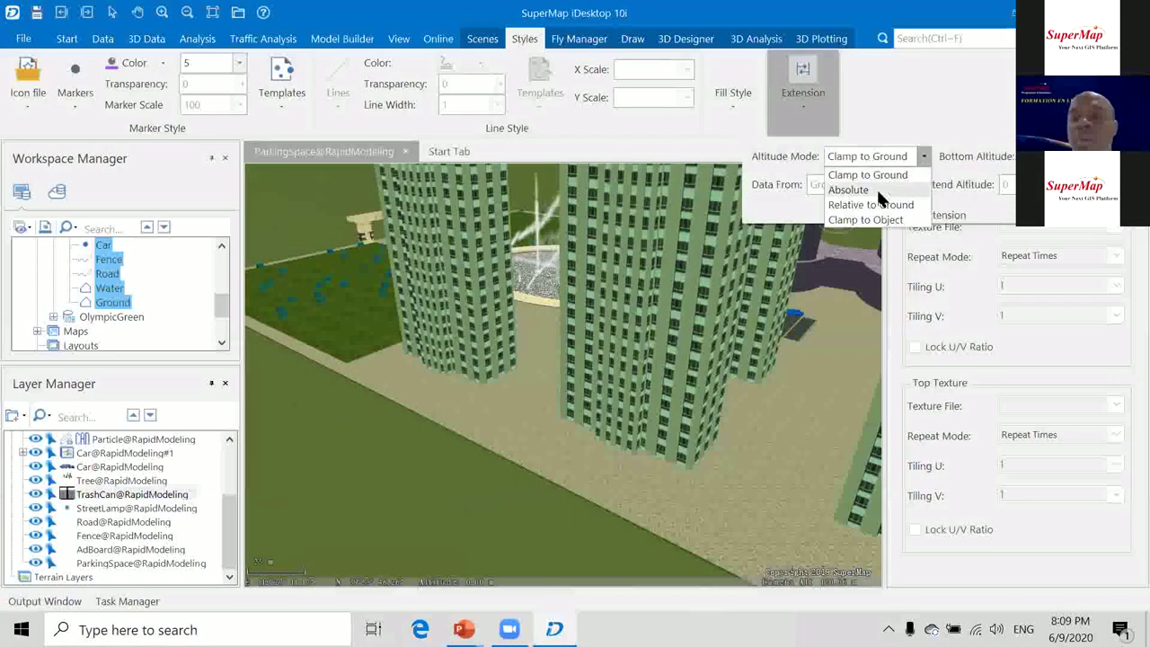
pyautogui.click(847, 189)
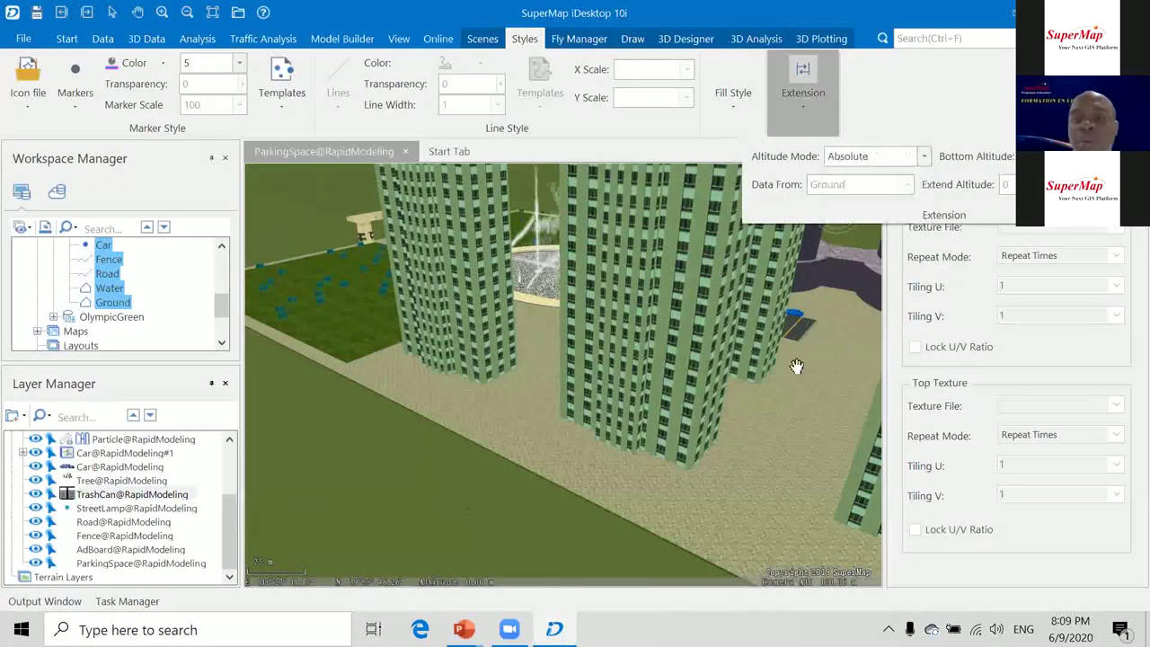
# Enlarge the TrashCan layer's 3D marker to a scale of 10 on all axes and check the area around the towers.
pyautogui.click(140, 501)
pyautogui.click(135, 495)
pyautogui.rightClick(135, 496)
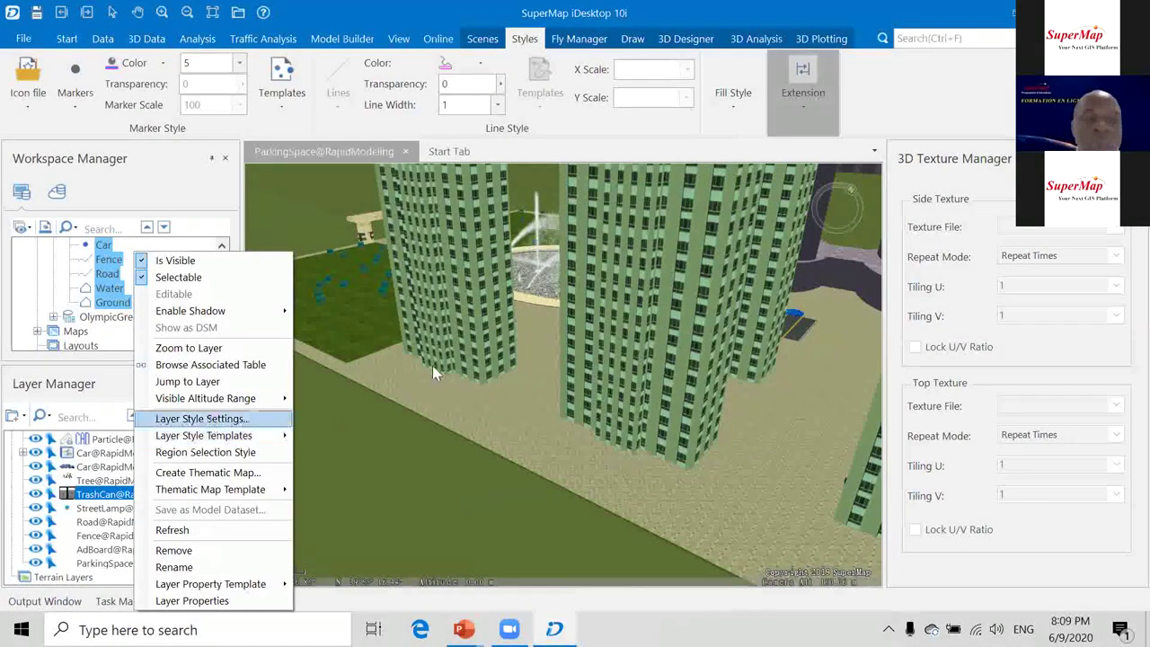
pyautogui.click(199, 418)
pyautogui.doubleClick(697, 300)
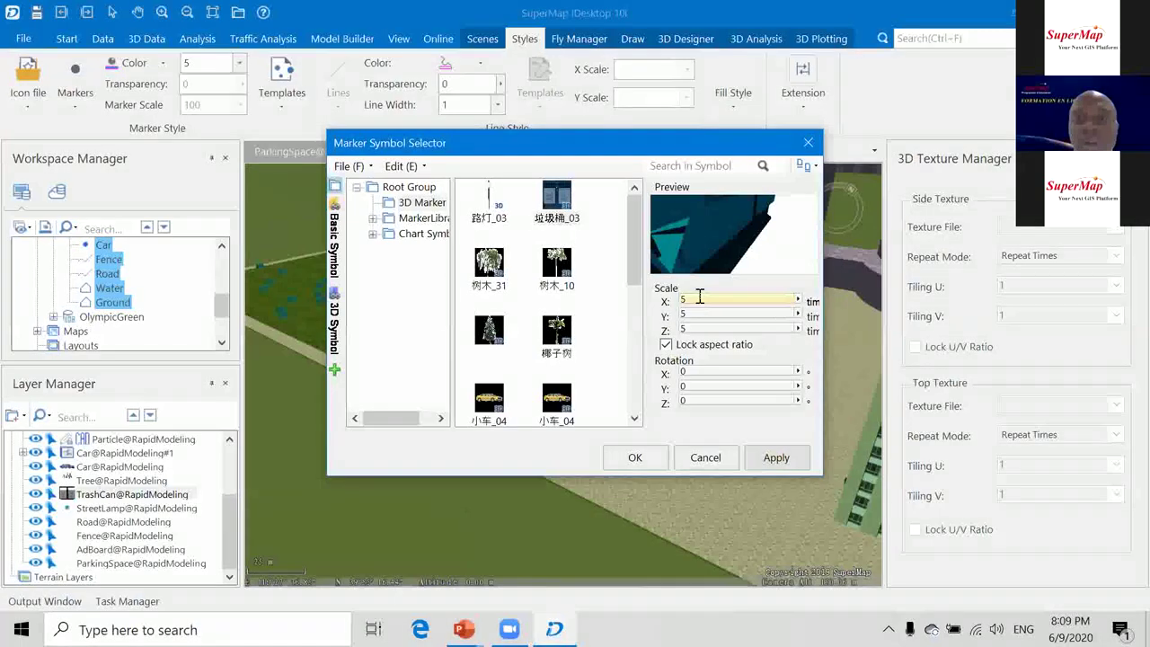
pyautogui.write('10')
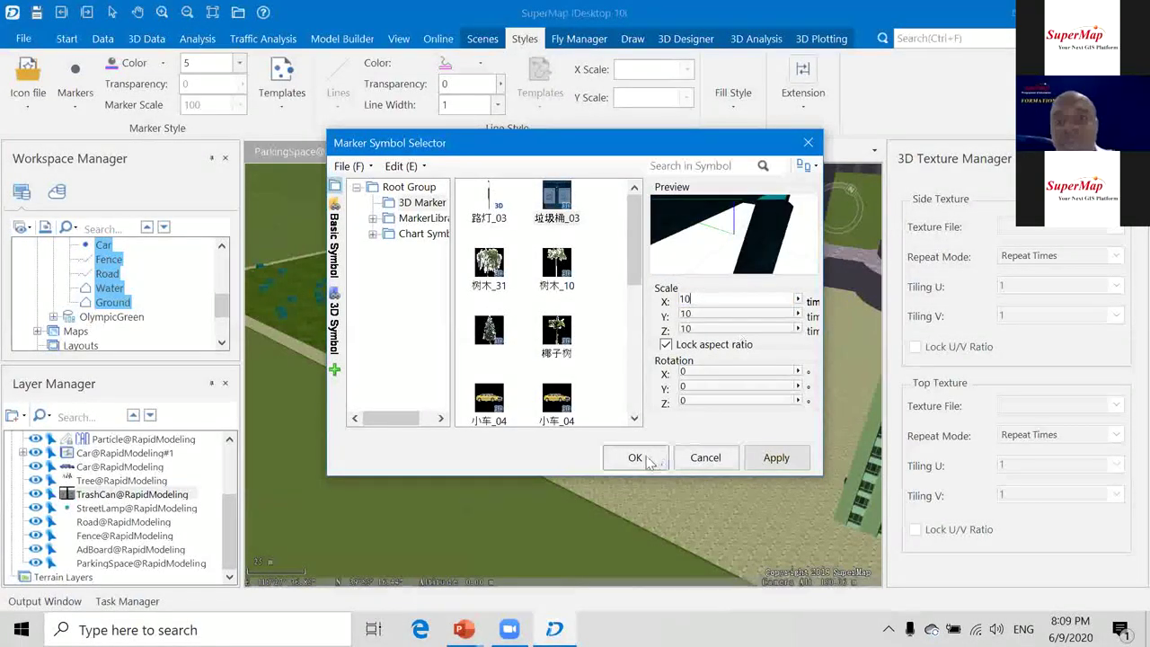
pyautogui.click(635, 458)
pyautogui.moveTo(691, 477); pyautogui.dragTo(559, 465)
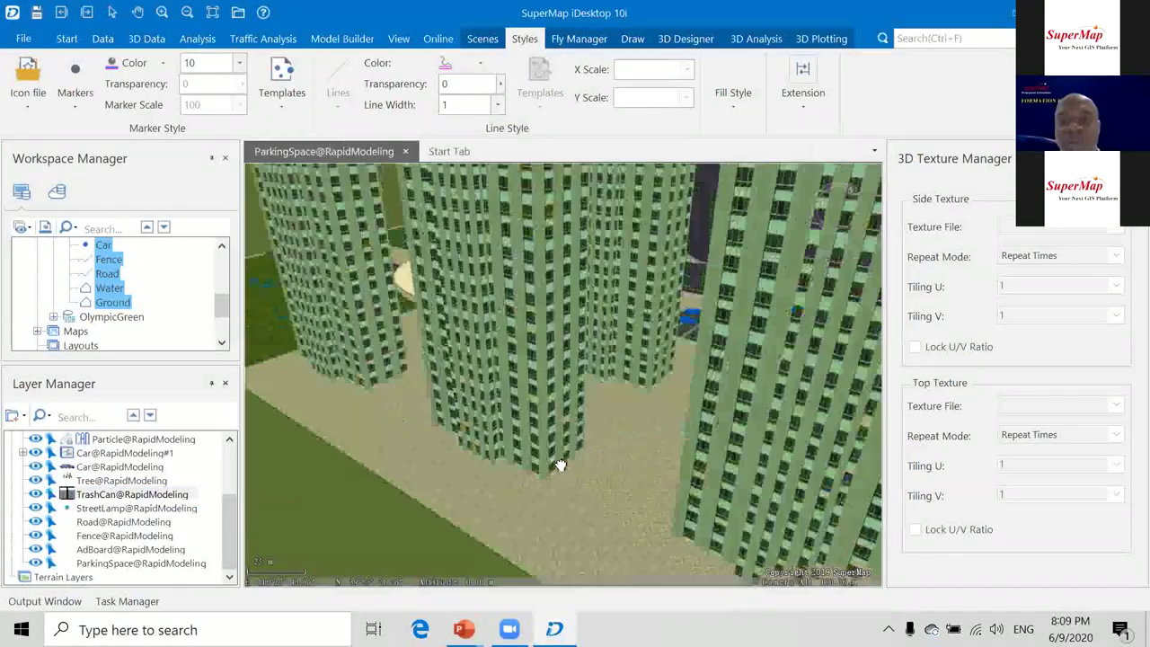
# Examine the enlarged trash can models at the foot of the green towers from close up and from farther away.
pyautogui.moveTo(764, 454); pyautogui.dragTo(647, 465)
pyautogui.scroll(3, 653, 458)
pyautogui.moveTo(596, 511); pyautogui.dragTo(682, 359)
pyautogui.scroll(-3, 684, 361)
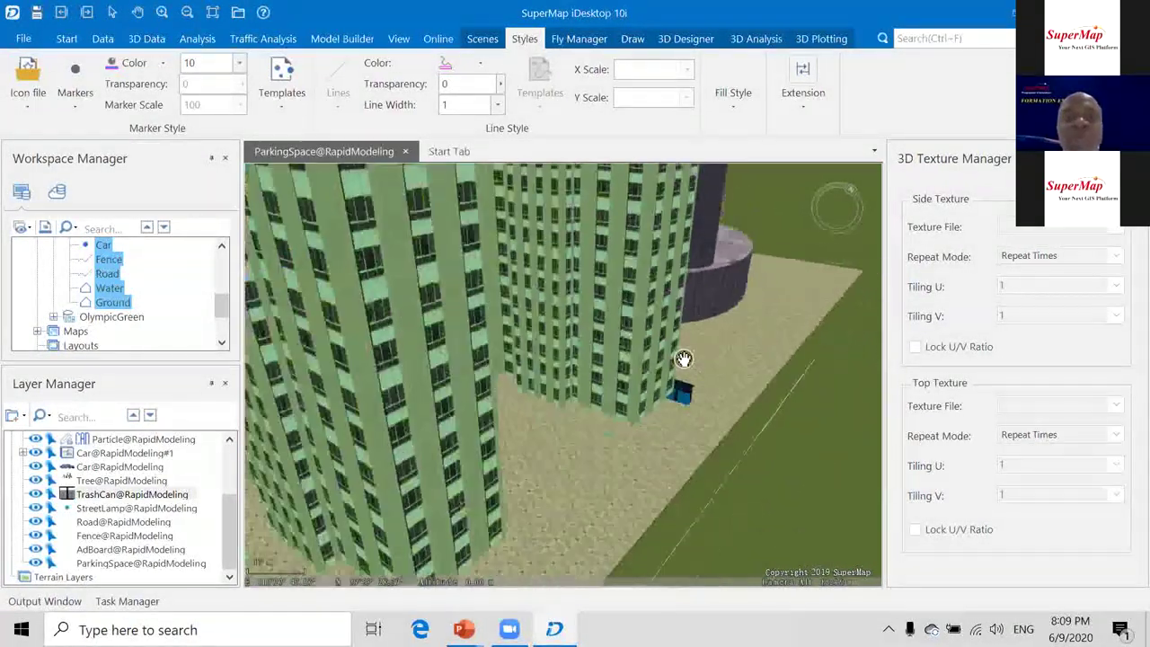
pyautogui.moveTo(332, 359); pyautogui.dragTo(474, 423)
pyautogui.scroll(-6, 428, 409)
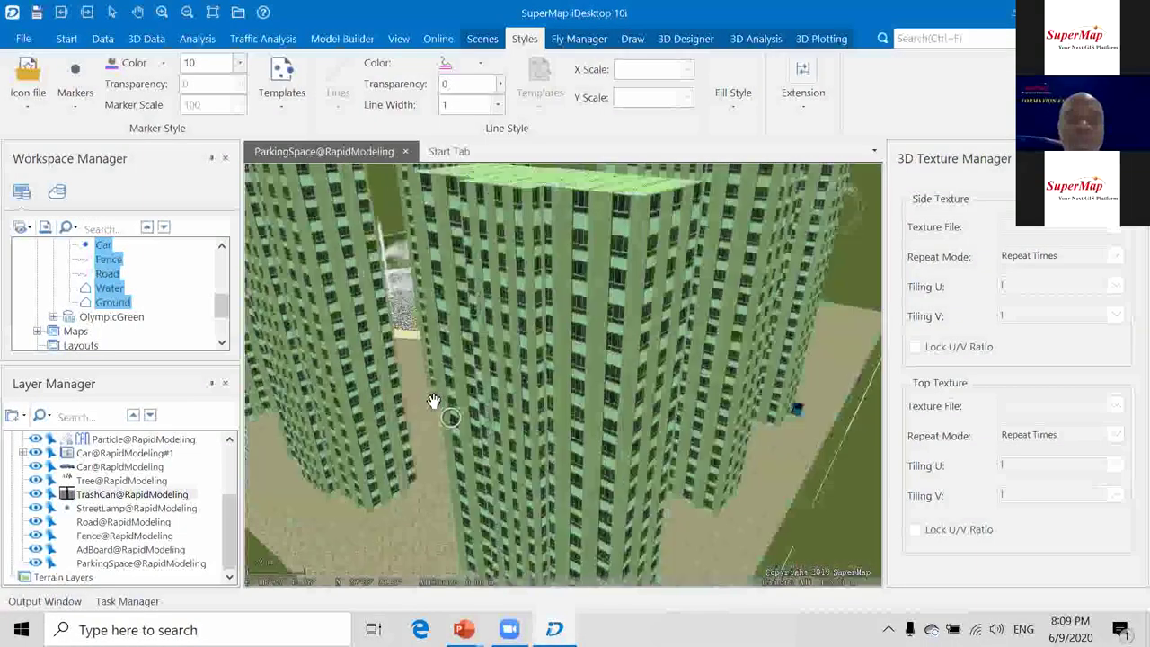
pyautogui.scroll(3, 416, 425)
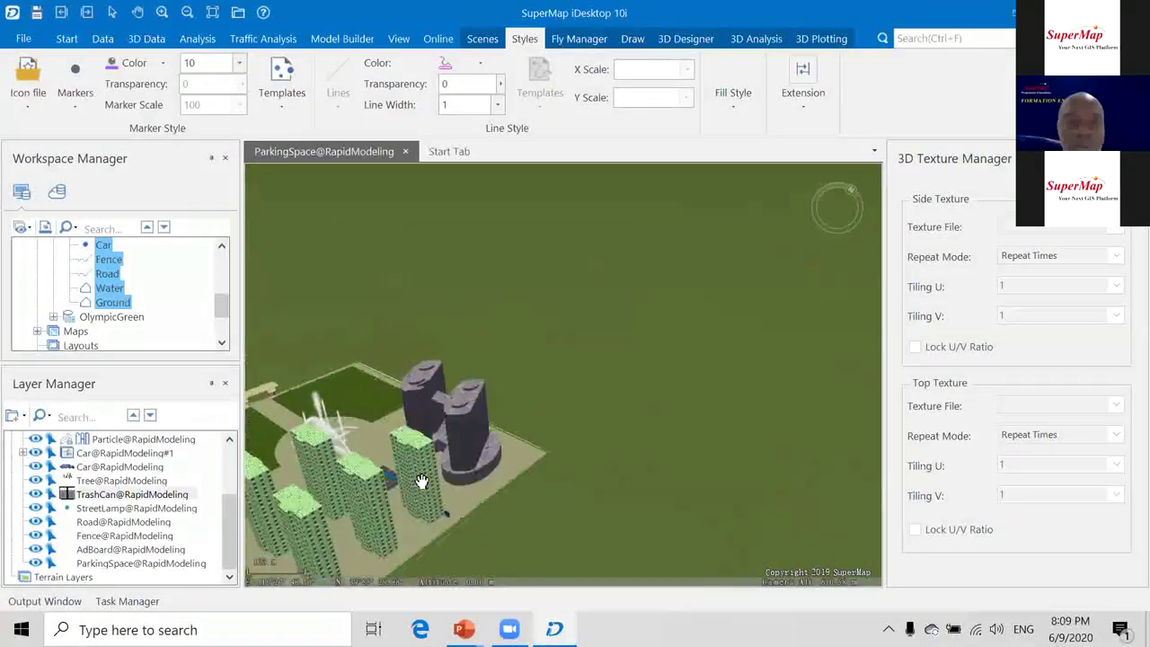
pyautogui.scroll(5, 510, 492)
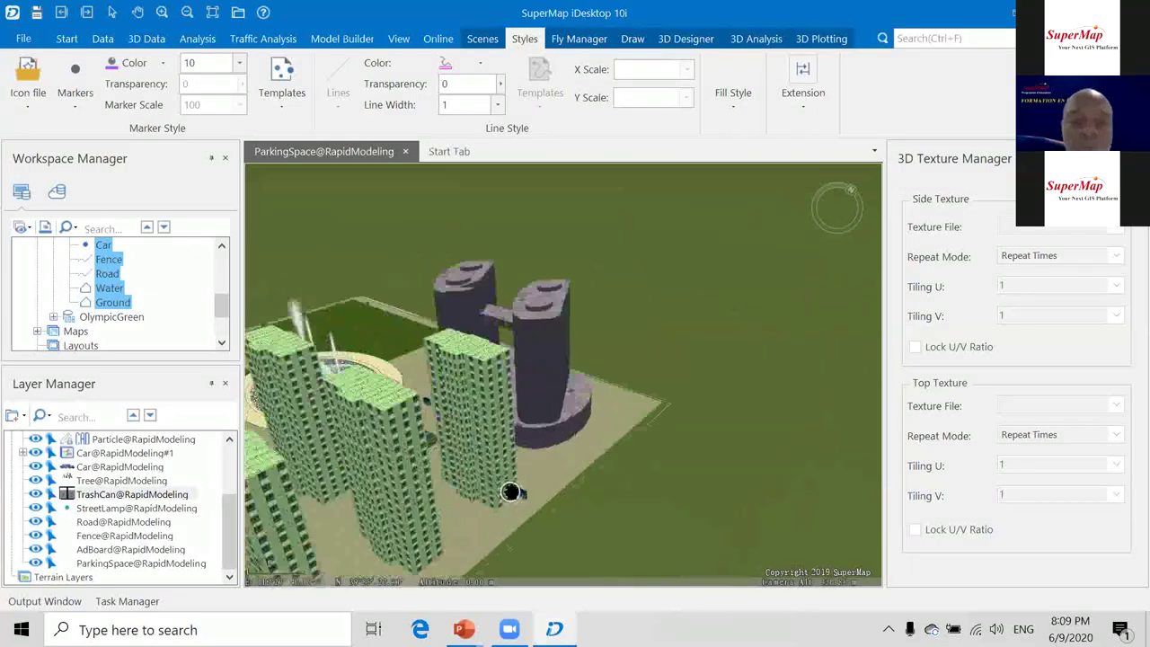
# Select the StreetLamp layer of the RapidModeling data and open its layer commands.
pyautogui.click(121, 508)
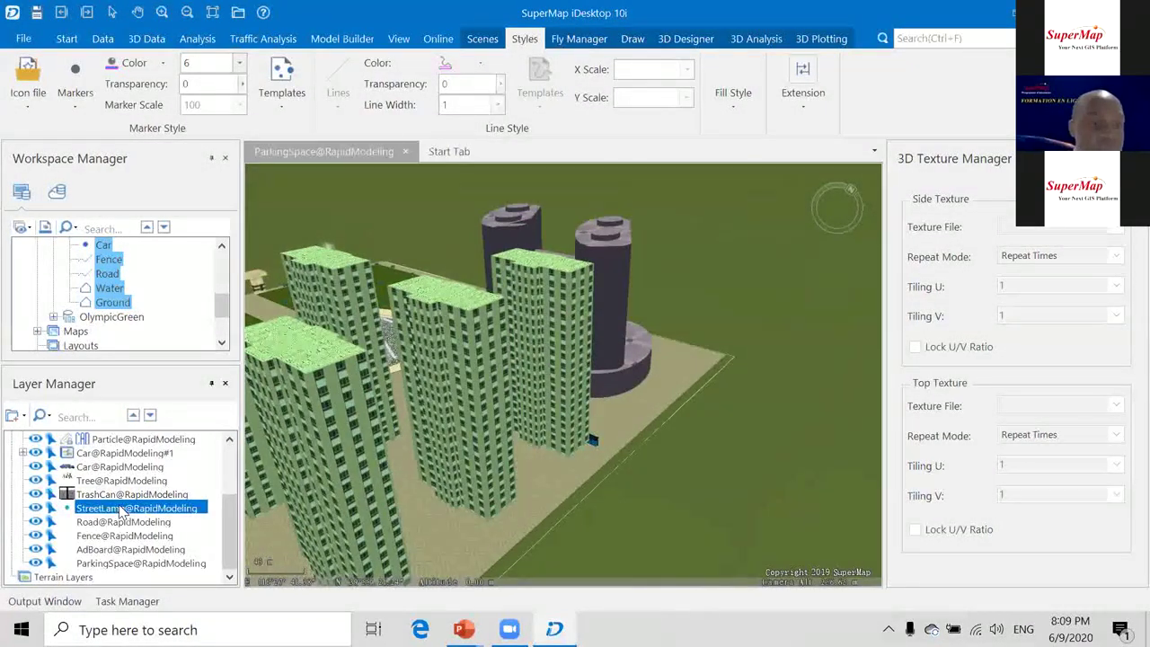
pyautogui.rightClick(121, 508)
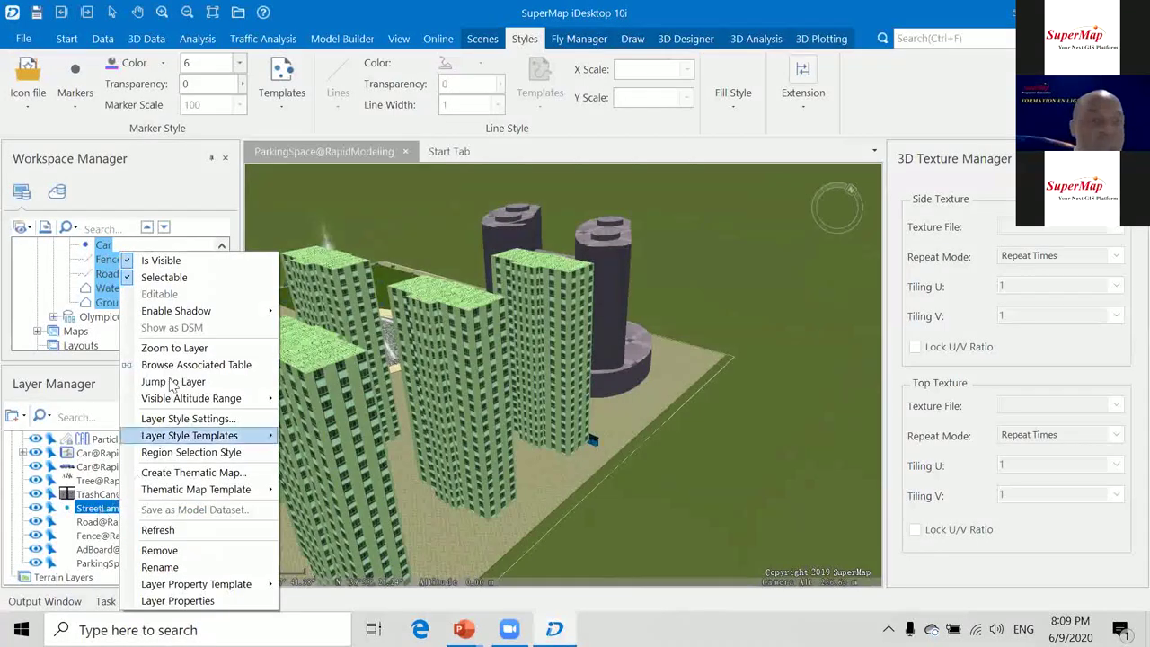
# Style the StreetLamp layer with the 3D marker symbol 路灯_03 at a scale of 10.
pyautogui.click(188, 419)
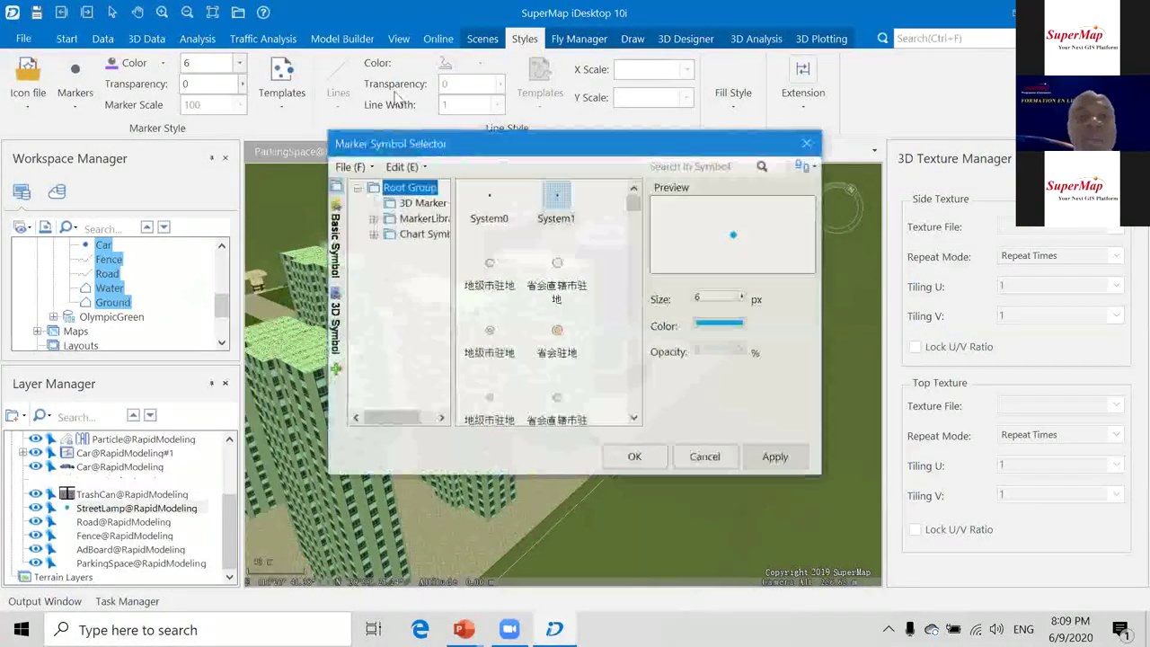
pyautogui.click(419, 203)
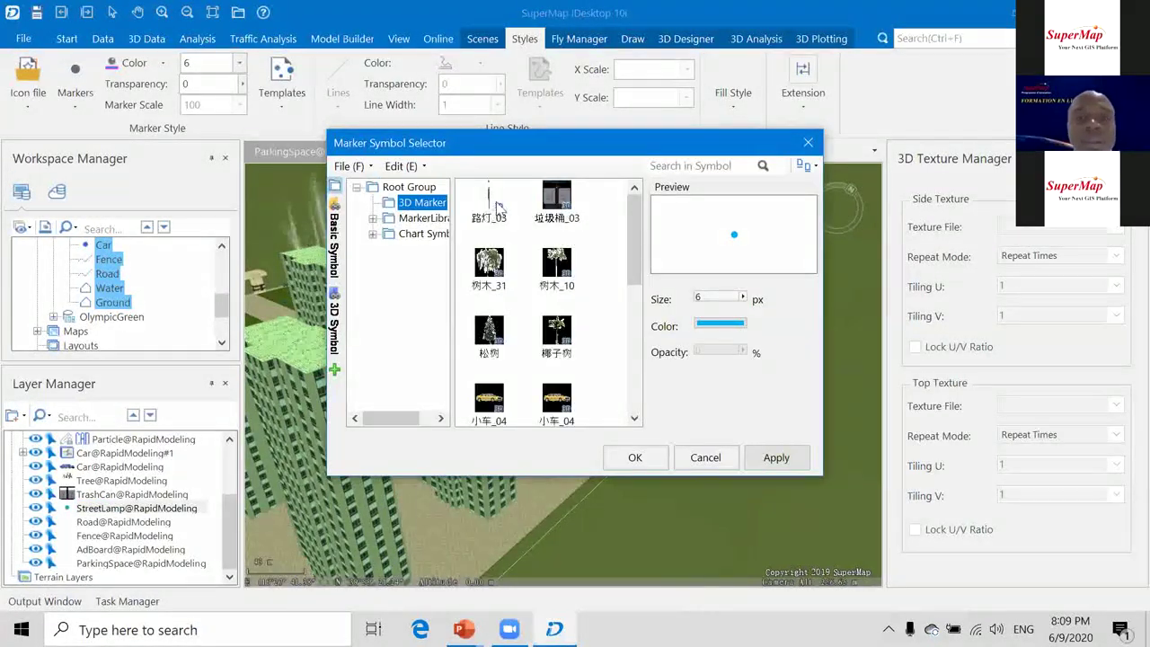
pyautogui.click(492, 202)
pyautogui.click(706, 299)
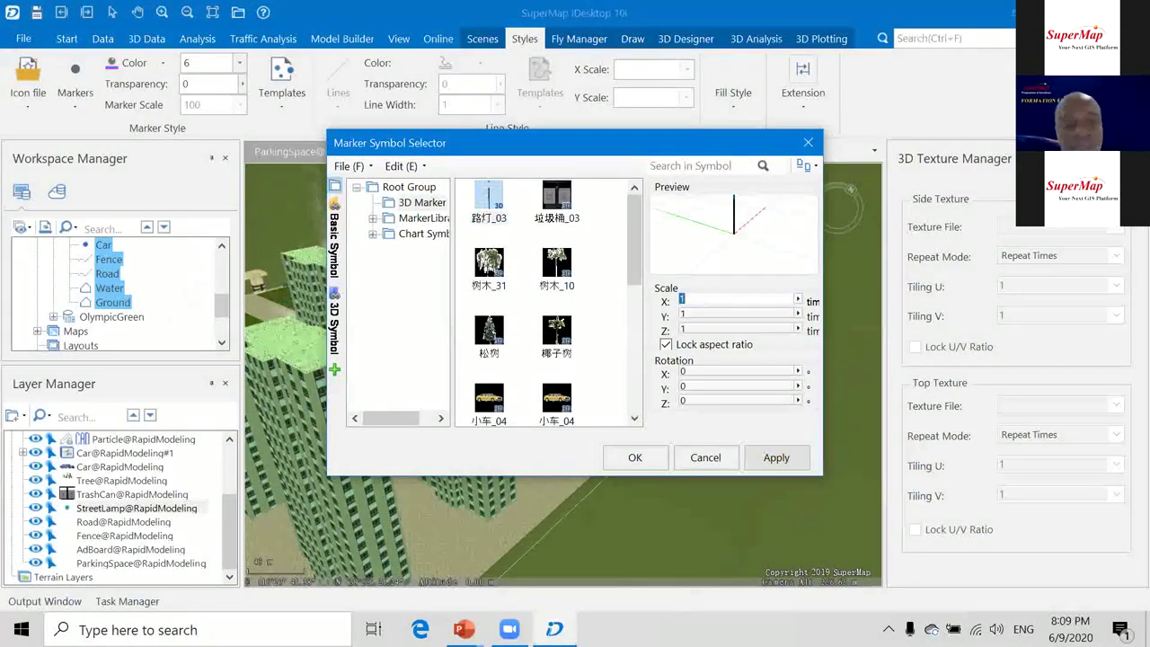
pyautogui.write('10')
pyautogui.click(635, 458)
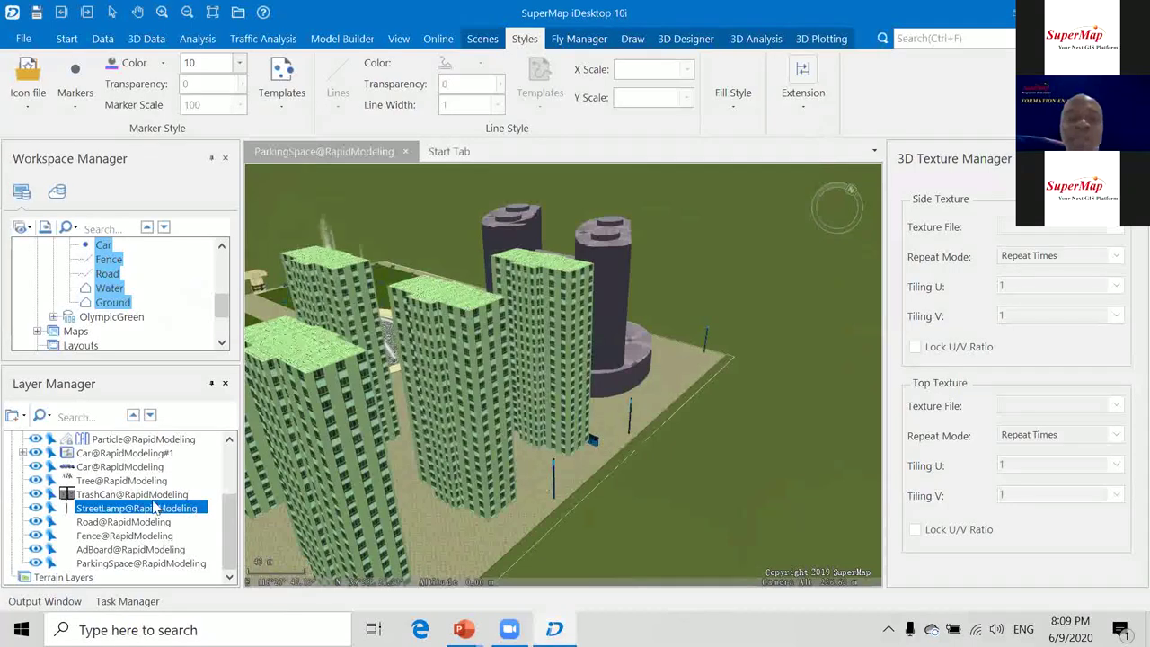
# Style the Road layer with the 3D line symbol 公路 at a width of 50.
pyautogui.click(119, 524)
pyautogui.rightClick(120, 525)
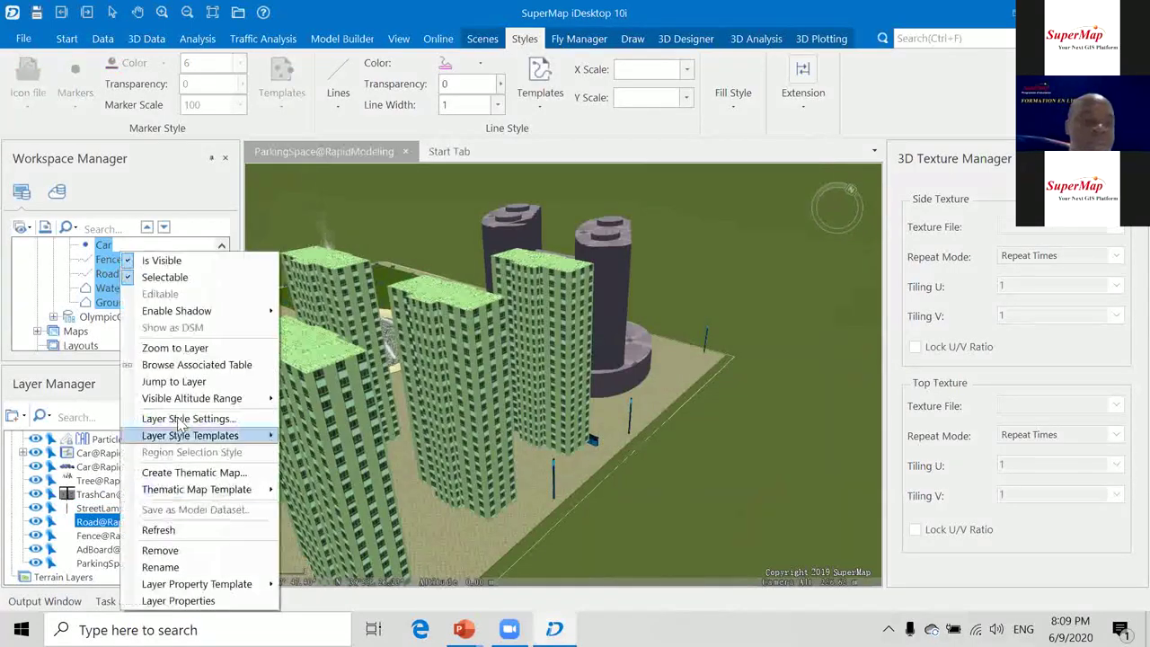
pyautogui.click(180, 419)
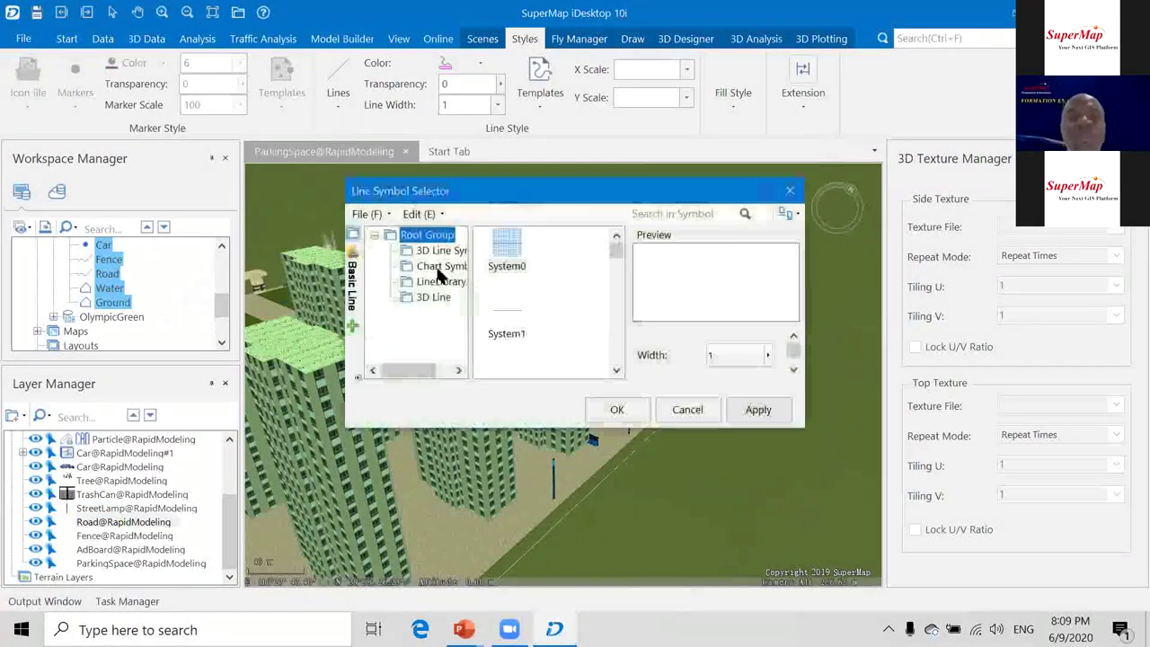
pyautogui.click(439, 251)
pyautogui.click(503, 248)
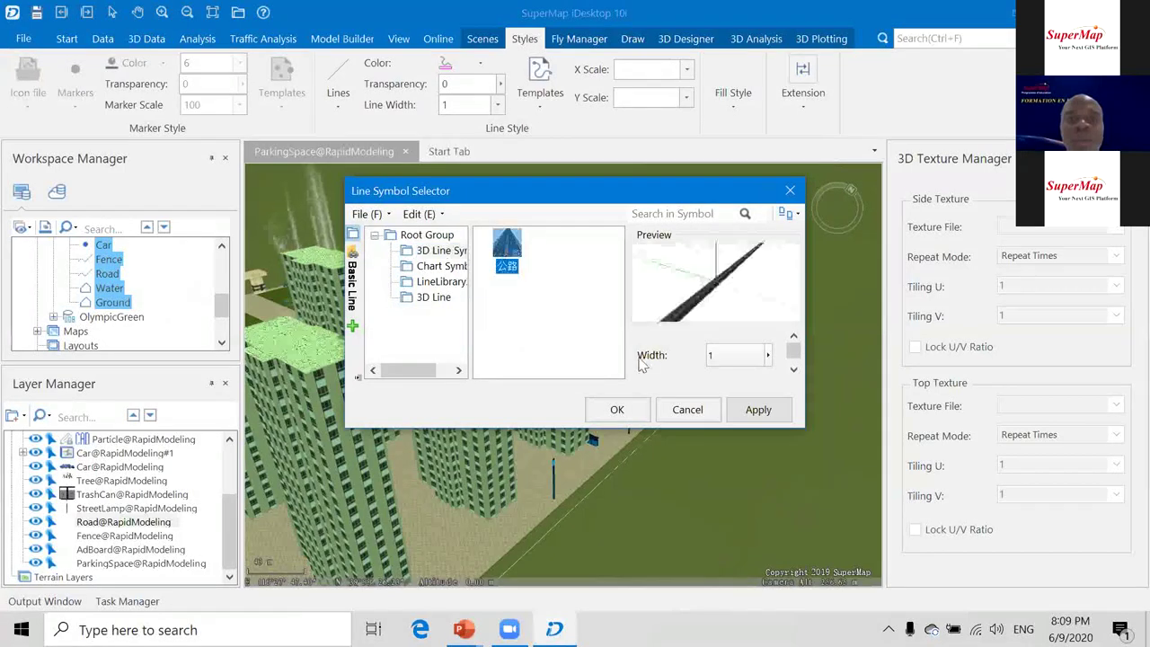
pyautogui.doubleClick(740, 353)
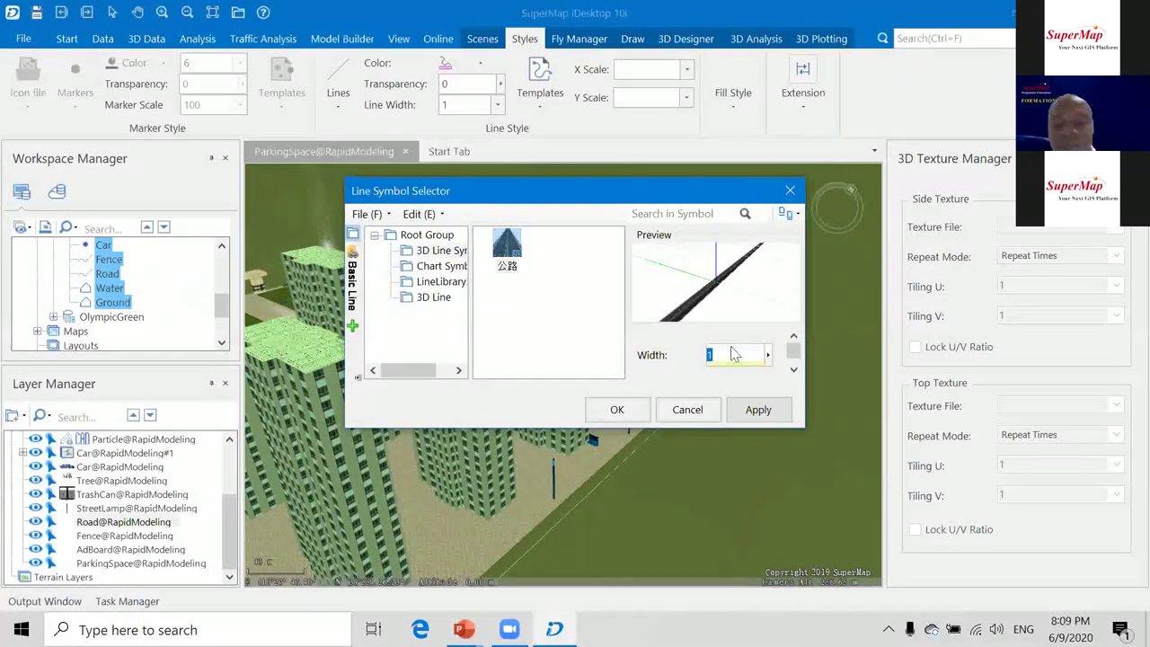
pyautogui.write('50')
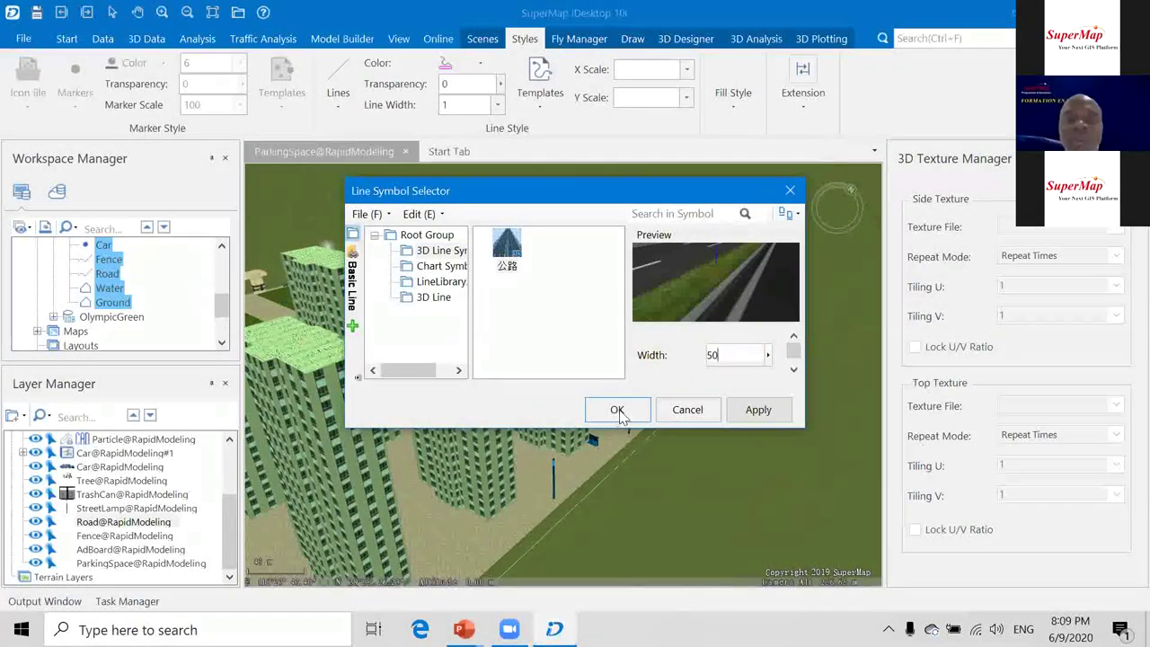
pyautogui.click(619, 410)
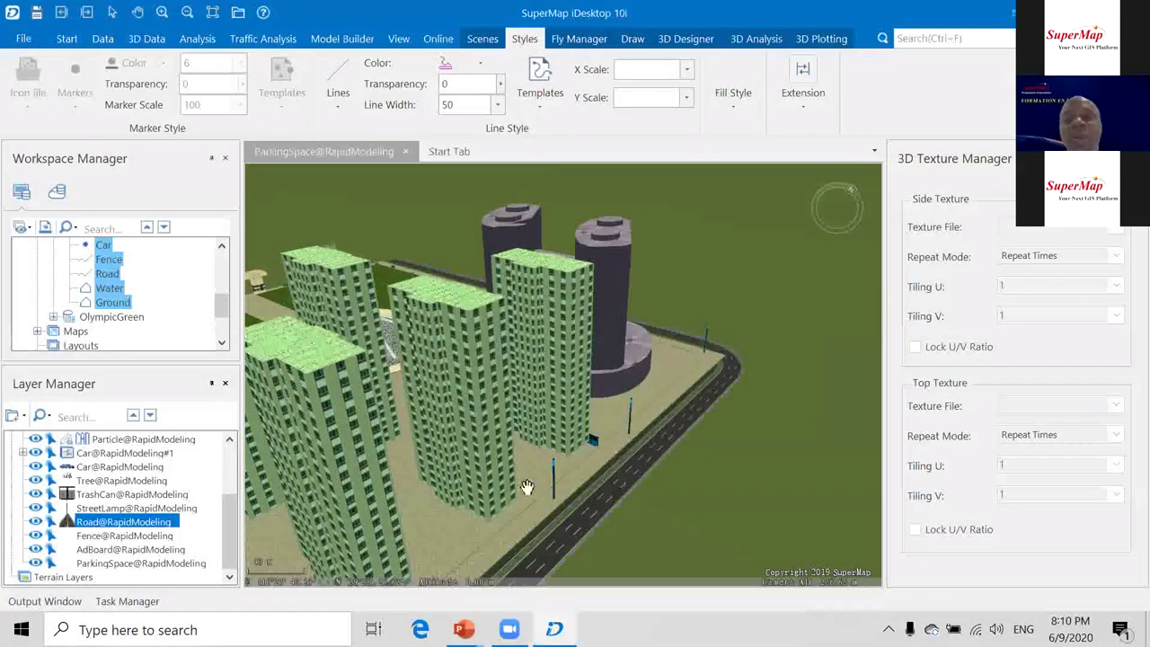
# Examine the rendered road and street lamps around the buildings from several angles and distances in the 3D scene.
pyautogui.moveTo(667, 386); pyautogui.dragTo(682, 393)
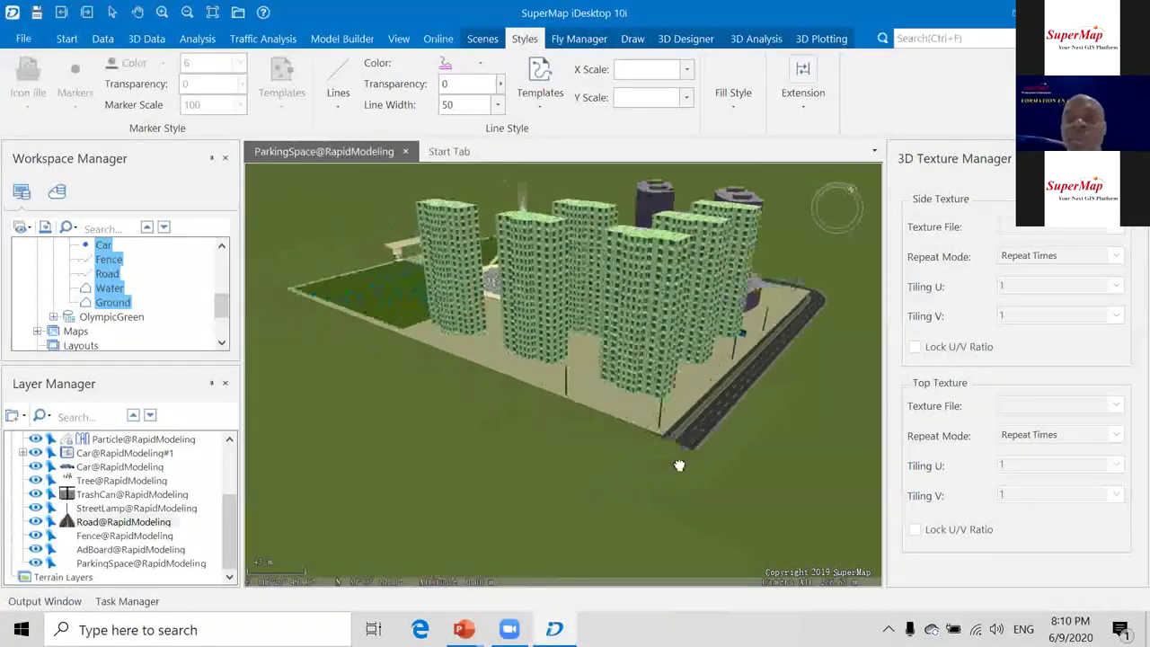
pyautogui.moveTo(680, 464); pyautogui.dragTo(691, 411)
pyautogui.scroll(2, 726, 385)
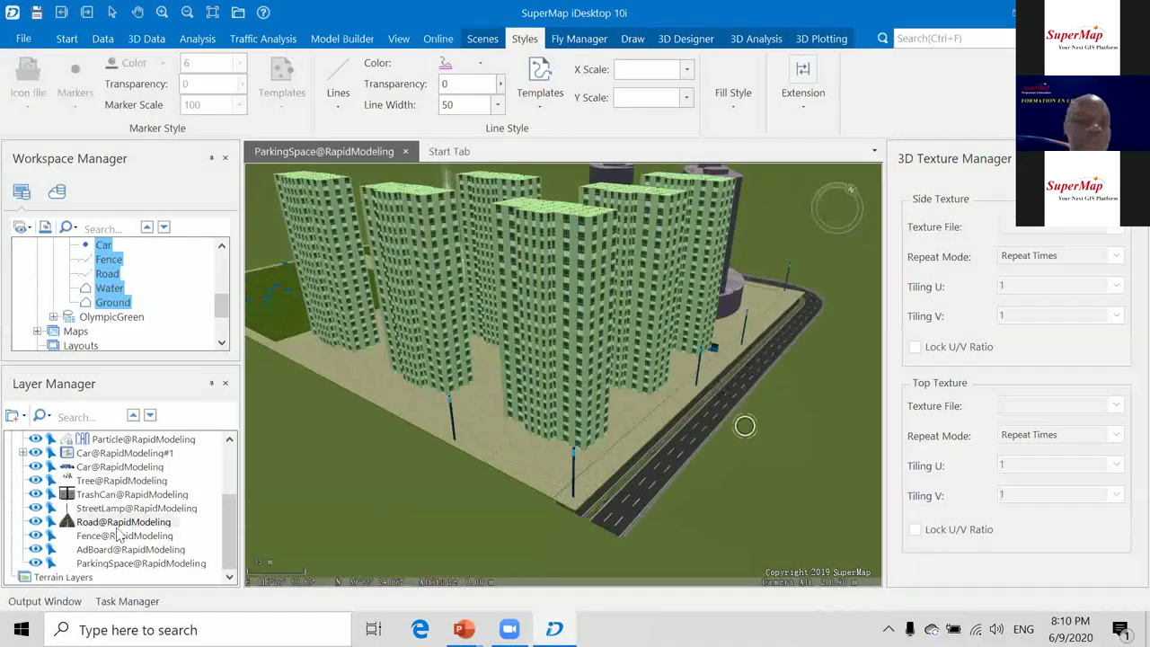
pyautogui.scroll(2, 744, 423)
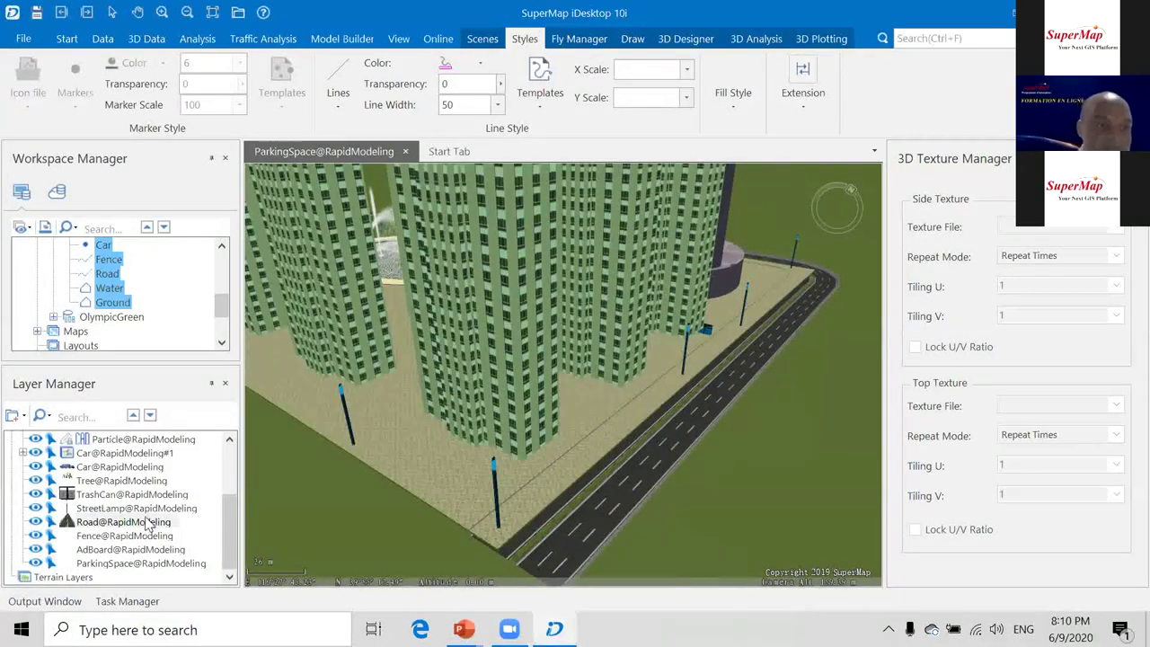
pyautogui.scroll(-5, 606, 384)
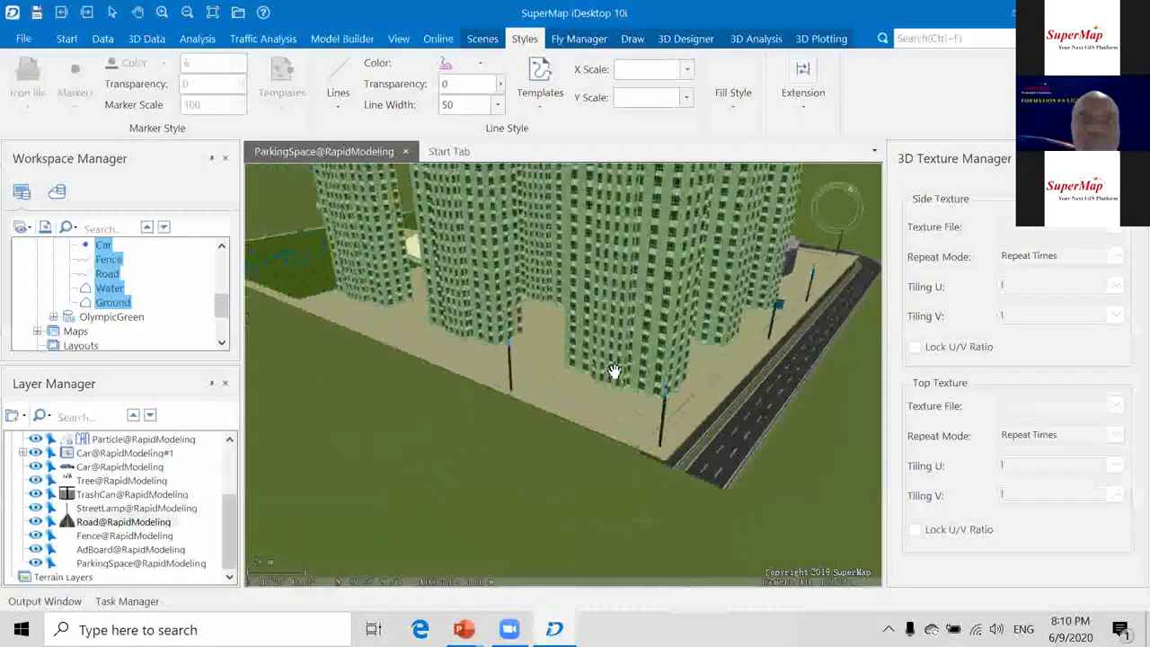
pyautogui.scroll(-1, 613, 371)
pyautogui.moveTo(614, 371)
pyautogui.mouseDown()
pyautogui.moveTo(614, 413)
pyautogui.moveTo(685, 487)
pyautogui.mouseUp()
pyautogui.moveTo(547, 381)
pyautogui.mouseDown()
pyautogui.moveTo(559, 503)
pyautogui.moveTo(586, 465)
pyautogui.moveTo(631, 467)
pyautogui.moveTo(691, 387)
pyautogui.moveTo(516, 477)
pyautogui.mouseUp()
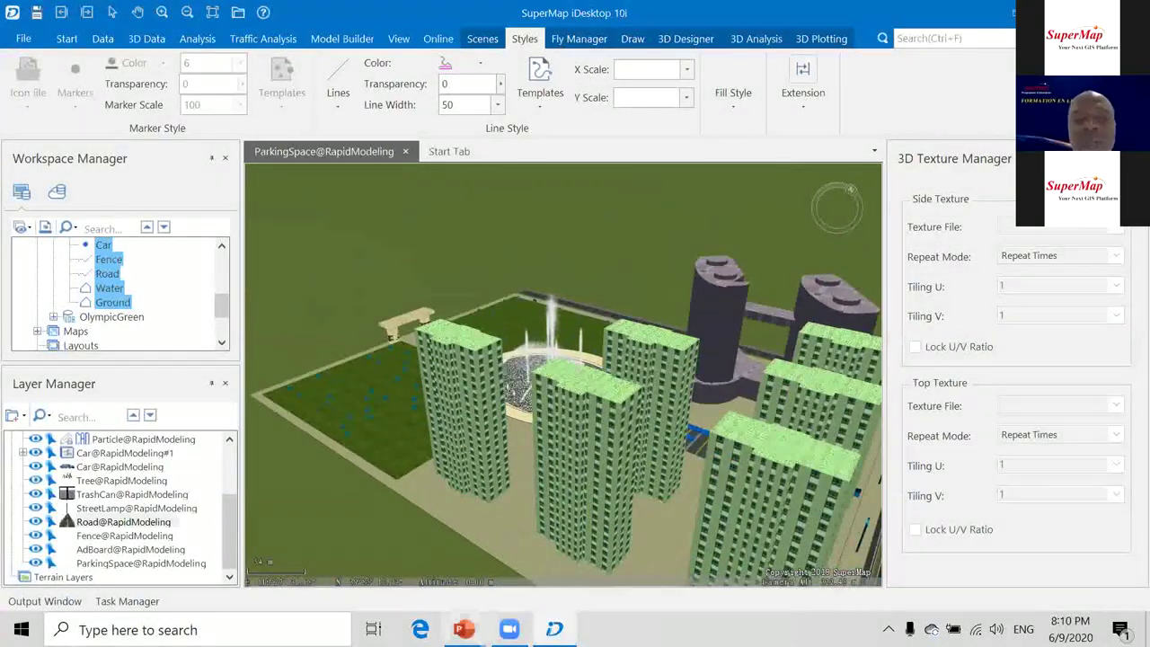
# Switch to the PowerPoint slide show to review the layer rendering exercise slides, and return to SuperMap iDesktop.
pyautogui.click(464, 629)
pyautogui.click(561, 548)
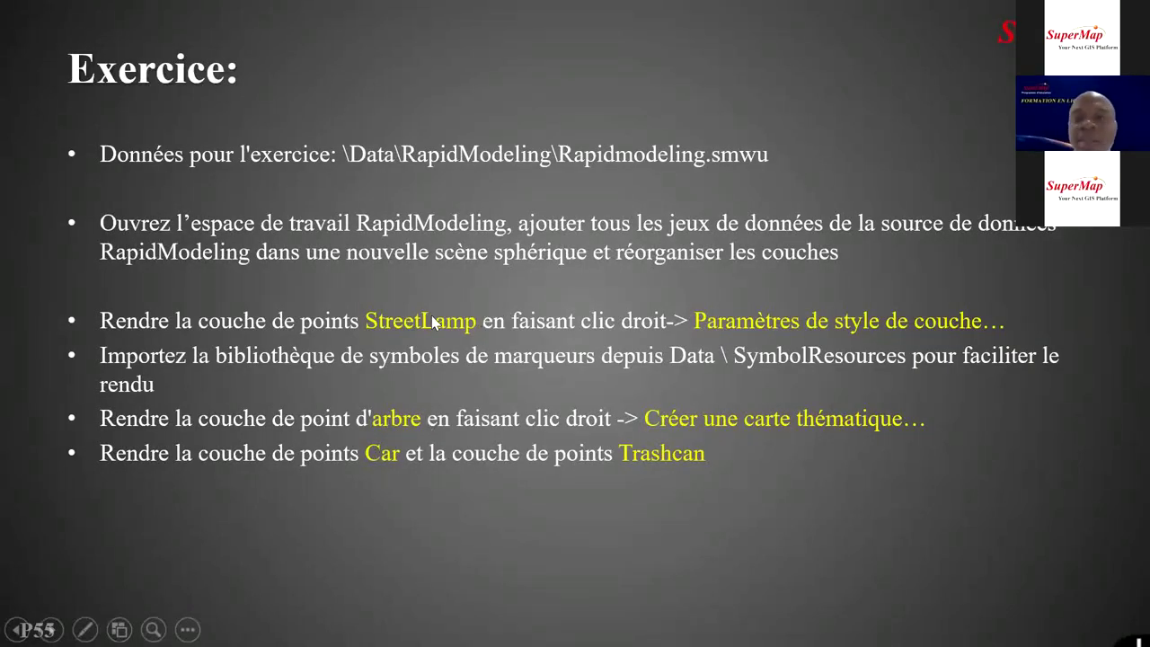
pyautogui.click(797, 471)
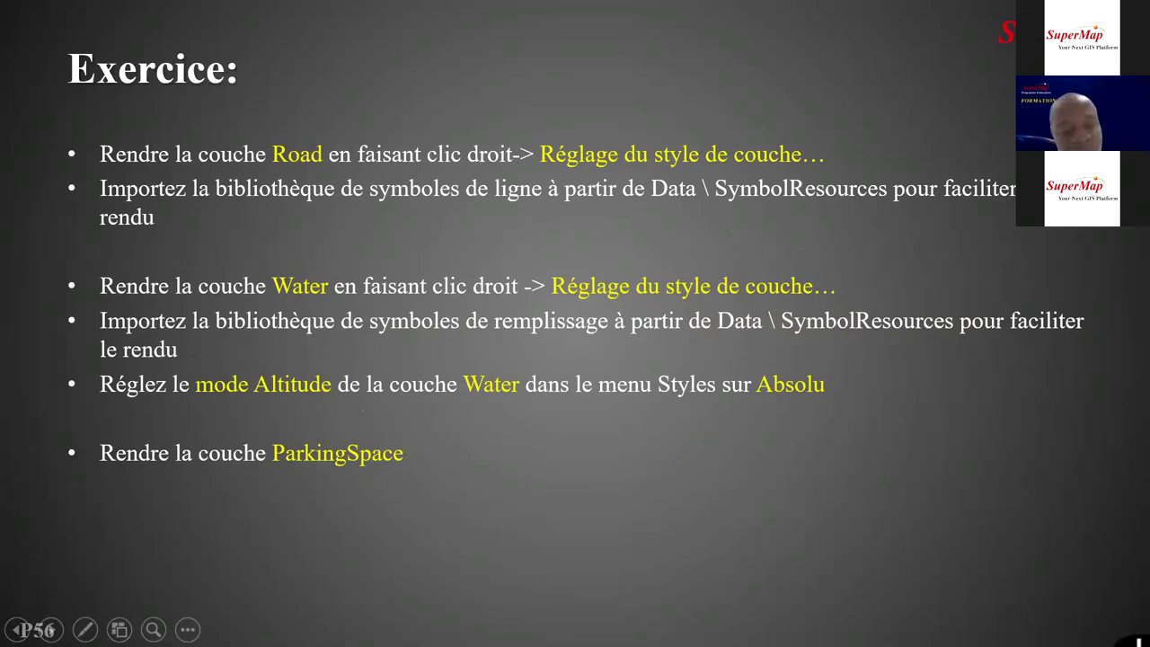
pyautogui.press('super+Tab')
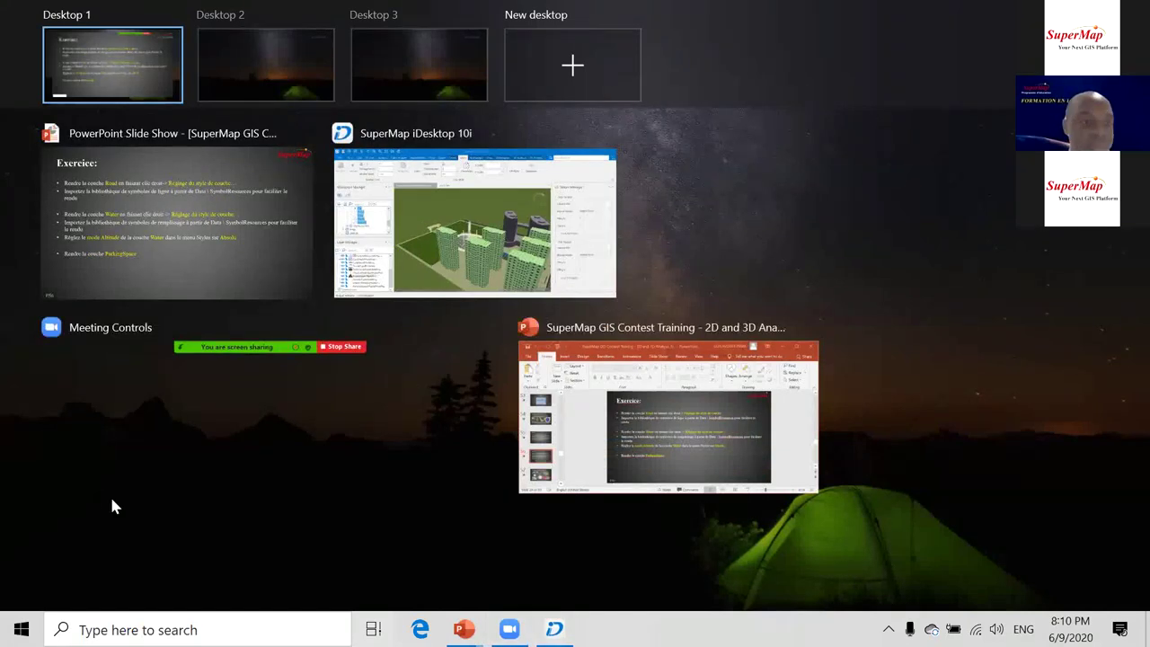
pyautogui.click(490, 238)
pyautogui.press('super')
pyautogui.press('super')
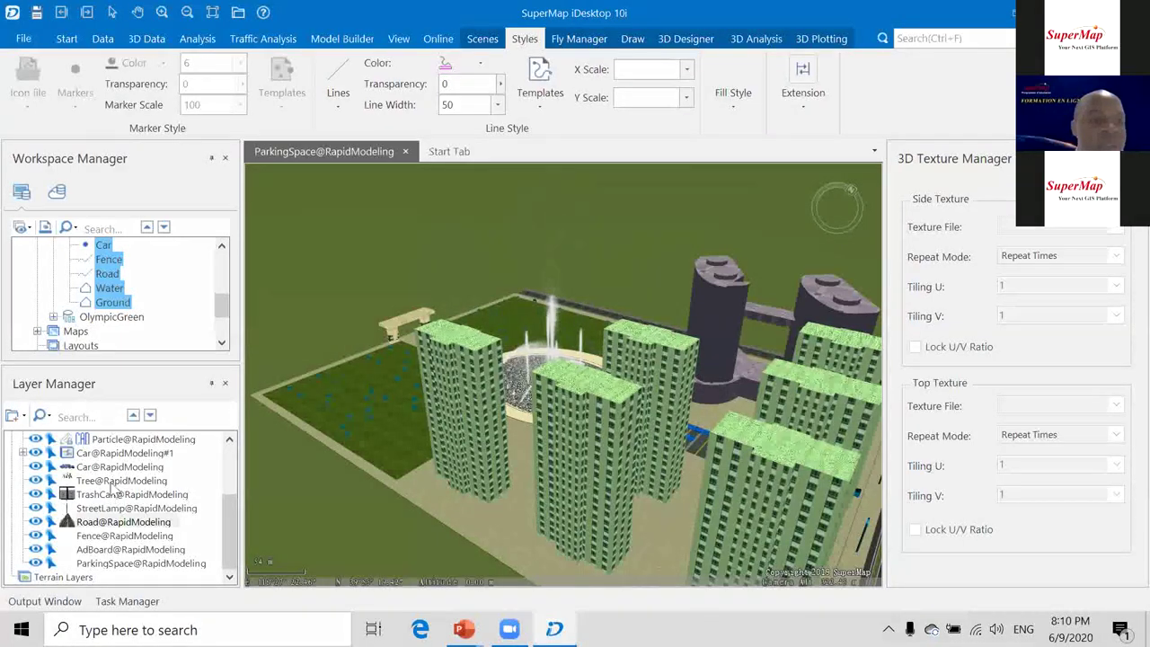
# View the marker symbol library import option in the Tree layer's style settings, browsing to the RapidModeling folder without importing anything.
pyautogui.scroll(1, 113, 481)
pyautogui.scroll(-1, 108, 485)
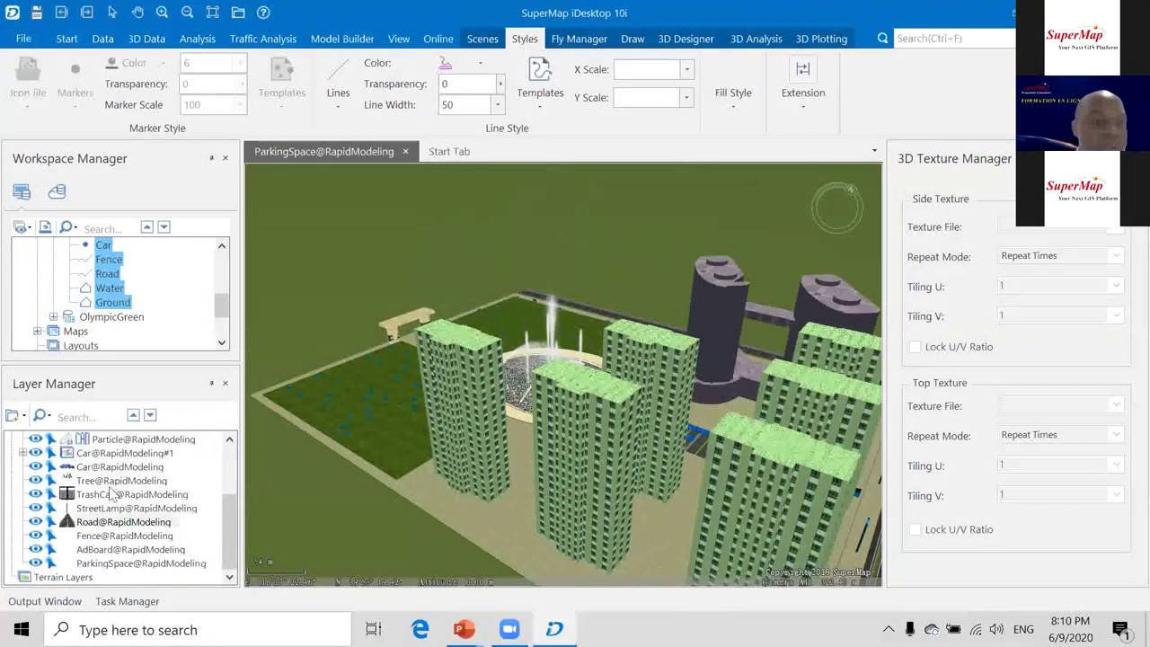
pyautogui.rightClick(110, 481)
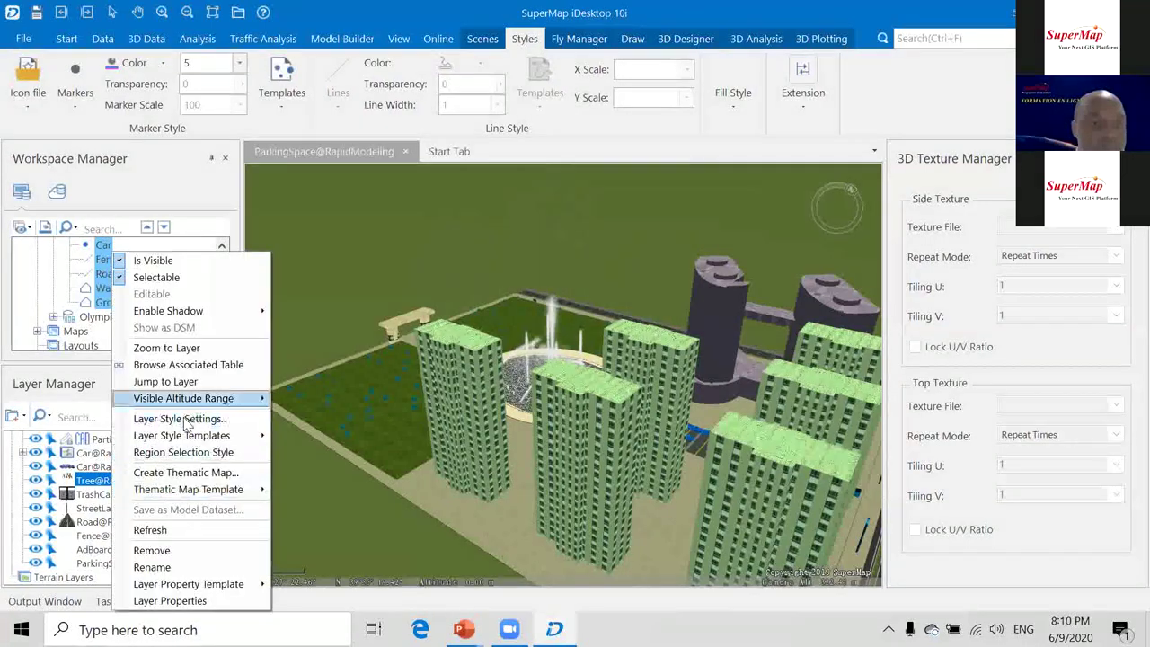
pyautogui.click(178, 418)
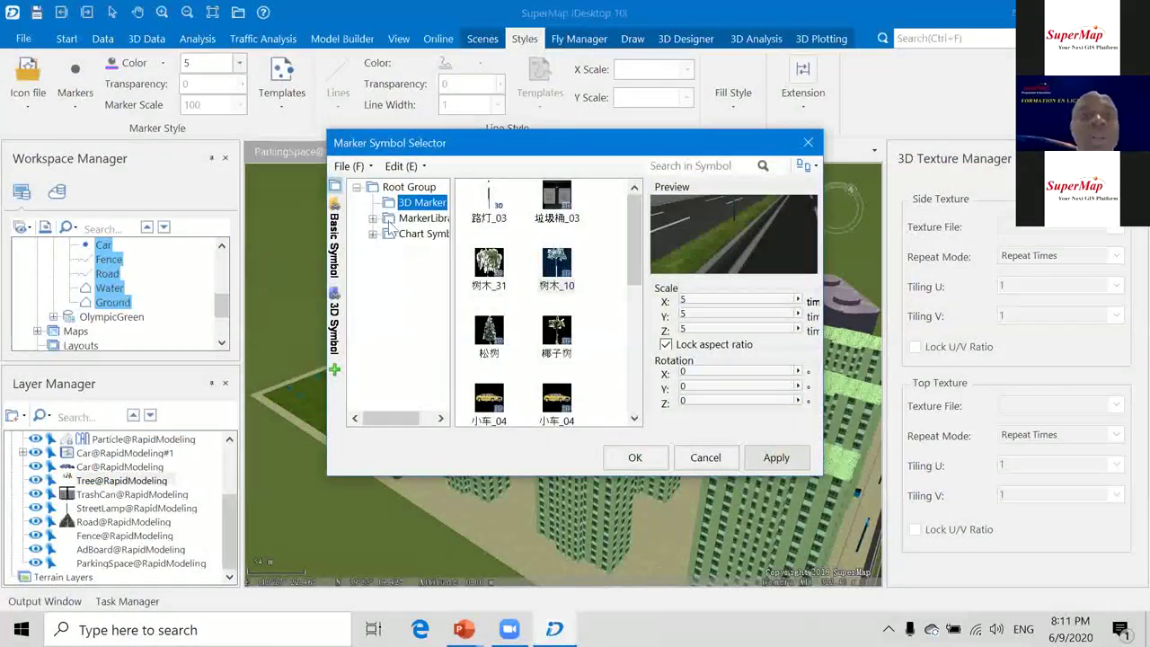
pyautogui.click(372, 163)
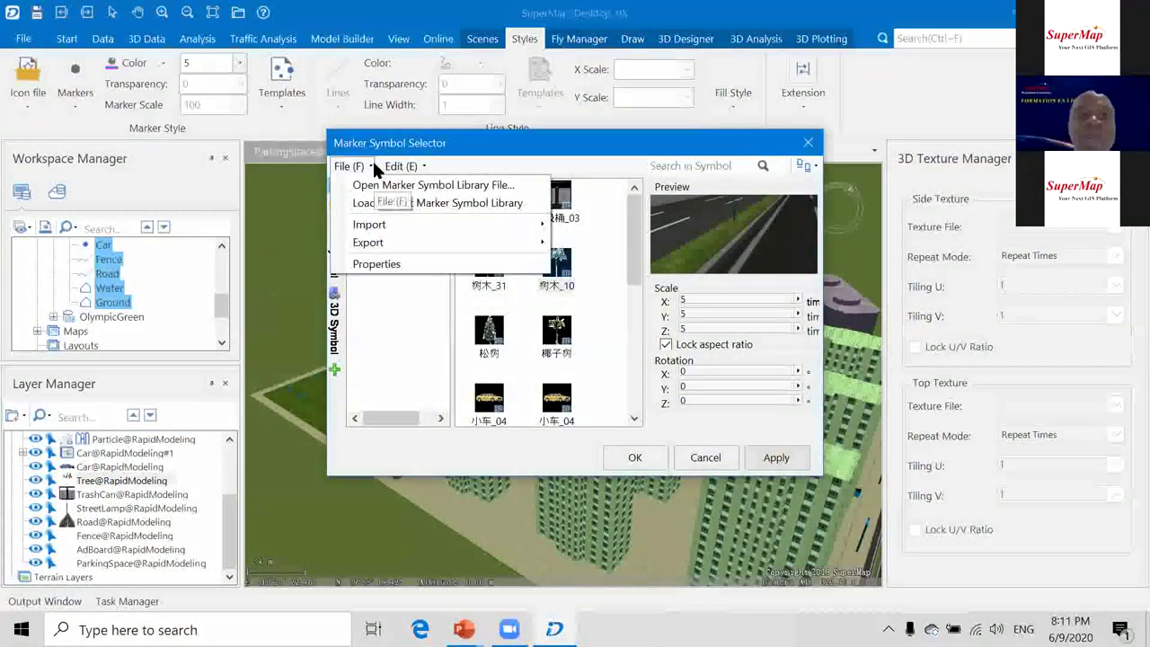
pyautogui.click(370, 166)
pyautogui.click(370, 165)
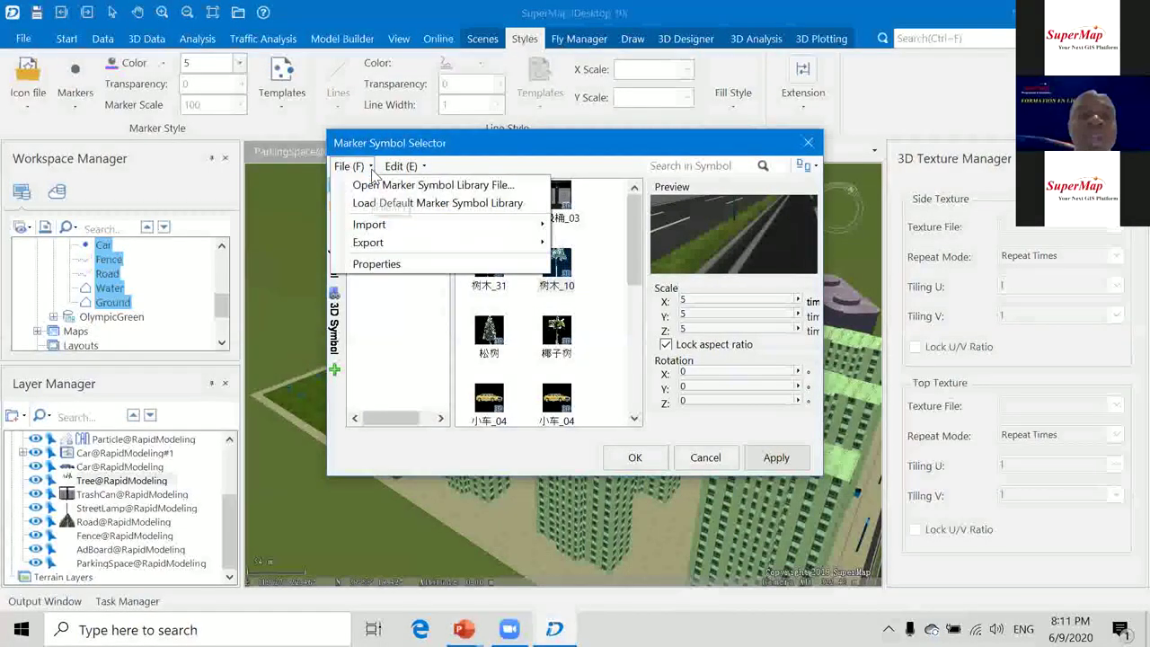
pyautogui.moveTo(386, 222)
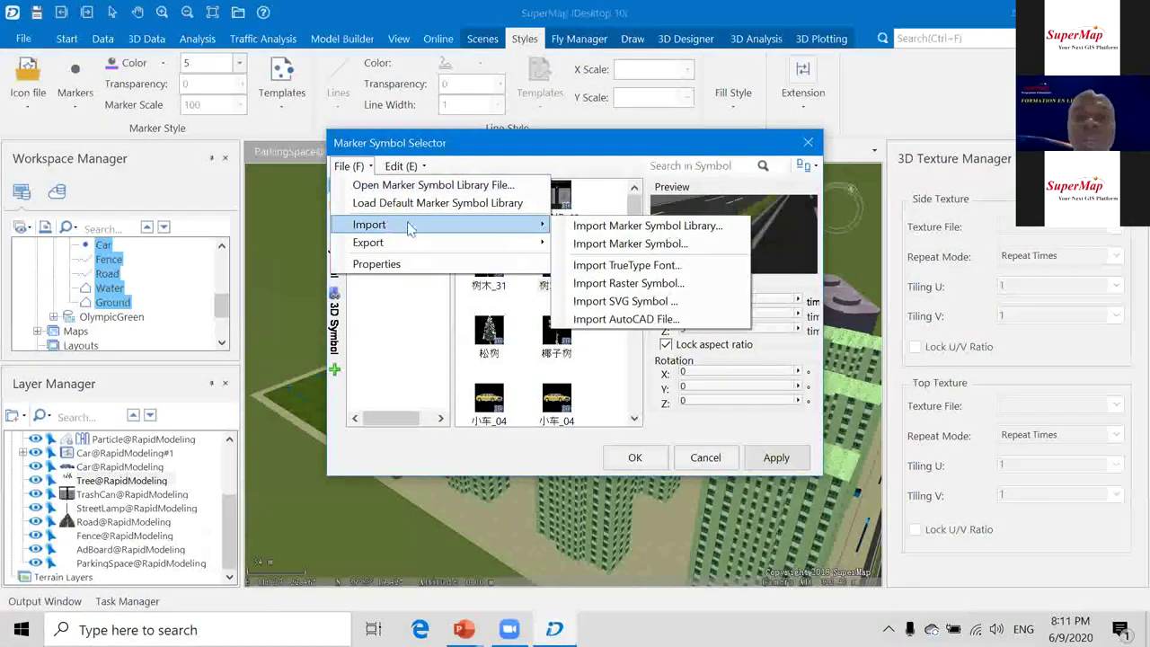
pyautogui.click(634, 226)
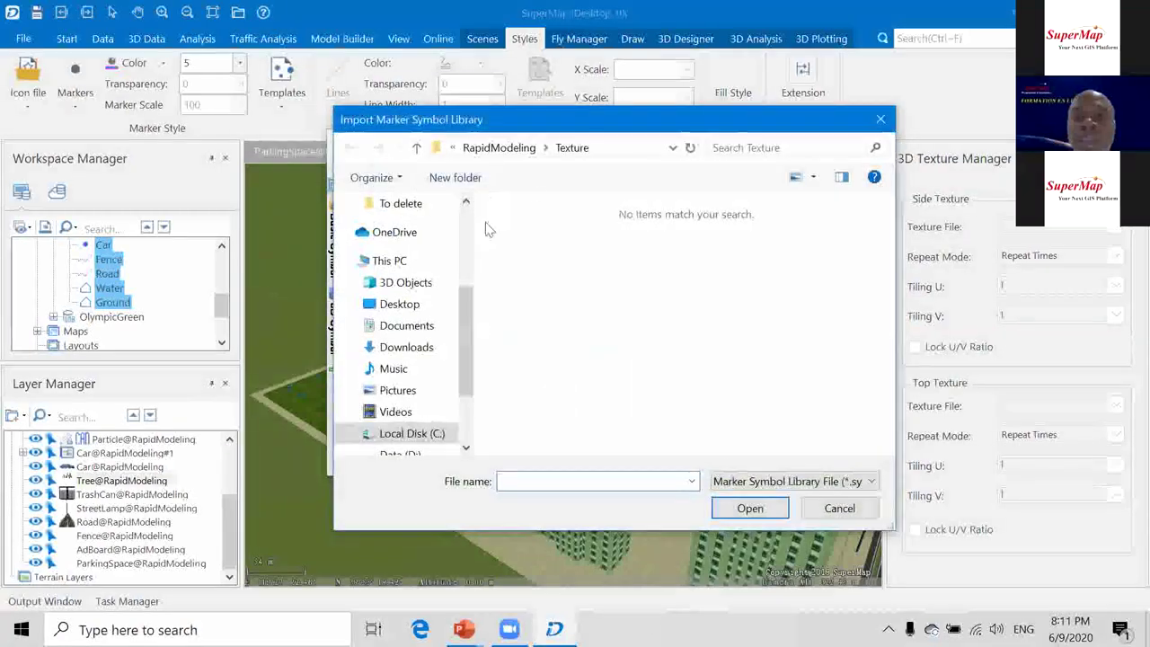
pyautogui.click(503, 150)
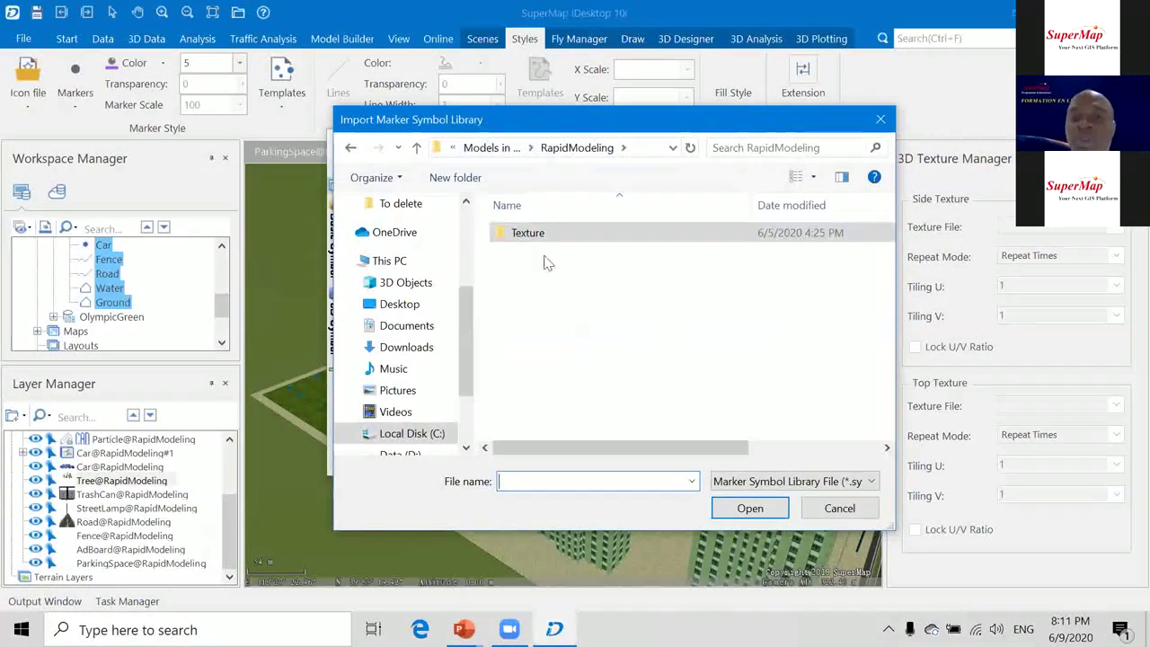
pyautogui.click(839, 508)
# View the editor for creating a 2D marker symbol, and leave the Tree layer's style settings without applying anything.
pyautogui.click(409, 169)
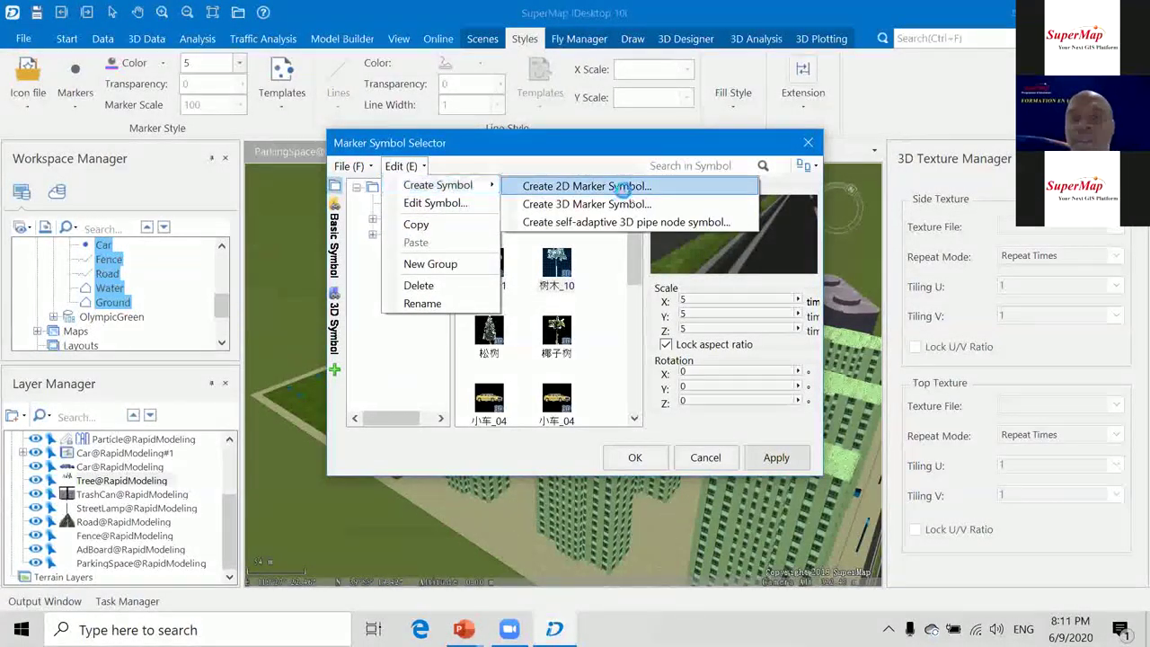
pyautogui.click(626, 191)
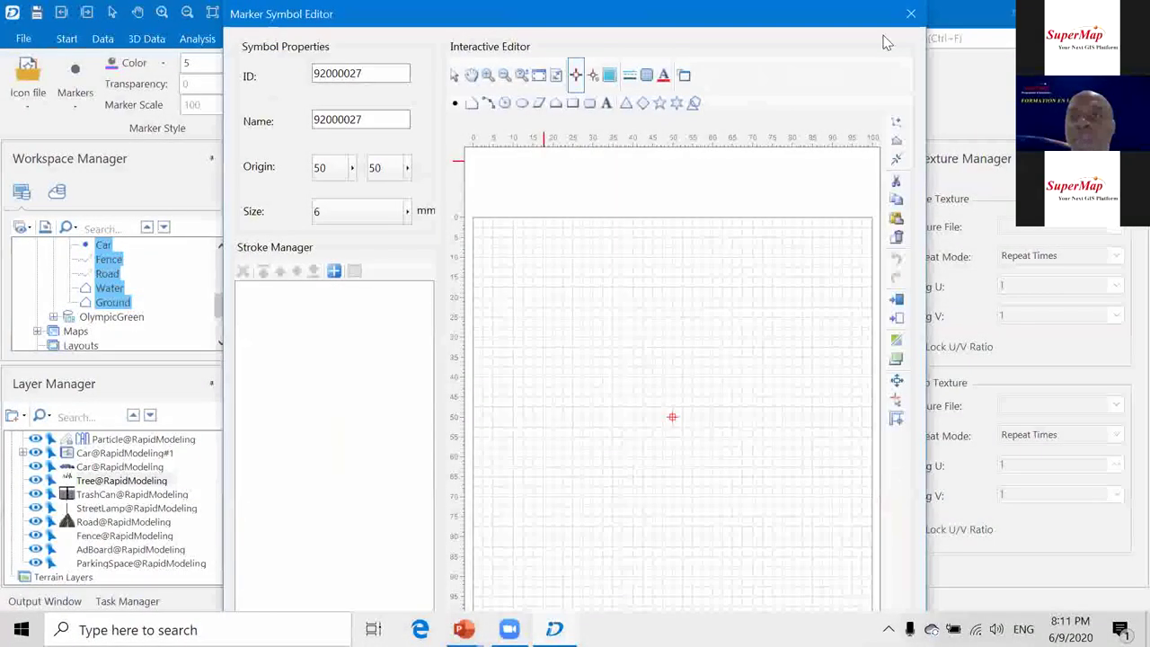
pyautogui.moveTo(773, 14); pyautogui.dragTo(767, 58)
pyautogui.click(904, 61)
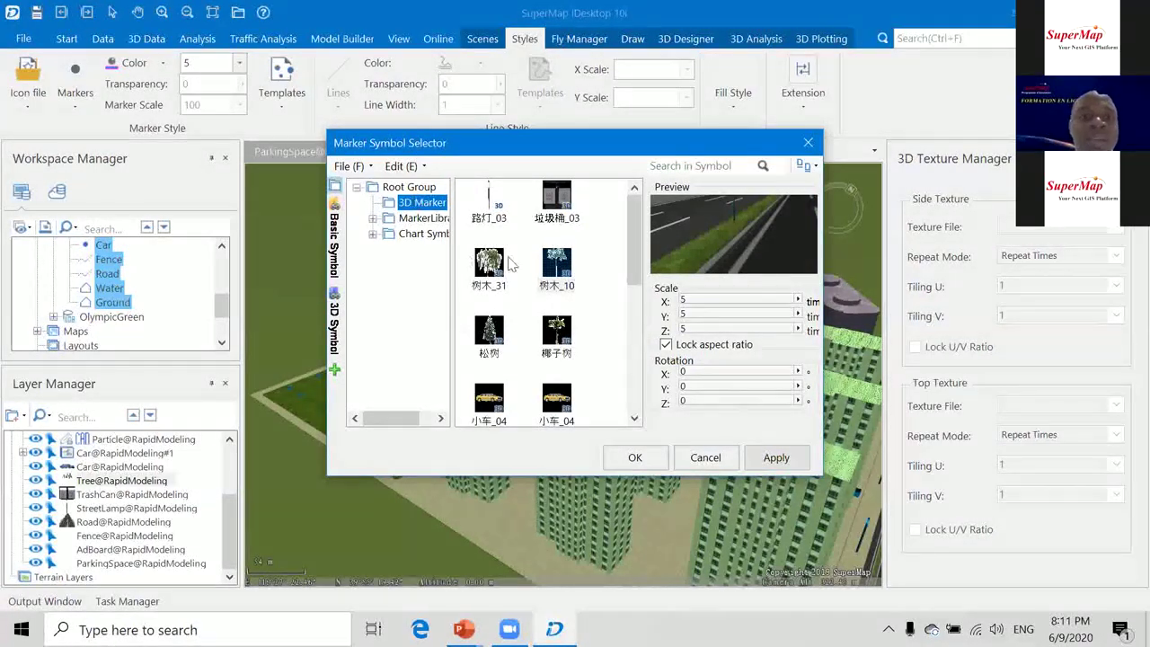
pyautogui.click(705, 457)
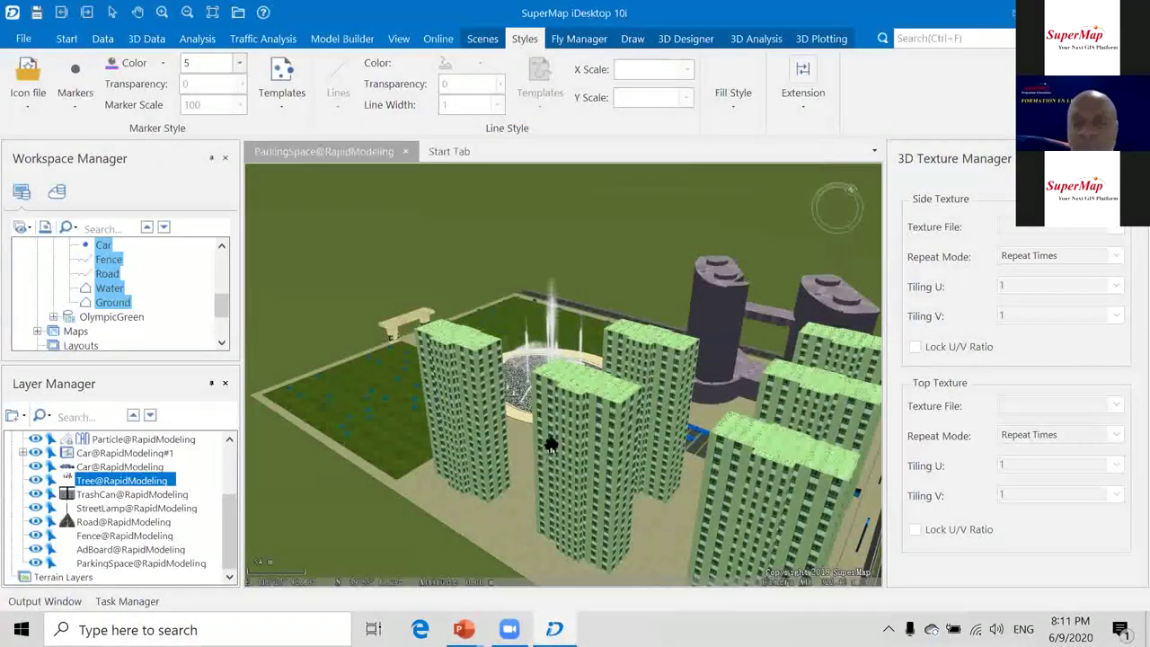
# Switch to the PowerPoint slide show and advance to "Modélisation rapide par étirement vectoriel", revealing Etape 1 and Etape 2.
pyautogui.moveTo(463, 629)
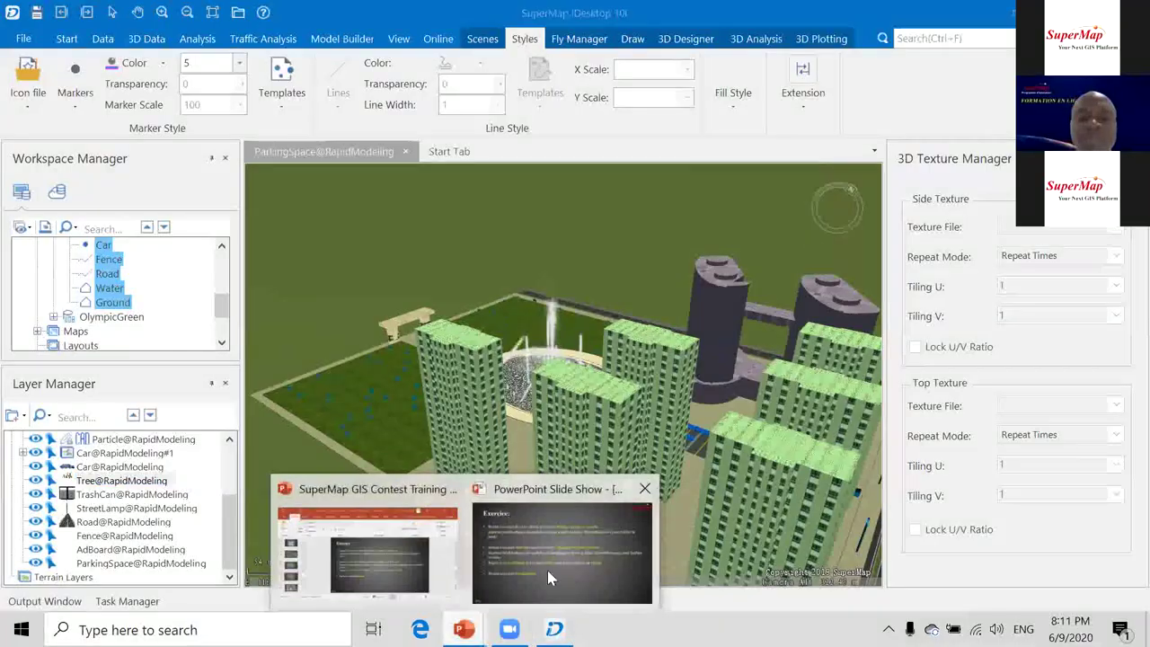
pyautogui.click(547, 570)
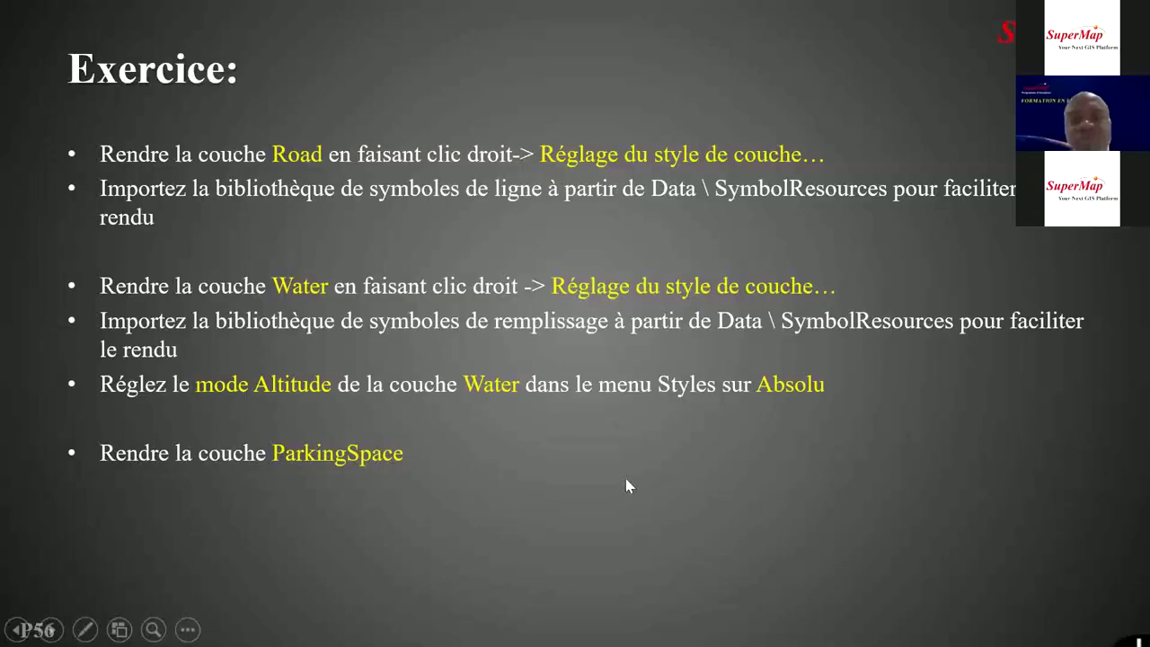
pyautogui.click(552, 486)
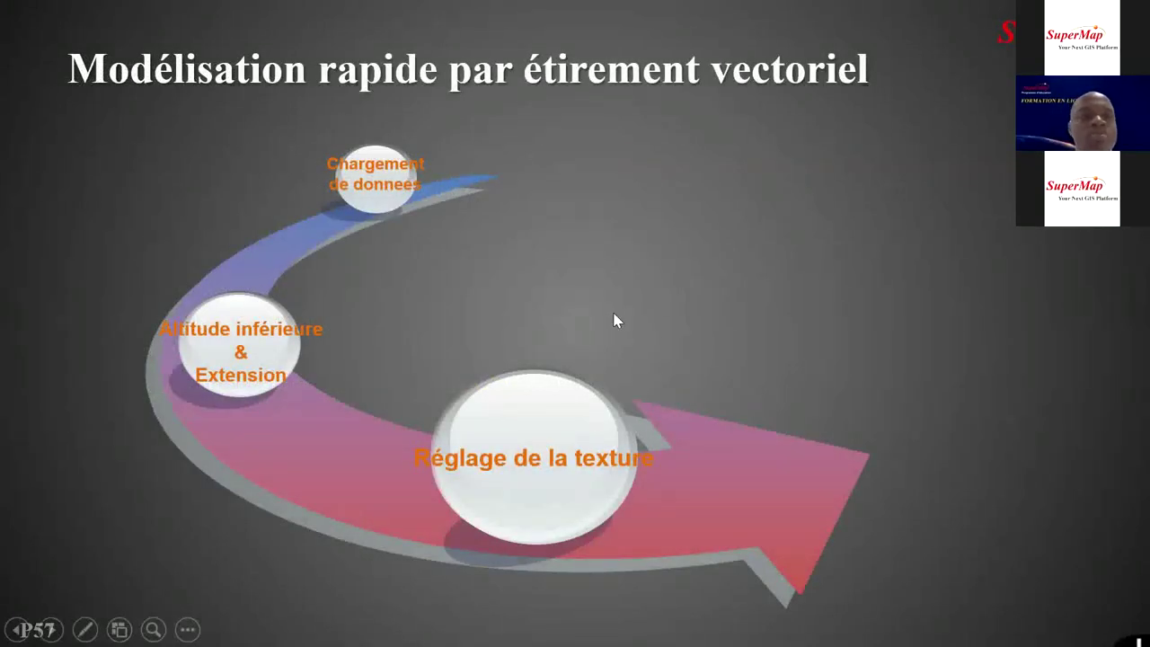
pyautogui.click(614, 313)
pyautogui.click(616, 320)
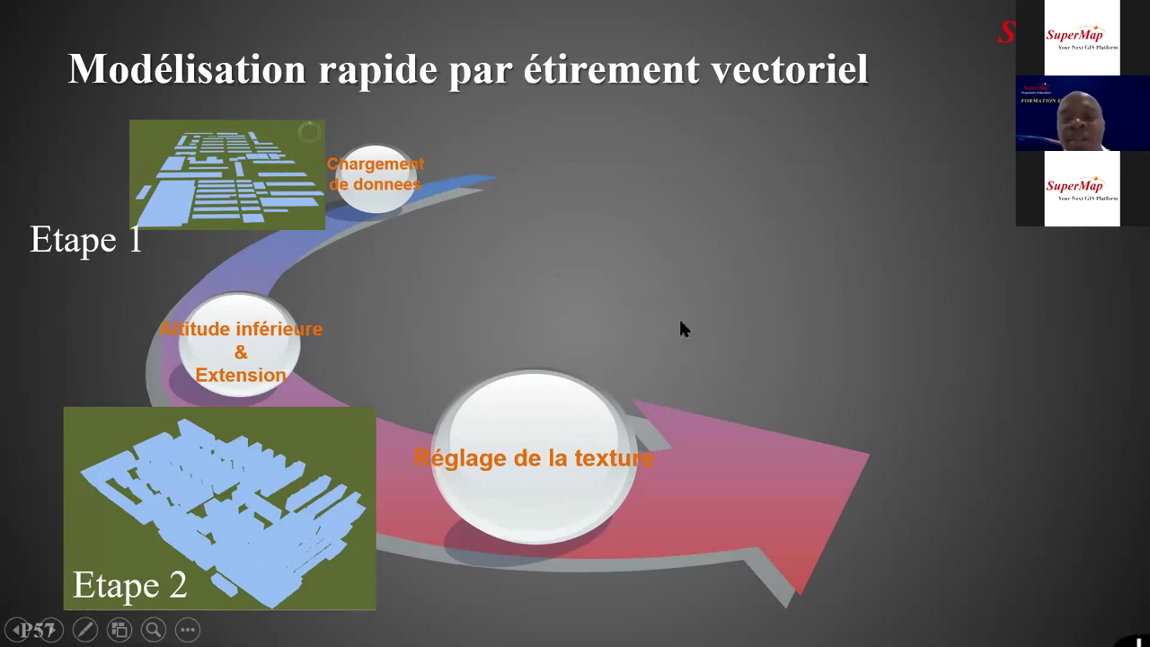
# Reveal the Etape 3 image on the "Modélisation rapide par étirement vectoriel" slide.
pyautogui.click(657, 350)
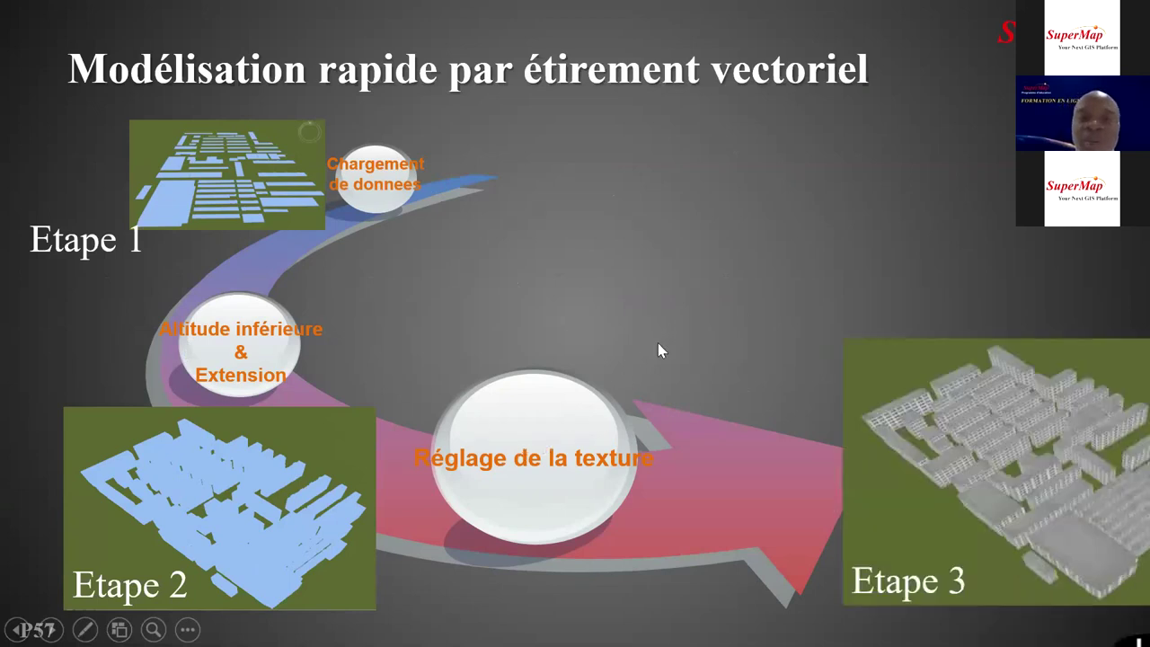
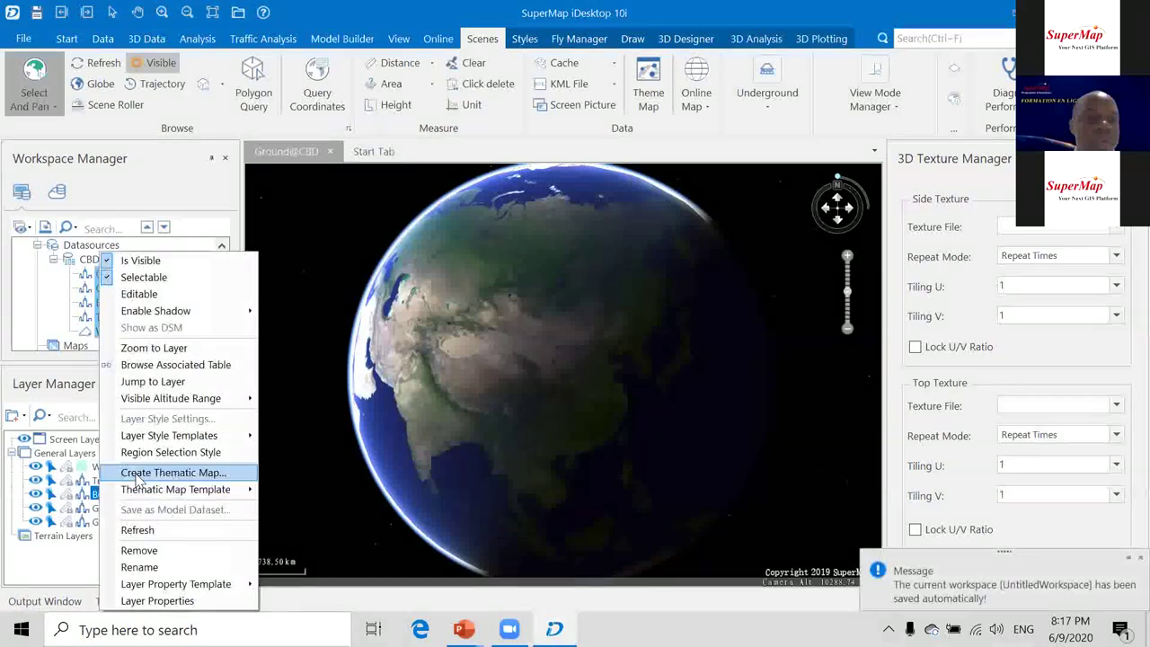
# Zoom the scene to the Building@CBD layer and turn off the sun's Visible option.
pyautogui.click(155, 348)
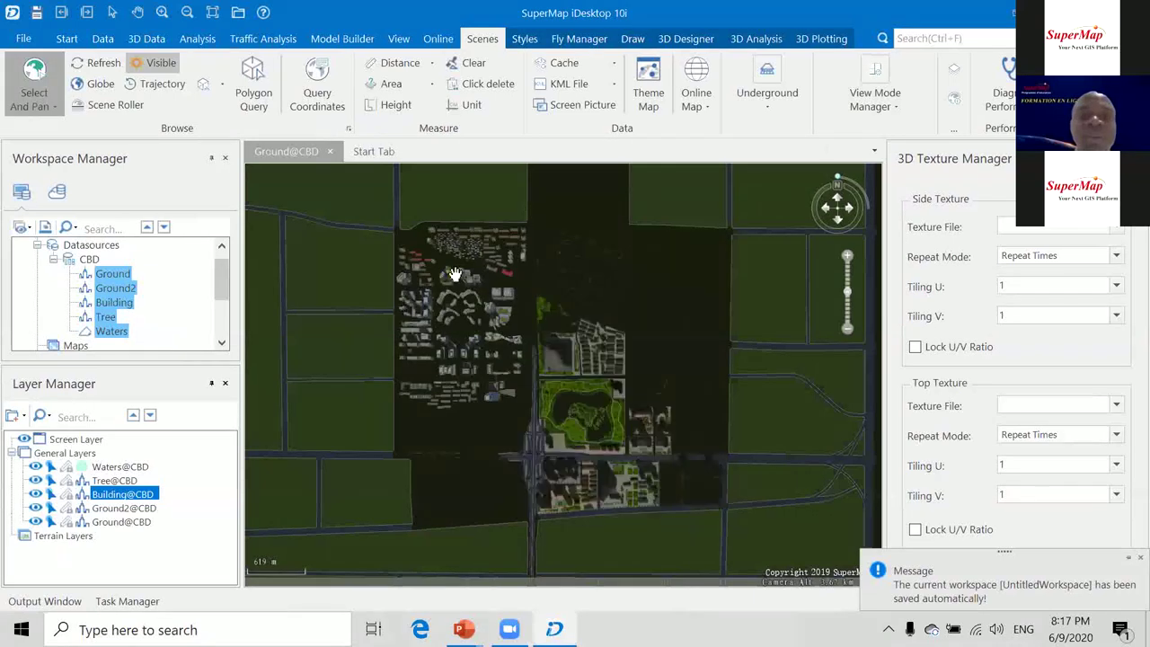
pyautogui.click(155, 65)
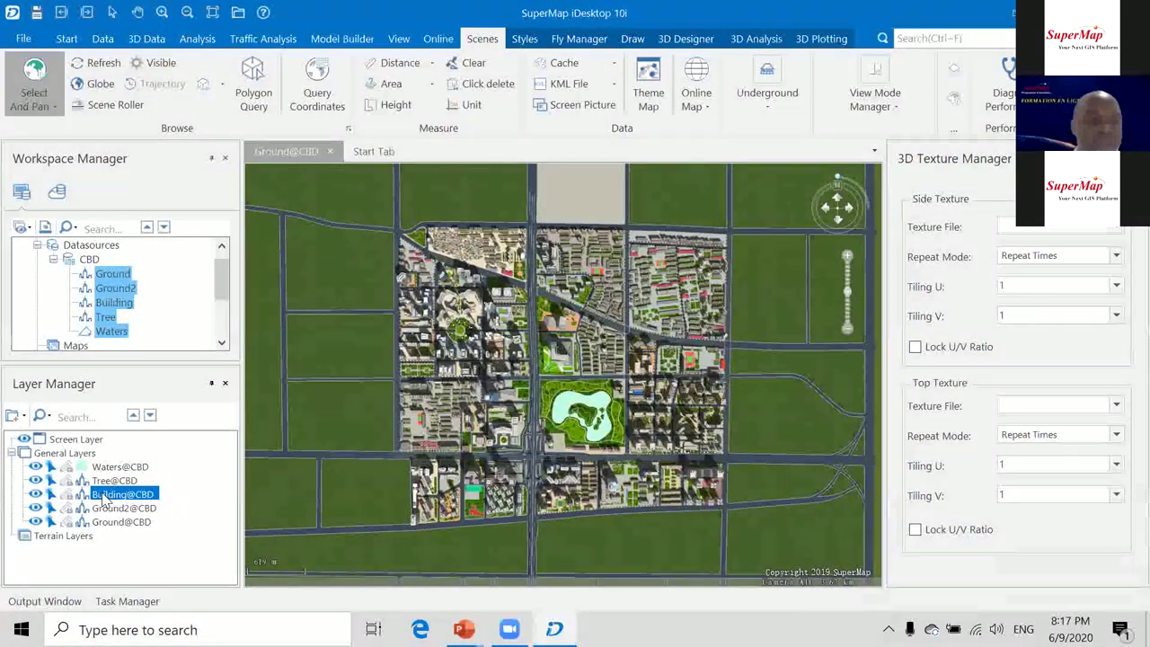
# View the Enable Shadow choices of the Building@CBD layer without selecting any.
pyautogui.rightClick(110, 496)
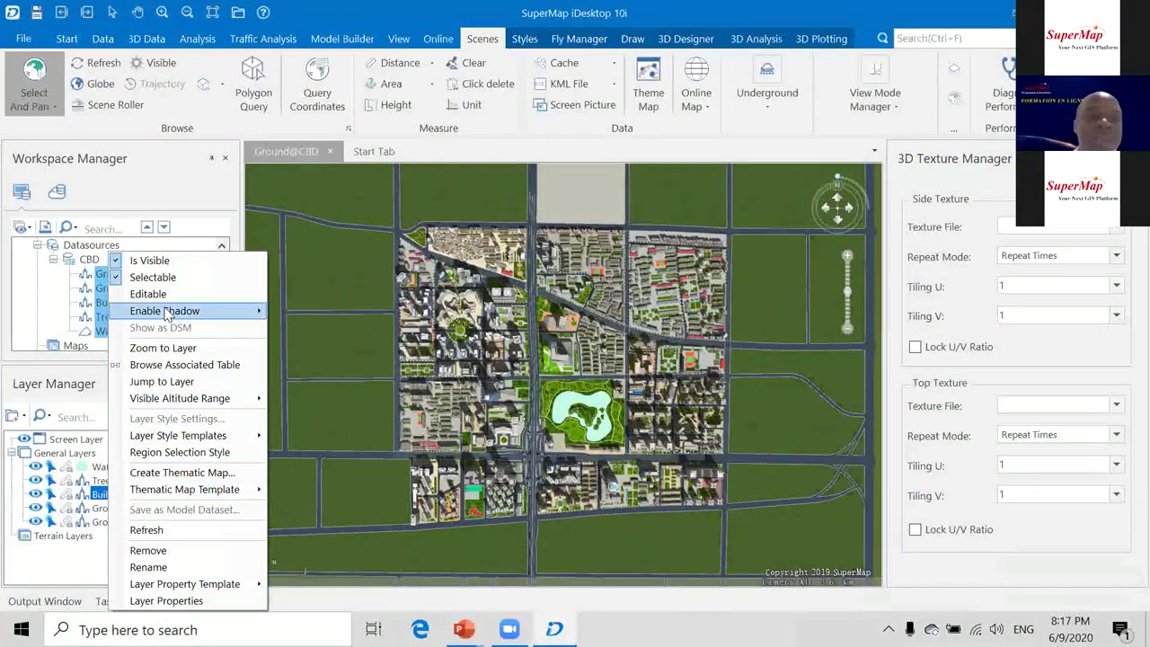
pyautogui.moveTo(225, 312)
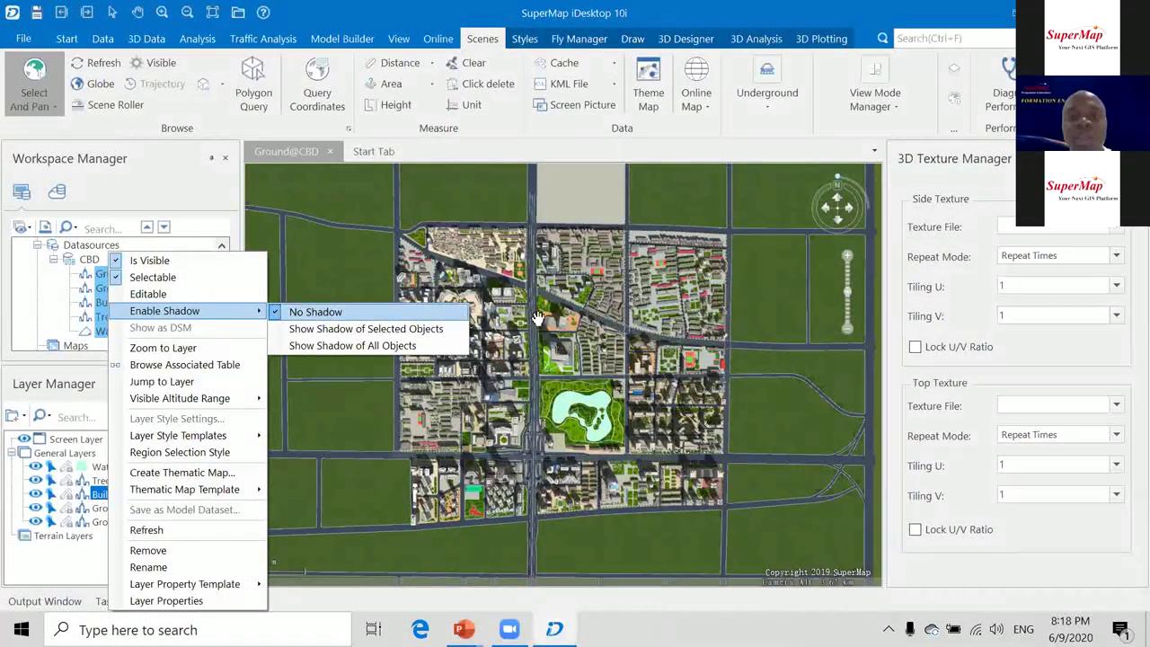
pyautogui.click(607, 297)
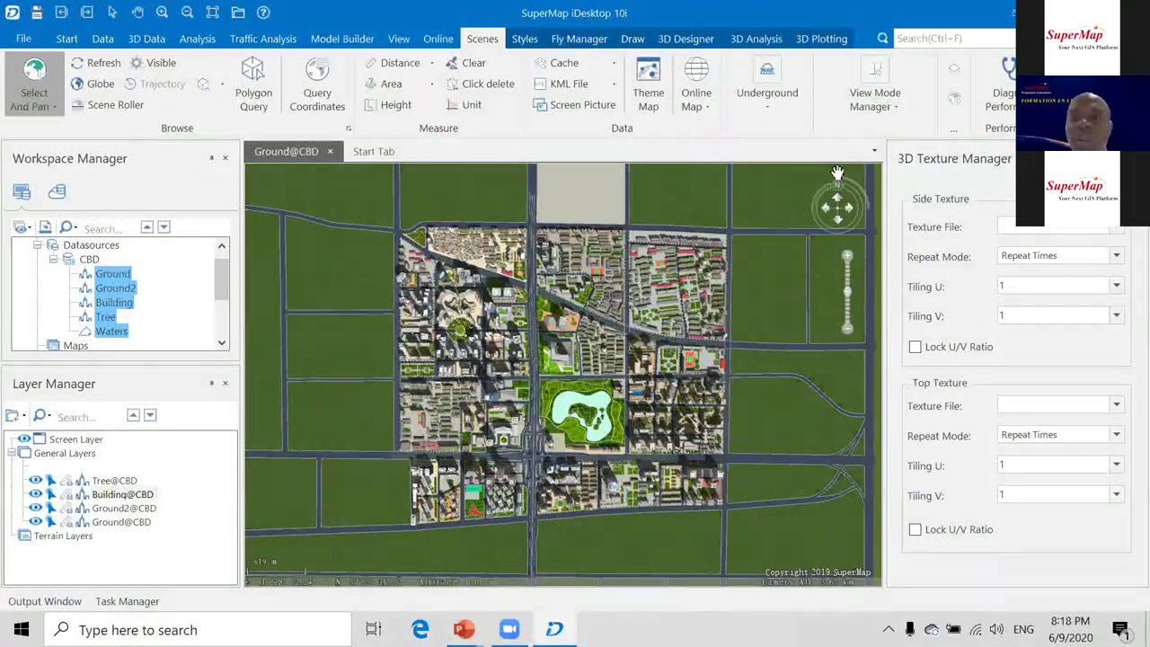
# Tilt the scene to an oblique view and examine the buildings around the lake and main road up close.
pyautogui.moveTo(842, 183); pyautogui.dragTo(853, 200)
pyautogui.scroll(5, 509, 396)
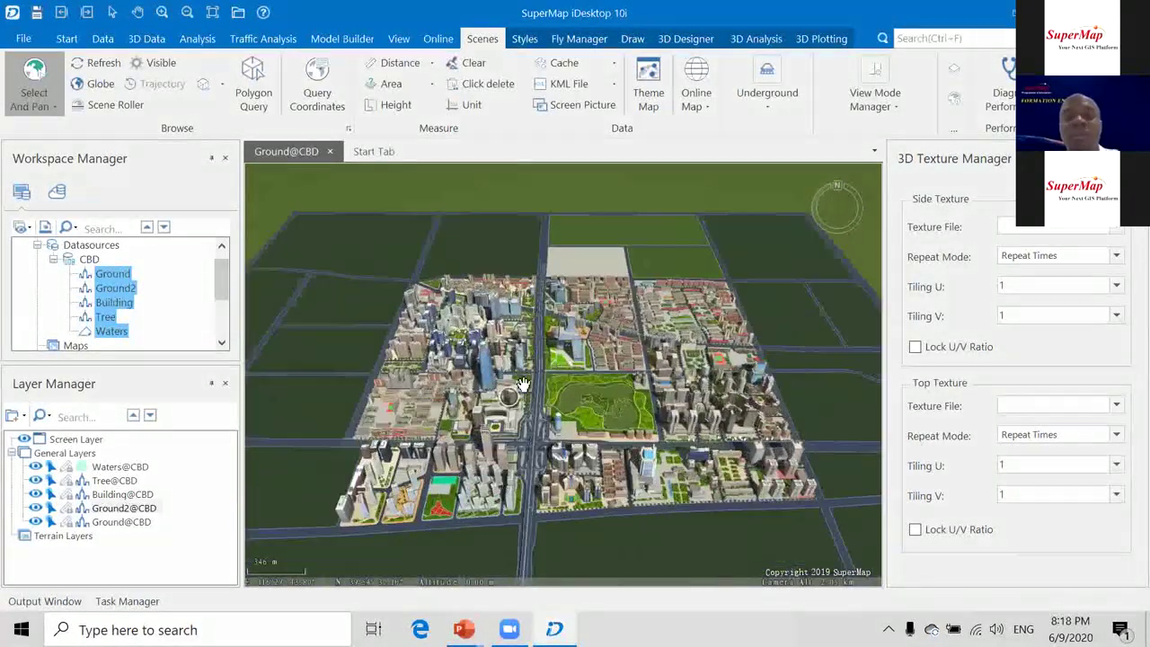
pyautogui.scroll(6, 525, 386)
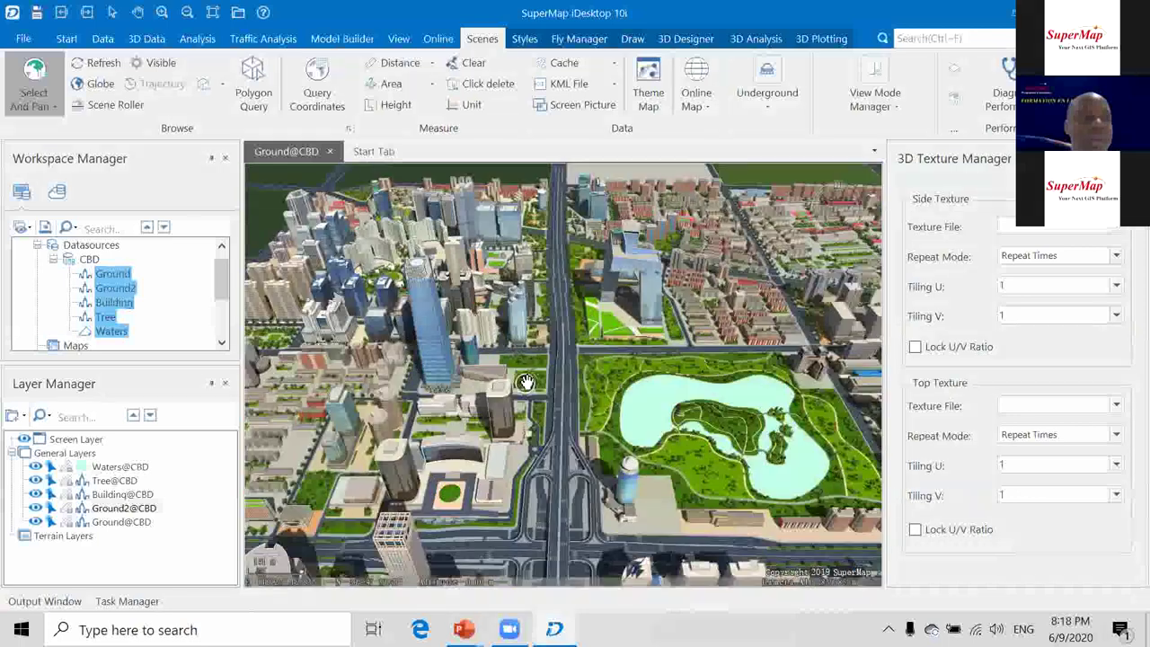
pyautogui.scroll(4, 529, 371)
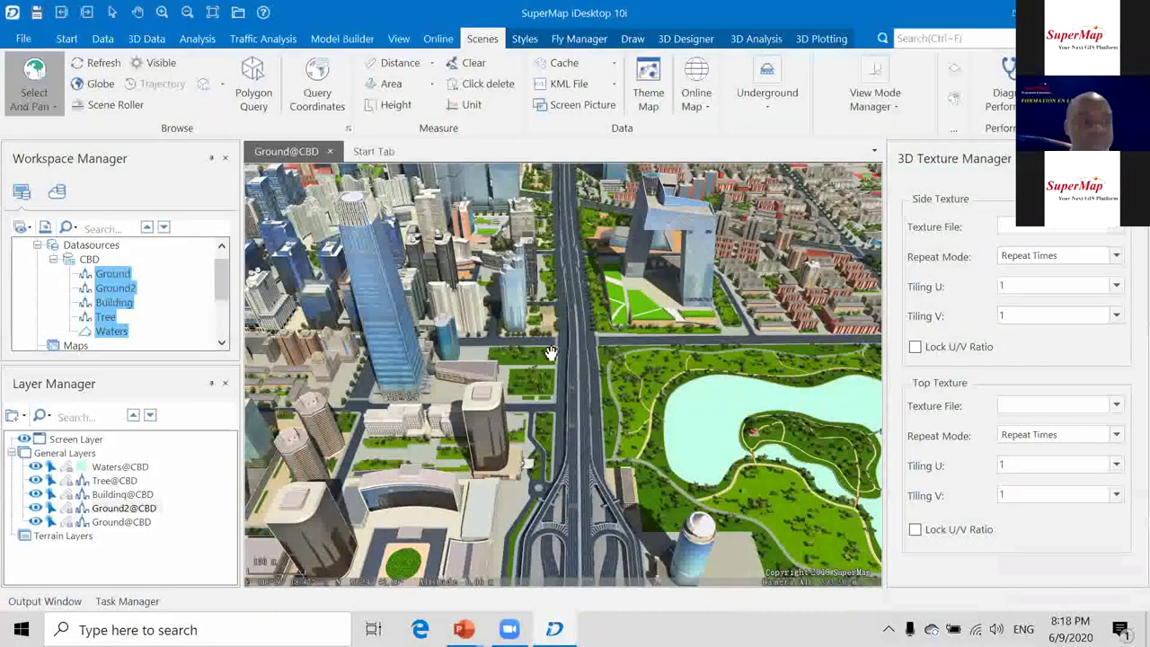
pyautogui.scroll(3, 551, 353)
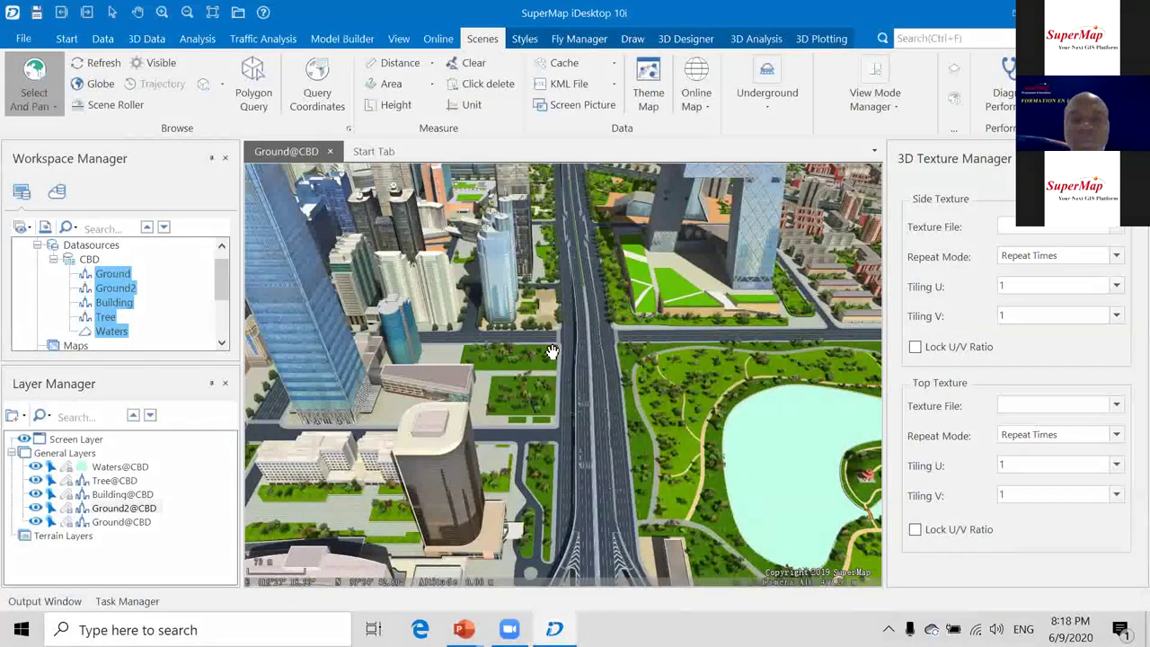
pyautogui.scroll(2, 551, 353)
pyautogui.scroll(-5, 544, 356)
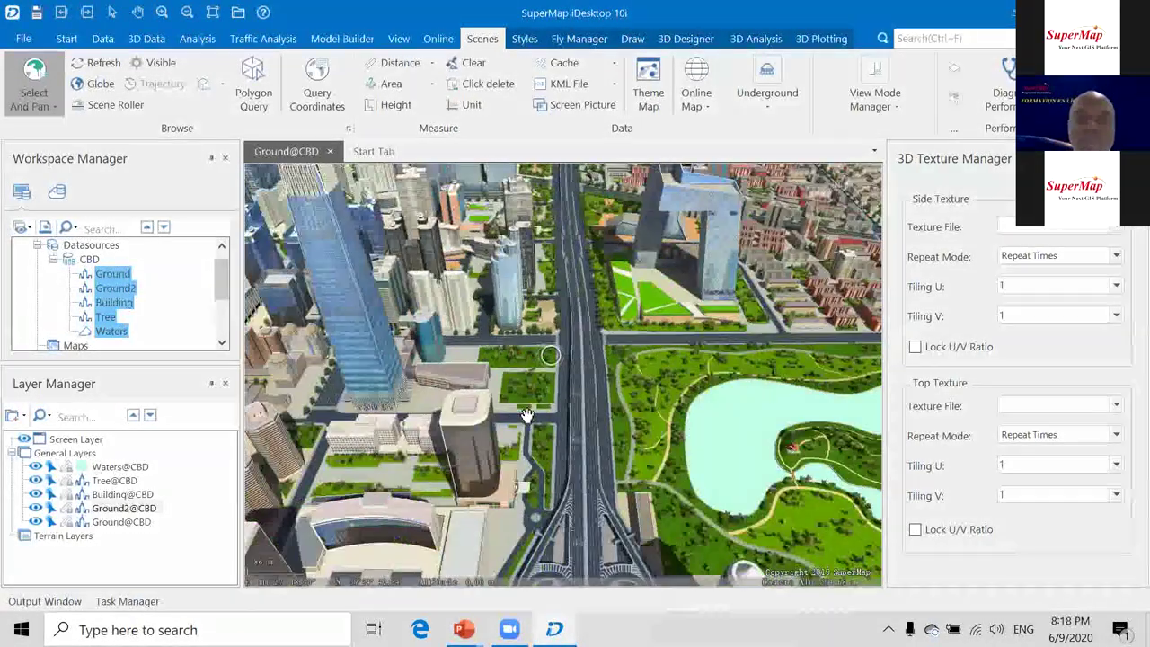
# Set the Building@CBD layer to show the shadow of selected objects only.
pyautogui.click(158, 64)
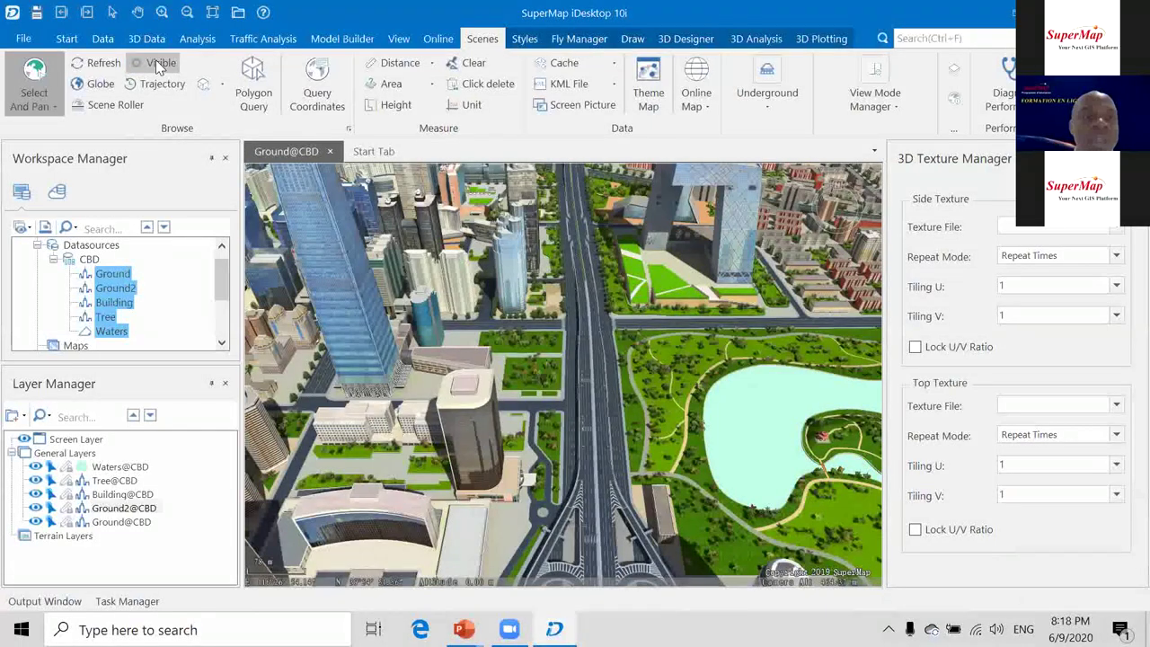
pyautogui.click(158, 63)
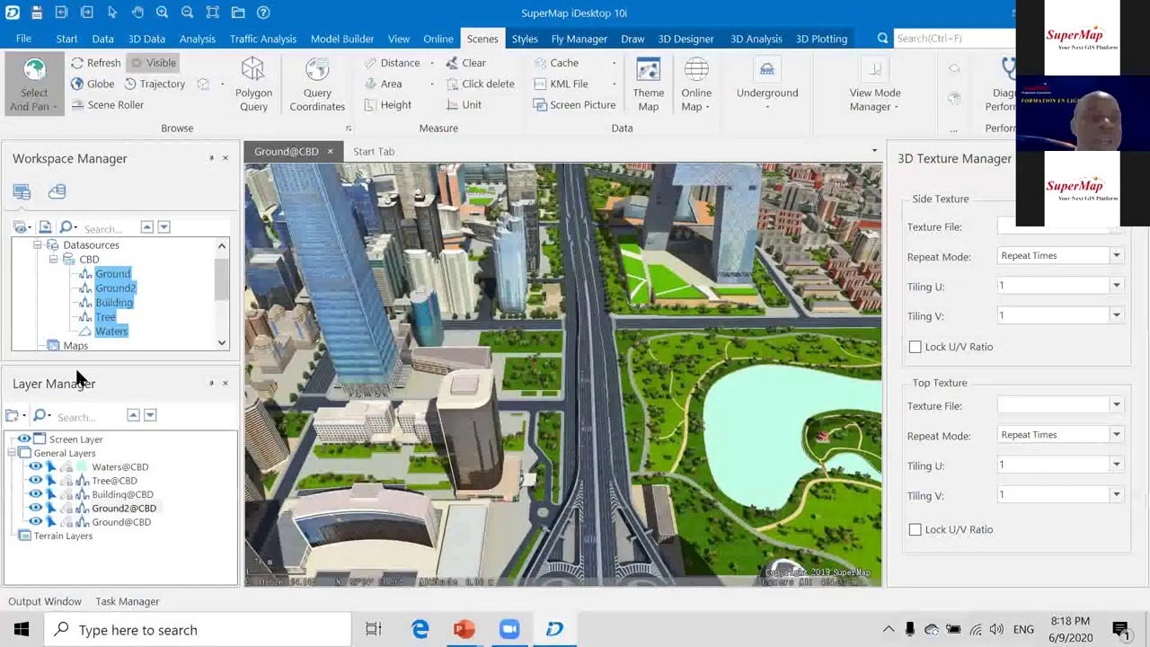
pyautogui.click(105, 496)
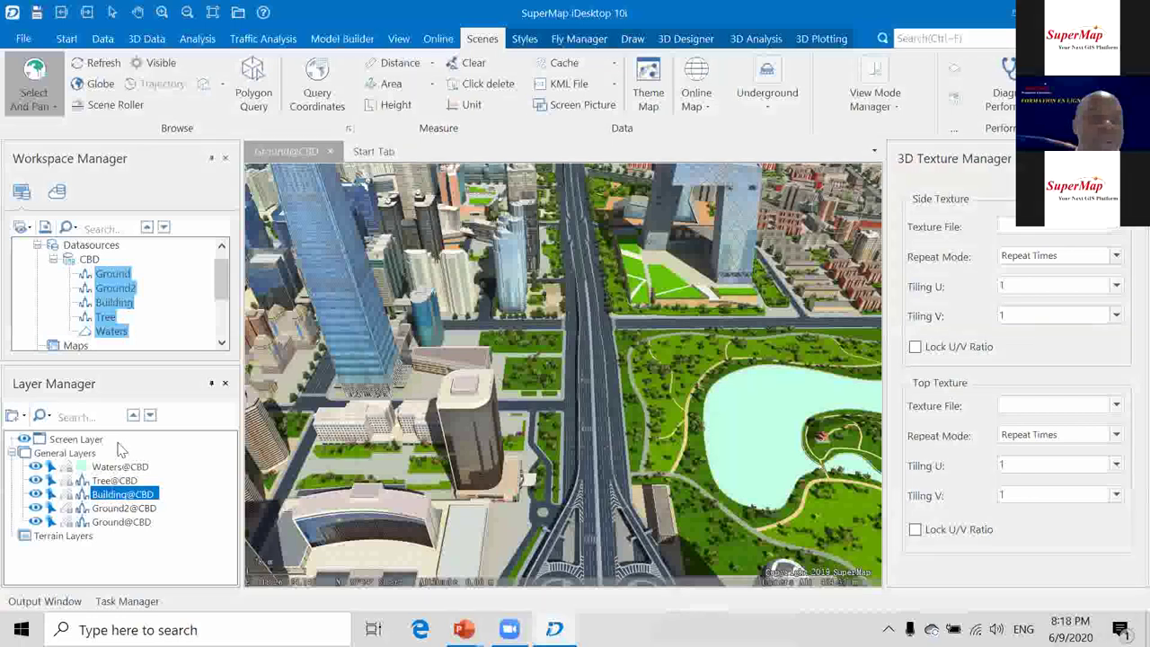
pyautogui.rightClick(104, 496)
pyautogui.moveTo(171, 311)
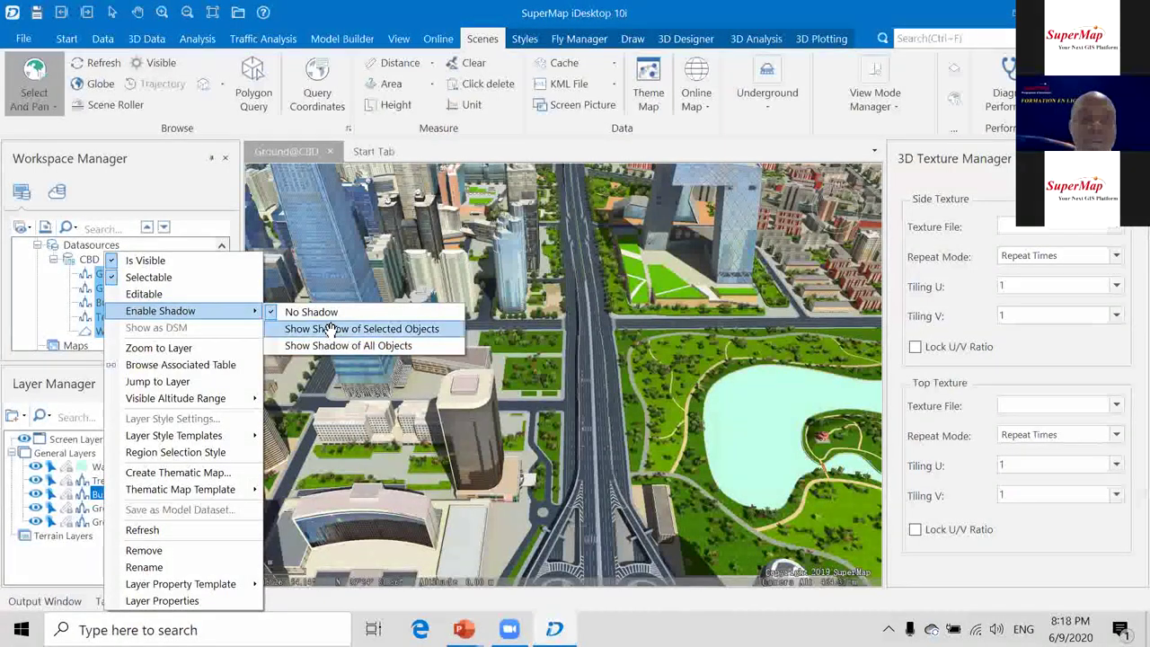
pyautogui.click(329, 329)
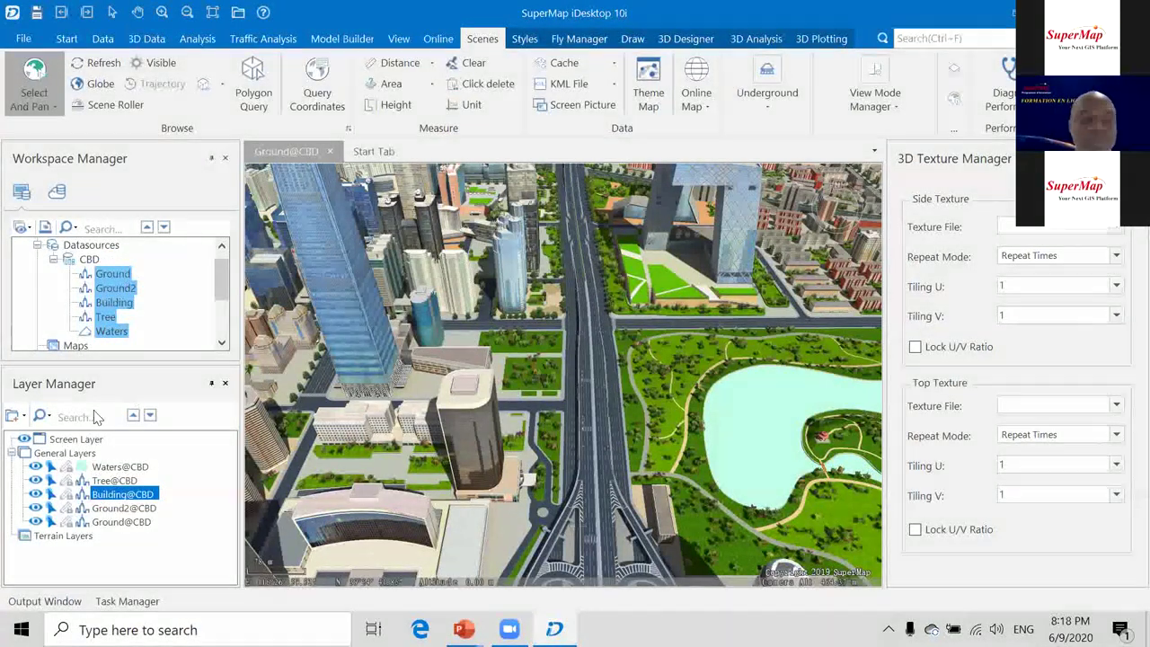
# Set the Building@CBD layer to show the shadow of all objects, and check that shadow option.
pyautogui.rightClick(139, 485)
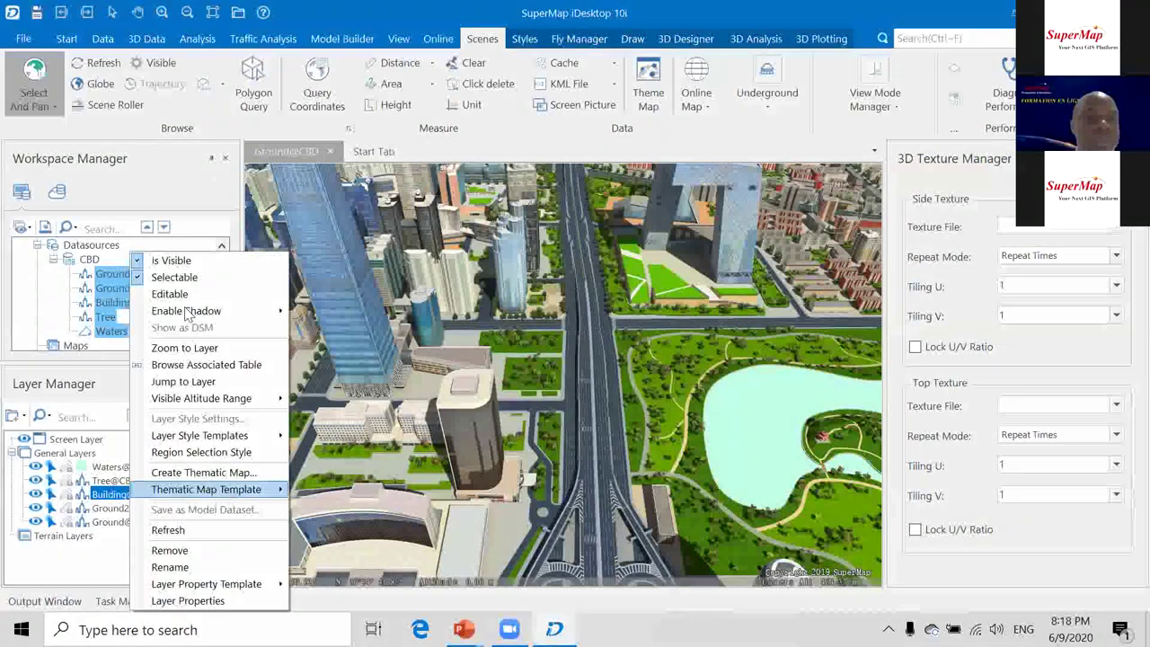
pyautogui.moveTo(278, 311)
pyautogui.click(332, 347)
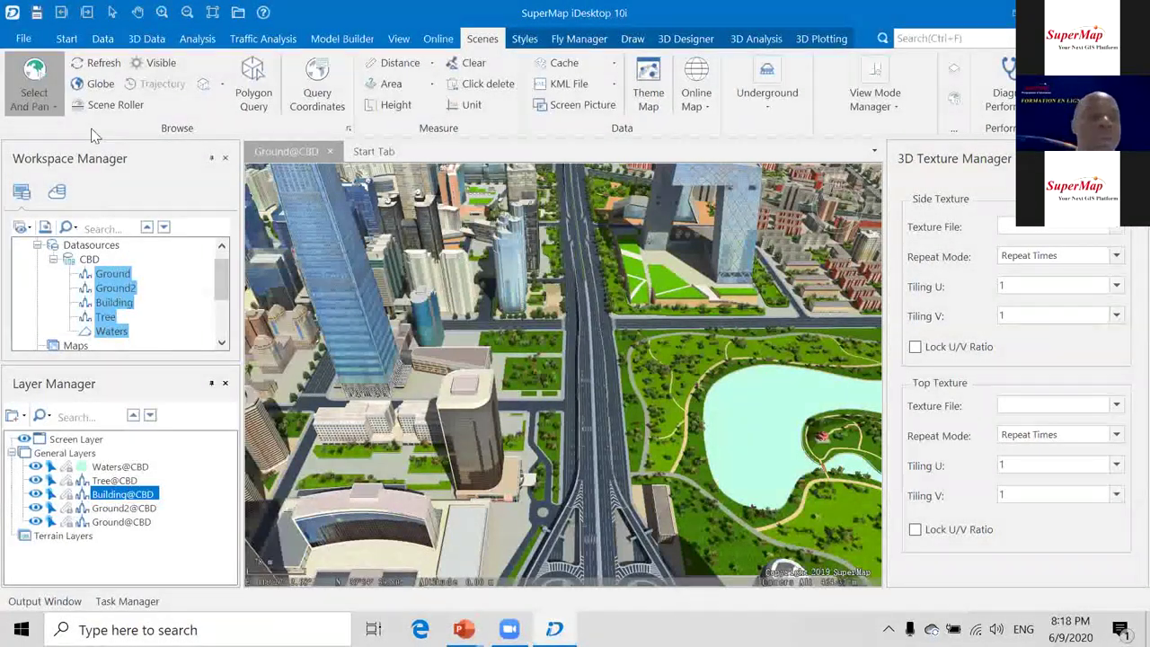
pyautogui.click(155, 63)
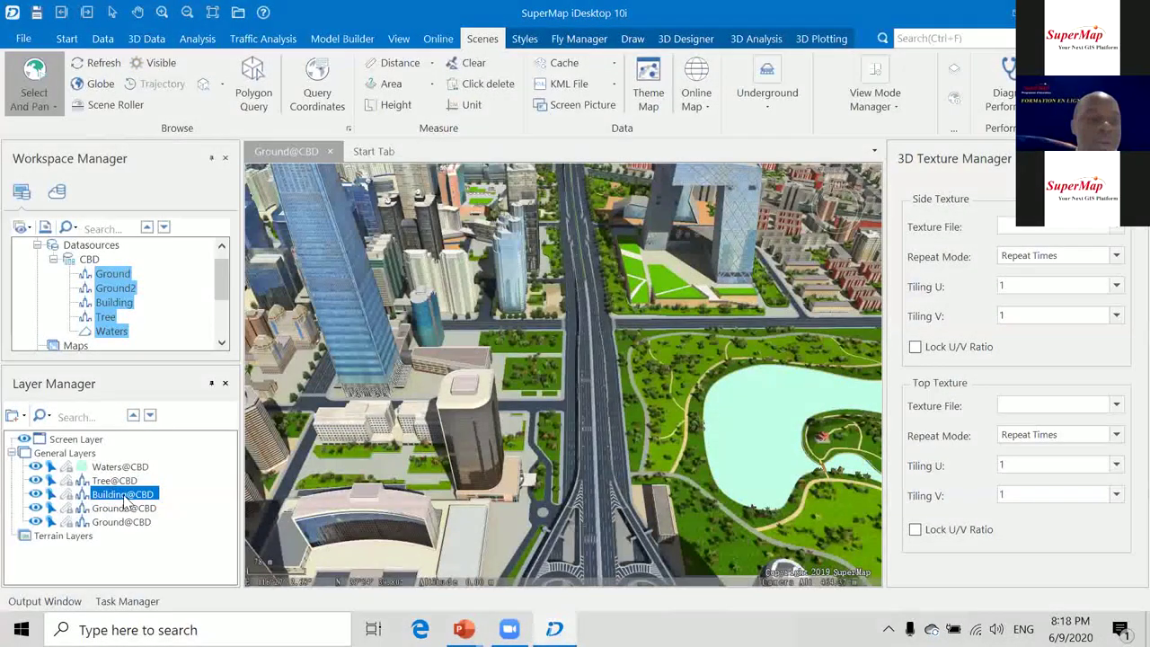
pyautogui.rightClick(125, 495)
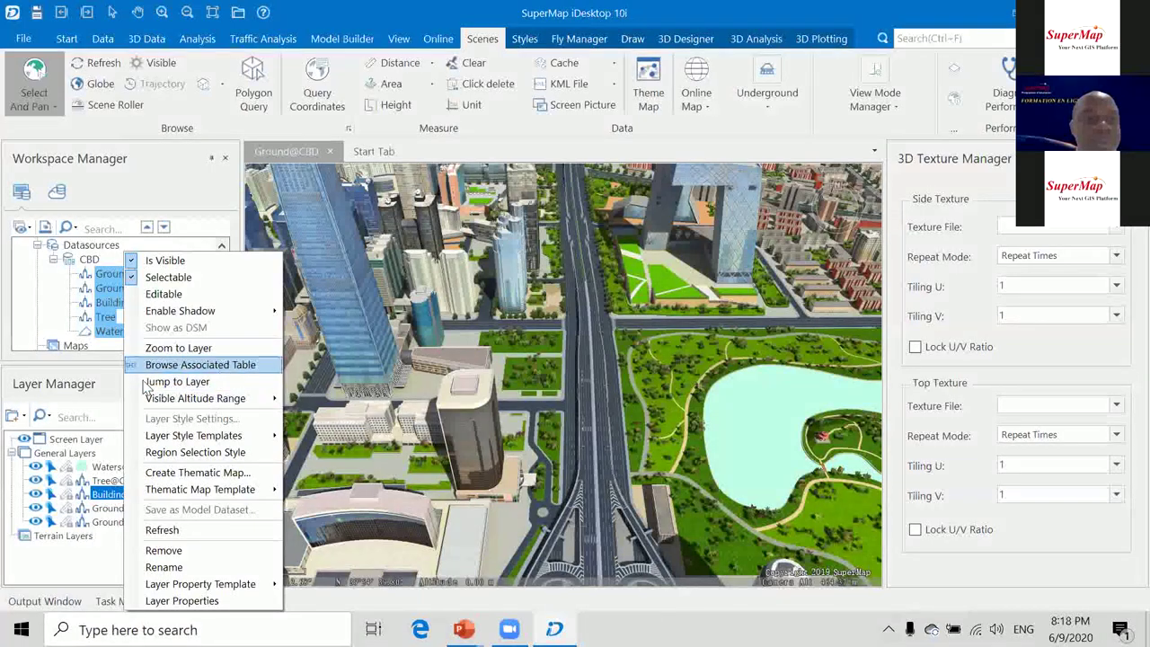
pyautogui.moveTo(177, 310)
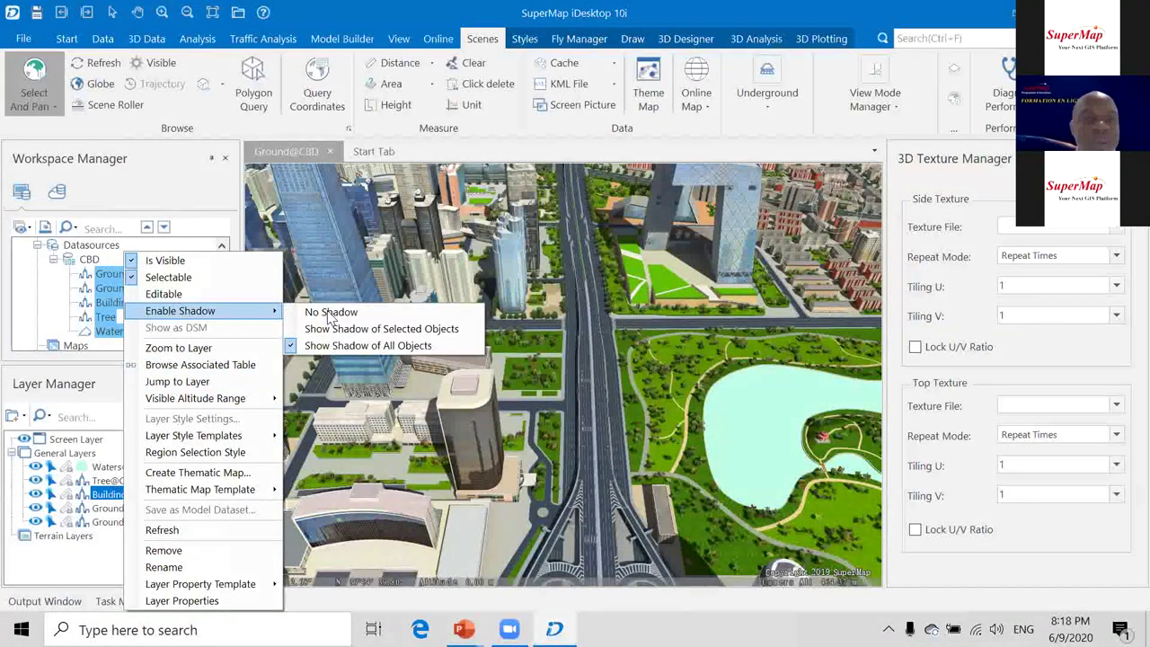
pyautogui.click(346, 346)
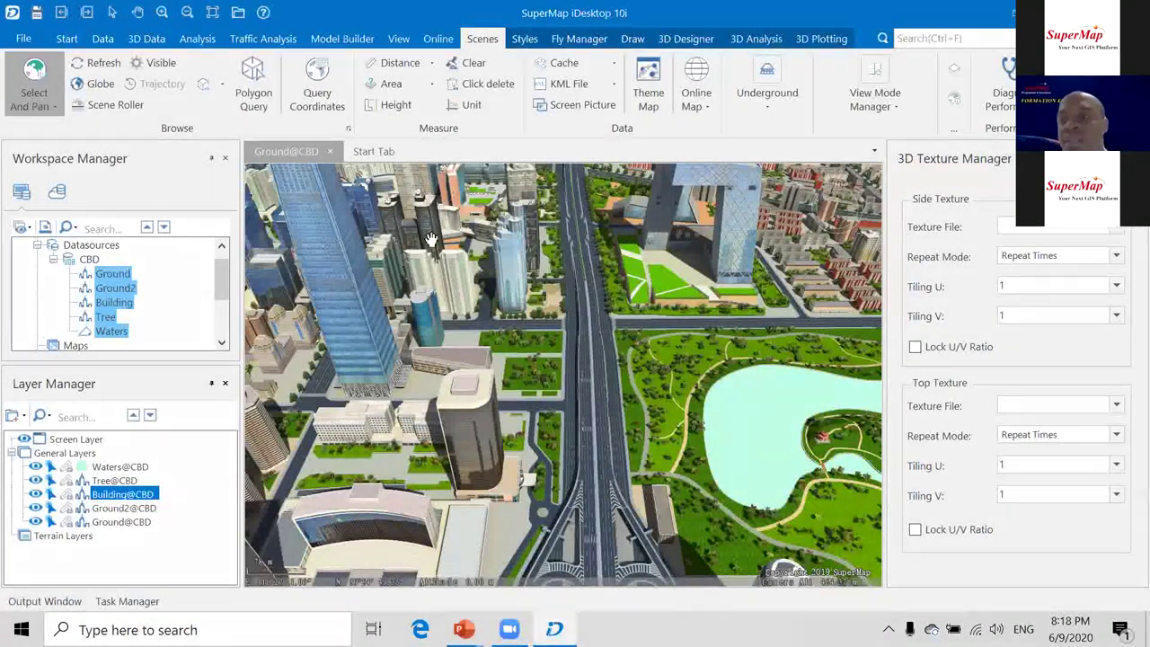
pyautogui.click(201, 489)
pyautogui.click(517, 363)
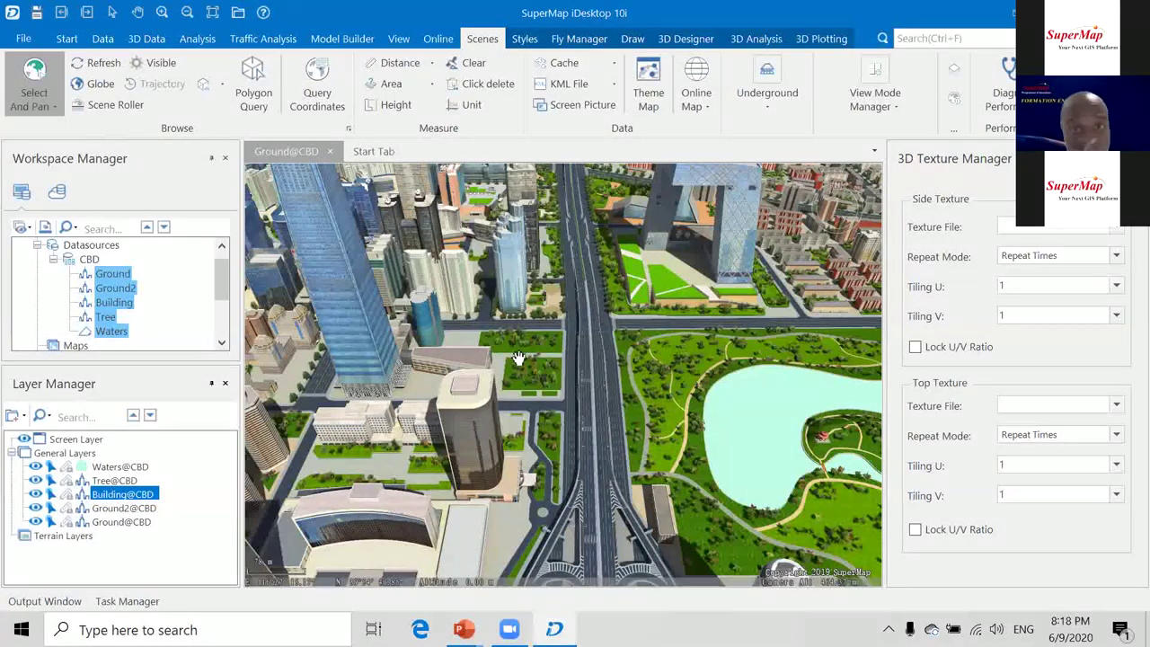
# Try the Transparent optimization option in the scene properties and switch it back off.
pyautogui.scroll(-3, 518, 357)
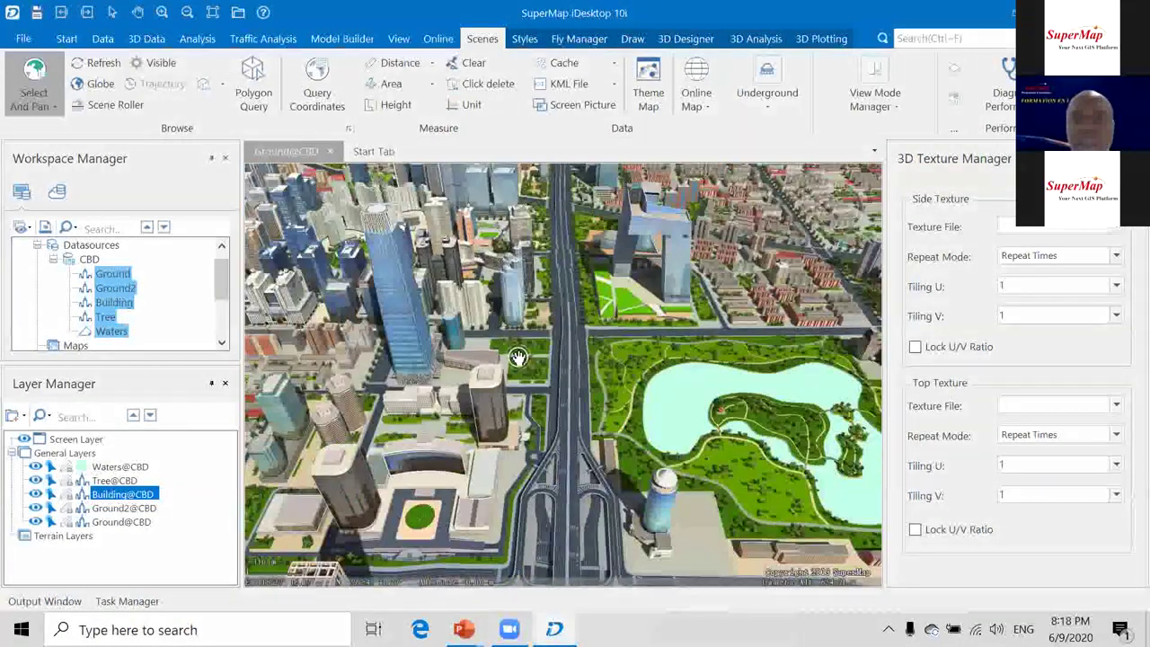
pyautogui.scroll(-2, 518, 357)
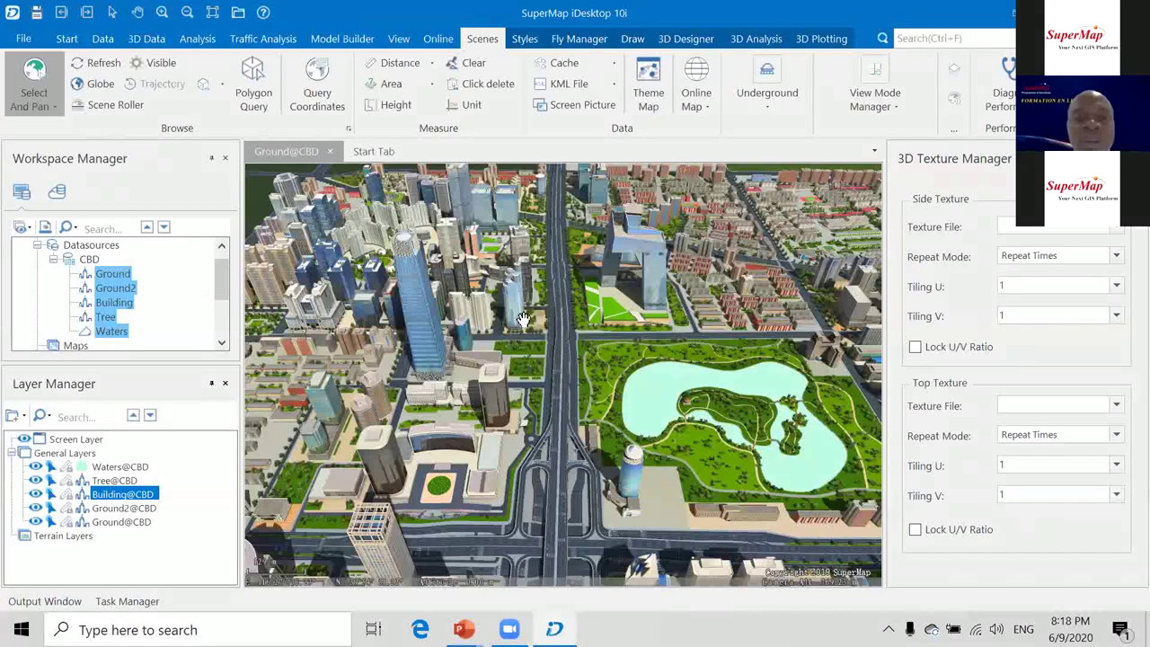
pyautogui.click(523, 323)
pyautogui.scroll(2, 580, 286)
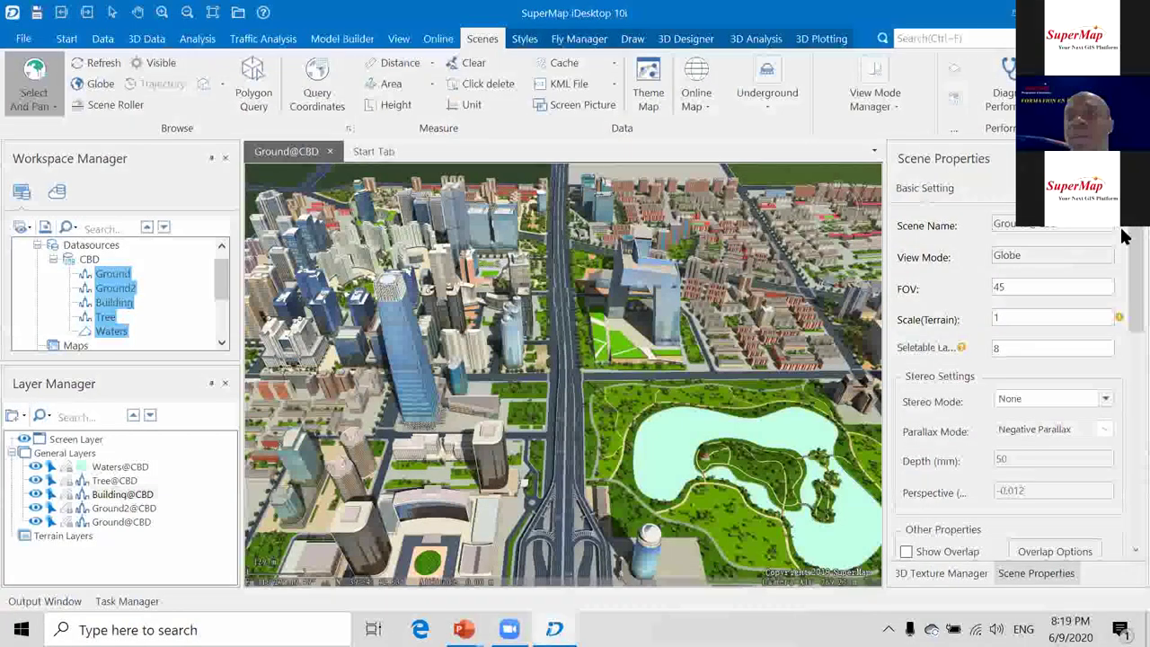
pyautogui.moveTo(1123, 235); pyautogui.dragTo(1122, 373)
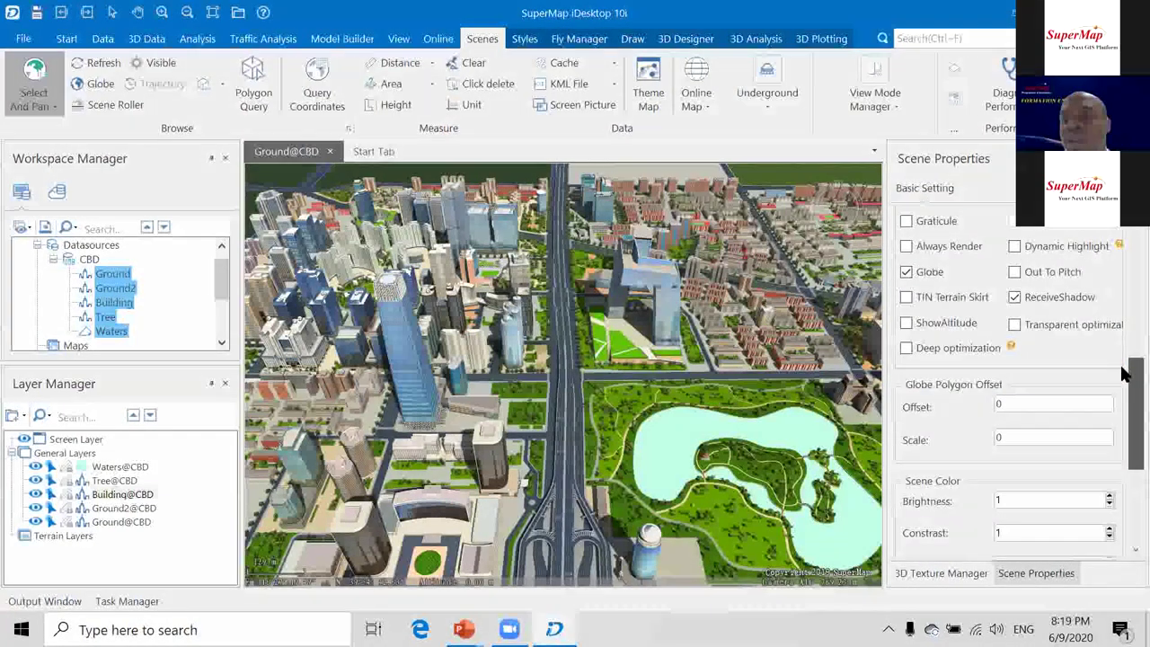
pyautogui.click(1014, 325)
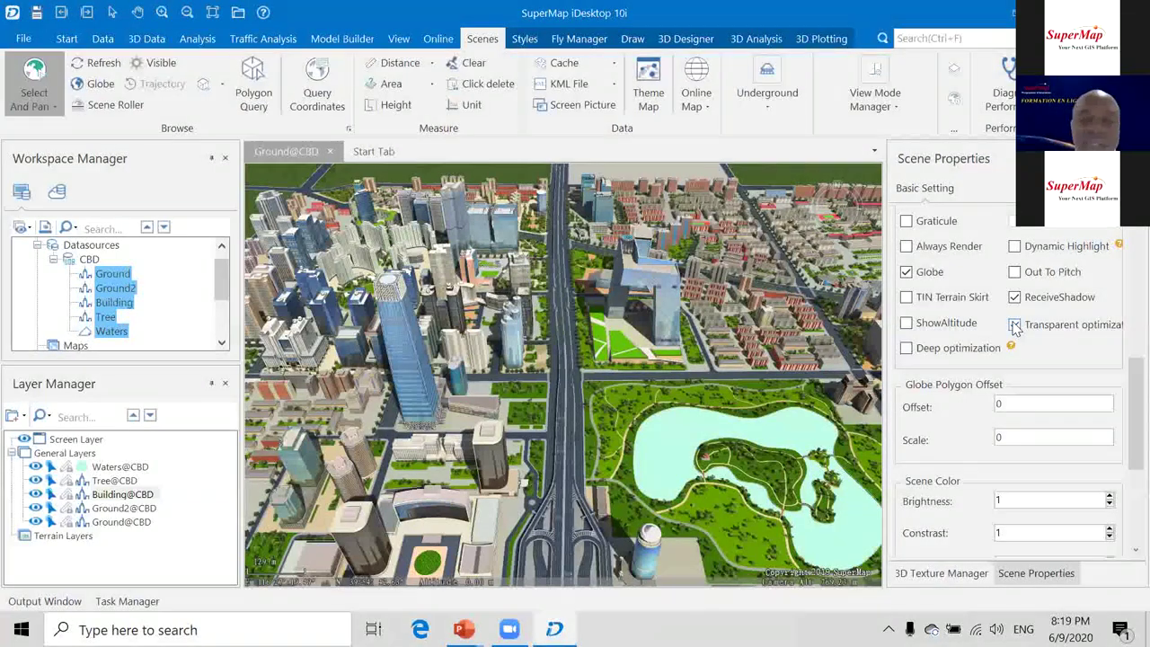
pyautogui.click(1014, 325)
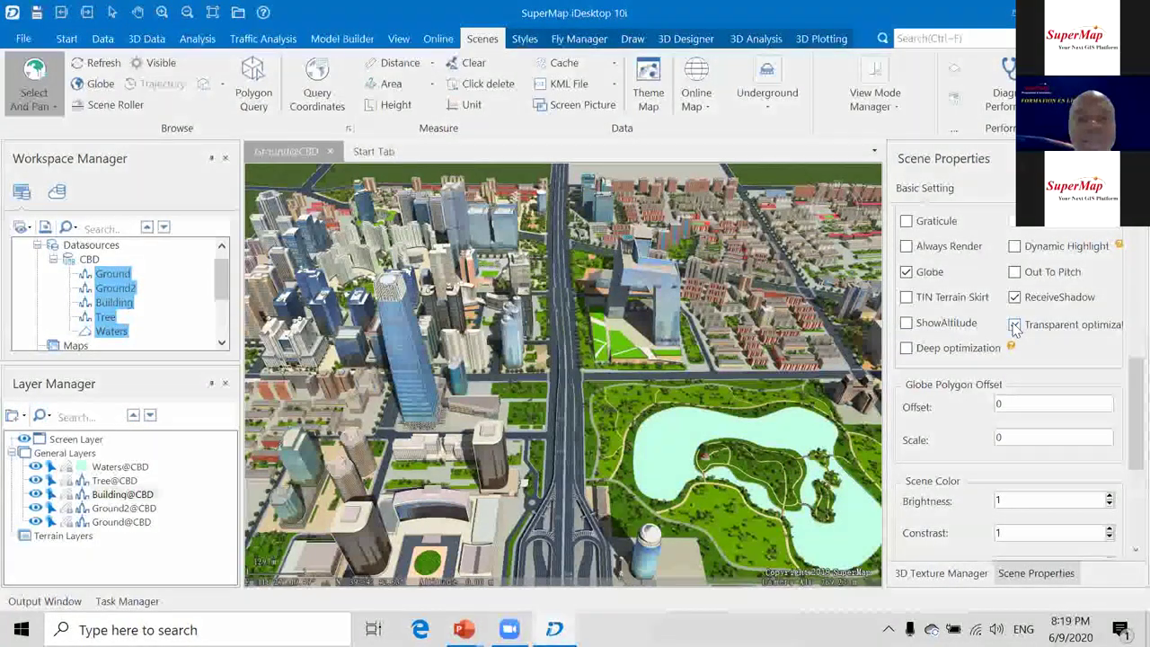
pyautogui.click(1015, 326)
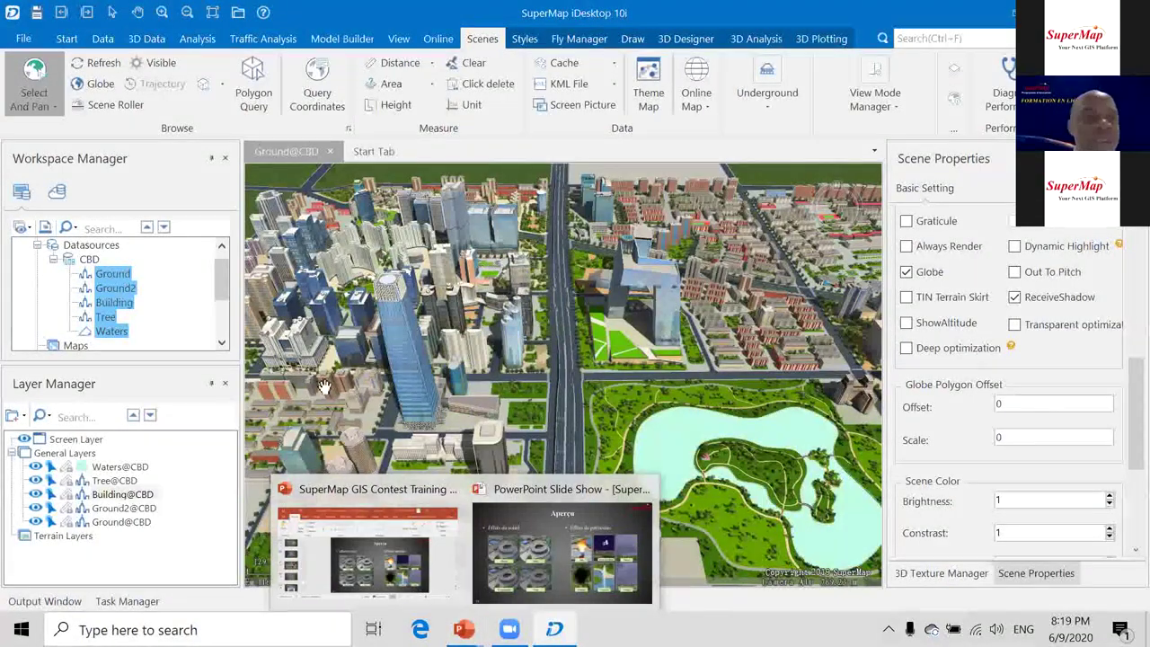
# Switch to the PowerPoint slide show to view the "Aperçu" slide on sun and particle effects, and return to SuperMap iDesktop.
pyautogui.scroll(-3, 523, 363)
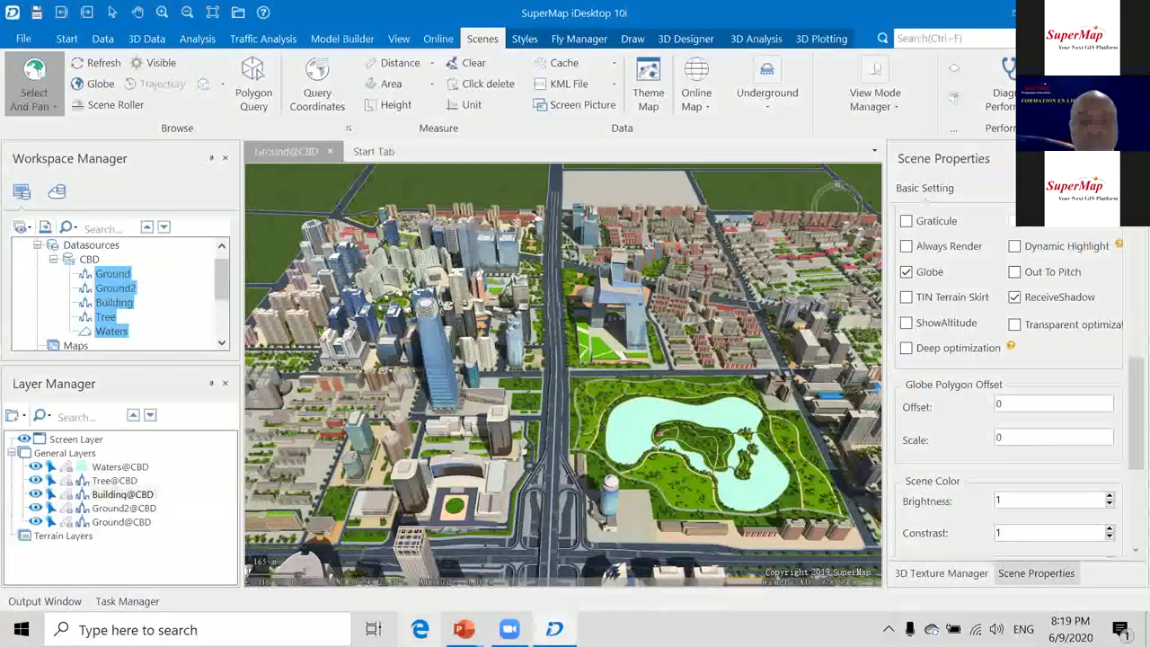
pyautogui.moveTo(464, 629)
pyautogui.click(562, 548)
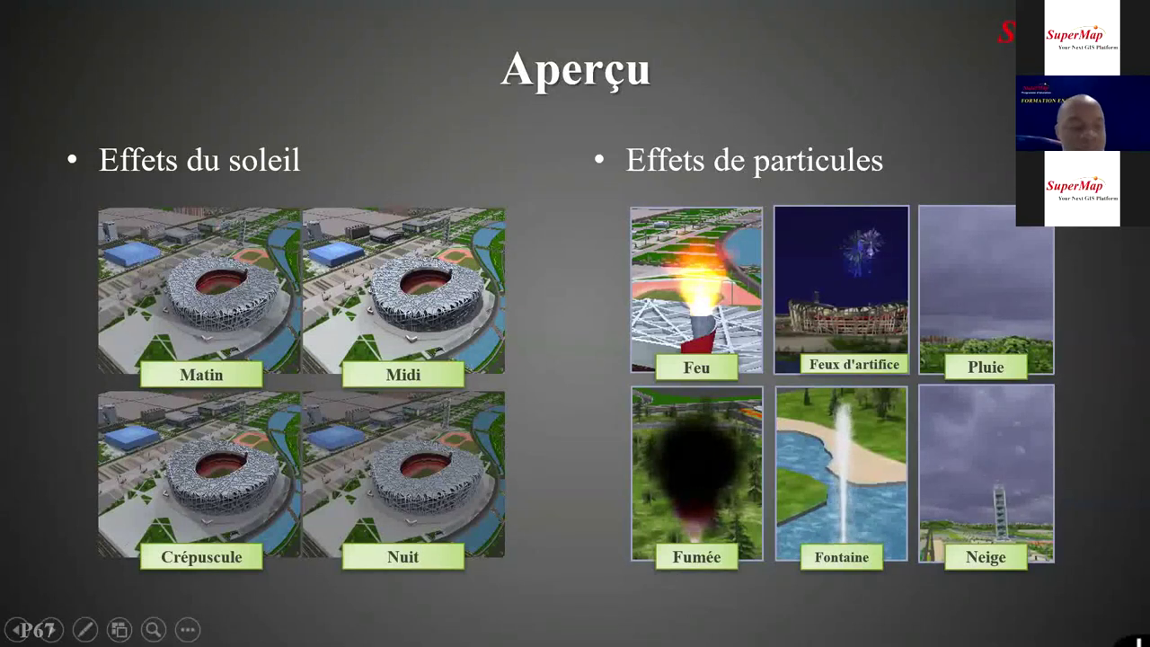
pyautogui.press('super+Tab')
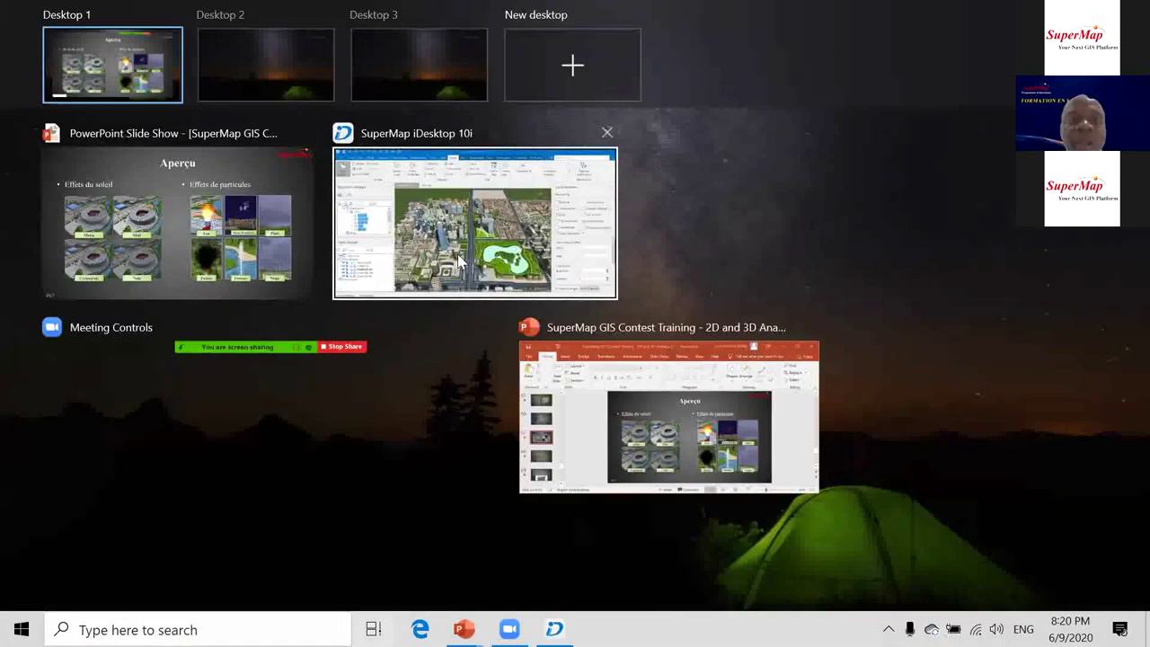
pyautogui.click(604, 251)
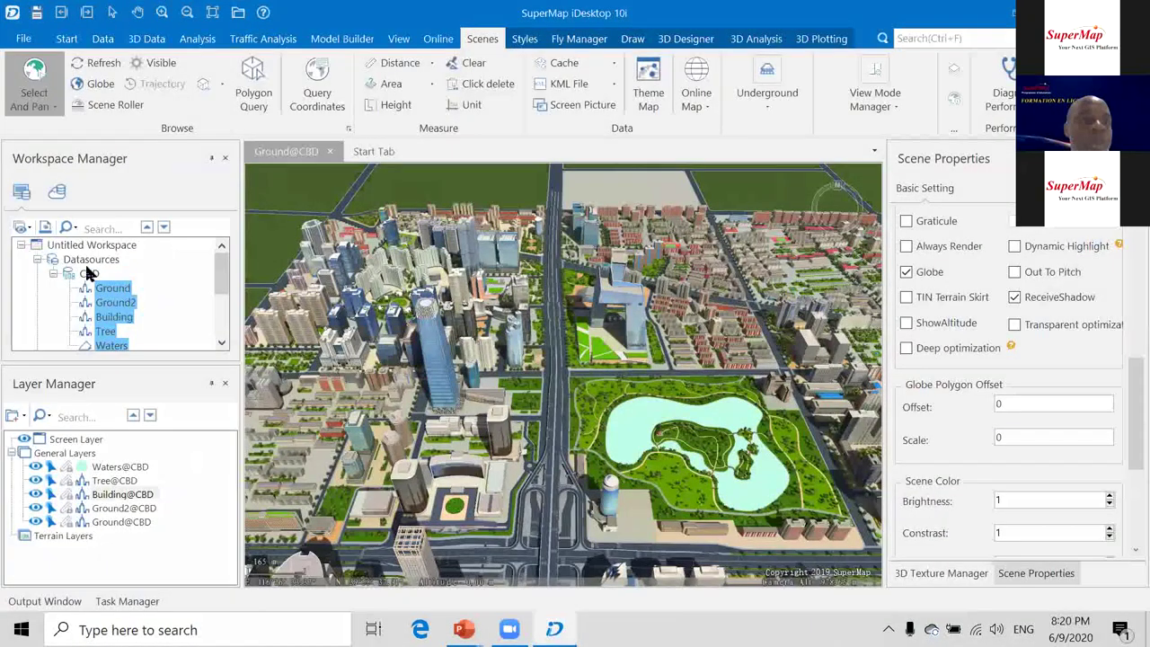
# Start a new dataset in the CBD datasource and set its type to CAD.
pyautogui.click(88, 274)
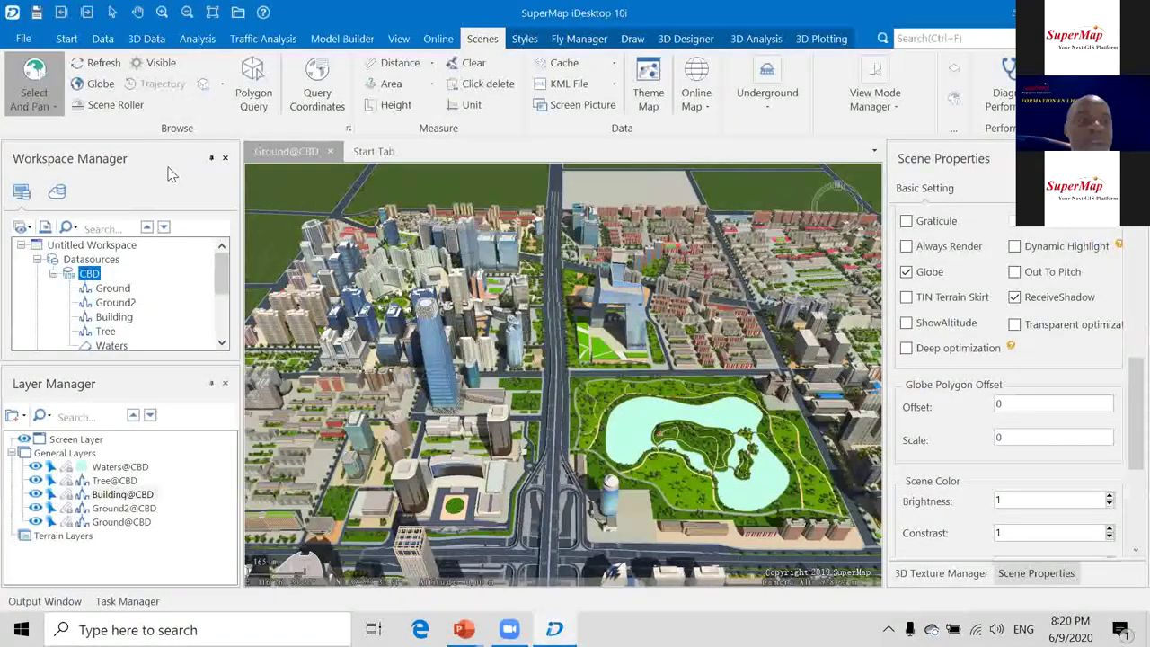
pyautogui.rightClick(88, 274)
pyautogui.click(280, 183)
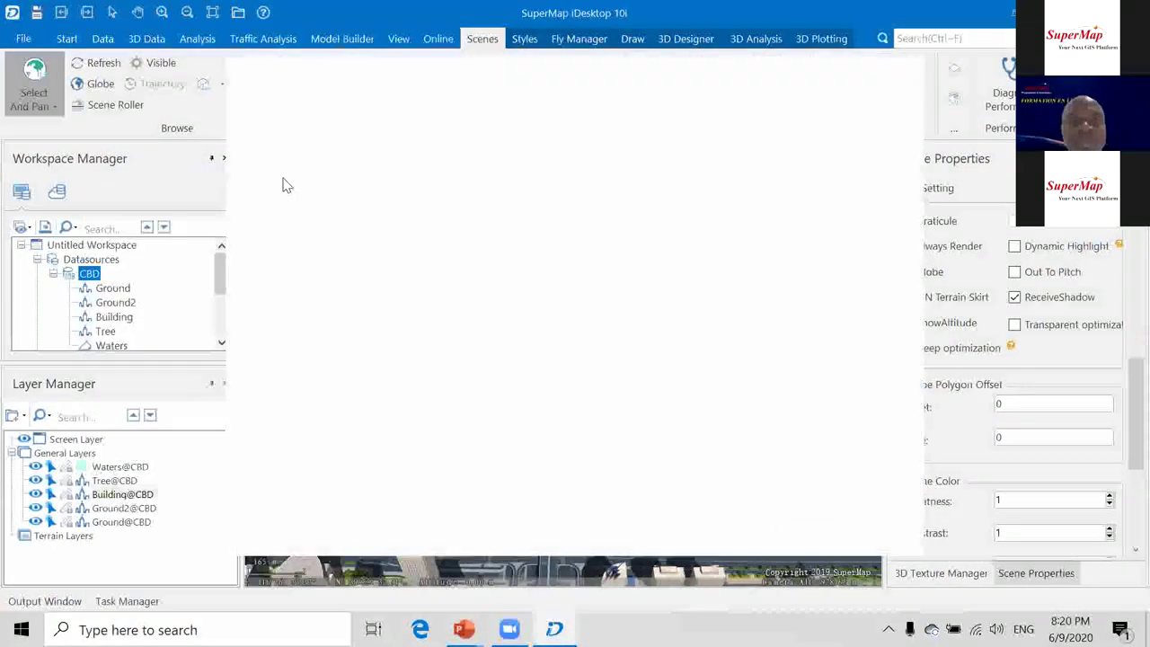
pyautogui.click(415, 151)
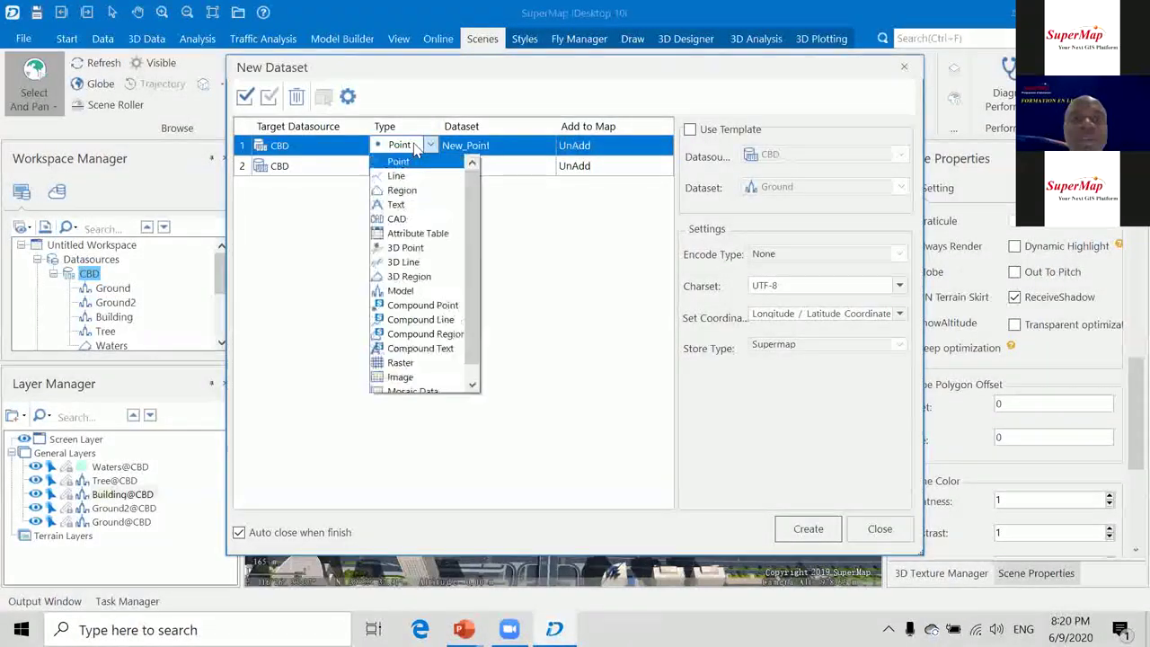
pyautogui.click(397, 219)
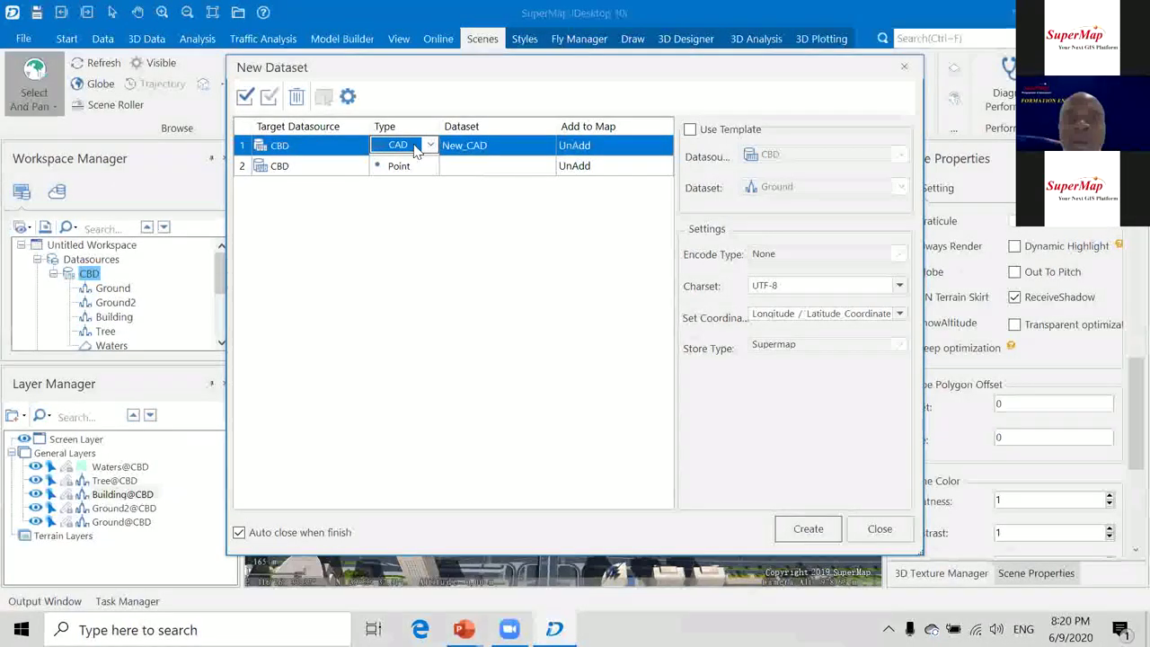
# Name the new CAD dataset Particule_test and create it.
pyautogui.click(457, 153)
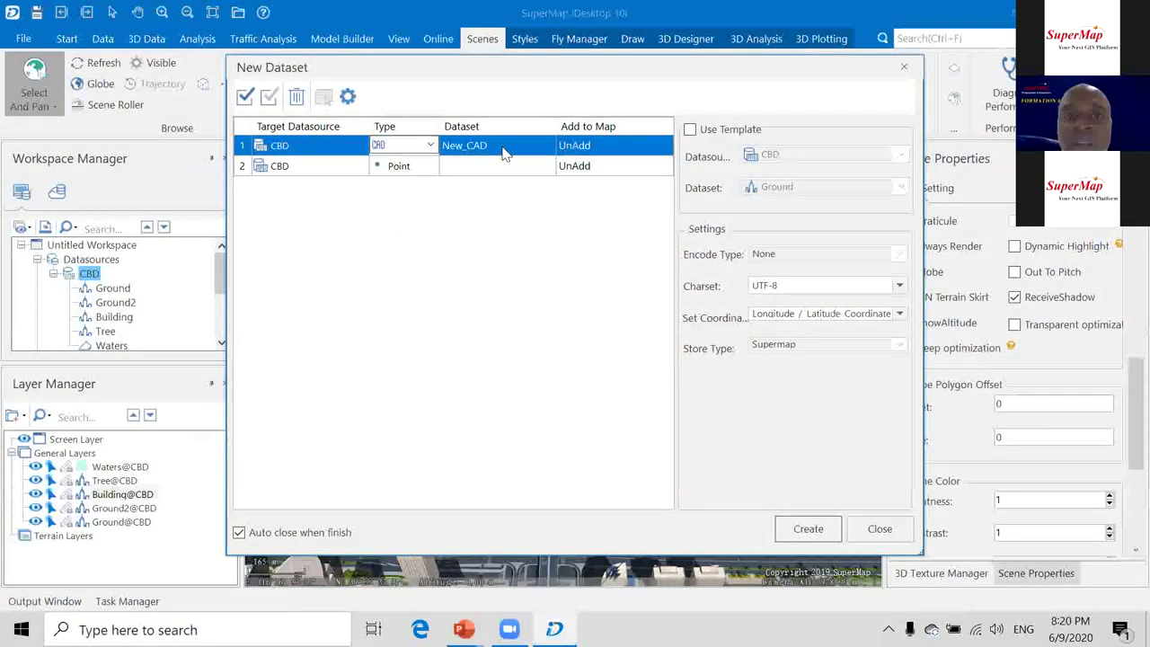
pyautogui.click(501, 151)
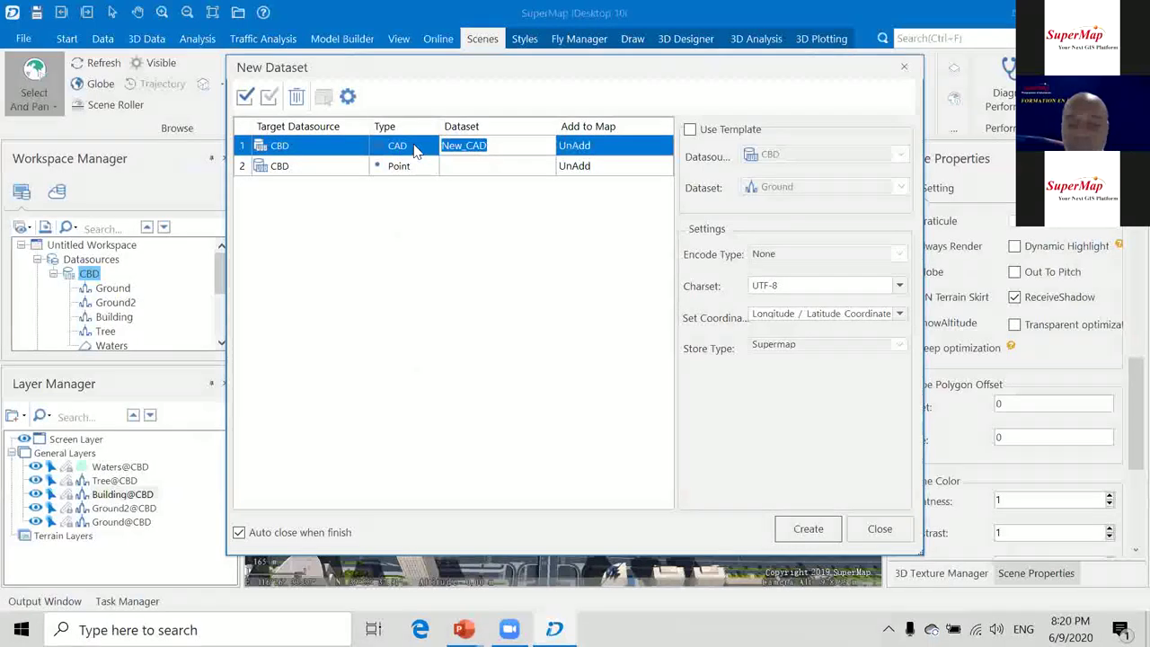
pyautogui.write('Parti')
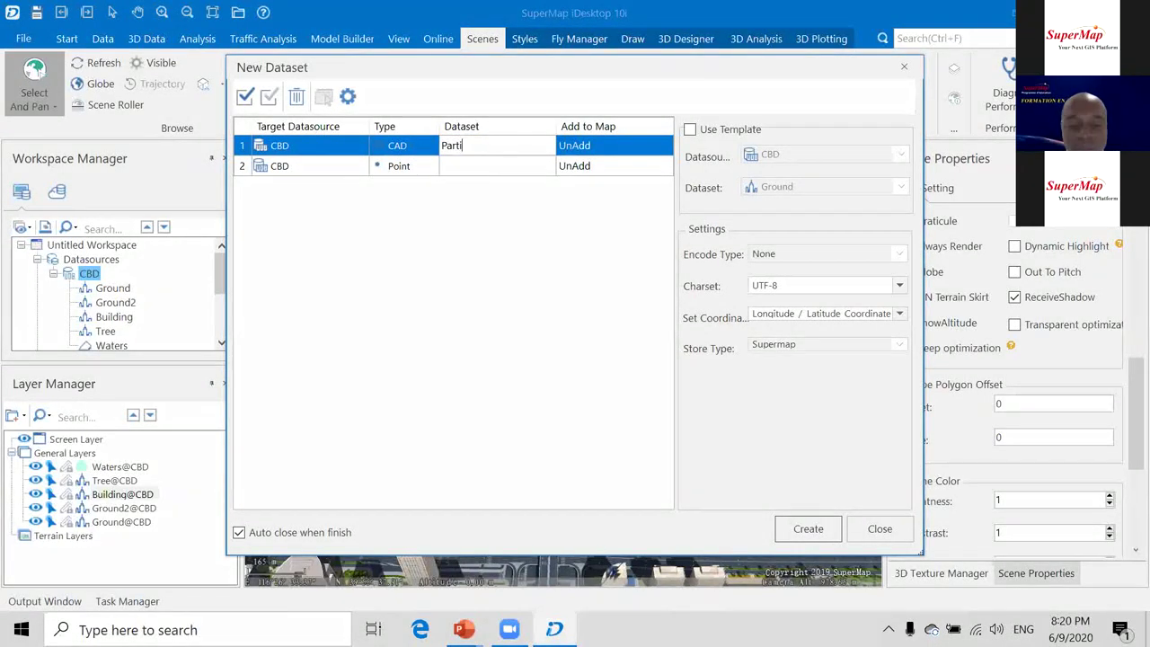
pyautogui.write('ci')
pyautogui.write('le te')
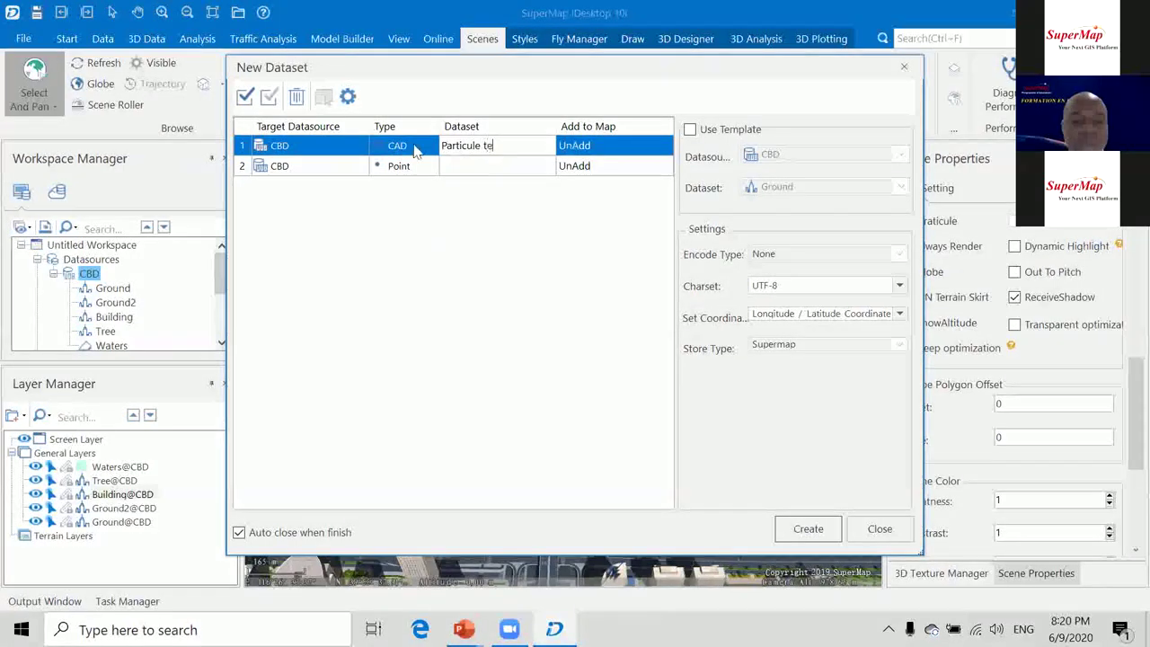
pyautogui.write('st')
pyautogui.click(416, 151)
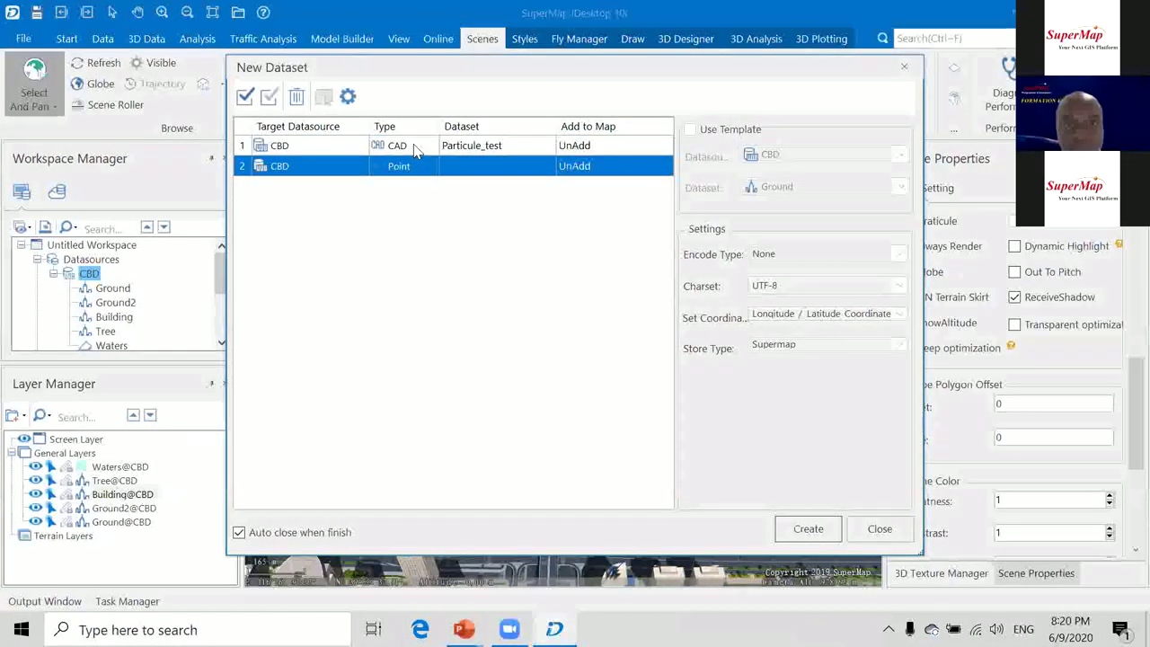
pyautogui.click(811, 530)
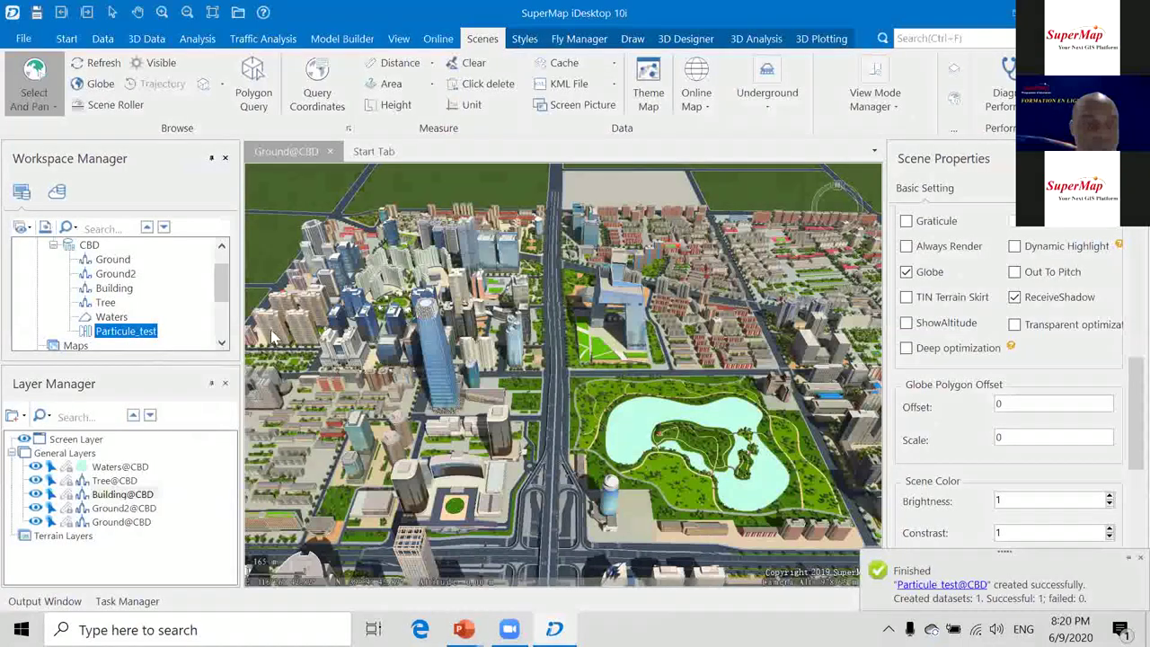
# Add the Particule_test dataset to the scene's general layers and make its layer editable.
pyautogui.moveTo(132, 333); pyautogui.dragTo(178, 461)
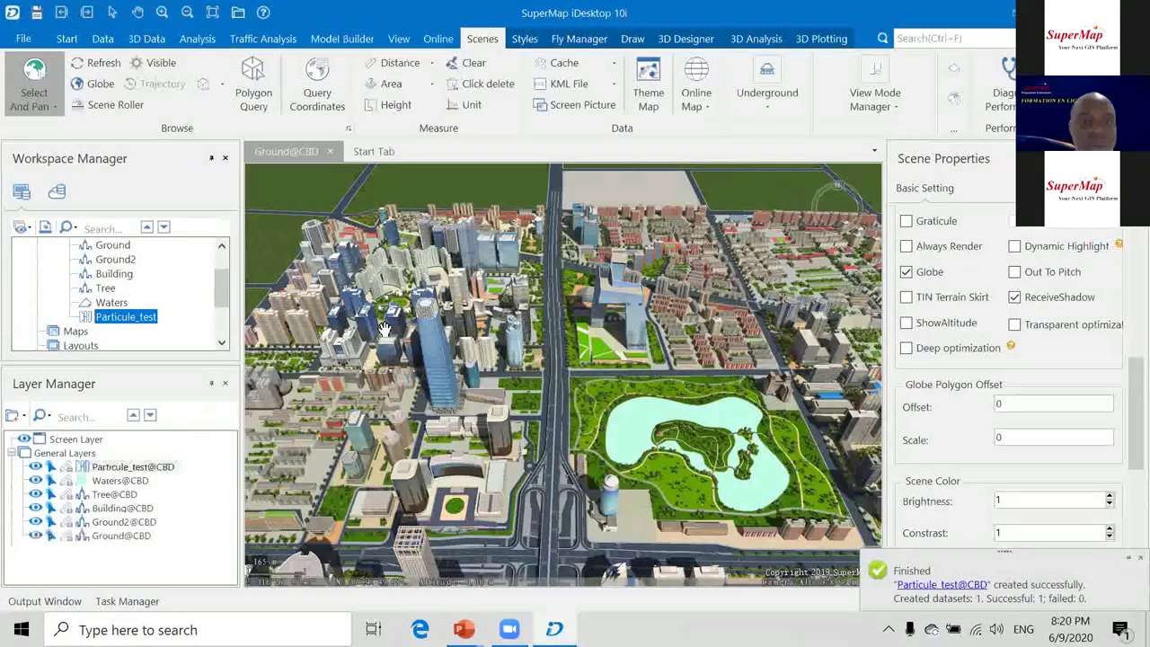
pyautogui.click(115, 467)
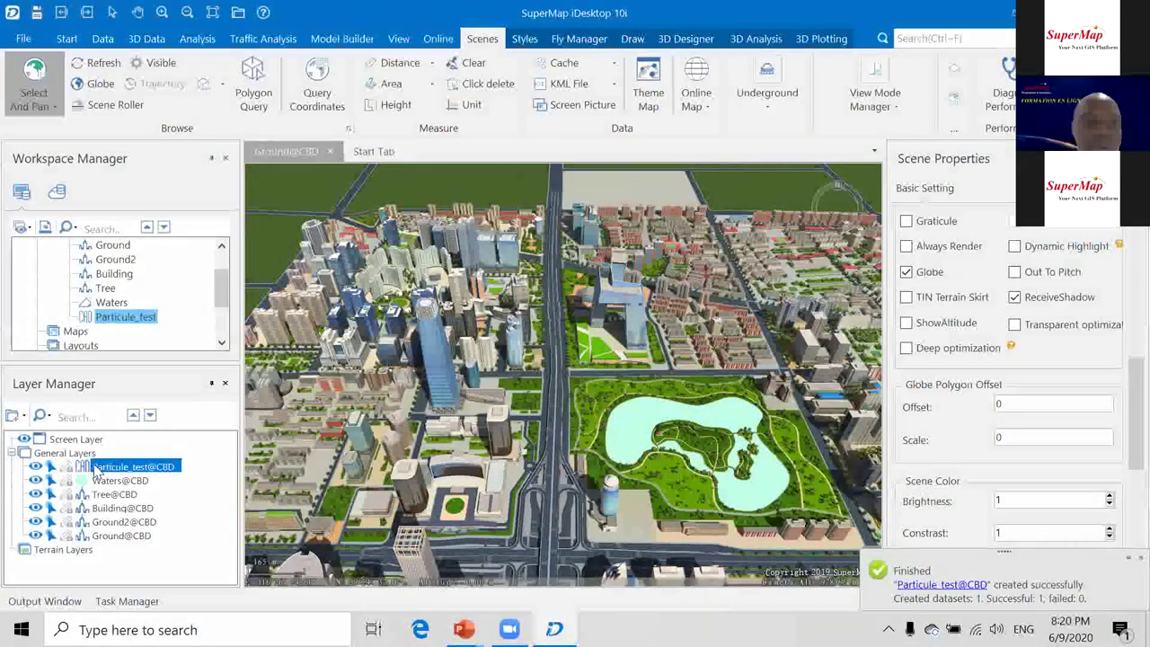
pyautogui.click(67, 467)
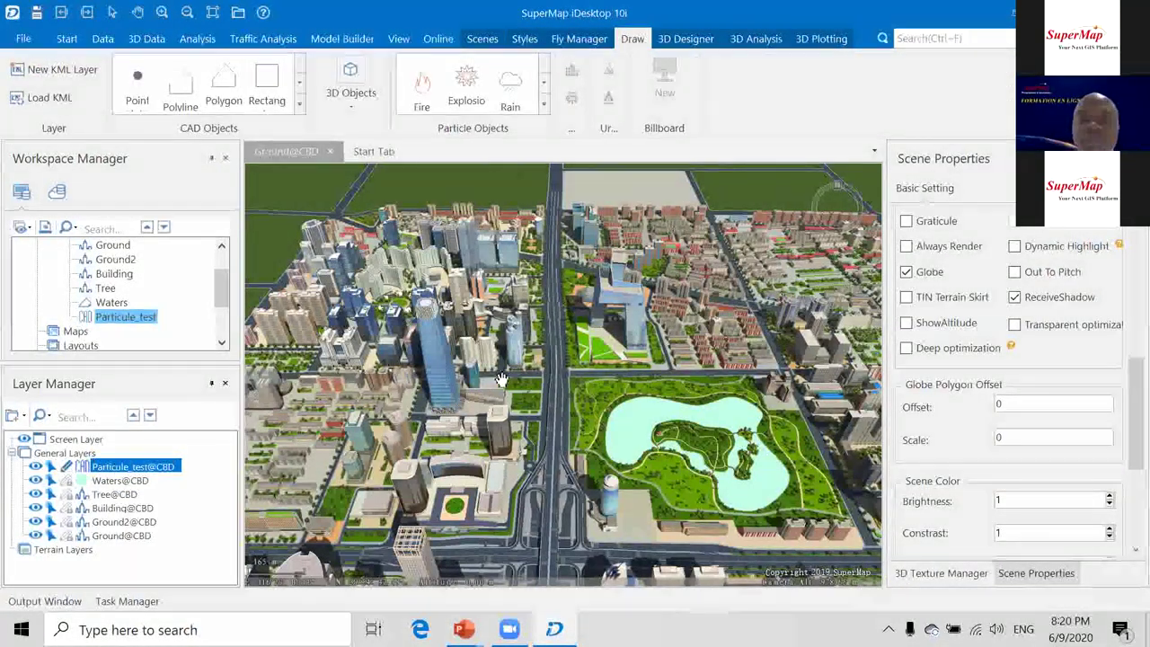
# Place a Fire and Smoke particle object on the roof of the dark tower beside the curved building, and finish drawing.
pyautogui.scroll(4, 501, 379)
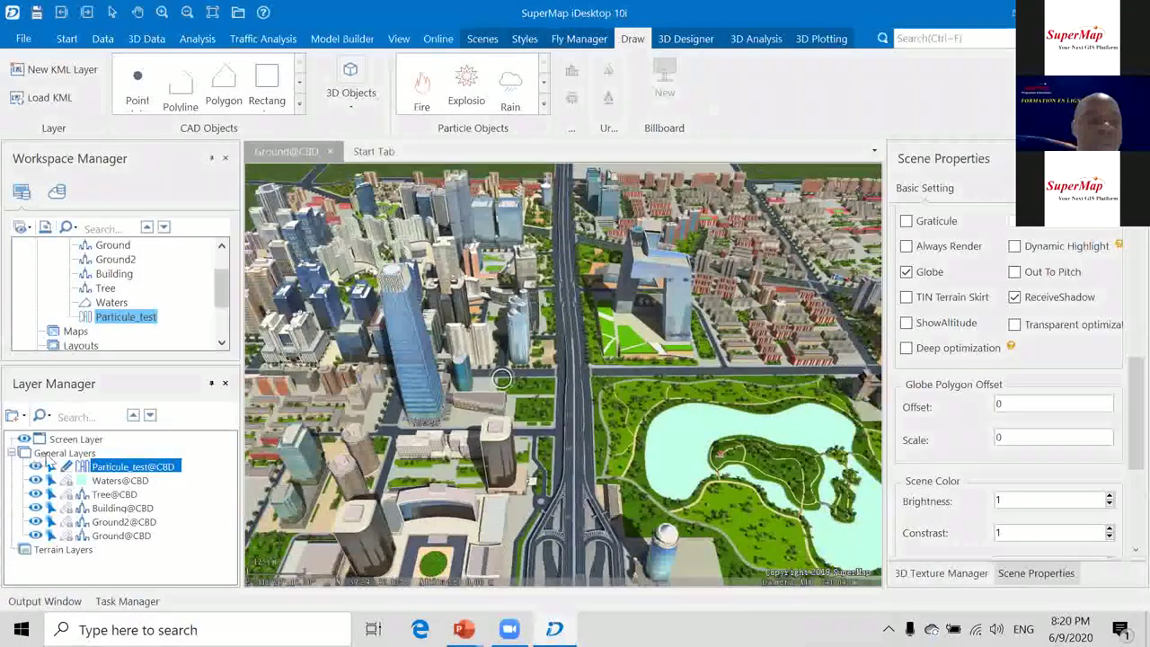
pyautogui.scroll(-3, 501, 379)
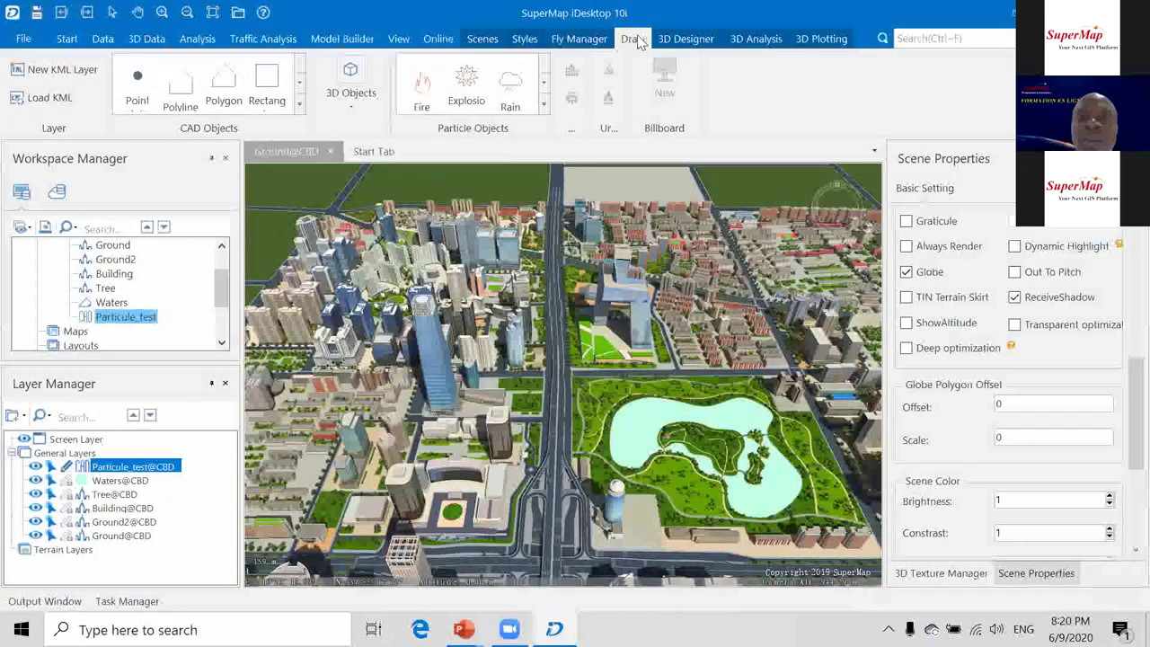
pyautogui.click(543, 105)
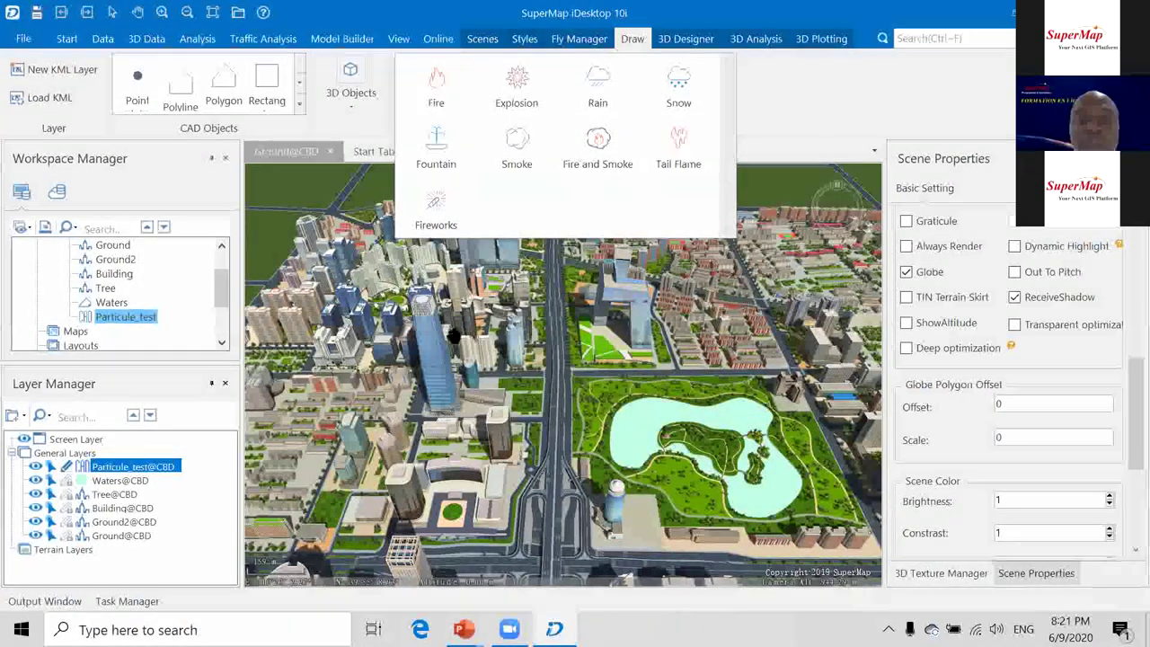
pyautogui.click(598, 160)
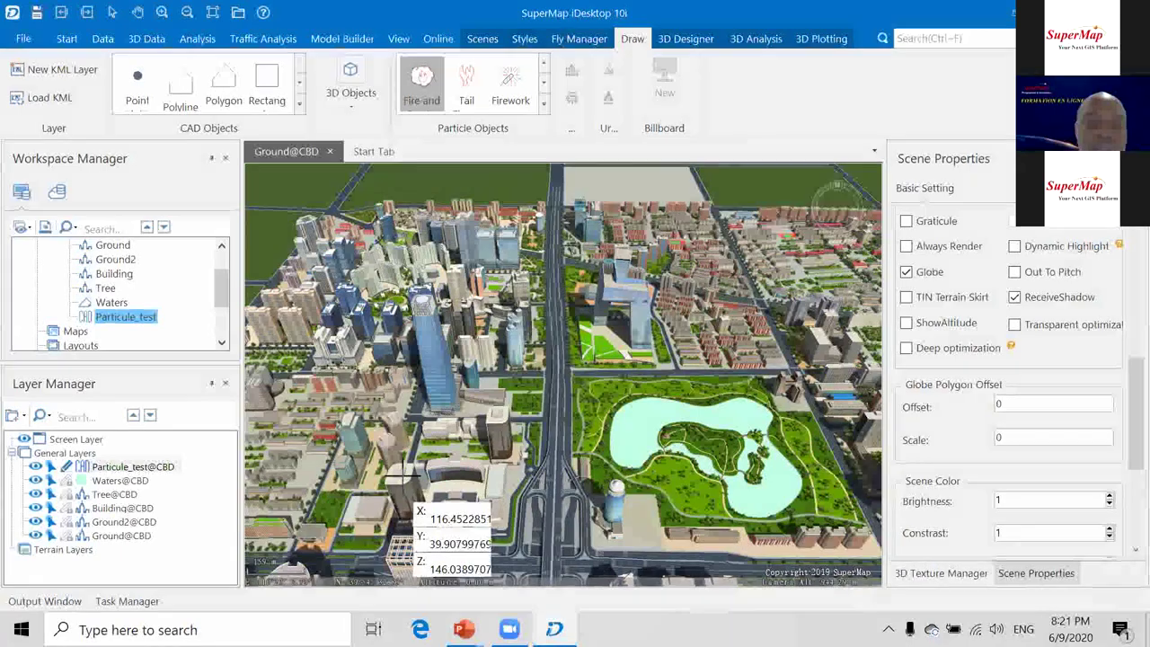
pyautogui.scroll(6, 402, 470)
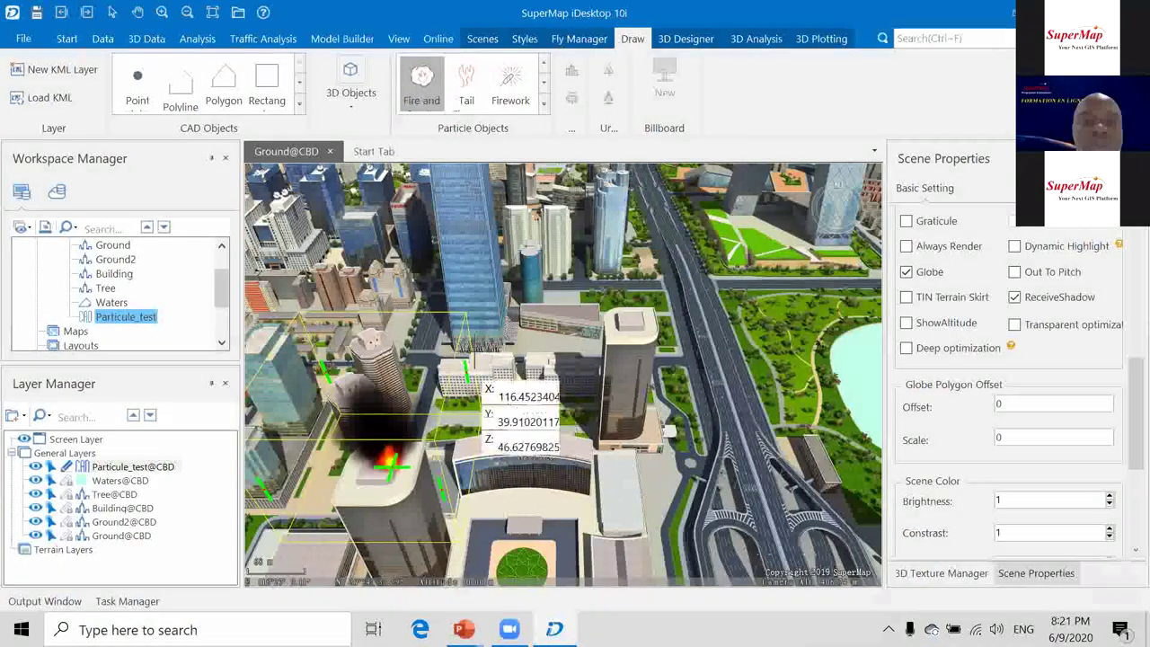
pyautogui.rightClick(860, 192)
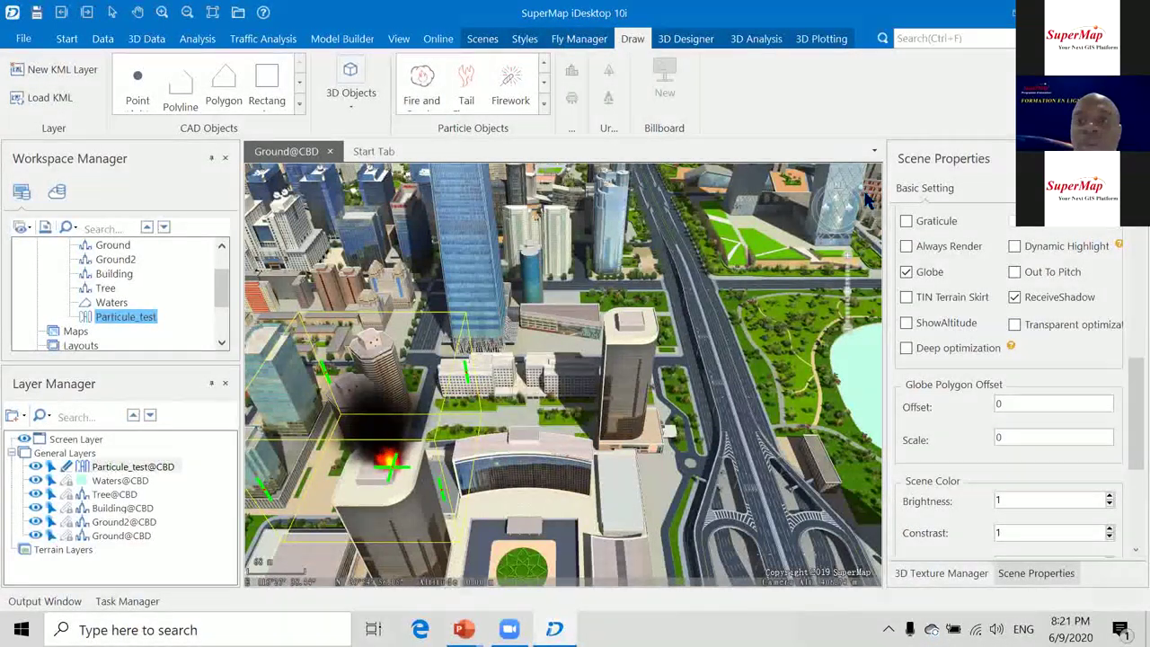
# Examine the fire and smoke effect on the tower roof from close up, from afar and from different angles.
pyautogui.click(866, 197)
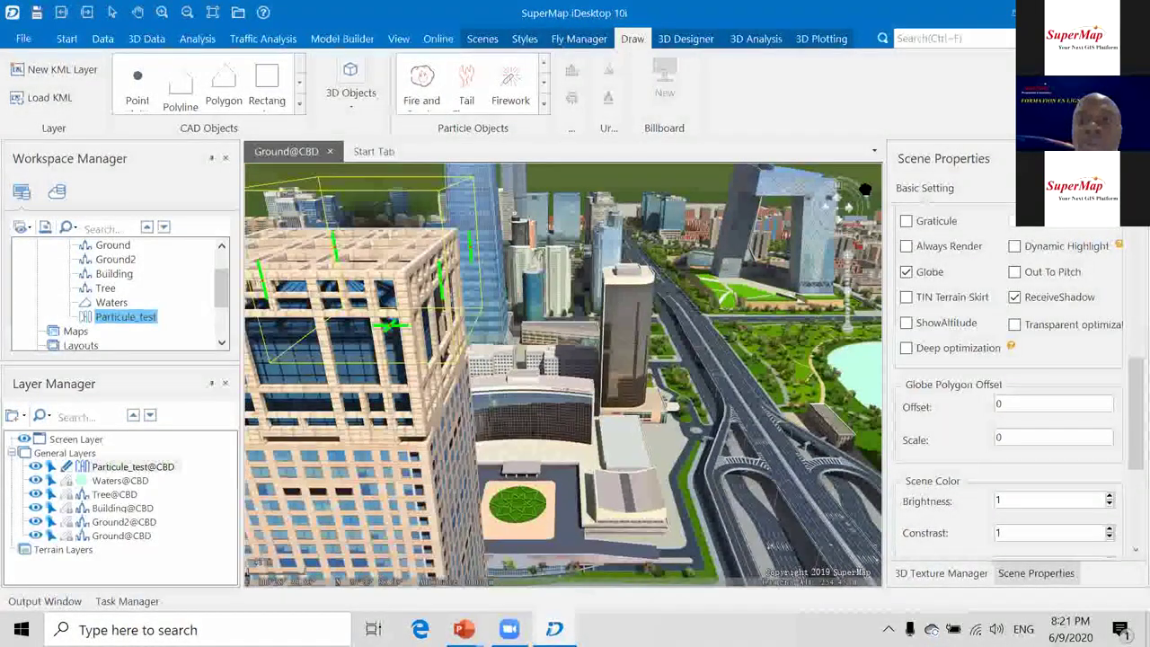
pyautogui.scroll(-4, 620, 287)
pyautogui.click(586, 306)
pyautogui.scroll(3, 586, 306)
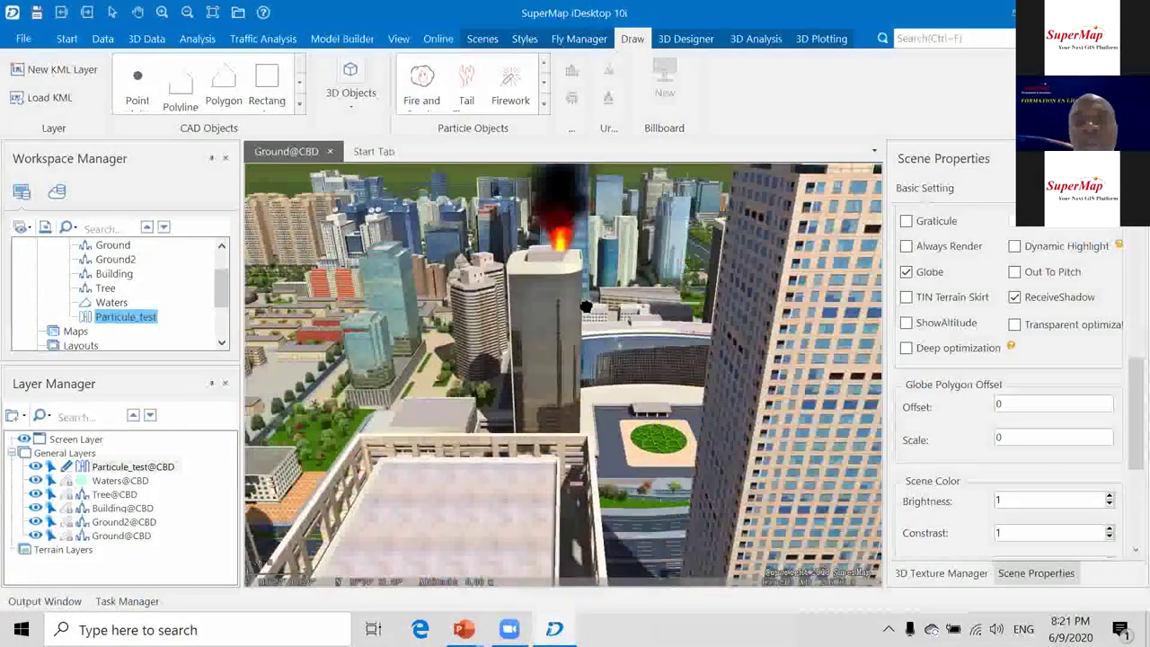
pyautogui.scroll(3, 606, 277)
pyautogui.scroll(-5, 621, 260)
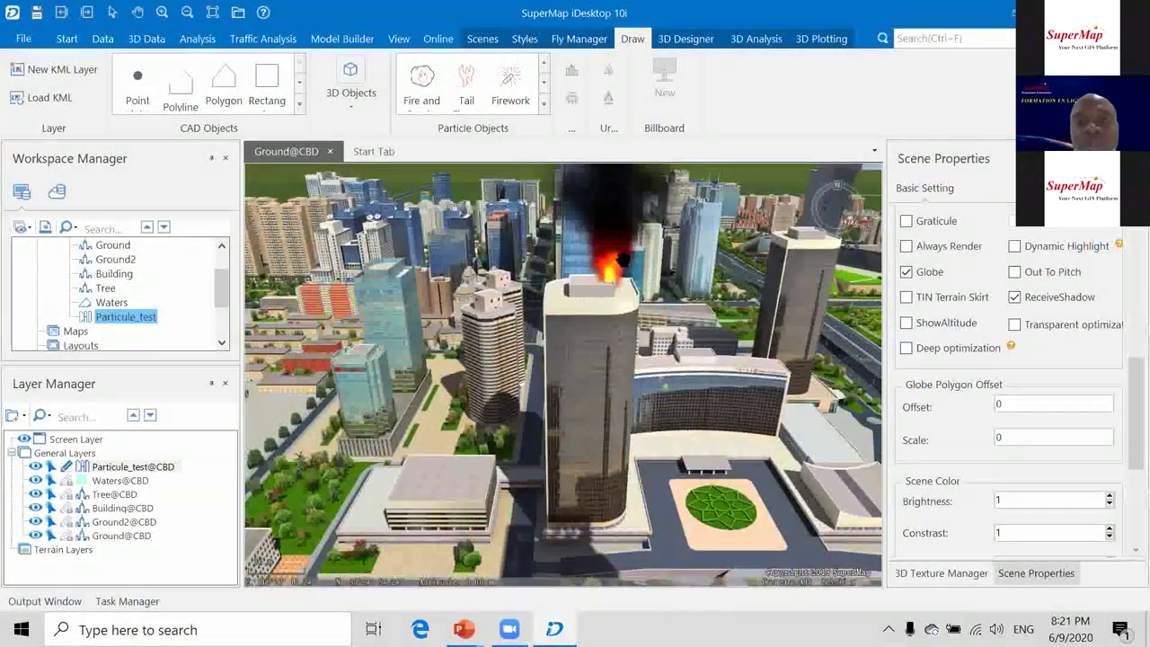
pyautogui.scroll(-5, 623, 262)
pyautogui.scroll(2, 625, 325)
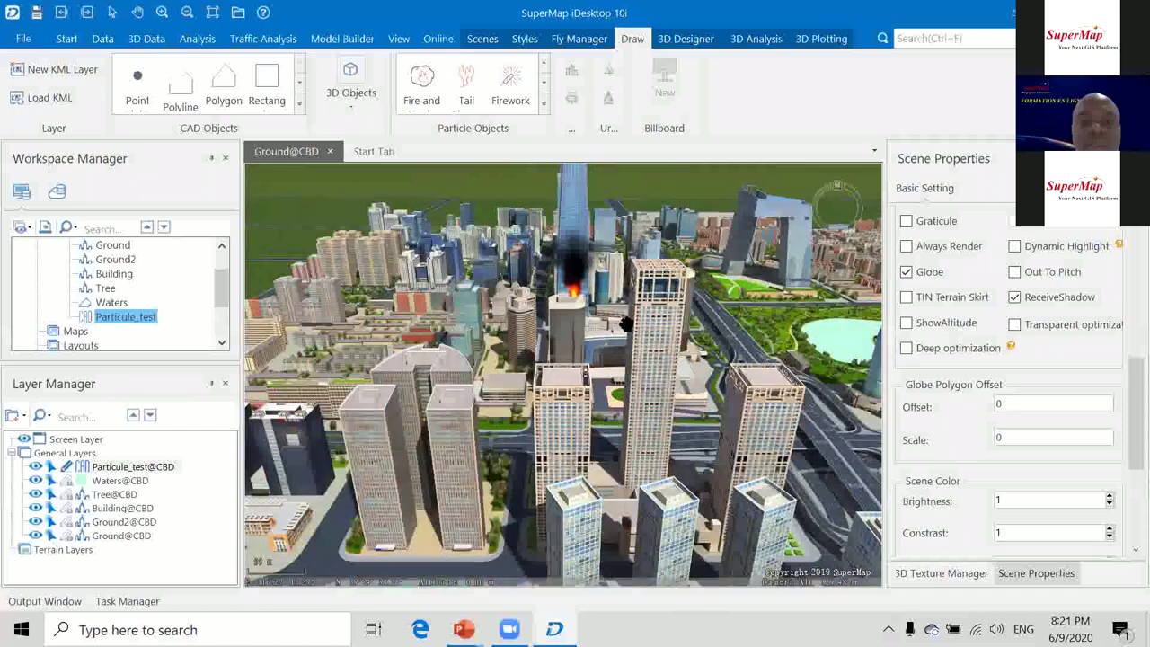
pyautogui.moveTo(626, 324); pyautogui.dragTo(431, 300)
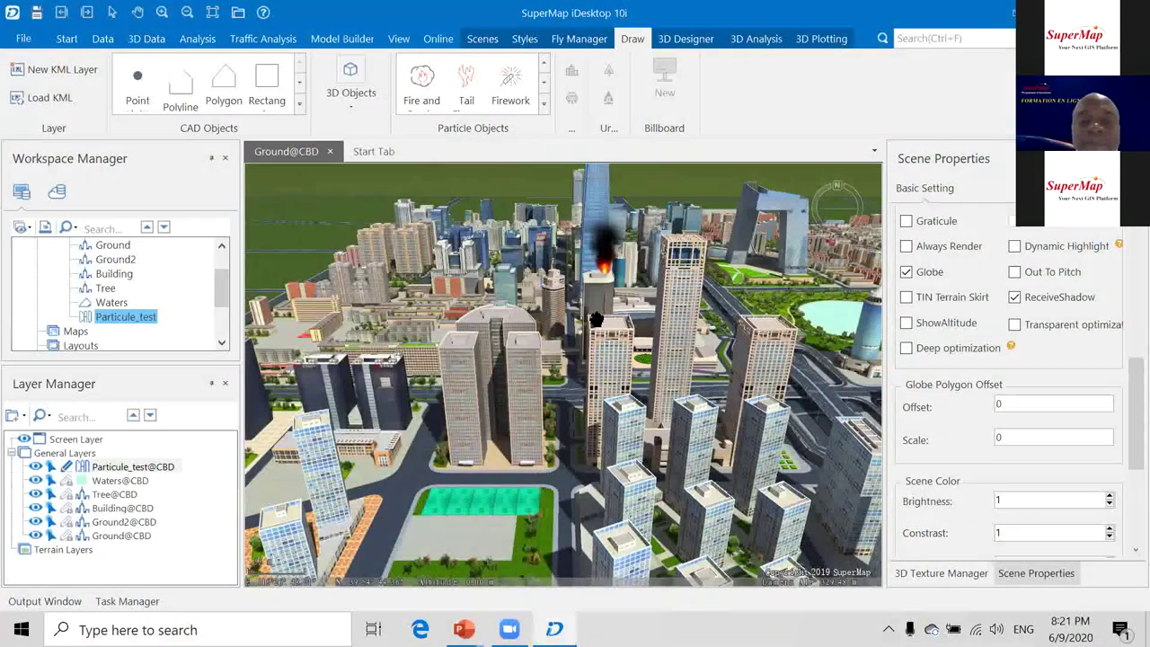
pyautogui.moveTo(589, 329); pyautogui.dragTo(589, 320)
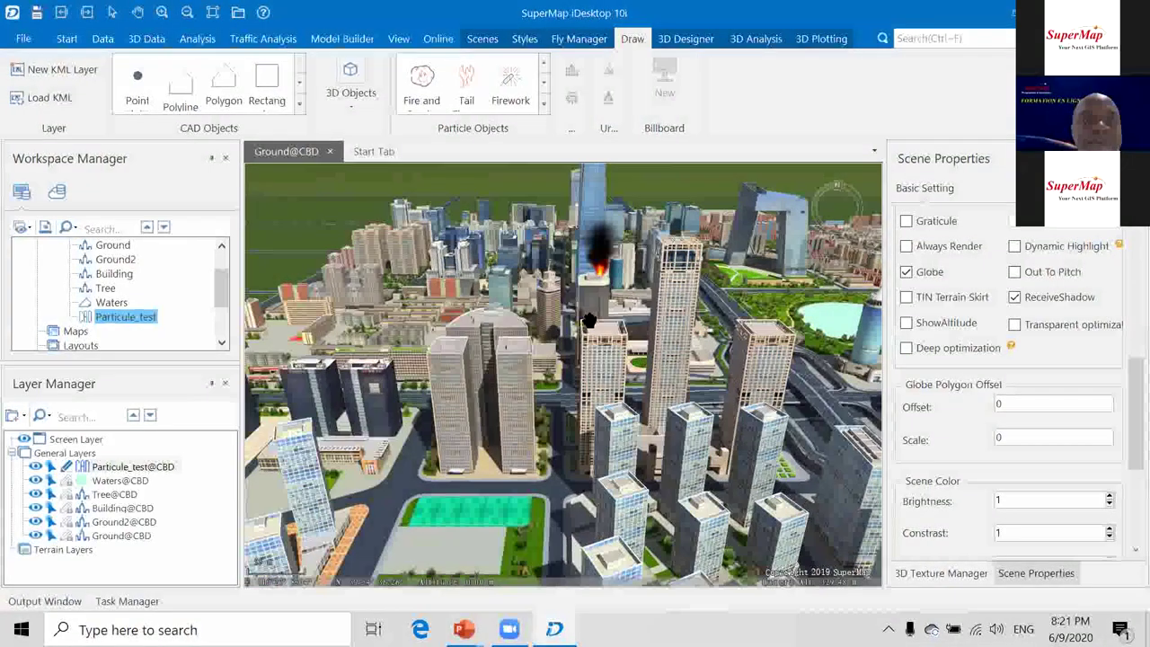
# Place a Fountain particle object on the water of the park lake and check the water jet up close.
pyautogui.click(543, 102)
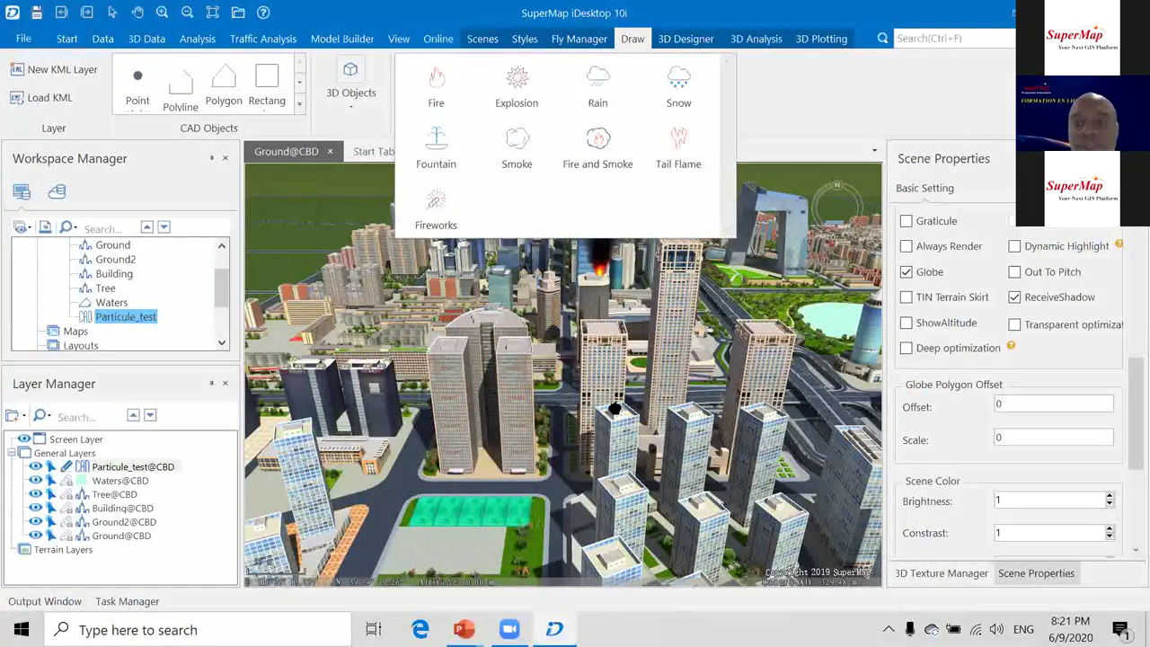
pyautogui.moveTo(674, 391); pyautogui.dragTo(505, 462)
pyautogui.moveTo(808, 360); pyautogui.dragTo(586, 435)
pyautogui.moveTo(657, 410); pyautogui.dragTo(602, 425)
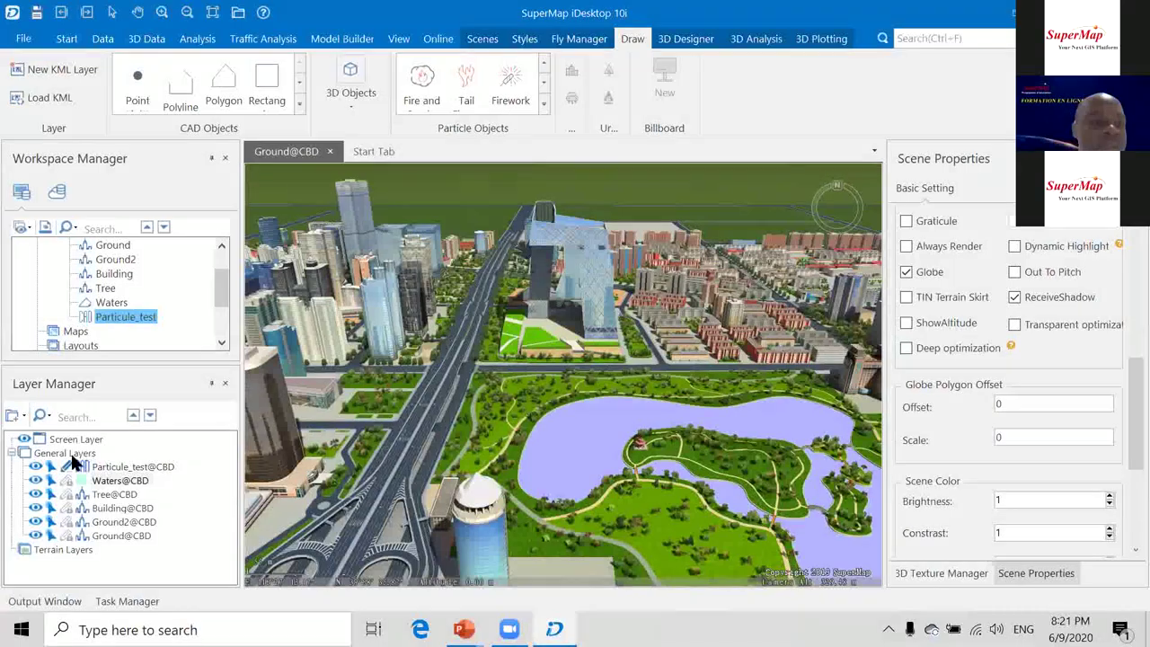
pyautogui.click(543, 101)
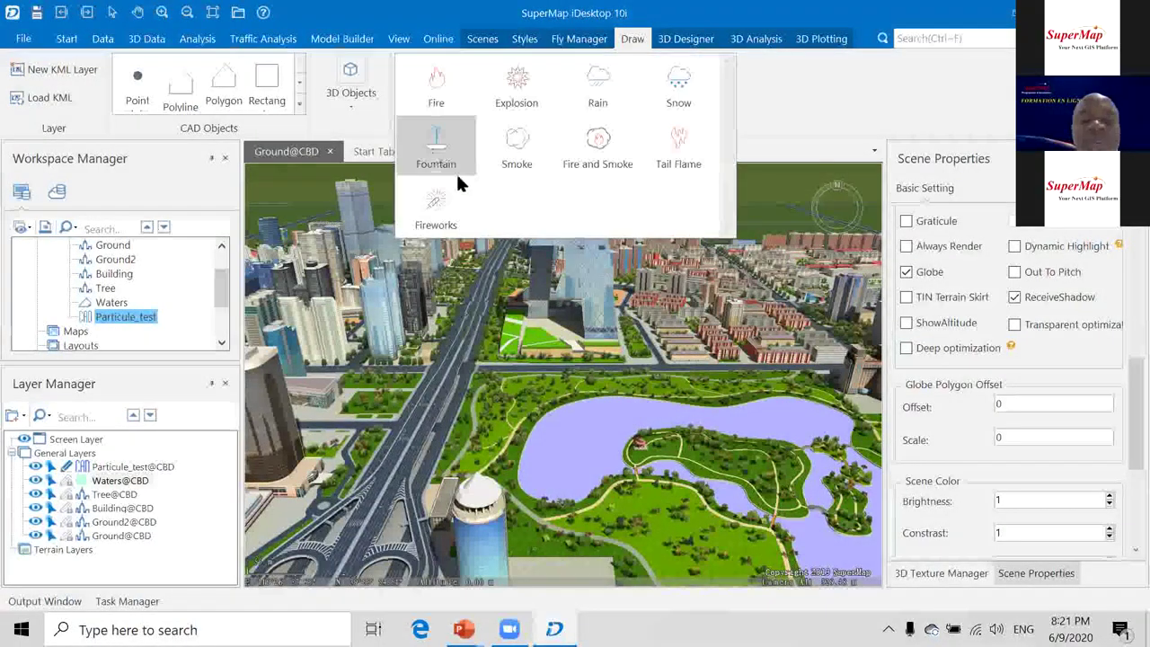
pyautogui.click(456, 171)
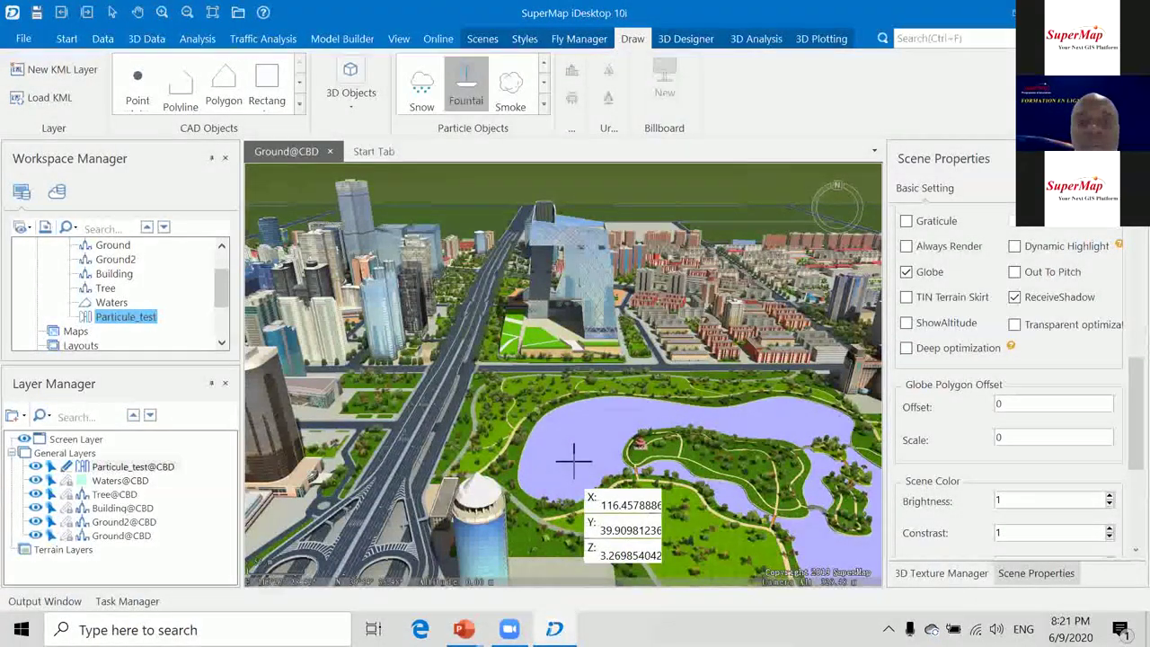
pyautogui.click(573, 460)
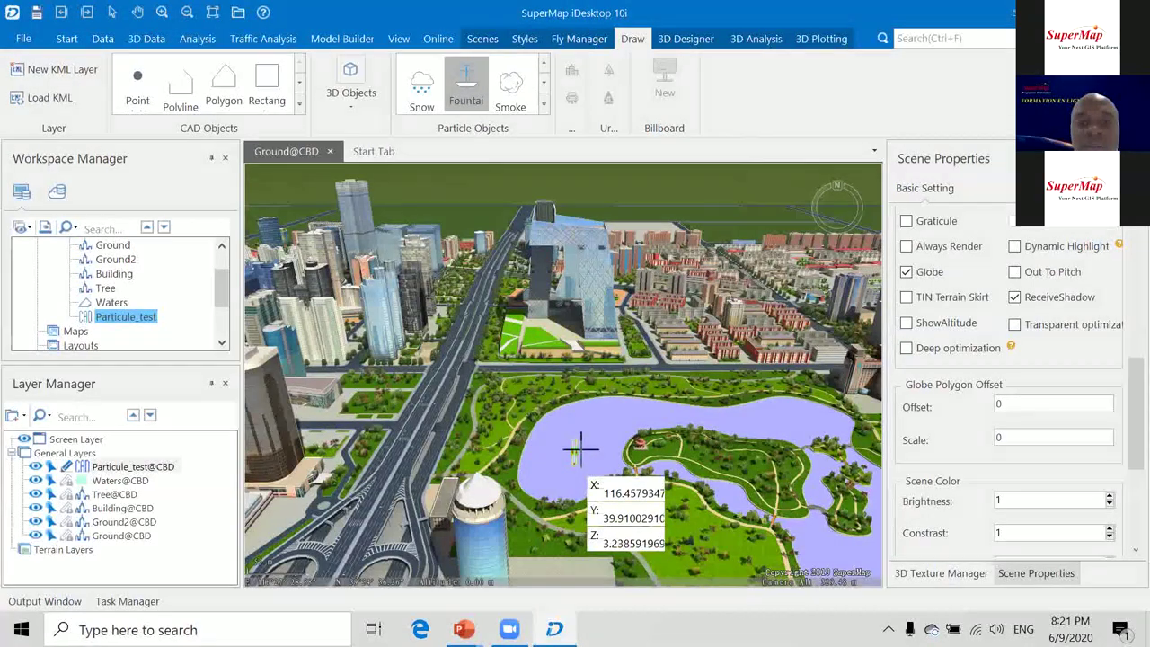
pyautogui.scroll(5, 573, 453)
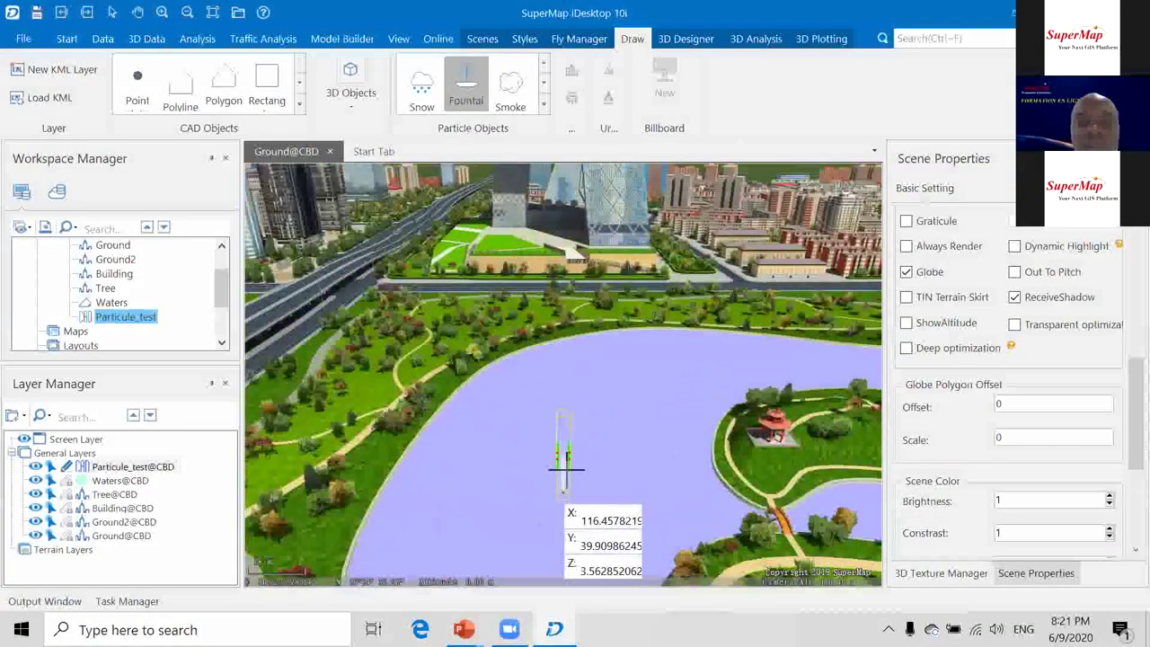
pyautogui.scroll(3, 564, 466)
pyautogui.scroll(2, 605, 514)
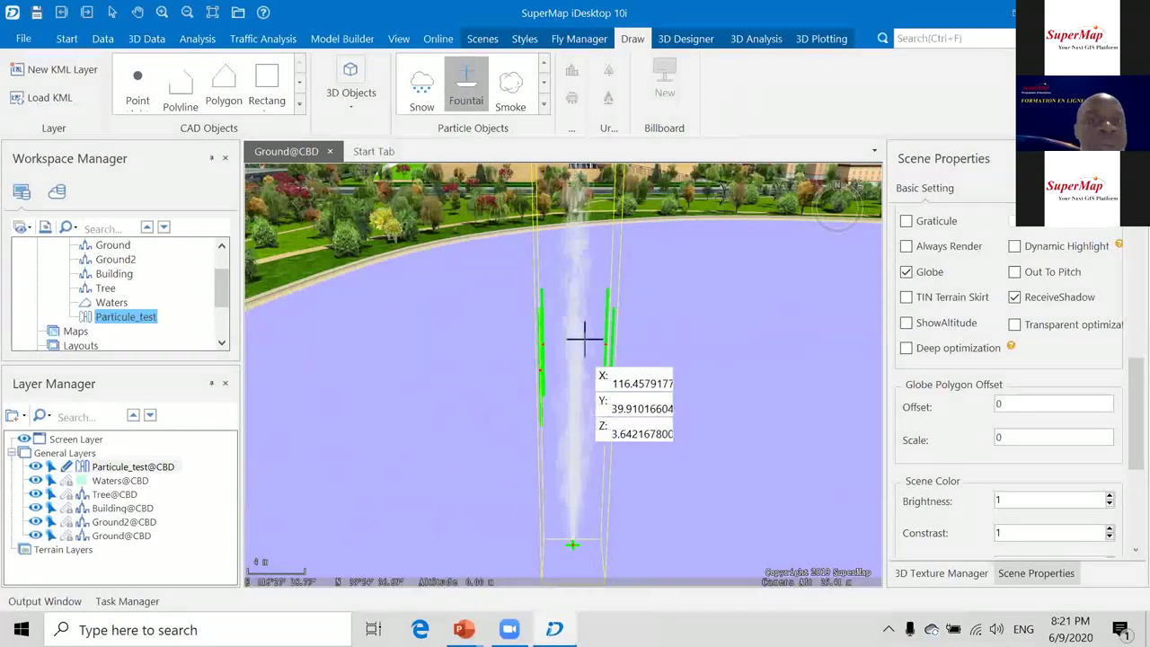
pyautogui.scroll(-3, 587, 326)
pyautogui.scroll(-5, 586, 323)
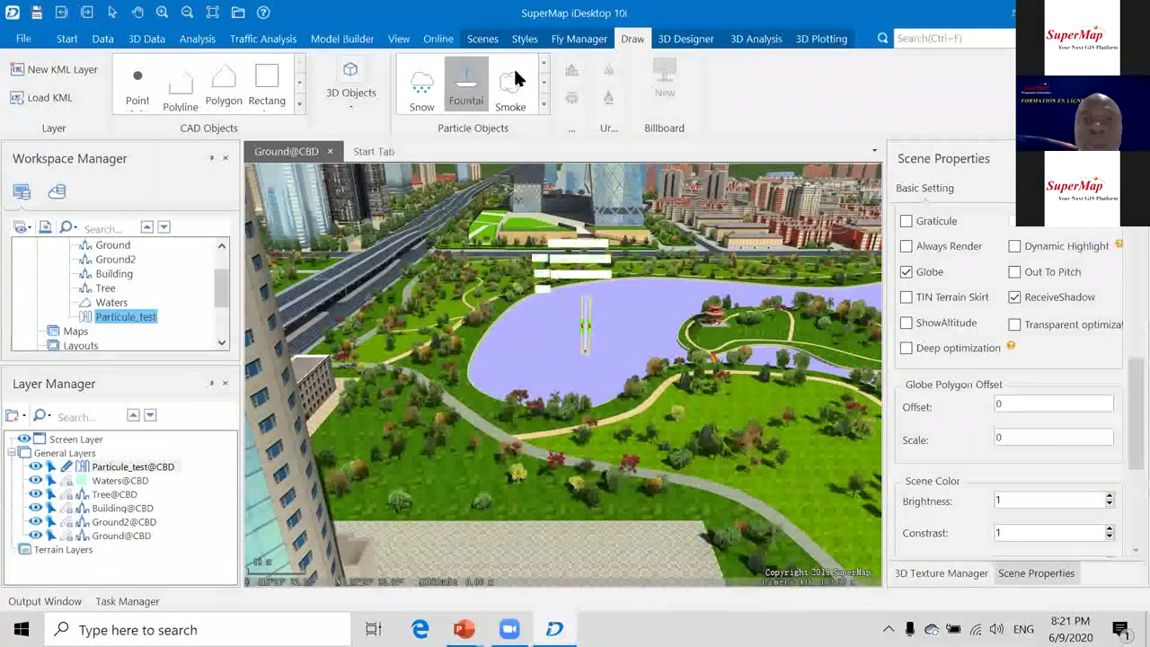
pyautogui.click(542, 104)
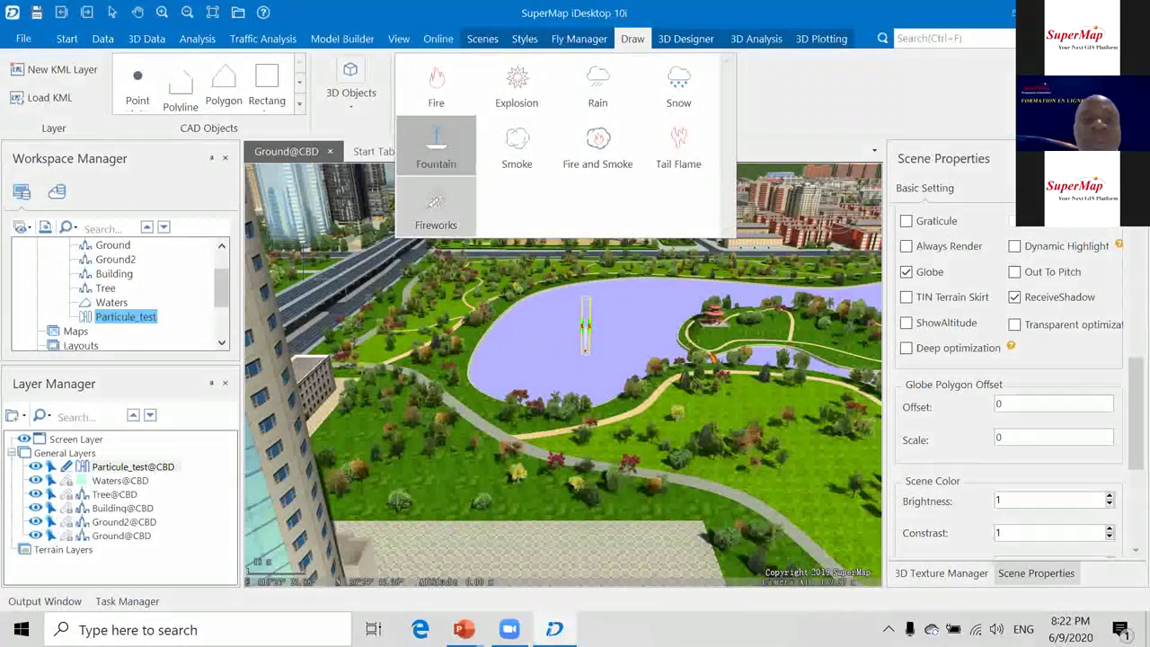
pyautogui.click(438, 205)
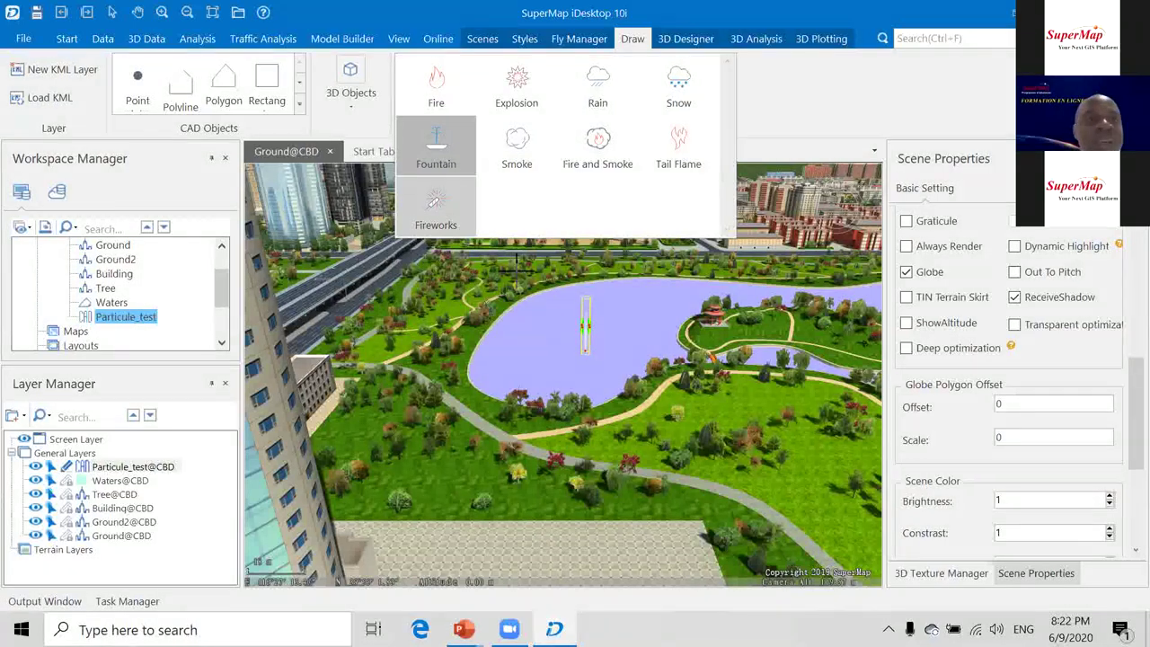
pyautogui.rightClick(481, 378)
pyautogui.rightClick(516, 392)
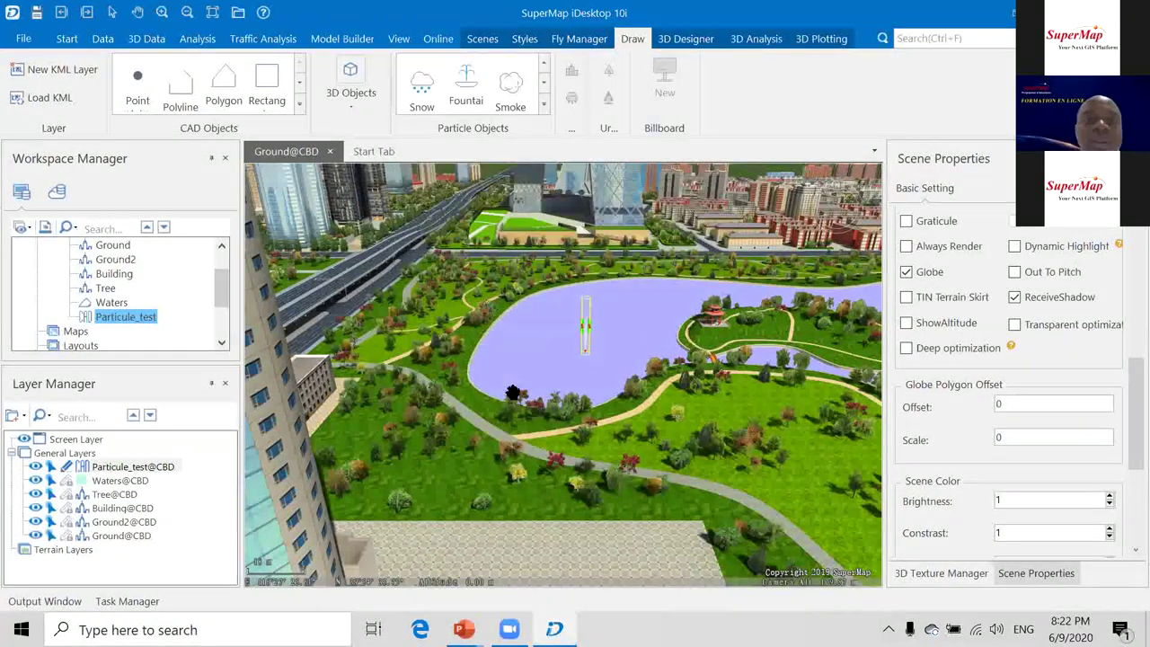
# Create a new KML layer in the general layers and save its file as test2 on the Desktop.
pyautogui.scroll(-3, 527, 388)
pyautogui.scroll(-5, 436, 462)
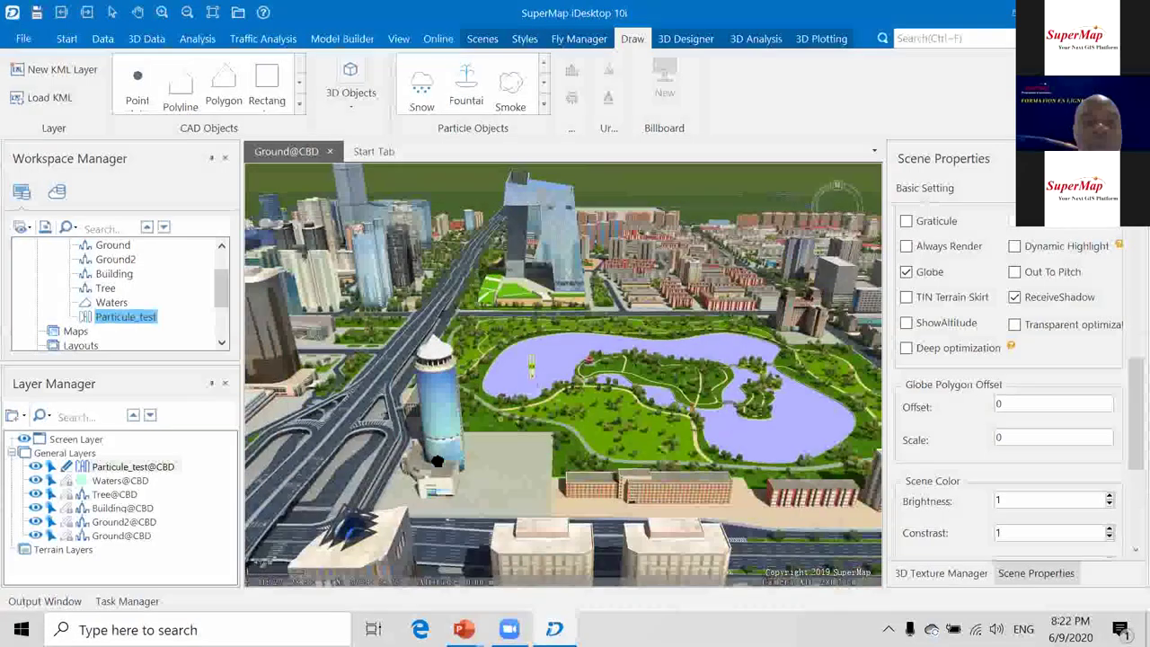
pyautogui.moveTo(574, 352); pyautogui.dragTo(682, 256)
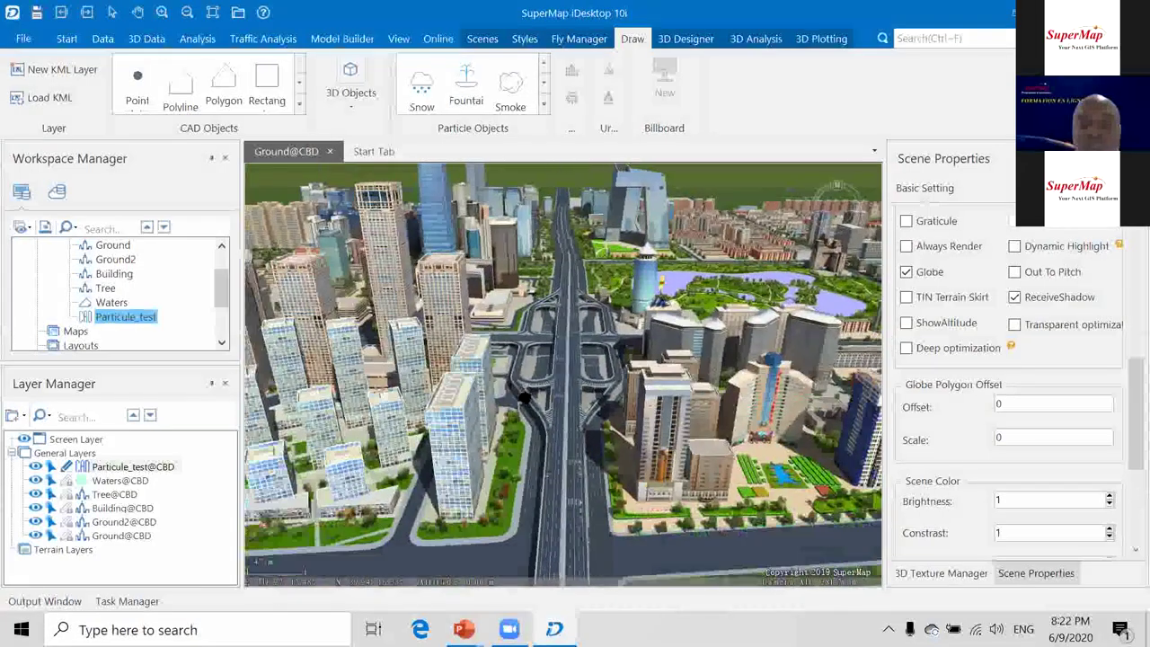
pyautogui.scroll(5, 563, 372)
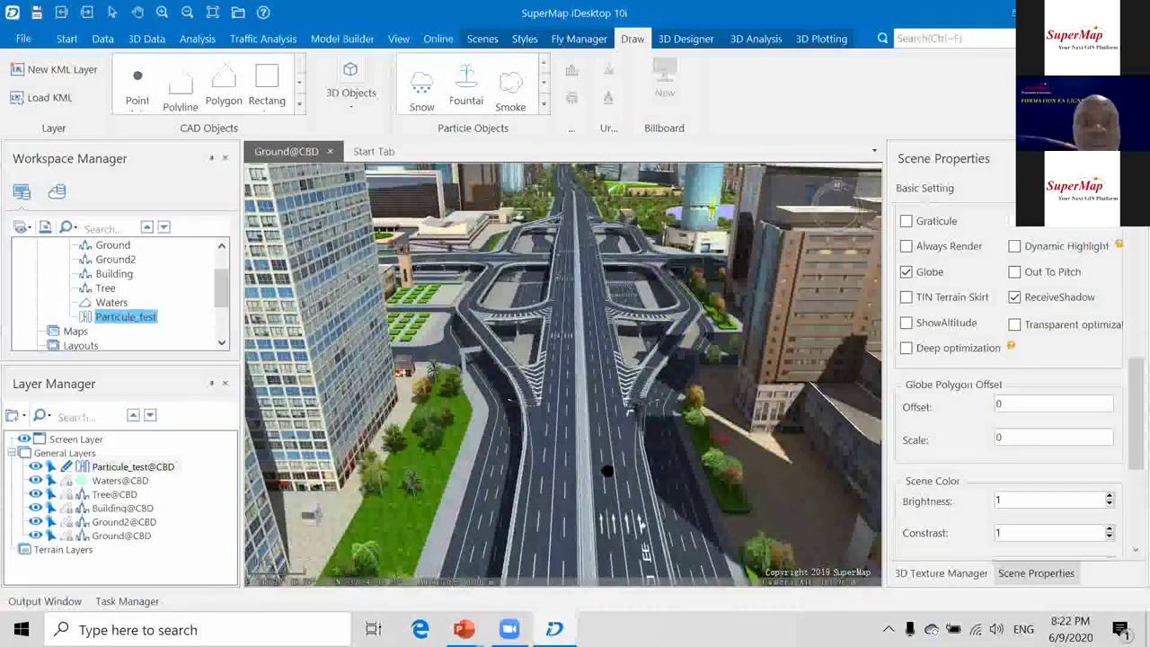
pyautogui.moveTo(607, 470); pyautogui.dragTo(668, 563)
pyautogui.moveTo(570, 464); pyautogui.dragTo(619, 539)
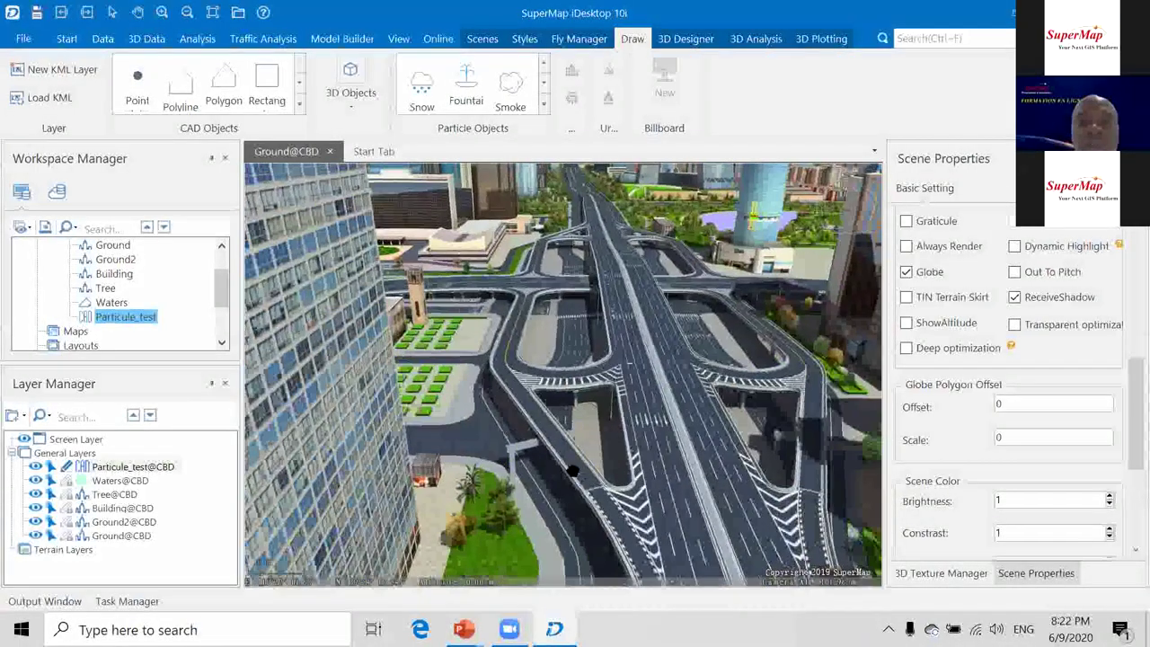
pyautogui.moveTo(579, 506); pyautogui.dragTo(478, 376, button='middle')
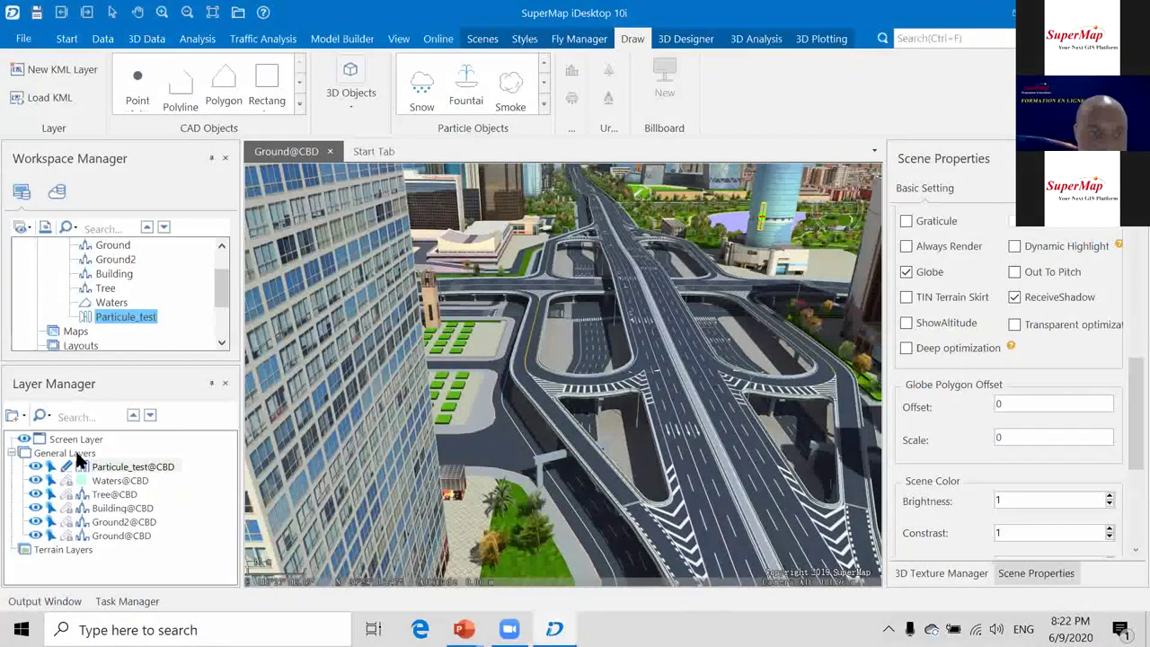
pyautogui.rightClick(79, 456)
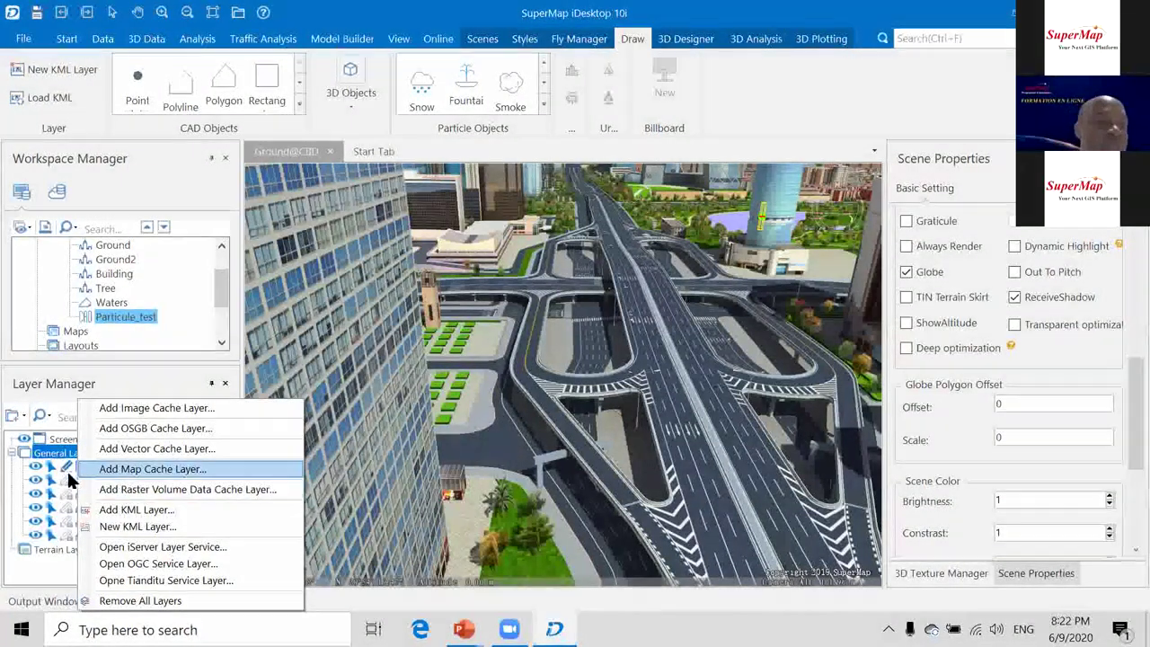
pyautogui.click(144, 526)
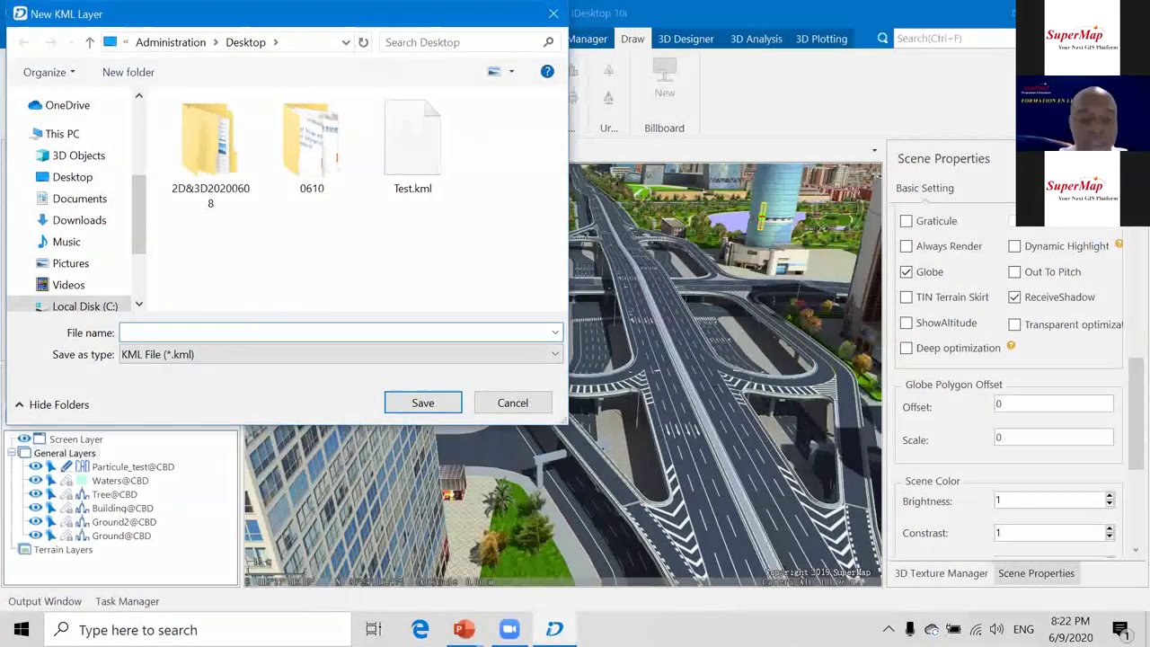
pyautogui.write('test2')
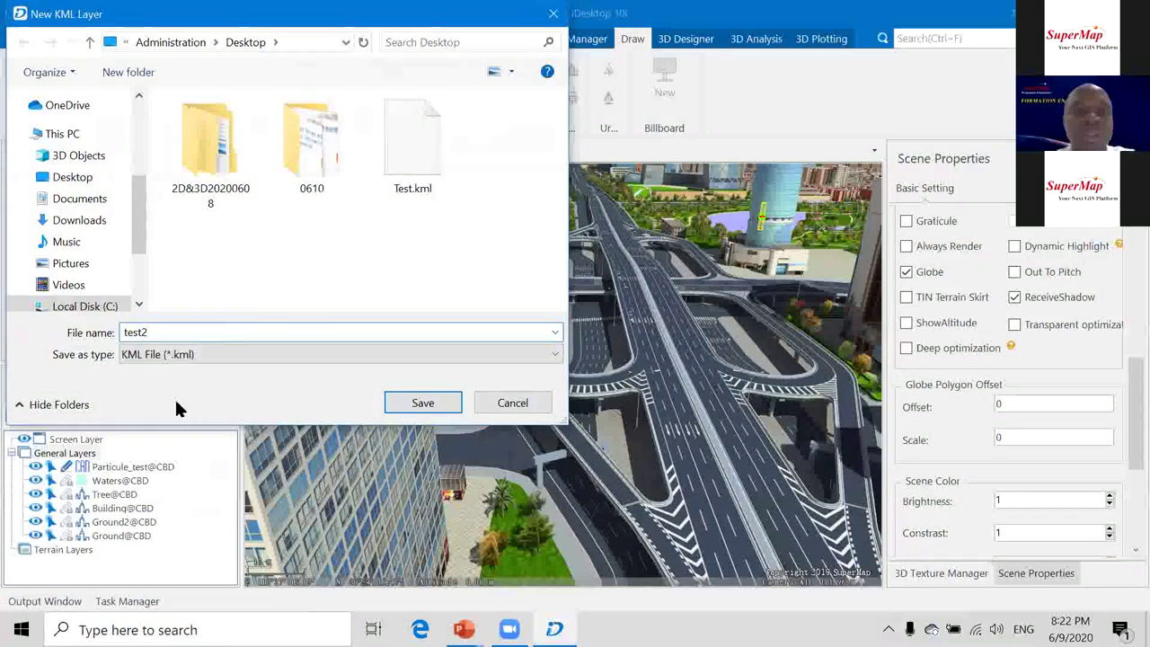
pyautogui.click(422, 402)
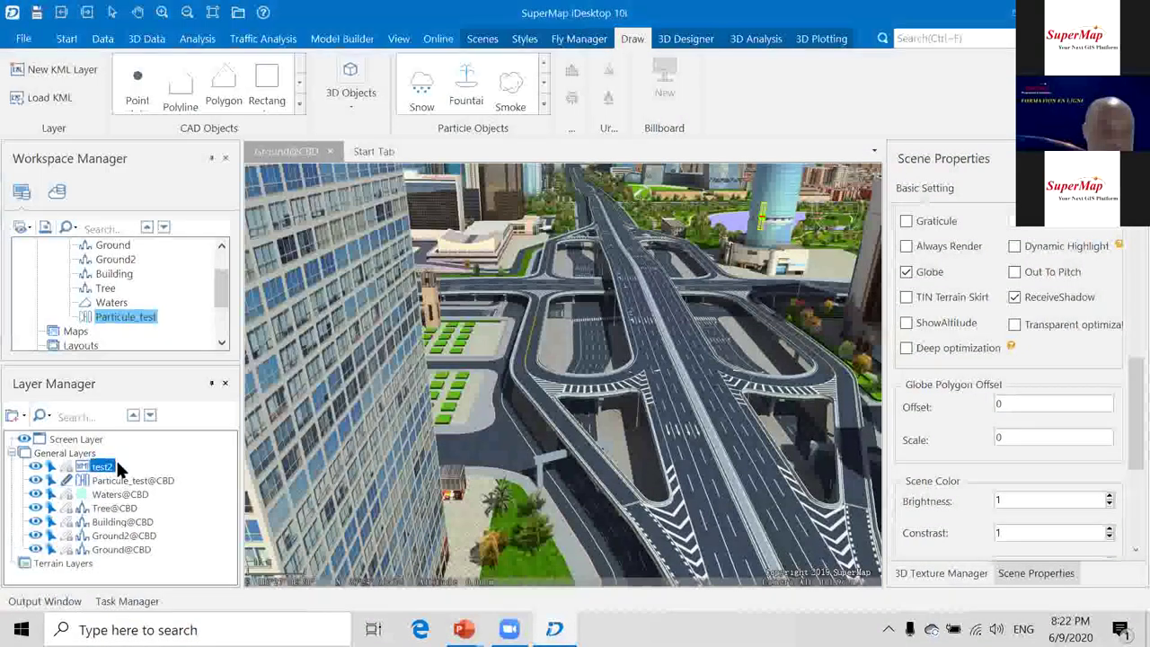
# Make the test2 KML layer editable.
pyautogui.rightClick(99, 469)
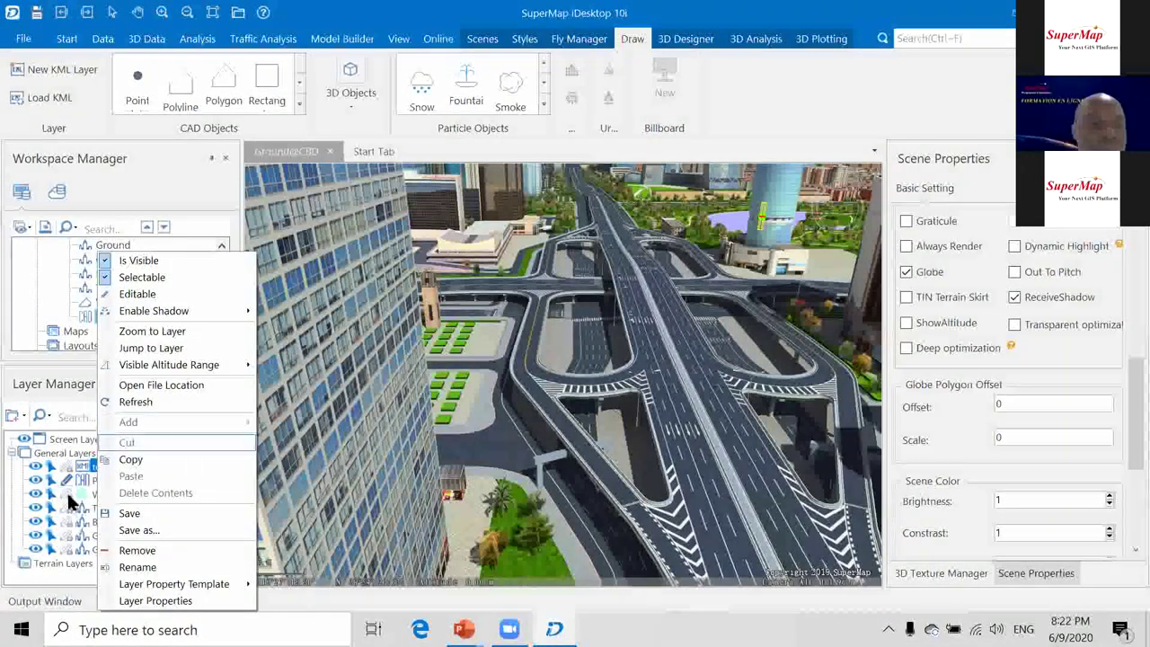
pyautogui.click(87, 465)
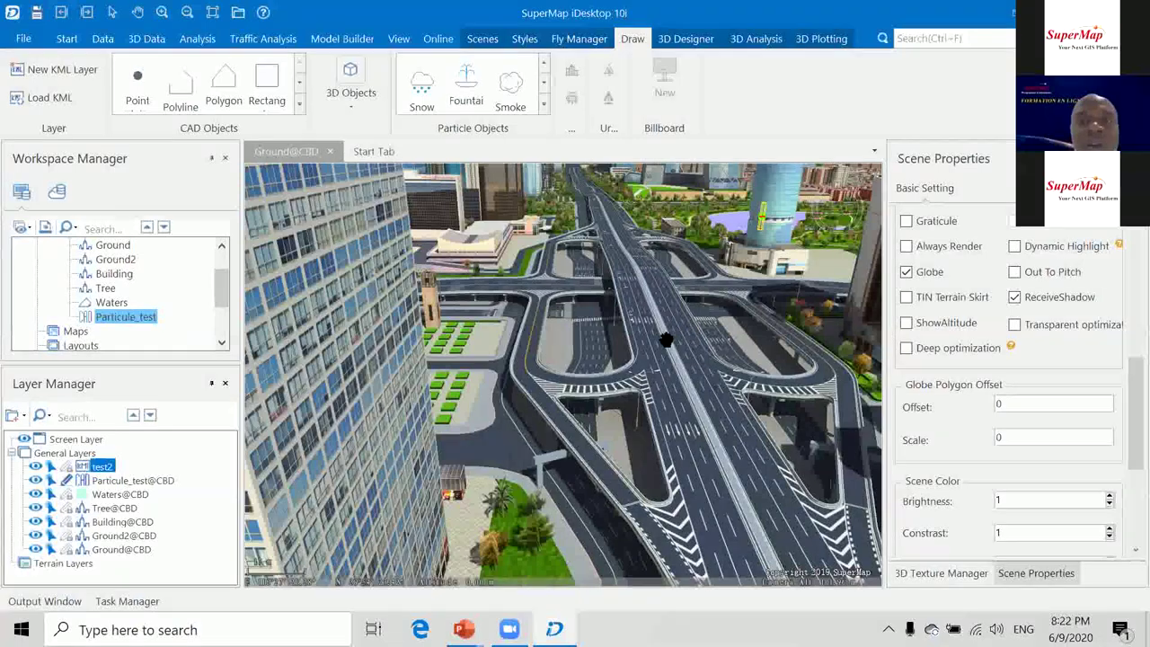
pyautogui.scroll(-2, 666, 340)
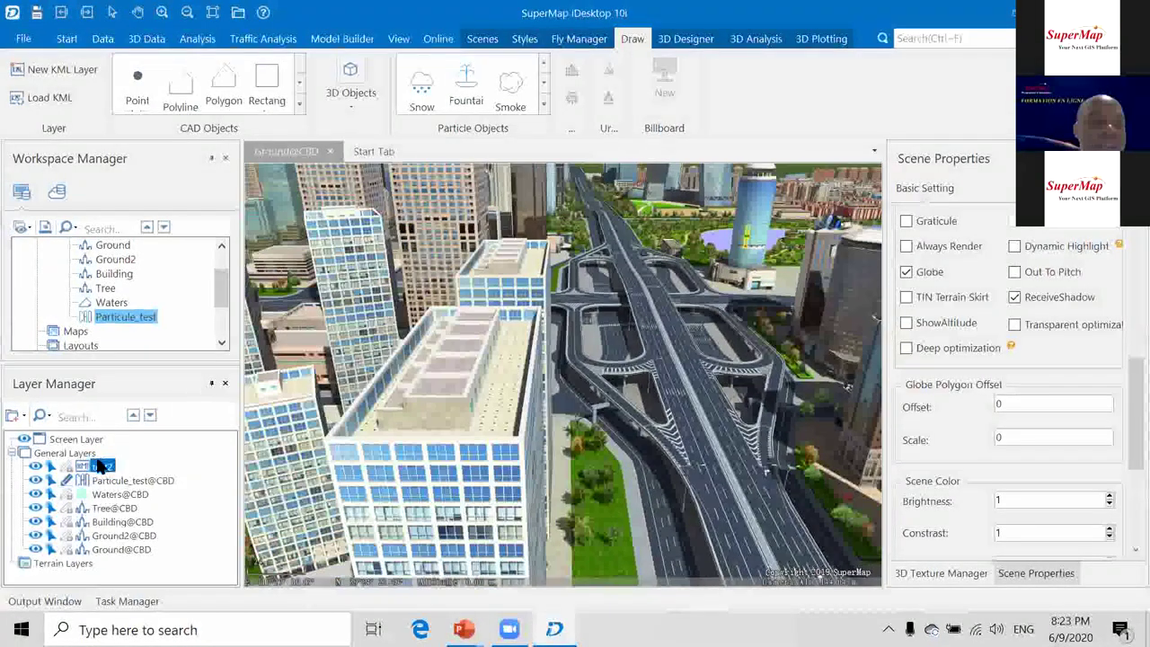
pyautogui.scroll(2, 455, 279)
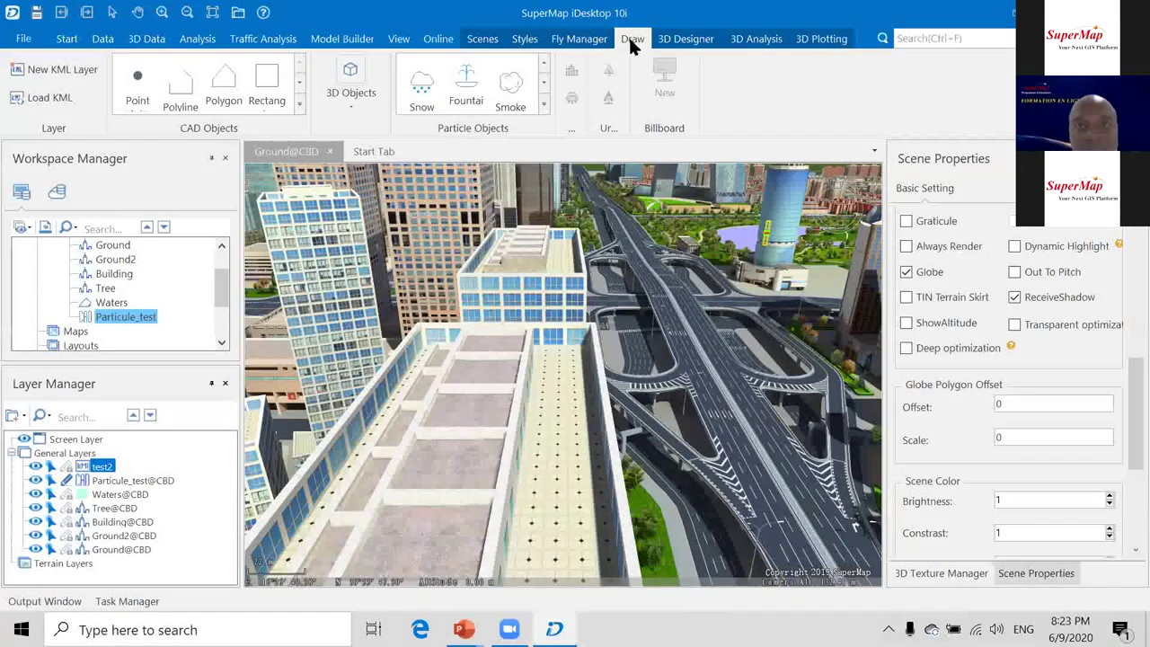
pyautogui.click(101, 481)
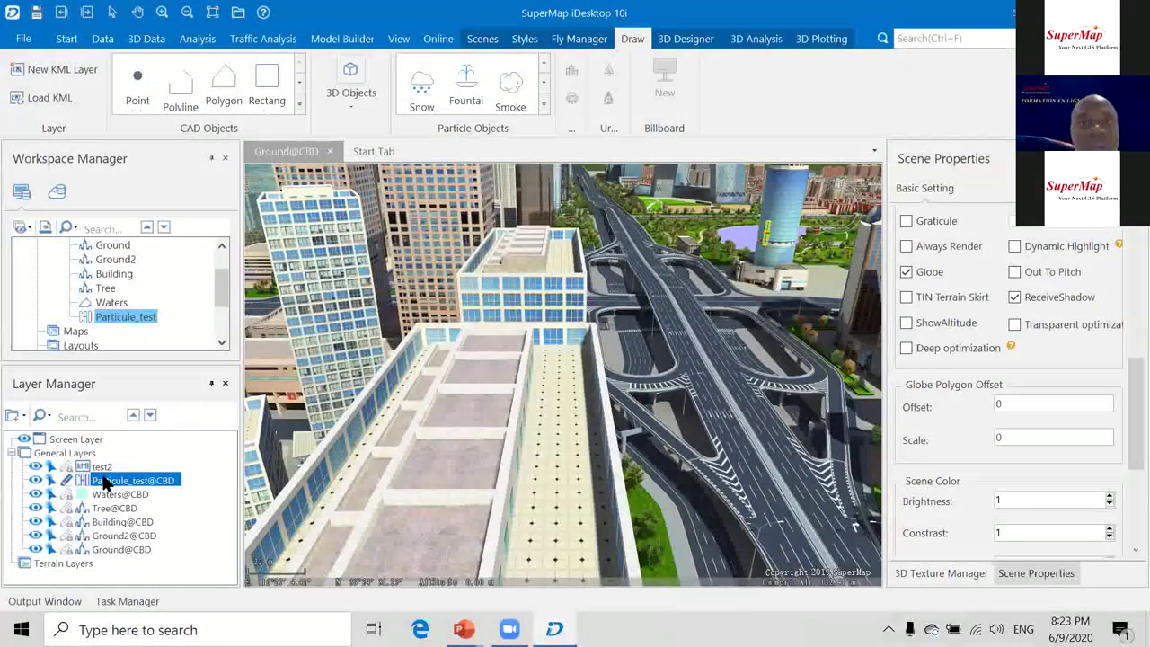
pyautogui.click(101, 467)
pyautogui.rightClick(101, 468)
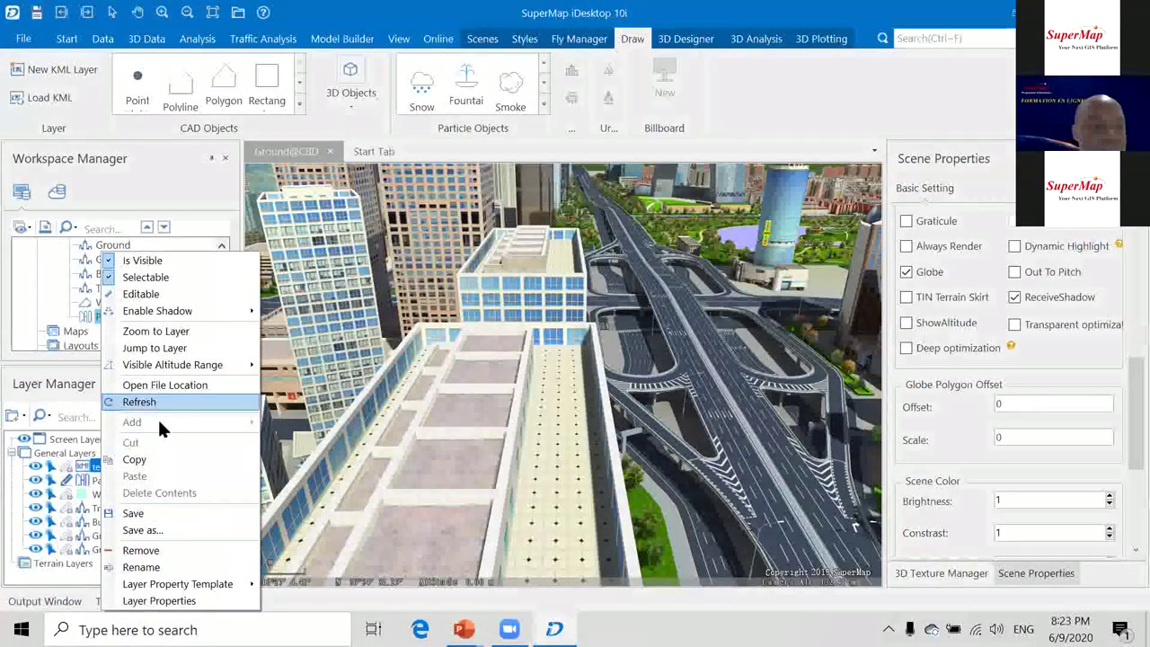
pyautogui.click(71, 476)
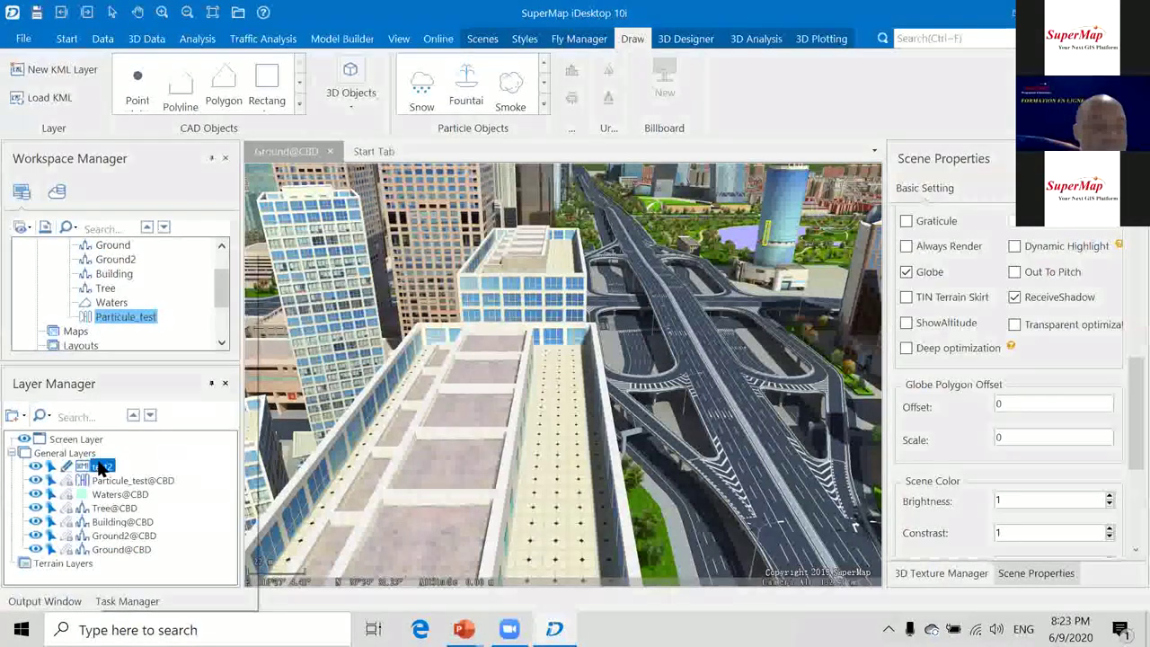
# Add a model to the test2 layer, loading car.SGM from the Car folder under Models in 3D Scene > Models.
pyautogui.rightClick(97, 467)
pyautogui.moveTo(137, 419)
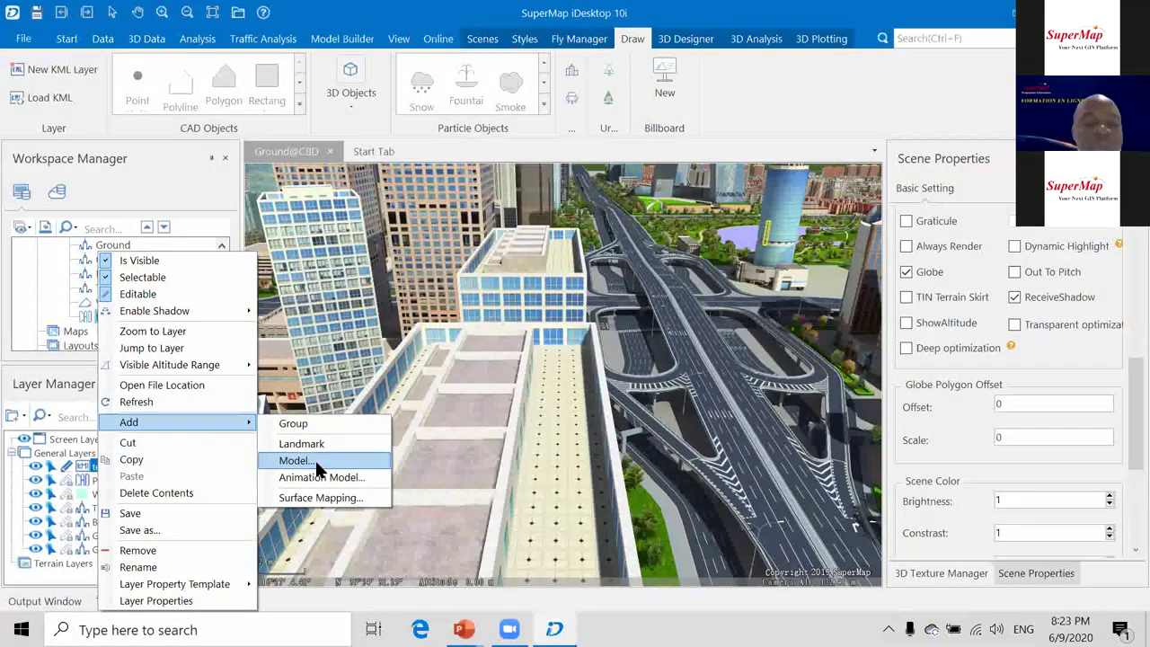
pyautogui.press('Return')
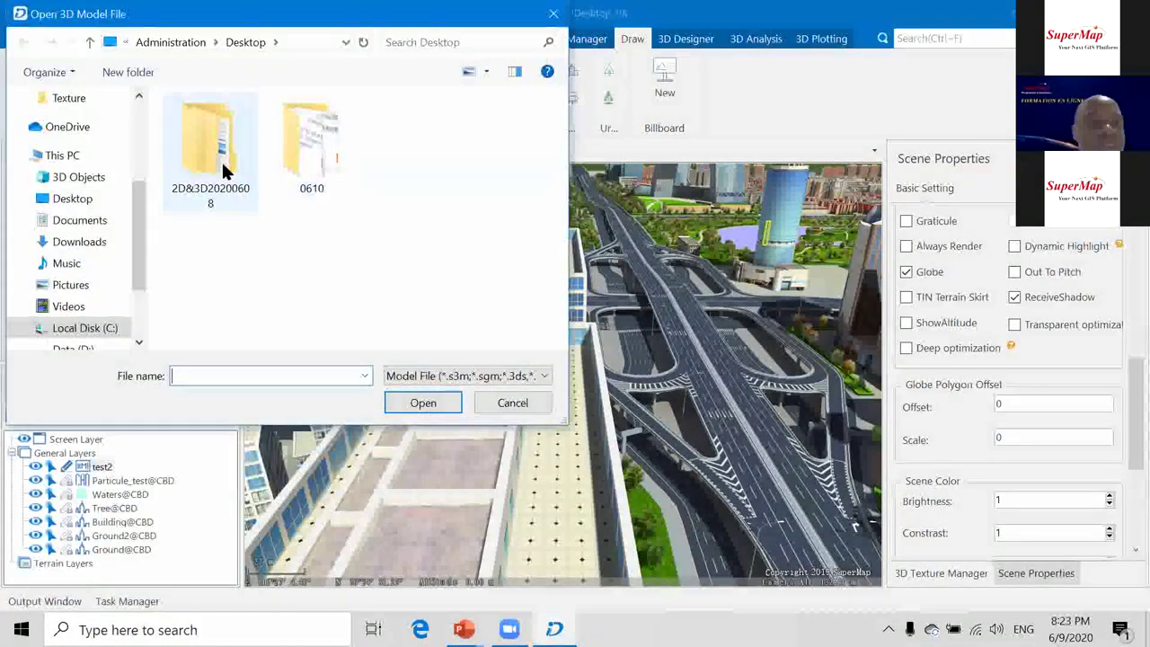
pyautogui.doubleClick(221, 170)
pyautogui.doubleClick(216, 129)
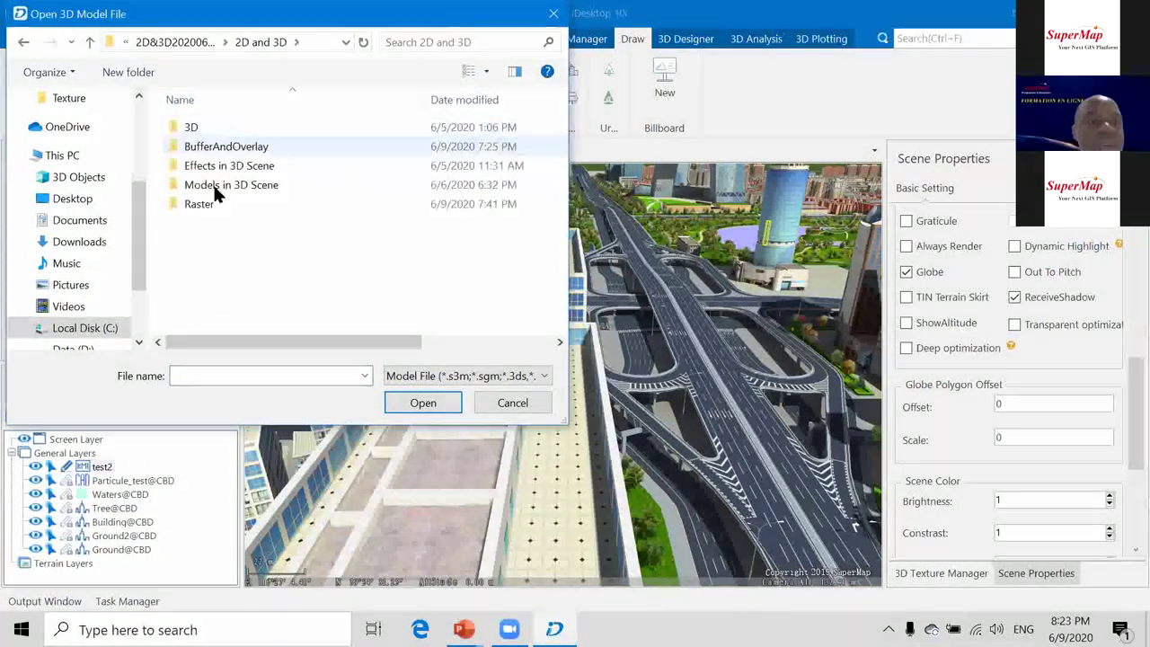
pyautogui.doubleClick(202, 126)
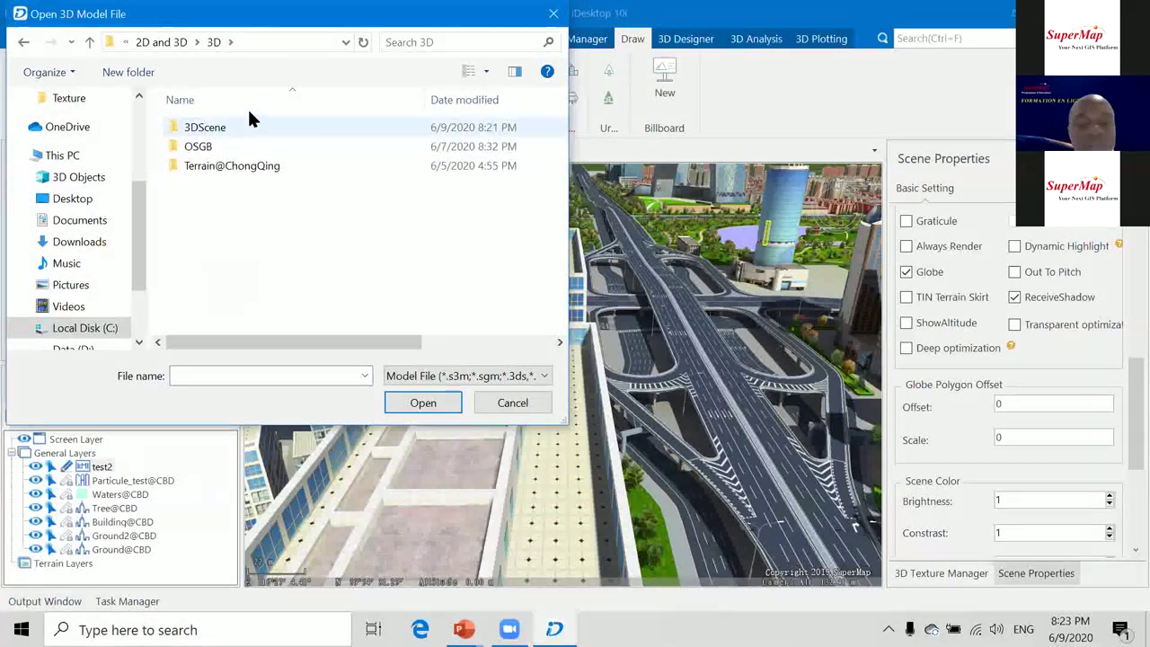
pyautogui.hotkey('alt', 'Left')
pyautogui.doubleClick(226, 184)
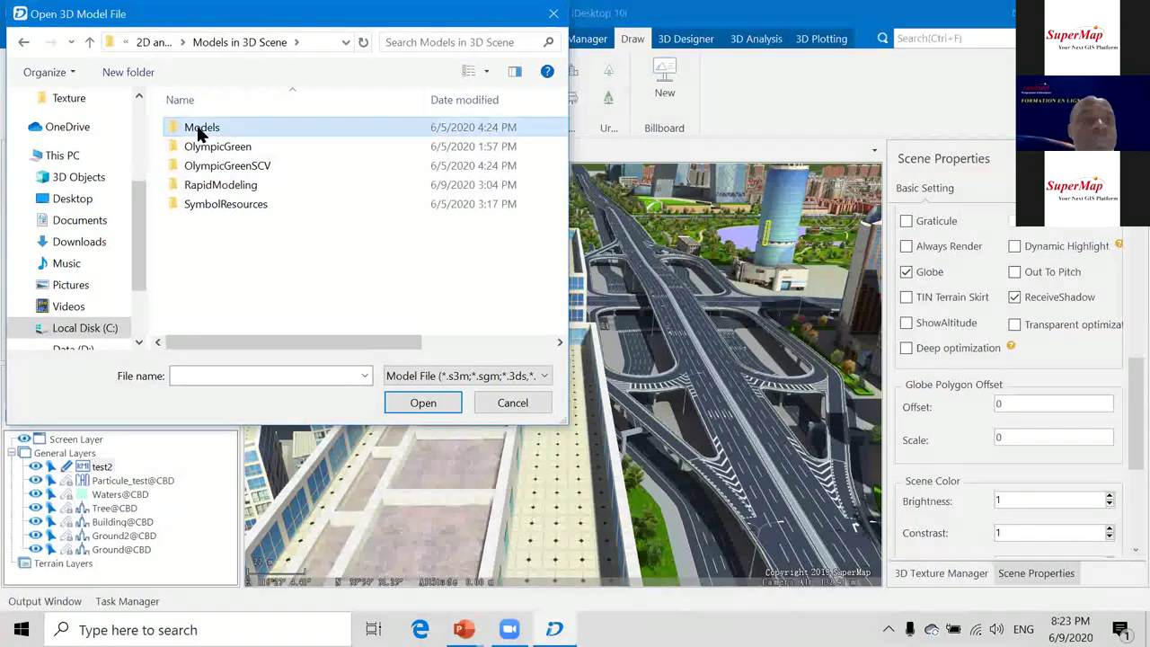
pyautogui.doubleClick(199, 128)
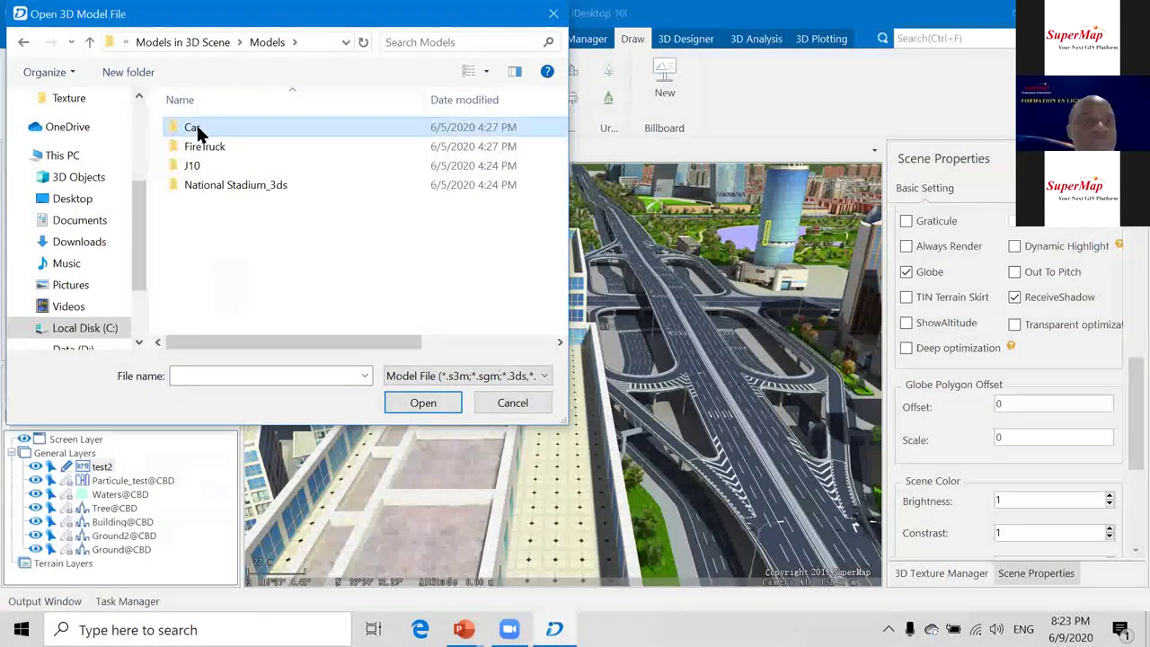
pyautogui.doubleClick(196, 126)
pyautogui.click(203, 146)
pyautogui.click(418, 403)
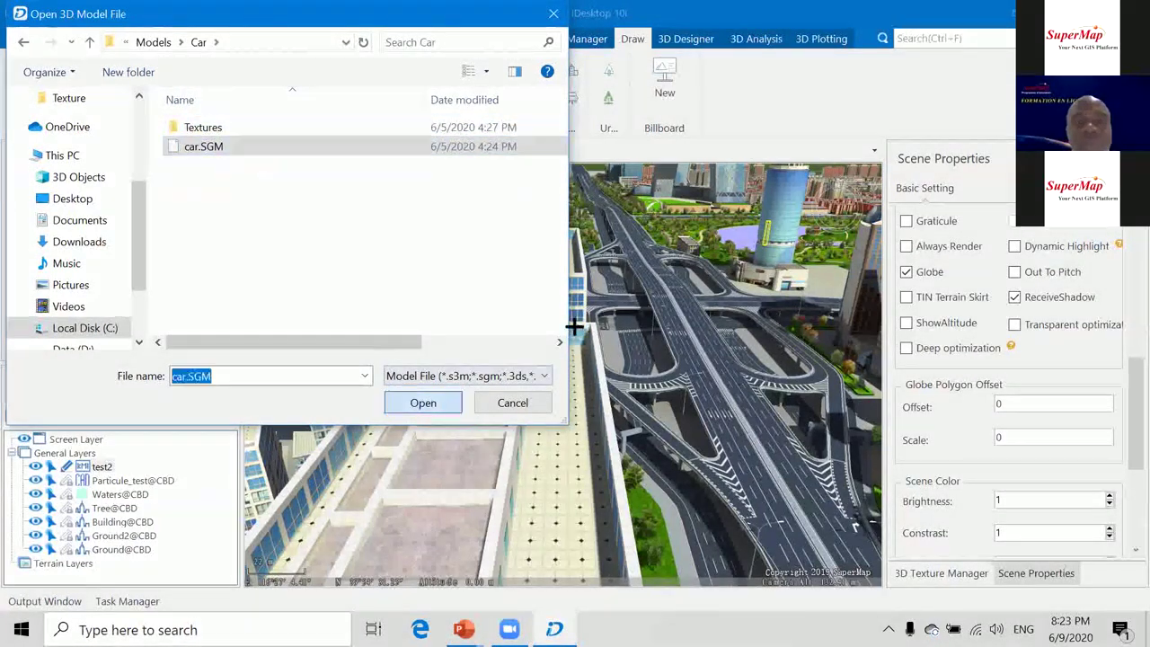
# Place the car model on the elevated highway near the interchange and check it from close up and farther away.
pyautogui.click(740, 419)
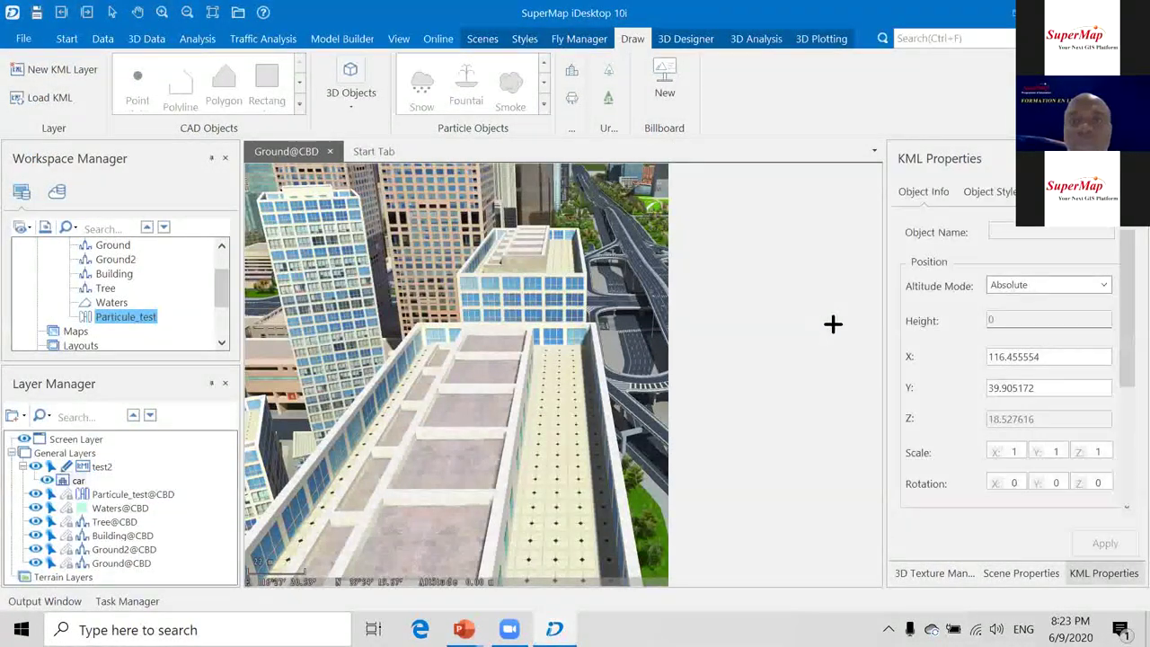
pyautogui.scroll(5, 747, 395)
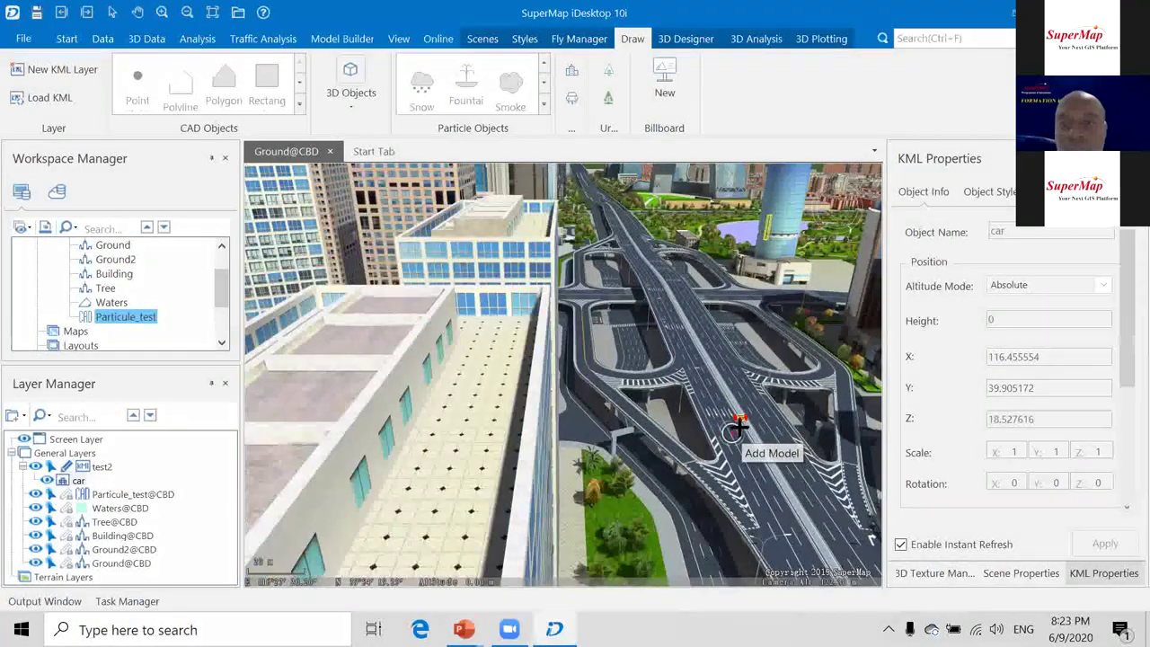
pyautogui.scroll(5, 750, 394)
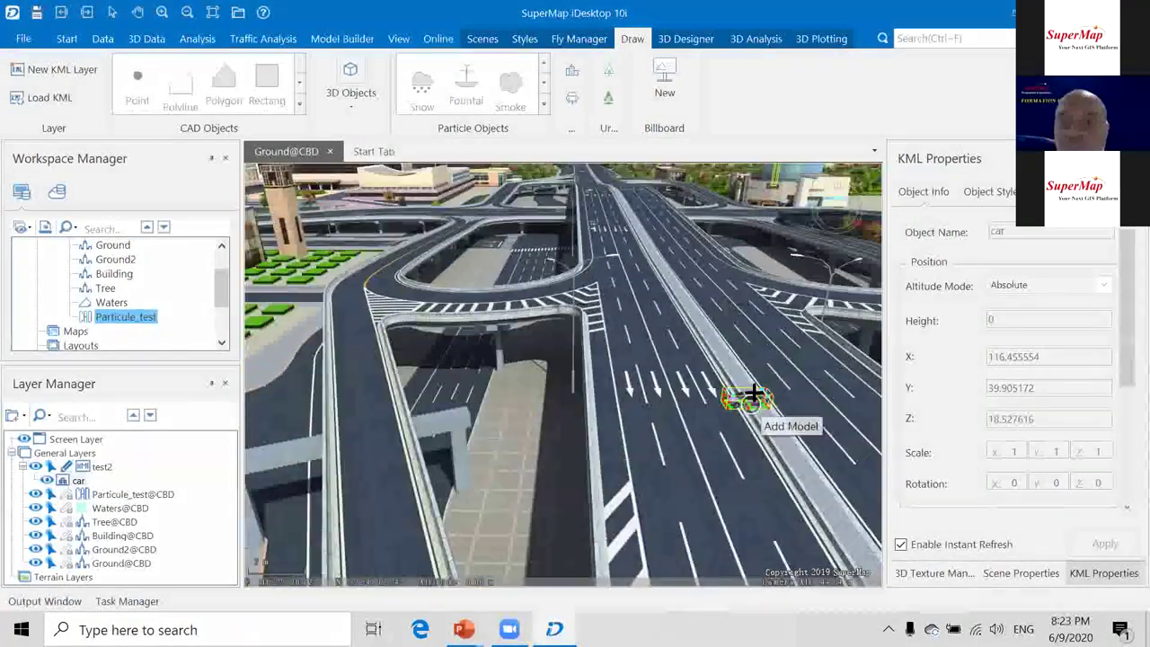
pyautogui.scroll(-2, 742, 392)
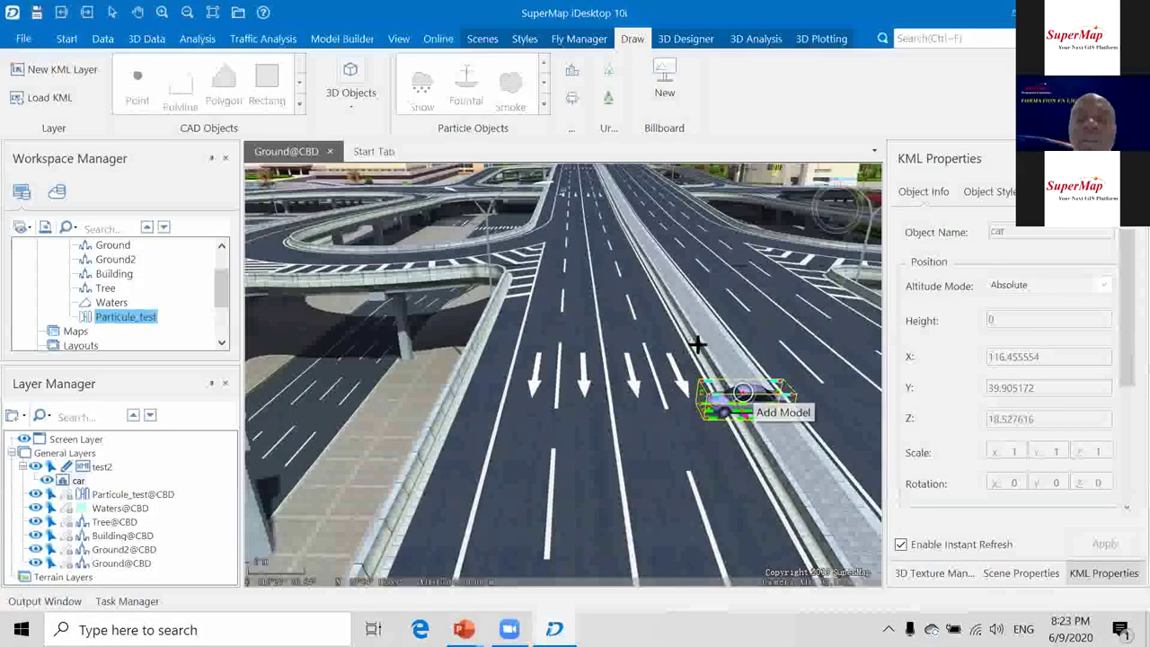
pyautogui.scroll(-2, 726, 364)
pyautogui.scroll(-2, 726, 364)
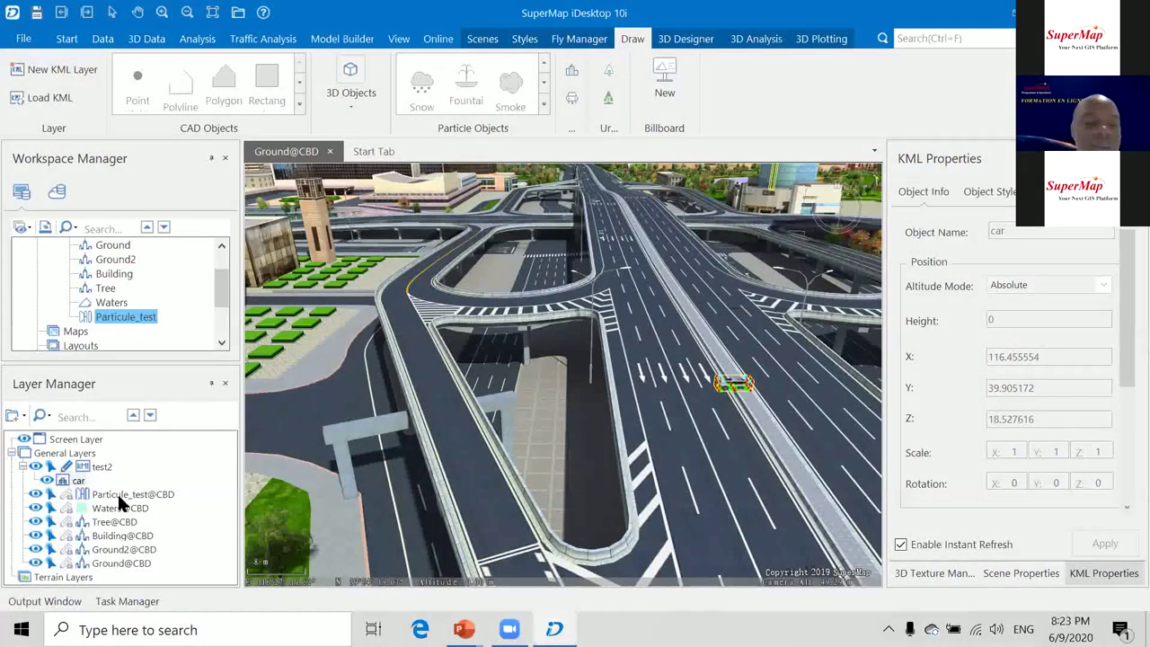
# Add an animation model to the test2 layer, loading firetruck.SGM from the FireTruck folder in Models.
pyautogui.click(570, 98)
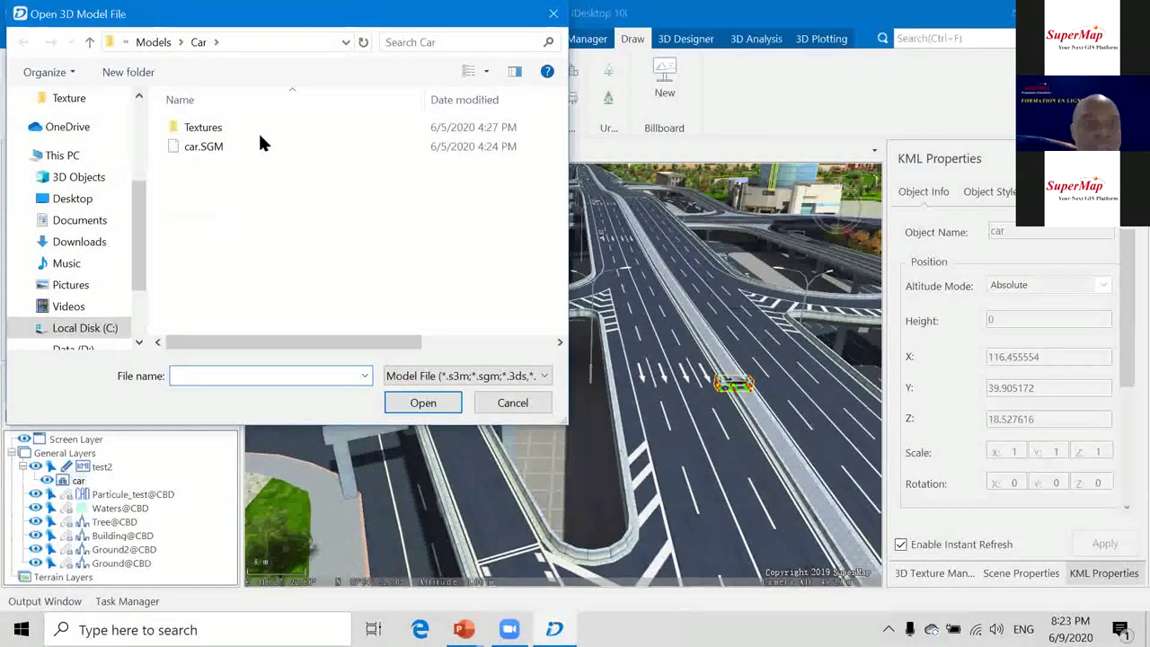
pyautogui.click(155, 42)
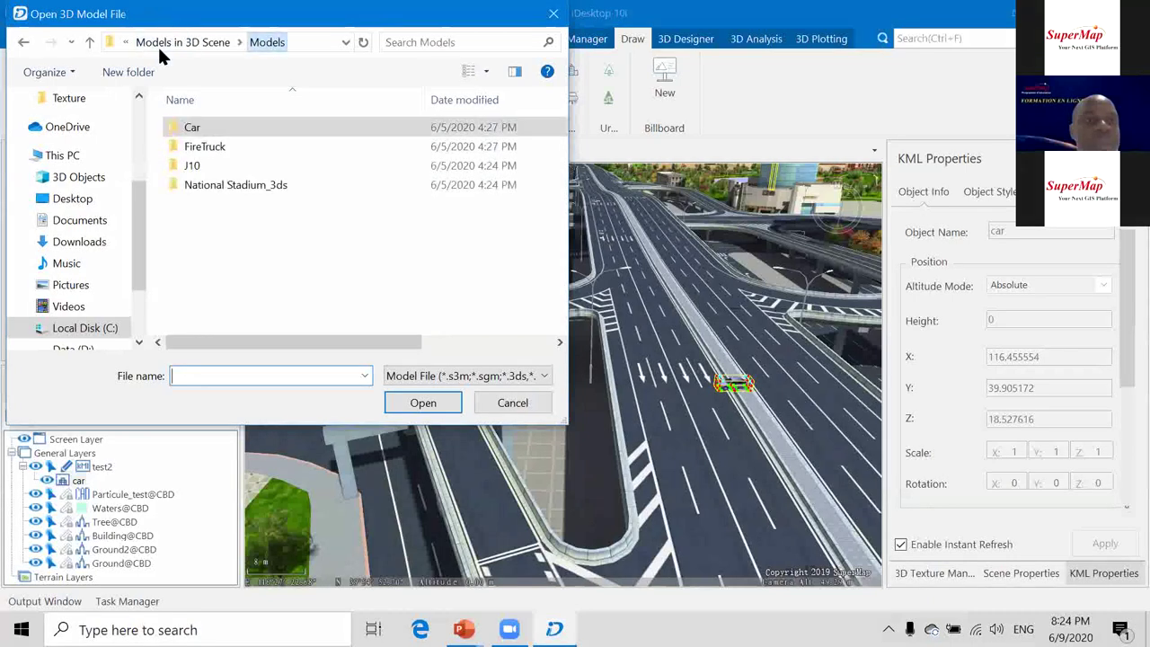
pyautogui.doubleClick(214, 145)
pyautogui.click(222, 147)
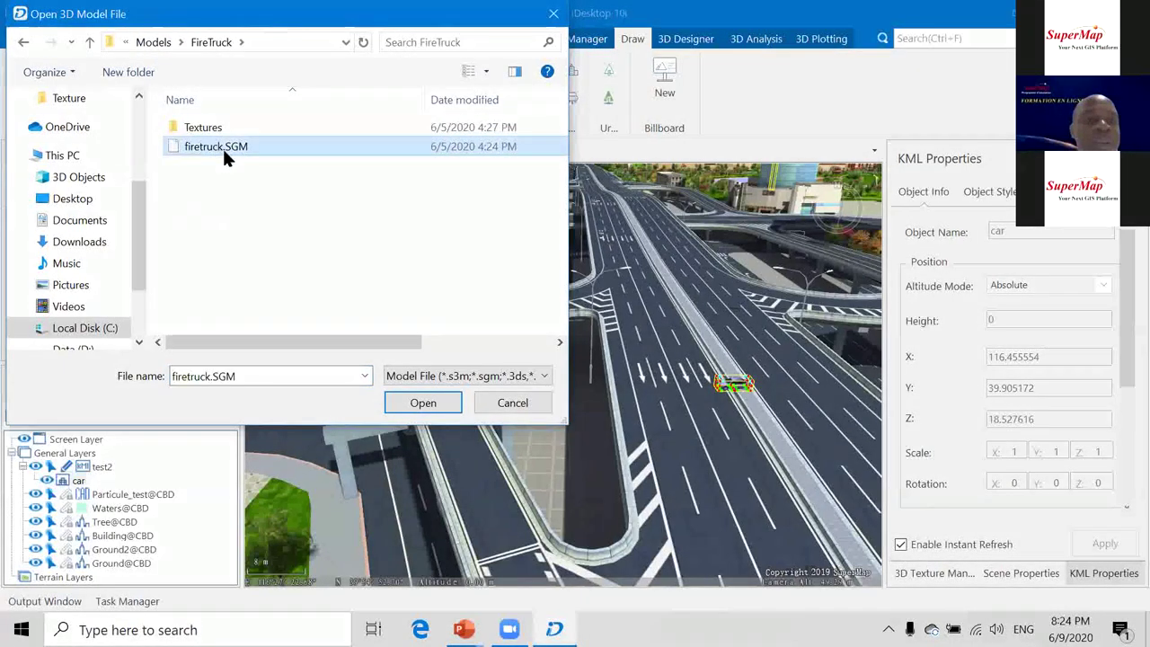
pyautogui.click(423, 402)
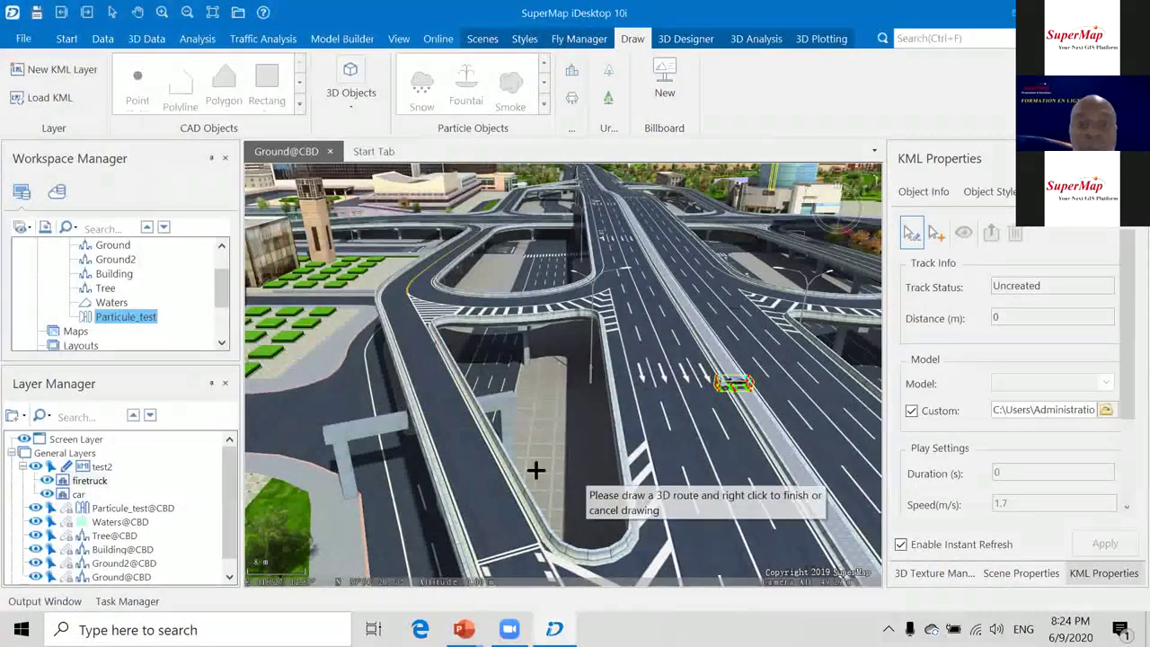
# Draw the fire truck's 3D route along the ramp and elevated highway near the interchange, finish it and watch the truck drive it.
pyautogui.scroll(-2, 434, 377)
pyautogui.scroll(-1, 433, 377)
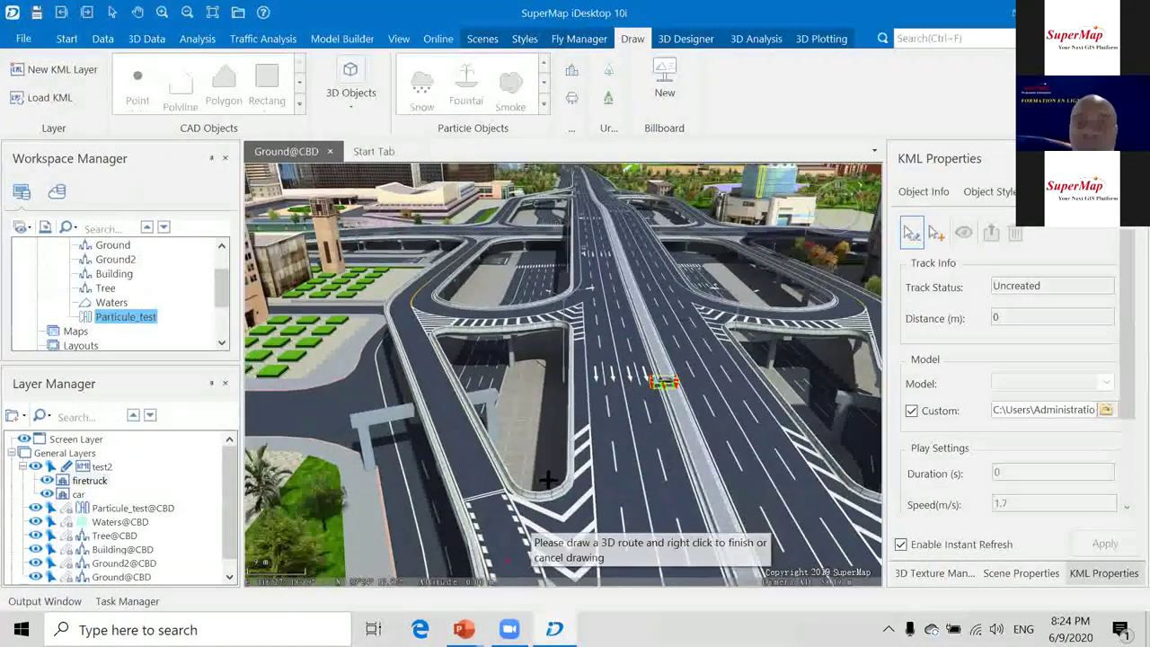
pyautogui.scroll(-1, 530, 467)
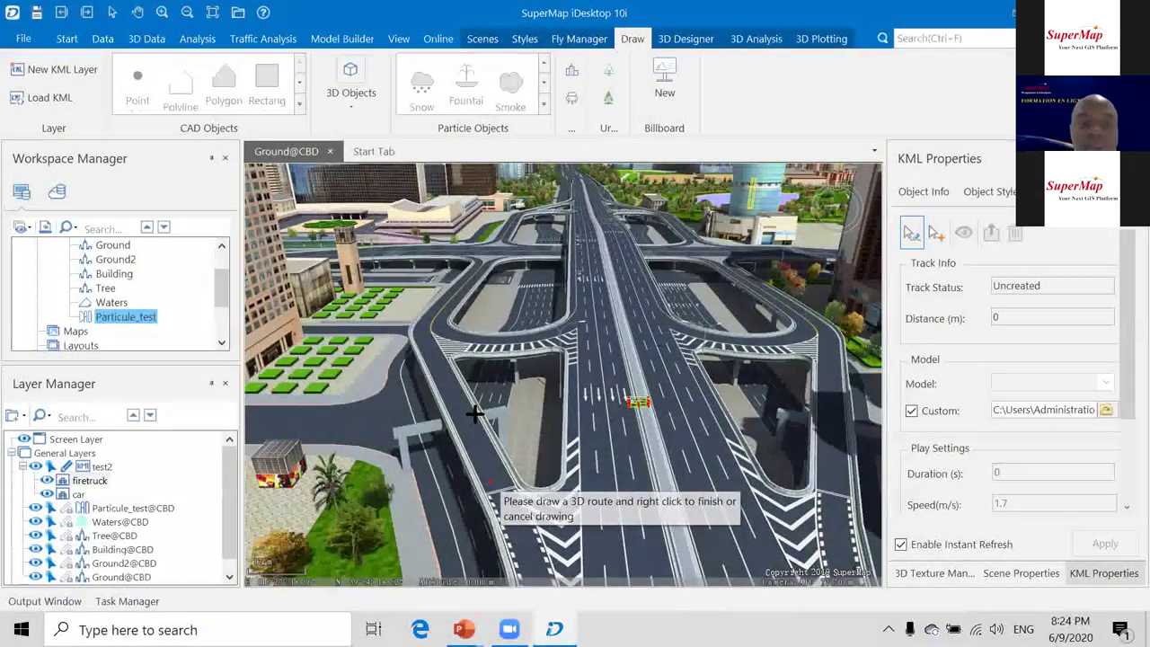
pyautogui.click(489, 480)
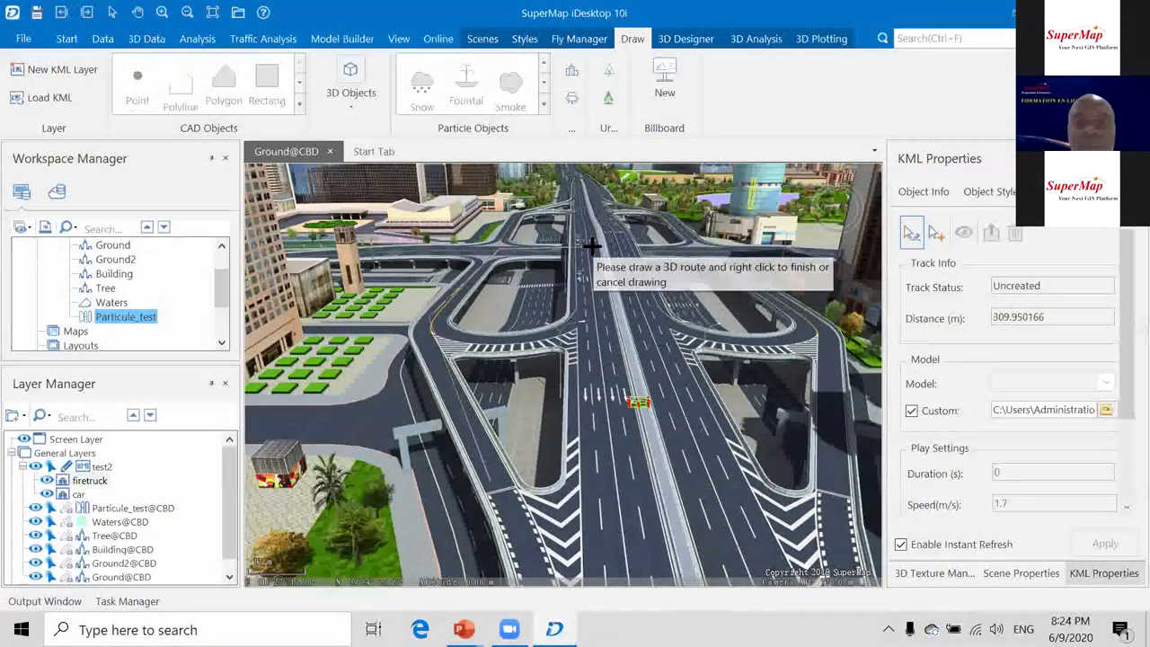
pyautogui.rightClick(605, 486)
pyautogui.scroll(6, 464, 403)
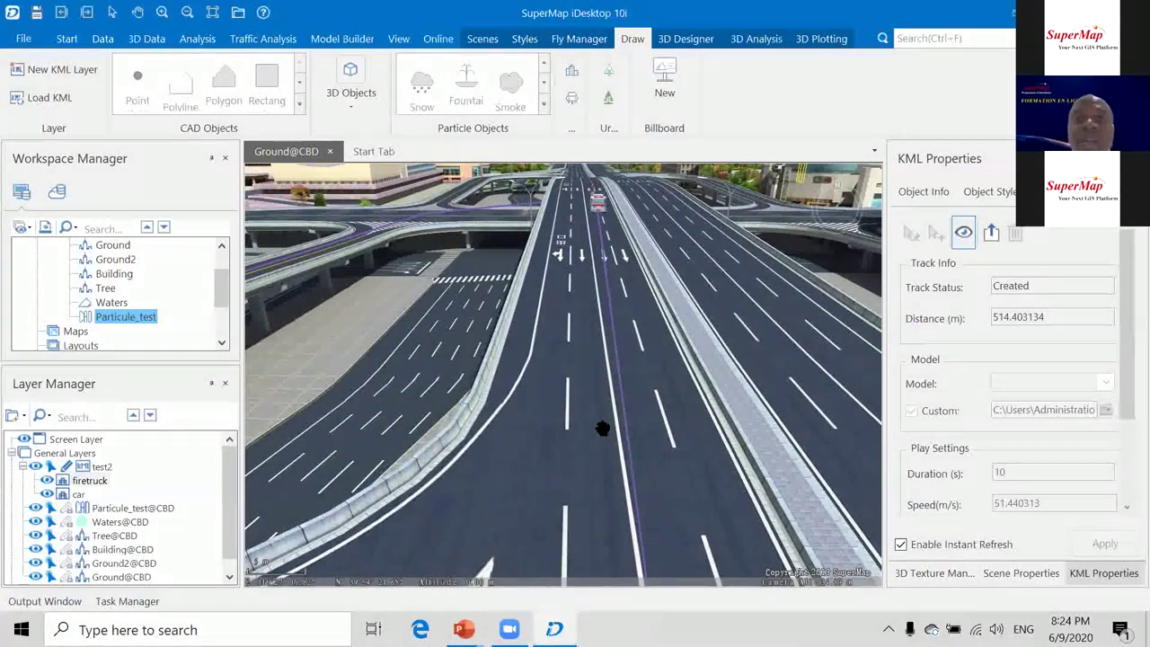
pyautogui.scroll(-5, 603, 429)
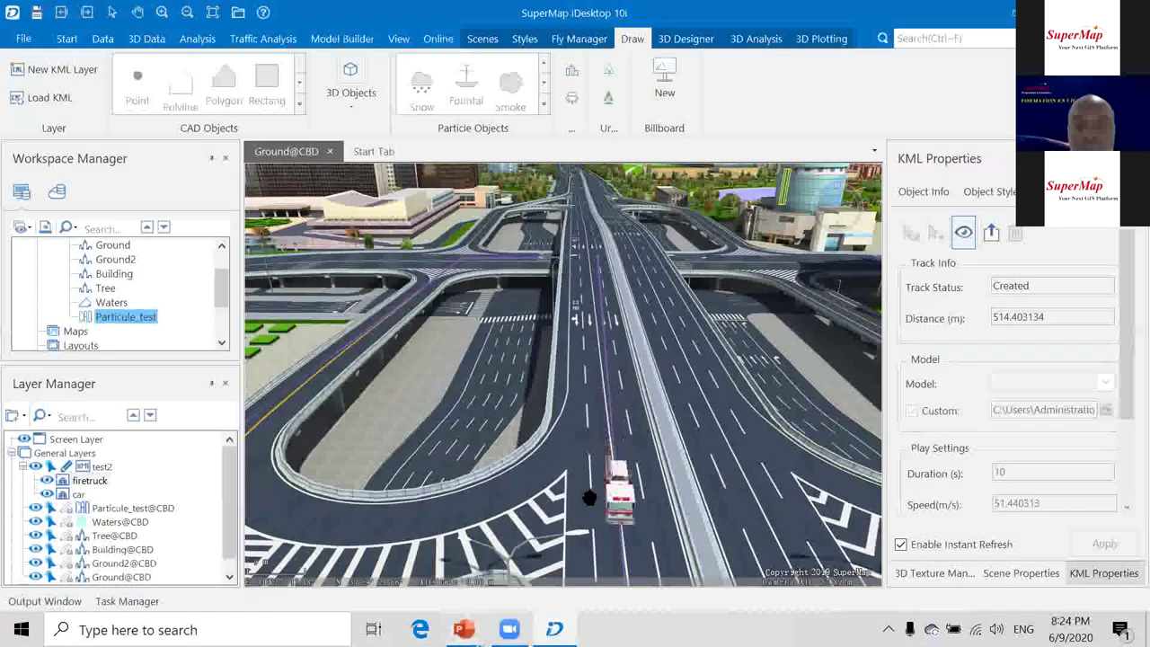
# Switch to the PowerPoint slide show and advance through the "Effets du soleil" slide to the "Effets de particules" slide.
pyautogui.click(463, 629)
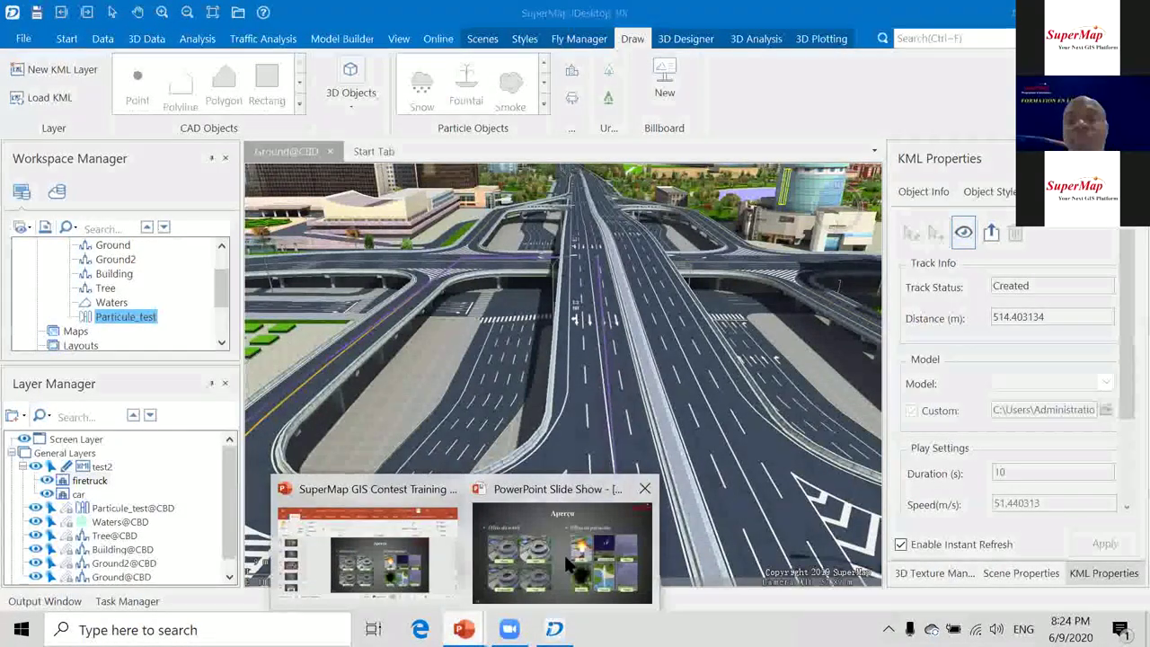
pyautogui.click(567, 560)
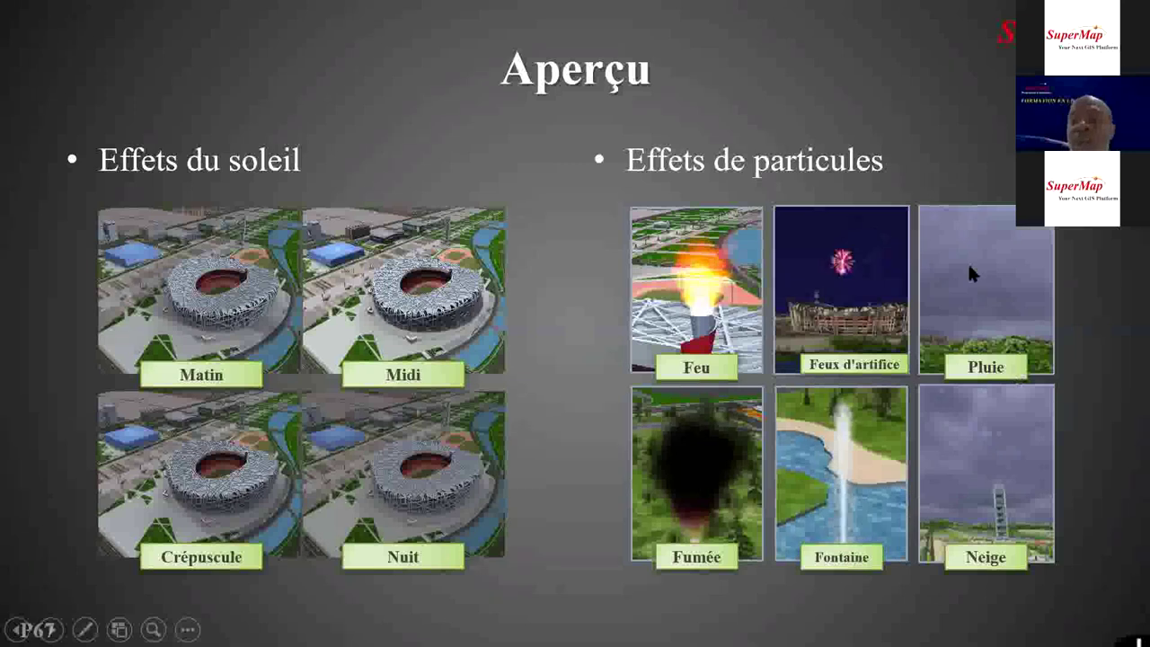
pyautogui.click(551, 367)
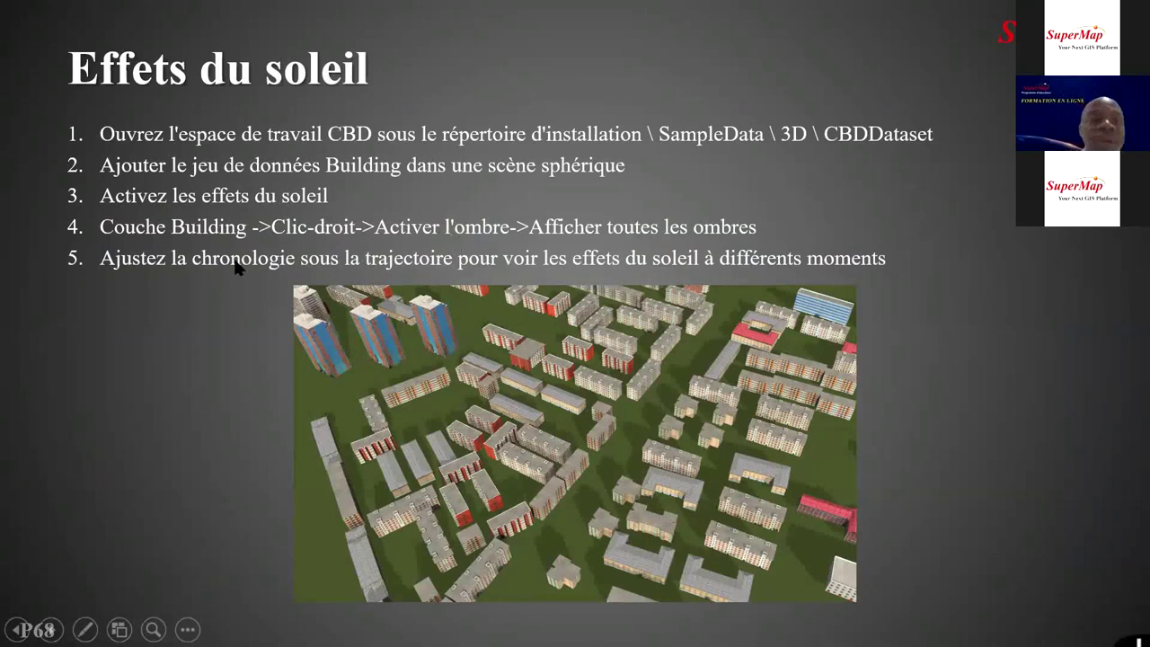
pyautogui.click(935, 341)
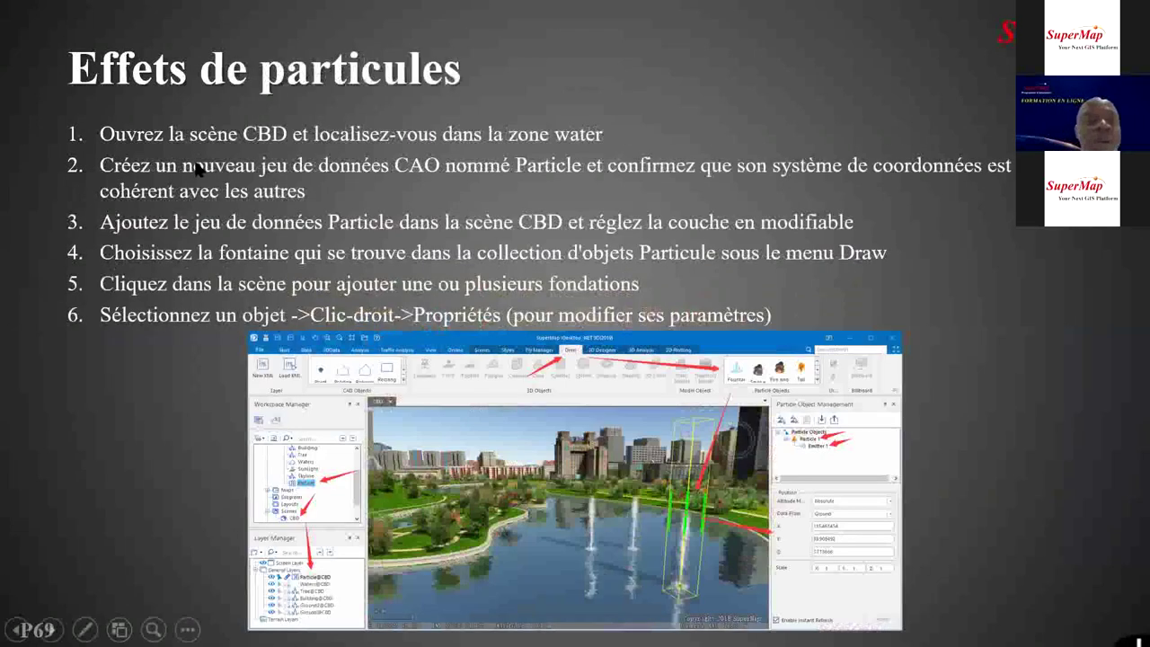
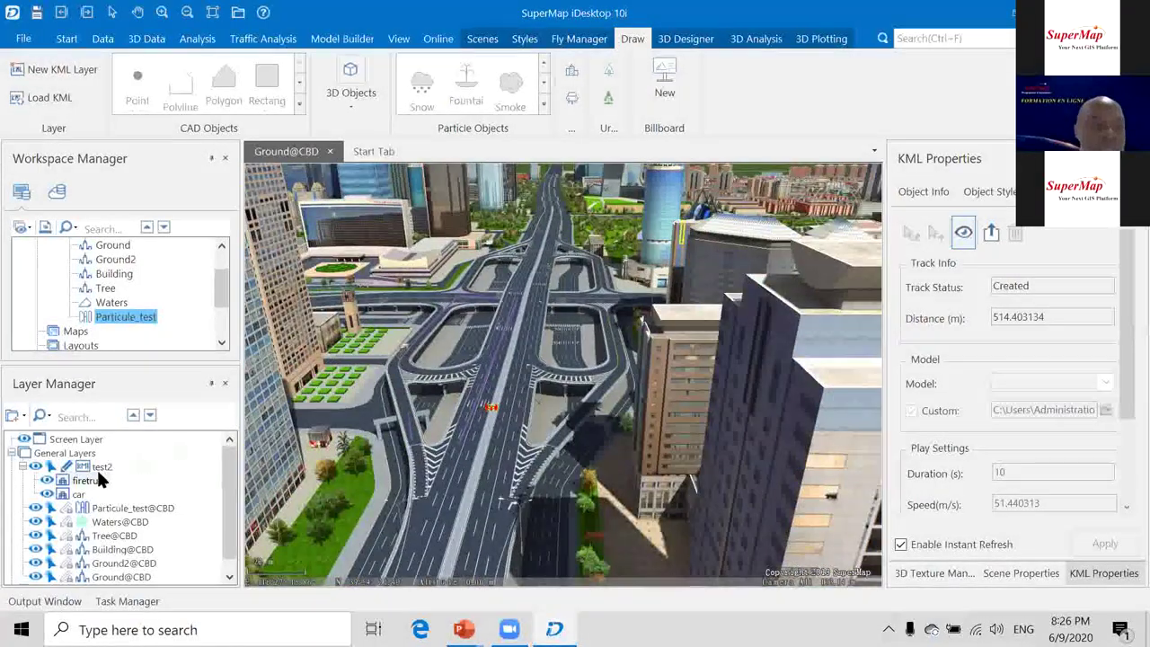
# Delete the firetruck object from the test2 KML layer in the CBD scene.
pyautogui.click(97, 468)
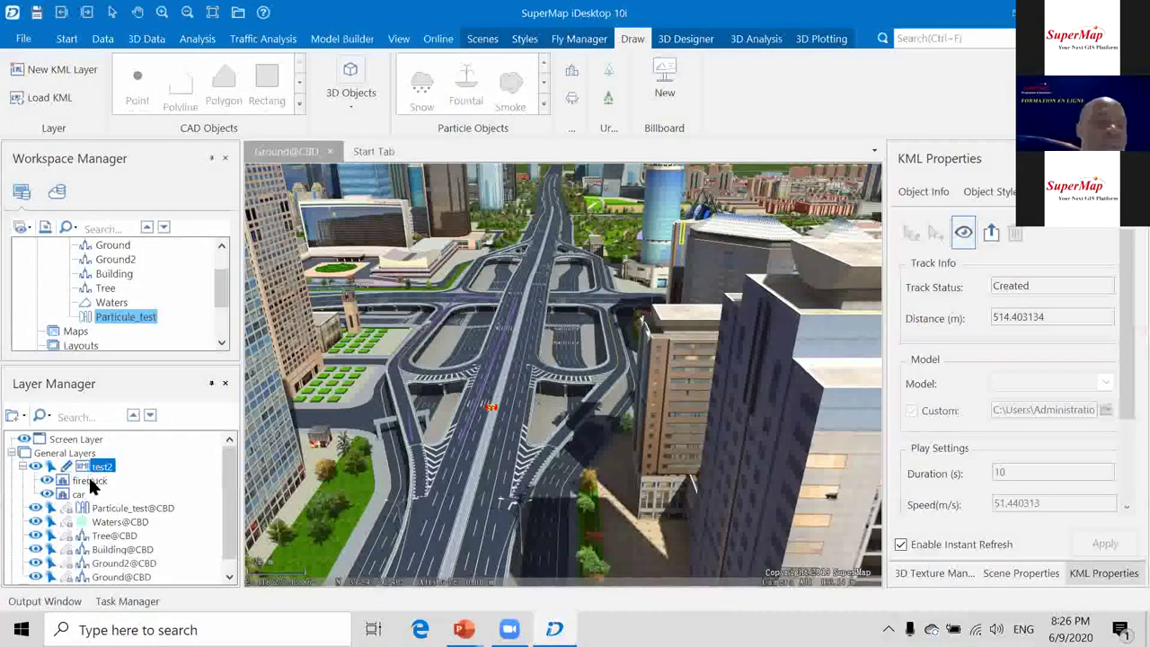
pyautogui.click(92, 481)
pyautogui.rightClick(92, 481)
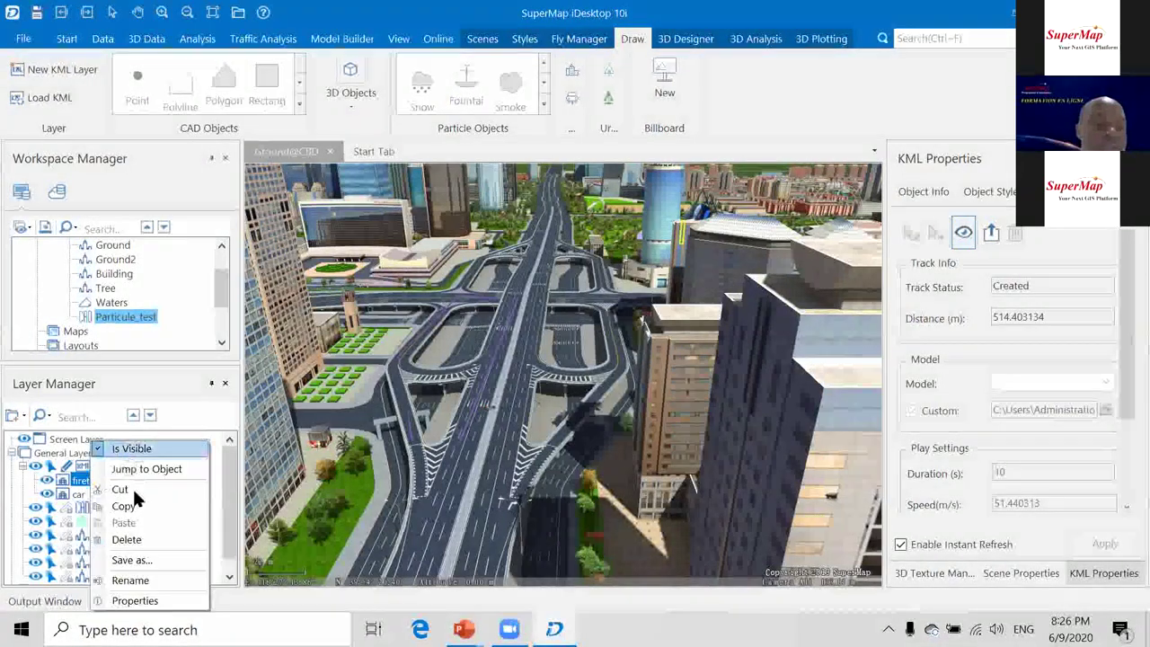
pyautogui.click(133, 542)
pyautogui.click(635, 375)
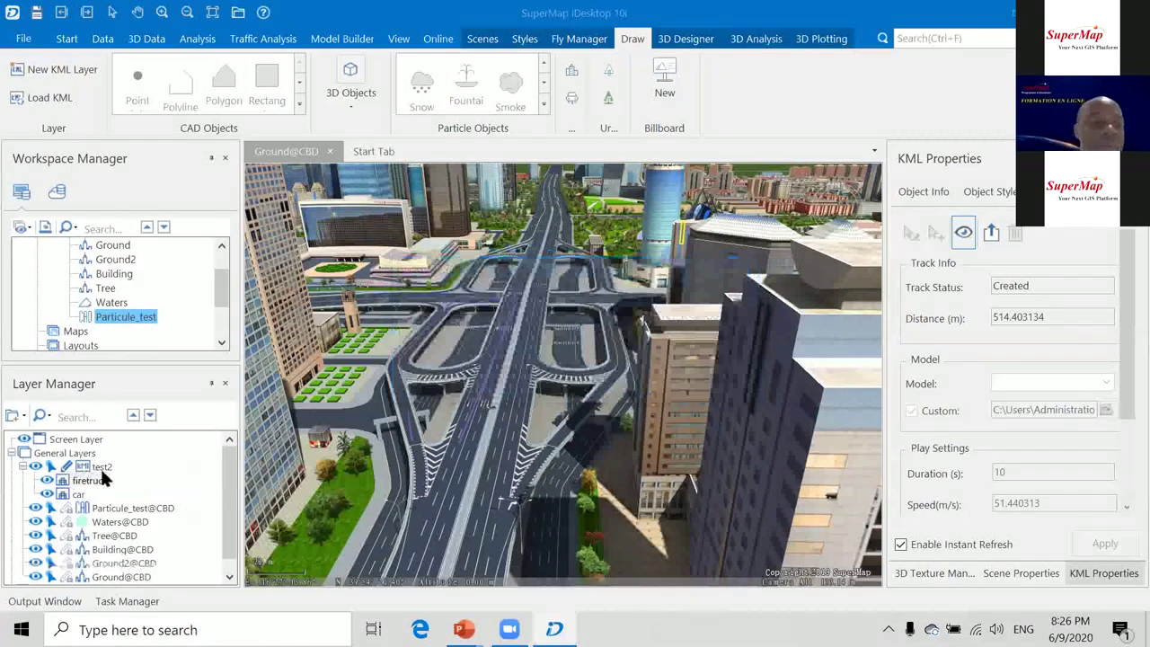
# Remove the test2 KML layer from the scene's general layers.
pyautogui.click(97, 467)
pyautogui.rightClick(97, 473)
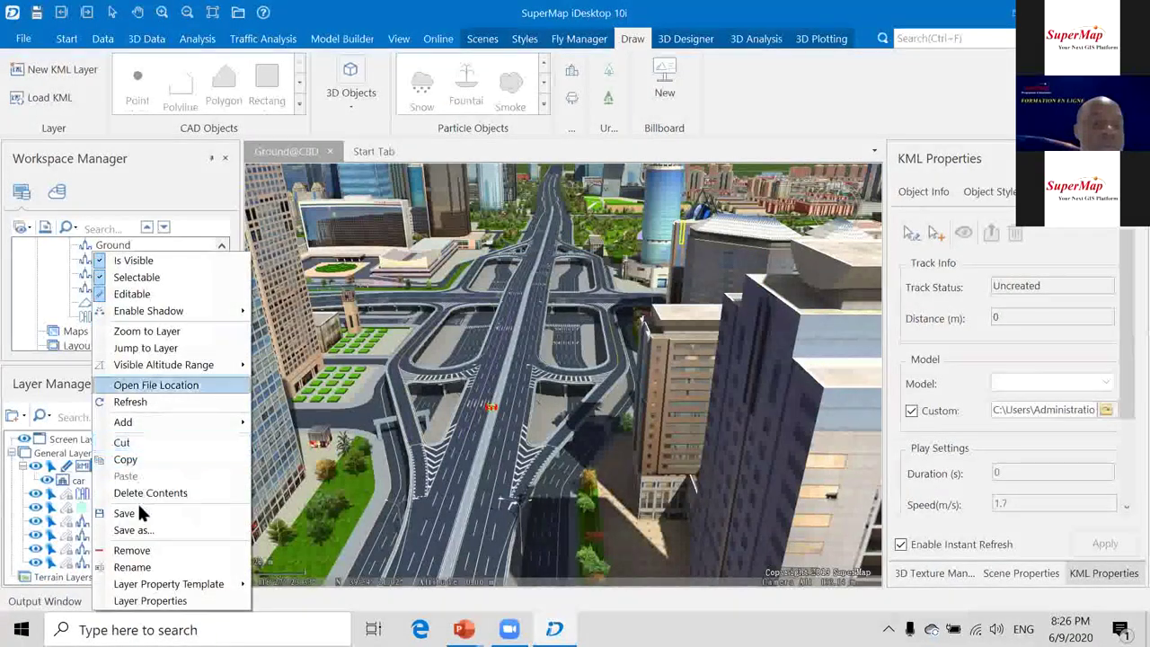
pyautogui.click(133, 550)
pyautogui.click(569, 375)
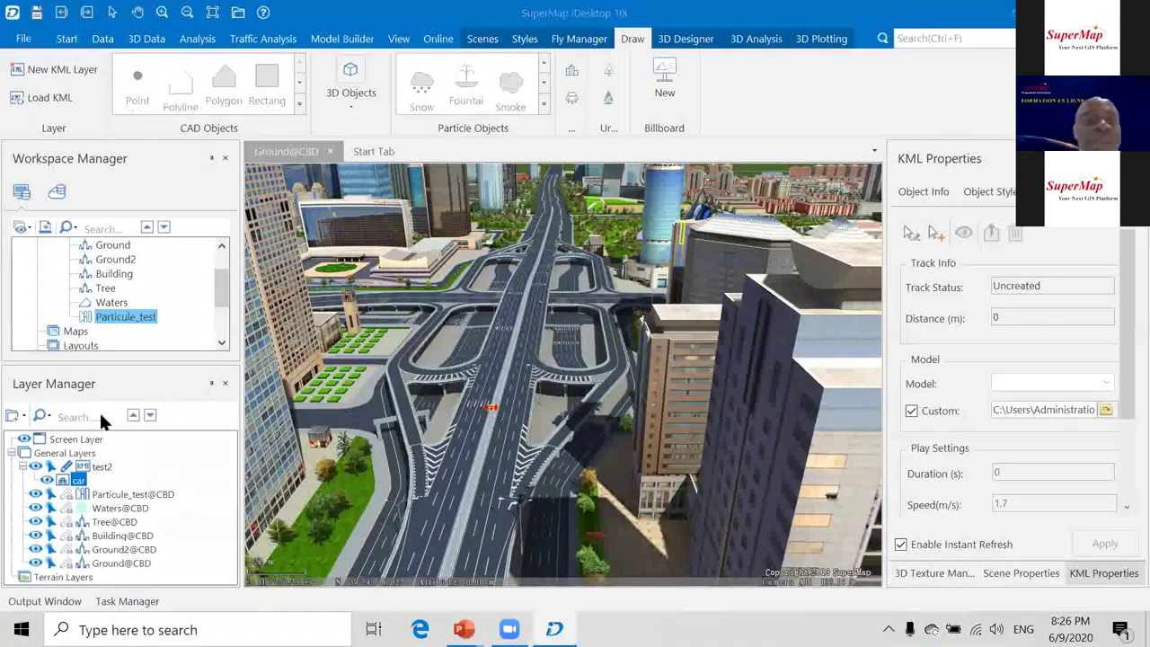
# Run a Shadow Analysis on a four-cornered area drawn around the glass towers beside the elevated highway.
pyautogui.scroll(-5, 480, 276)
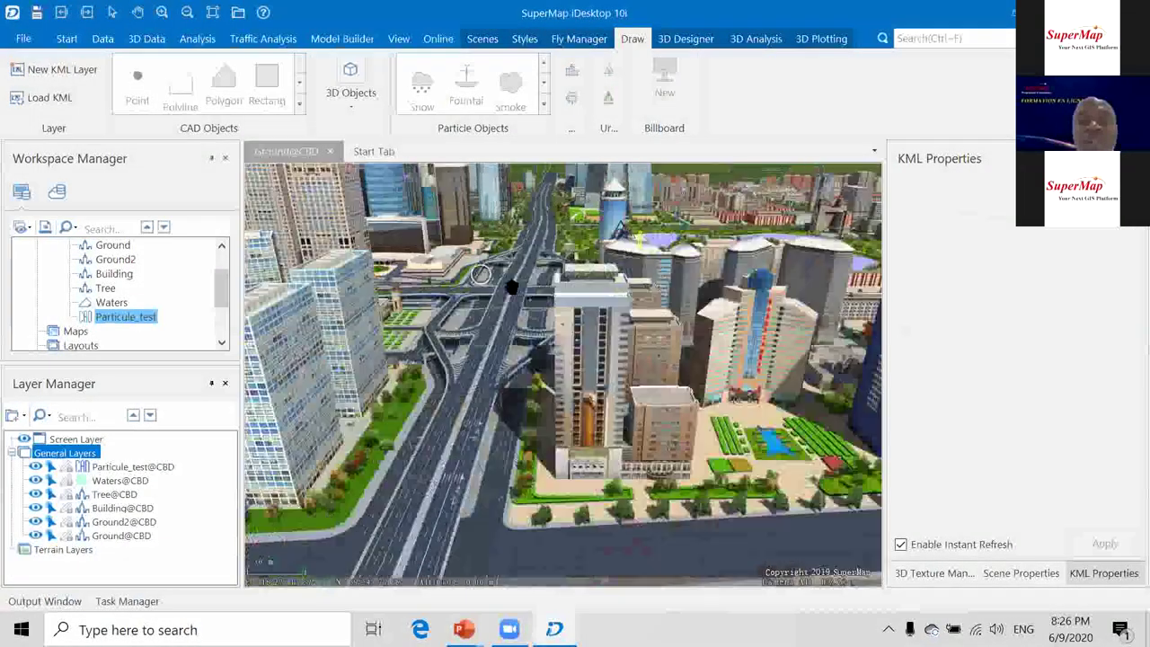
pyautogui.moveTo(534, 357); pyautogui.dragTo(539, 433)
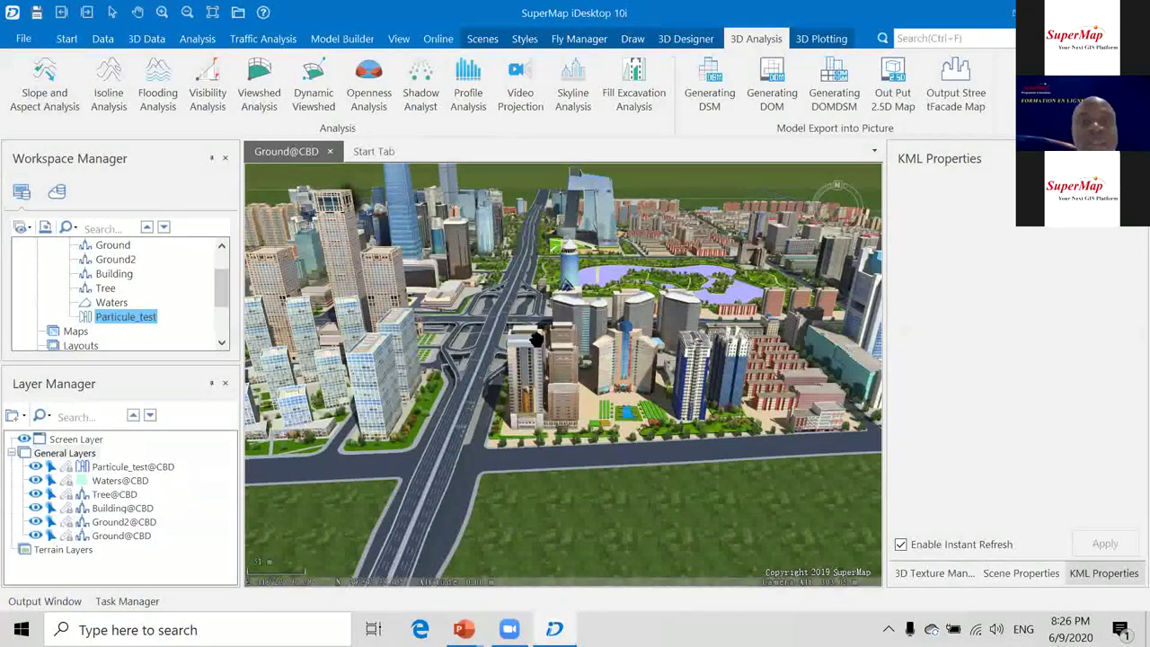
pyautogui.scroll(2, 535, 340)
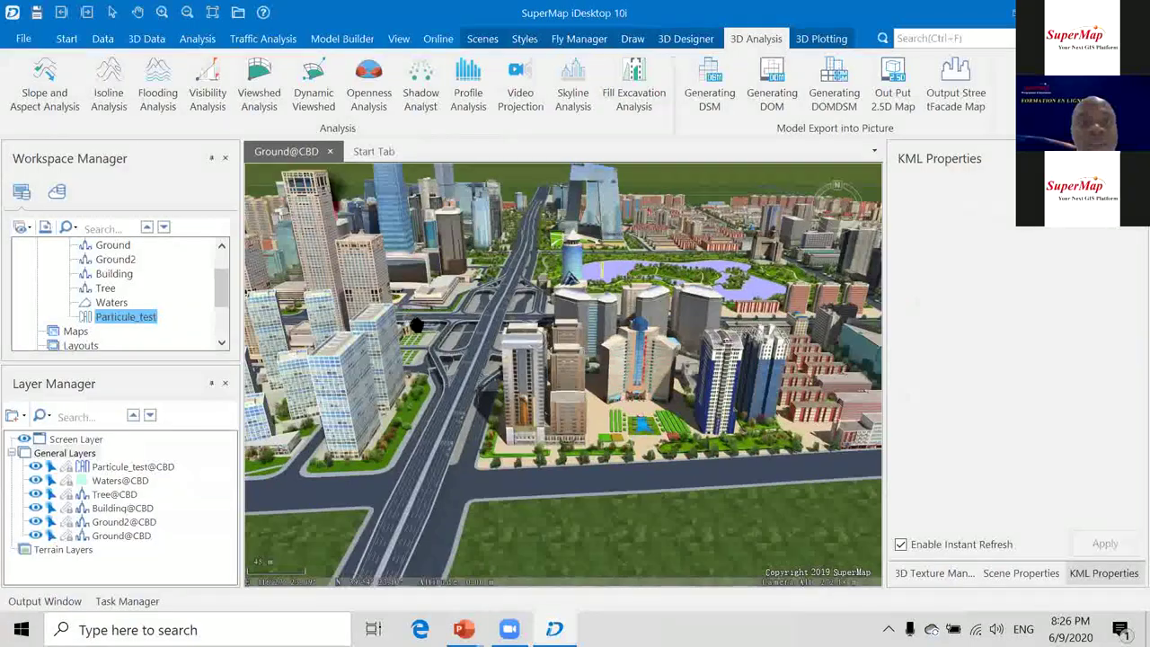
pyautogui.moveTo(416, 326)
pyautogui.mouseDown()
pyautogui.moveTo(521, 336)
pyautogui.moveTo(454, 333)
pyautogui.moveTo(539, 310)
pyautogui.mouseUp()
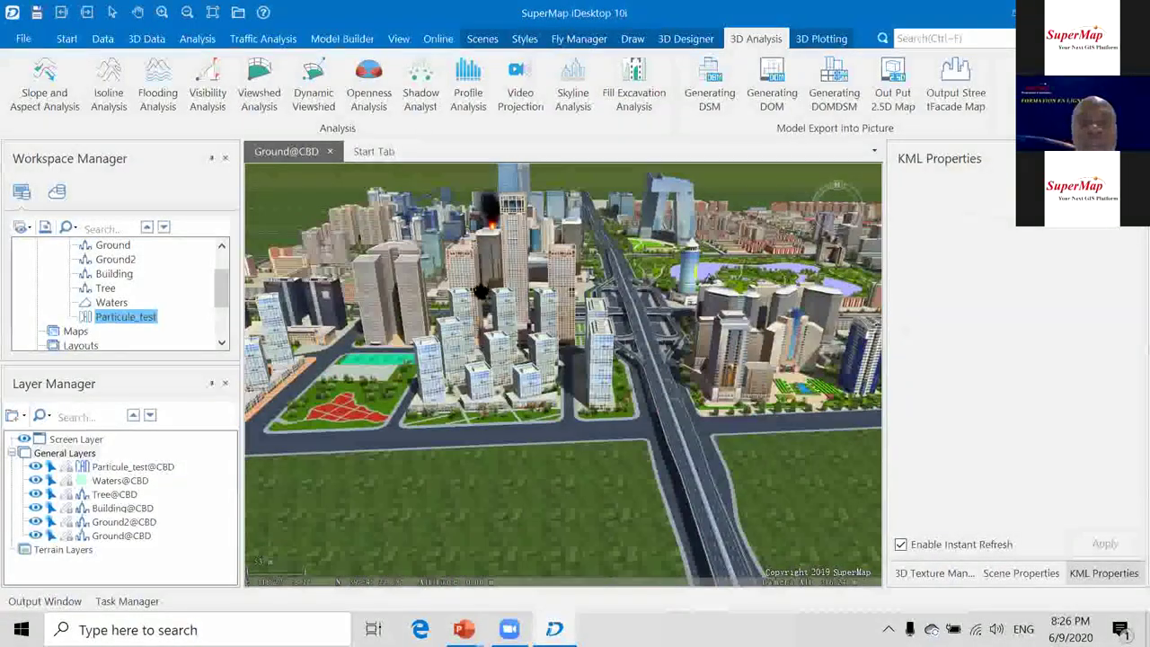
pyautogui.scroll(4, 467, 269)
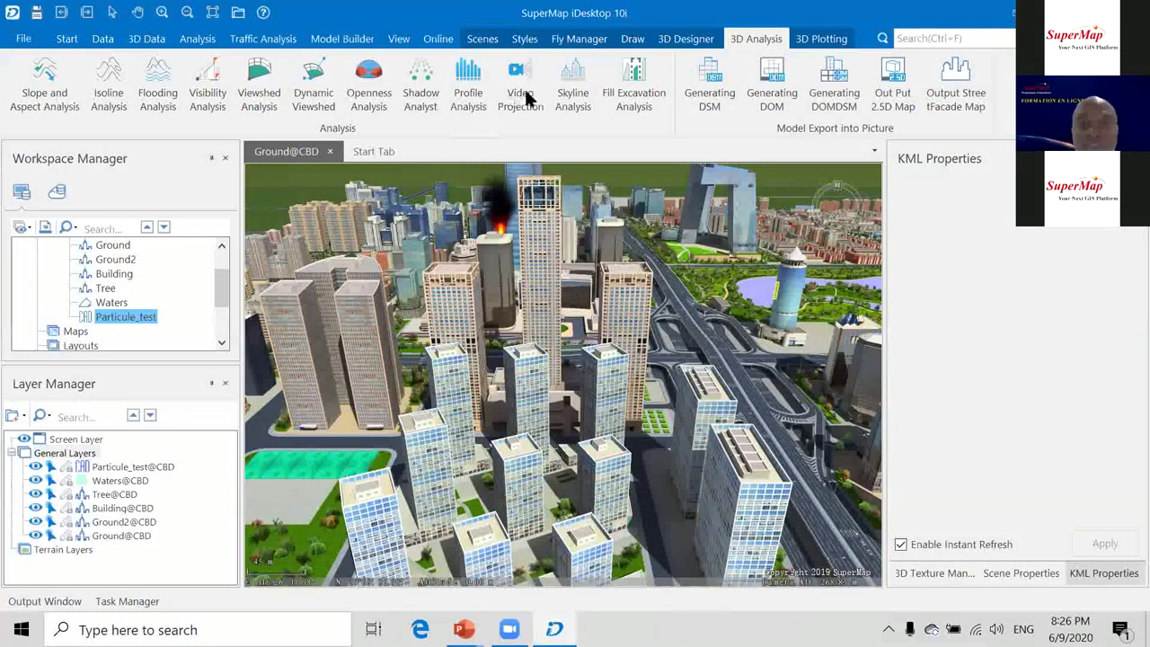
pyautogui.click(420, 90)
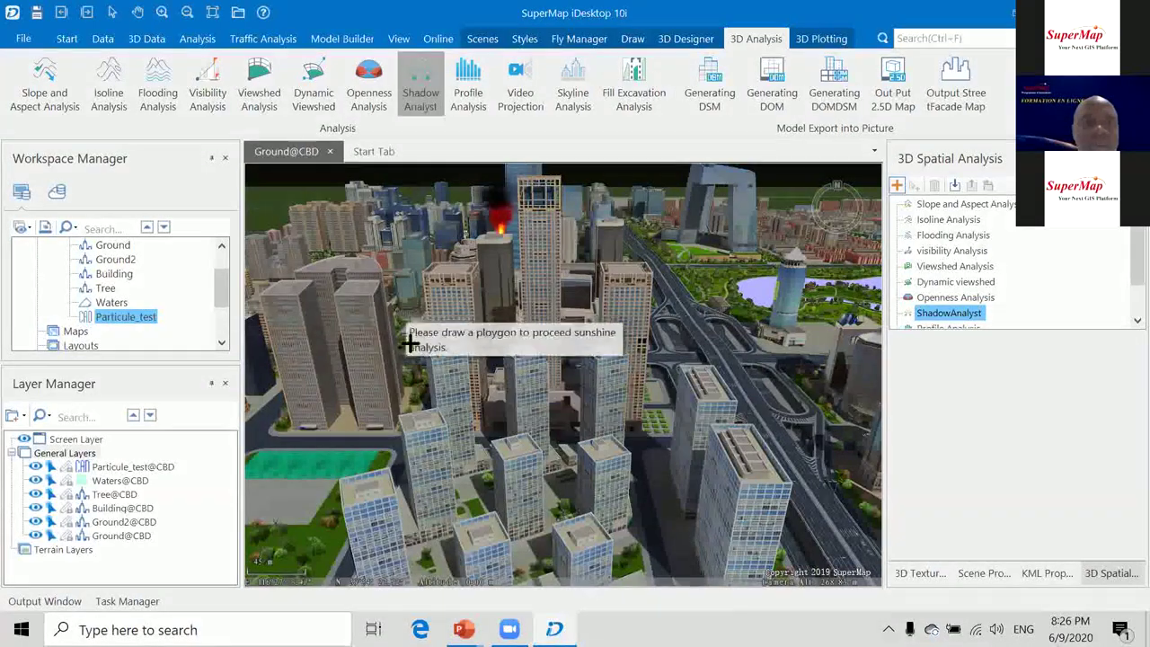
pyautogui.click(412, 341)
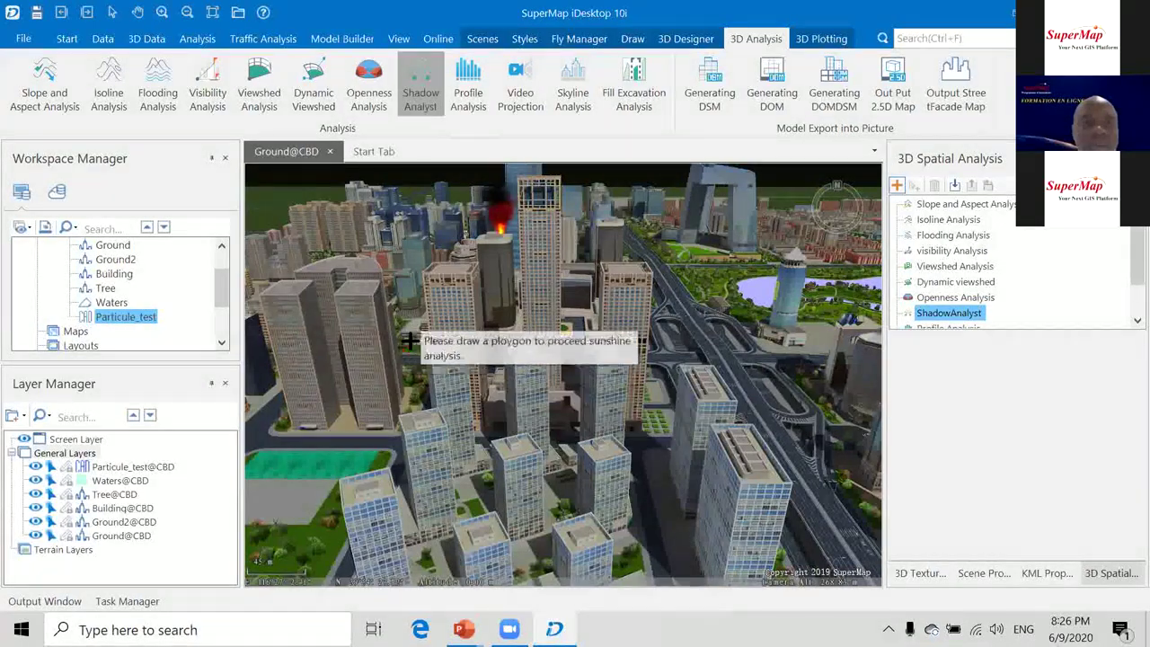
pyautogui.click(415, 519)
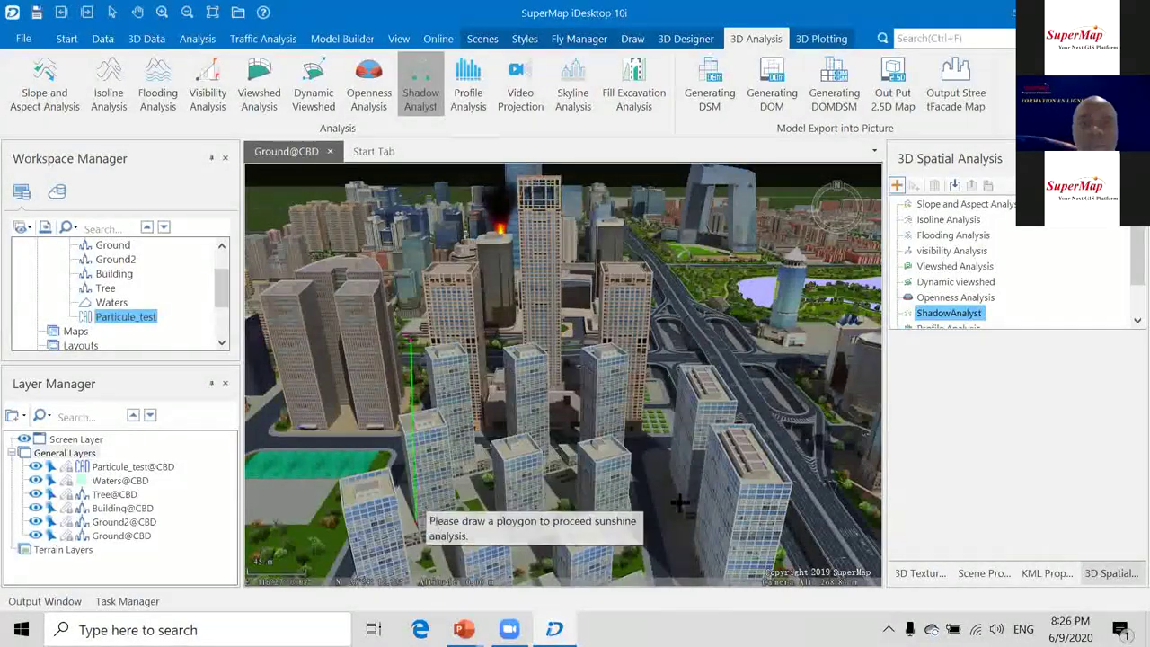
pyautogui.click(801, 488)
pyautogui.click(726, 309)
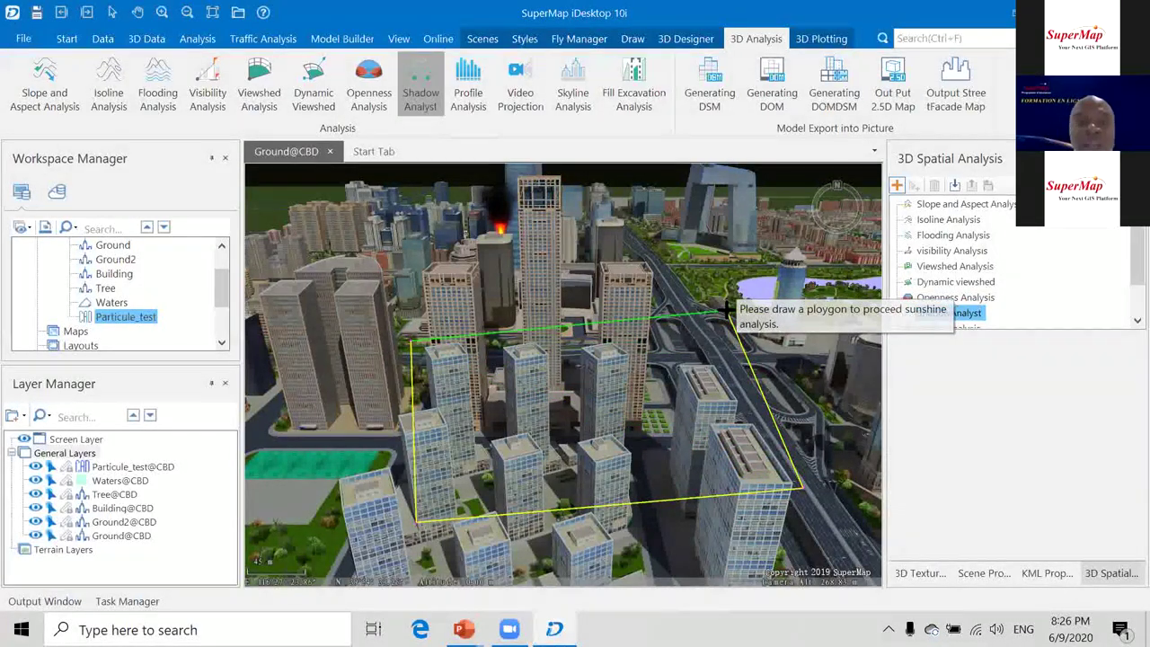
pyautogui.rightClick(726, 310)
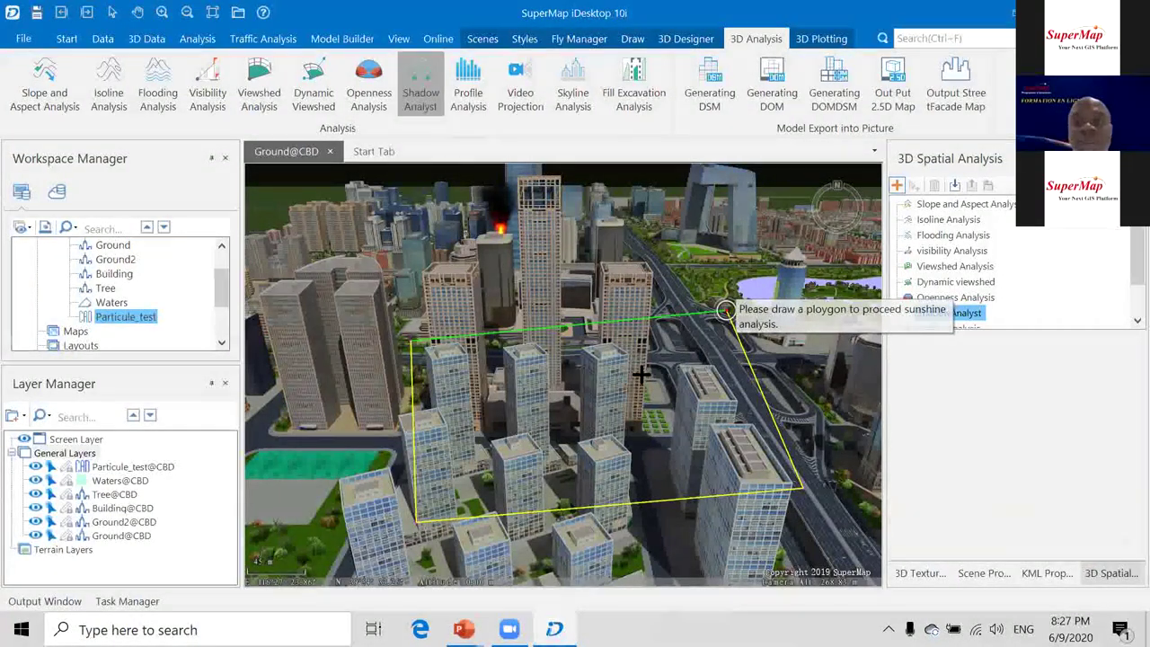
pyautogui.rightClick(547, 388)
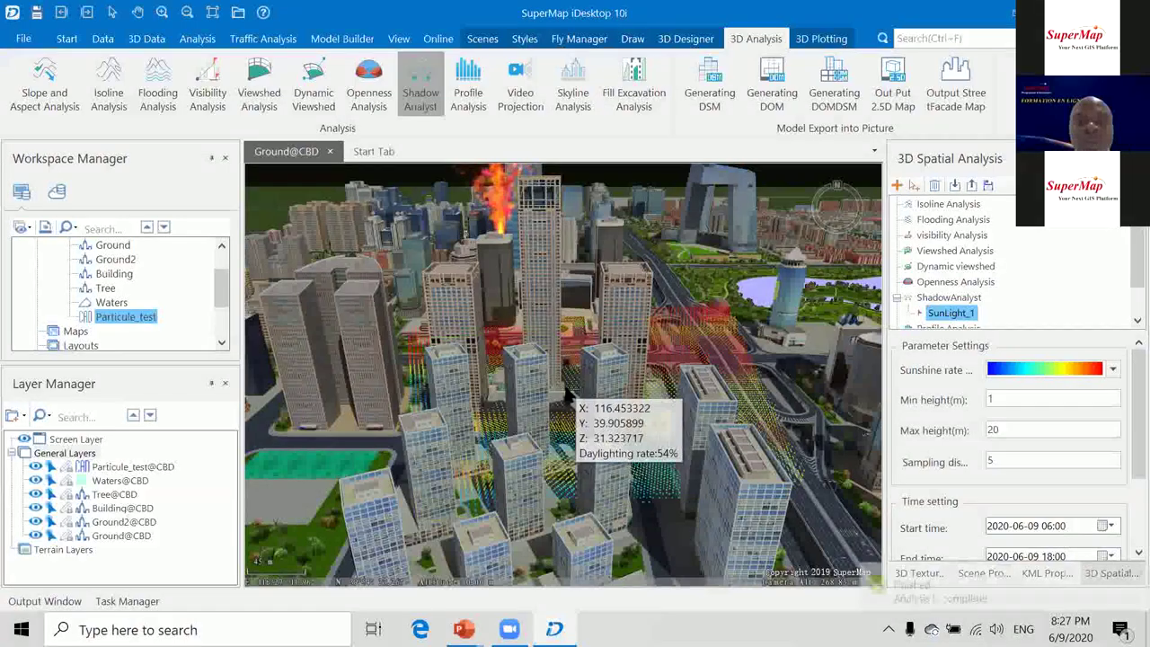
# Examine the colored sunshine-rate points between the towers from close up, farther away and another angle.
pyautogui.scroll(3, 566, 388)
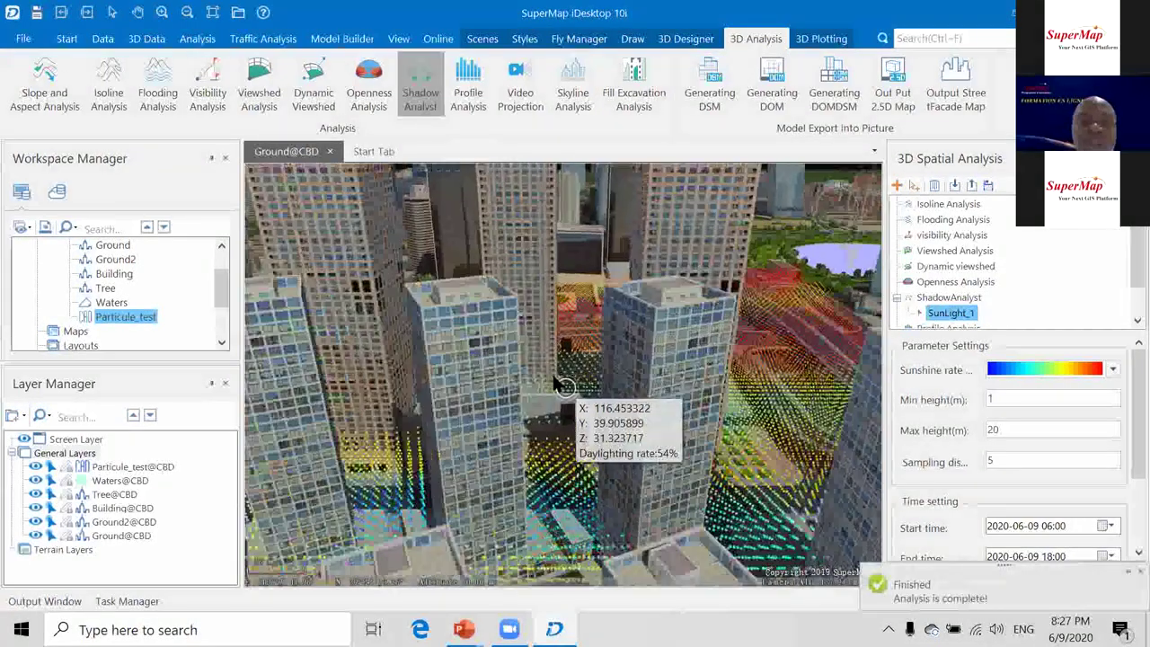
pyautogui.scroll(-3, 538, 356)
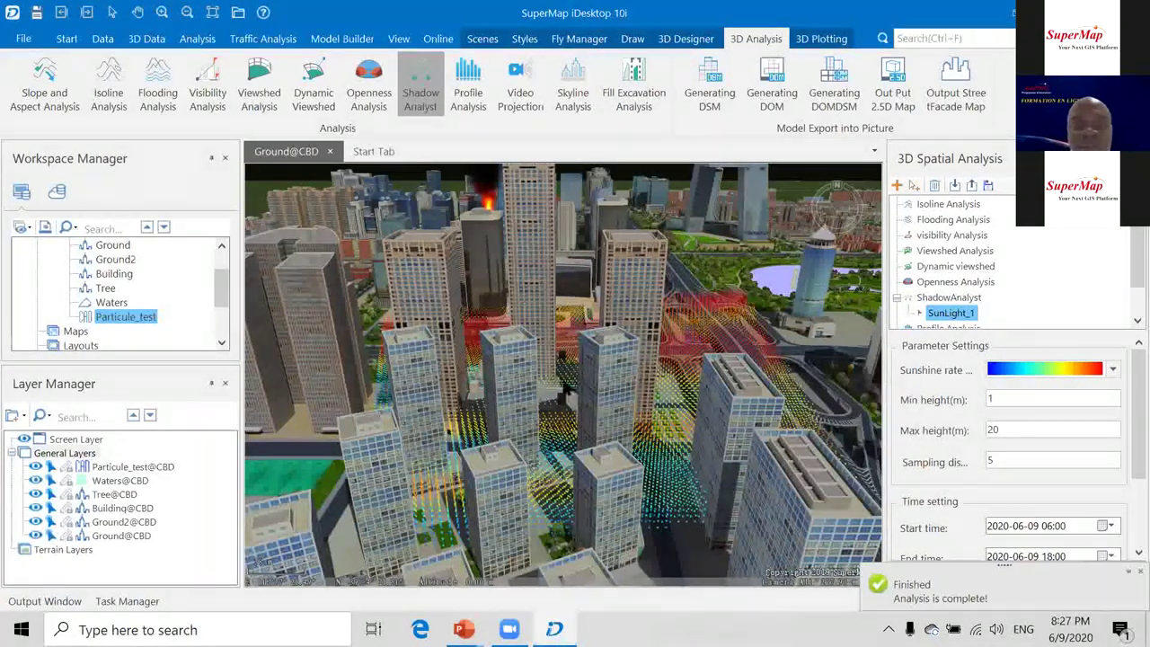
pyautogui.scroll(5, 557, 400)
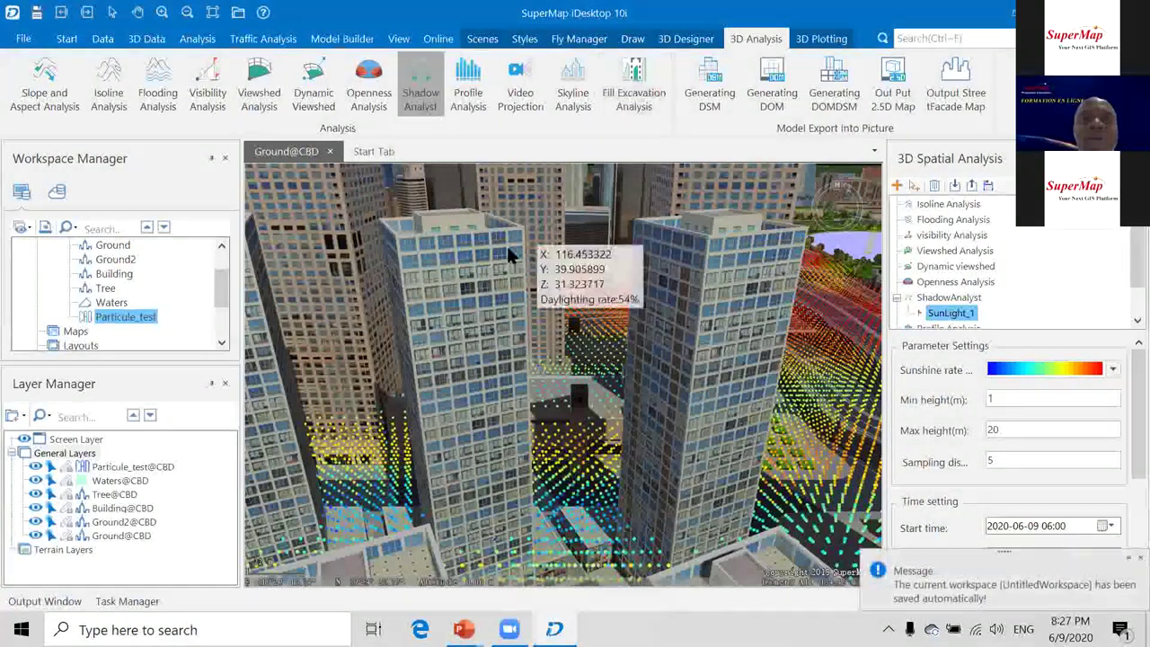
pyautogui.scroll(-5, 505, 274)
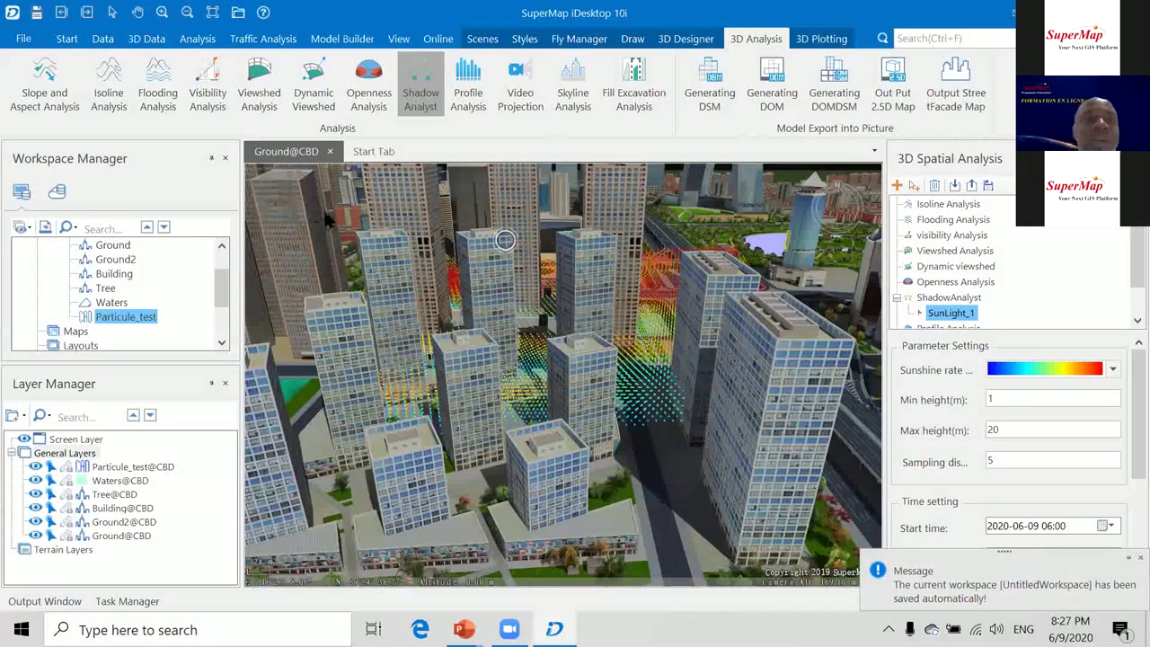
pyautogui.scroll(-3, 371, 277)
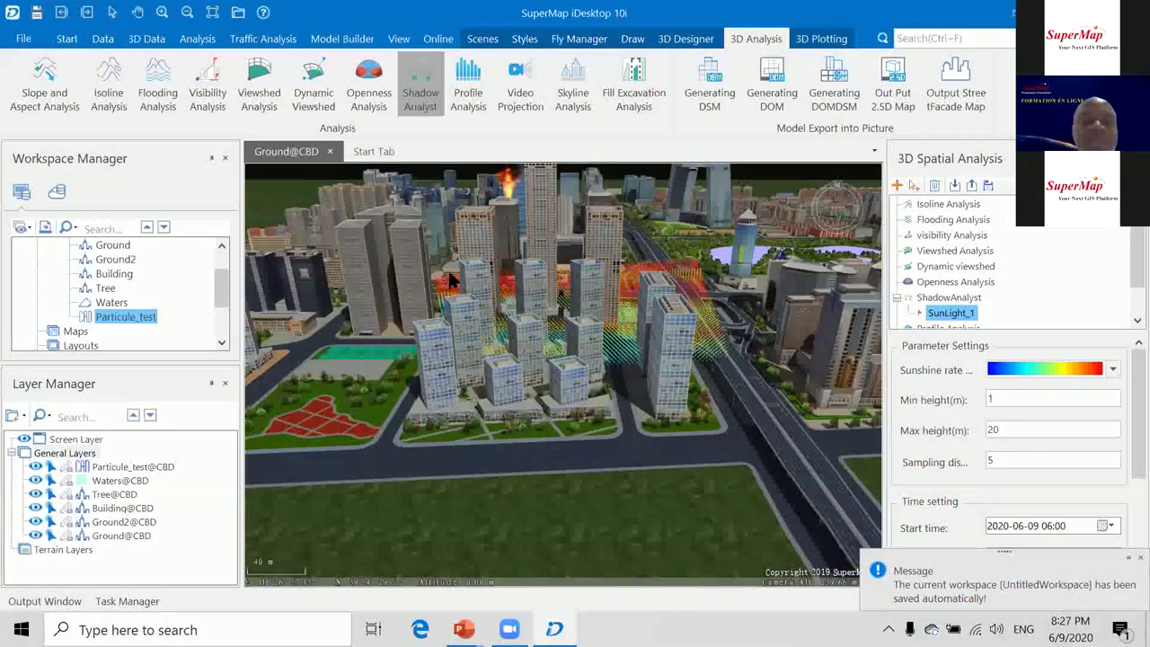
pyautogui.moveTo(507, 288); pyautogui.dragTo(268, 47, button='middle')
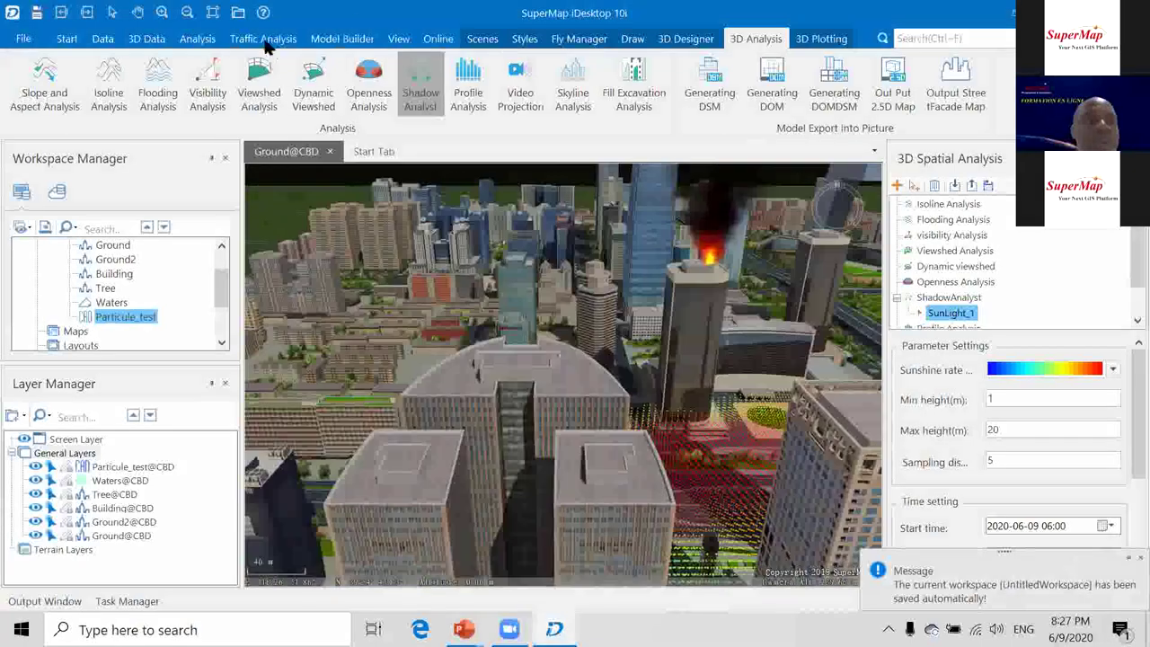
# Run an Openness Analysis from an observation point on the front glass tower in the paved courtyard block and delete its view dome.
pyautogui.click(483, 39)
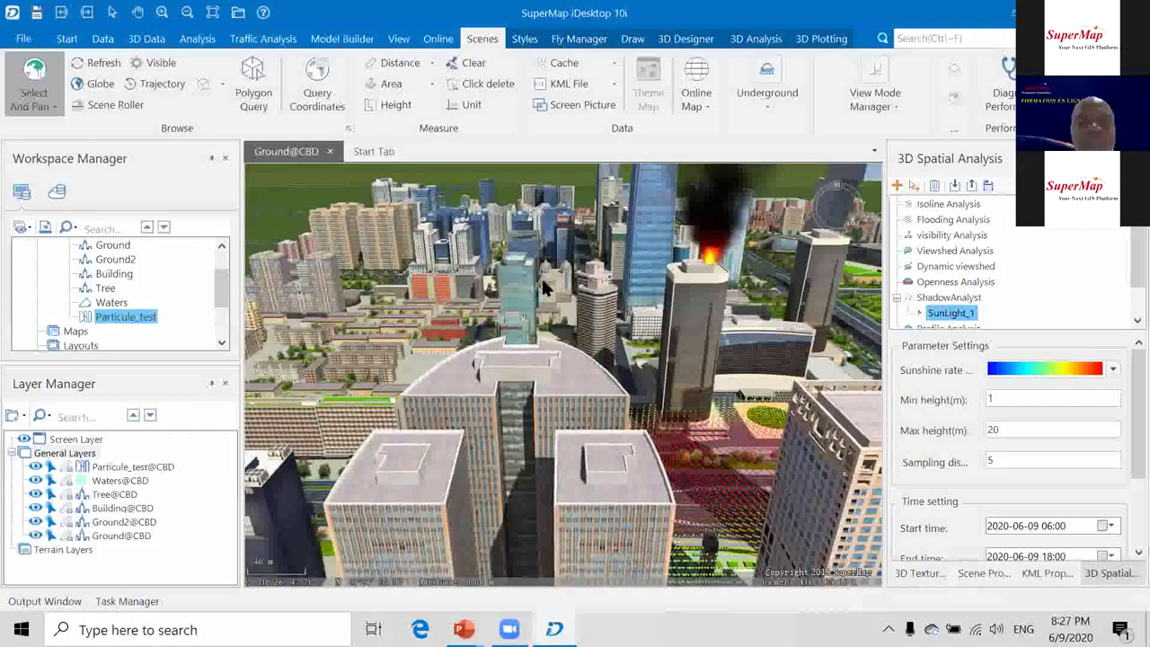
pyautogui.scroll(-5, 544, 273)
pyautogui.moveTo(559, 404); pyautogui.dragTo(641, 366)
pyautogui.moveTo(440, 165); pyautogui.dragTo(529, 76, button='middle')
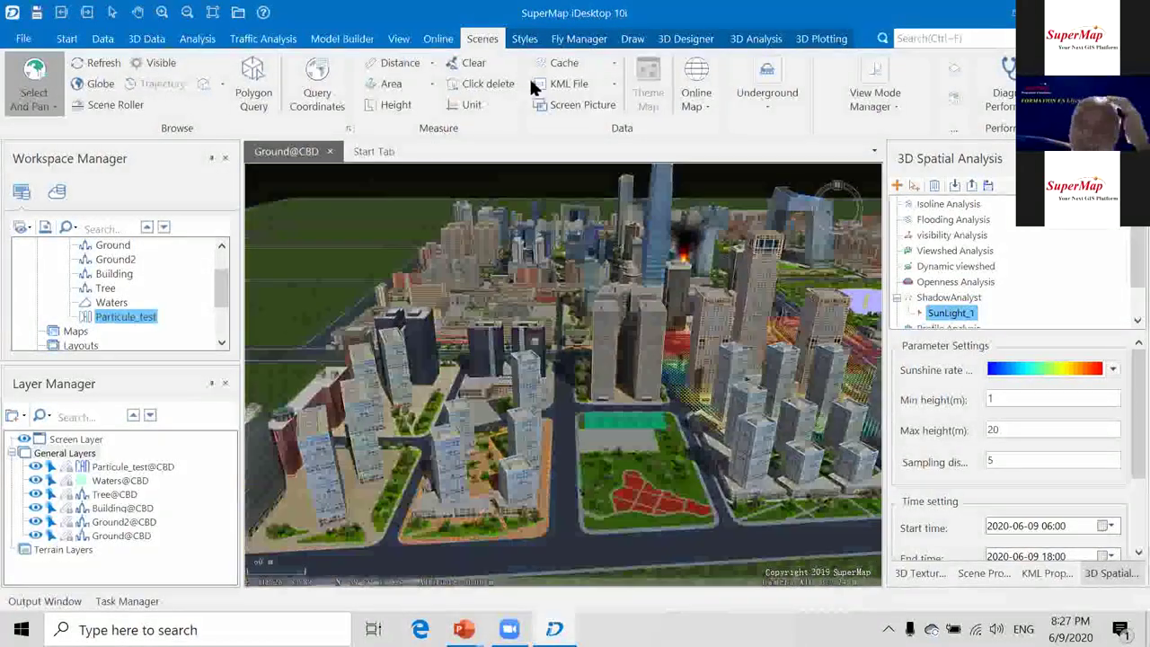
pyautogui.click(706, 40)
pyautogui.click(755, 39)
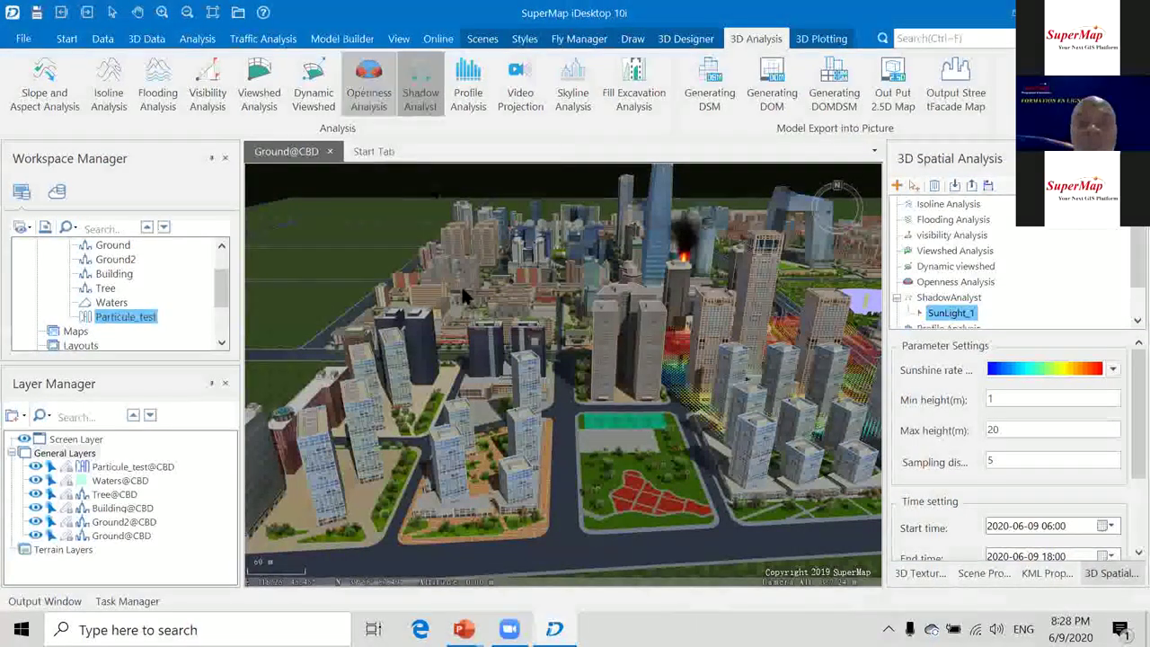
pyautogui.click(364, 88)
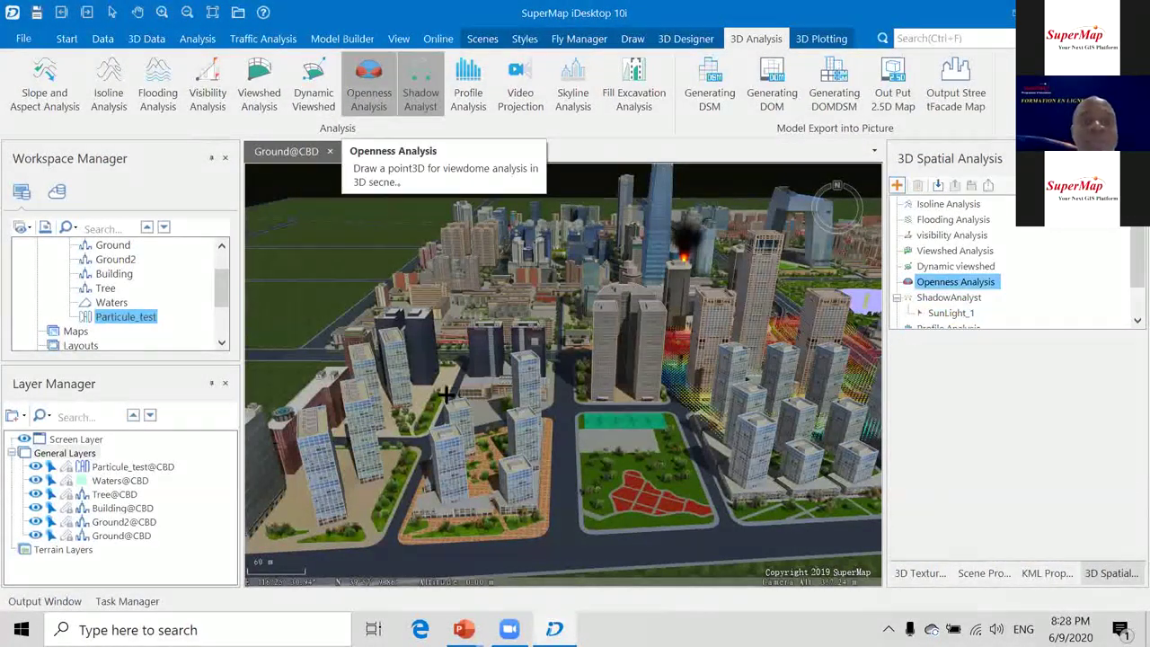
pyautogui.scroll(2, 467, 415)
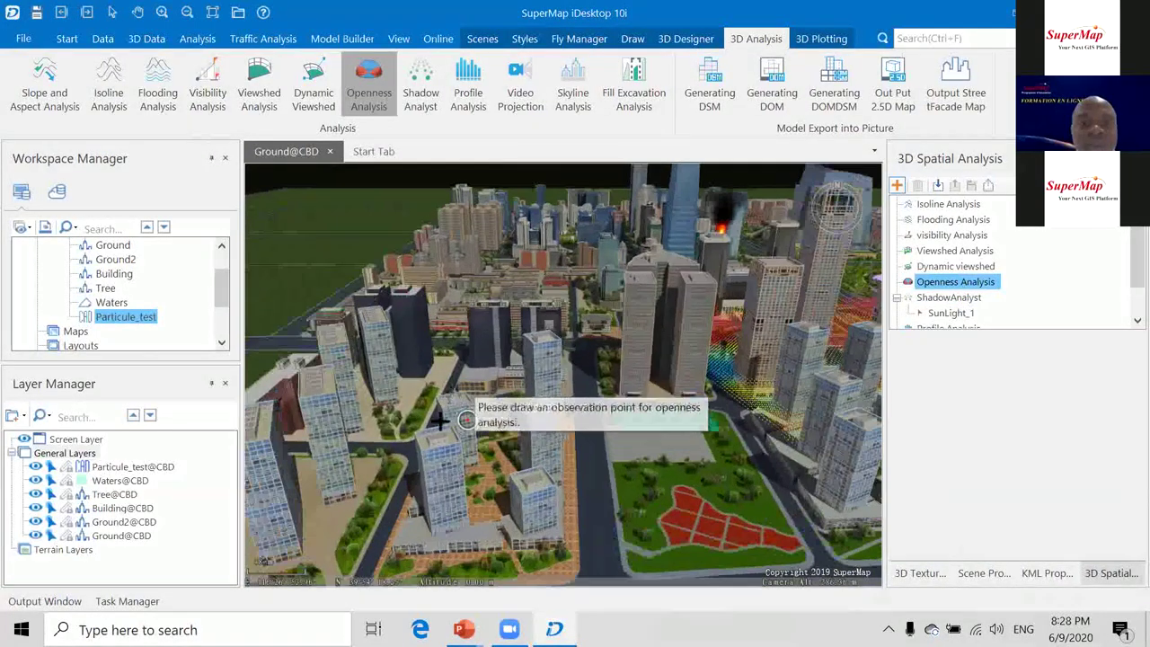
pyautogui.click(446, 440)
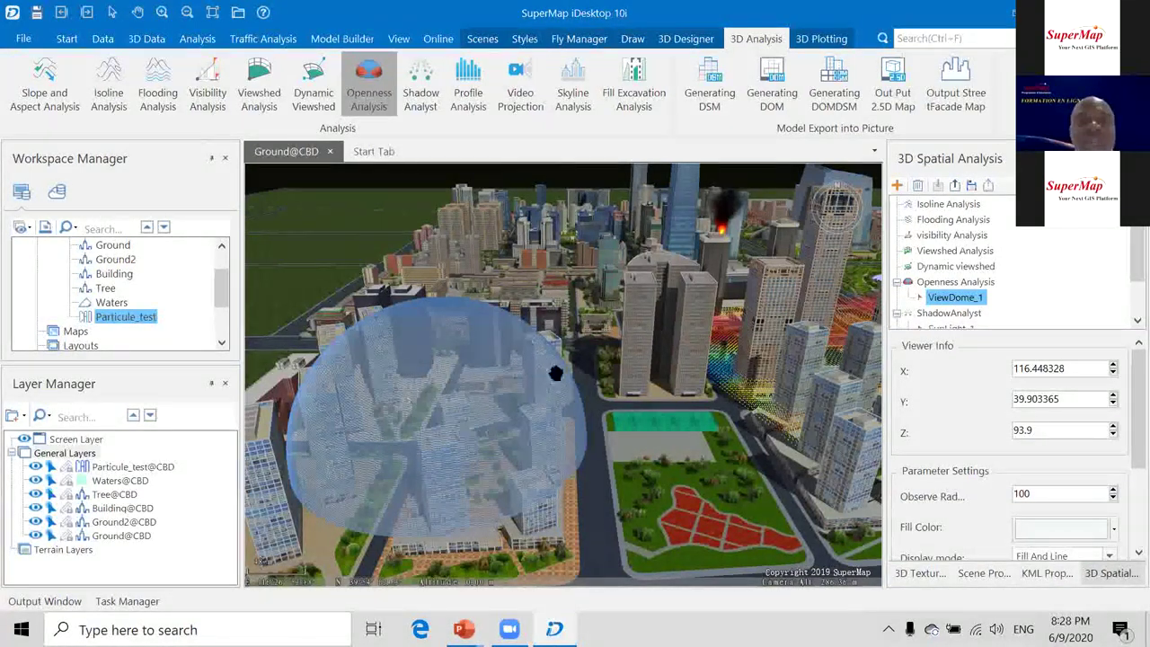
pyautogui.click(917, 185)
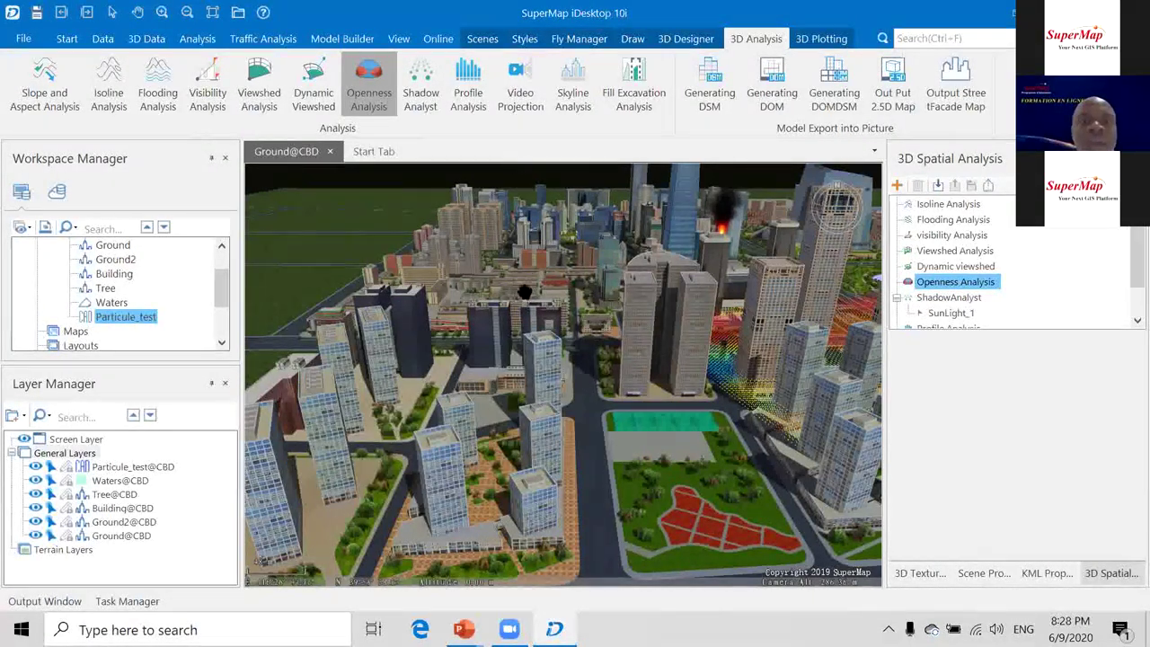
# Run a Profile Analysis along a diagonal cut line from the corner office building to the distant arch-shaped tower and review the profile diagram.
pyautogui.scroll(-5, 524, 292)
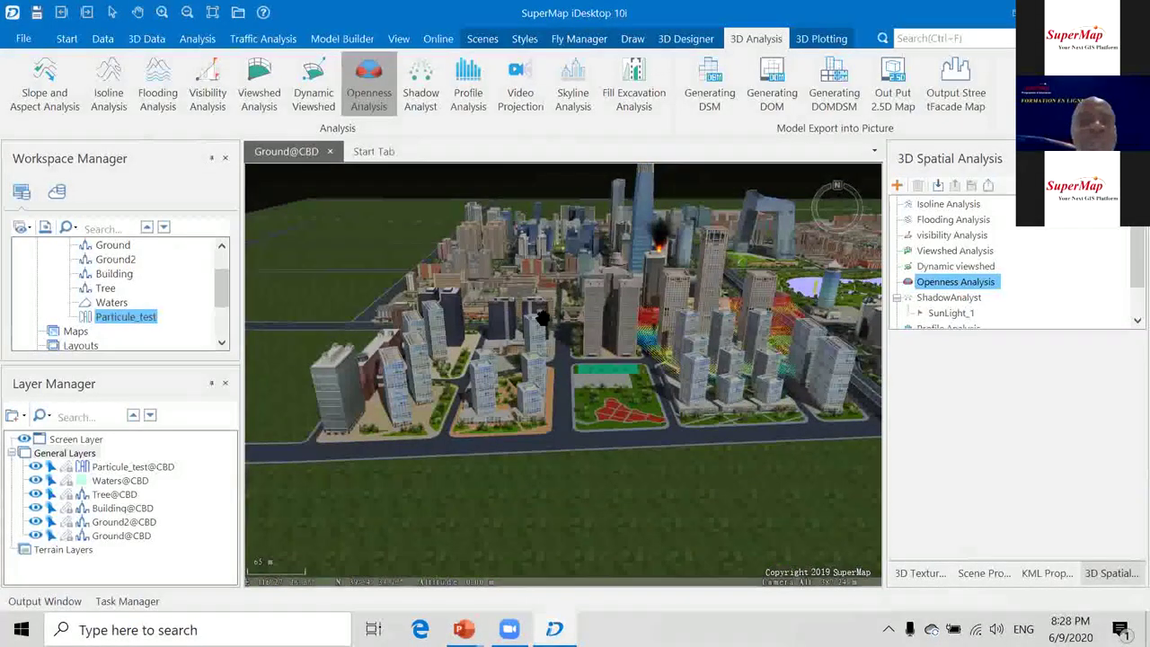
pyautogui.scroll(2, 539, 316)
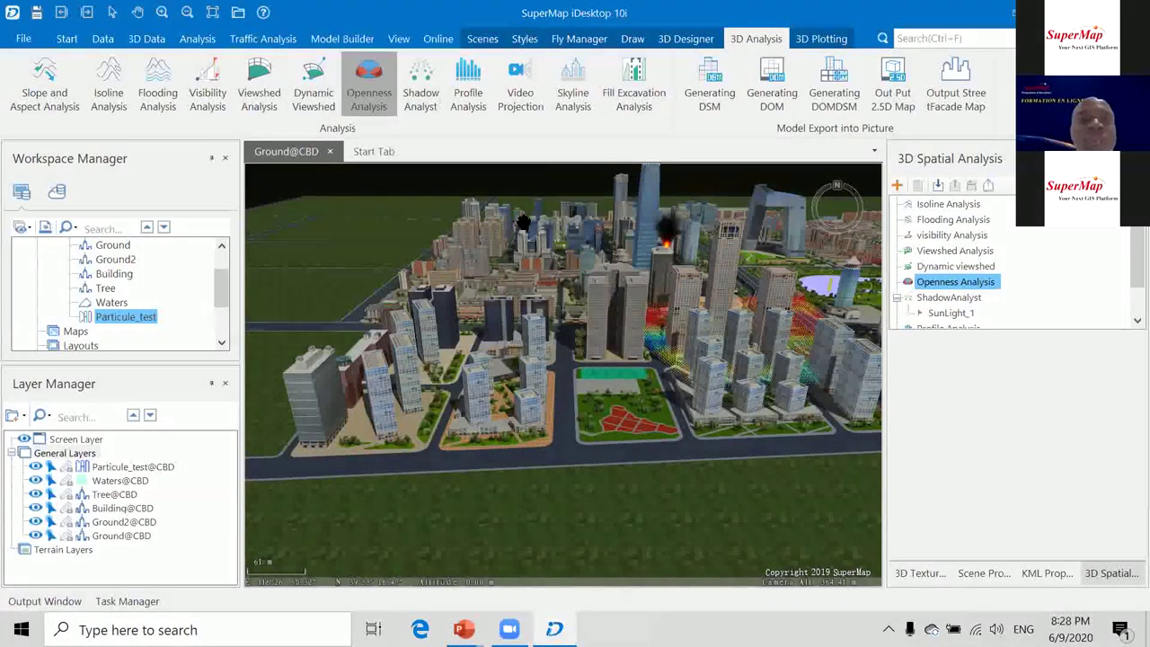
pyautogui.click(461, 103)
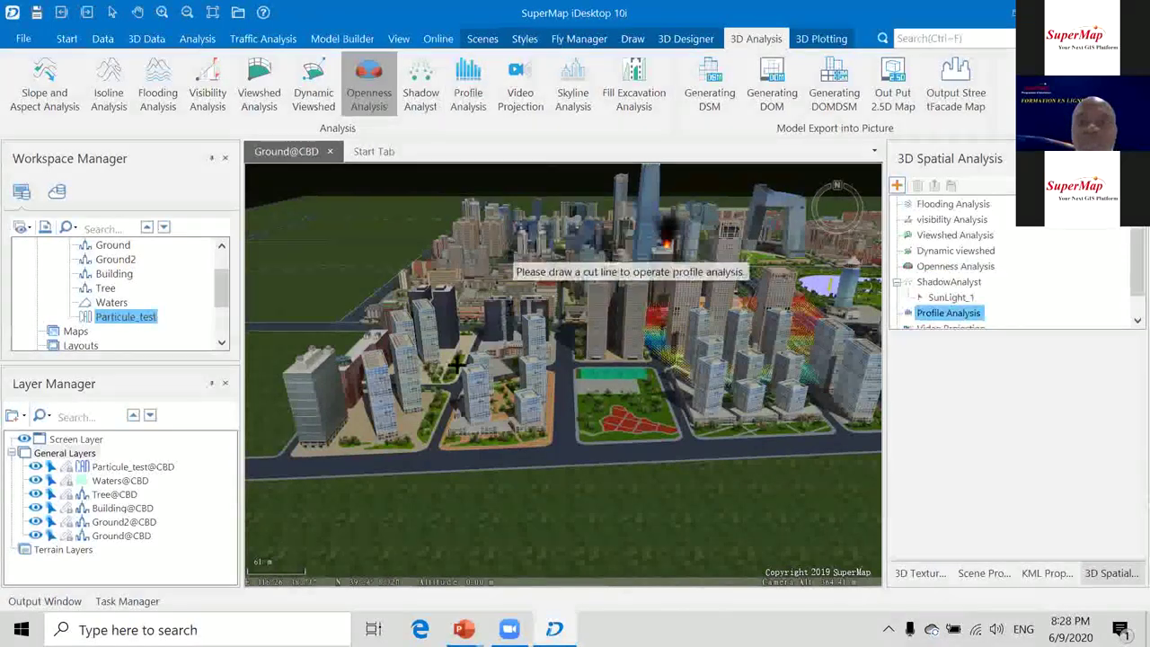
pyautogui.click(323, 433)
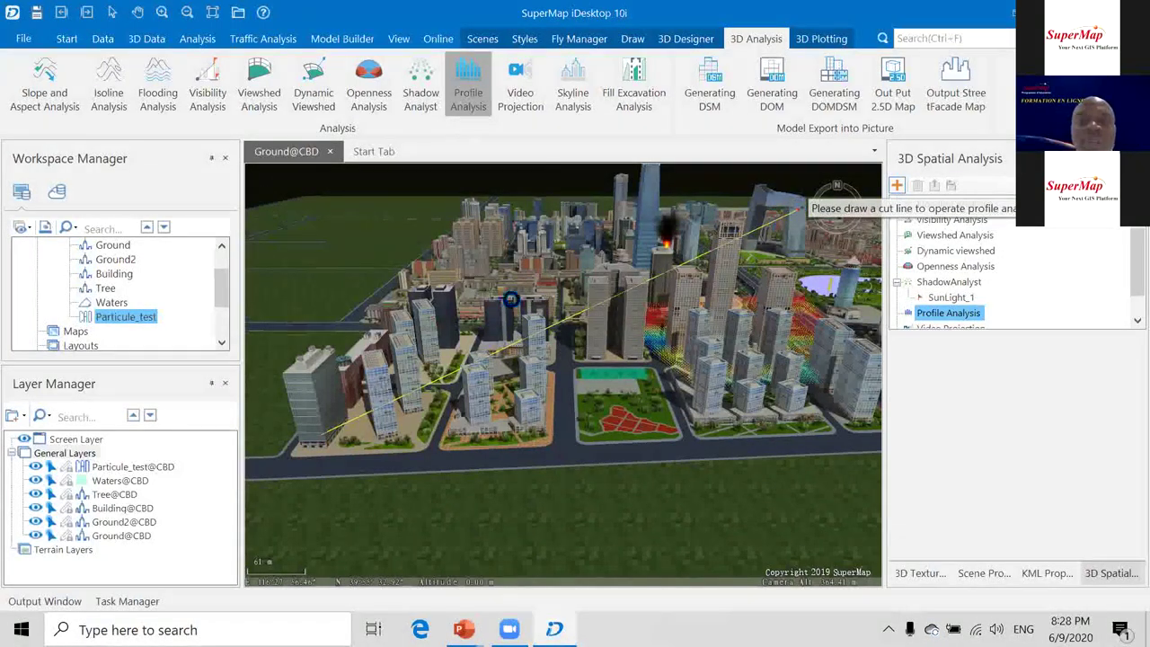
pyautogui.rightClick(510, 299)
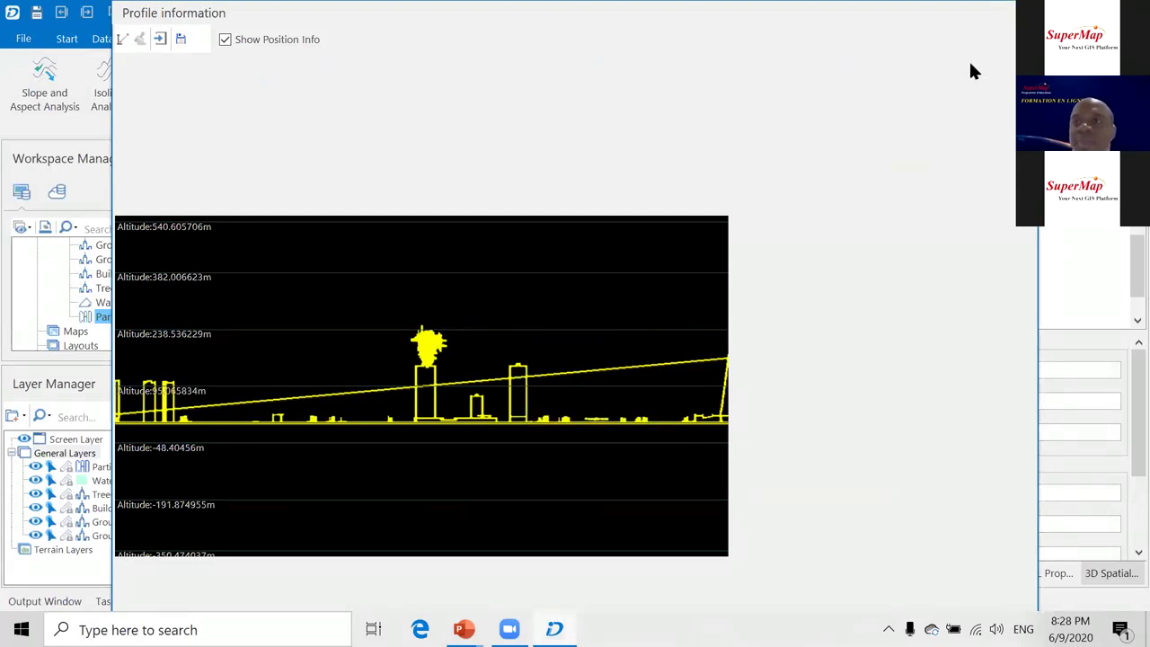
pyautogui.click(1024, 13)
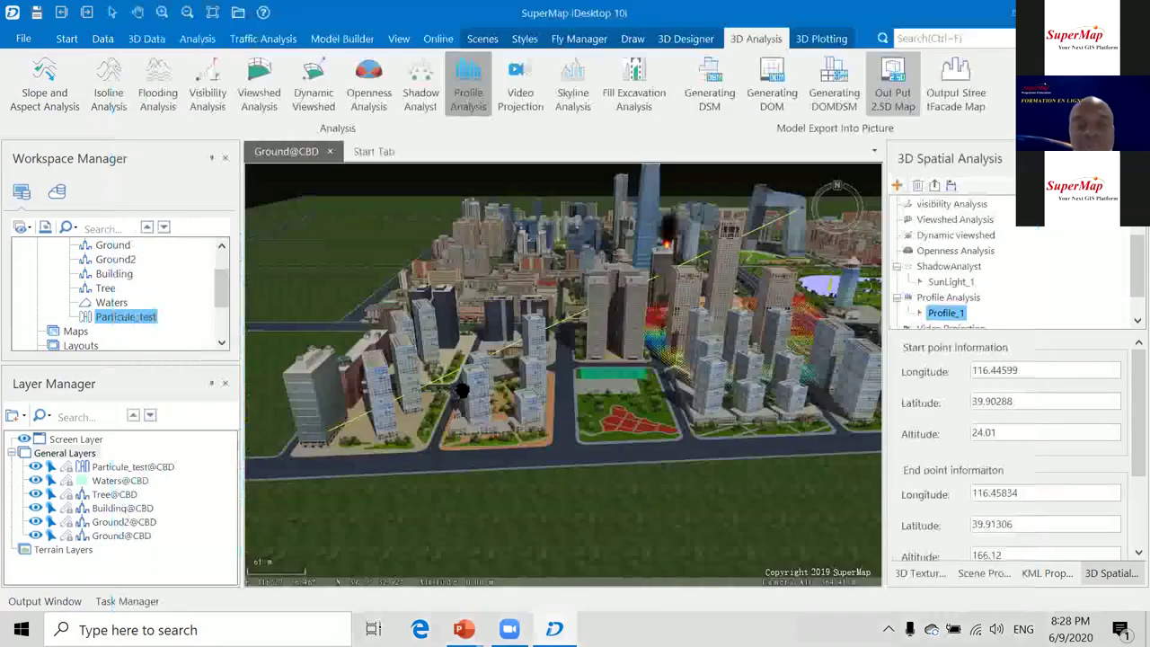
# Delete the profile cut line from the 3D spatial analysis results.
pyautogui.scroll(2, 531, 367)
pyautogui.scroll(-5, 531, 368)
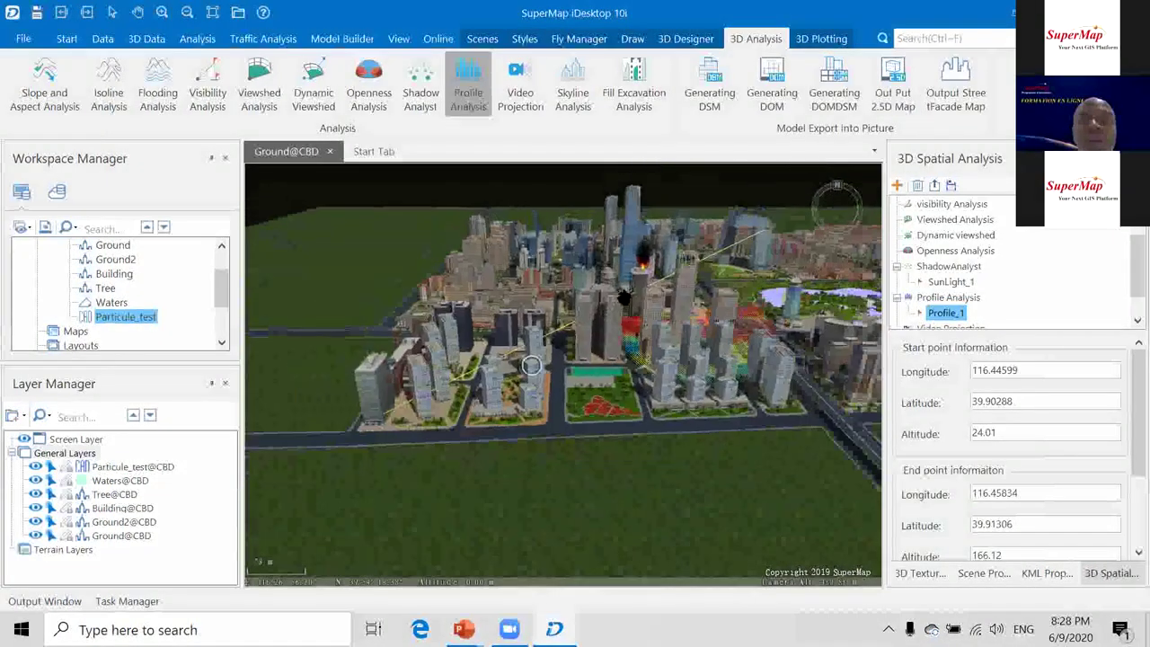
pyautogui.click(918, 186)
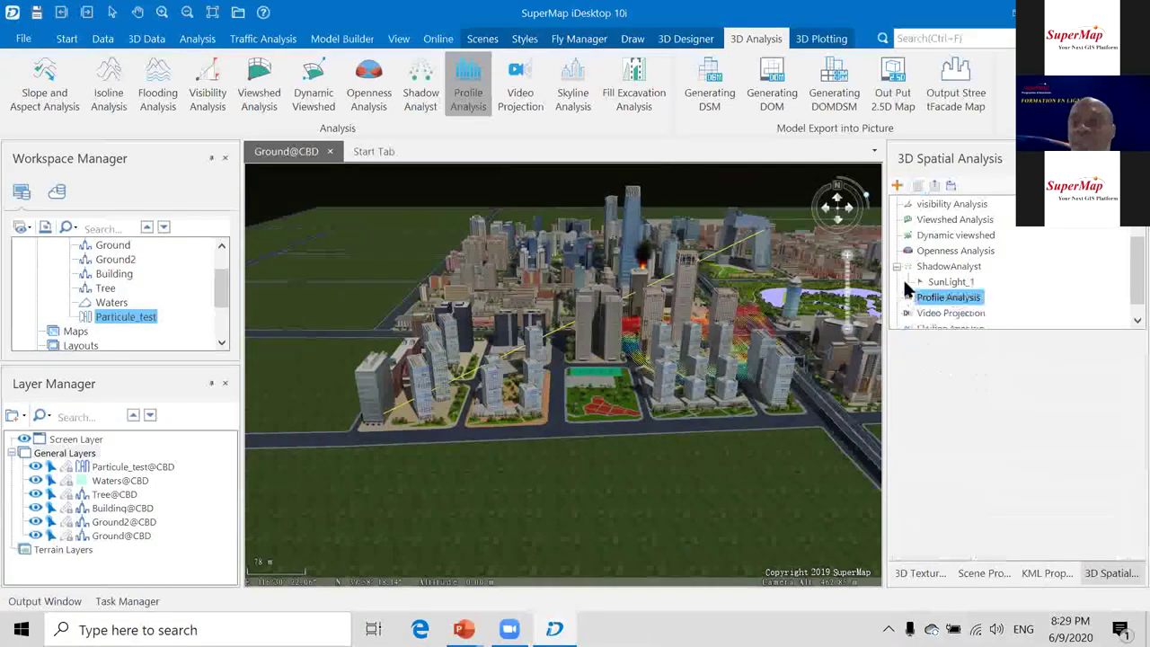
# Run a Visibility Analysis from a courtyard tower's roof to five observed points, including the park's red patch, the dark buildings and the courtyard.
pyautogui.scroll(5, 595, 360)
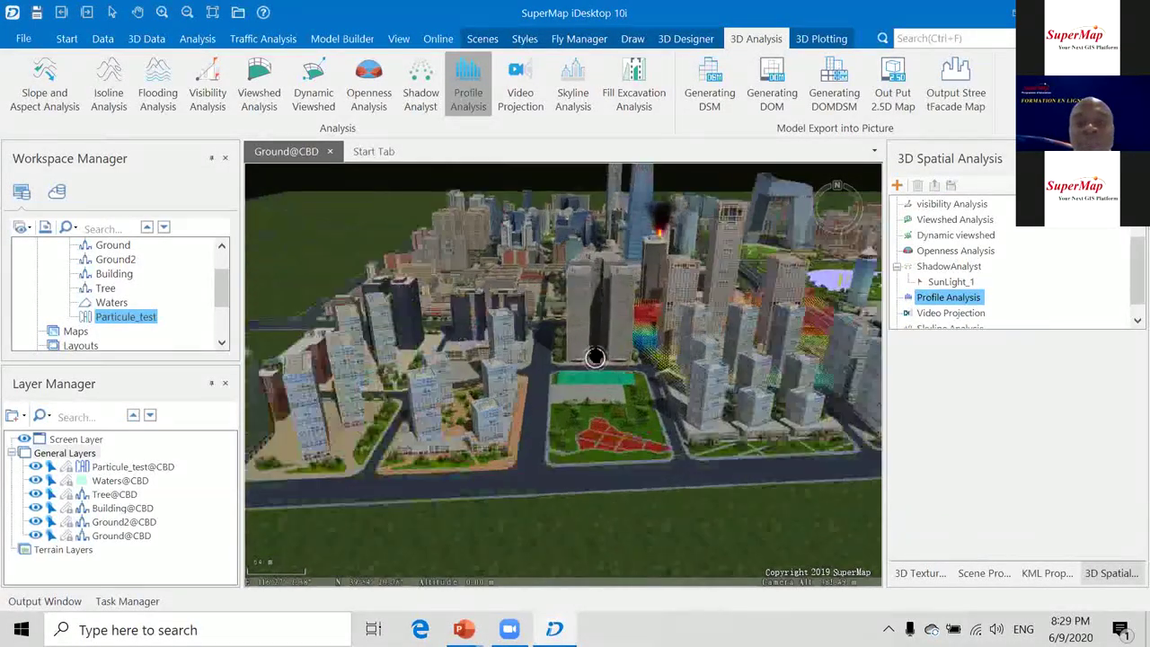
pyautogui.scroll(2, 522, 401)
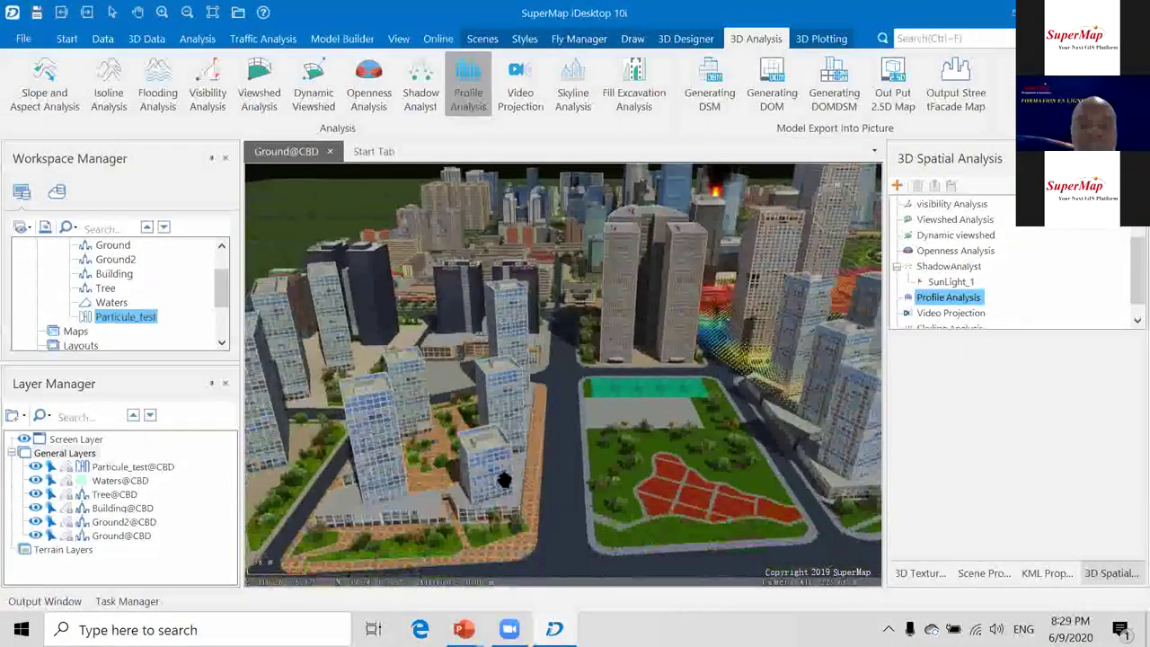
pyautogui.scroll(-2, 494, 440)
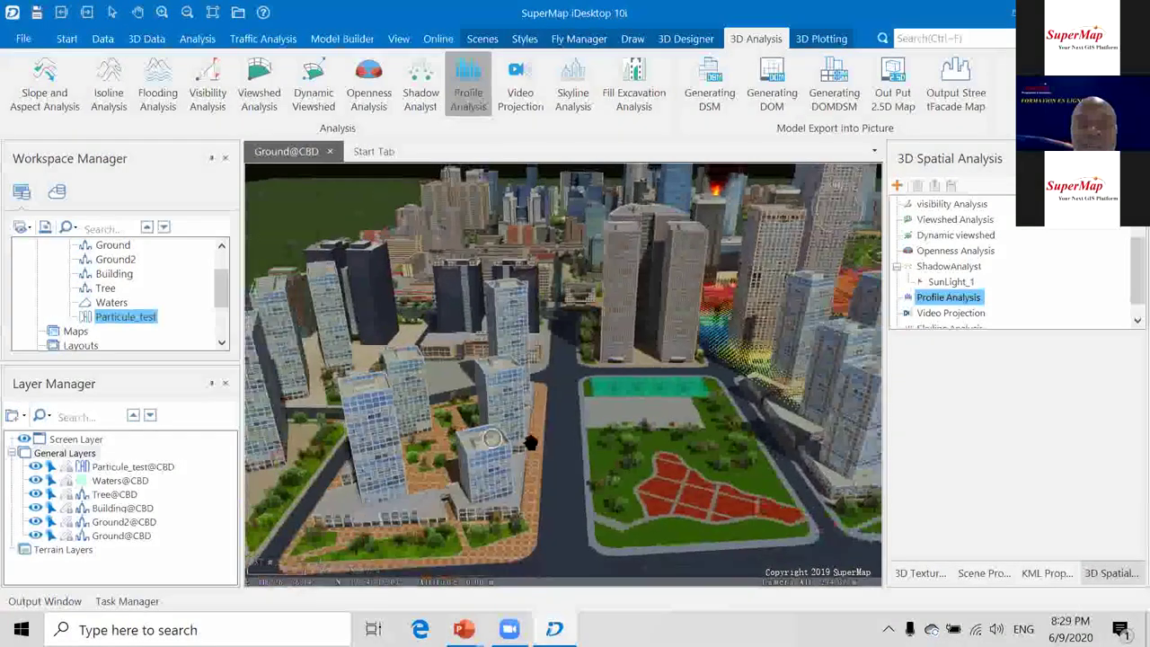
pyautogui.moveTo(534, 445); pyautogui.dragTo(498, 456)
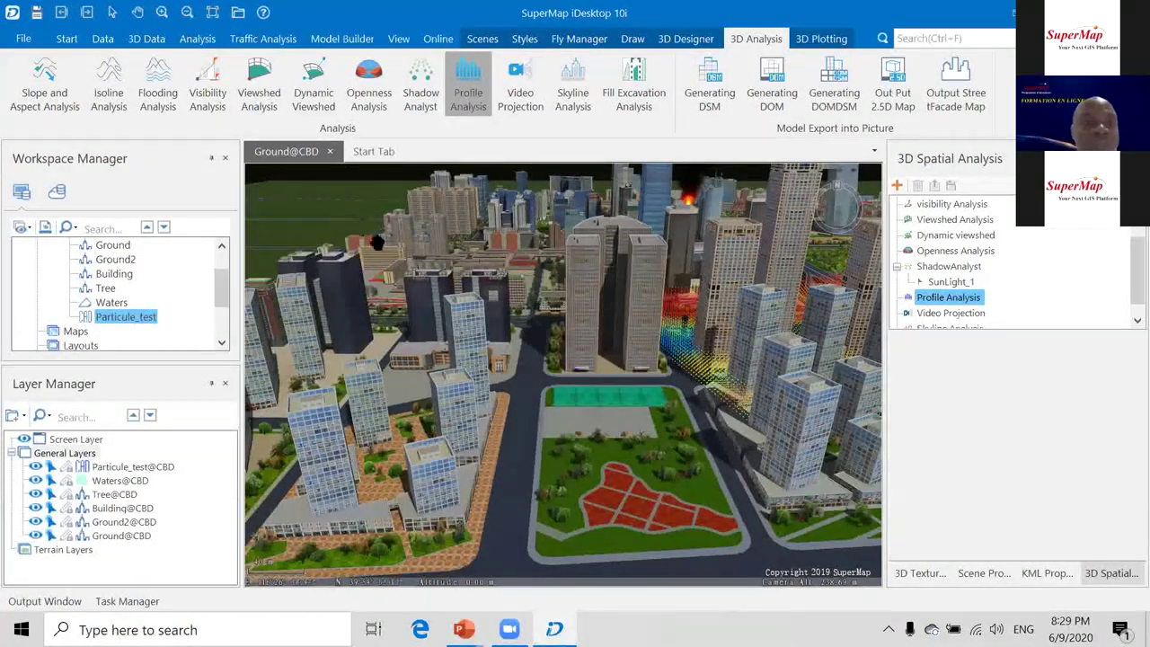
pyautogui.scroll(-2, 415, 267)
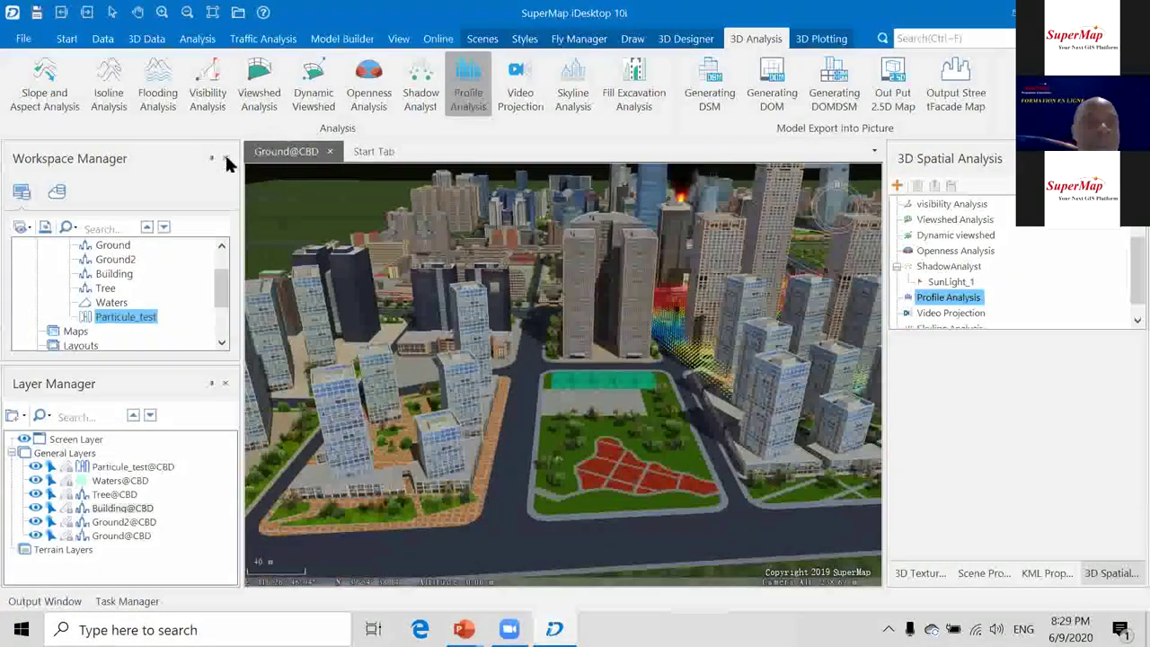
pyautogui.click(207, 83)
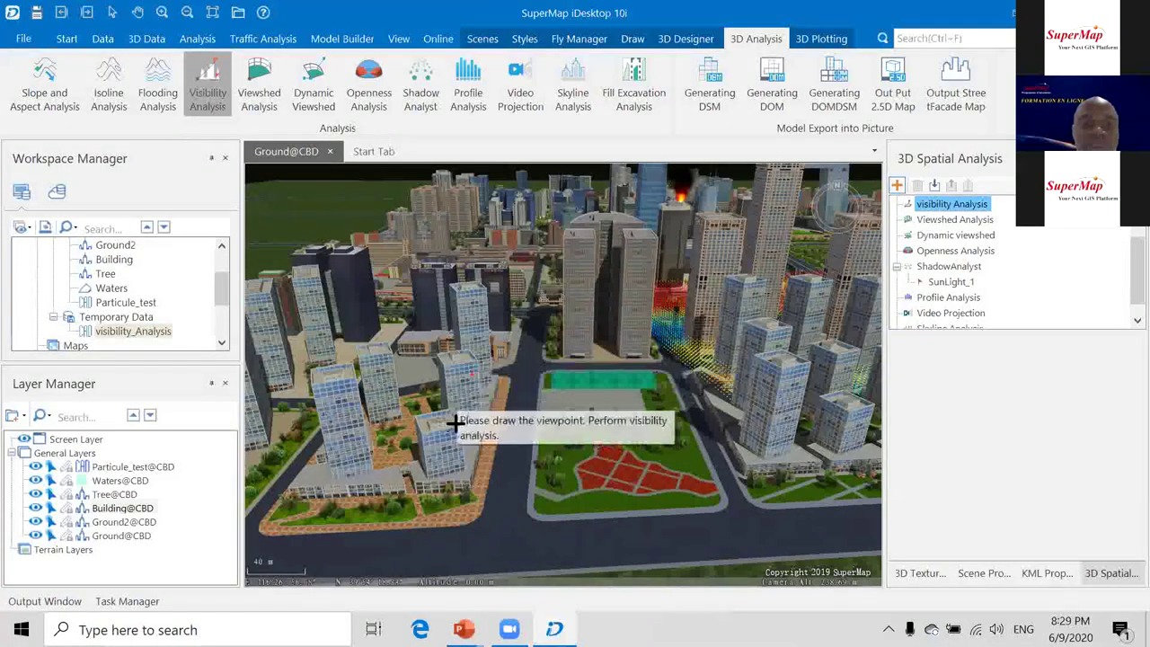
pyautogui.click(465, 376)
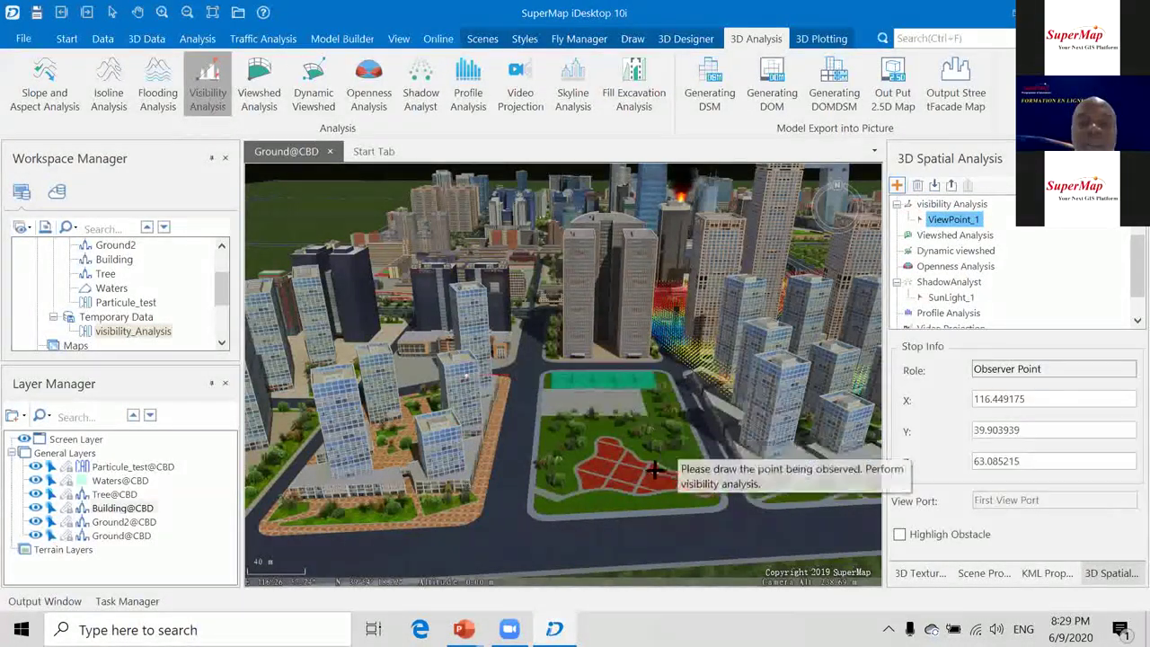
pyautogui.click(625, 462)
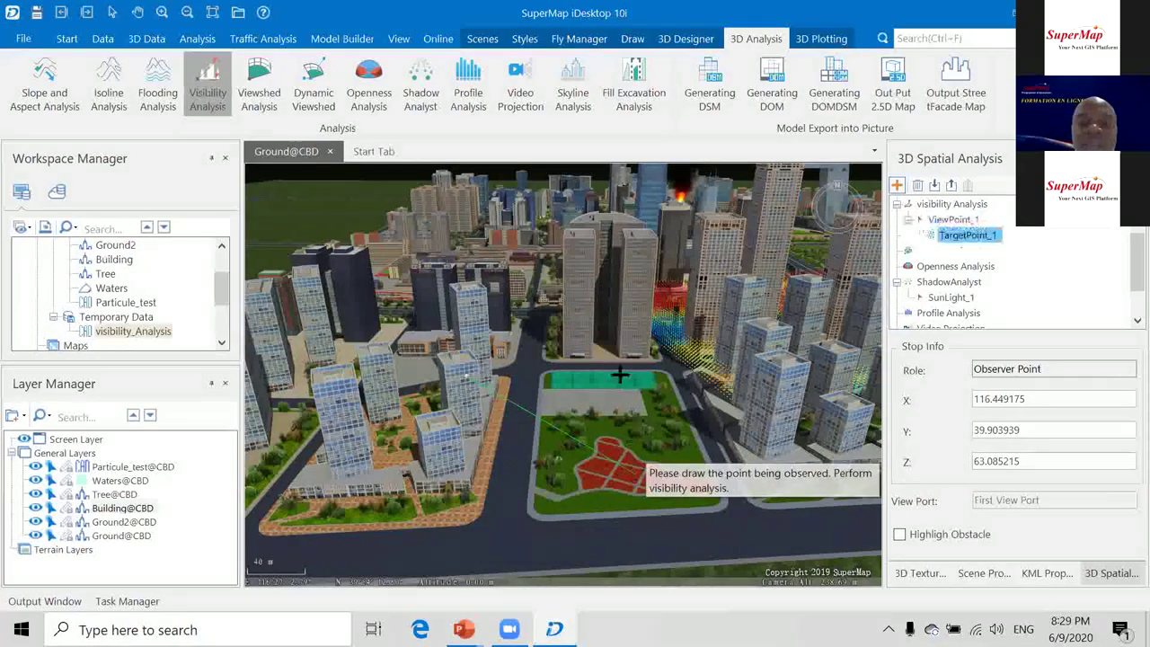
pyautogui.click(513, 280)
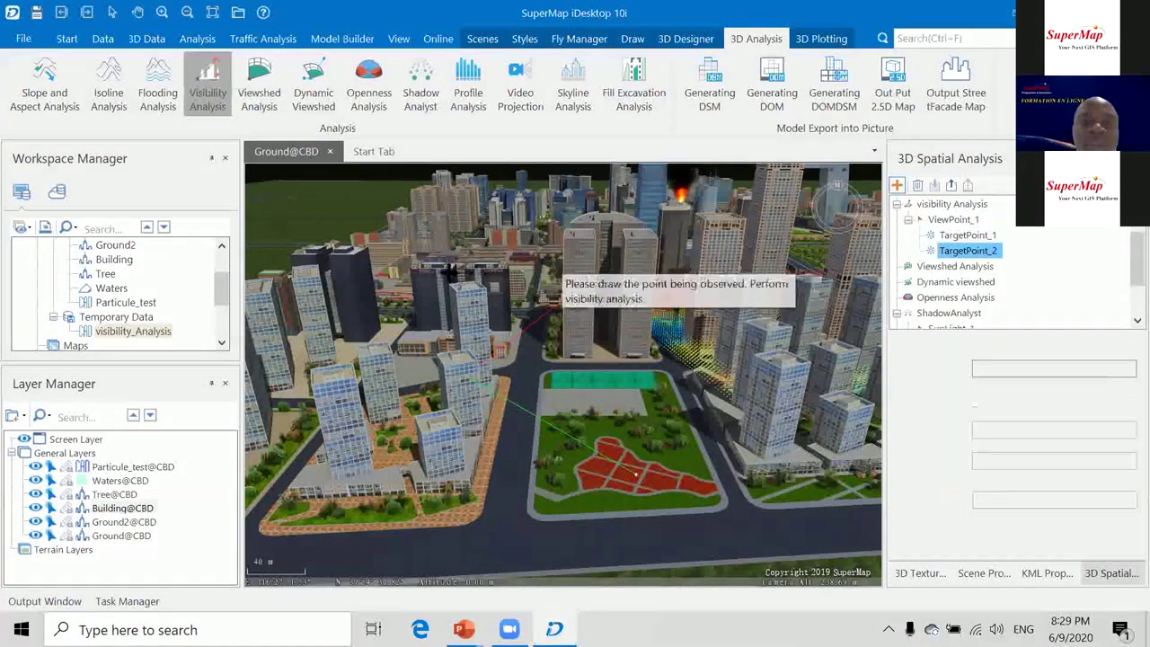
pyautogui.click(427, 272)
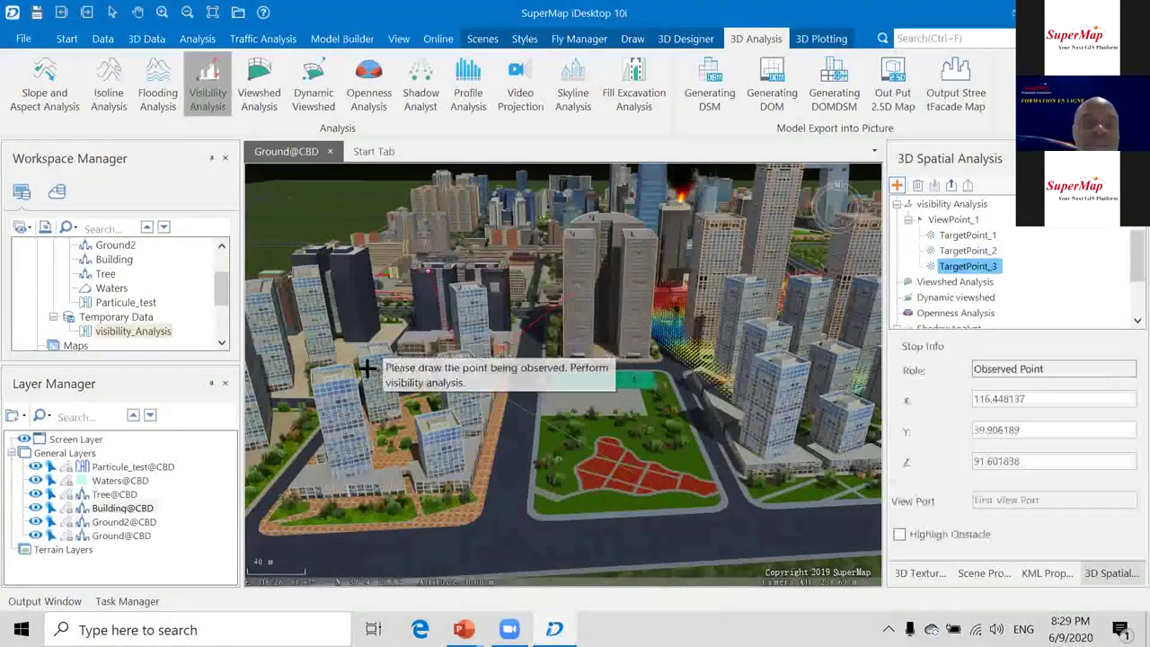
pyautogui.click(355, 323)
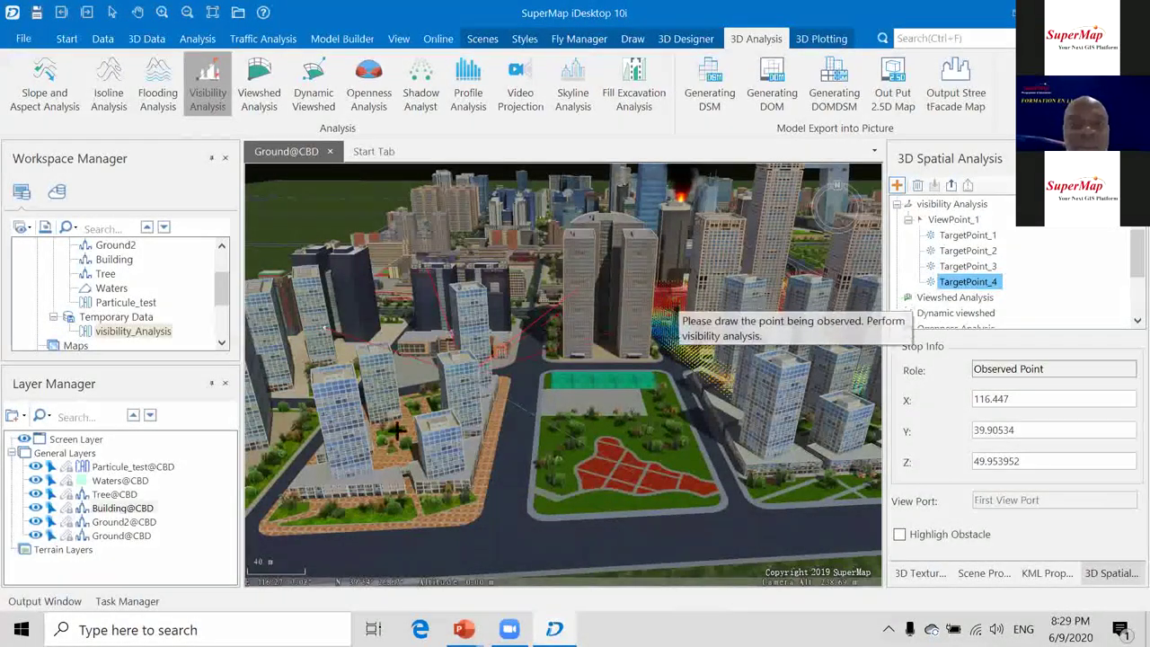
pyautogui.click(368, 427)
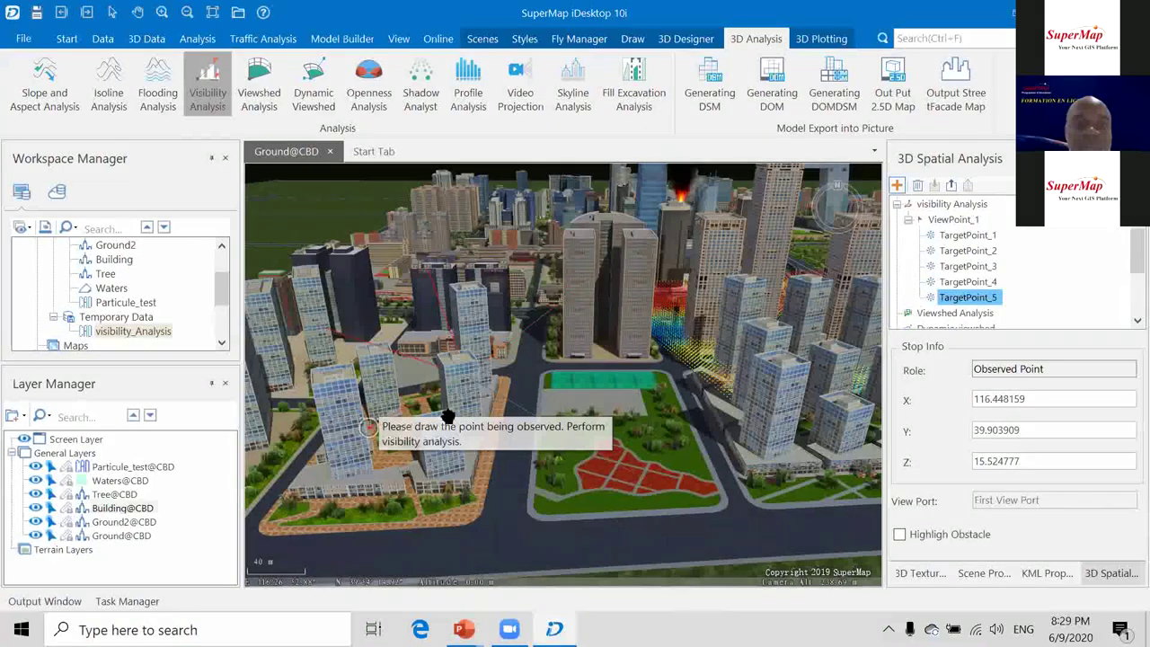
# Examine the visibility sight lines around the courtyard towers from close up and farther away.
pyautogui.scroll(2, 472, 390)
pyautogui.scroll(3, 490, 382)
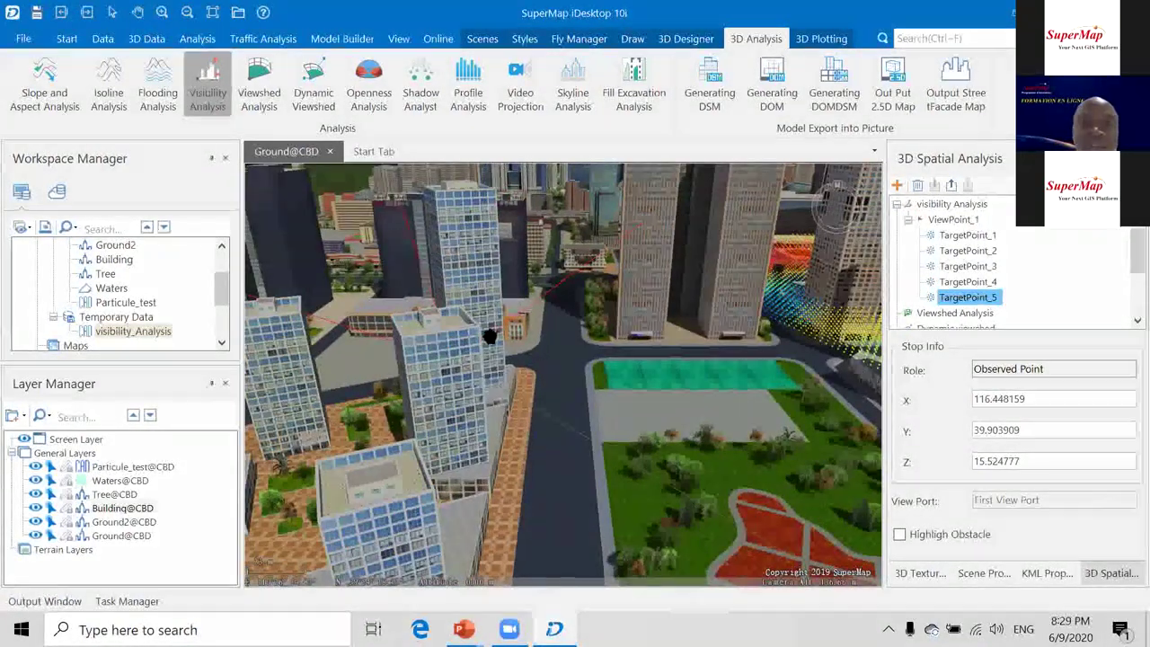
pyautogui.scroll(2, 440, 353)
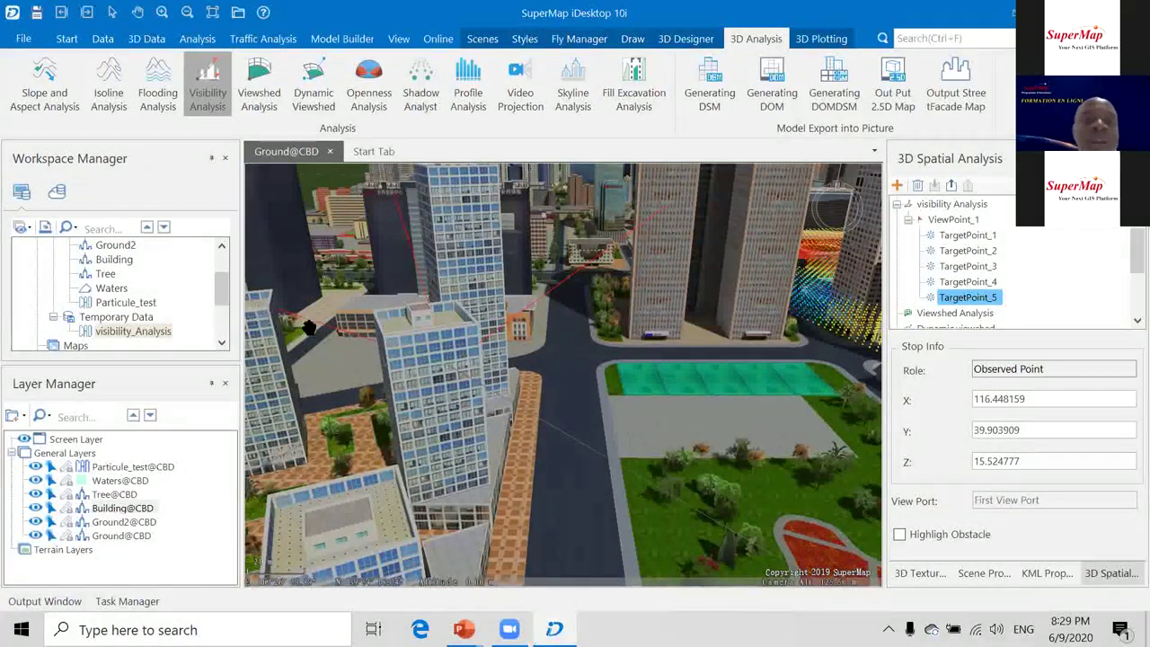
pyautogui.scroll(2, 422, 251)
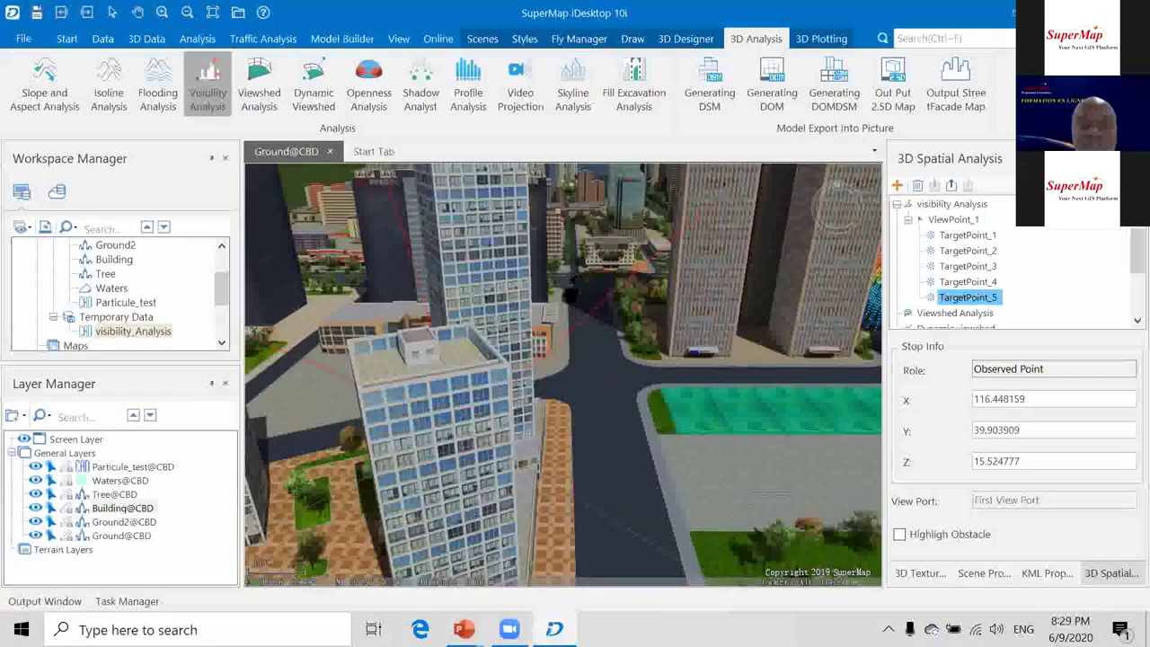
pyautogui.scroll(-3, 575, 269)
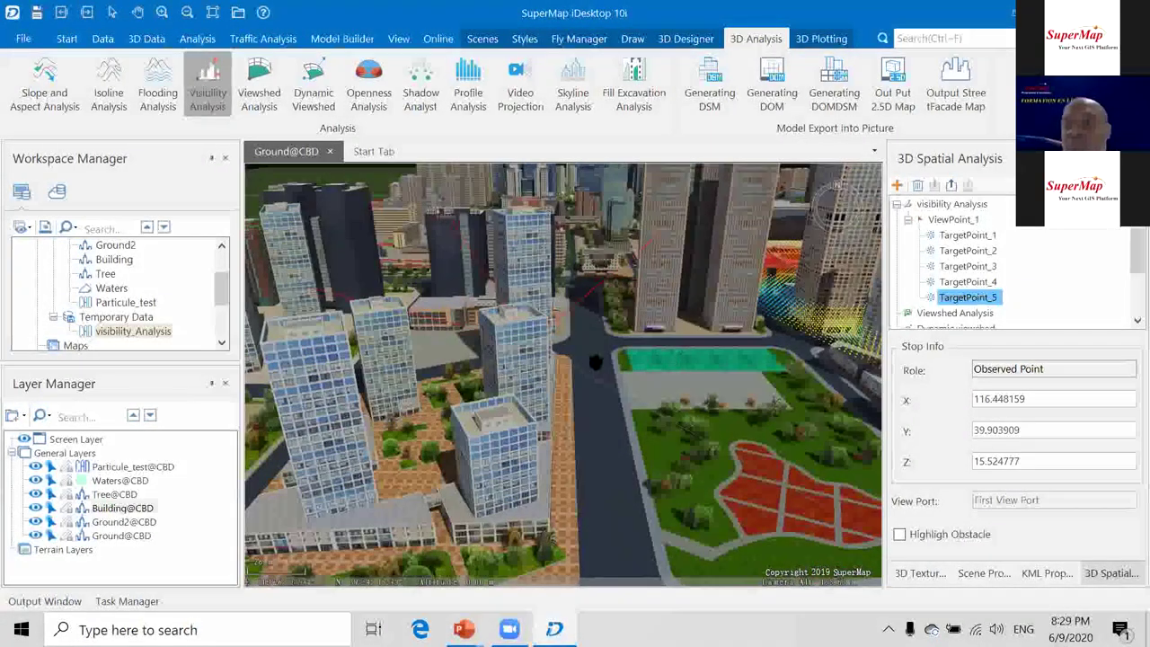
pyautogui.scroll(3, 654, 304)
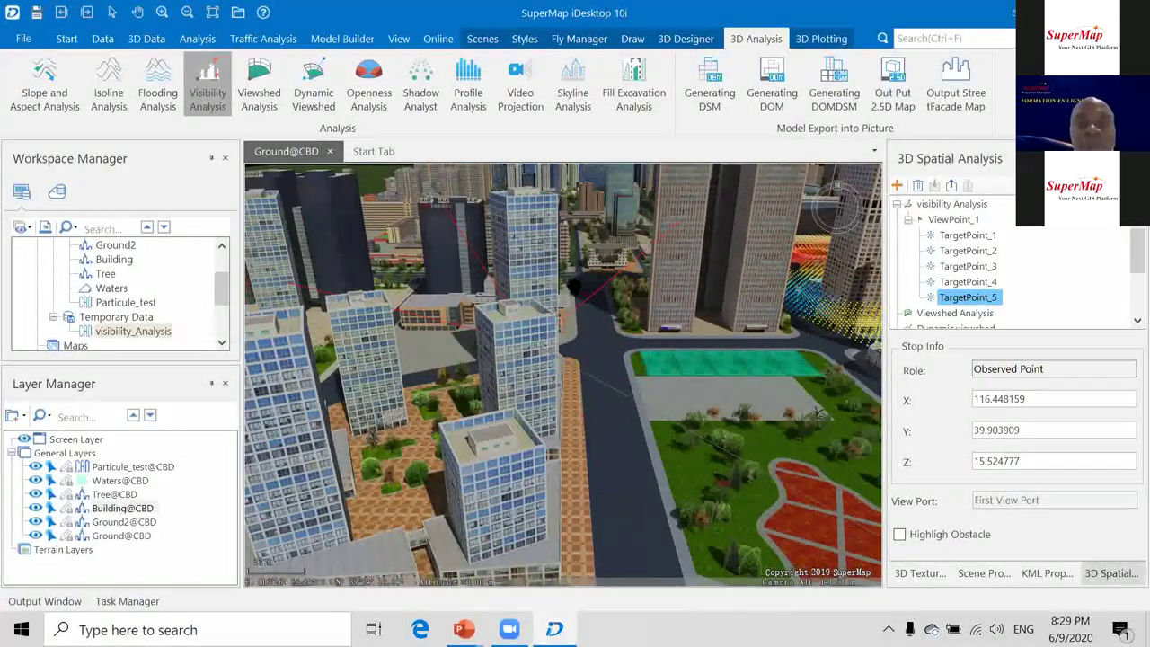
# Delete all the visibility target points and their viewpoint from the 3D spatial analysis results.
pyautogui.click(917, 188)
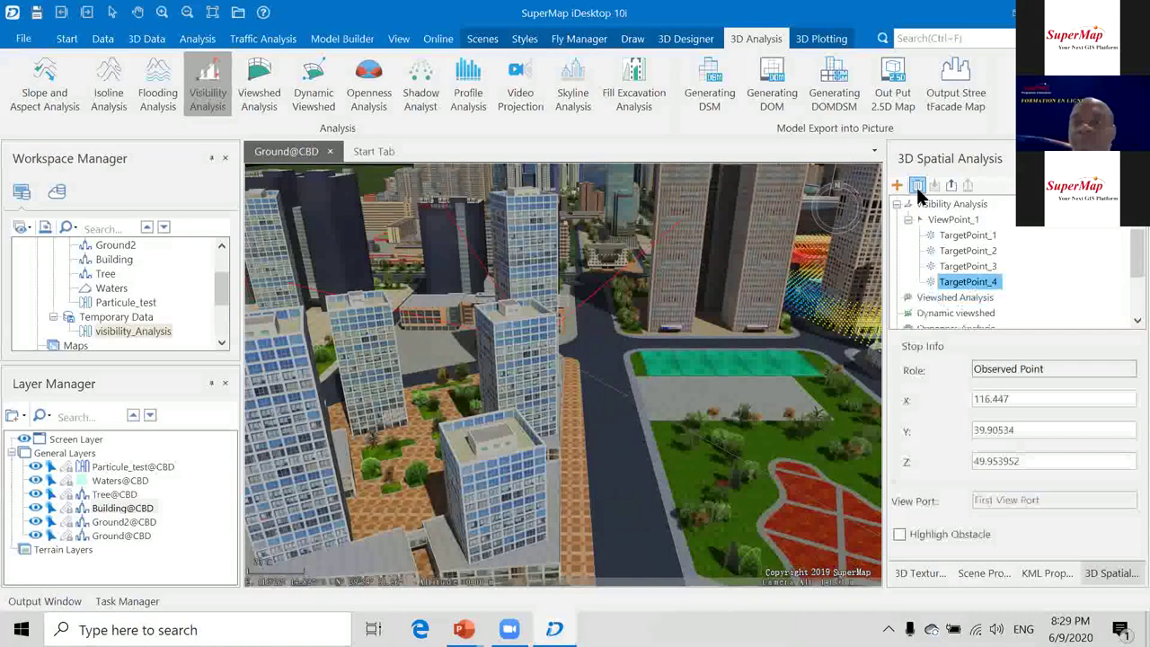
pyautogui.click(917, 188)
pyautogui.click(917, 188)
pyautogui.click(917, 188)
pyautogui.click(917, 187)
pyautogui.click(917, 188)
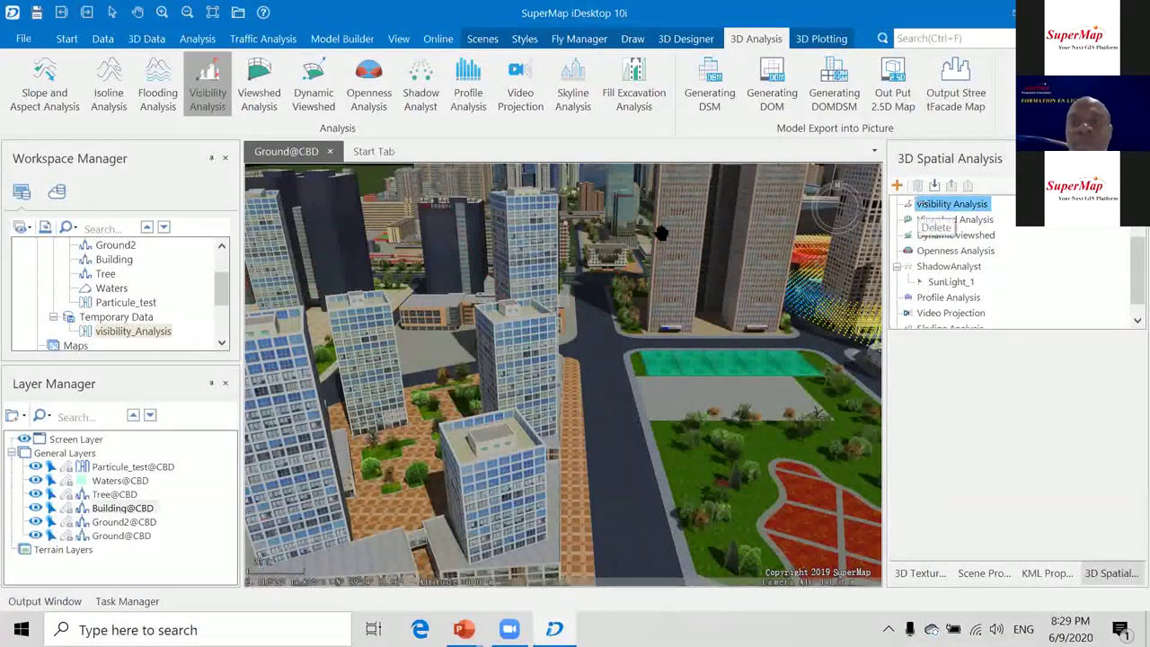
pyautogui.moveTo(416, 328); pyautogui.dragTo(517, 317)
pyautogui.scroll(-3, 515, 317)
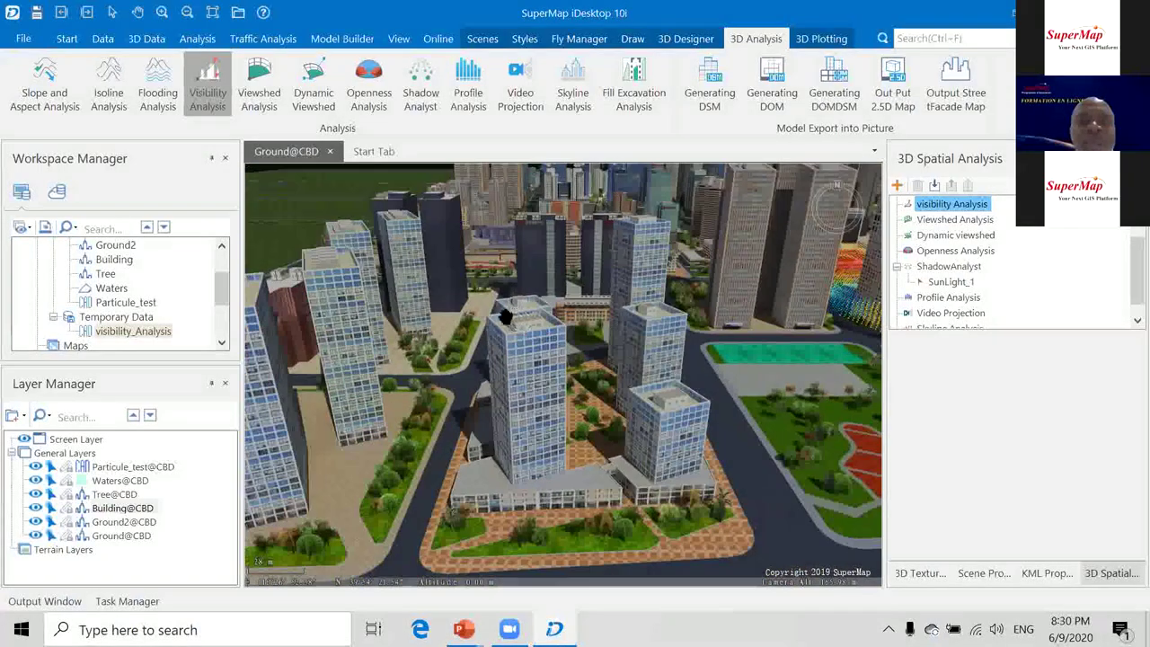
# Run a Skyline Analysis of the city from the first-person camera, with Medium quality and Line display.
pyautogui.moveTo(458, 457); pyautogui.dragTo(467, 505)
pyautogui.moveTo(533, 460); pyautogui.dragTo(491, 353)
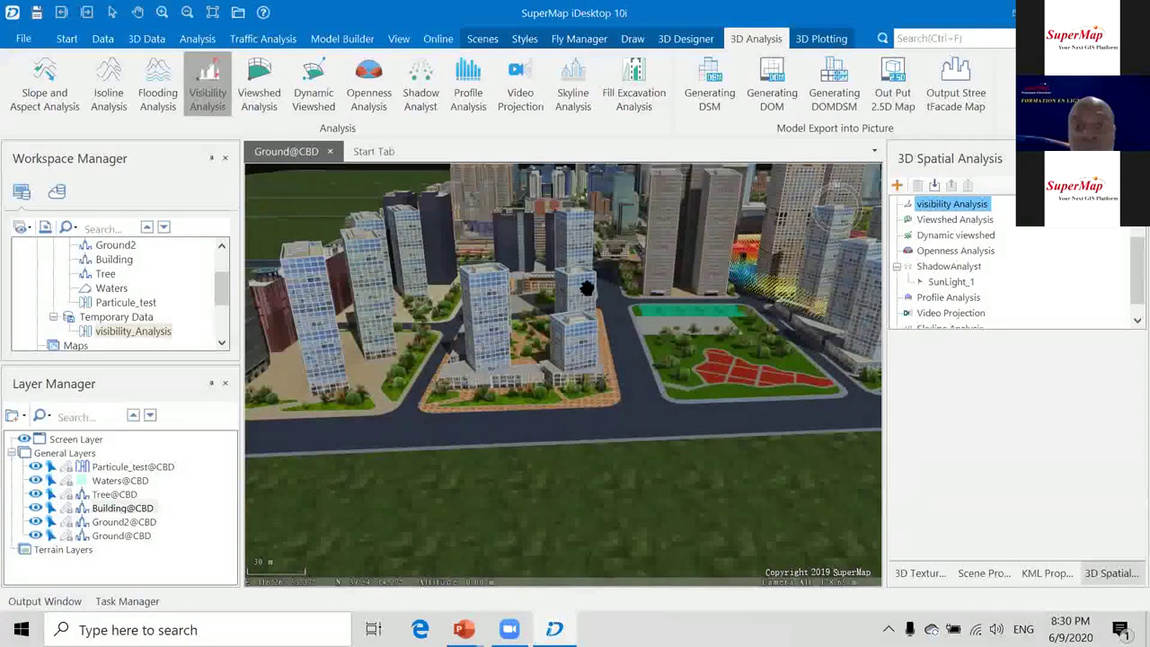
pyautogui.scroll(-4, 554, 324)
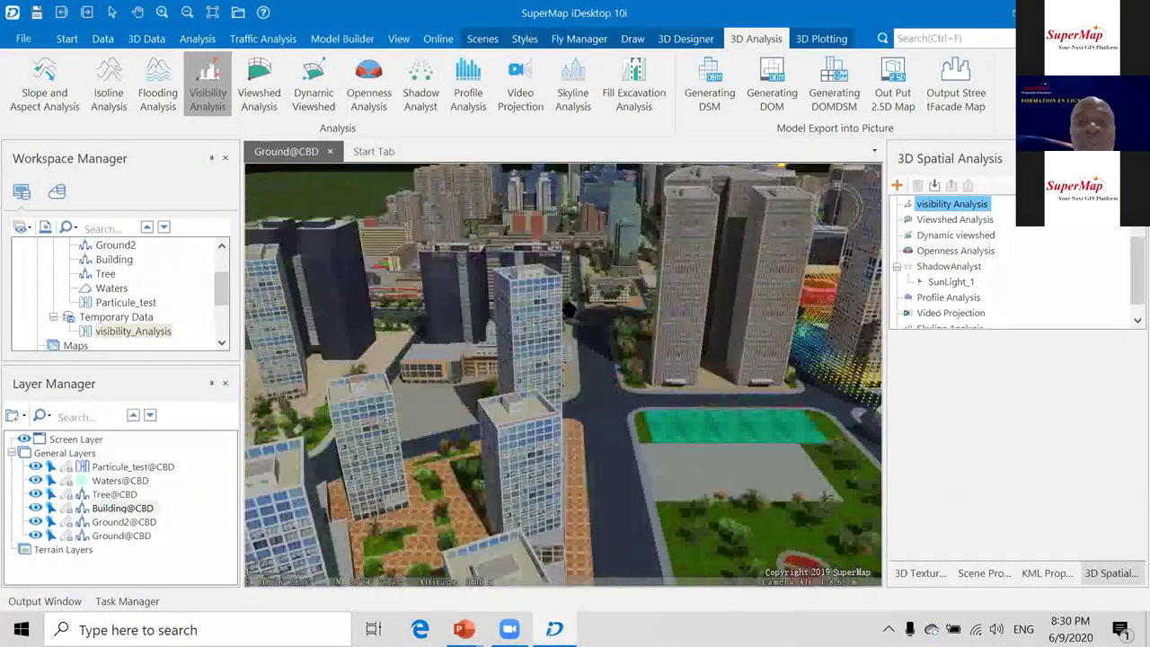
pyautogui.scroll(5, 554, 303)
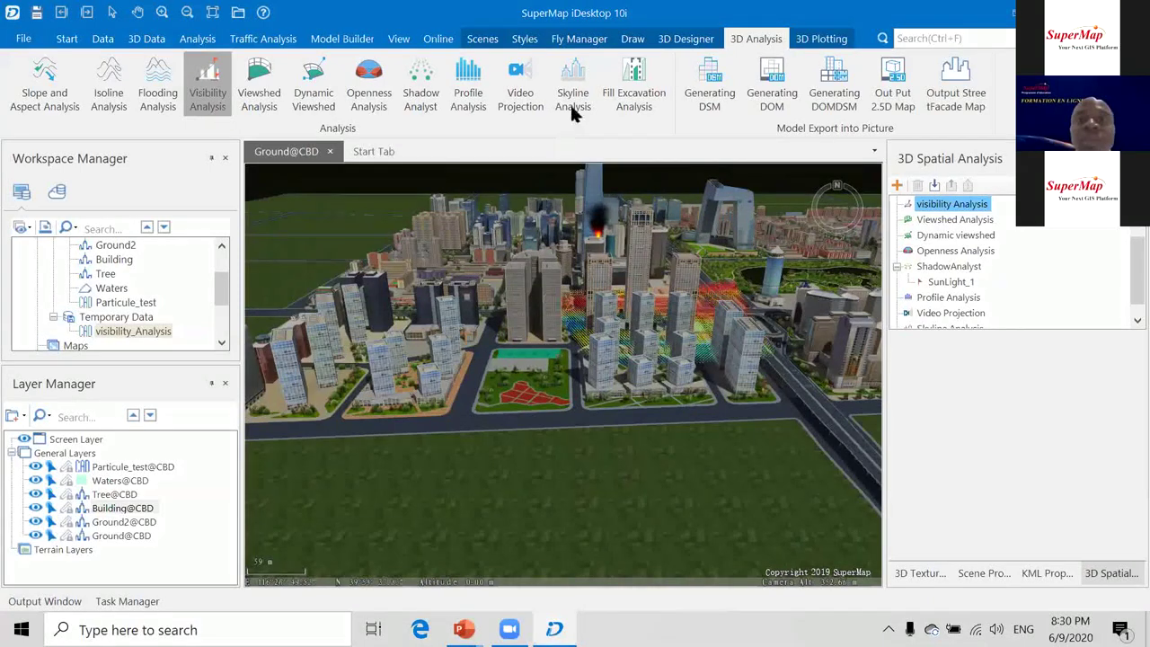
pyautogui.click(572, 86)
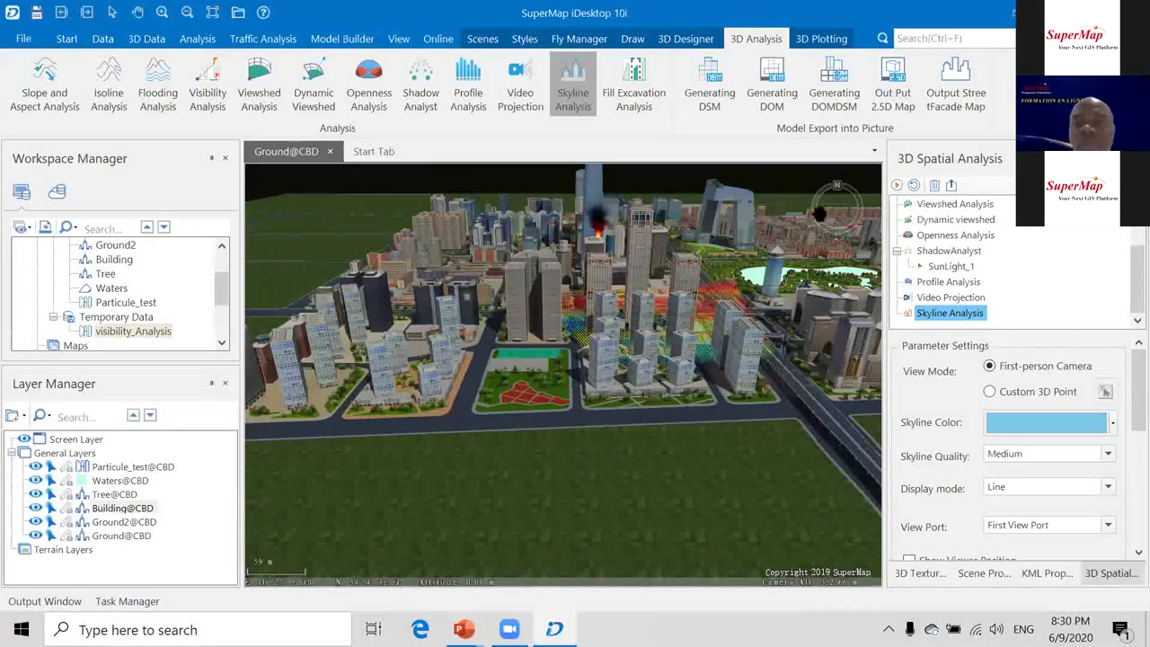
pyautogui.click(604, 346)
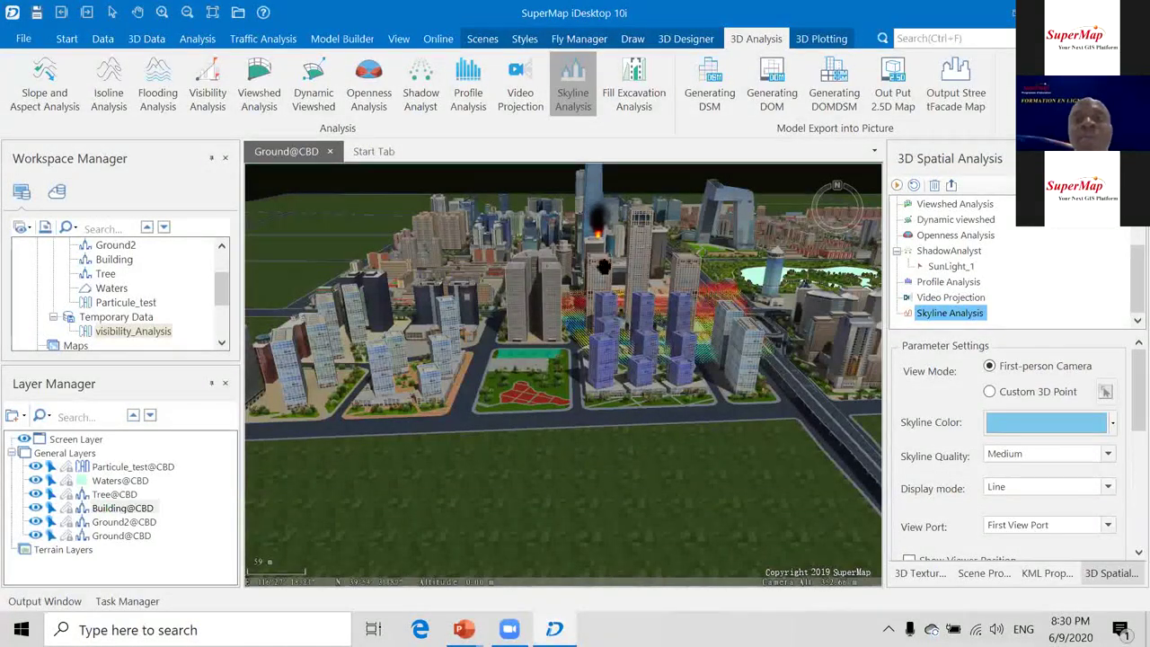
# Hide the Building@CBD layer to examine the skyline line on its own above the ground.
pyautogui.scroll(-5, 714, 289)
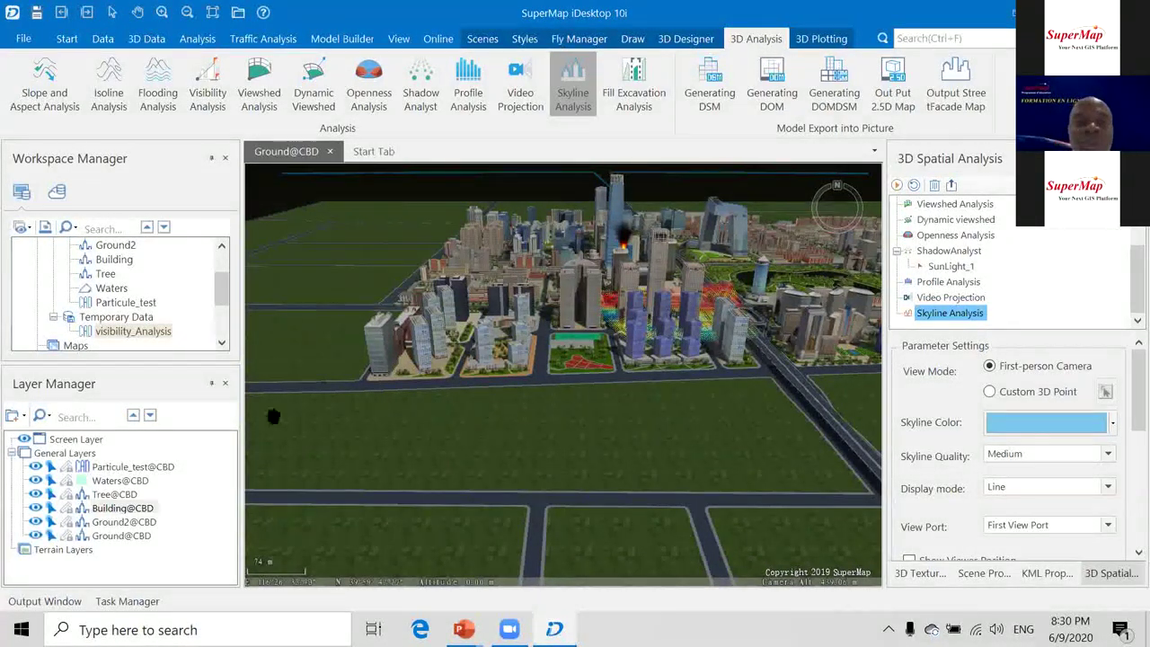
pyautogui.click(36, 508)
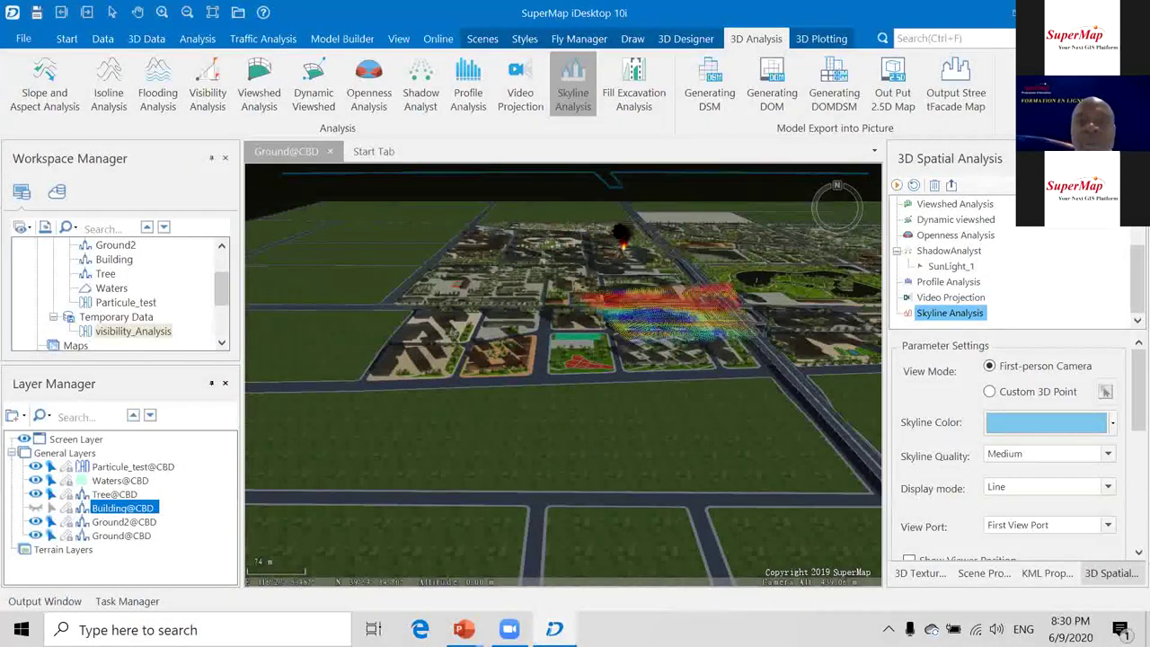
pyautogui.scroll(-5, 462, 212)
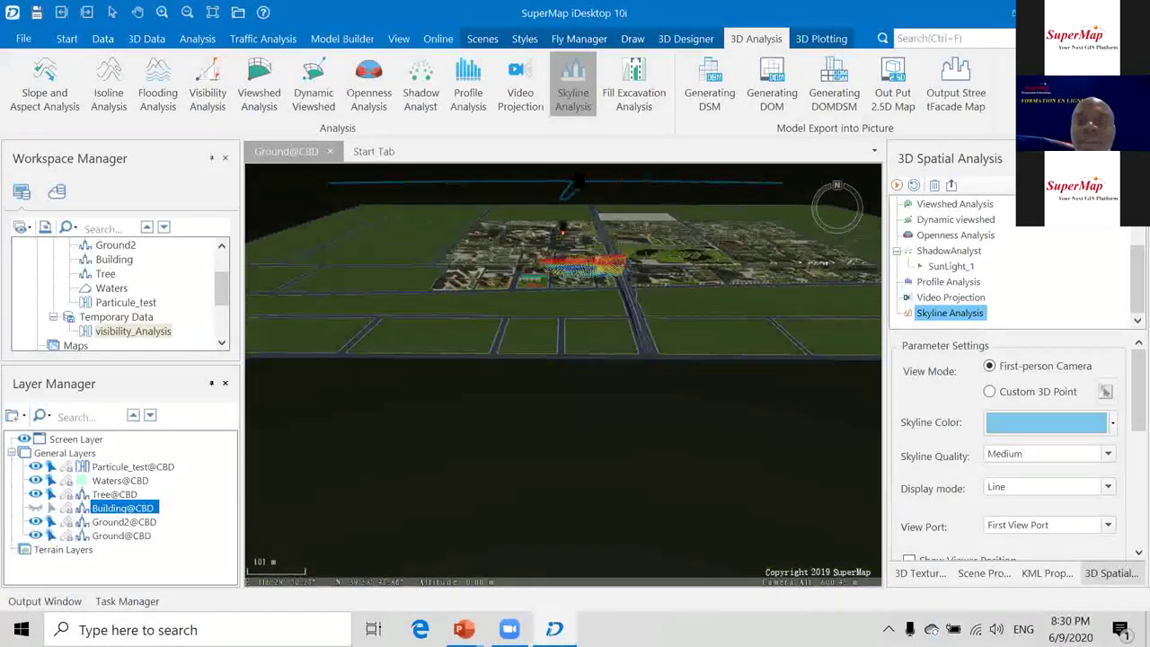
# Delete the skyline result from the 3D spatial analysis and show the Building@CBD layer again.
pyautogui.click(935, 184)
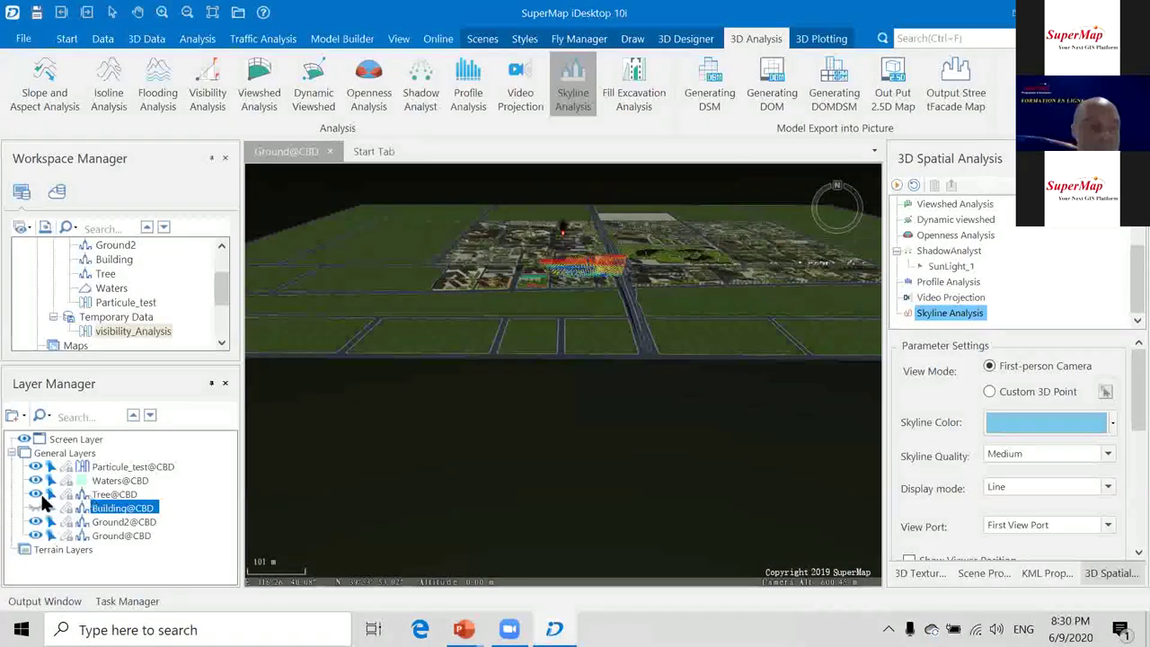
pyautogui.scroll(3, 549, 314)
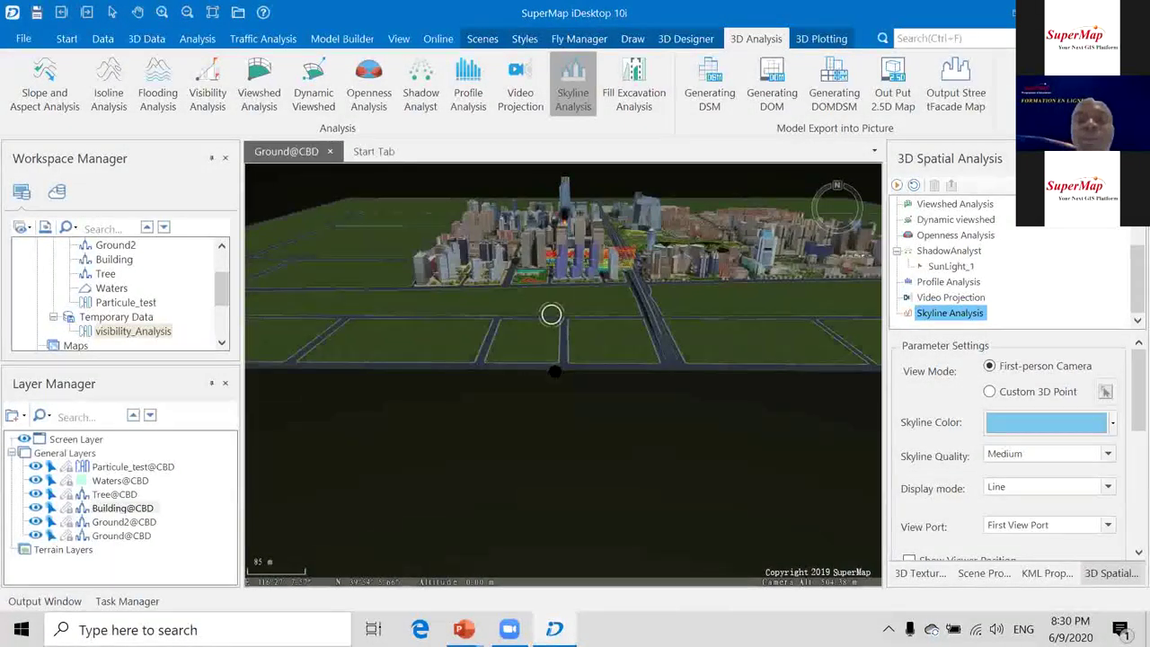
pyautogui.moveTo(554, 371); pyautogui.dragTo(555, 353, button='middle')
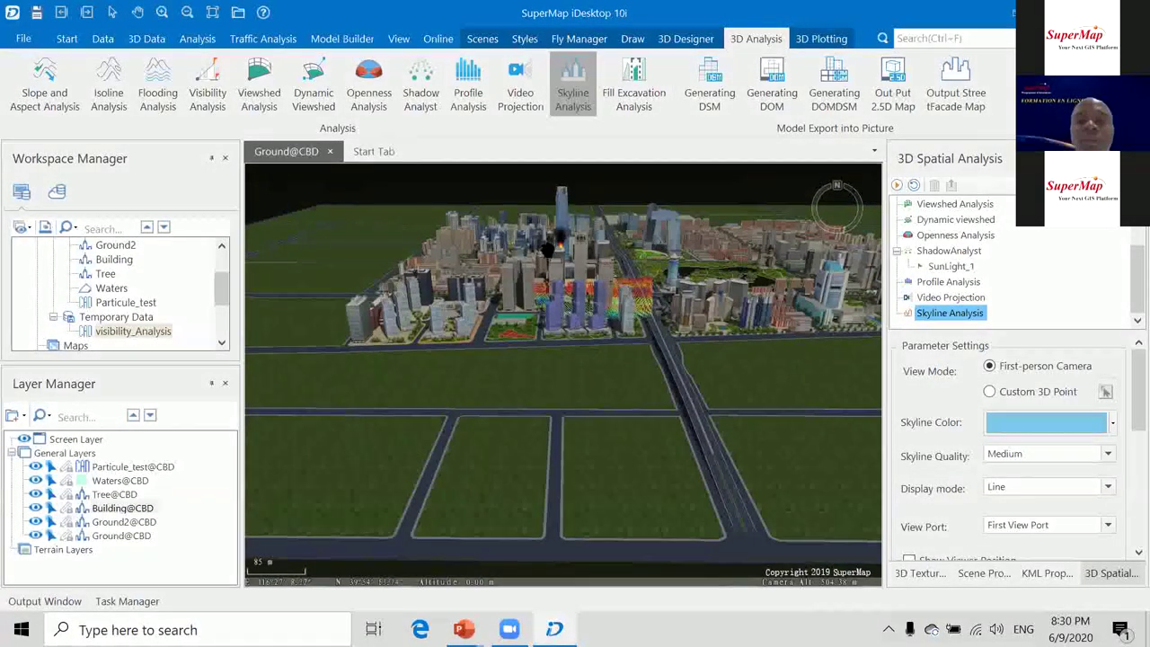
pyautogui.scroll(-3, 567, 326)
# Turn off the Visible option for the scene's sun and deselect the highlighted towers.
pyautogui.click(483, 39)
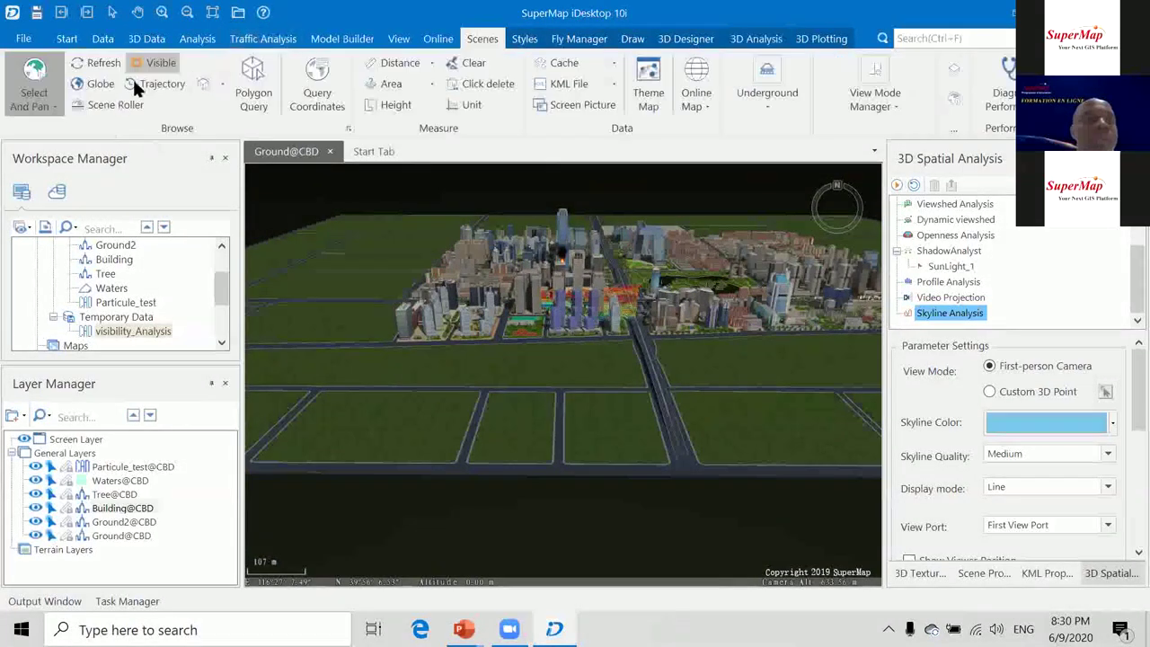
pyautogui.scroll(5, 554, 293)
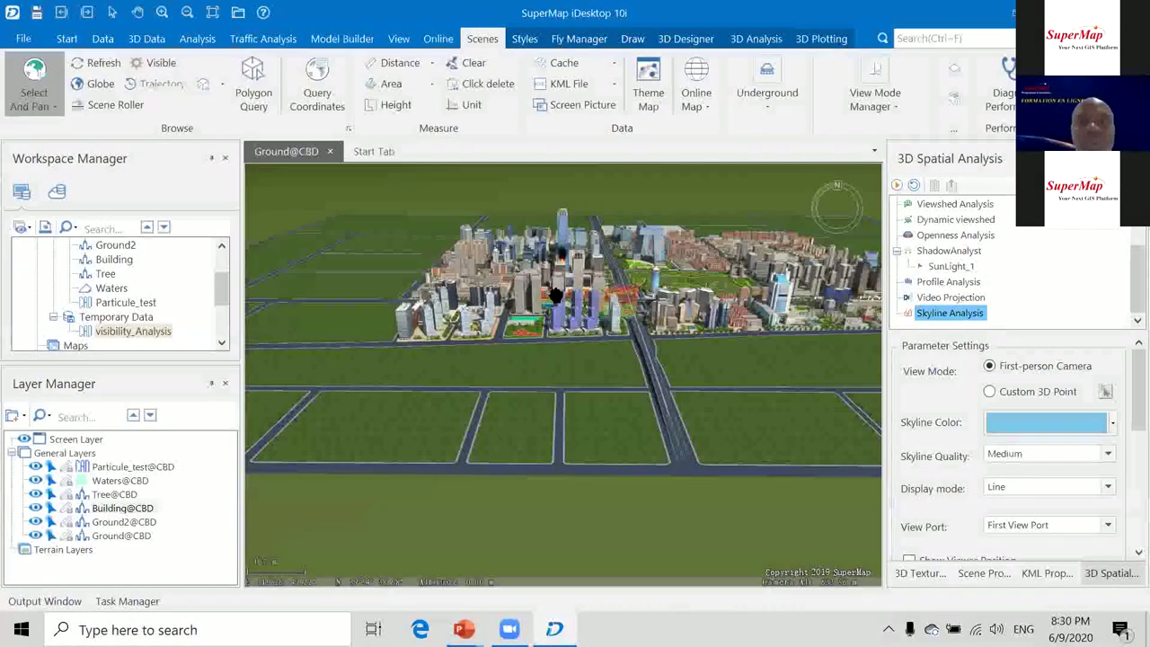
pyautogui.scroll(5, 554, 294)
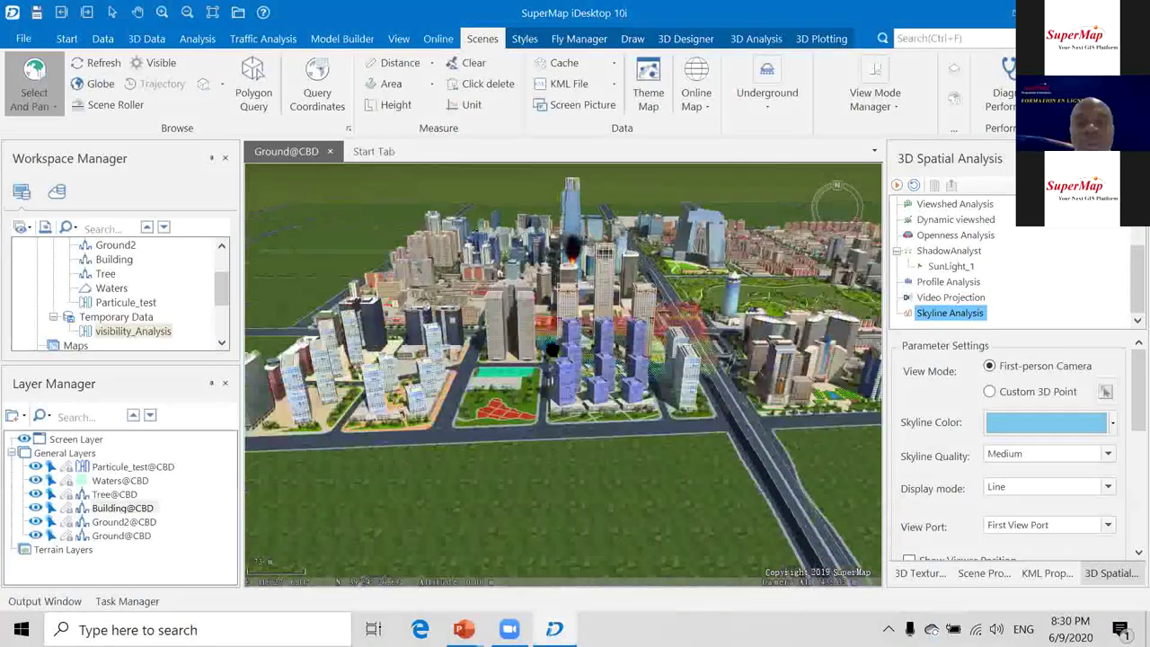
pyautogui.scroll(-1, 599, 242)
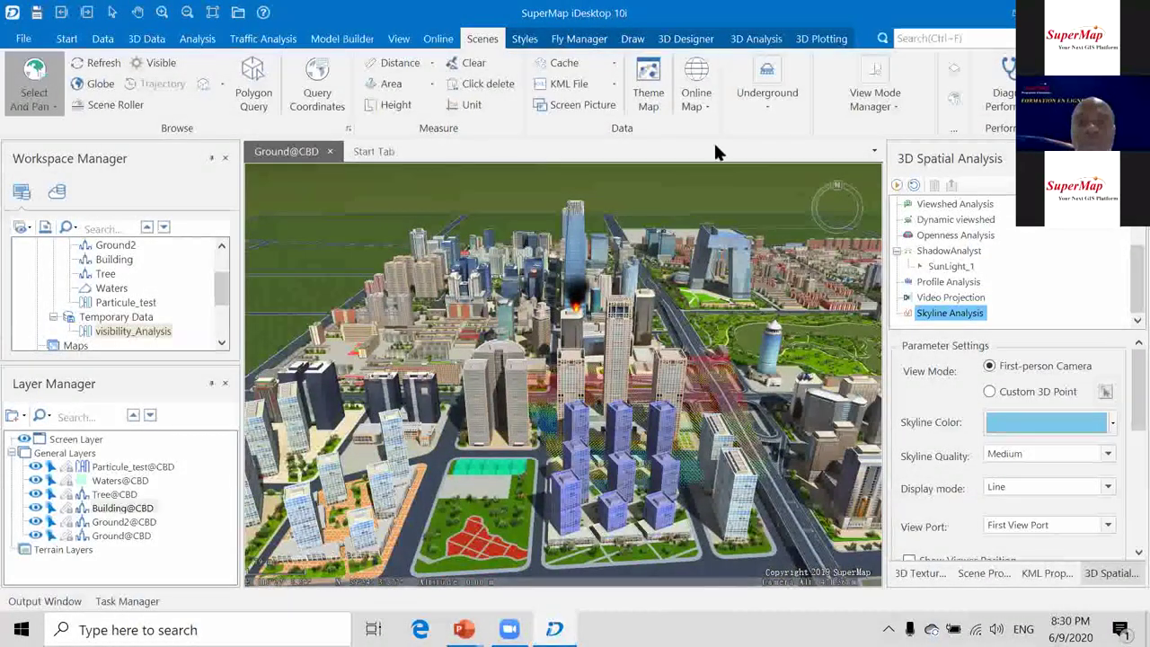
pyautogui.click(338, 350)
pyautogui.scroll(1, 579, 403)
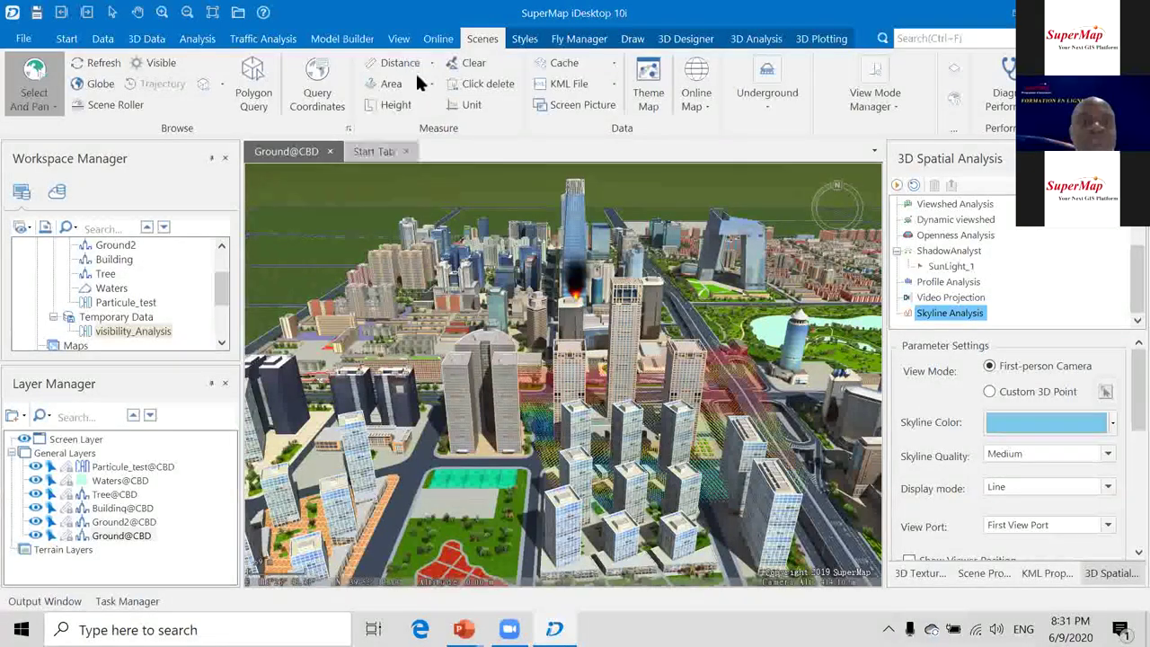
# Measure the height at the twin towers' base and on the near glass tower beside the park.
pyautogui.click(412, 105)
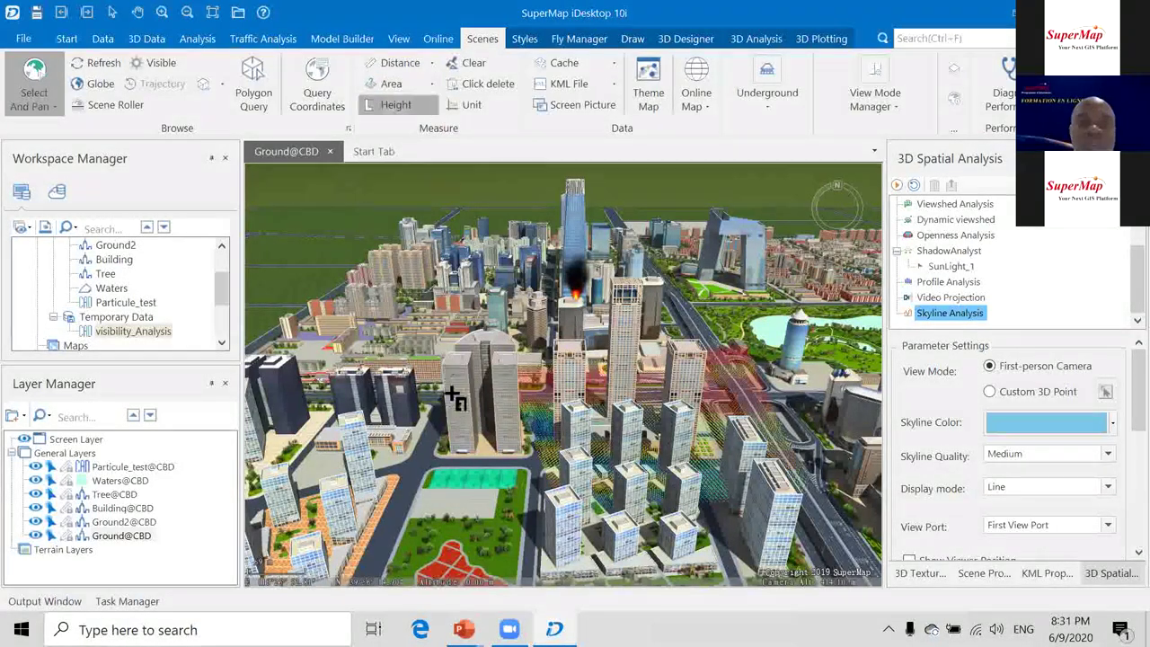
pyautogui.click(461, 461)
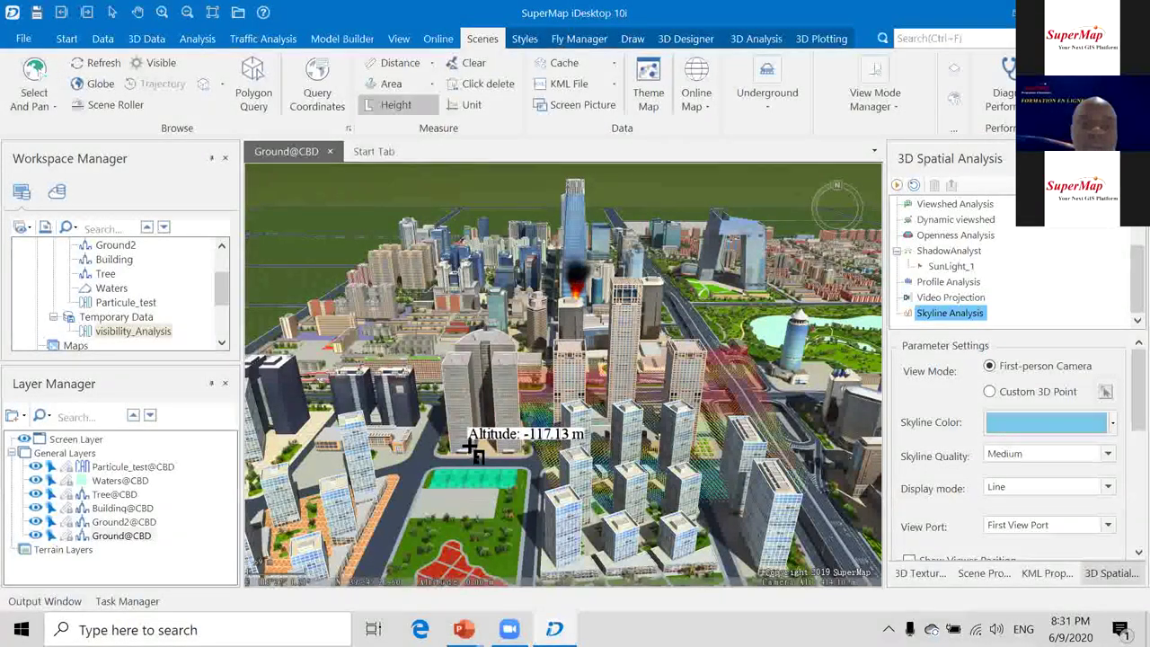
pyautogui.rightClick(481, 441)
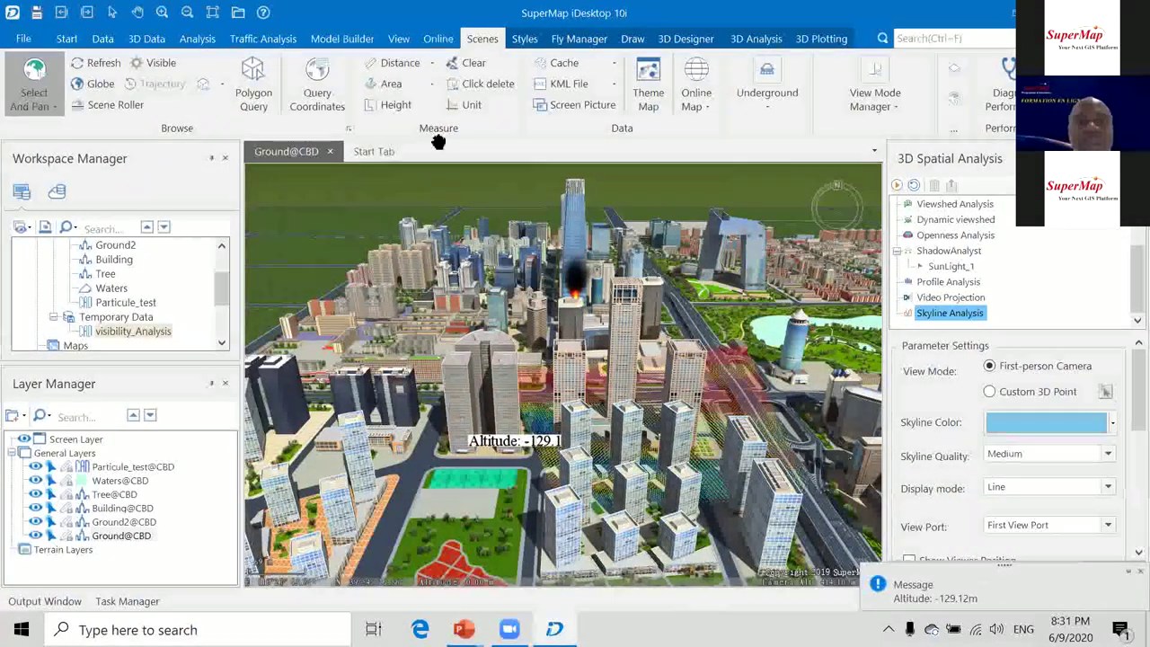
pyautogui.click(406, 109)
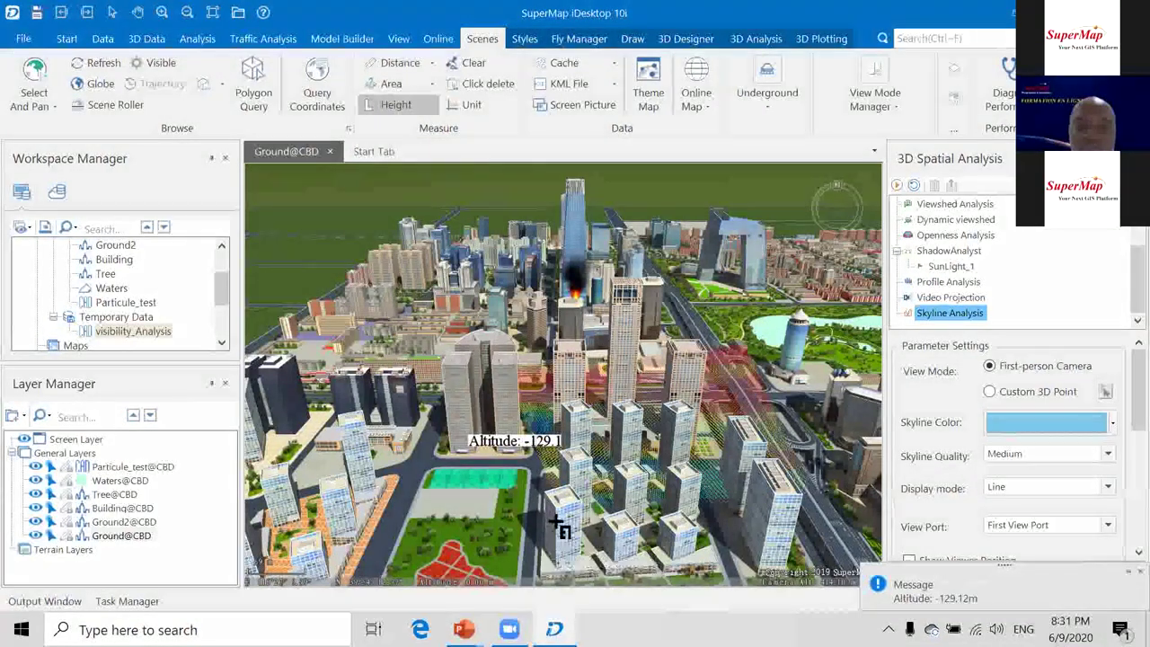
pyautogui.click(555, 521)
pyautogui.rightClick(559, 507)
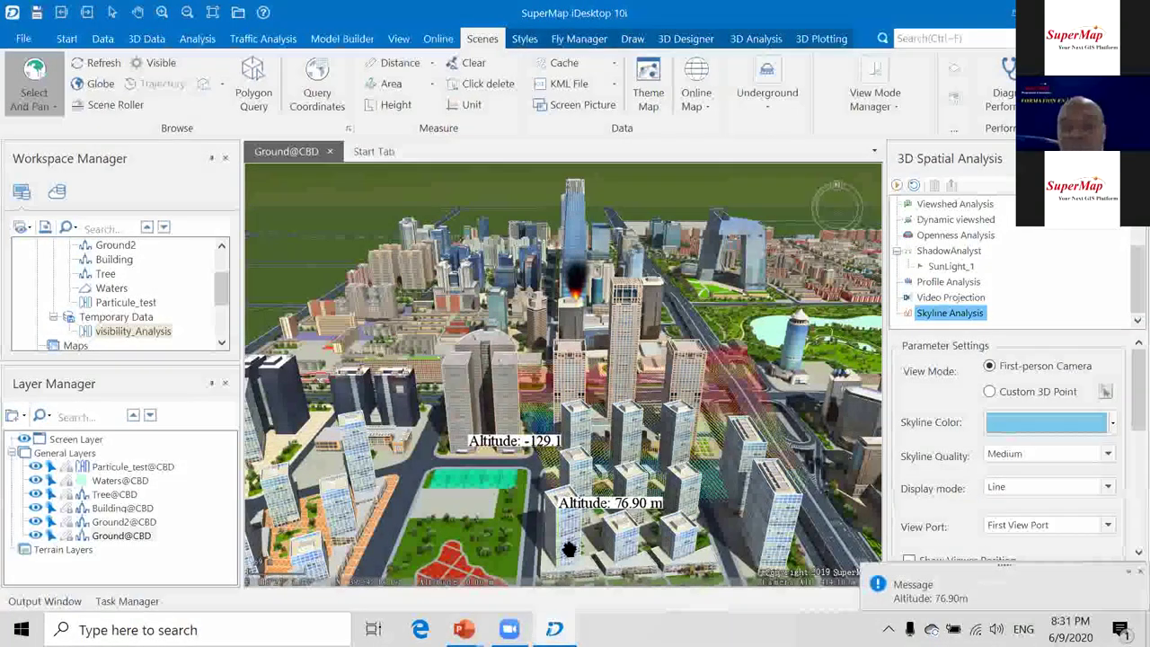
pyautogui.scroll(5, 571, 539)
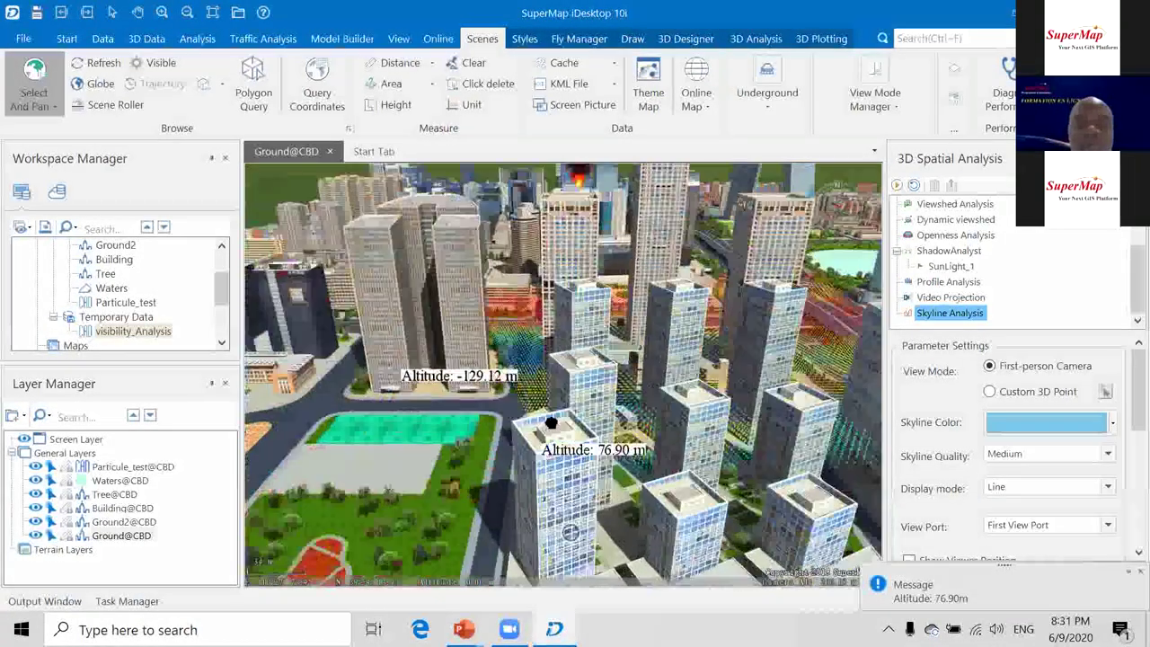
pyautogui.scroll(5, 555, 438)
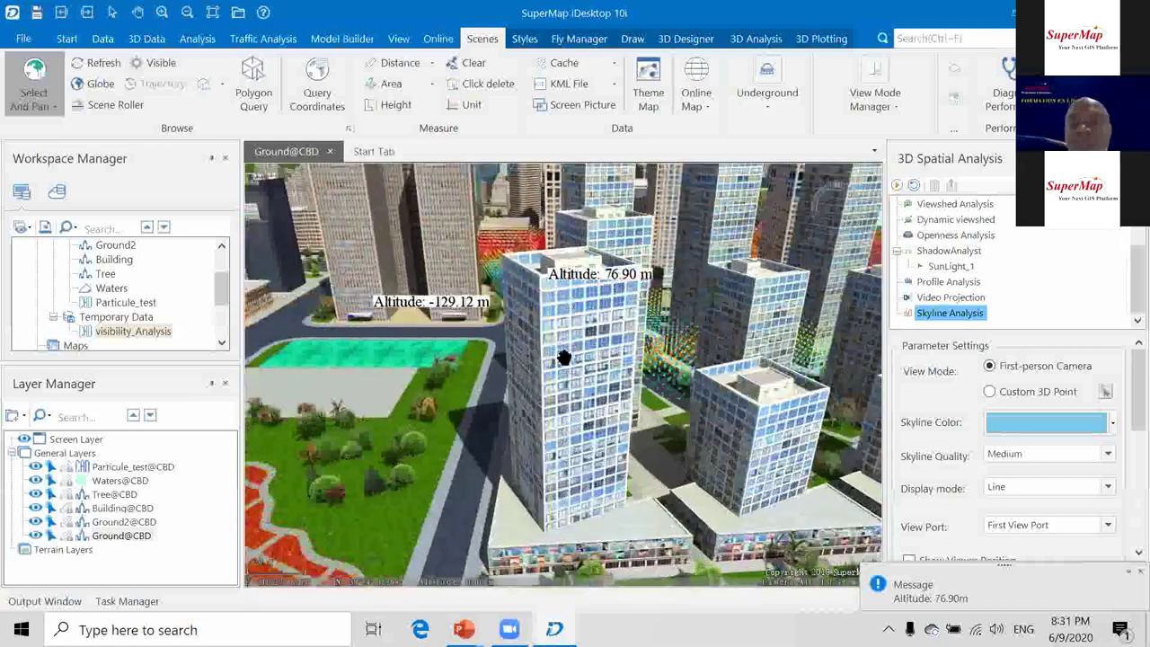
pyautogui.scroll(-2, 558, 366)
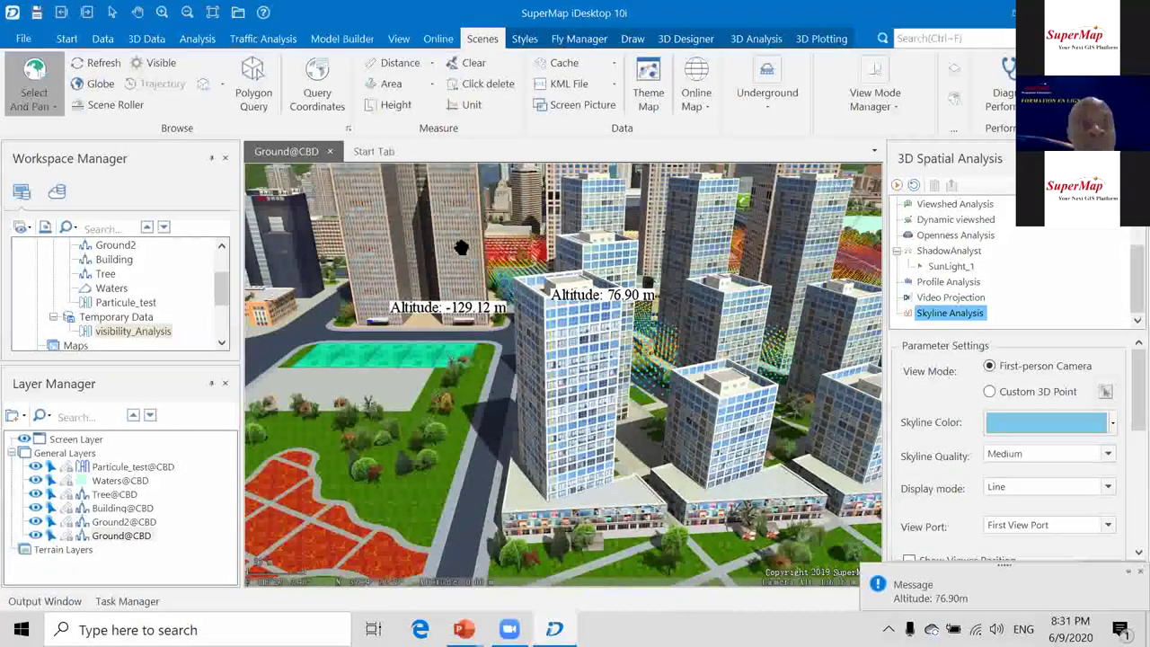
pyautogui.scroll(-2, 392, 209)
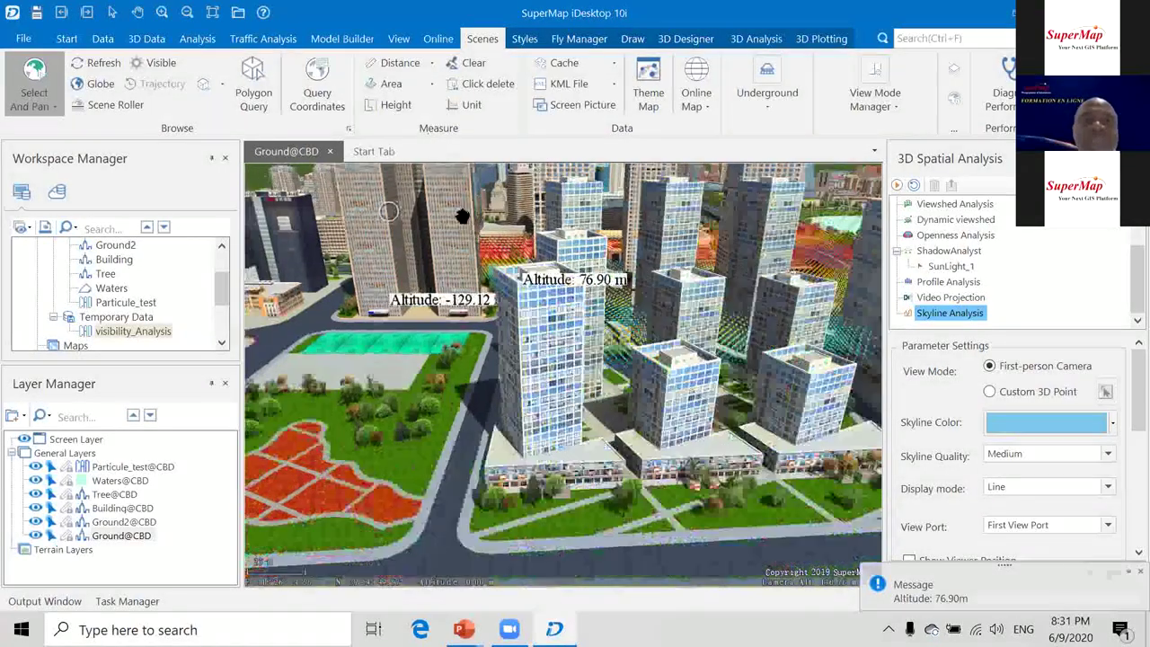
pyautogui.moveTo(474, 234); pyautogui.dragTo(482, 304, button='middle')
pyautogui.scroll(3, 483, 303)
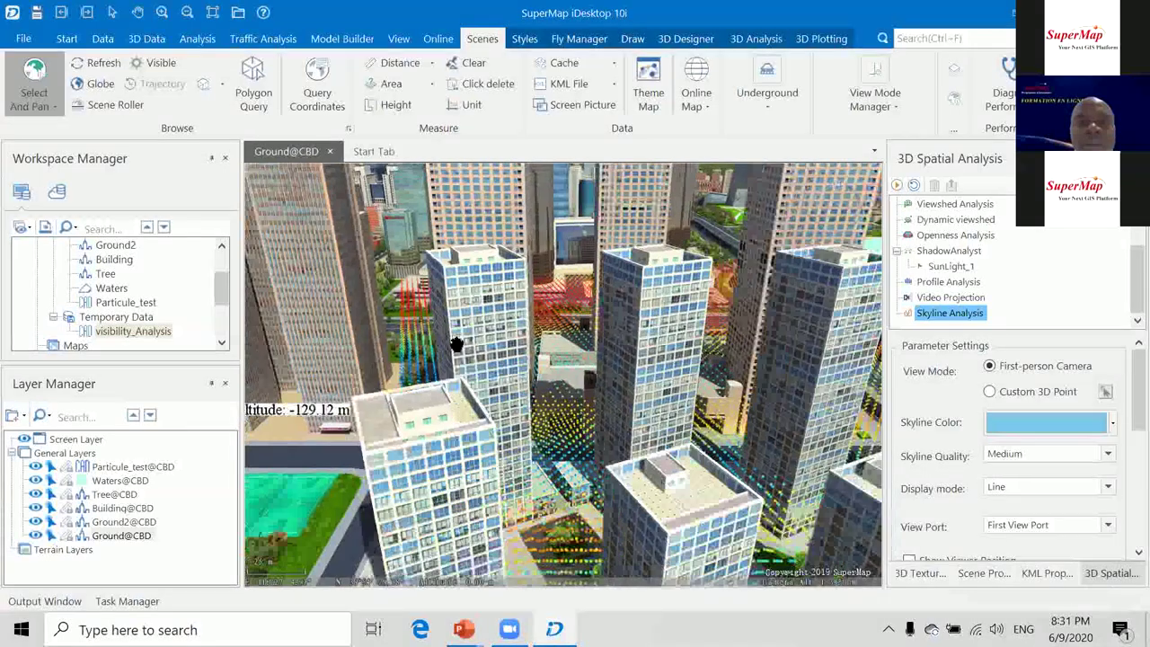
# Measure the area of a four-sided plot enclosing the park's red patch.
pyautogui.moveTo(457, 341); pyautogui.dragTo(637, 288)
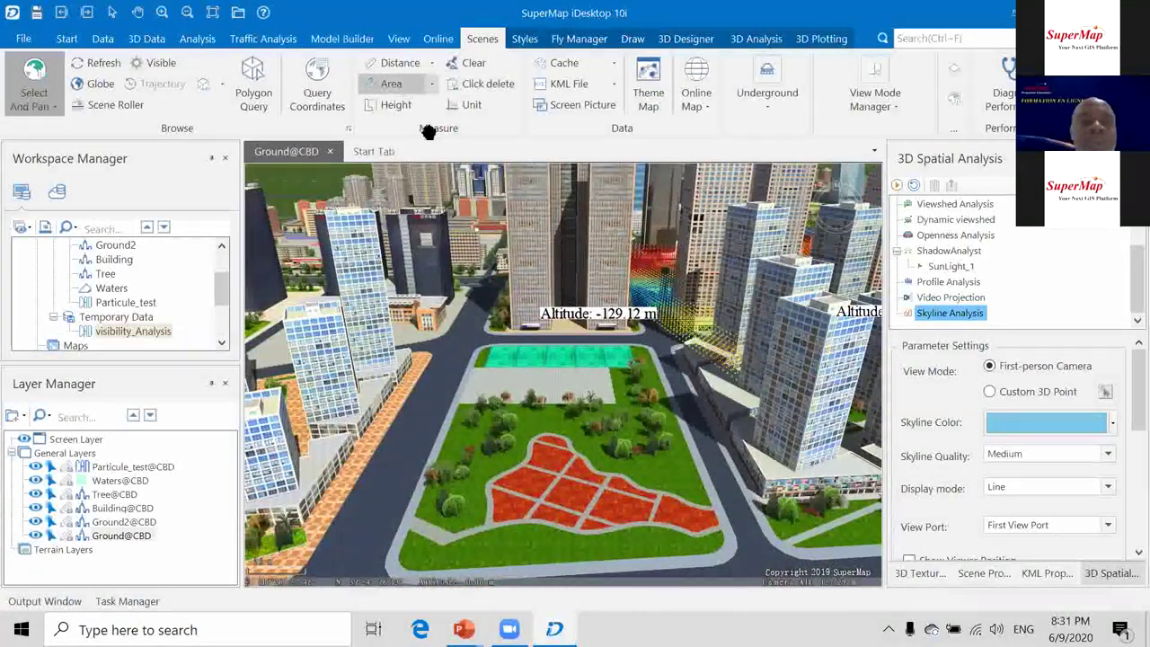
pyautogui.click(392, 83)
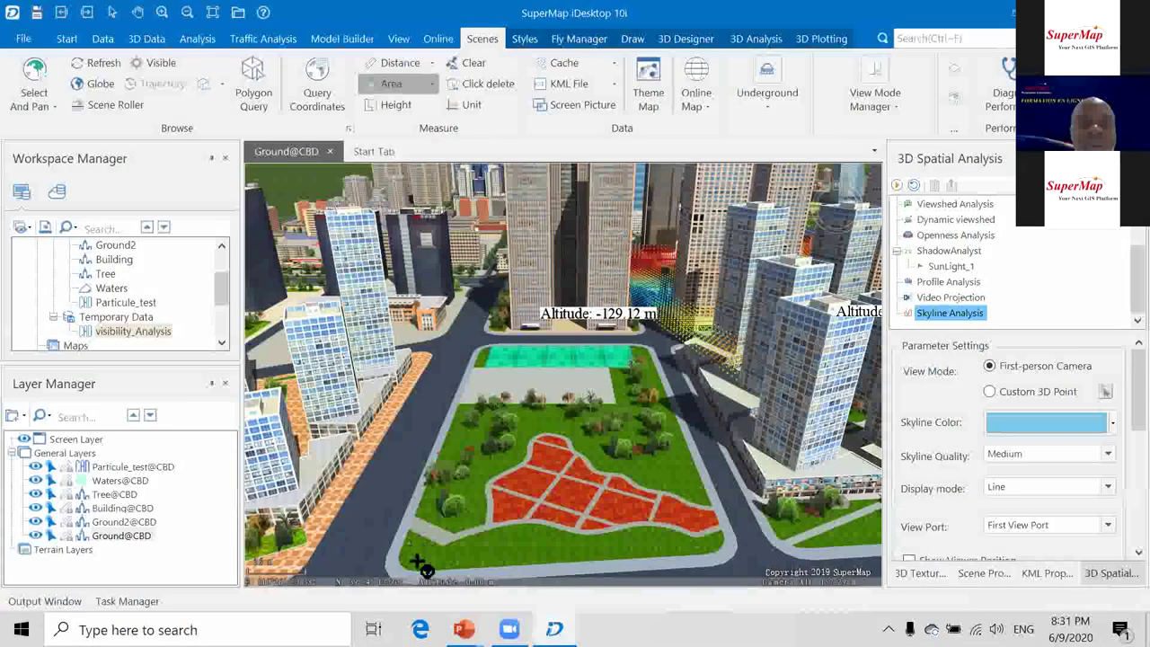
pyautogui.click(714, 539)
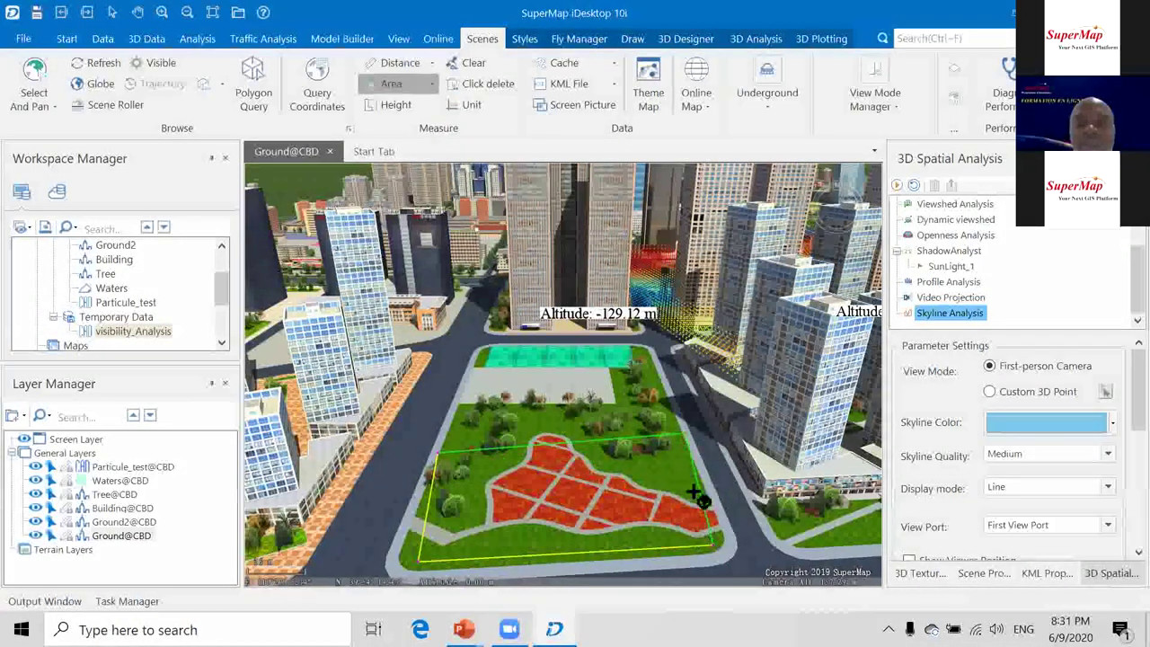
pyautogui.rightClick(765, 466)
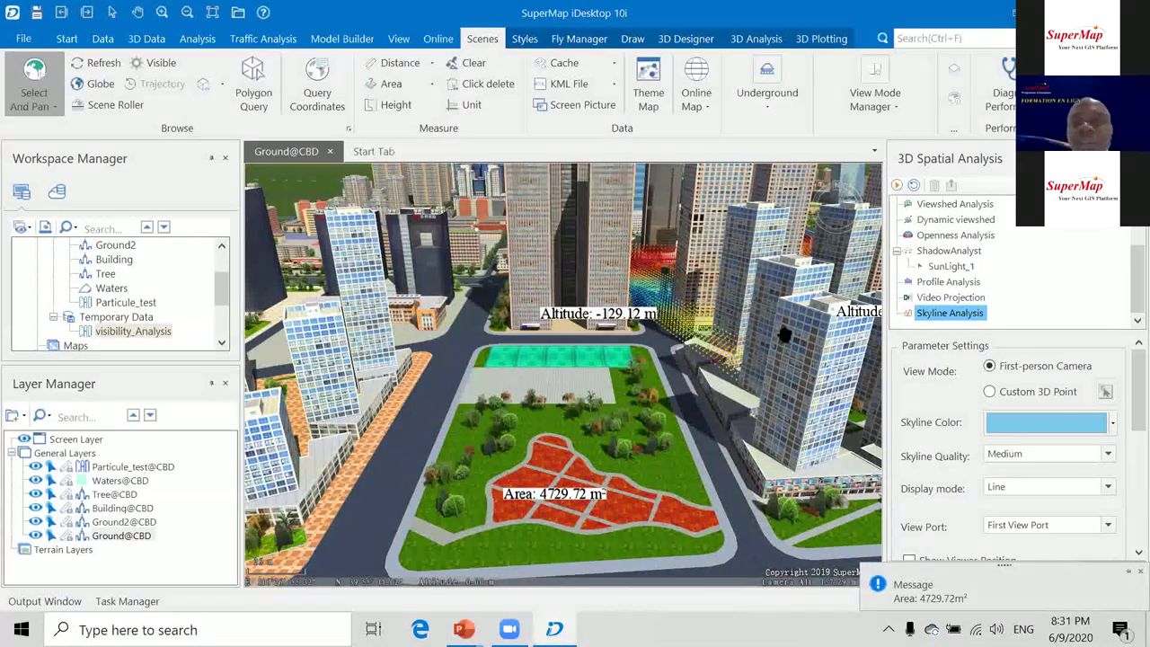
pyautogui.scroll(1, 508, 435)
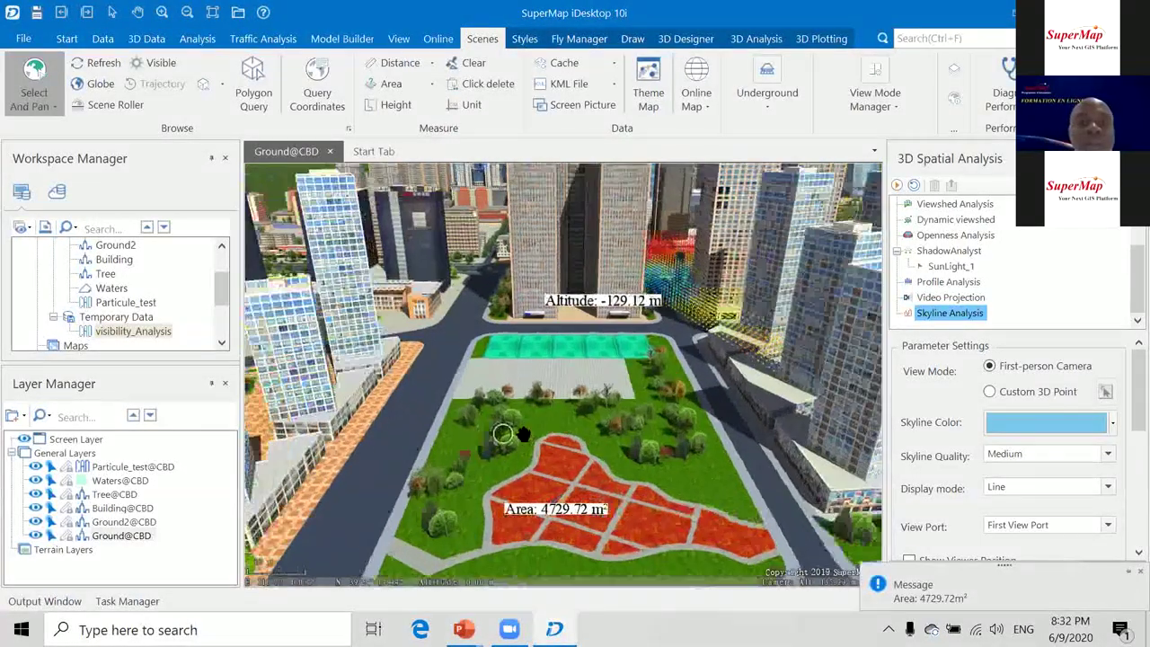
pyautogui.scroll(3, 523, 435)
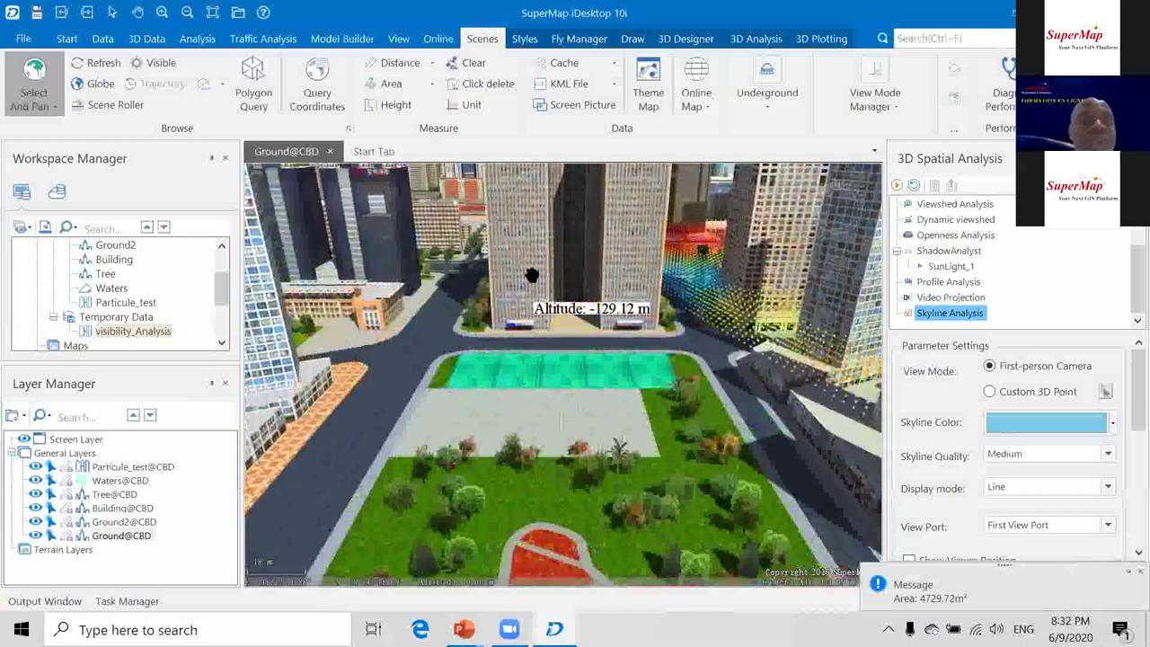
pyautogui.scroll(1, 646, 314)
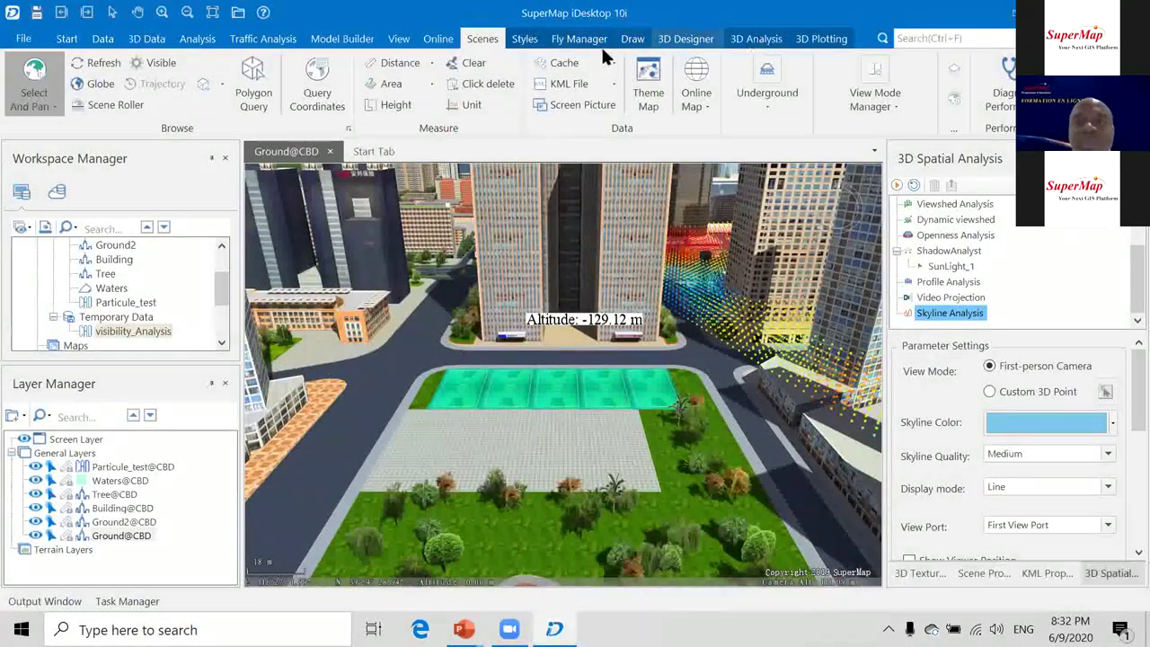
# Open the DEM datasource from the 3DScene folder and expand its list of datasets.
pyautogui.click(756, 38)
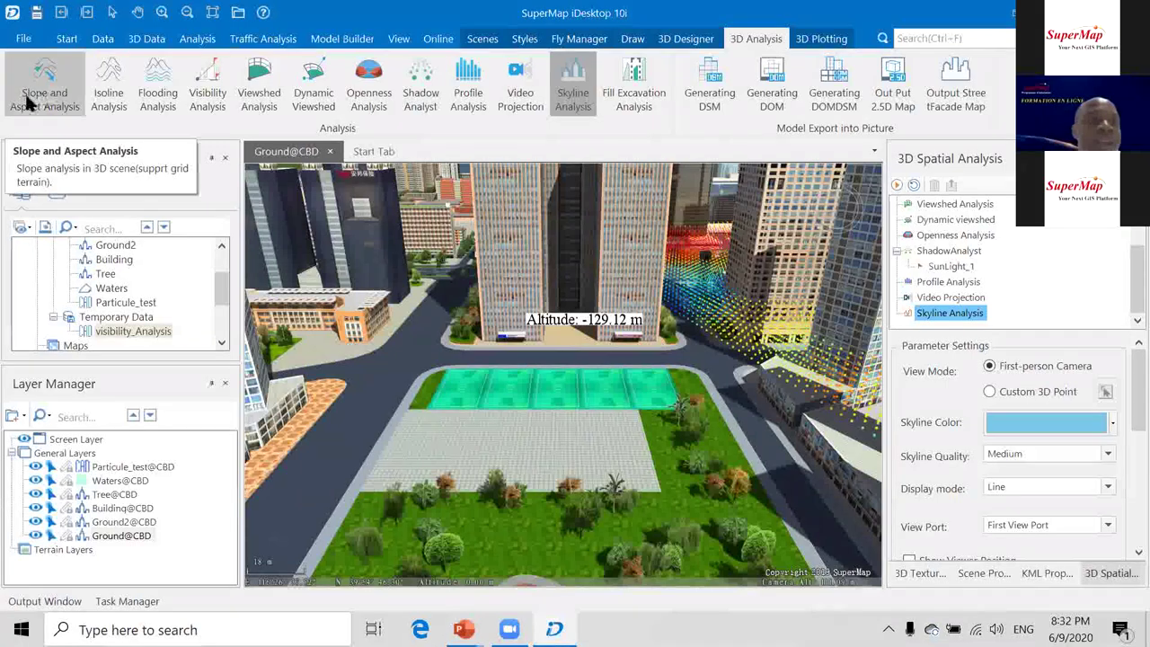
pyautogui.click(108, 94)
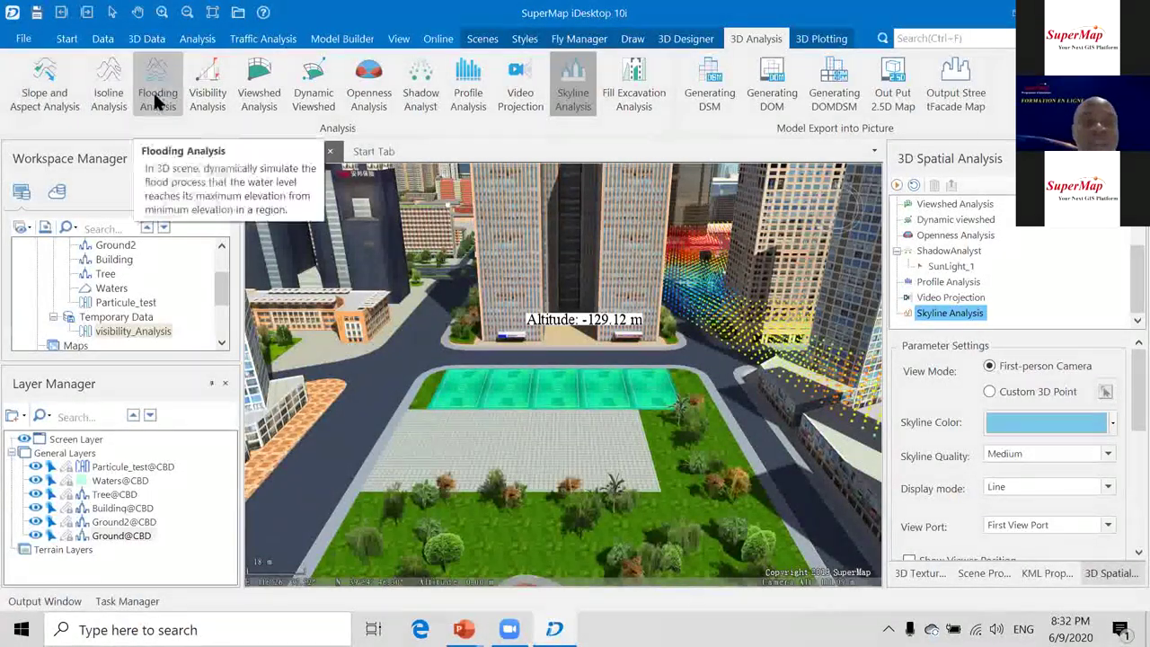
pyautogui.scroll(2, 115, 303)
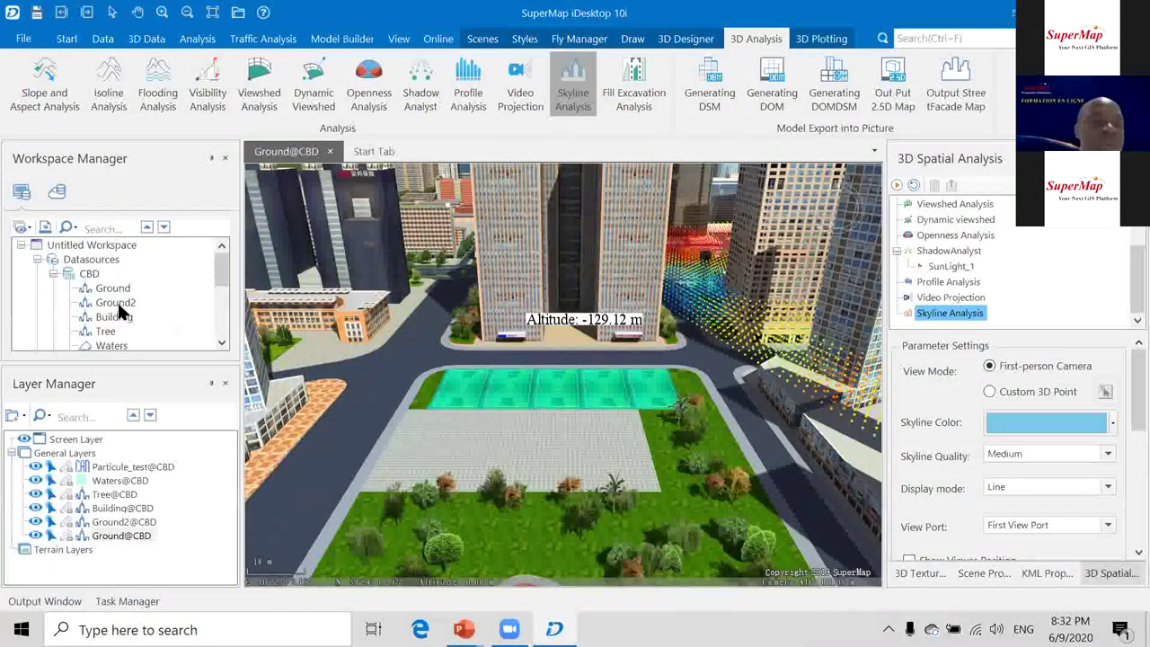
pyautogui.scroll(-4, 117, 300)
pyautogui.scroll(4, 118, 298)
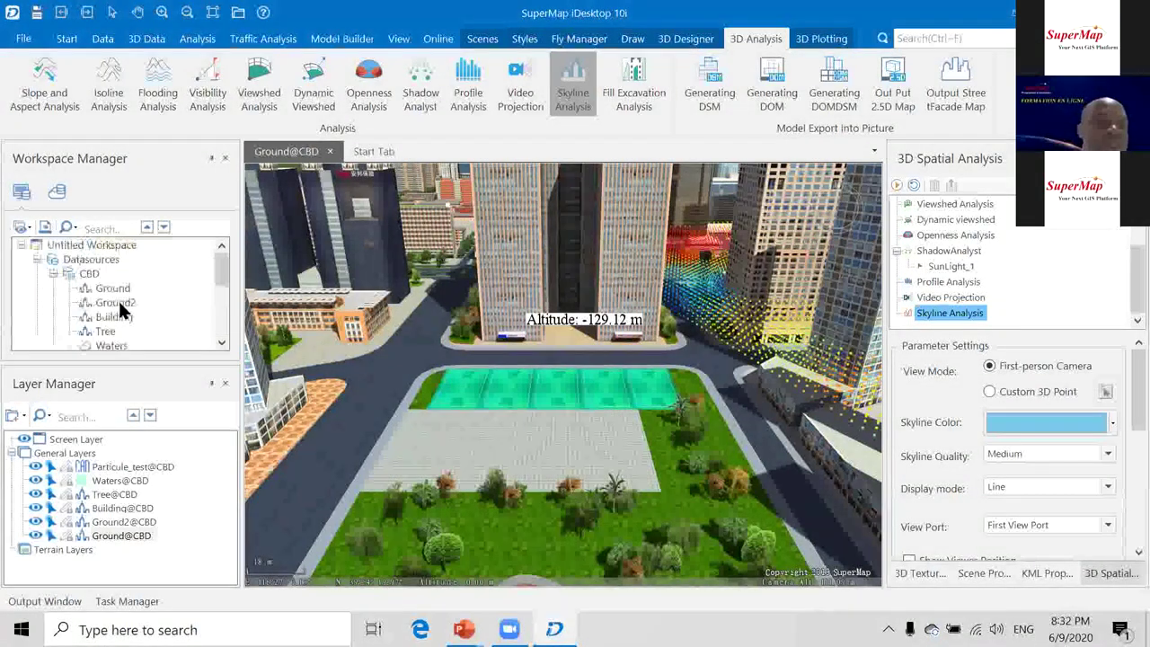
pyautogui.click(81, 260)
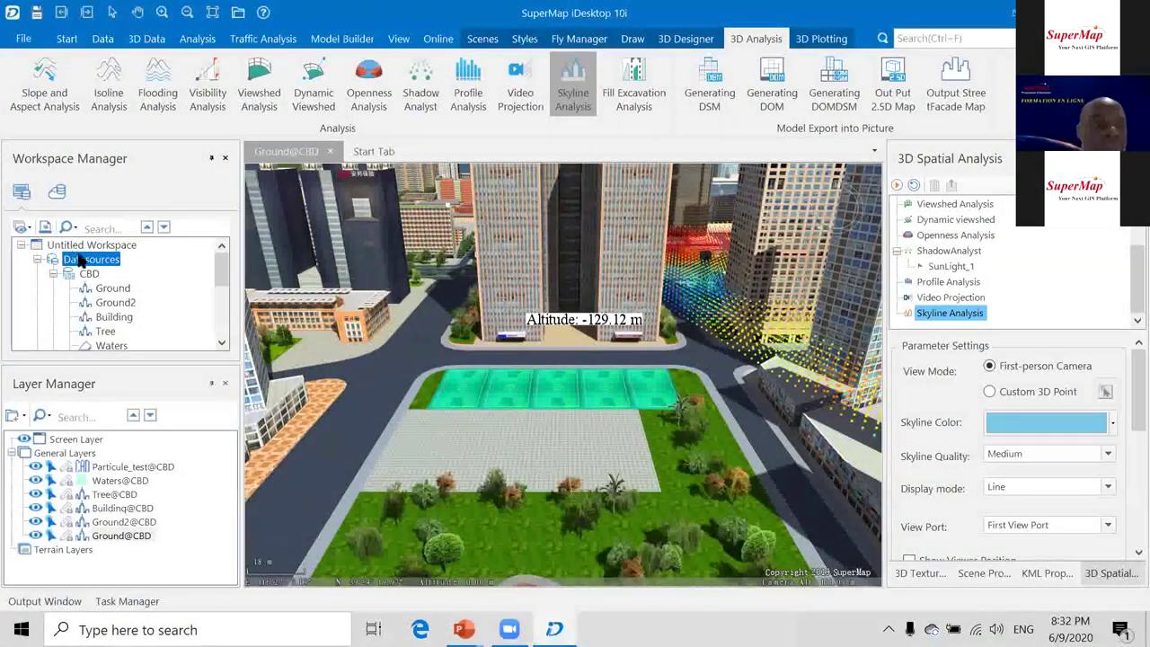
pyautogui.rightClick(80, 259)
pyautogui.click(126, 264)
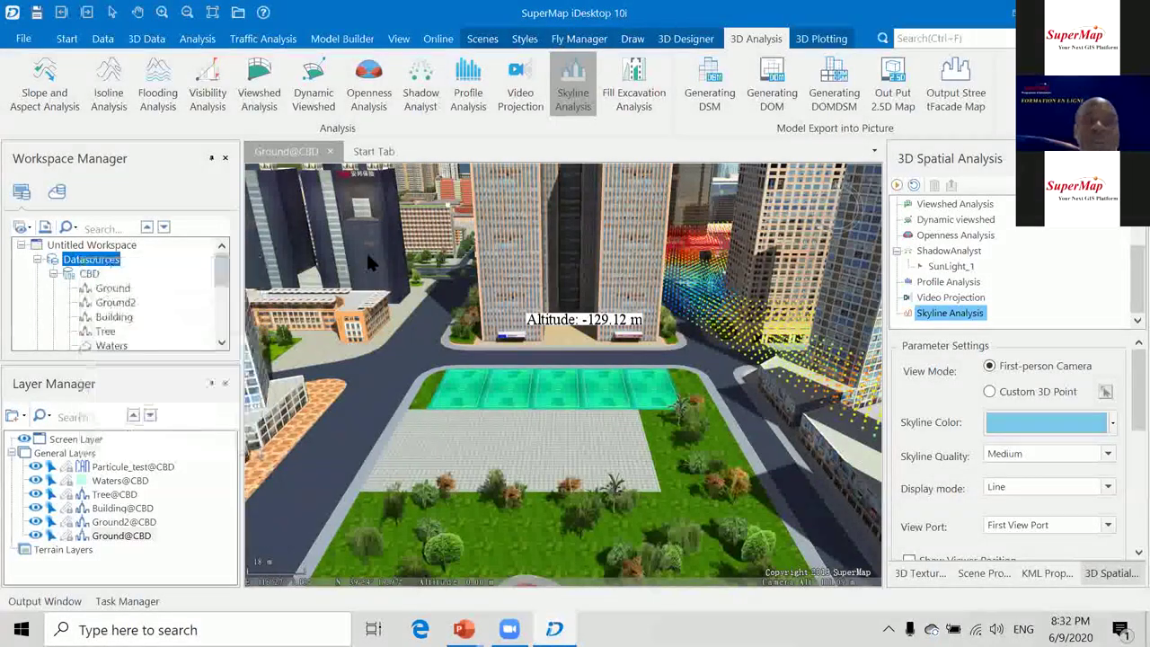
pyautogui.click(454, 209)
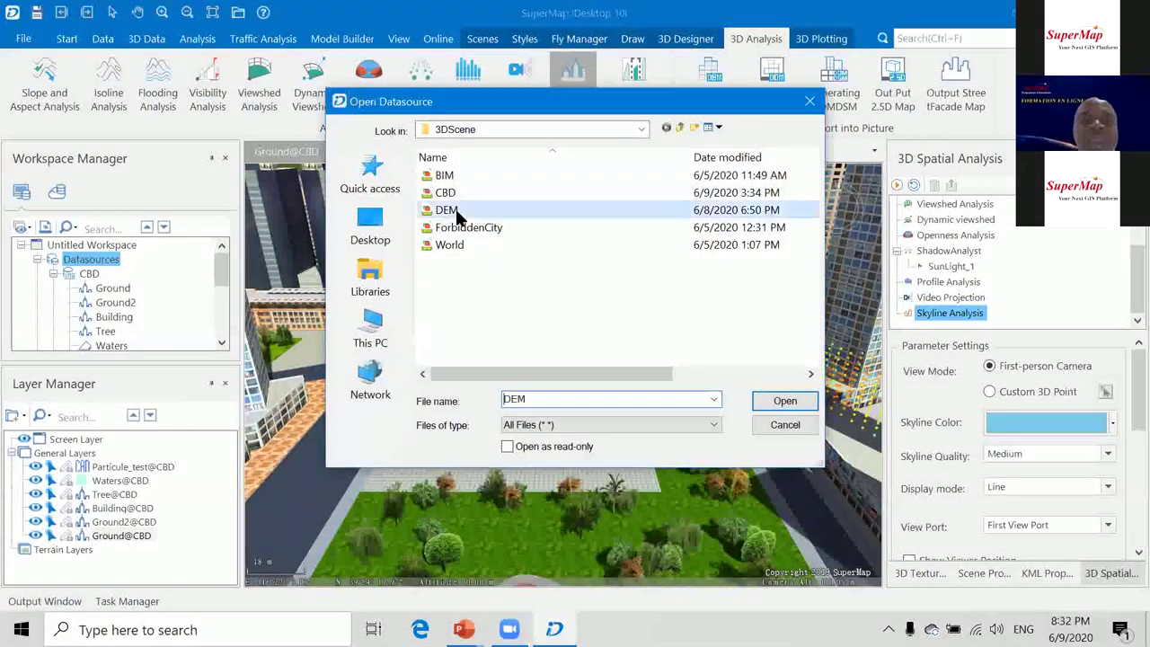
pyautogui.click(781, 401)
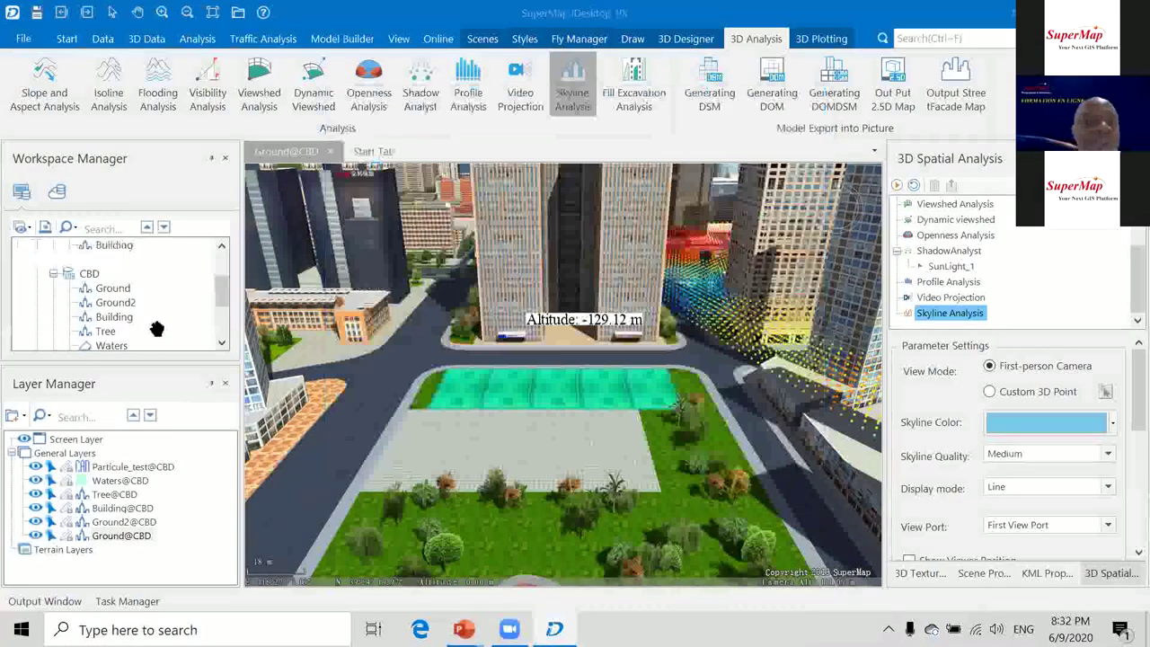
pyautogui.scroll(-1, 99, 315)
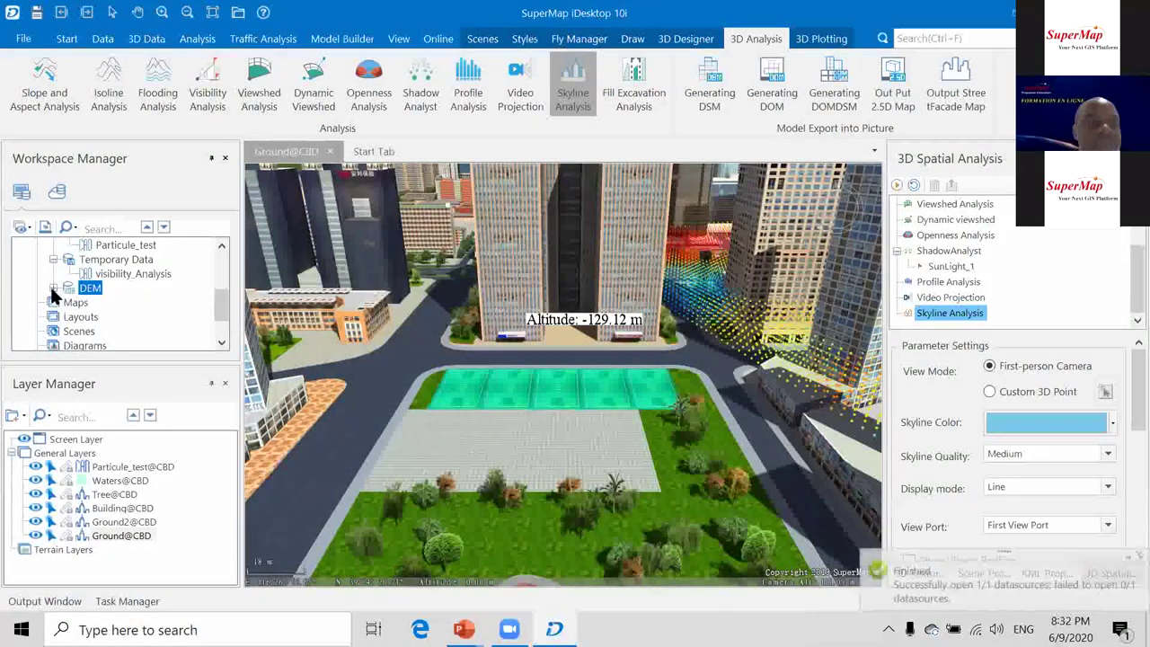
pyautogui.doubleClick(113, 283)
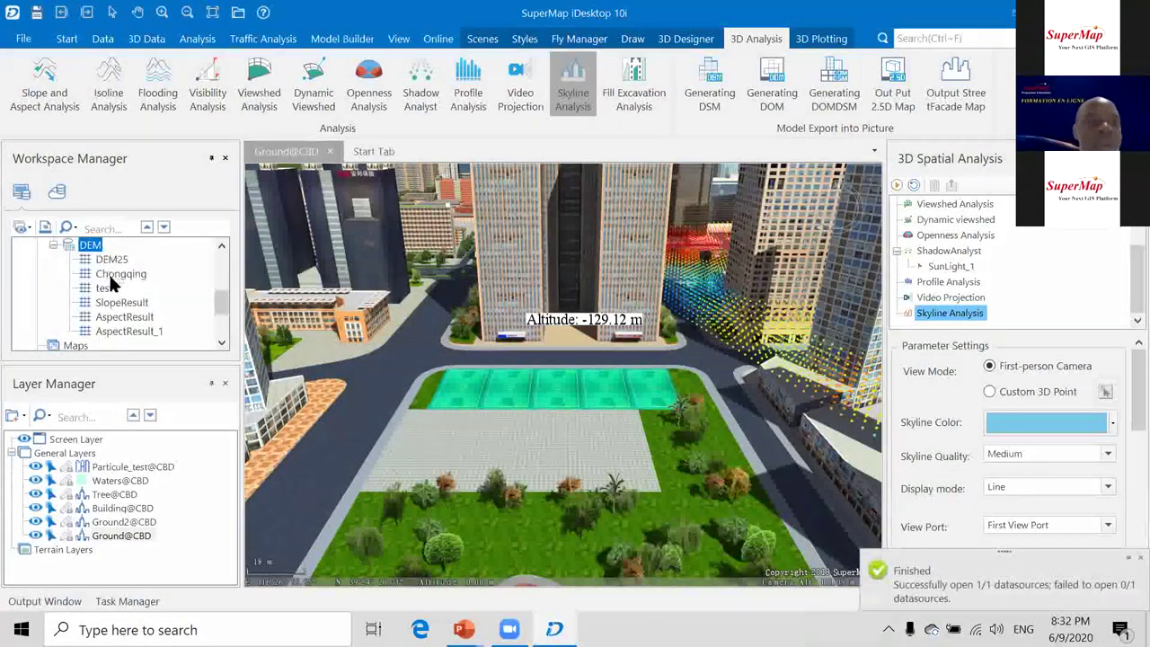
# Add the DEM25 dataset to a new spherical scene as both a general layer and a terrain layer.
pyautogui.rightClick(319, 153)
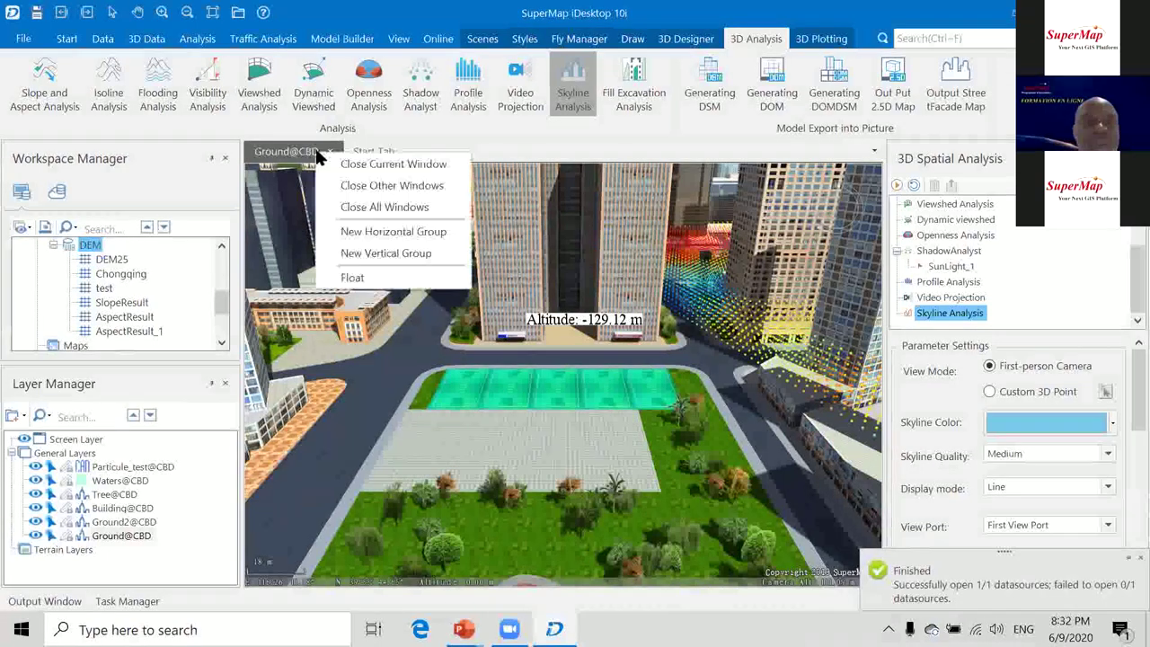
pyautogui.click(138, 309)
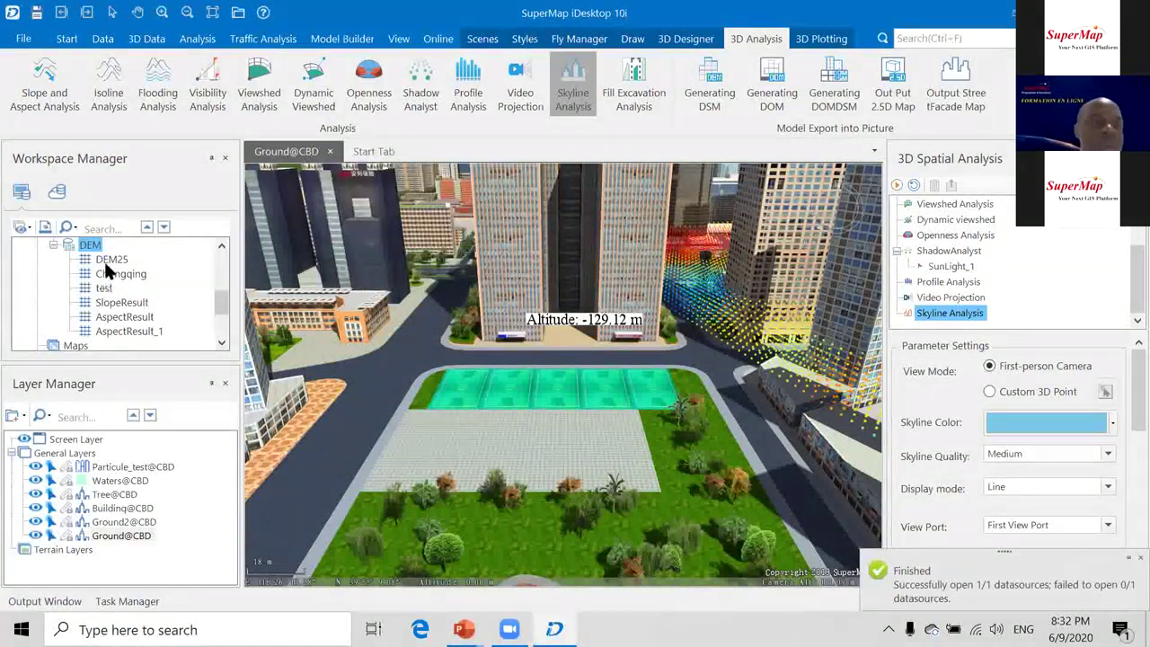
pyautogui.click(107, 259)
pyautogui.rightClick(108, 258)
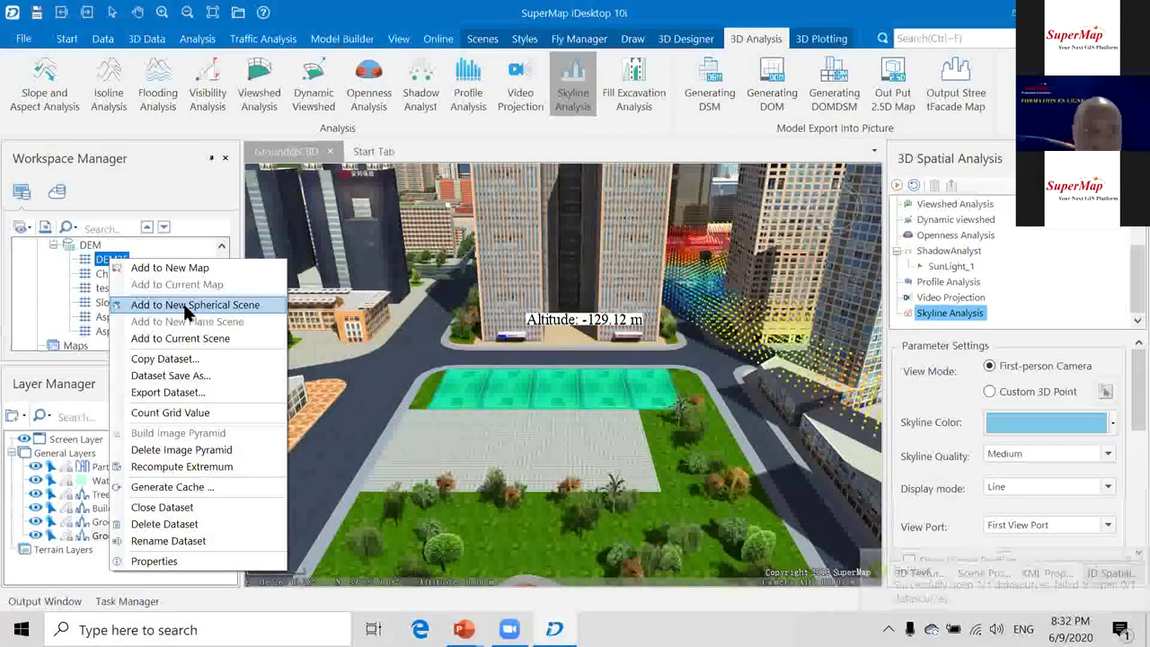
pyautogui.click(186, 305)
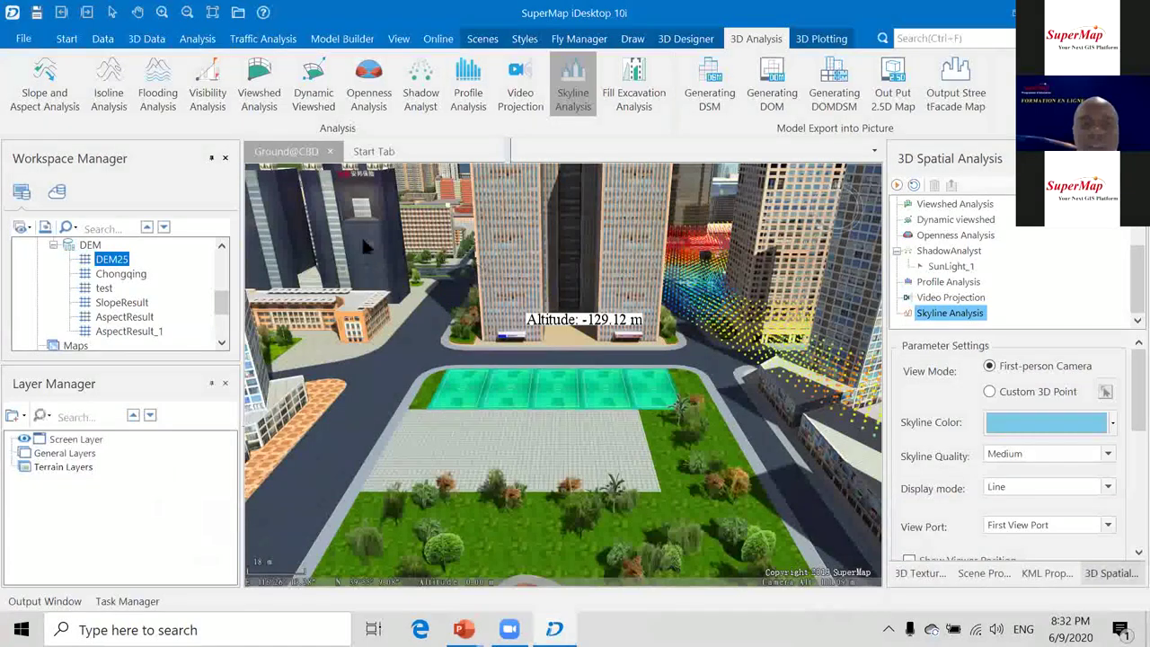
pyautogui.click(402, 301)
pyautogui.click(647, 351)
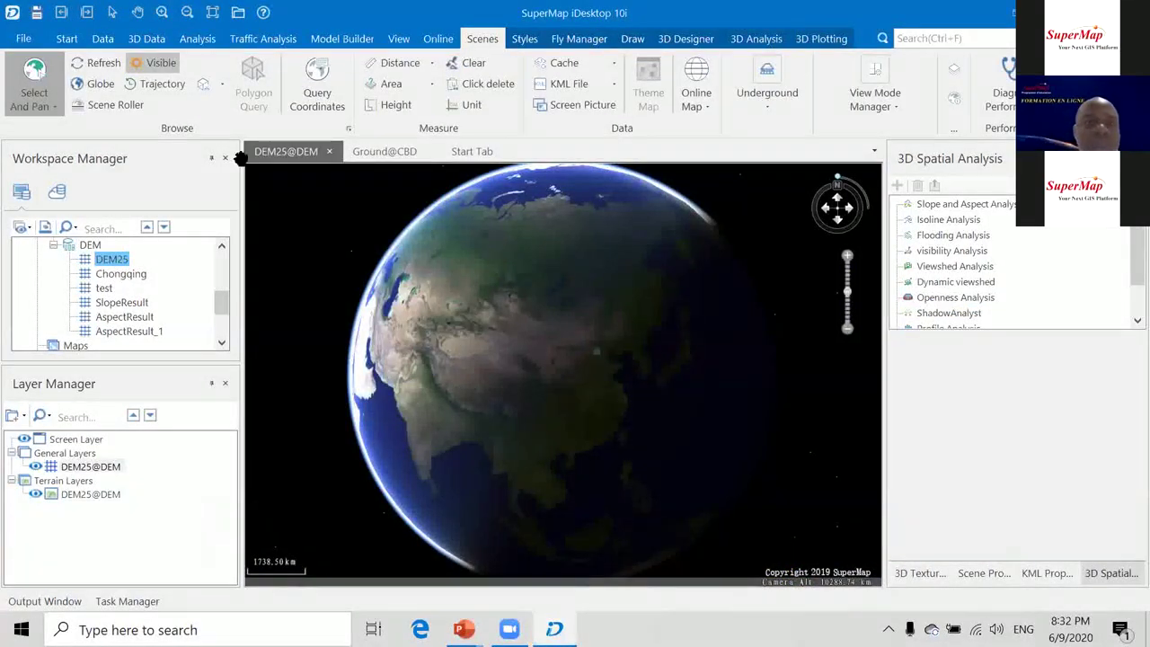
# Turn off the scene's sun and bring the DEM25@DEM layer into a tilted close-up of its mountain ridge.
pyautogui.rightClick(75, 466)
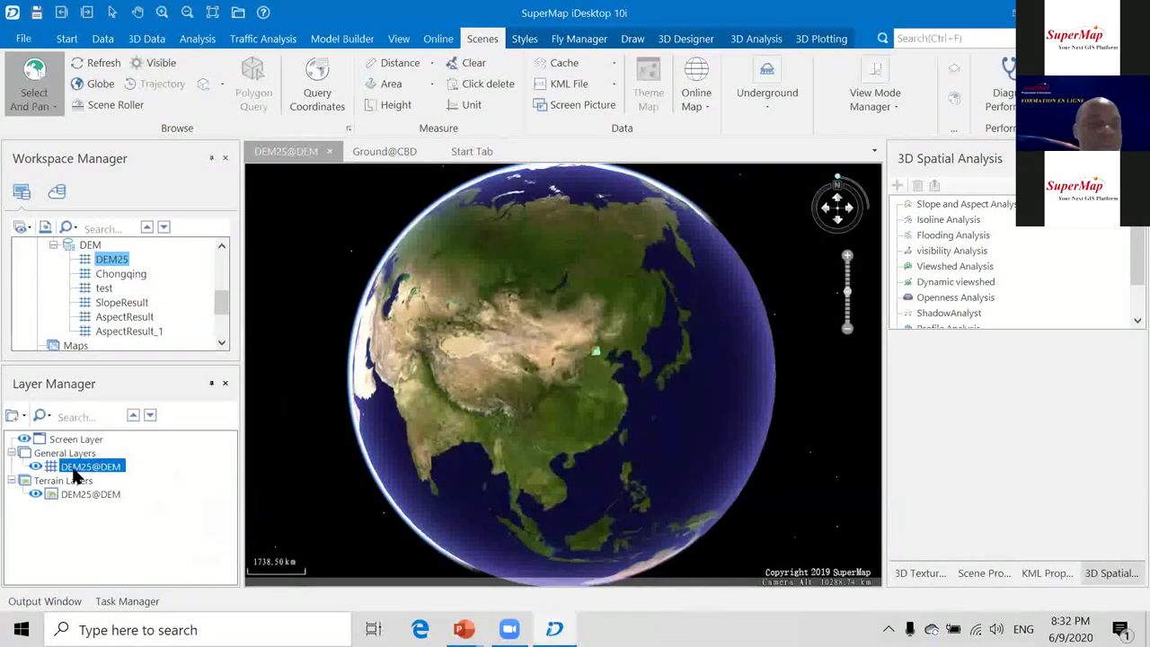
pyautogui.click(136, 442)
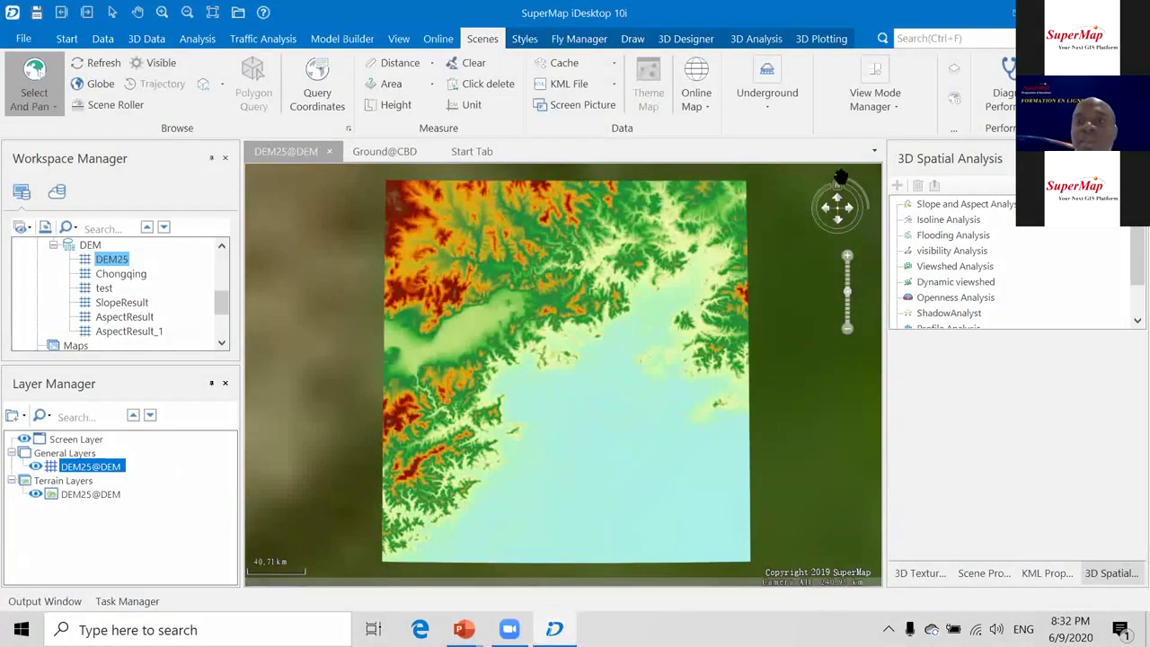
pyautogui.moveTo(854, 184); pyautogui.dragTo(865, 208)
pyautogui.scroll(5, 503, 310)
pyautogui.scroll(4, 488, 318)
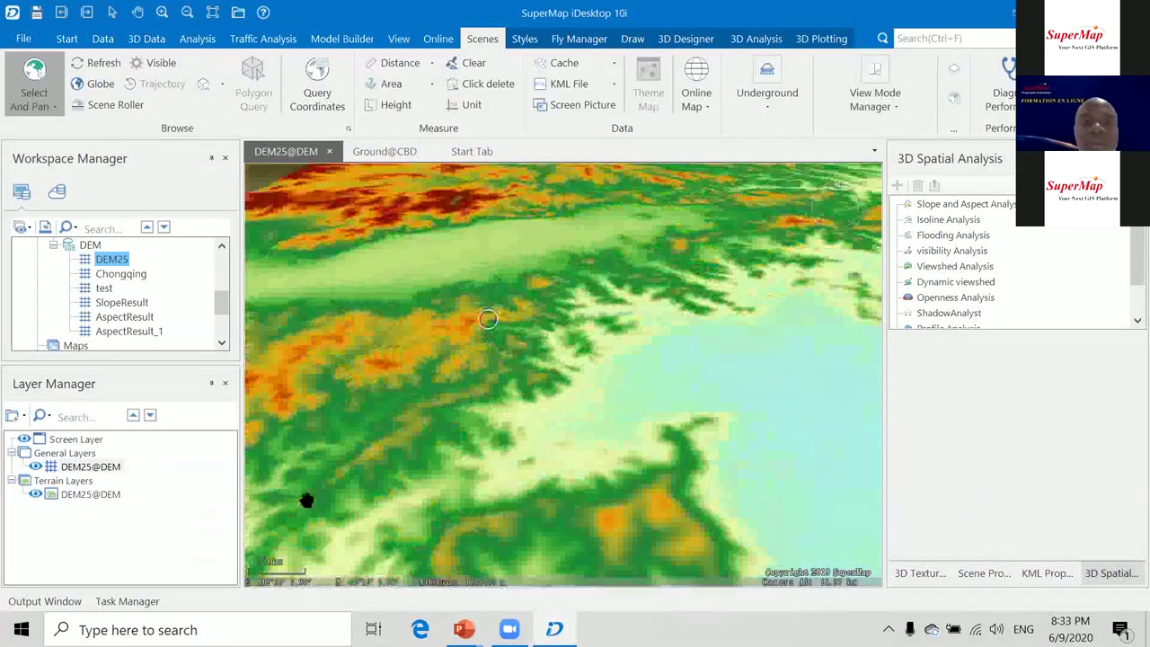
pyautogui.moveTo(358, 456); pyautogui.dragTo(477, 391, button='middle')
pyautogui.moveTo(395, 429); pyautogui.dragTo(527, 361, button='middle')
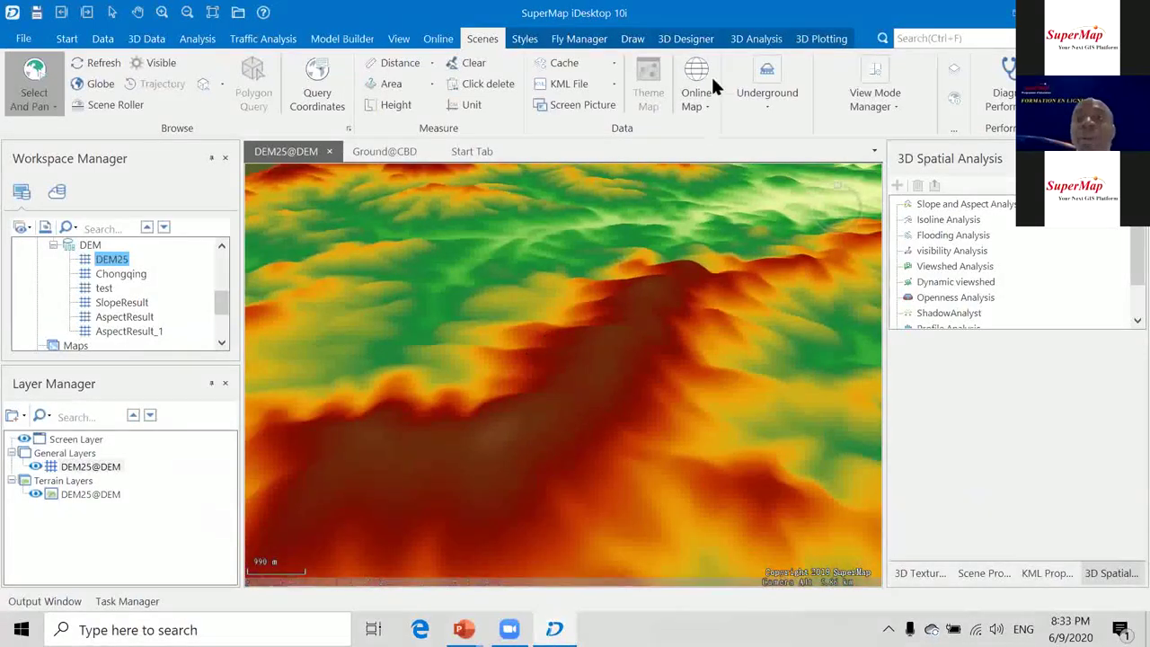
# Run a slope and aspect analysis on a four-sided polygon drawn over the mountain ridge.
pyautogui.click(756, 38)
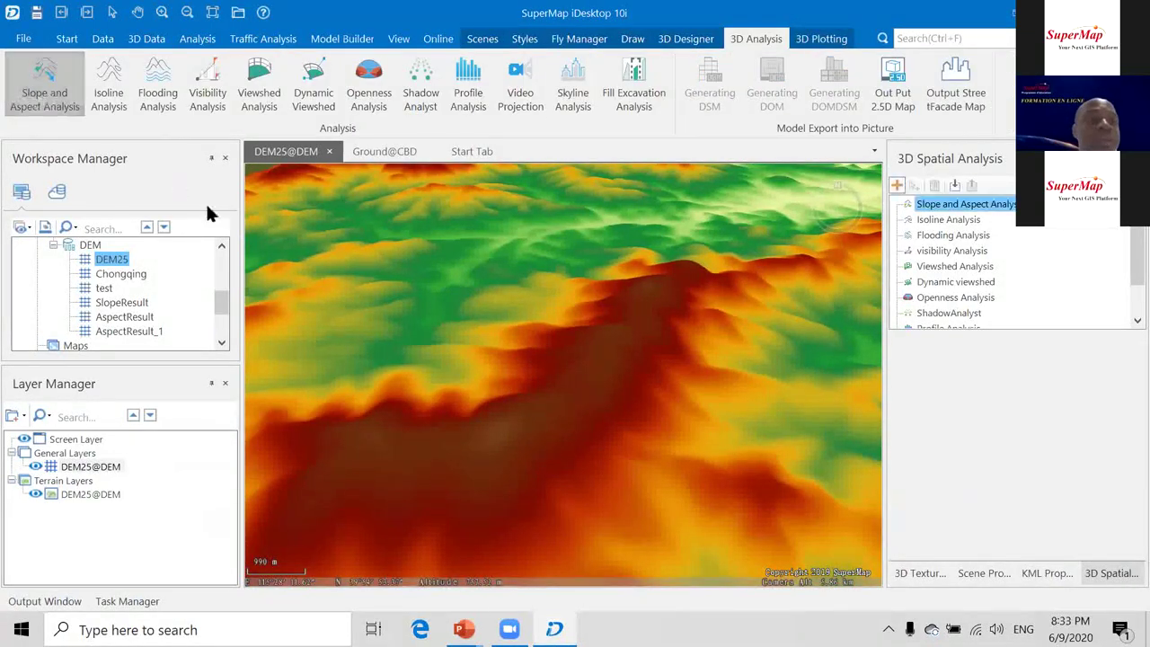
pyautogui.click(409, 363)
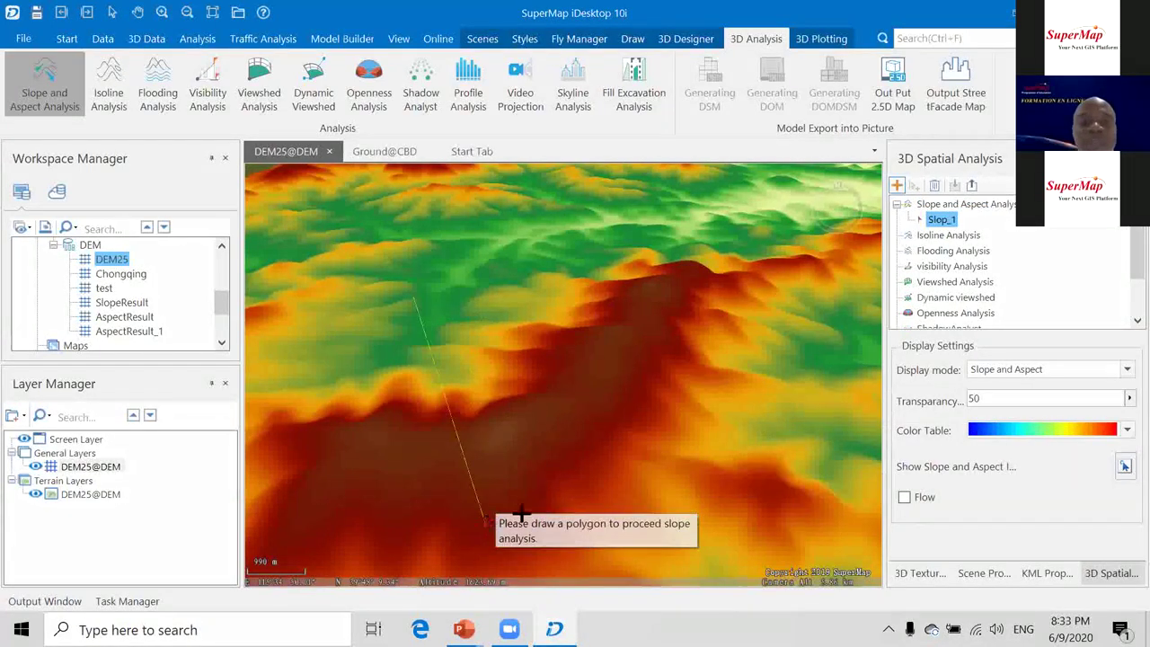
pyautogui.click(485, 521)
pyautogui.click(800, 319)
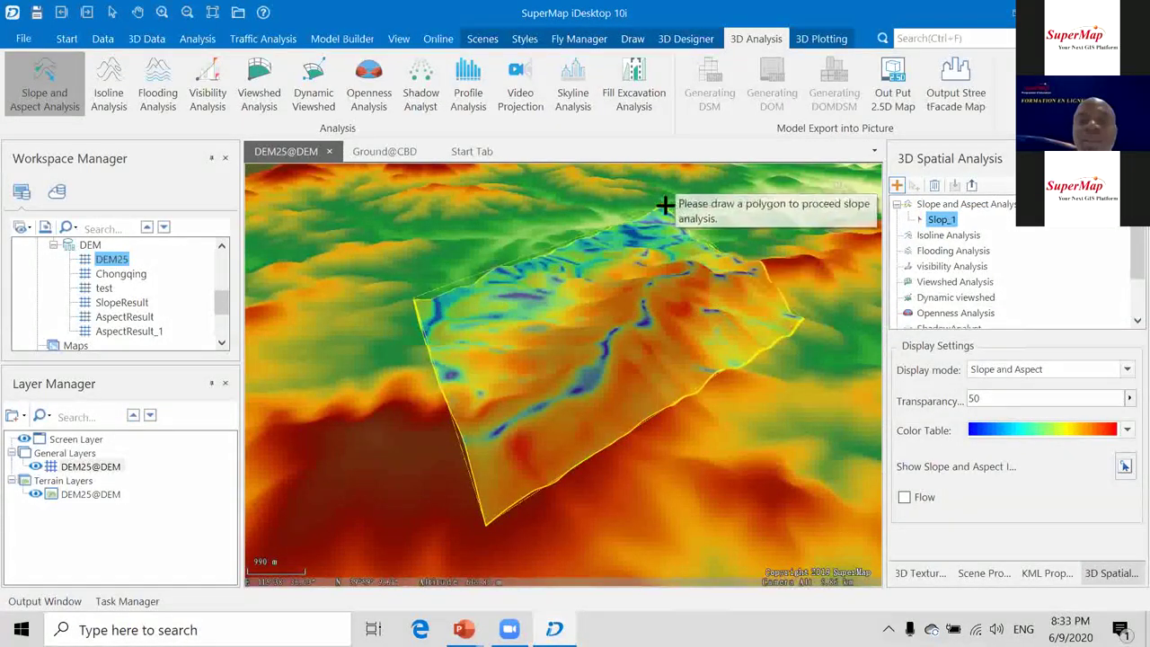
pyautogui.click(665, 206)
pyautogui.scroll(1, 587, 301)
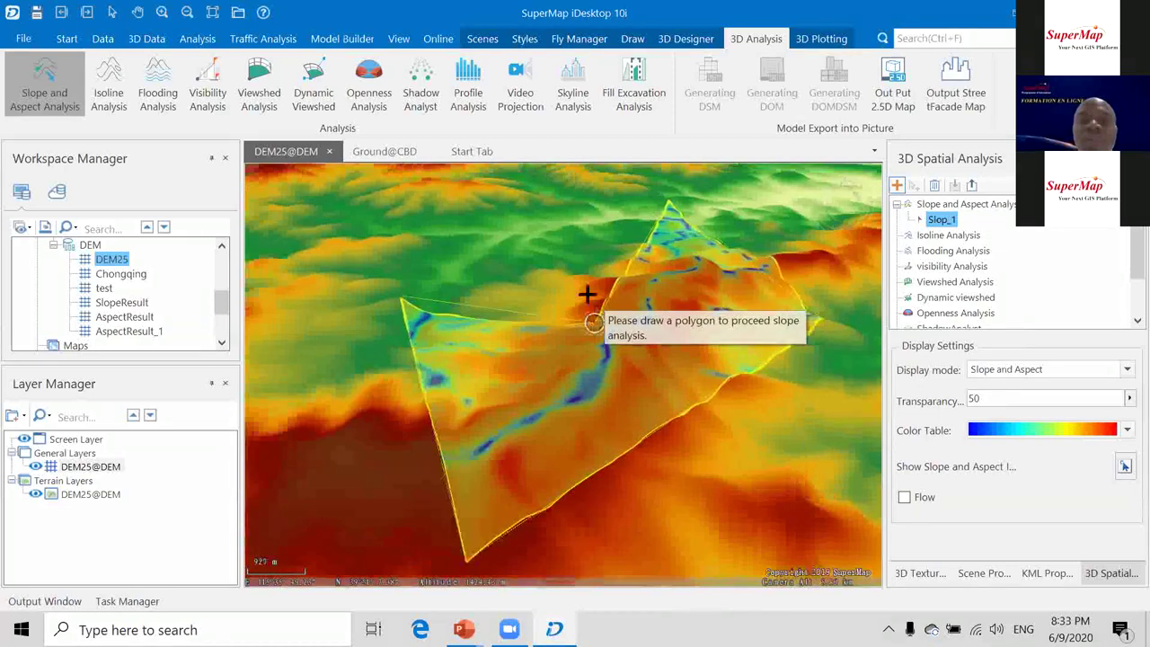
pyautogui.rightClick(657, 205)
pyautogui.scroll(4, 580, 334)
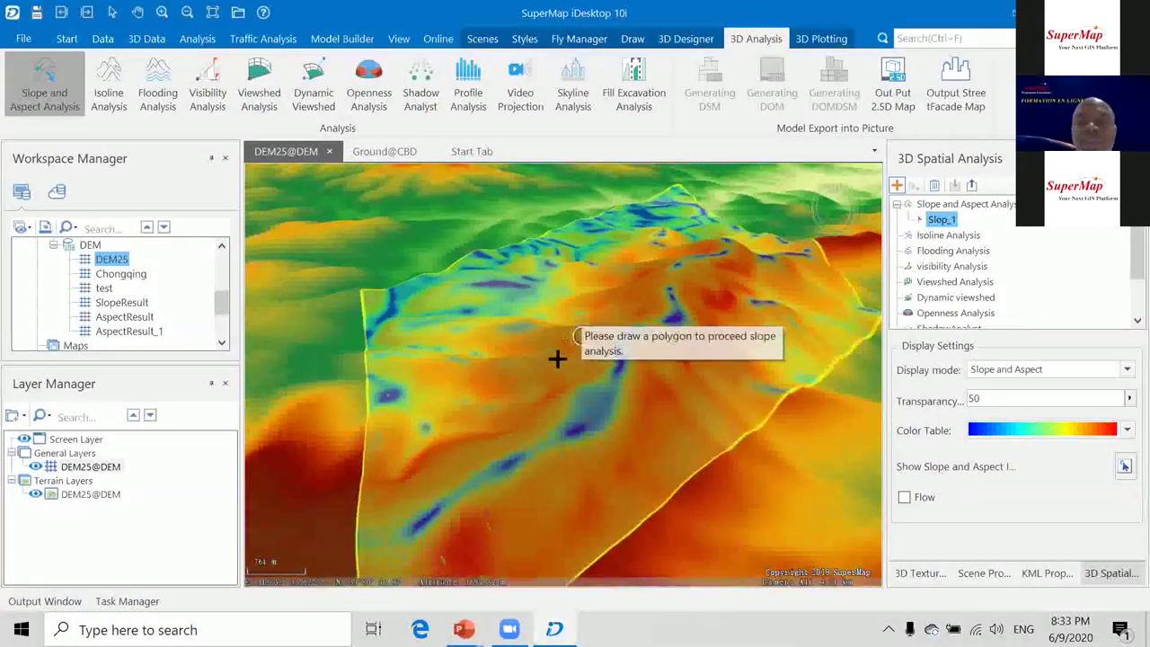
pyautogui.scroll(2, 568, 361)
pyautogui.scroll(-3, 569, 355)
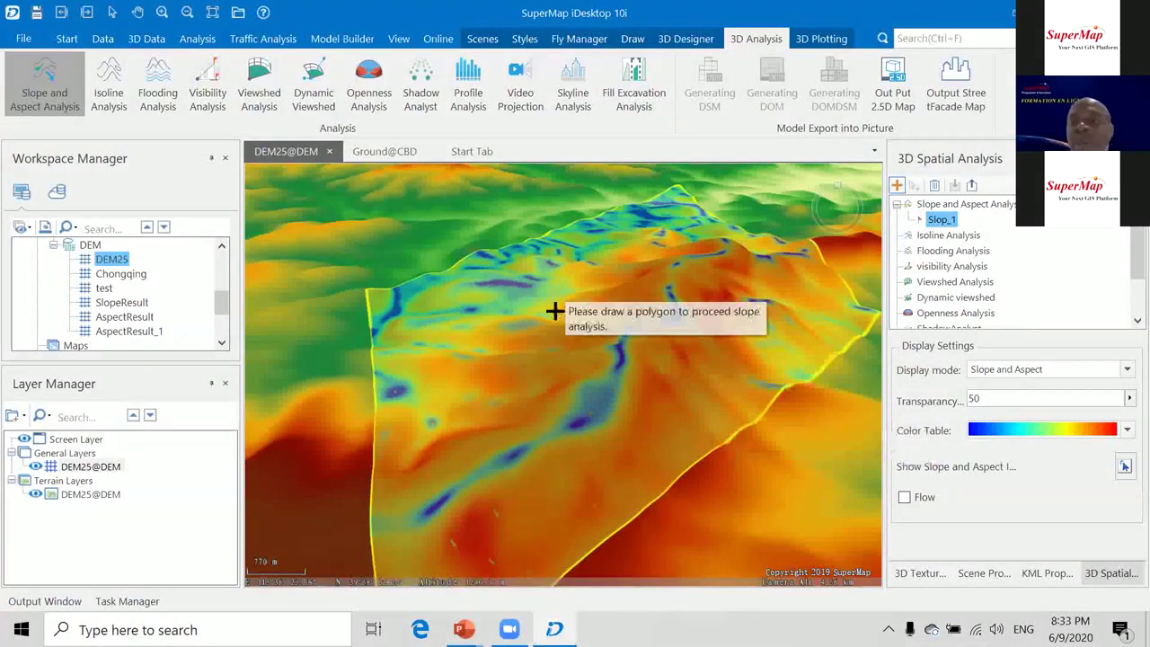
# Enable the Flow option to inspect flow directions on the ridge, and delete the slope analysis result.
pyautogui.click(904, 497)
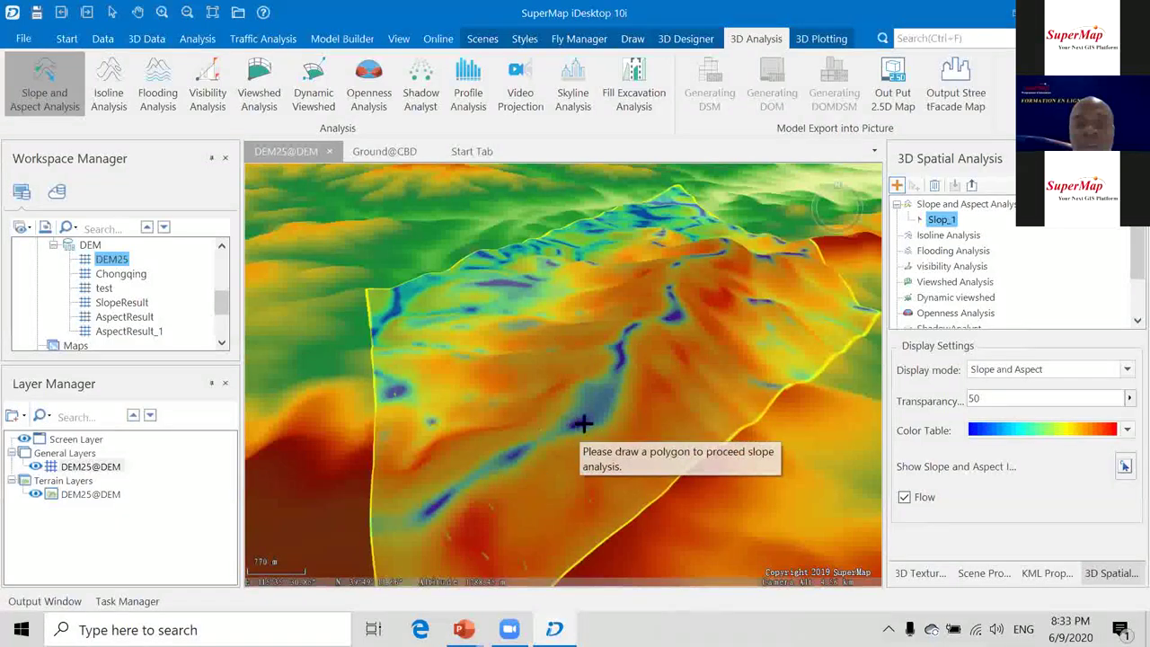
pyautogui.scroll(3, 590, 423)
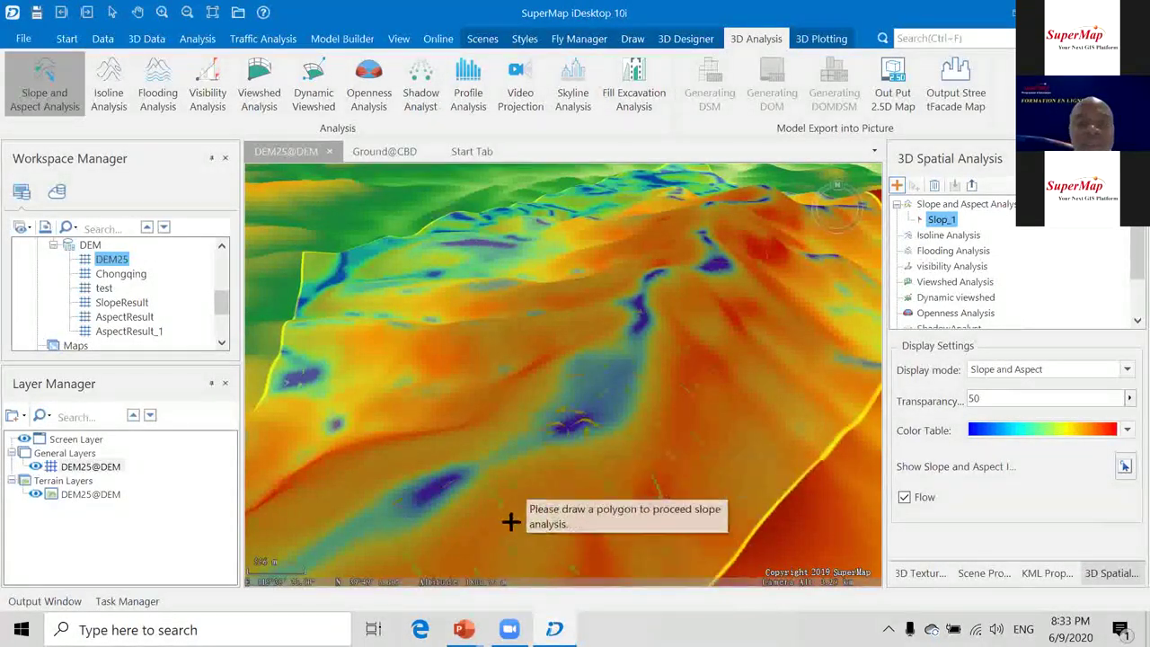
pyautogui.scroll(3, 582, 398)
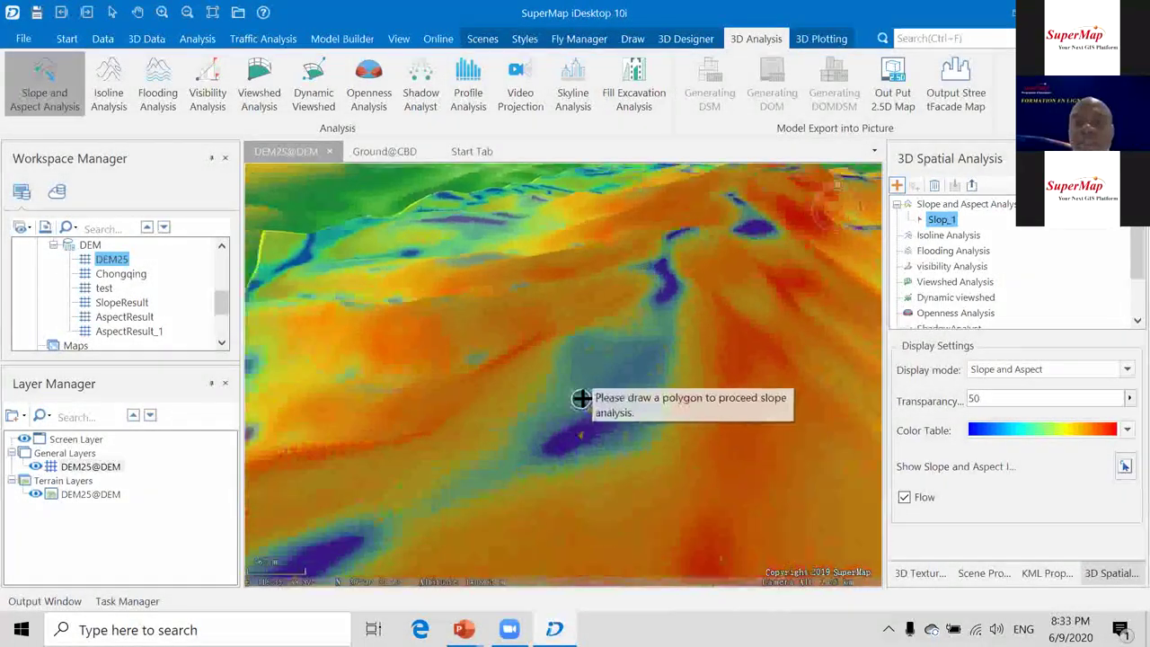
pyautogui.scroll(-2, 583, 397)
pyautogui.click(934, 185)
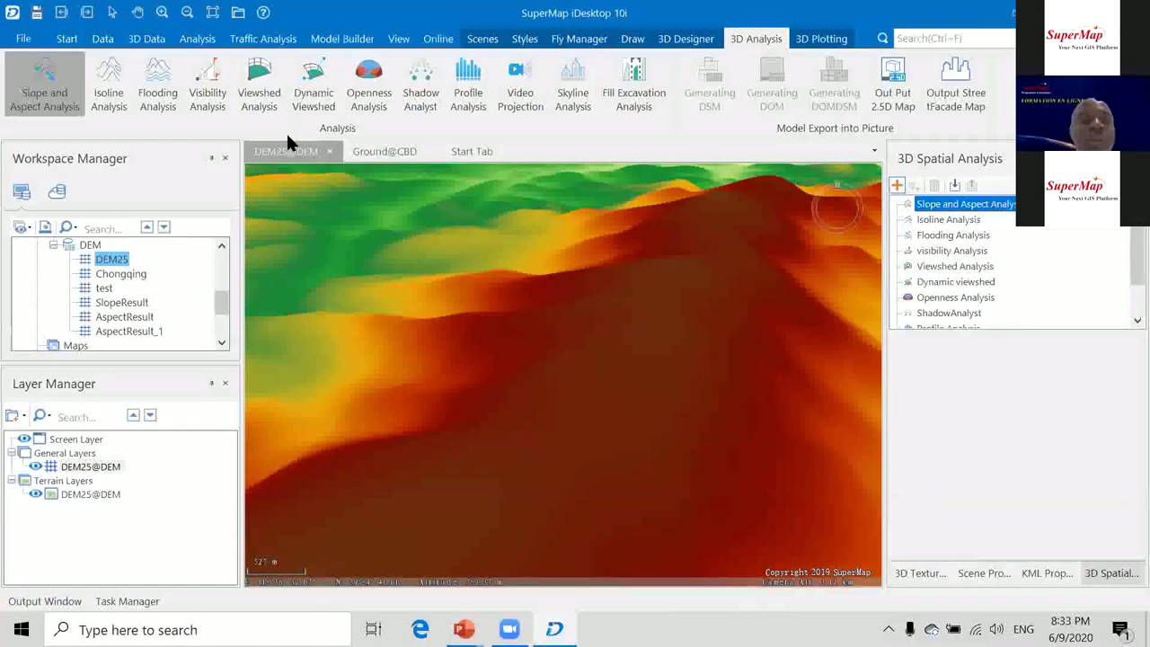
# Run an isoline analysis on a four-sided polygon drawn across the ridge and inspect the contour lines.
pyautogui.click(112, 100)
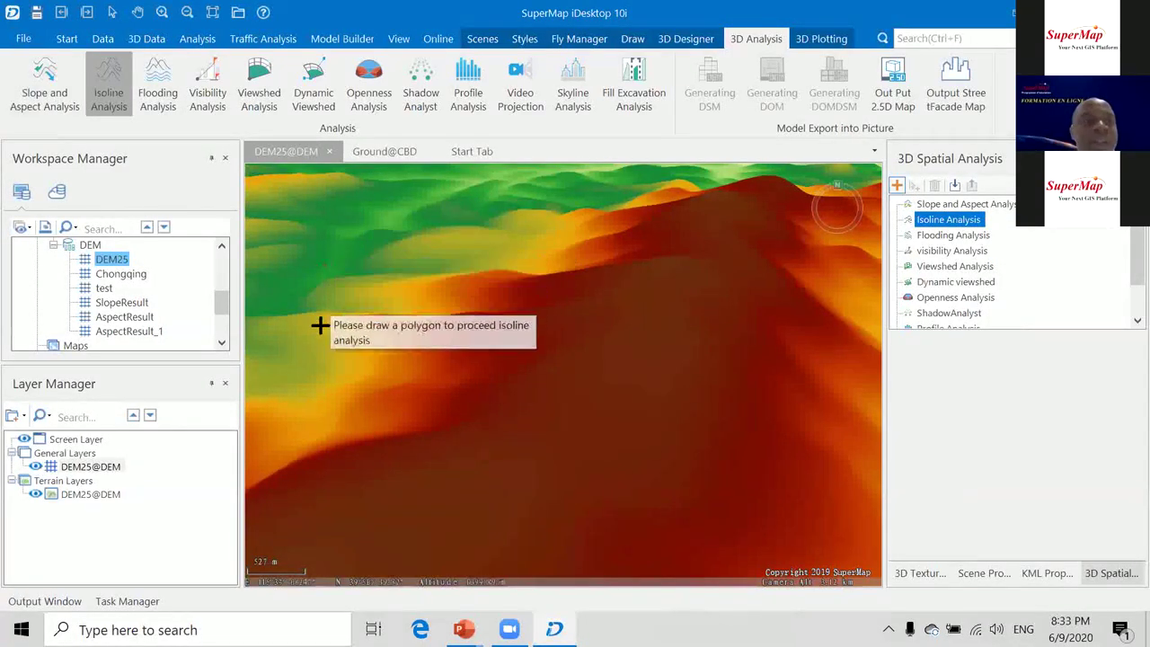
pyautogui.click(342, 442)
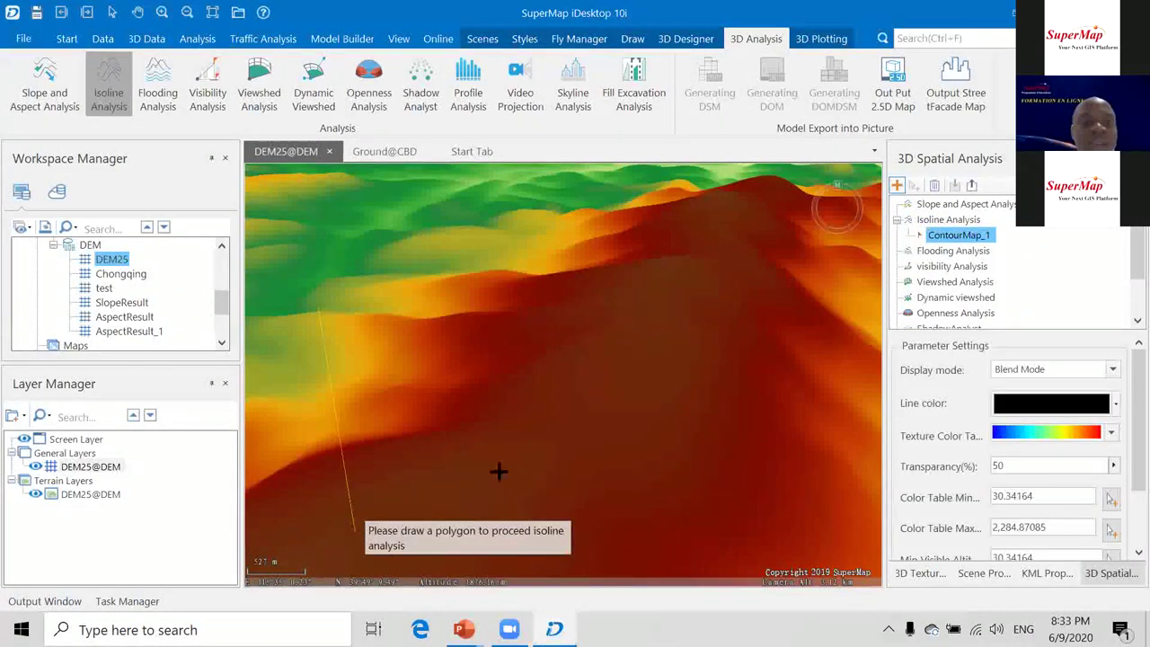
pyautogui.click(750, 339)
pyautogui.rightClick(750, 338)
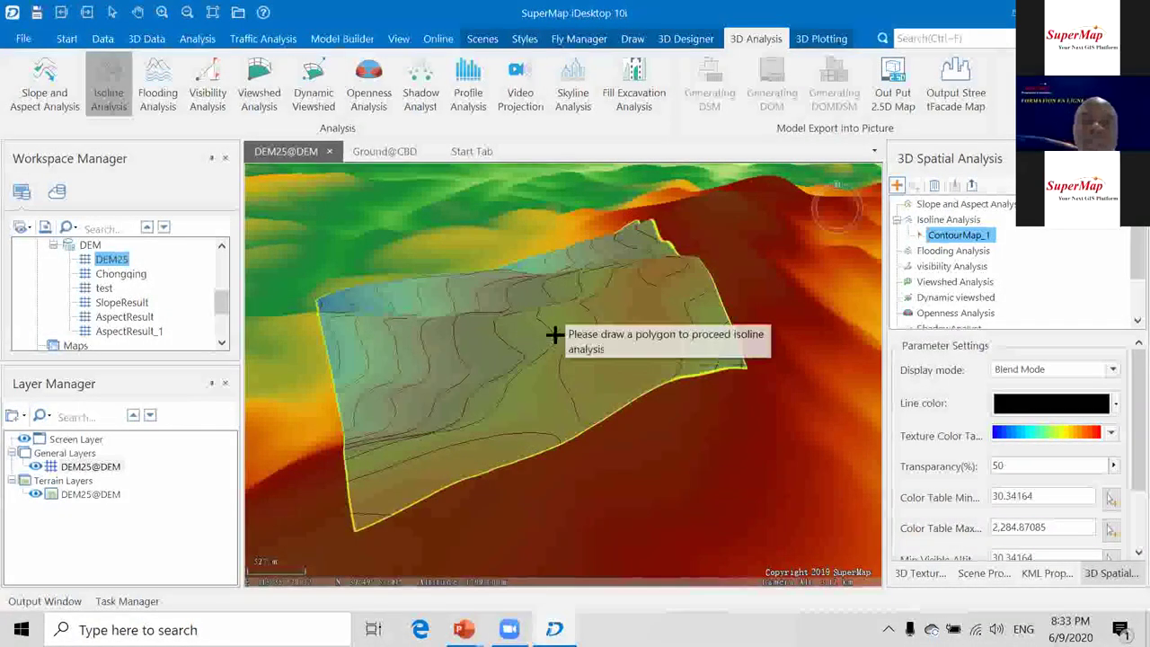
pyautogui.scroll(3, 564, 332)
pyautogui.scroll(1, 568, 329)
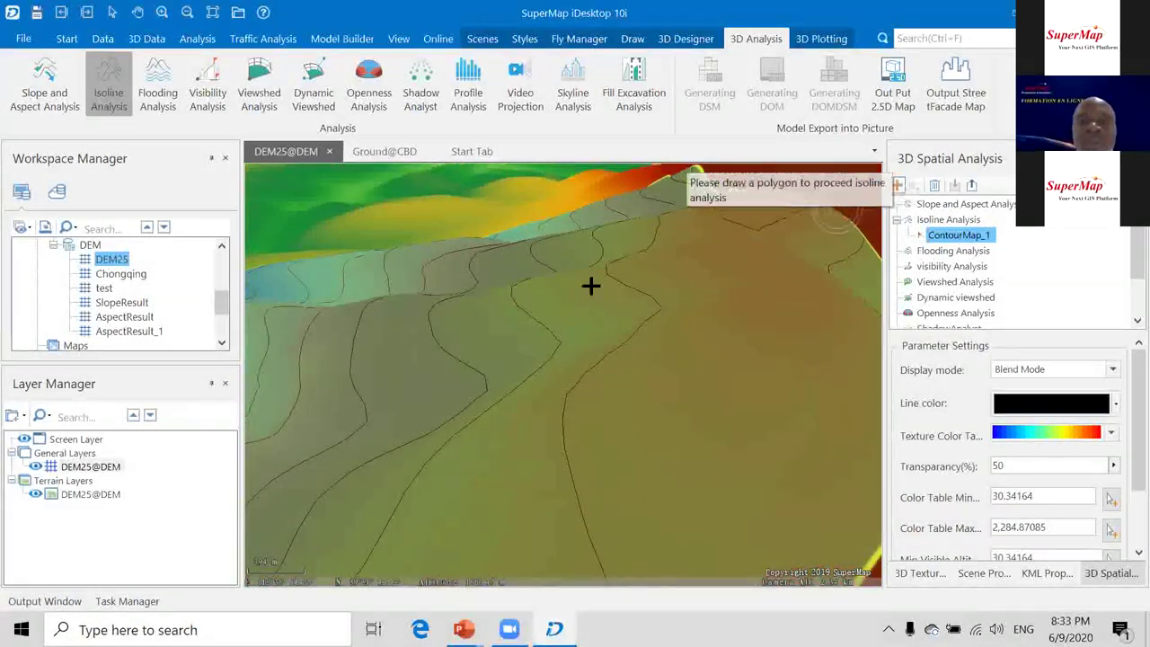
pyautogui.scroll(-5, 599, 300)
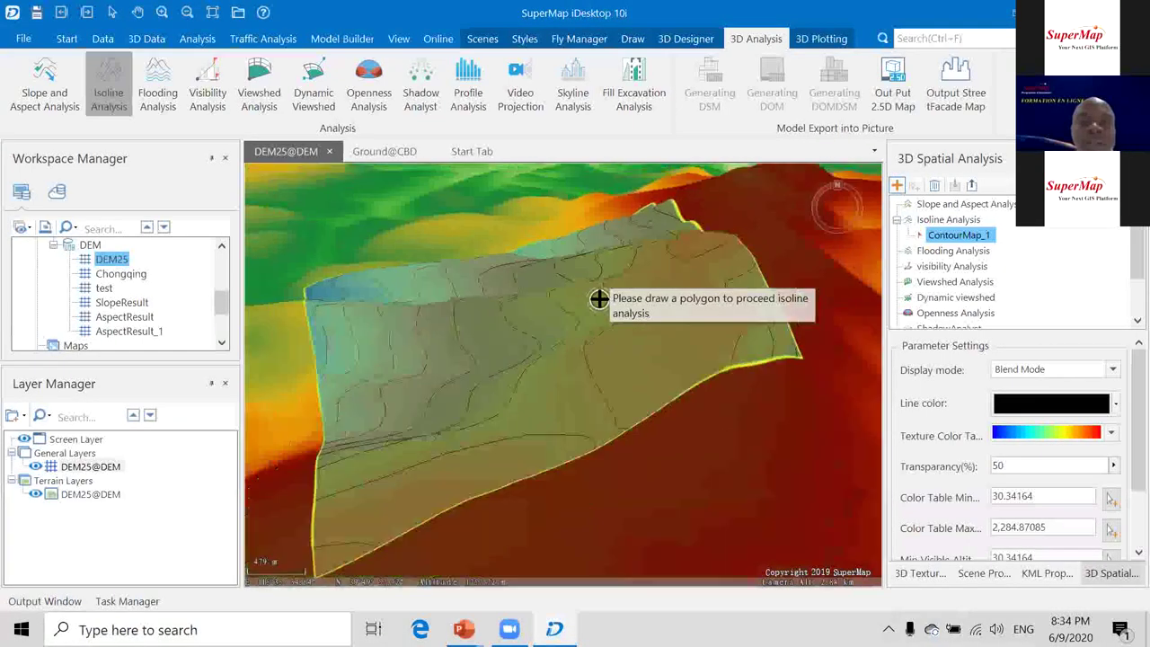